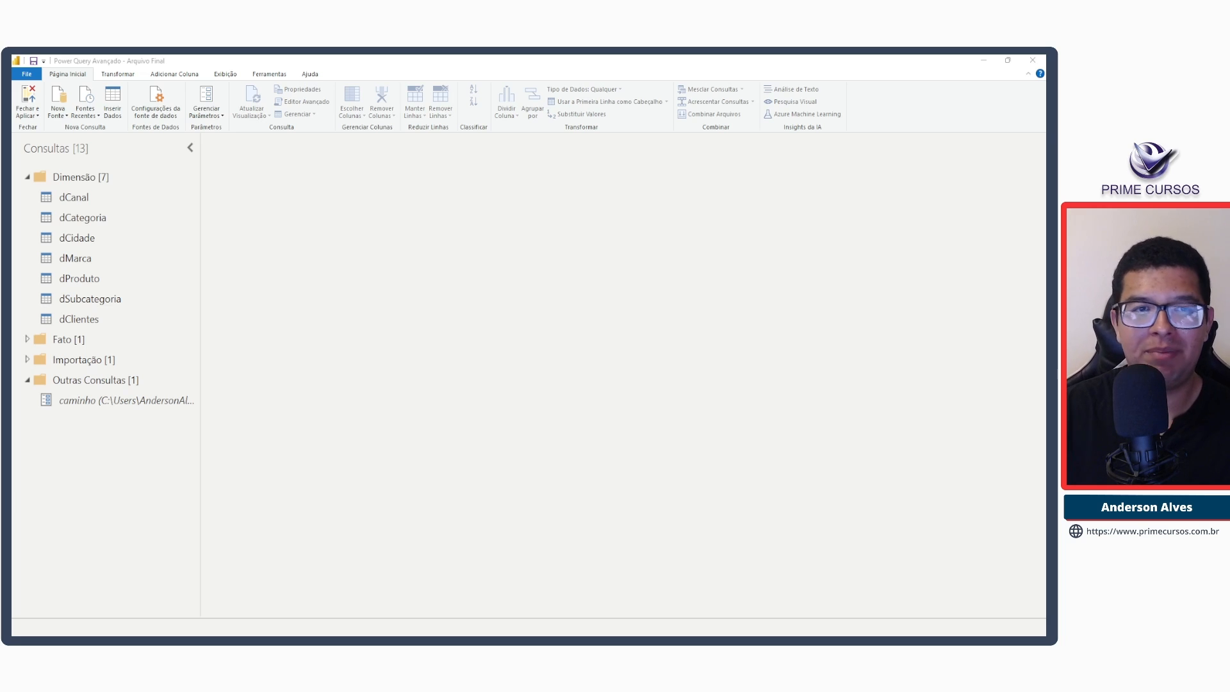
pyautogui.click(89, 63)
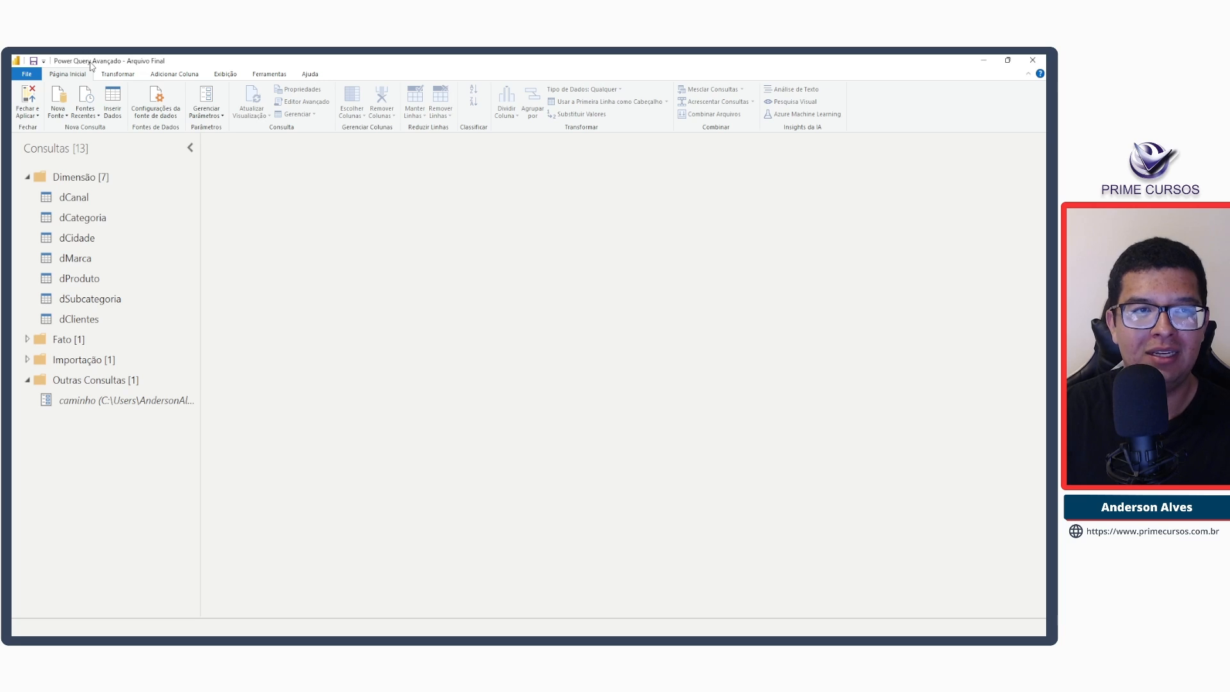
pyautogui.click(33, 63)
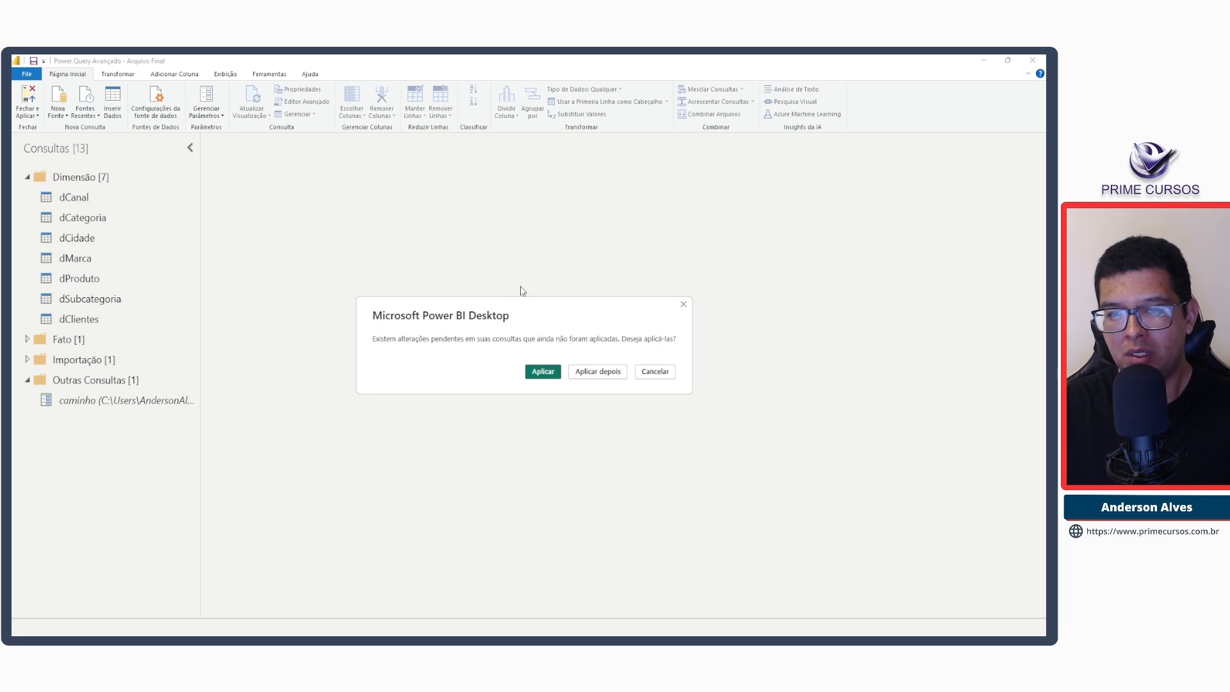
pyautogui.click(684, 306)
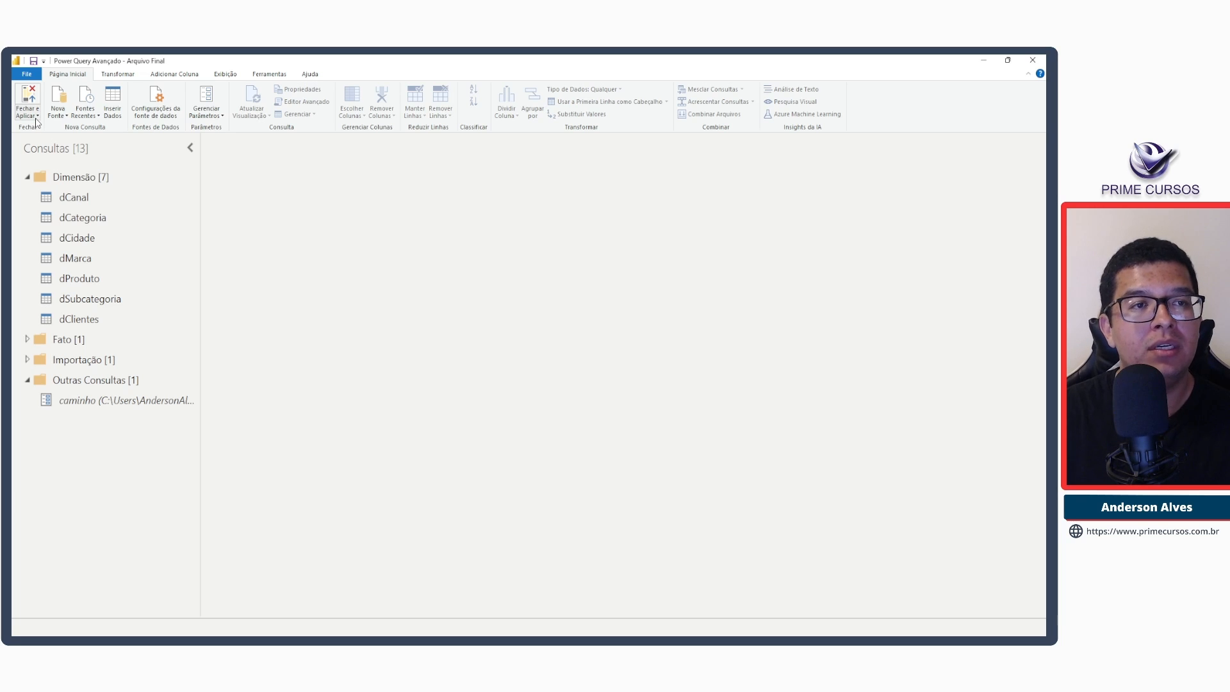
pyautogui.hotkey('ctrl', '2')
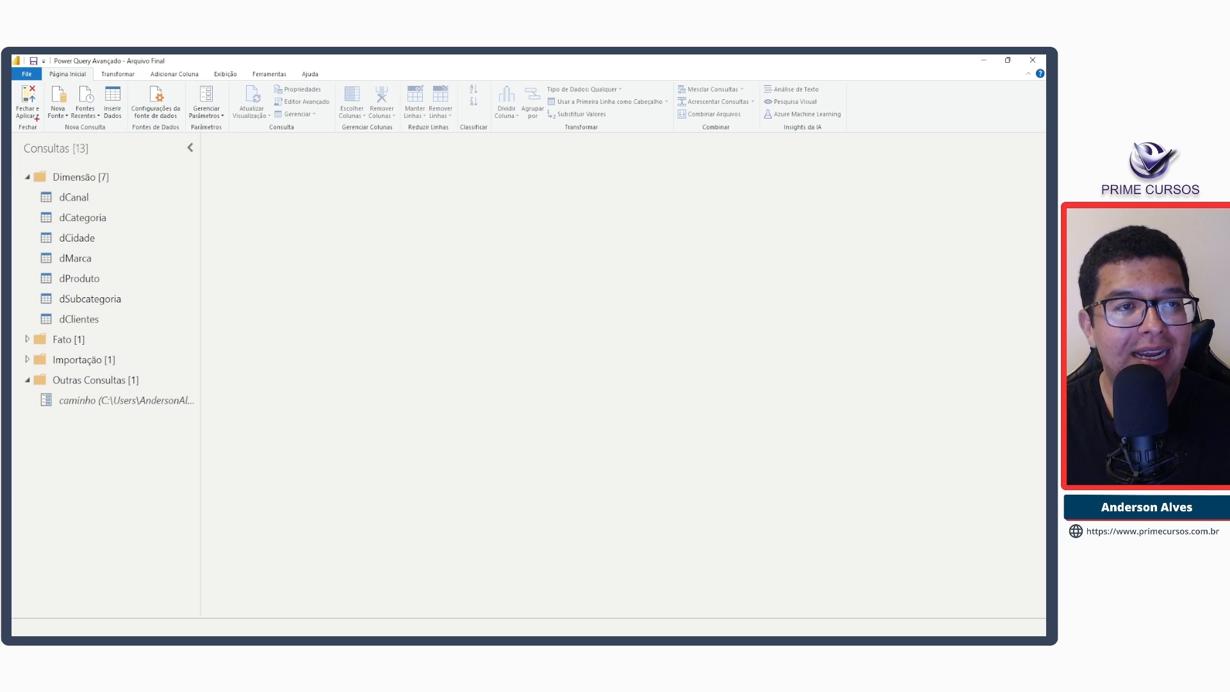
pyautogui.moveTo(30, 112); pyautogui.dragTo(53, 137)
pyautogui.press('e')
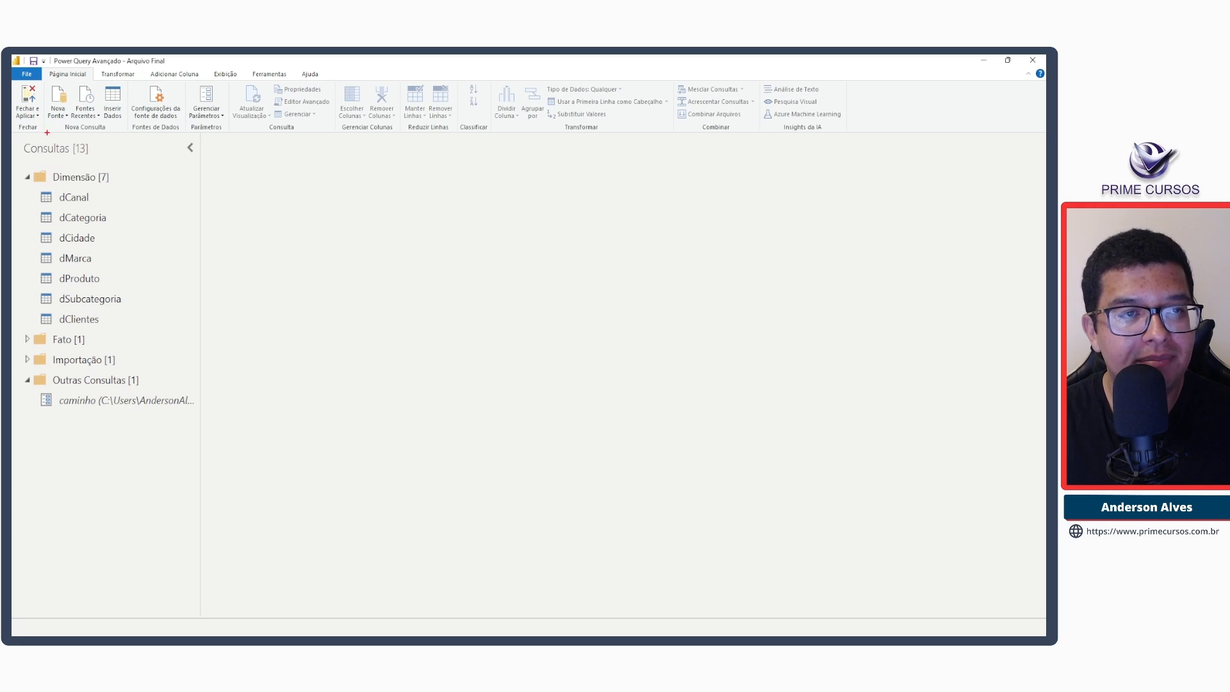
# Close the Power Query editor without applying the pending changes and minimize the file explorer window showing the Materiais folder.
pyautogui.click(37, 116)
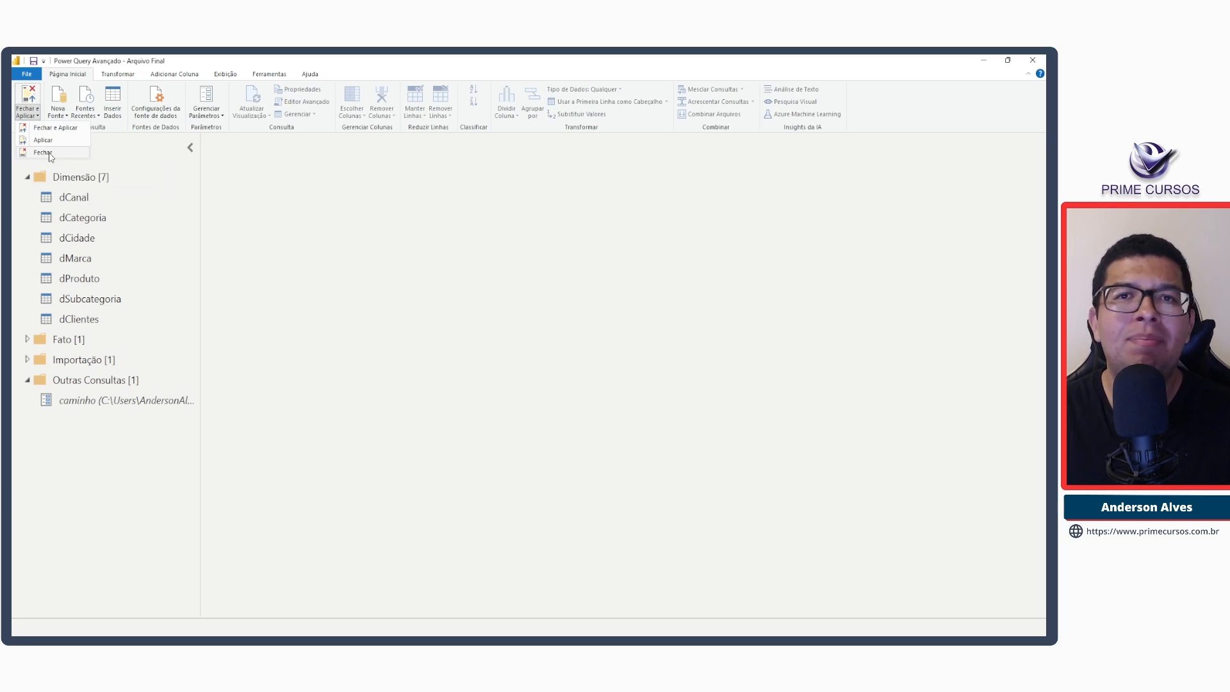
pyautogui.click(44, 152)
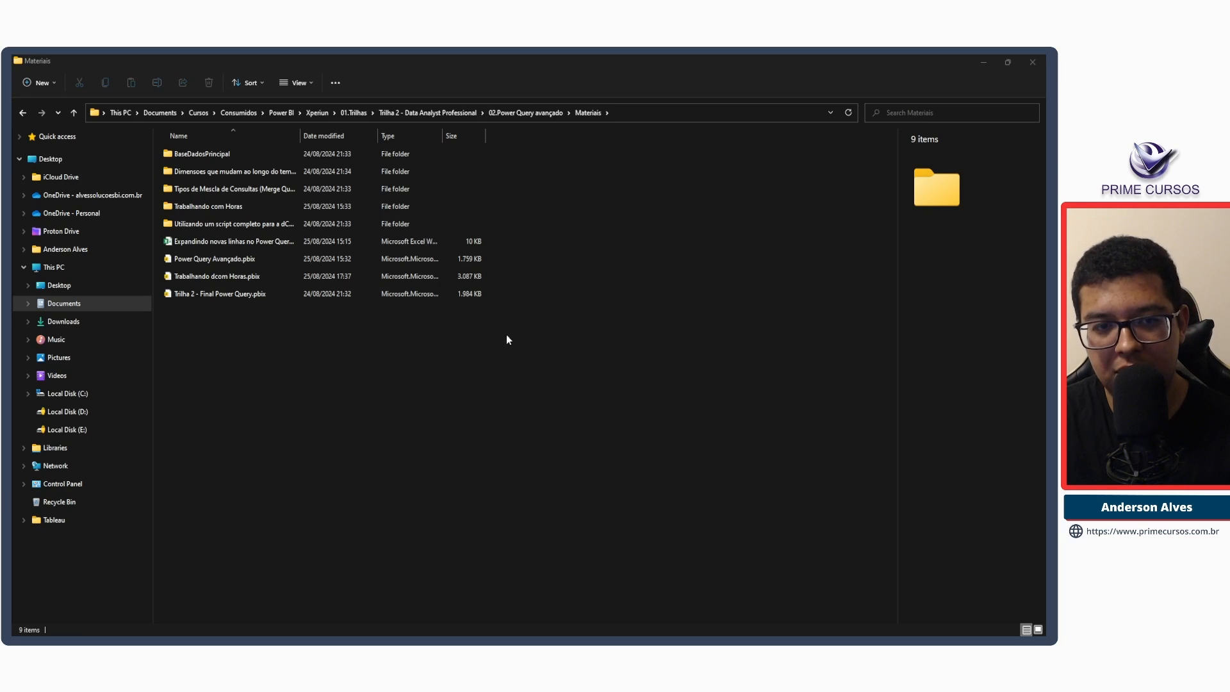
pyautogui.click(984, 62)
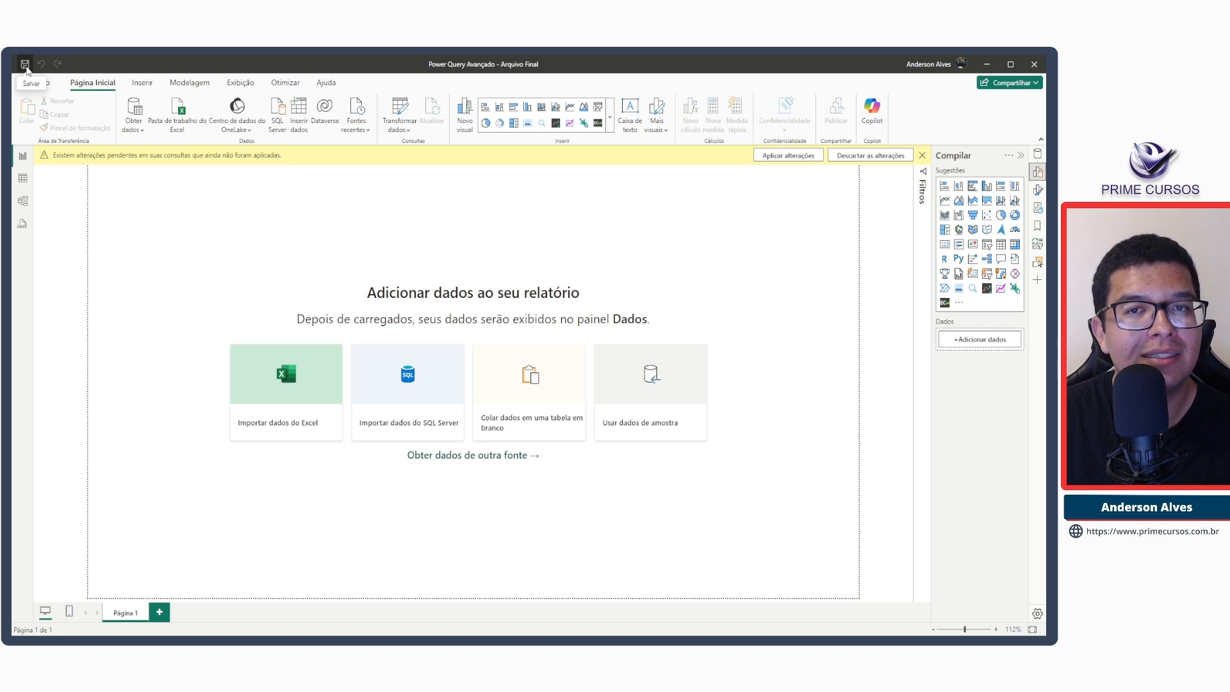
pyautogui.click(26, 68)
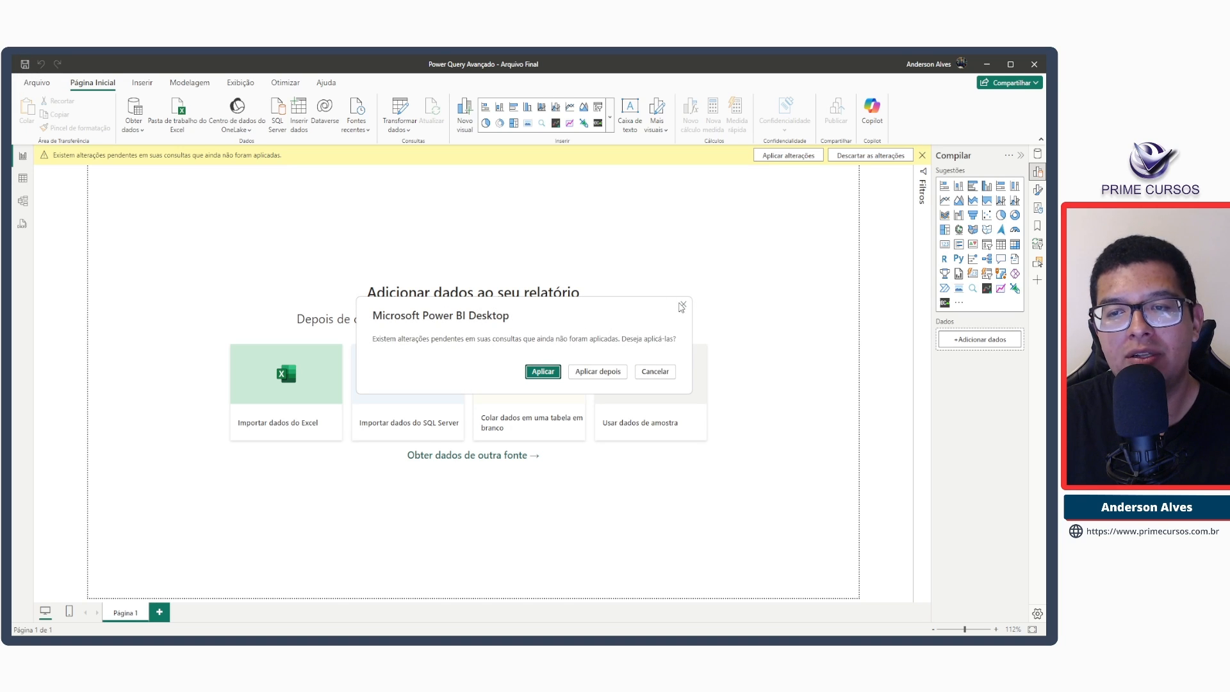
pyautogui.click(683, 305)
pyautogui.click(37, 83)
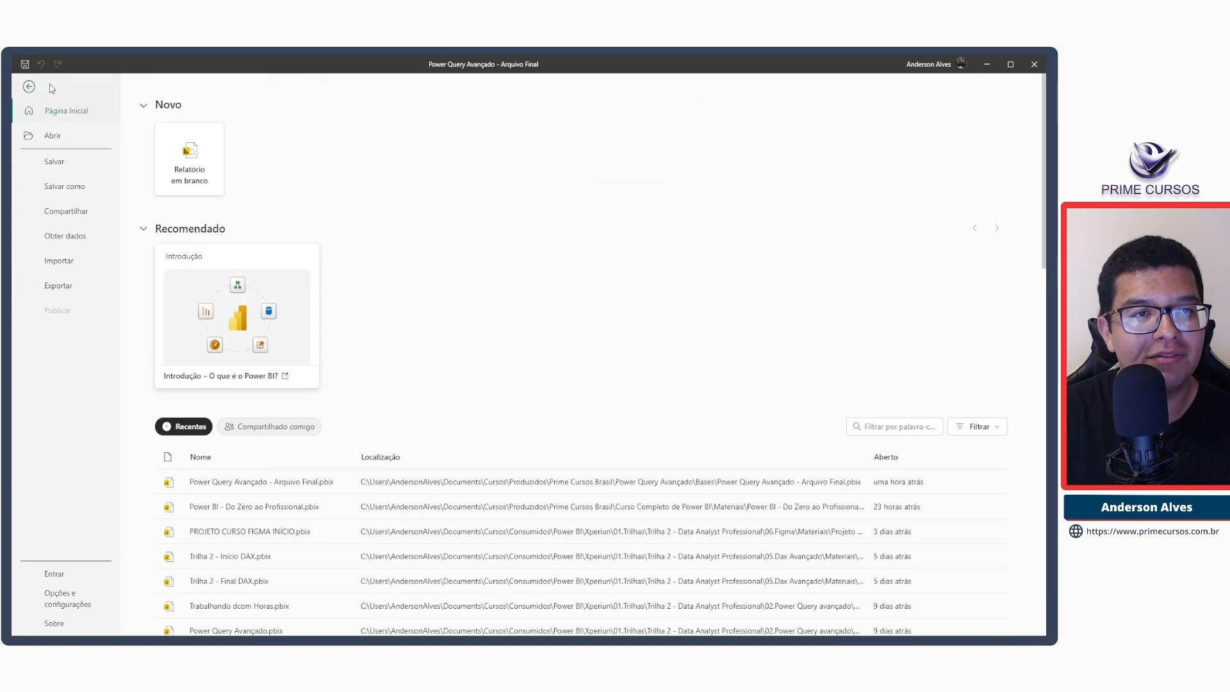
pyautogui.press('Escape')
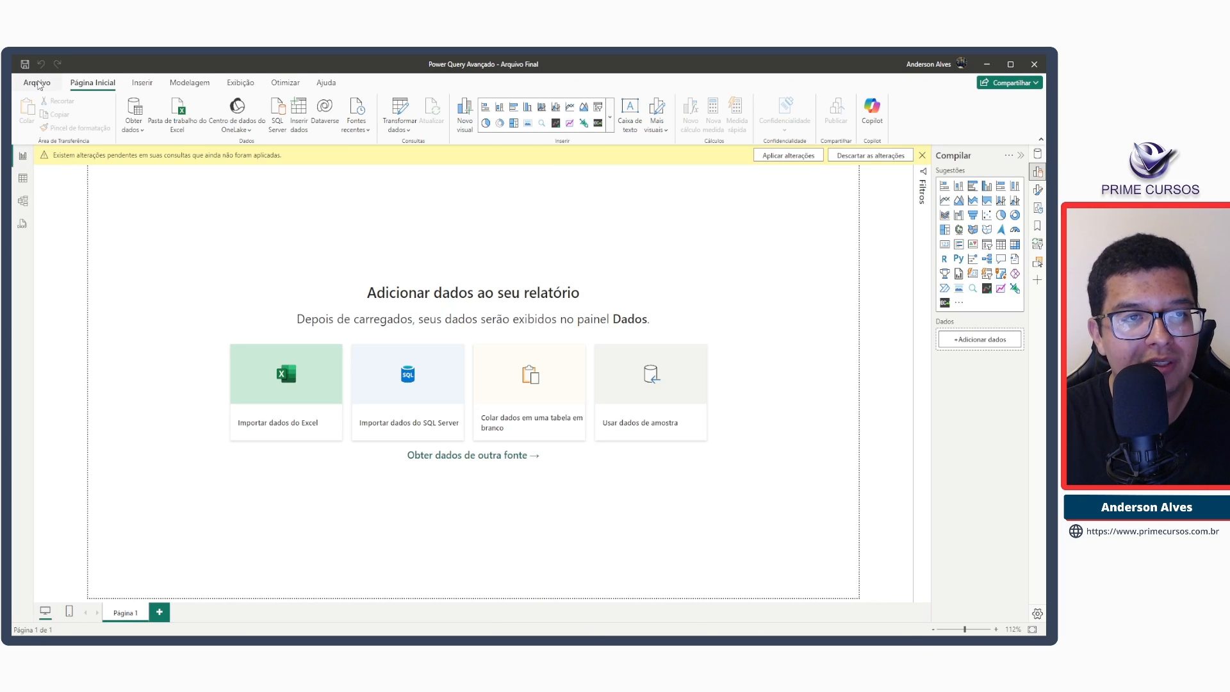
pyautogui.click(37, 83)
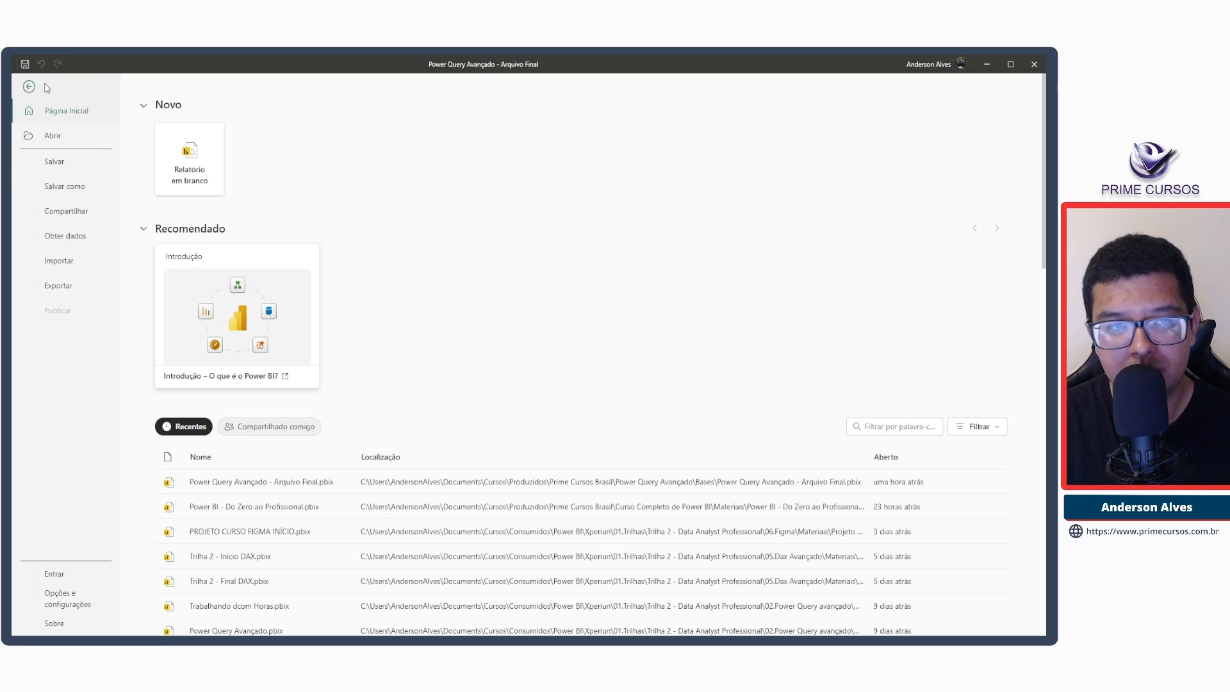
pyautogui.click(88, 186)
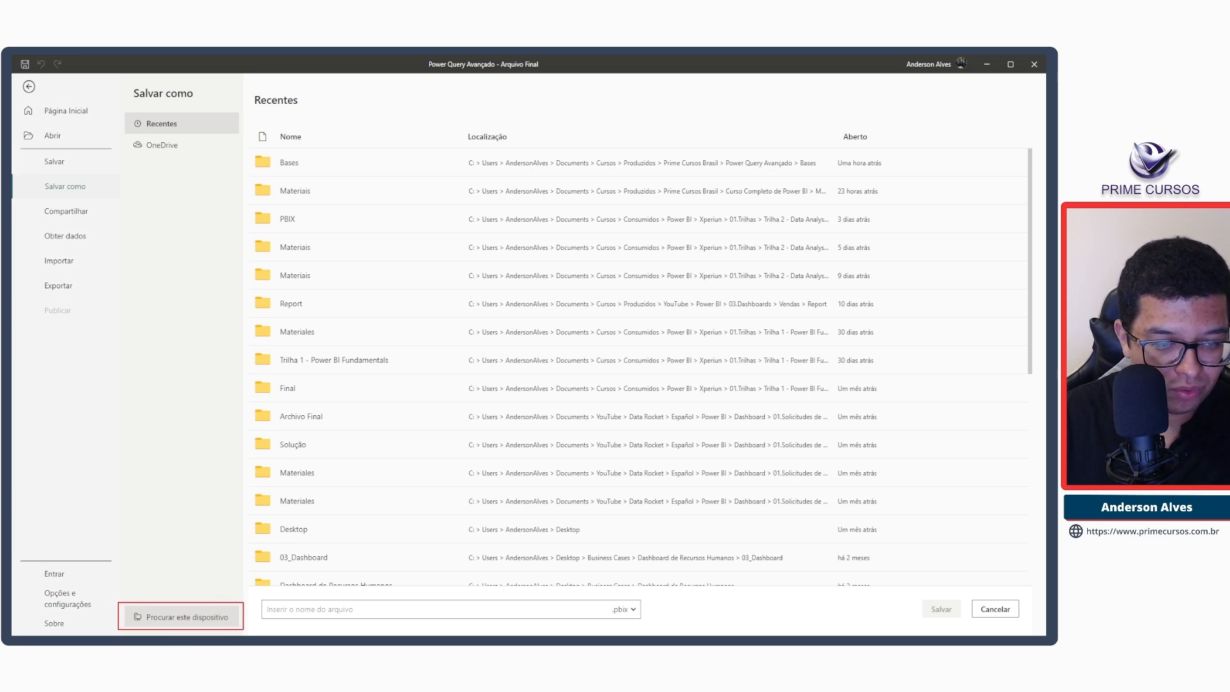
pyautogui.click(198, 617)
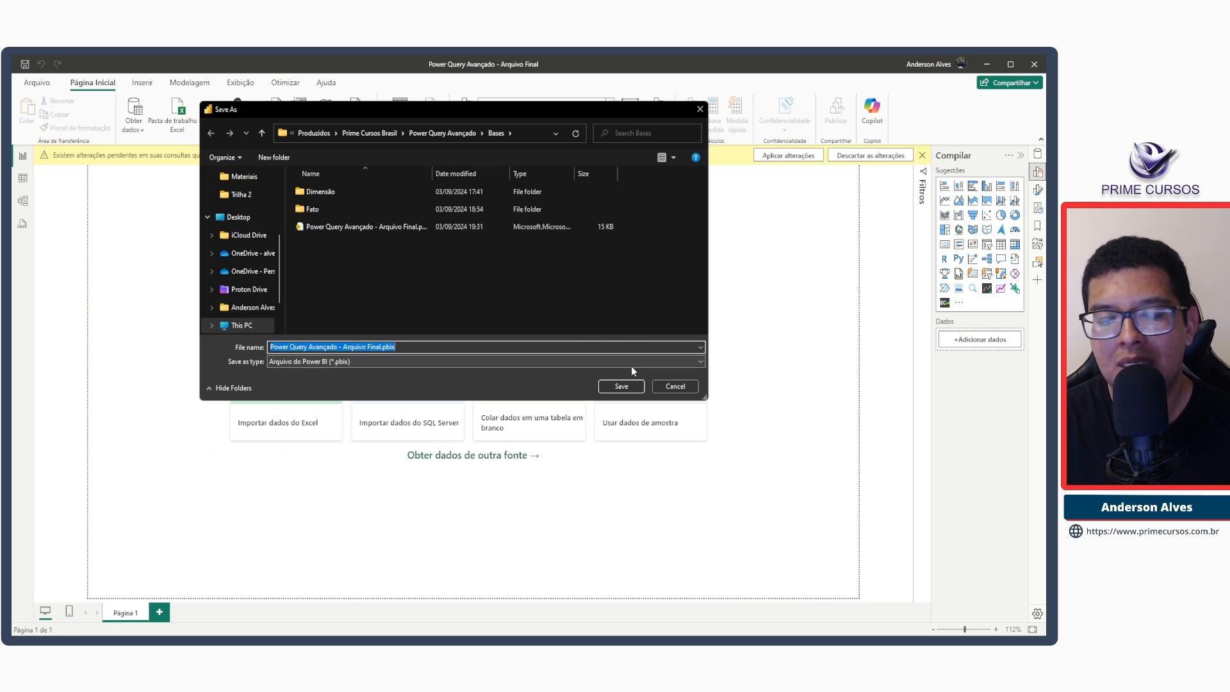
pyautogui.press('Escape')
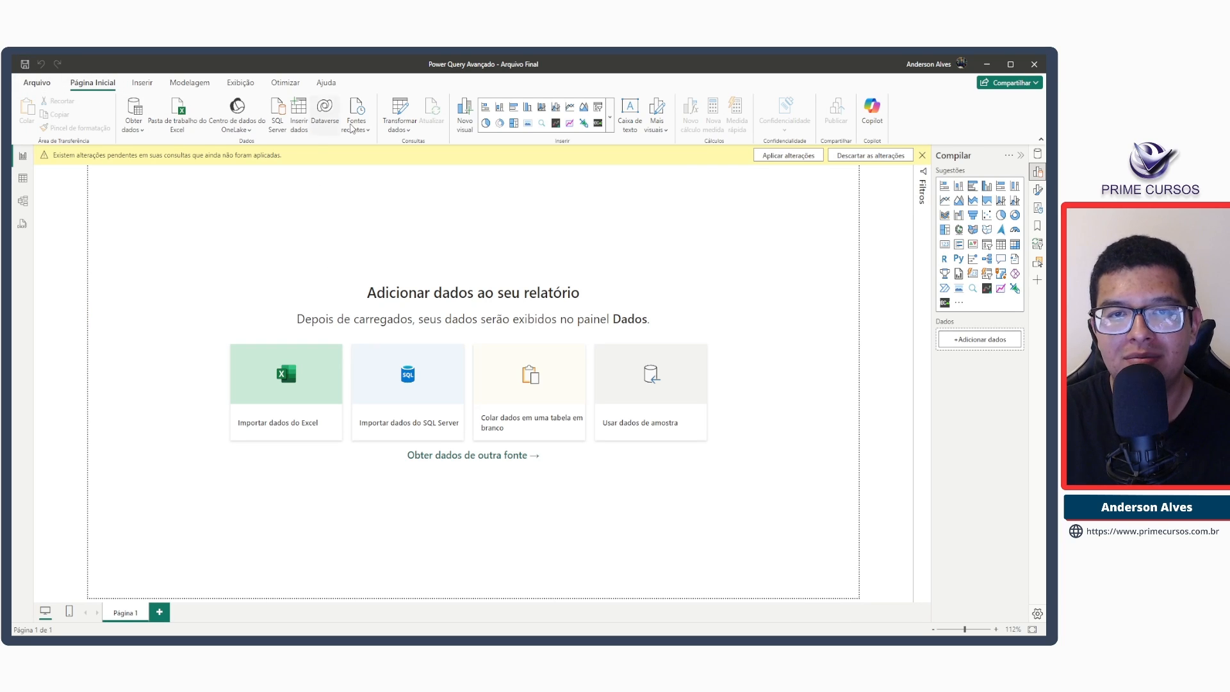
# Reopen the Power Query editor to transform the data and collapse the Importação query group.
pyautogui.click(400, 110)
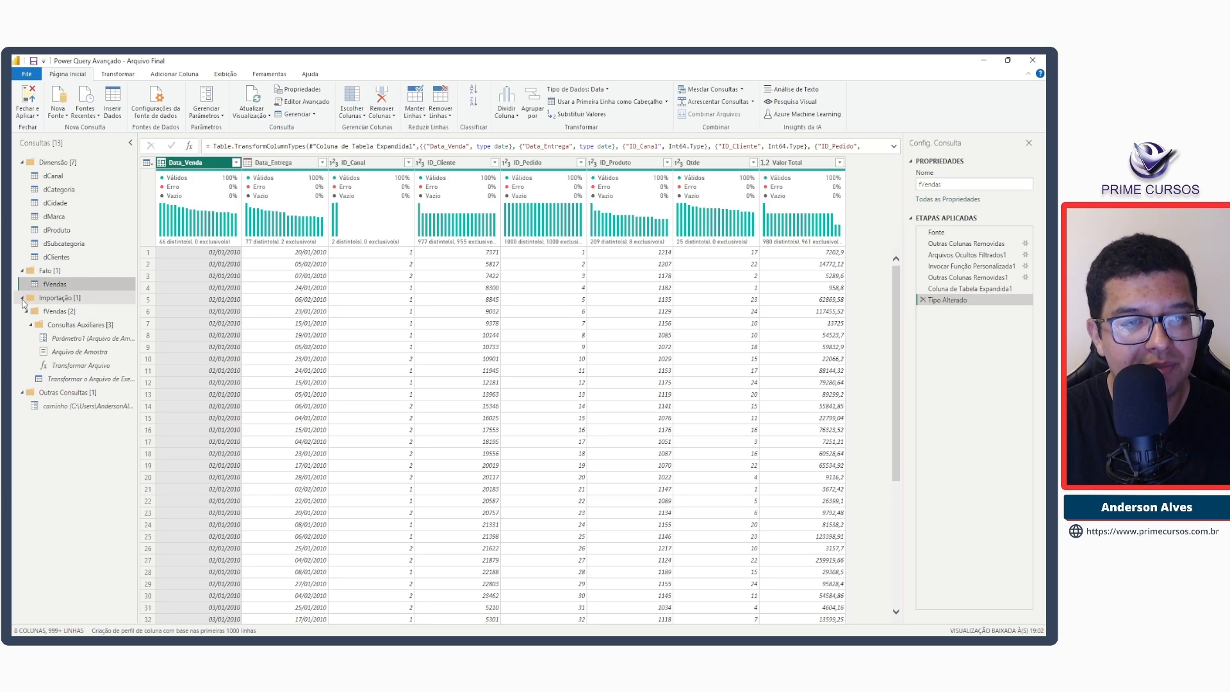
pyautogui.click(22, 297)
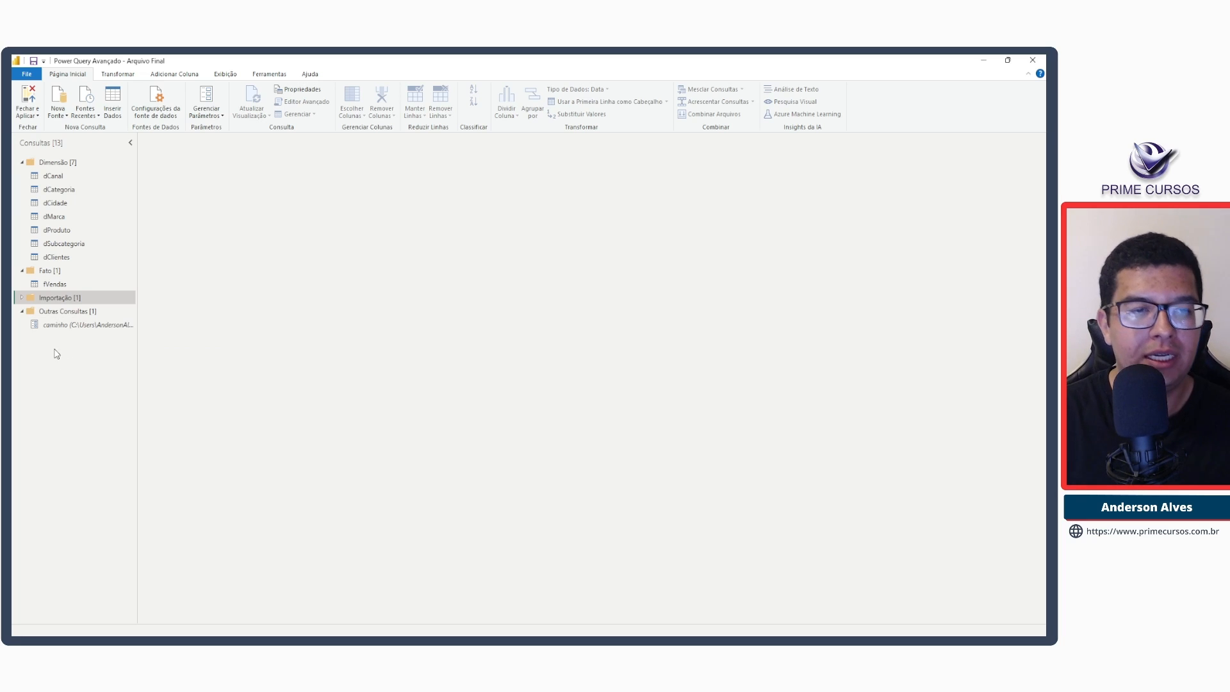
# Create a new blank query inside the Dimensão query group.
pyautogui.click(56, 164)
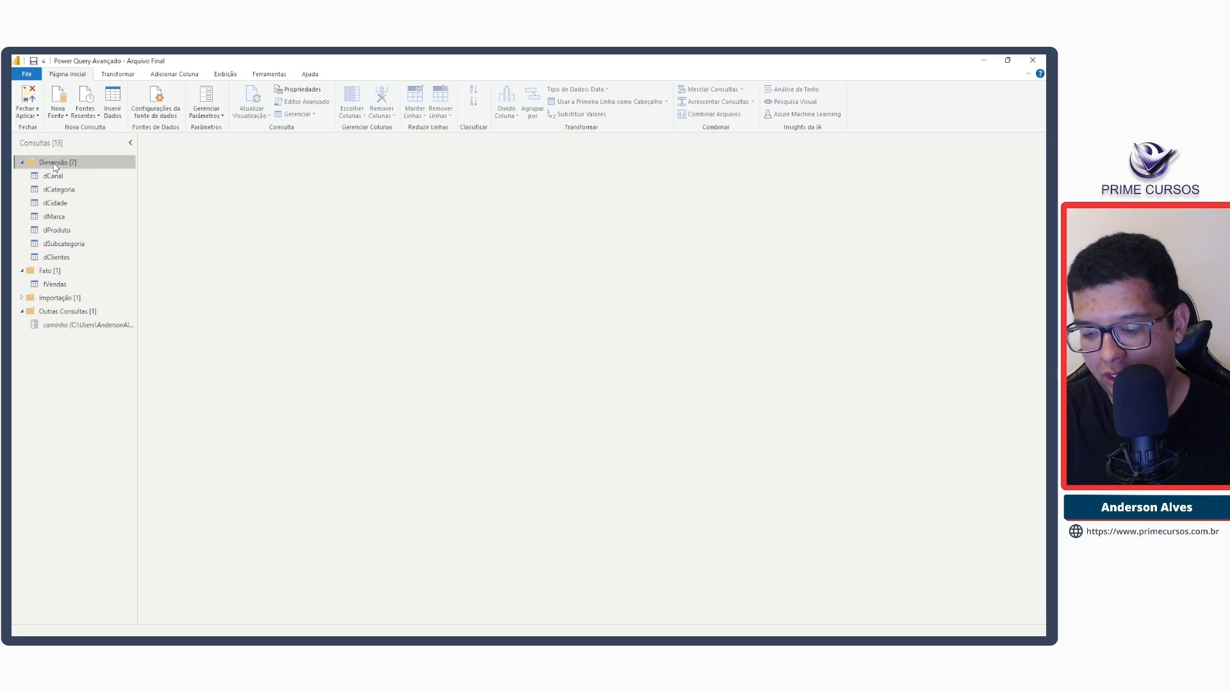
pyautogui.scroll(2, 54, 166)
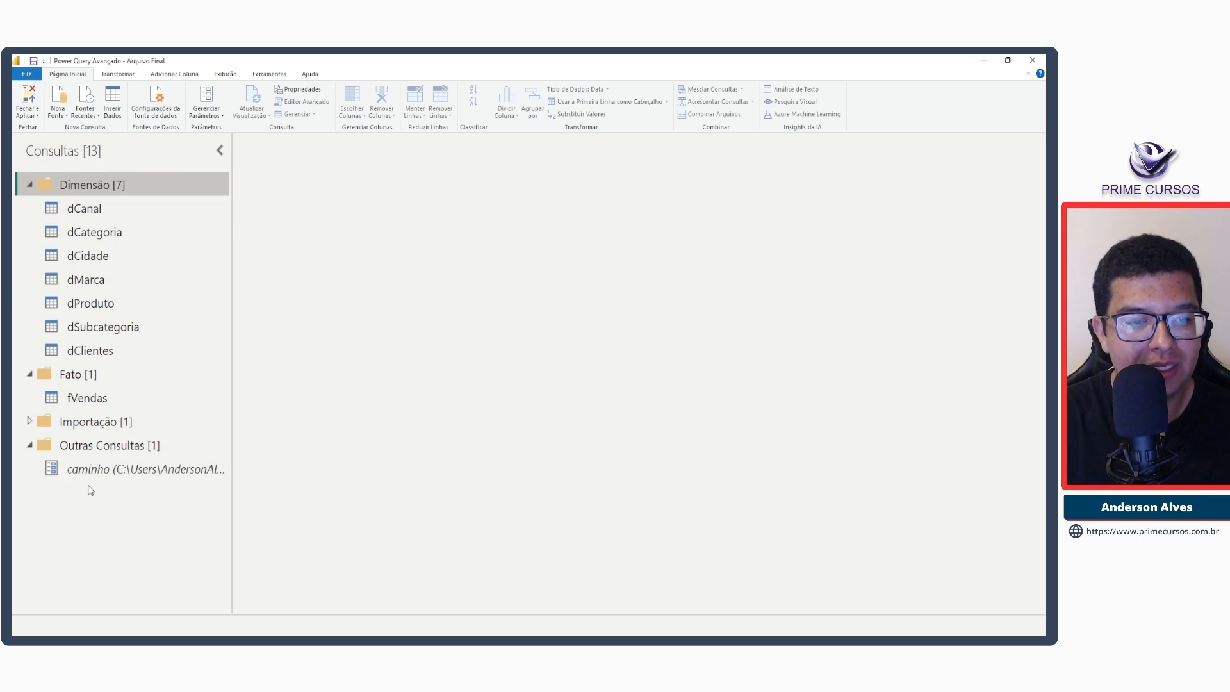
pyautogui.rightClick(98, 190)
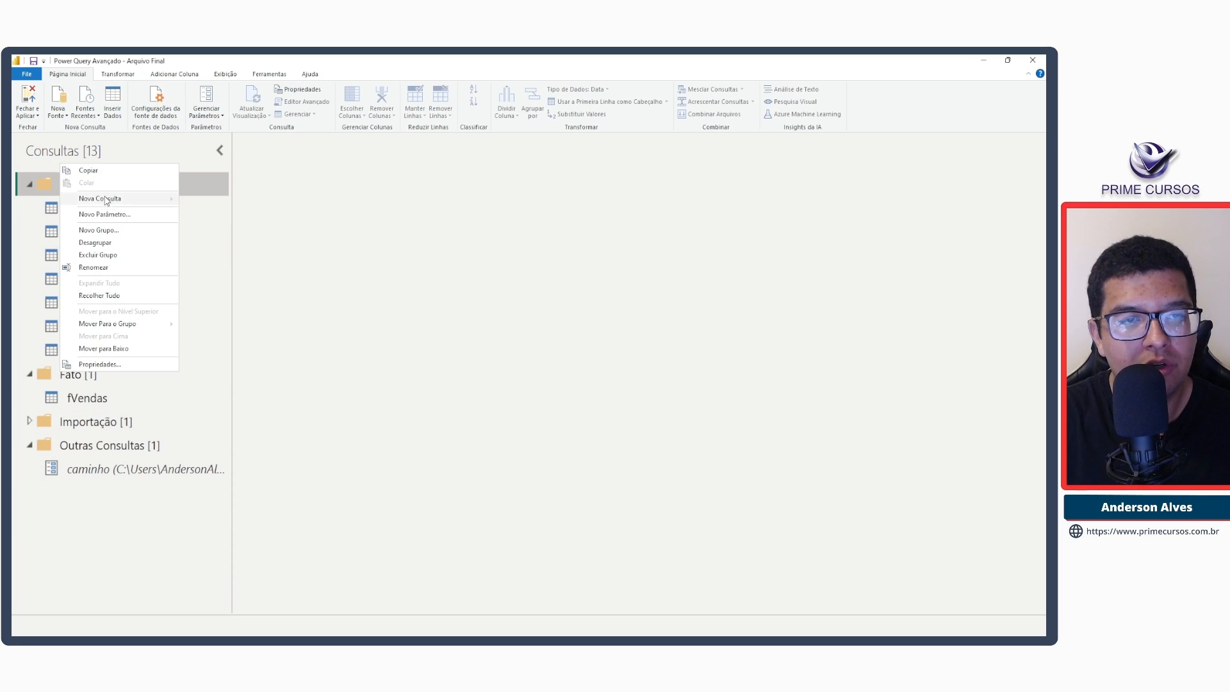
pyautogui.moveTo(105, 200)
pyautogui.click(225, 276)
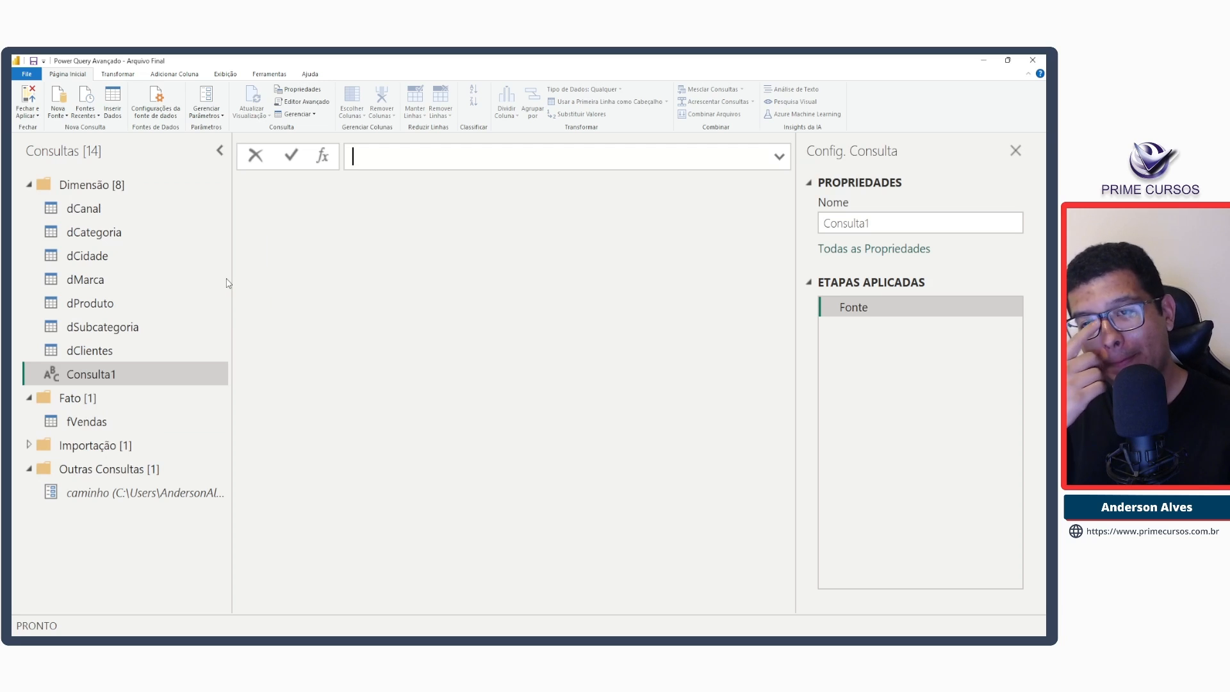
# Enter the formula =List.Dates as the source of the new blank query.
pyautogui.write('=')
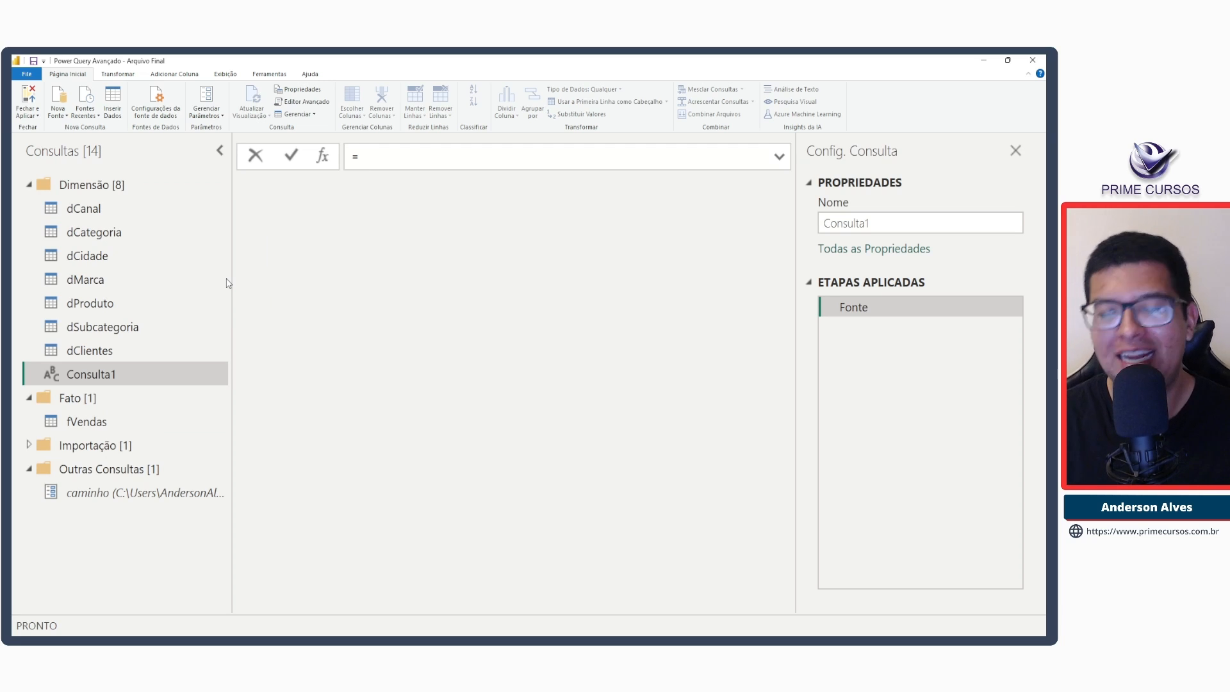
pyautogui.write('List')
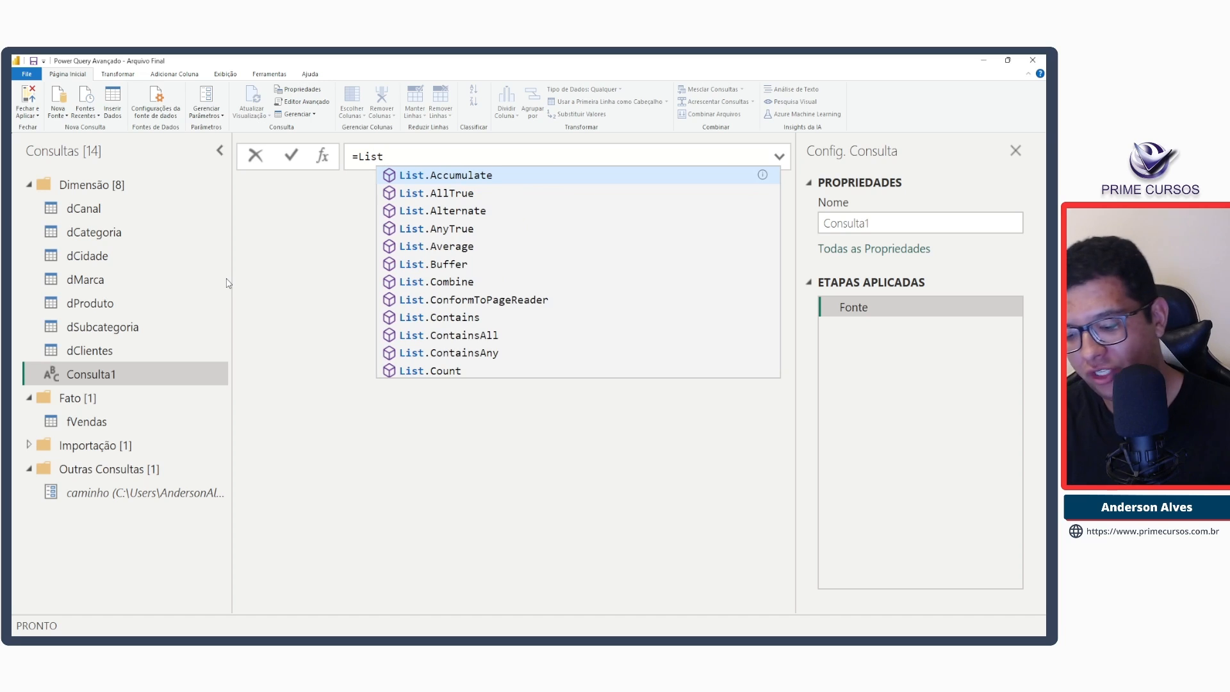
pyautogui.press('Escape')
pyautogui.write('.Dates')
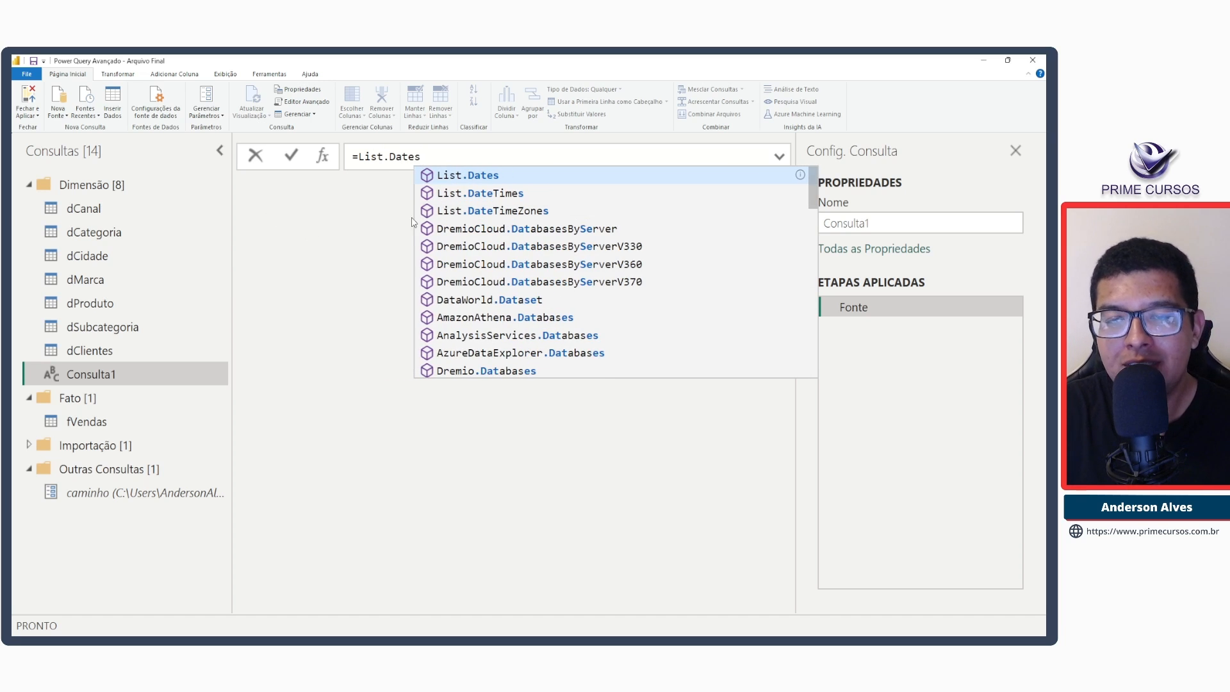
pyautogui.click(458, 182)
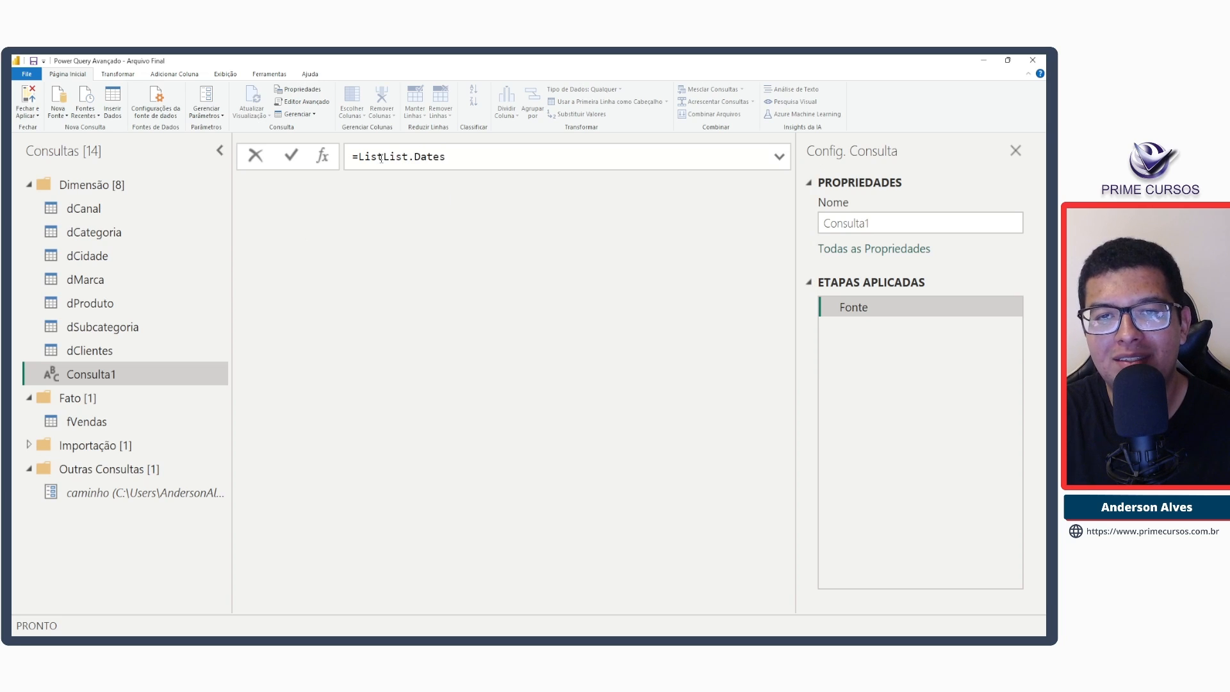
pyautogui.moveTo(383, 157); pyautogui.dragTo(461, 157)
pyautogui.press('BackSpace')
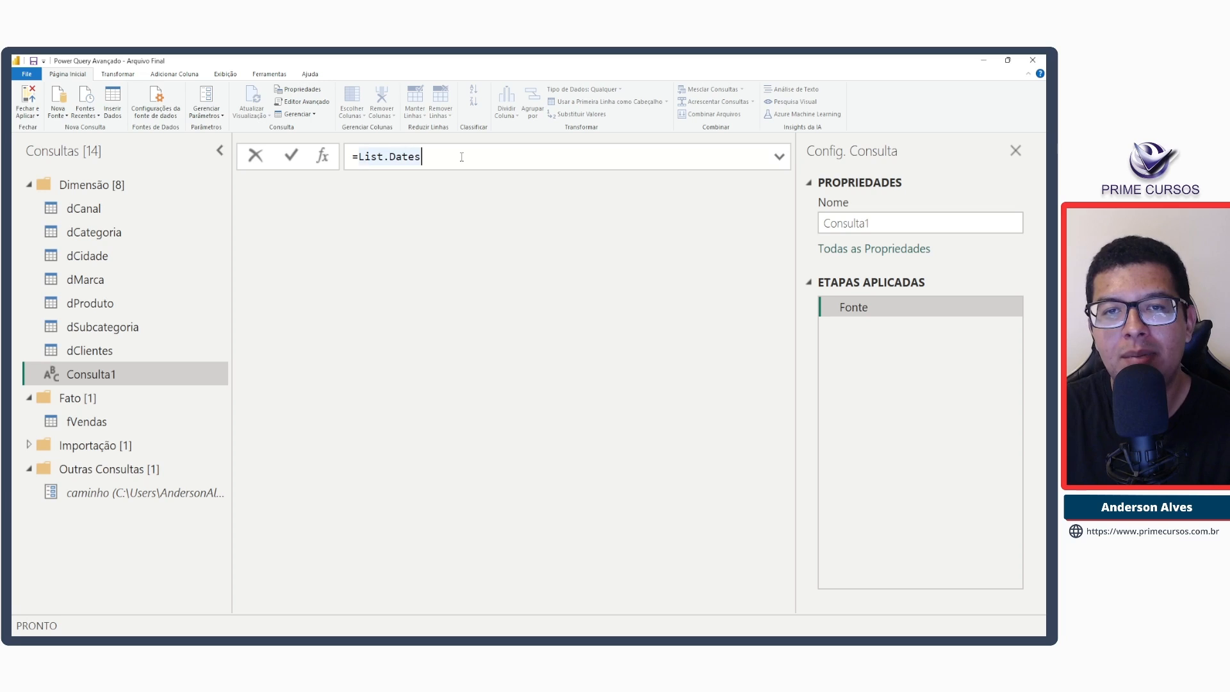
pyautogui.press('BackSpace')
pyautogui.write('s')
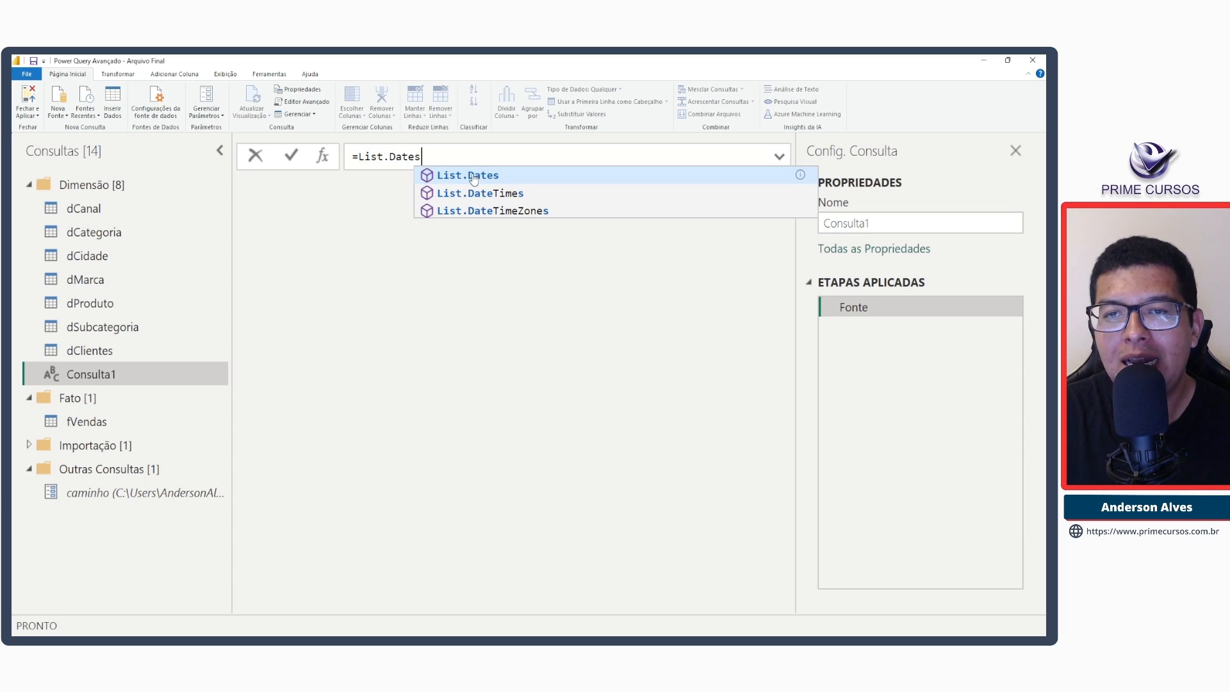
pyautogui.click(362, 198)
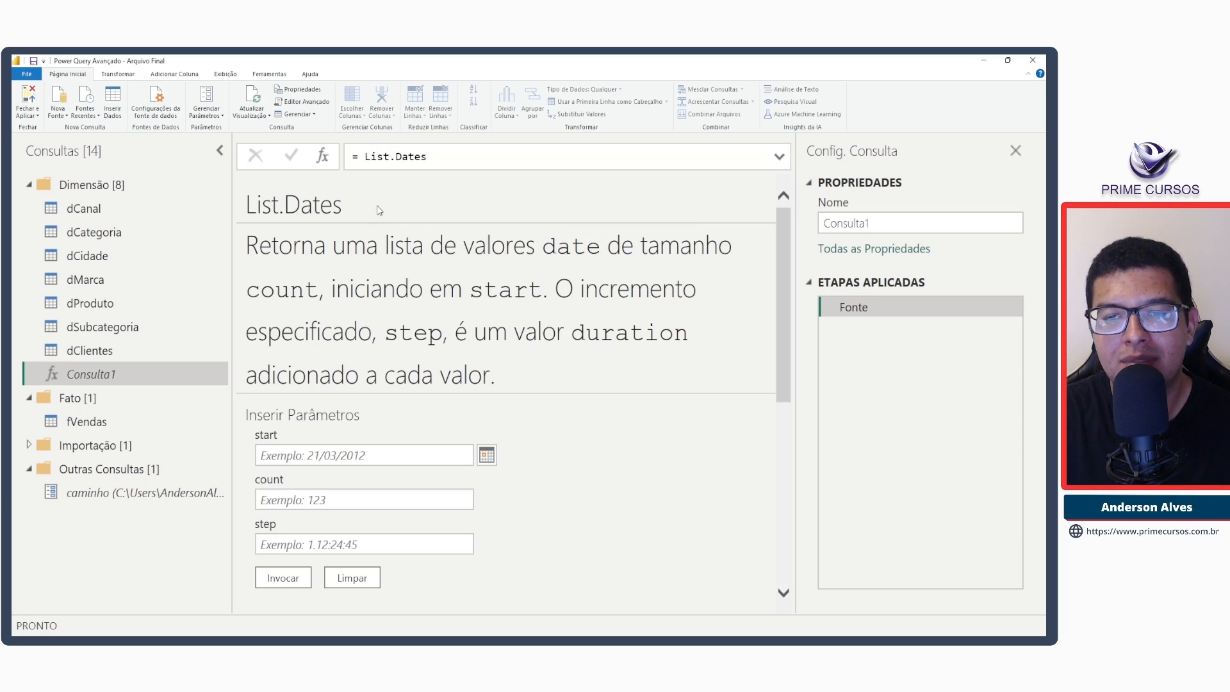
pyautogui.hotkey('ctrl', '-')
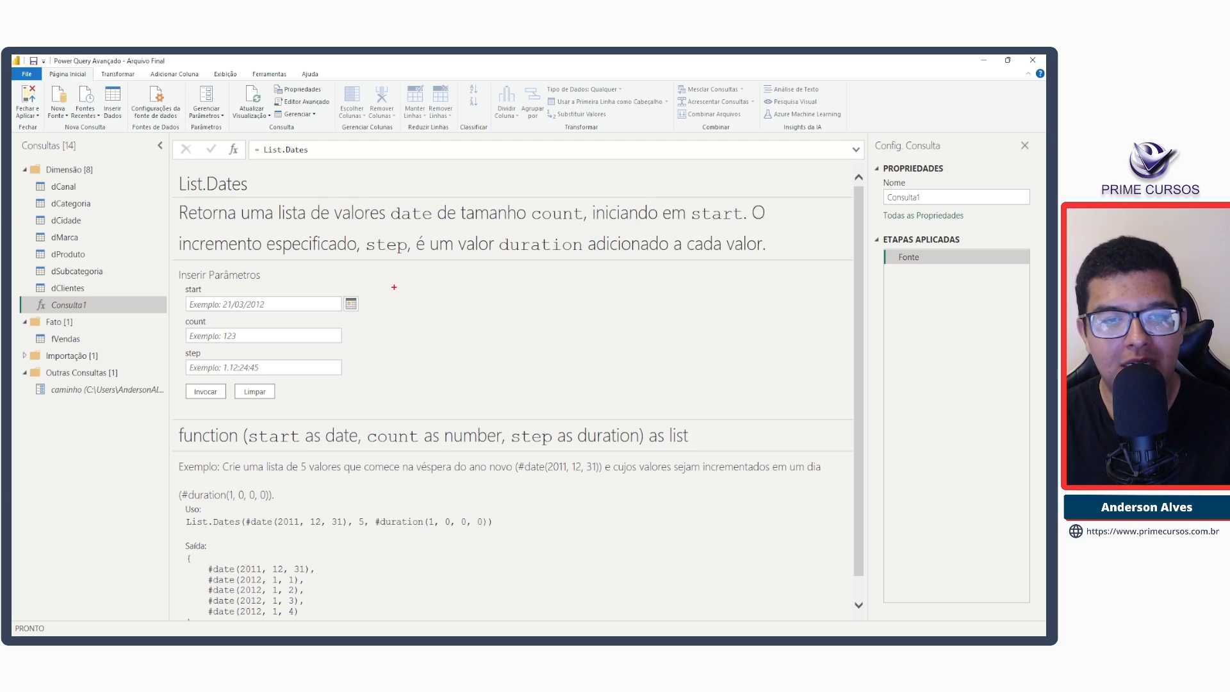
pyautogui.moveTo(178, 284); pyautogui.dragTo(364, 317)
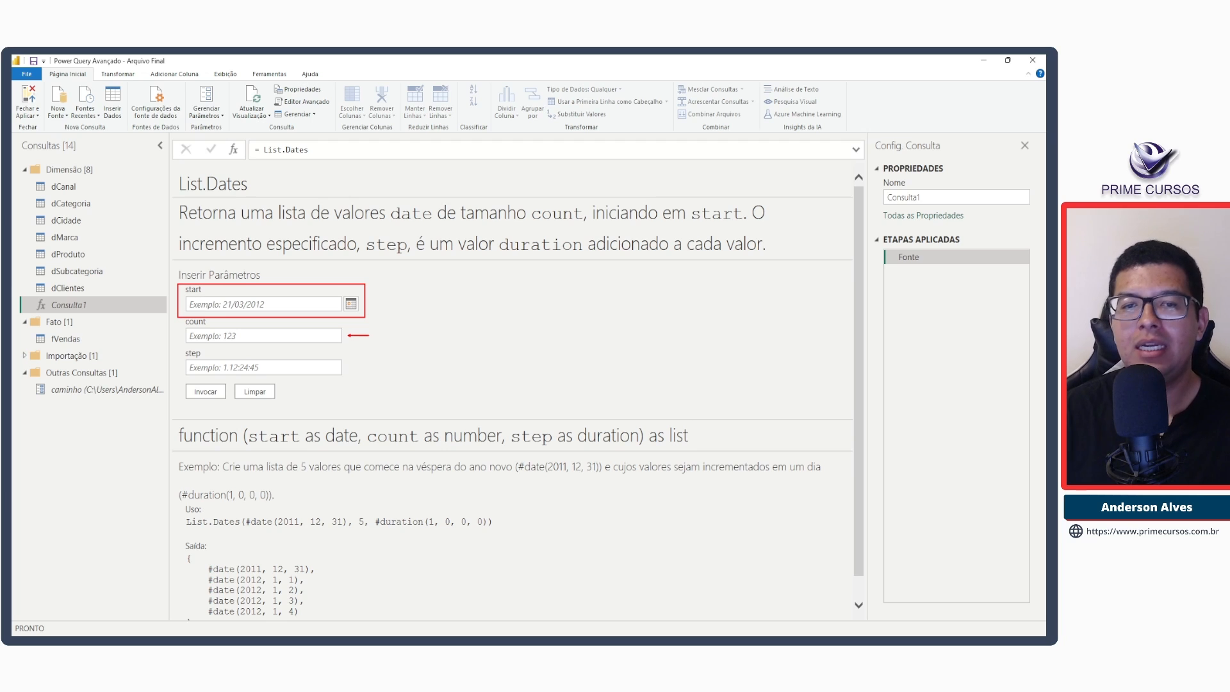
pyautogui.moveTo(180, 348); pyautogui.dragTo(352, 380)
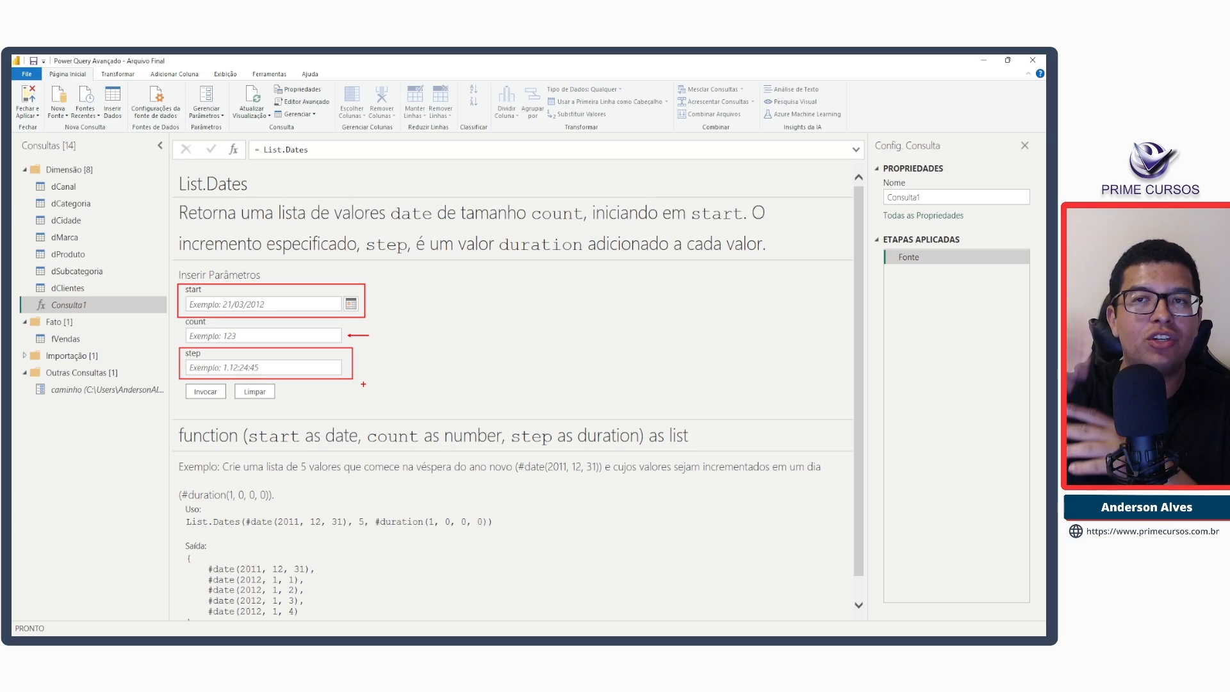
pyautogui.press('Escape')
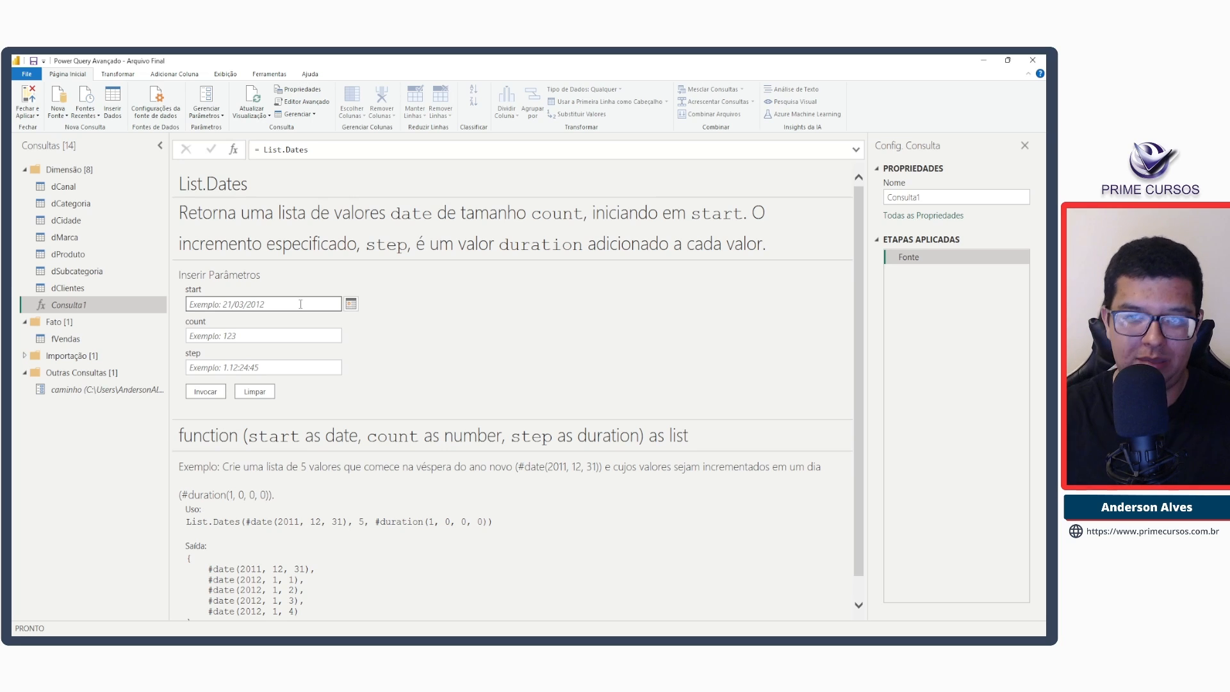
# Set the start parameter of the List.Dates function to 01/01/2010.
pyautogui.click(301, 305)
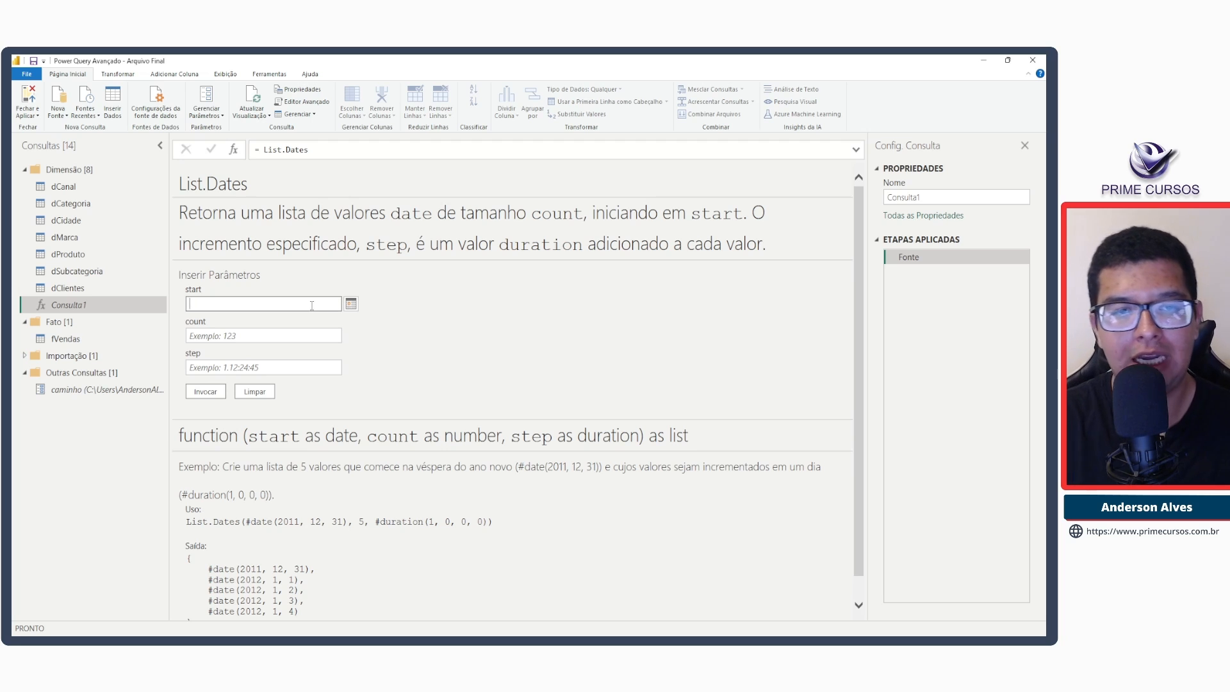
pyautogui.write('01')
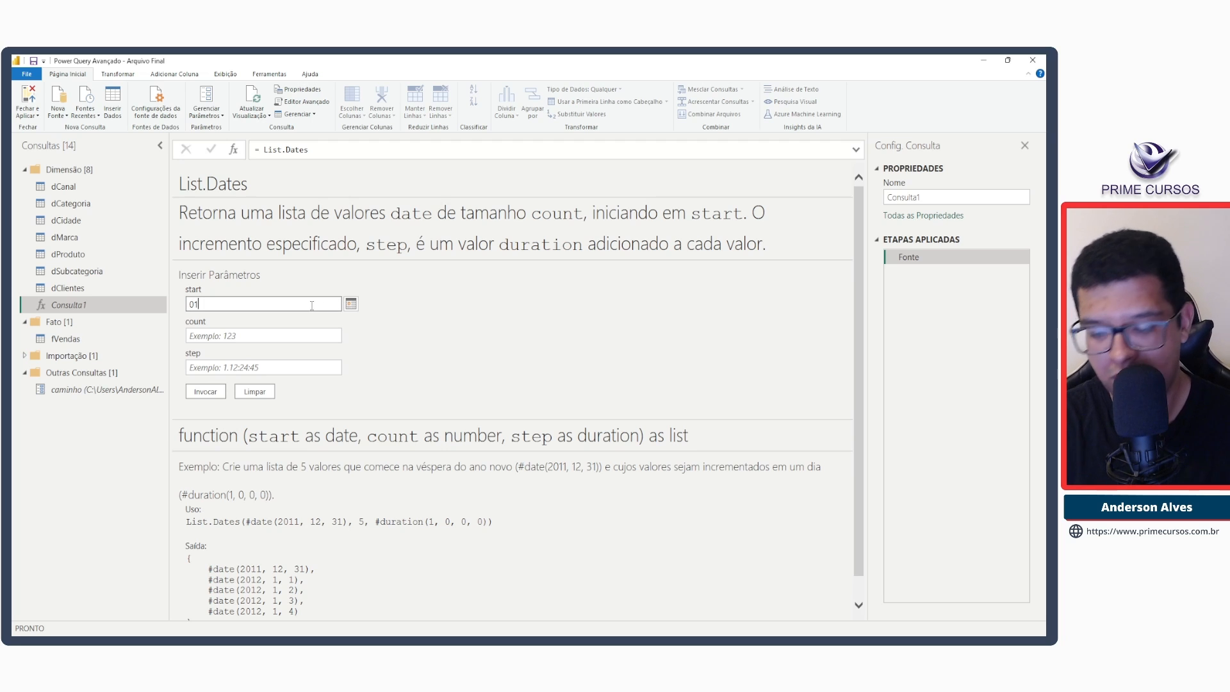
pyautogui.write('/01/2010')
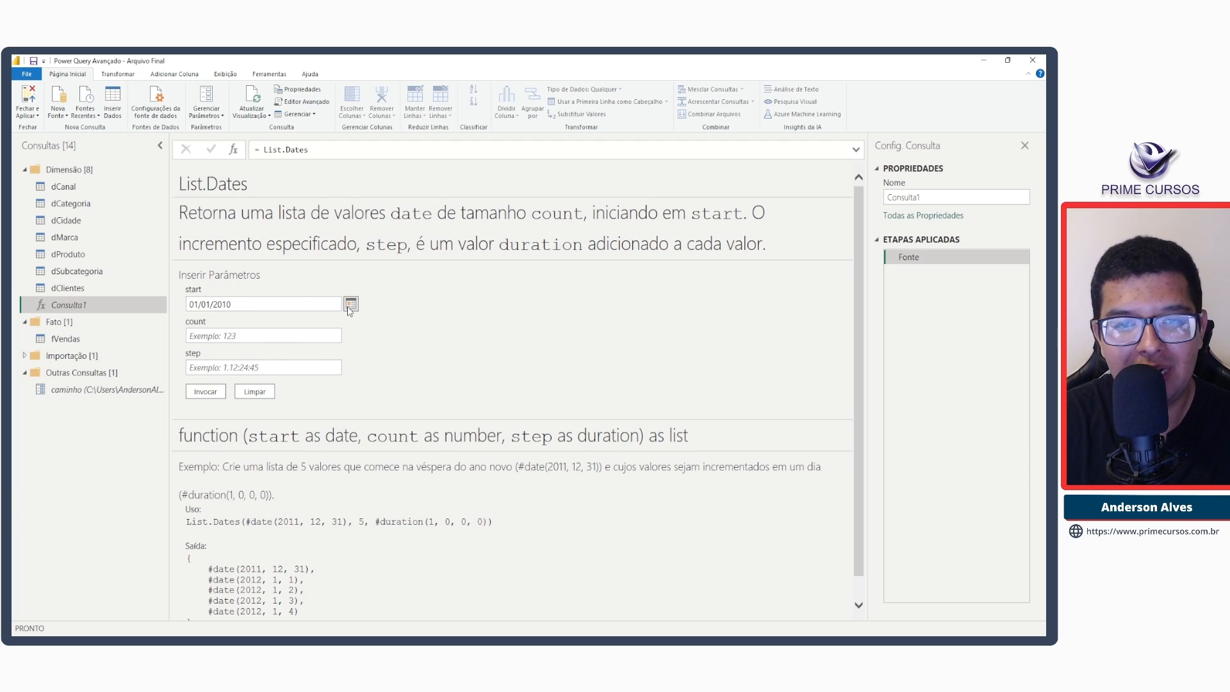
pyautogui.click(350, 304)
pyautogui.click(279, 332)
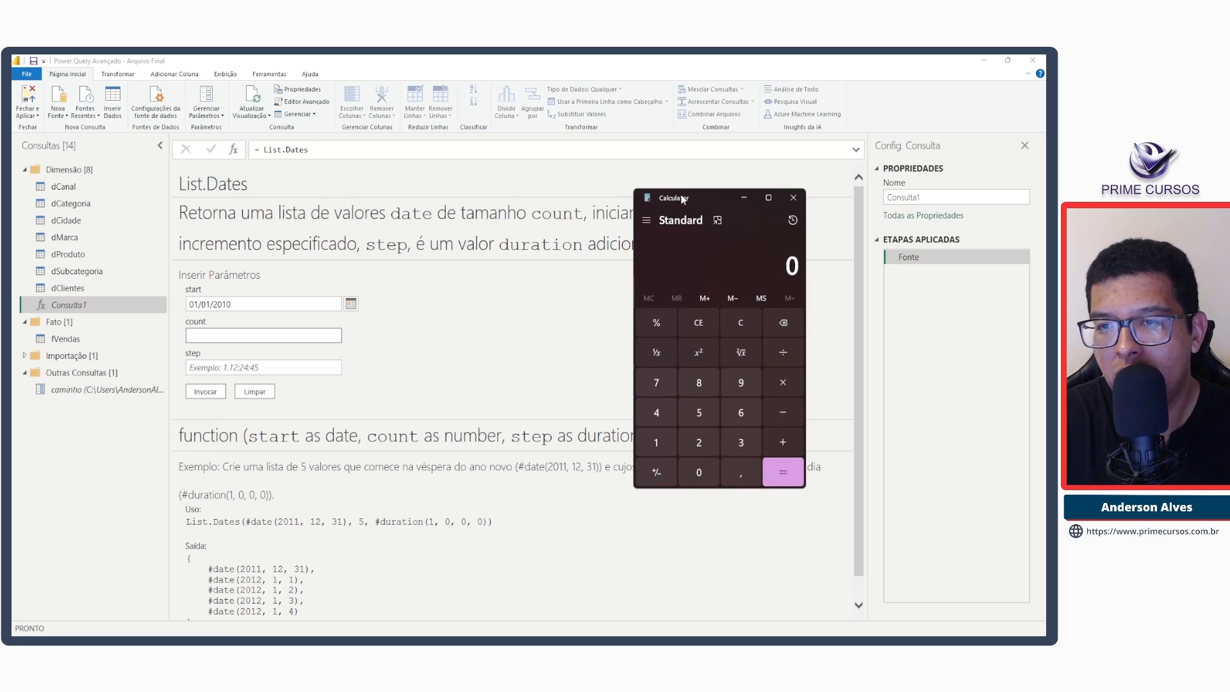
pyautogui.moveTo(683, 198); pyautogui.dragTo(601, 172)
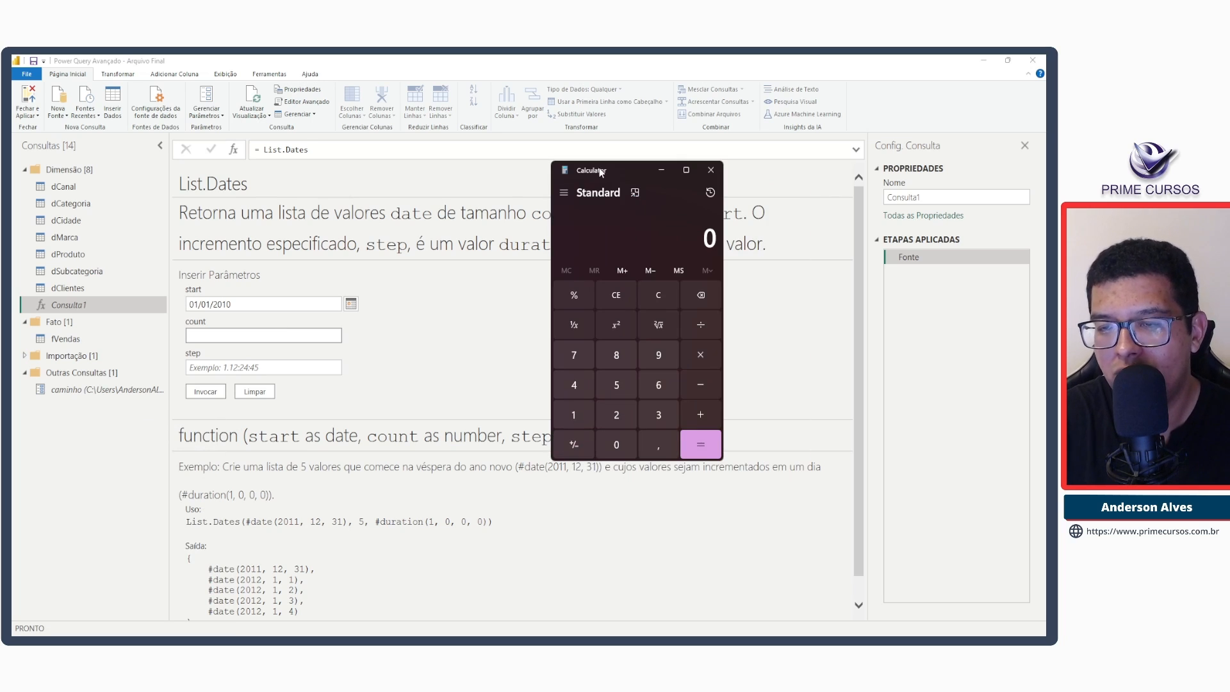
pyautogui.click(663, 416)
pyautogui.click(659, 385)
pyautogui.click(628, 382)
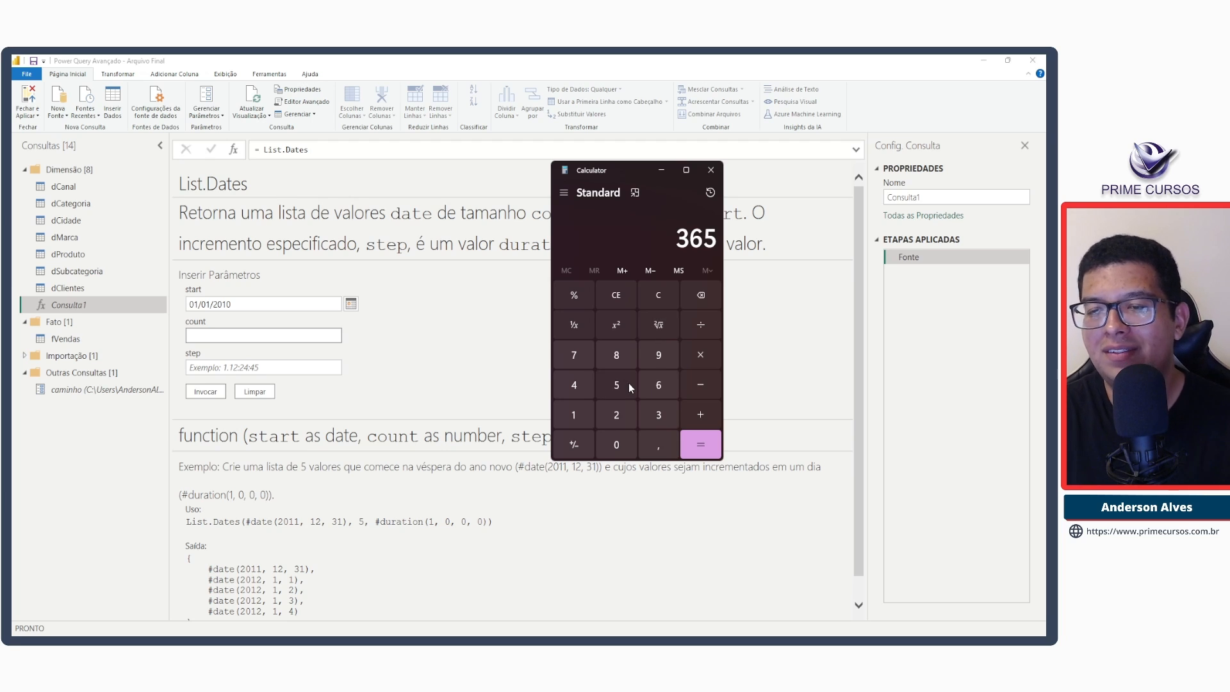
pyautogui.click(606, 295)
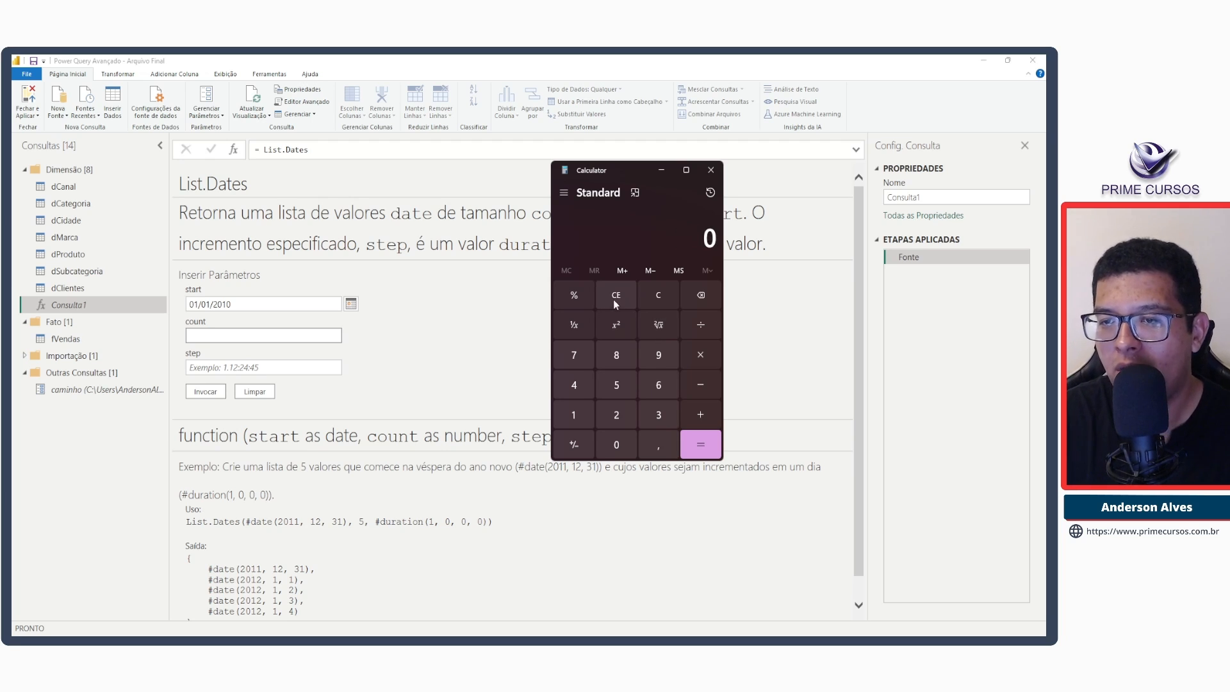
# Calculate 2021 minus 2010 in Calculator to work out the number of years between the two dates.
pyautogui.click(610, 414)
pyautogui.click(616, 445)
pyautogui.click(615, 414)
pyautogui.click(575, 414)
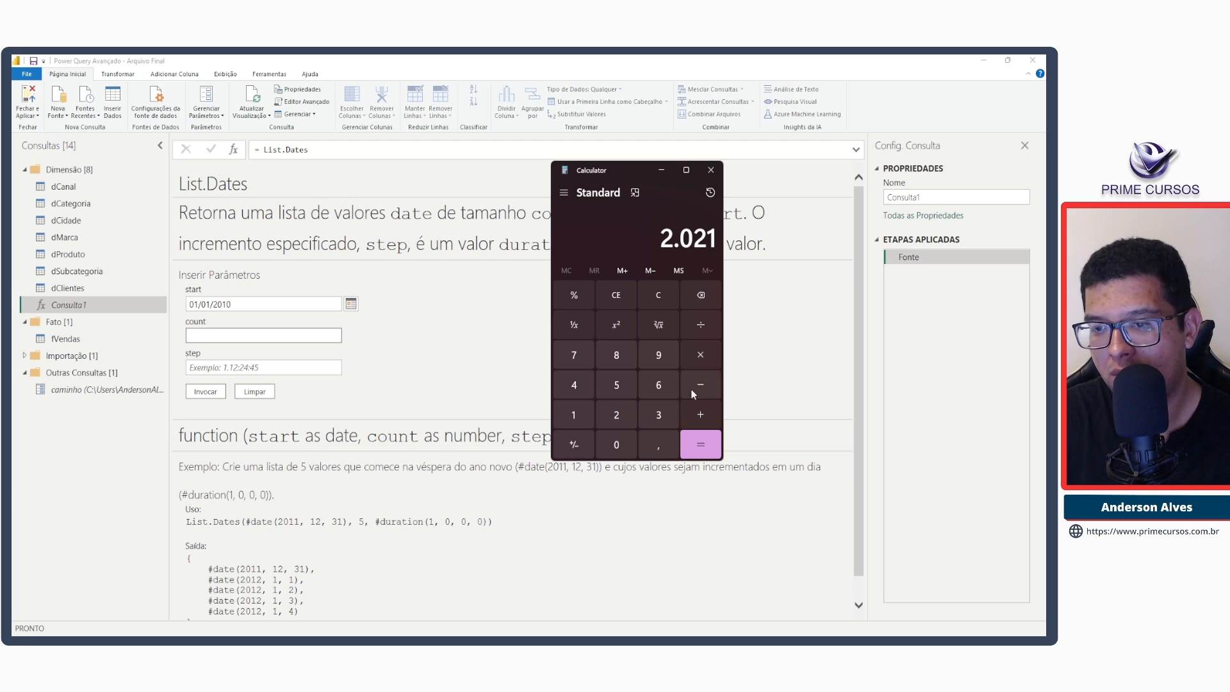
pyautogui.click(692, 392)
pyautogui.click(619, 413)
pyautogui.click(616, 445)
pyautogui.click(576, 415)
pyautogui.click(617, 445)
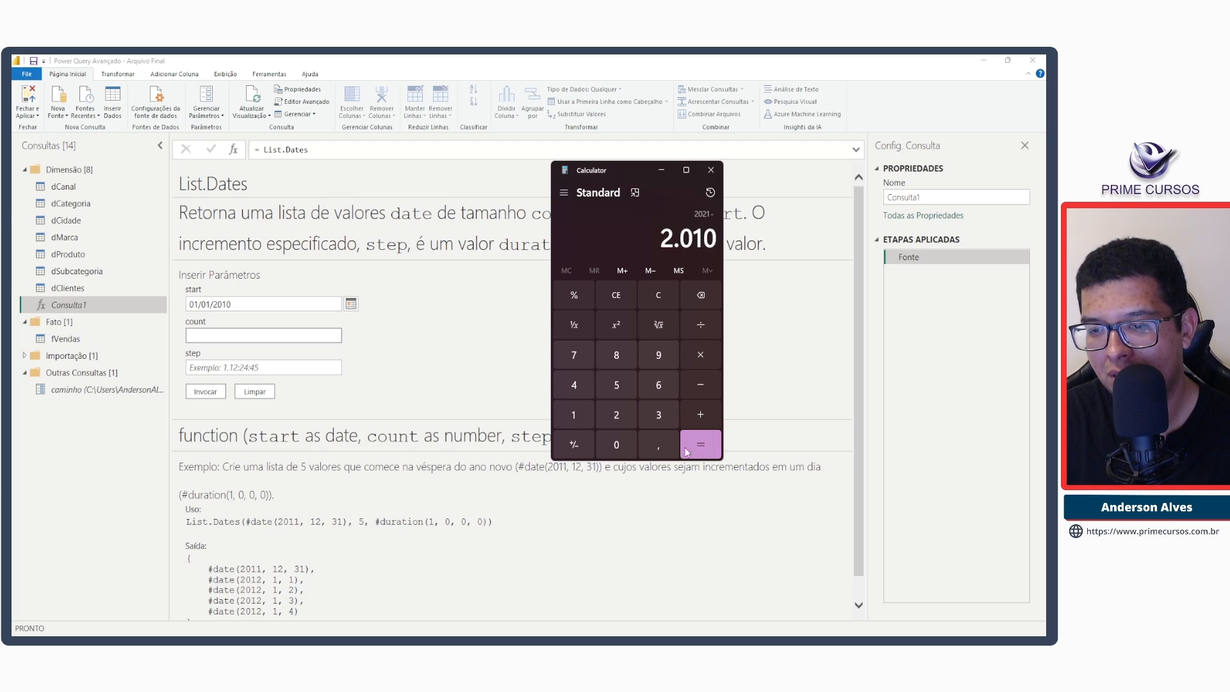
pyautogui.click(687, 449)
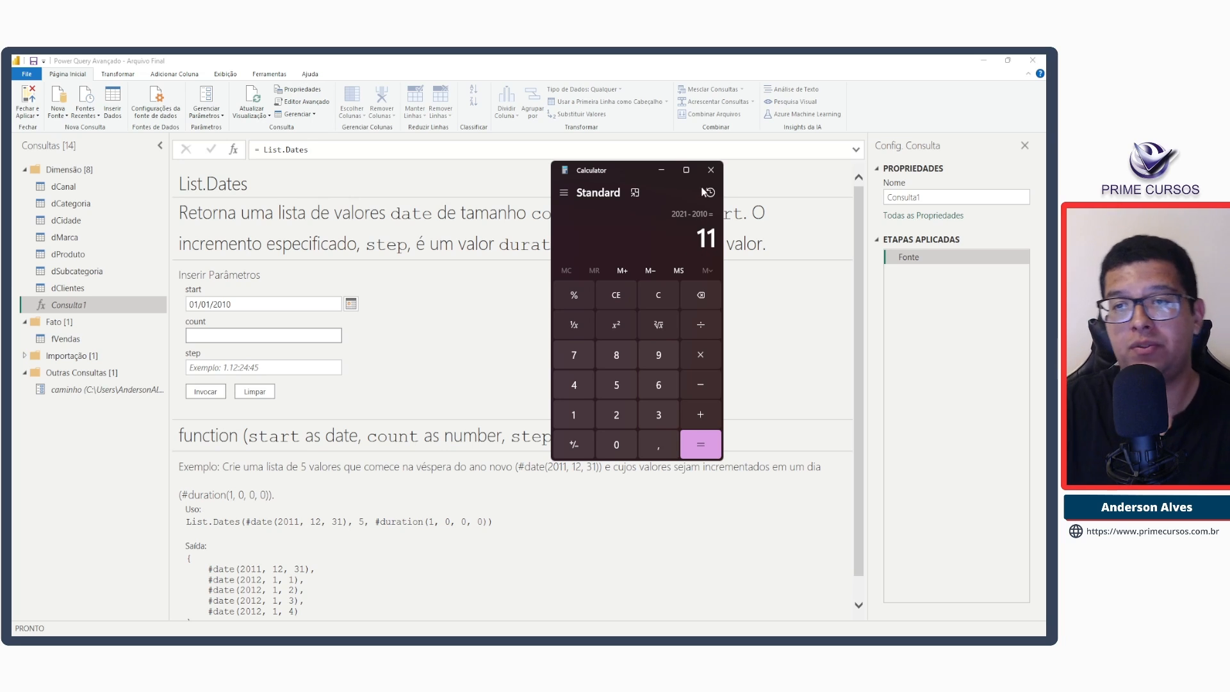
# Clear Calculator and multiply 365 by 12 to work out the number of days for the date list.
pyautogui.click(616, 295)
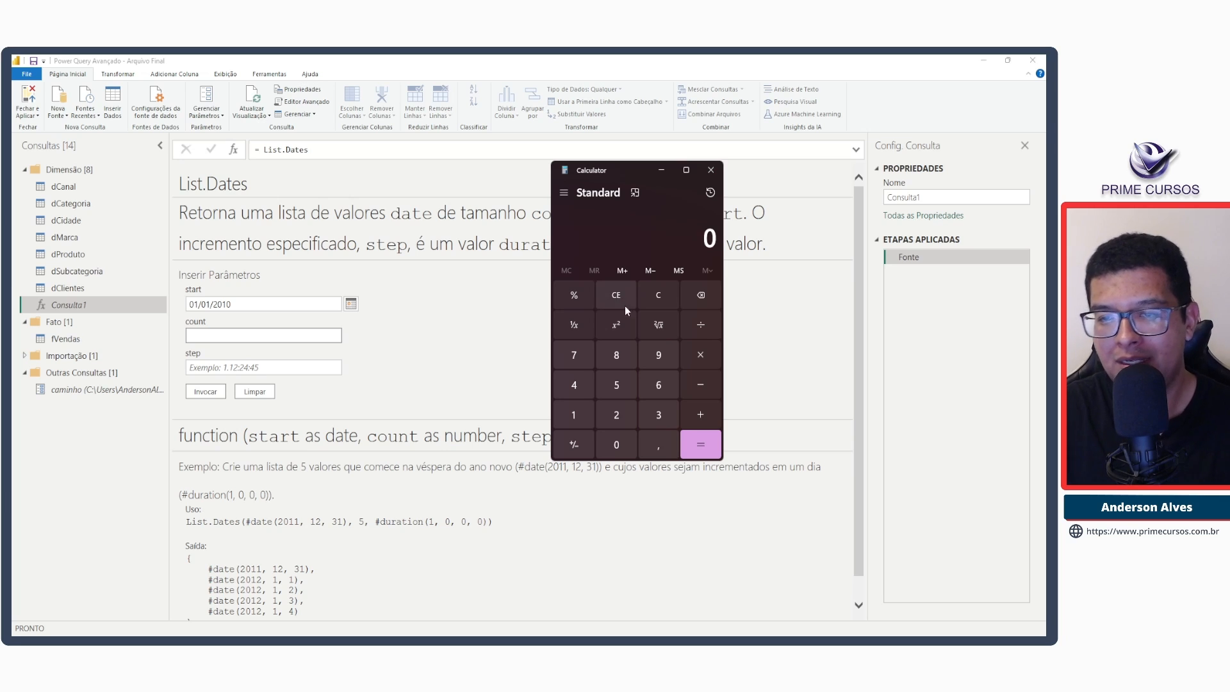
pyautogui.click(658, 415)
pyautogui.click(659, 384)
pyautogui.click(628, 385)
pyautogui.click(700, 357)
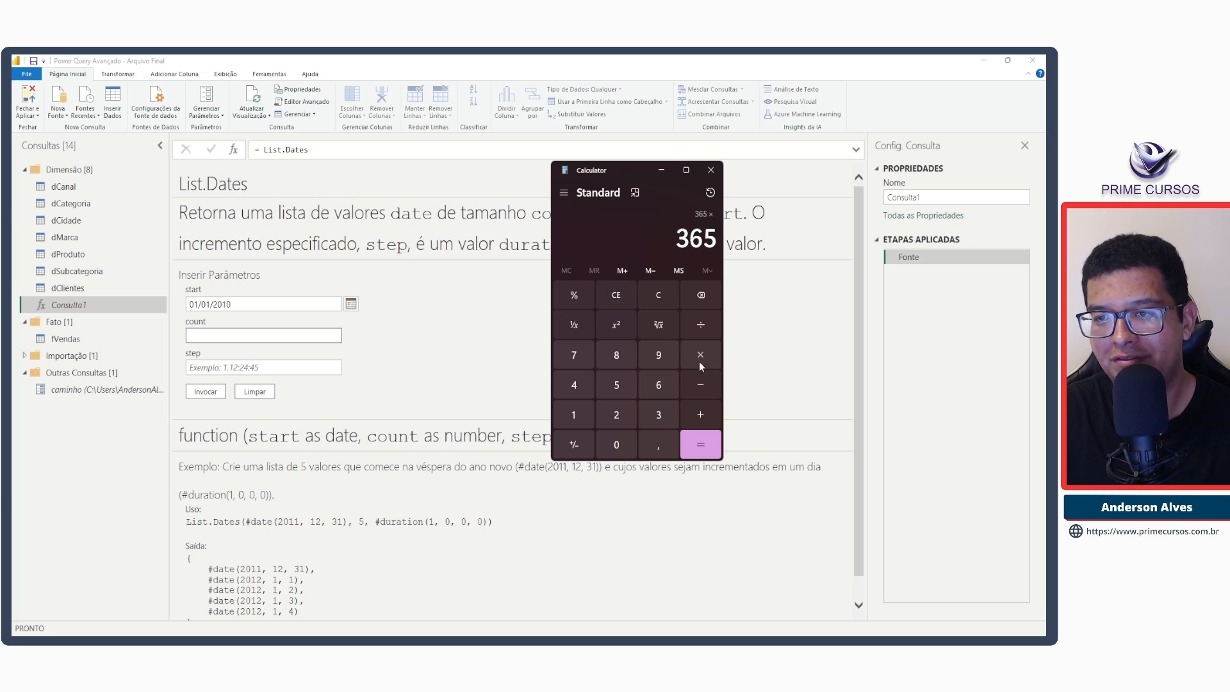
pyautogui.click(593, 414)
pyautogui.click(615, 414)
pyautogui.click(700, 444)
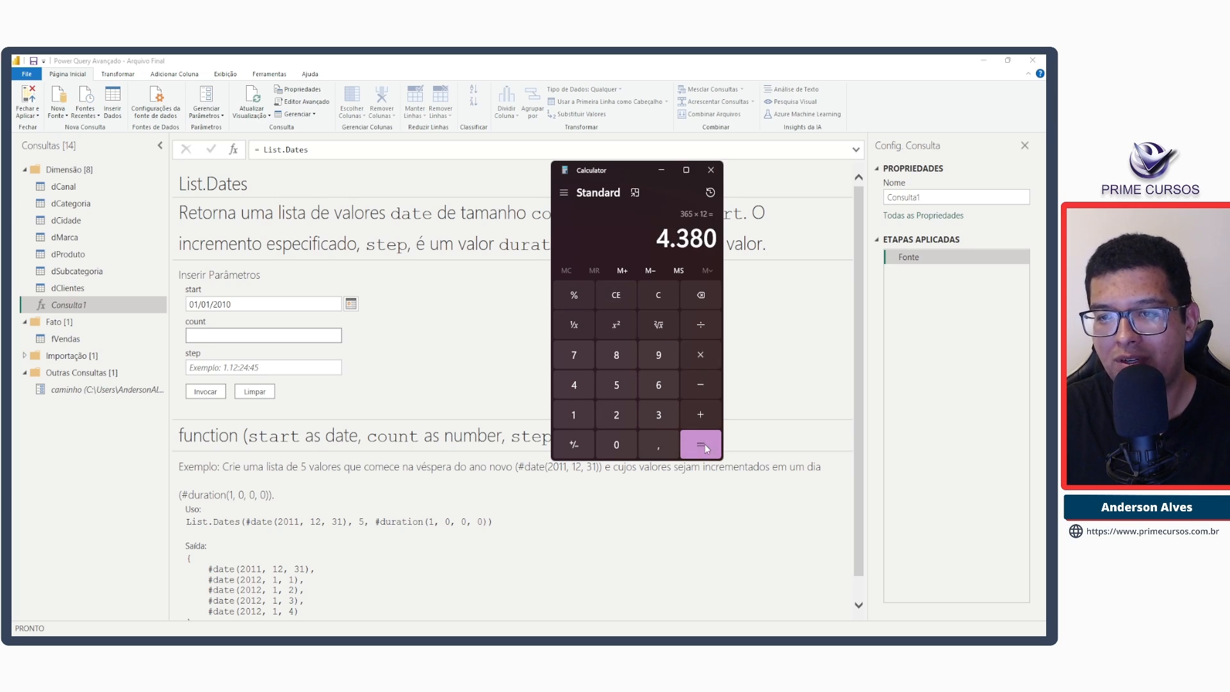
# Switch back to Power Query and set the count parameter of the List.Dates function to 4380.
pyautogui.click(283, 335)
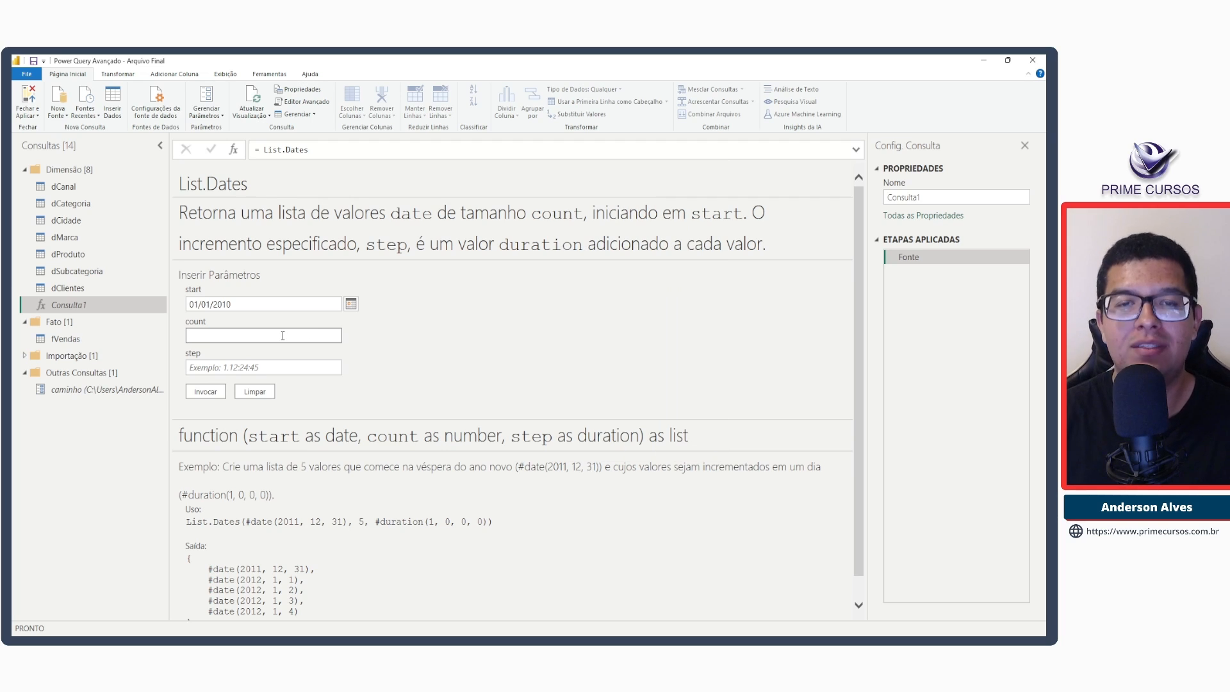
pyautogui.write('4308')
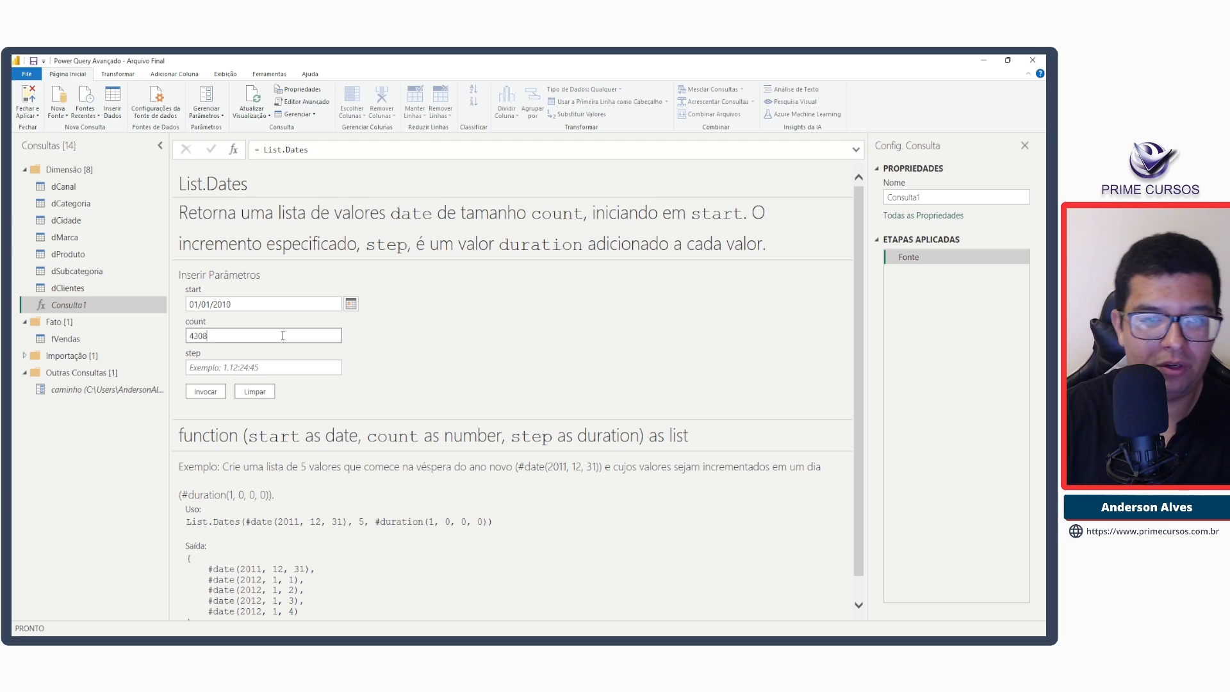
pyautogui.press('BackSpace')
pyautogui.press('BackSpace')
pyautogui.write('80')
# Set the step parameter to 1 and invoke the List.Dates function.
pyautogui.click(236, 369)
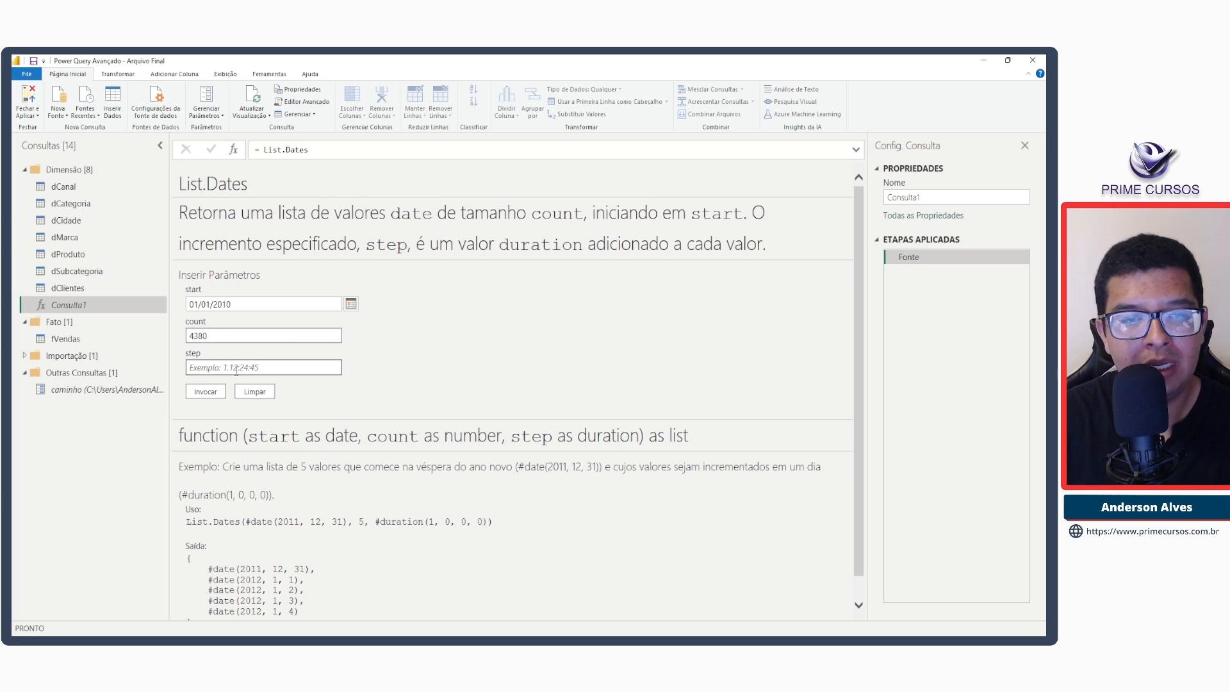
pyautogui.write('1')
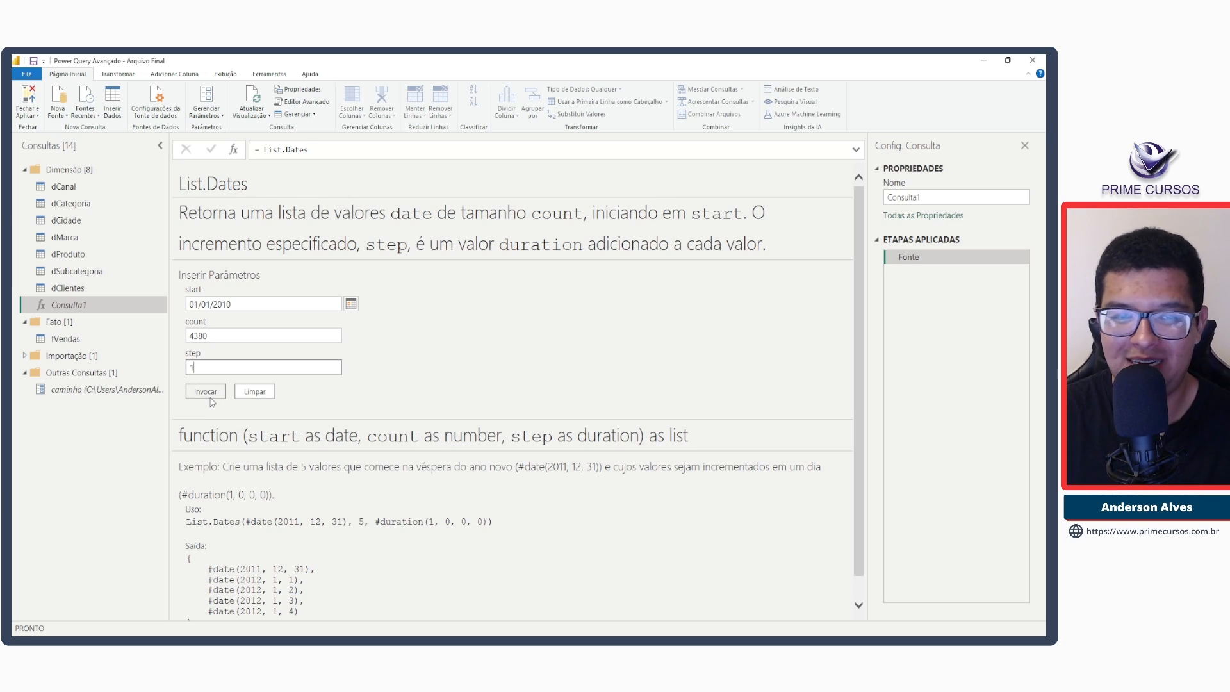
pyautogui.click(206, 392)
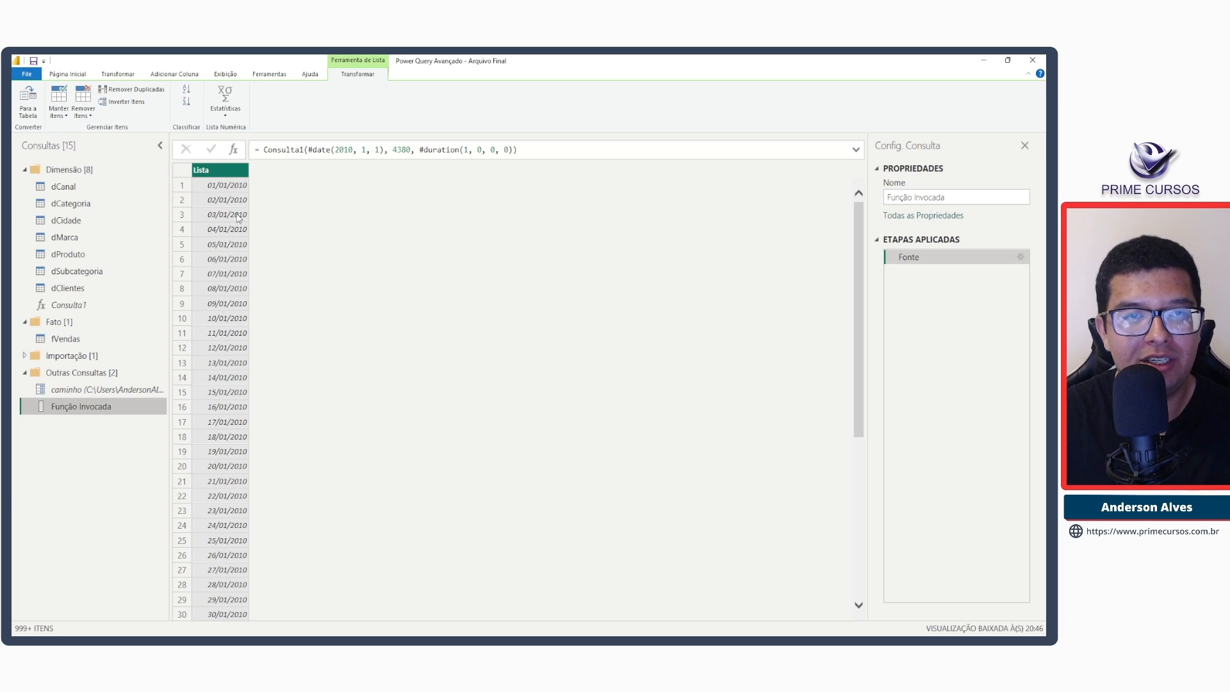
# Sort the invoked date list in descending order and view the Consulta1 function query.
pyautogui.click(187, 101)
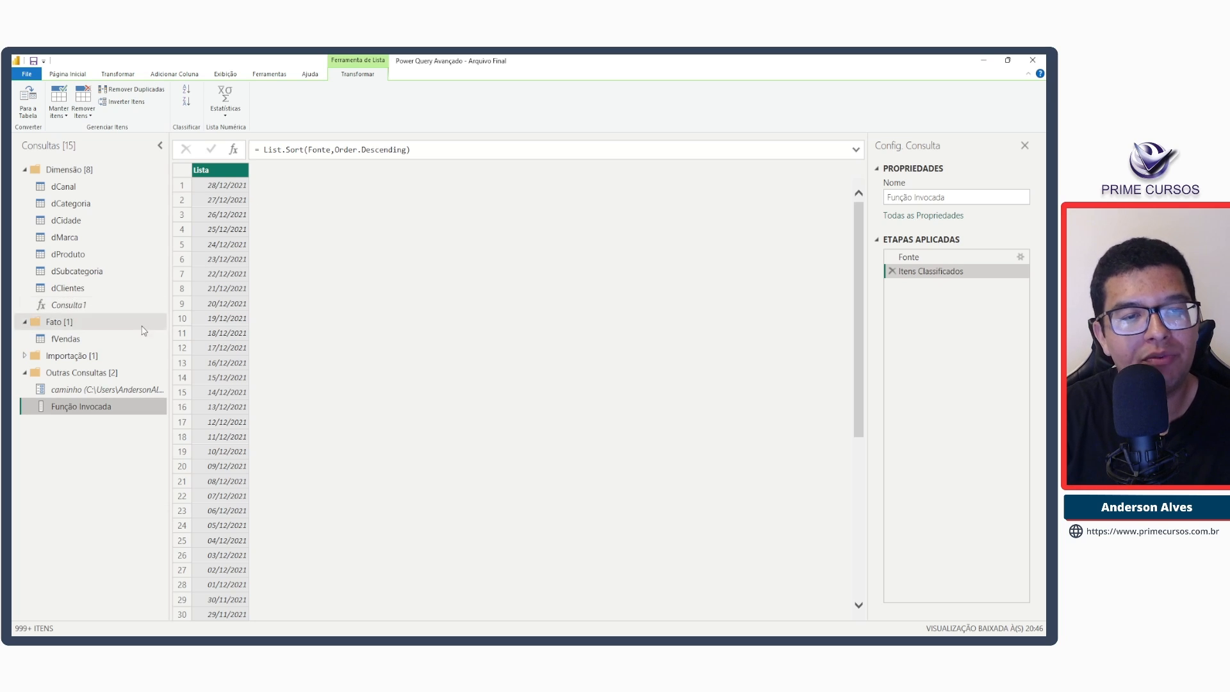
pyautogui.click(106, 309)
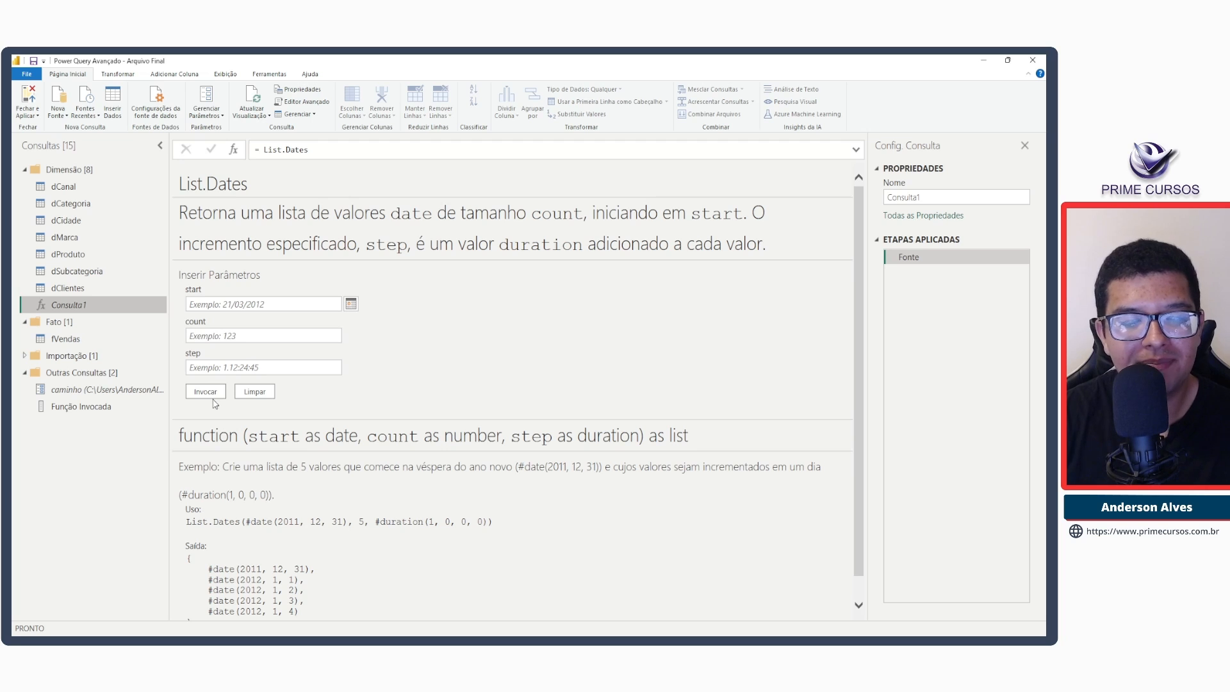
# Rename the Função Invocada query as dCalendario.
pyautogui.click(96, 409)
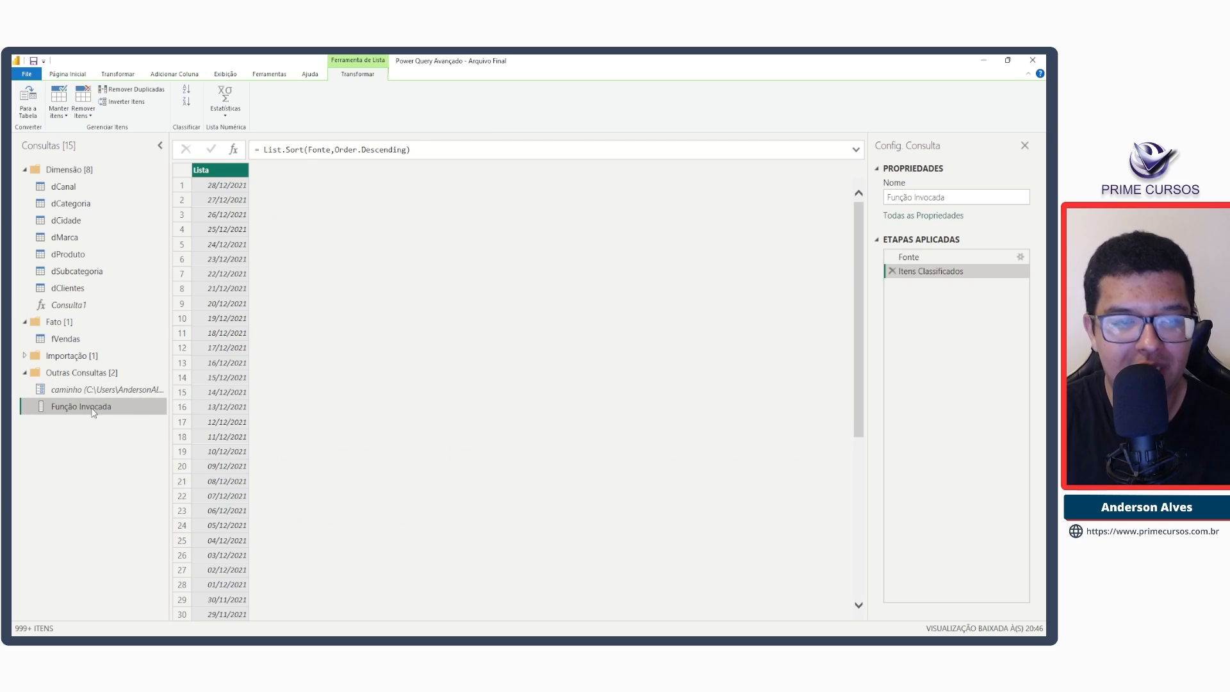
pyautogui.doubleClick(942, 198)
pyautogui.hotkey('ctrl', 'a')
pyautogui.write('dCale')
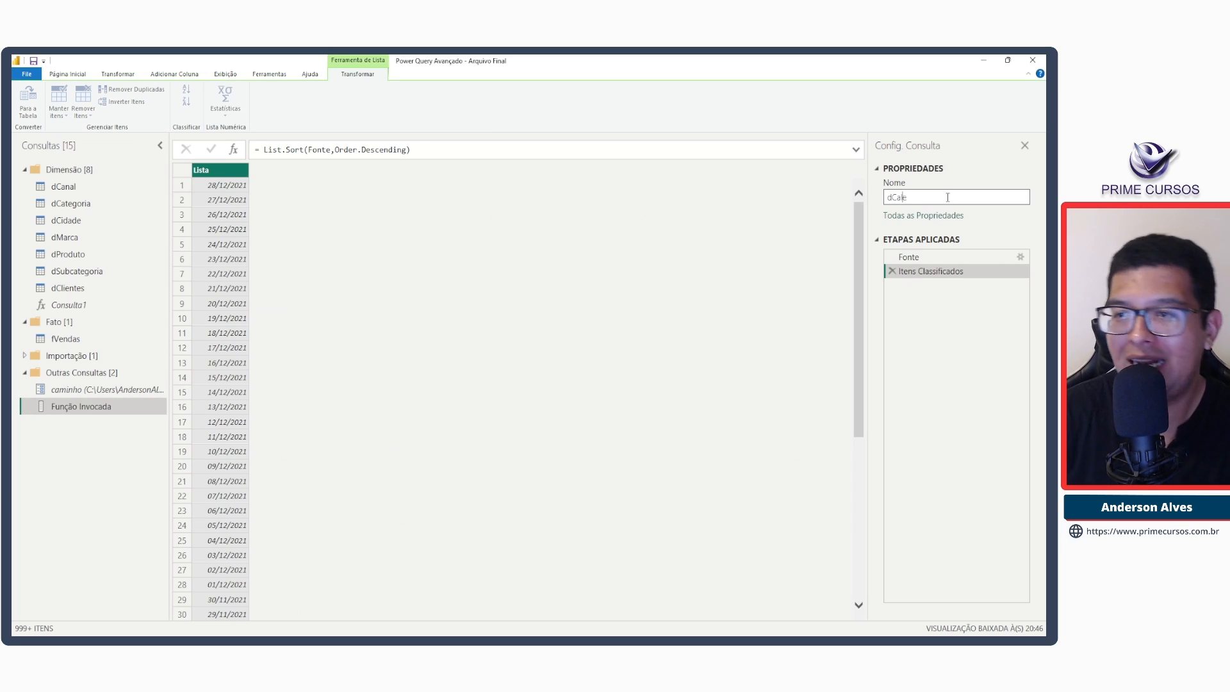
pyautogui.write('ndario')
pyautogui.press('Return')
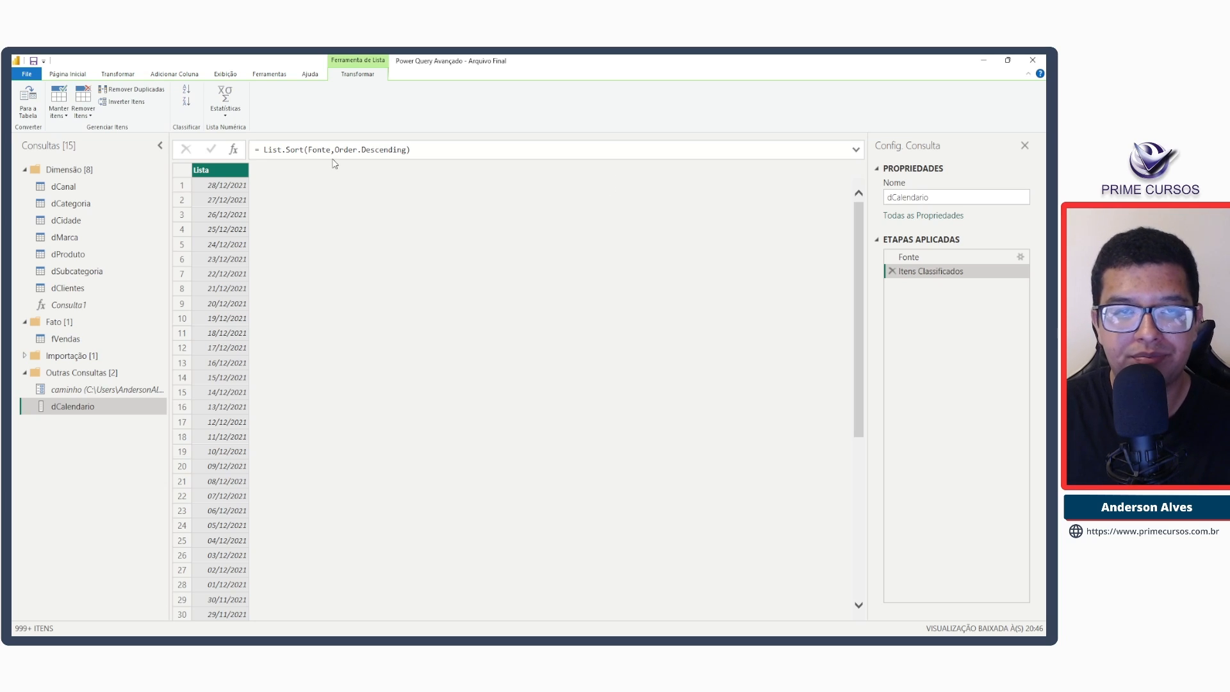
# Examine the Consulta1 reference in the Fonte line of dCalendario's code in the advanced editor, and close the editor.
pyautogui.click(68, 74)
pyautogui.click(304, 101)
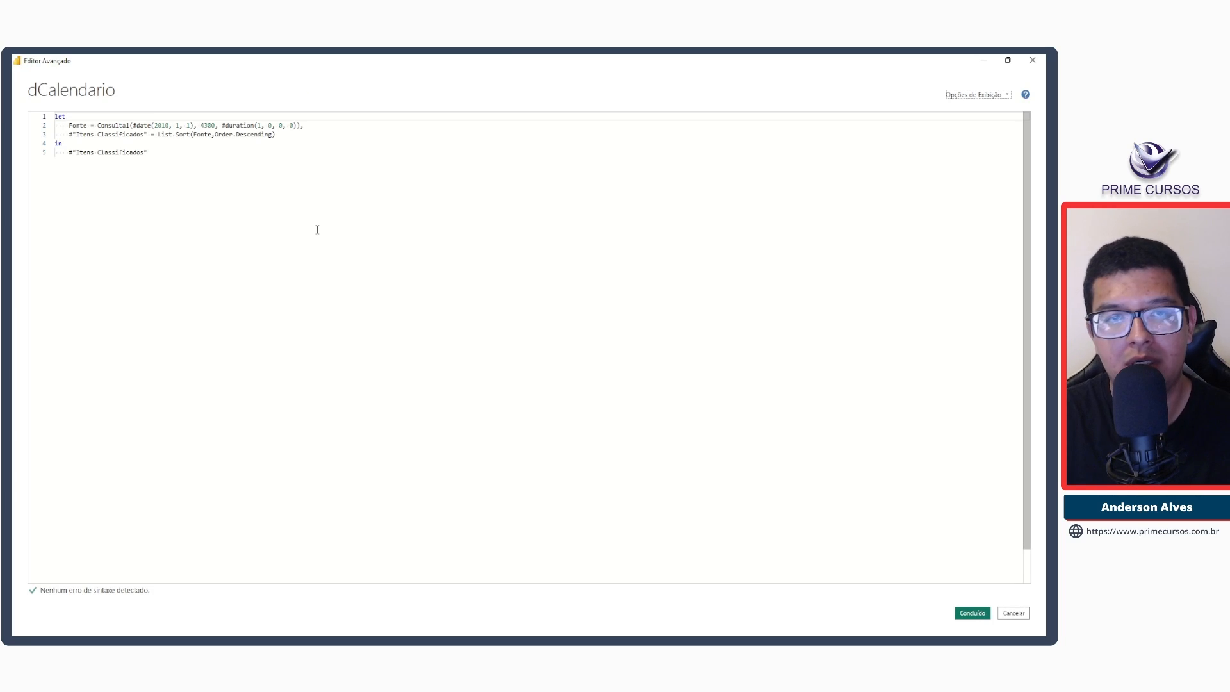
pyautogui.hotkey('ctrl', 'shift', '+')
pyautogui.hotkey('ctrl', 'shift', '+')
pyautogui.hotkey('ctrl', 'shift', '+')
pyautogui.hotkey('ctrl', 'shift', '+')
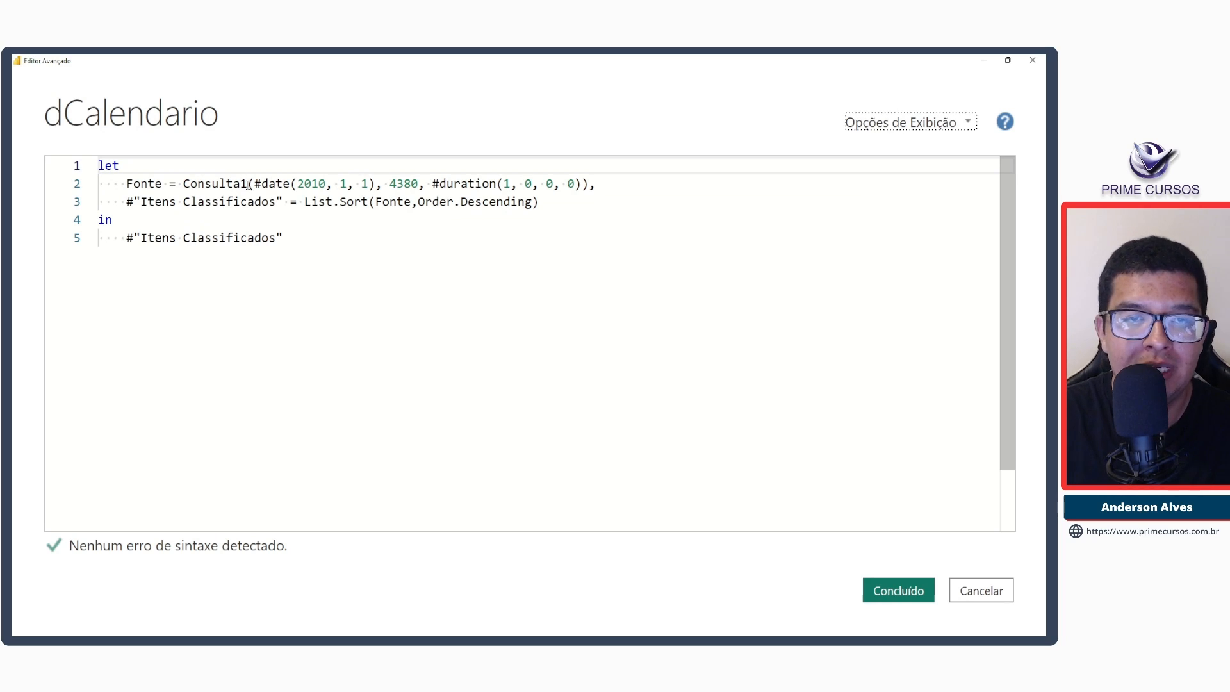
pyautogui.moveTo(249, 185); pyautogui.dragTo(183, 184)
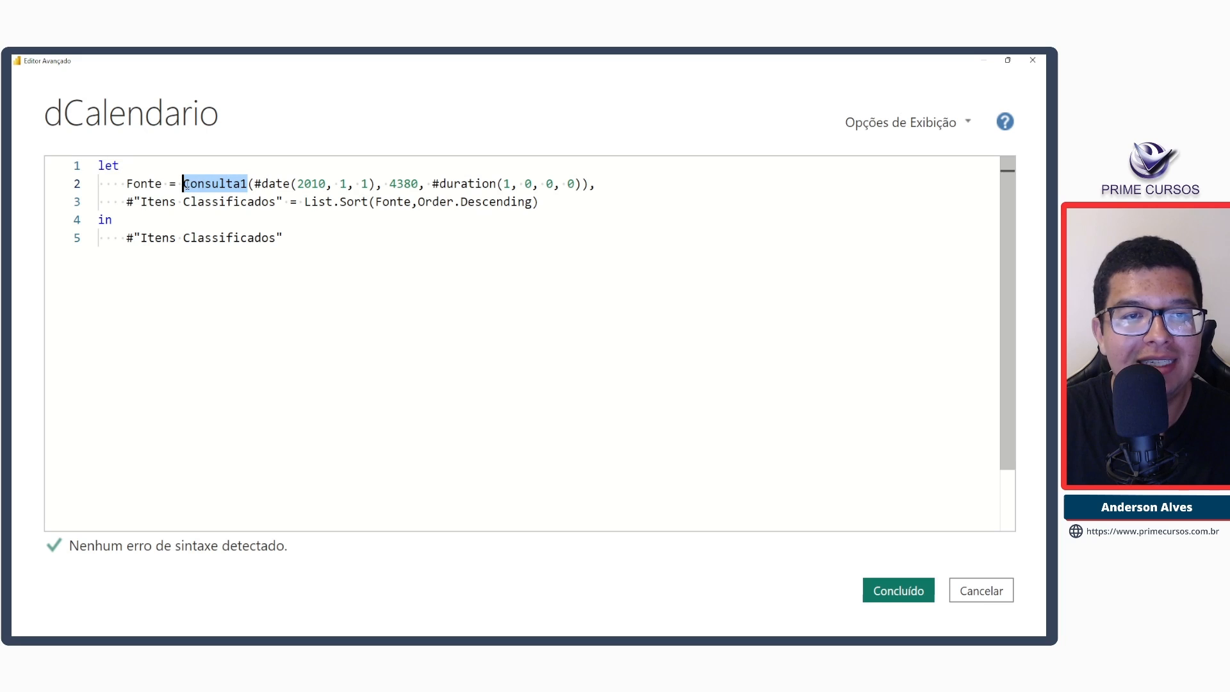
pyautogui.click(1032, 61)
# Examine the source formula of the Consulta1 function query.
pyautogui.click(61, 302)
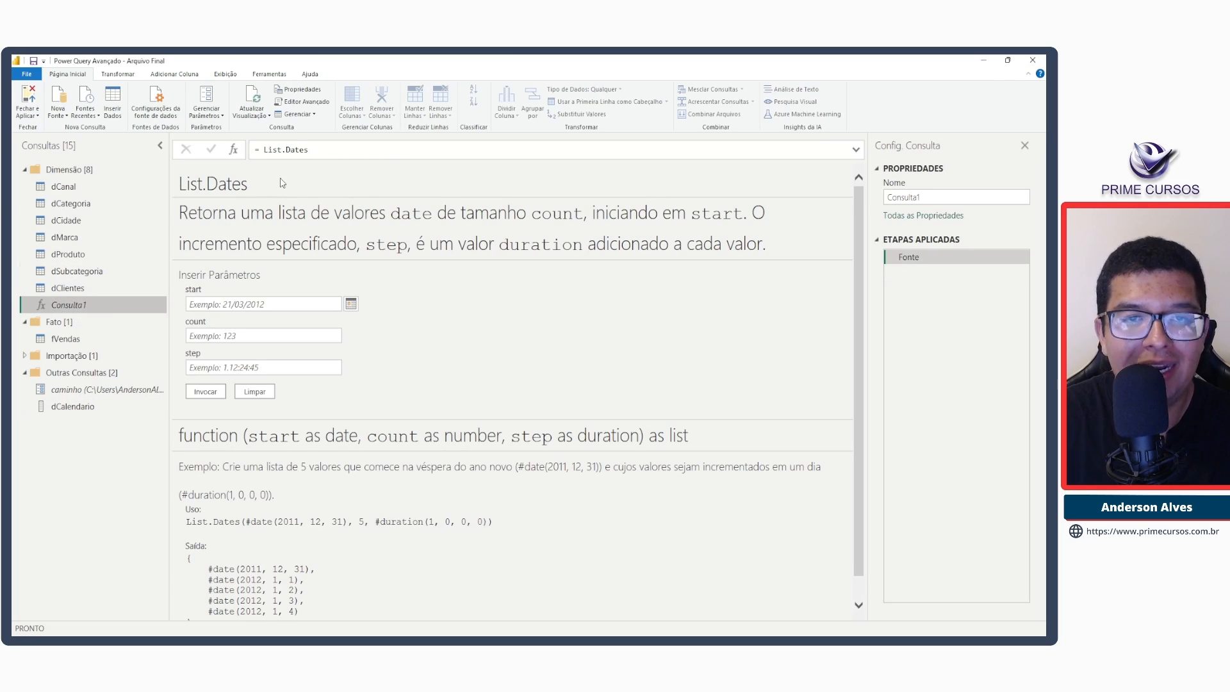
pyautogui.moveTo(315, 152); pyautogui.dragTo(262, 154)
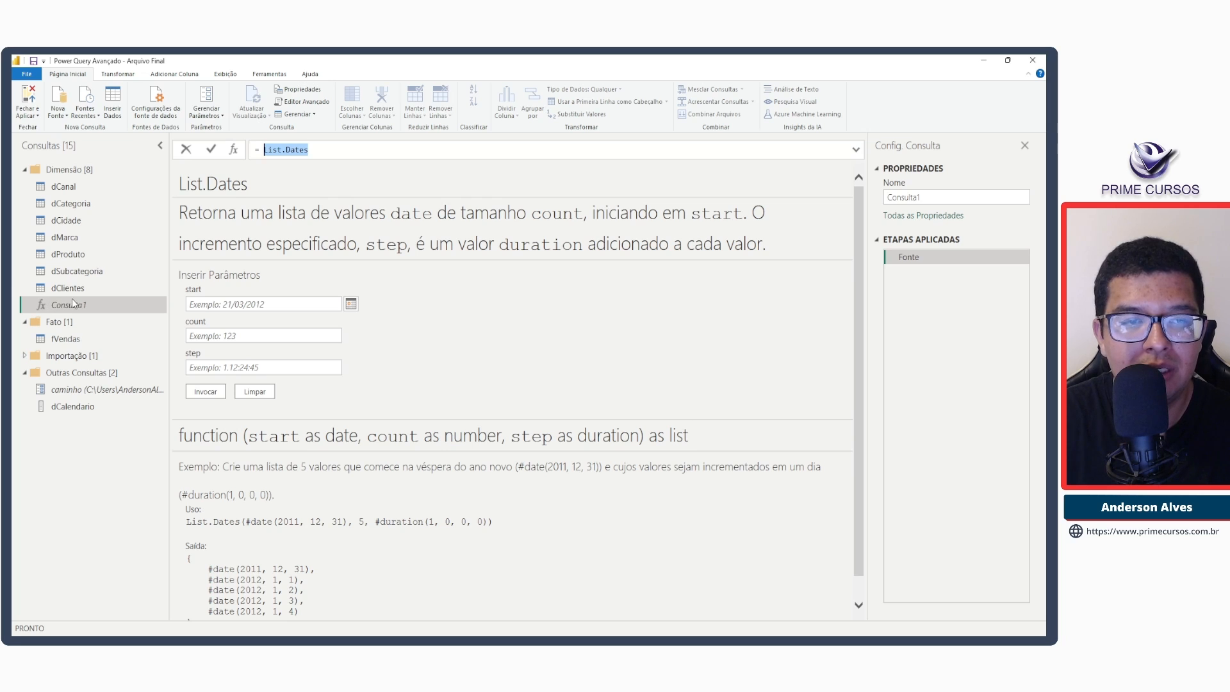
pyautogui.press('End')
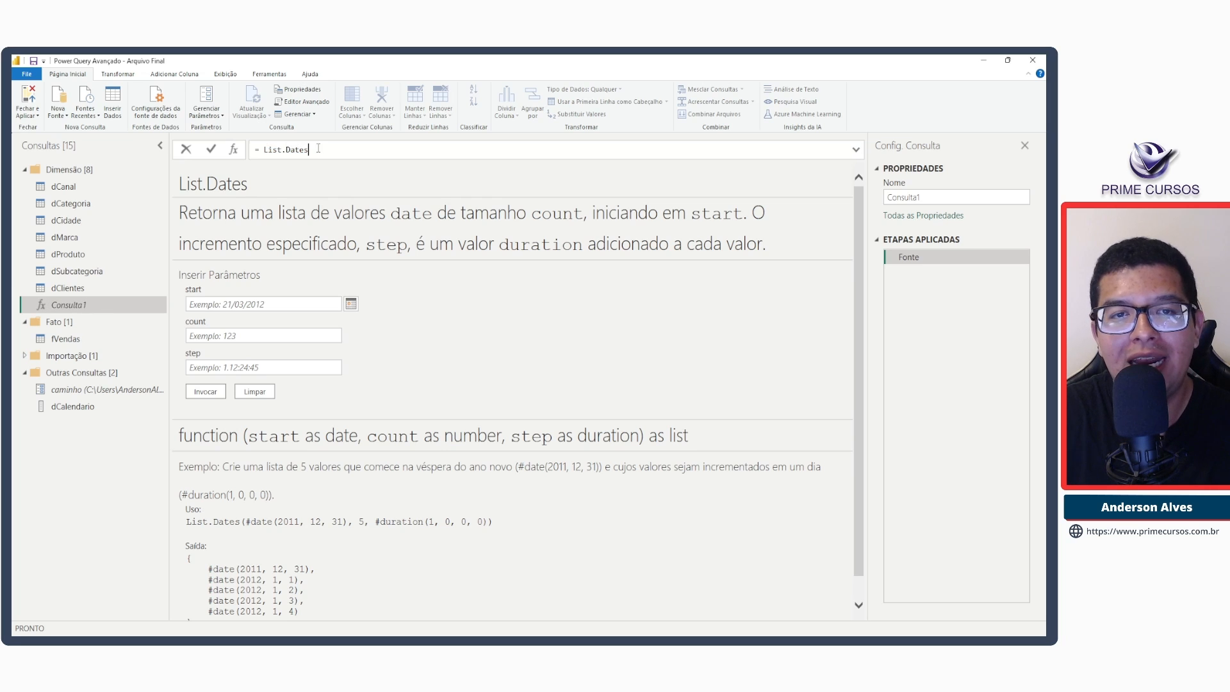
# Replace Consulta1 with List.Dates in the Fonte line of dCalendario's code in the advanced editor and apply the change.
pyautogui.doubleClick(89, 407)
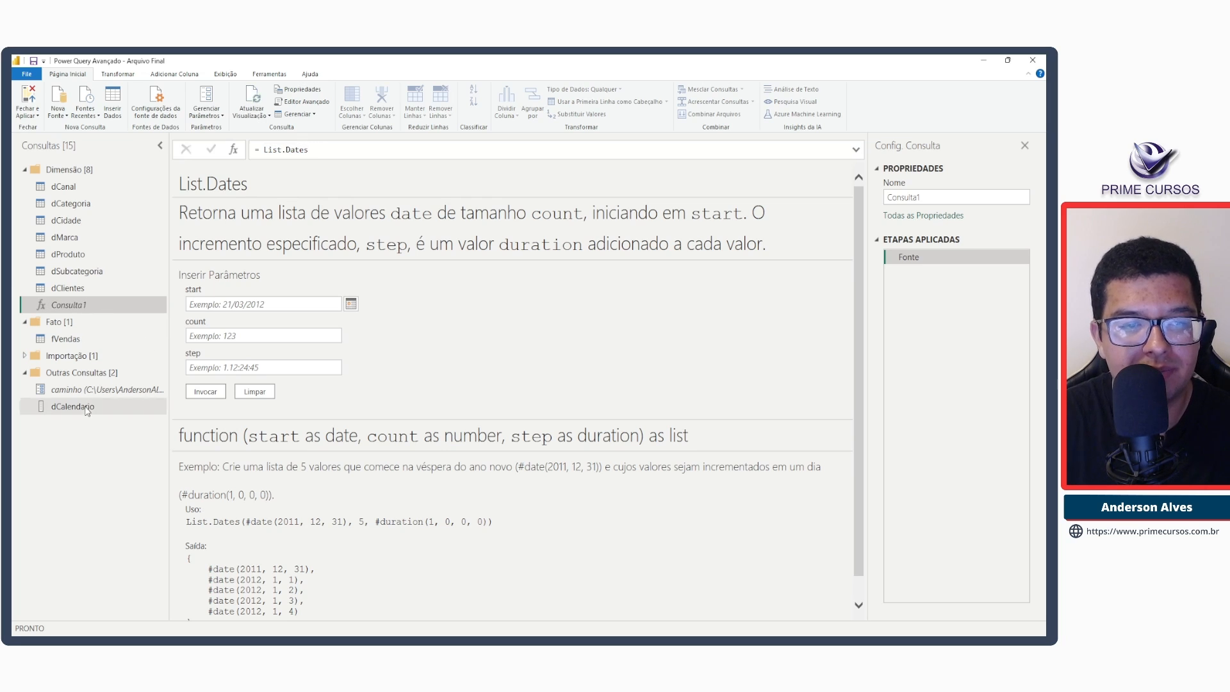
pyautogui.click(71, 74)
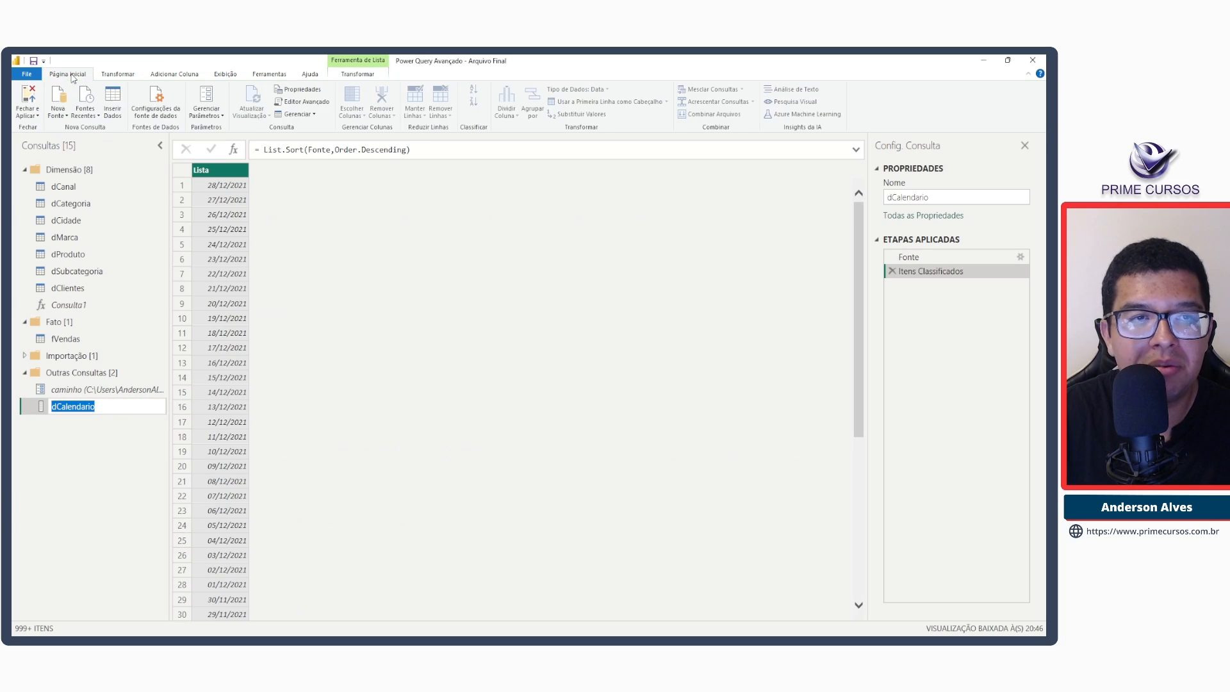
pyautogui.click(305, 104)
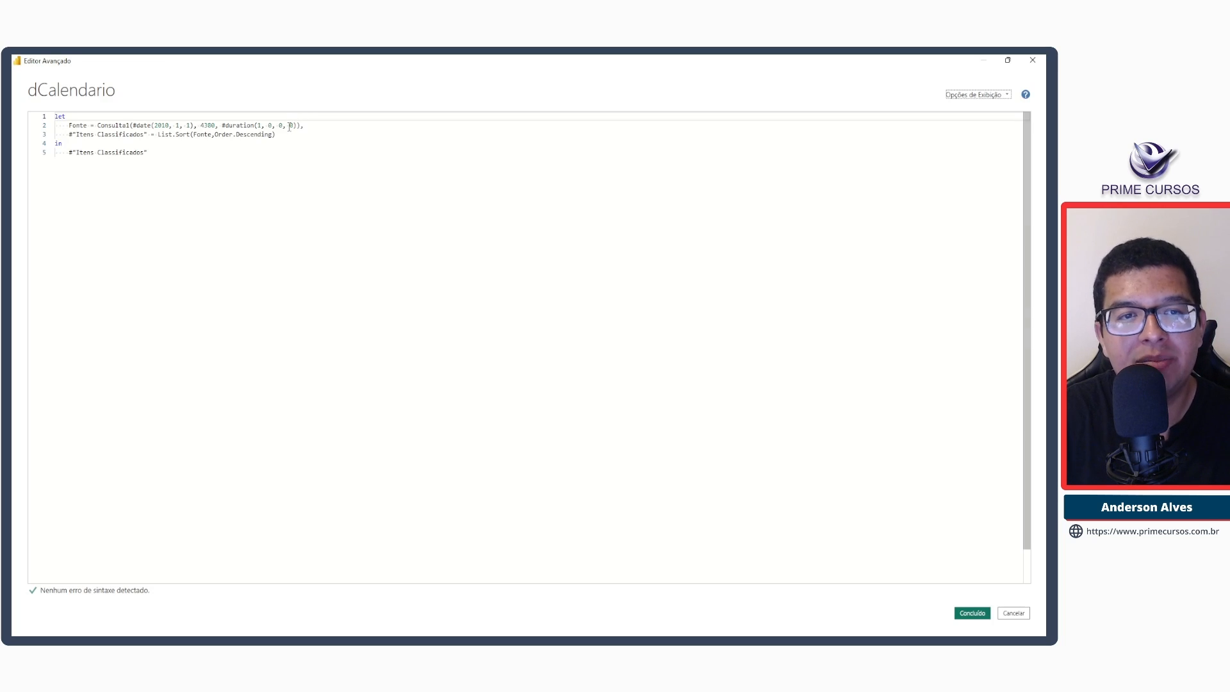
pyautogui.scroll(4, 129, 135)
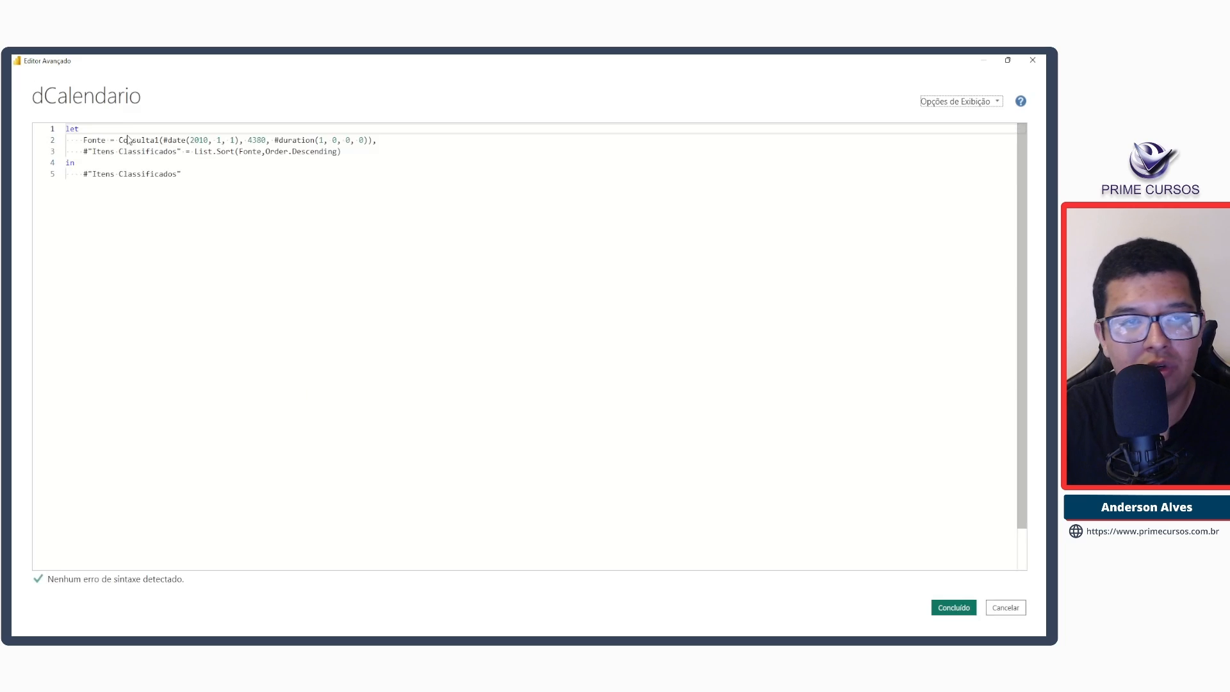
pyautogui.click(193, 168)
pyautogui.doubleClick(194, 169)
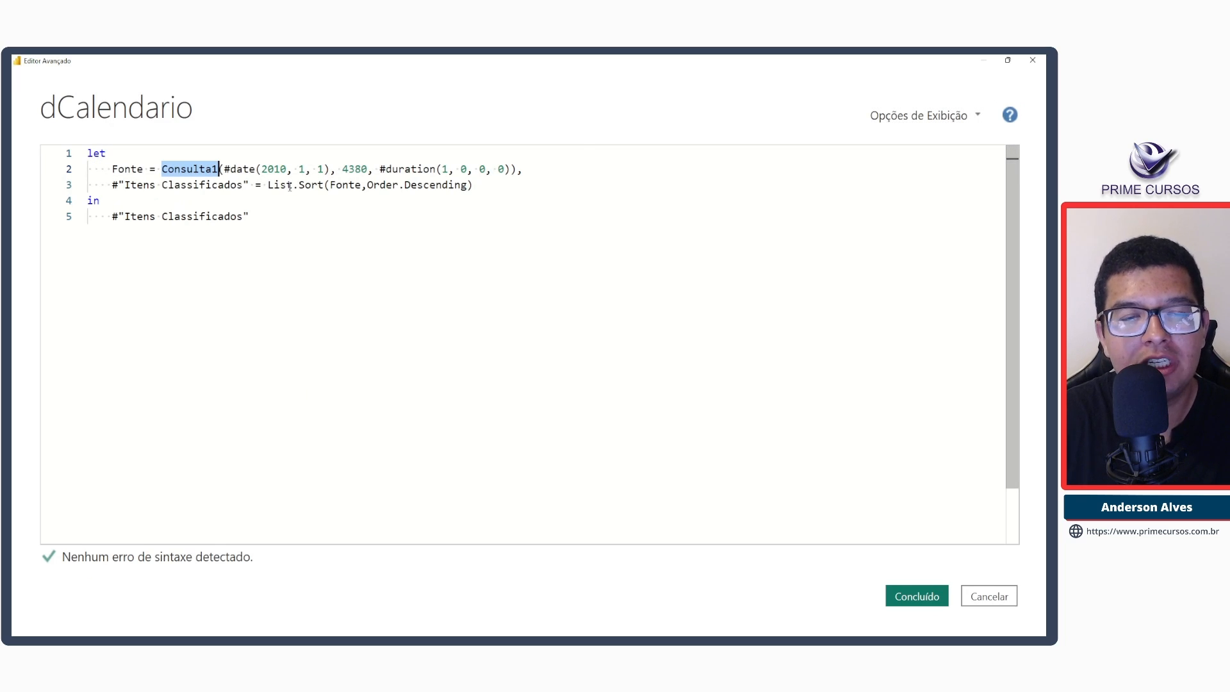
pyautogui.press('BackSpace')
pyautogui.write('List')
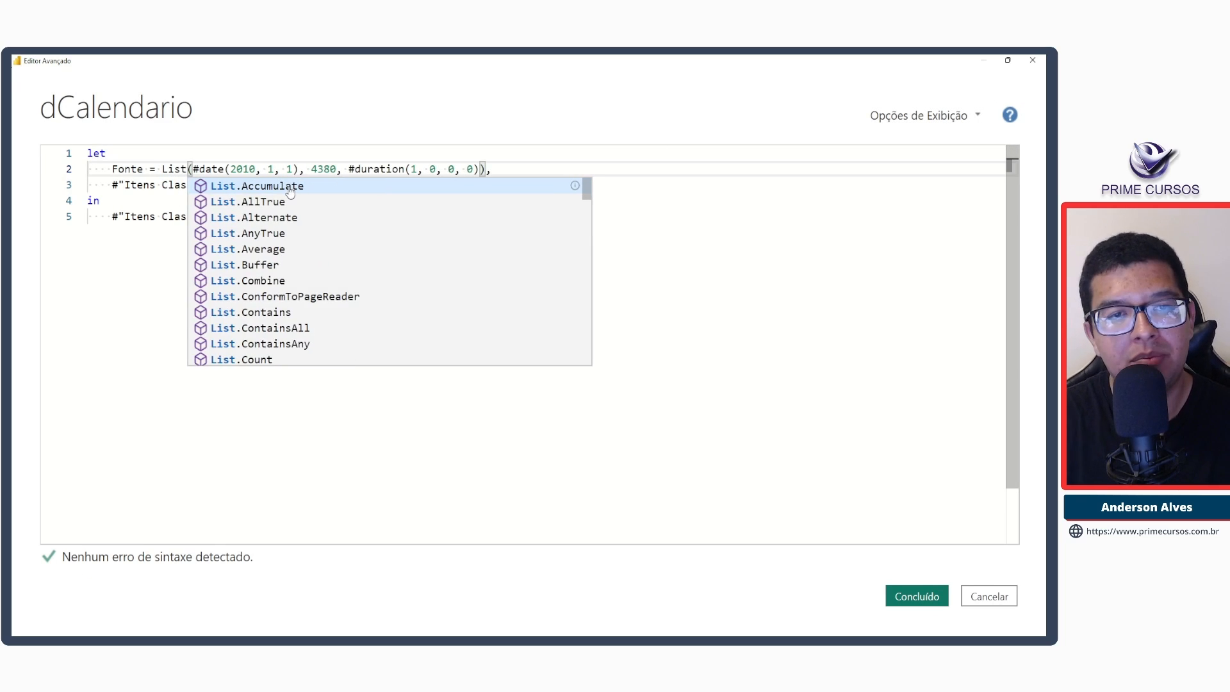
pyautogui.write('.Dates')
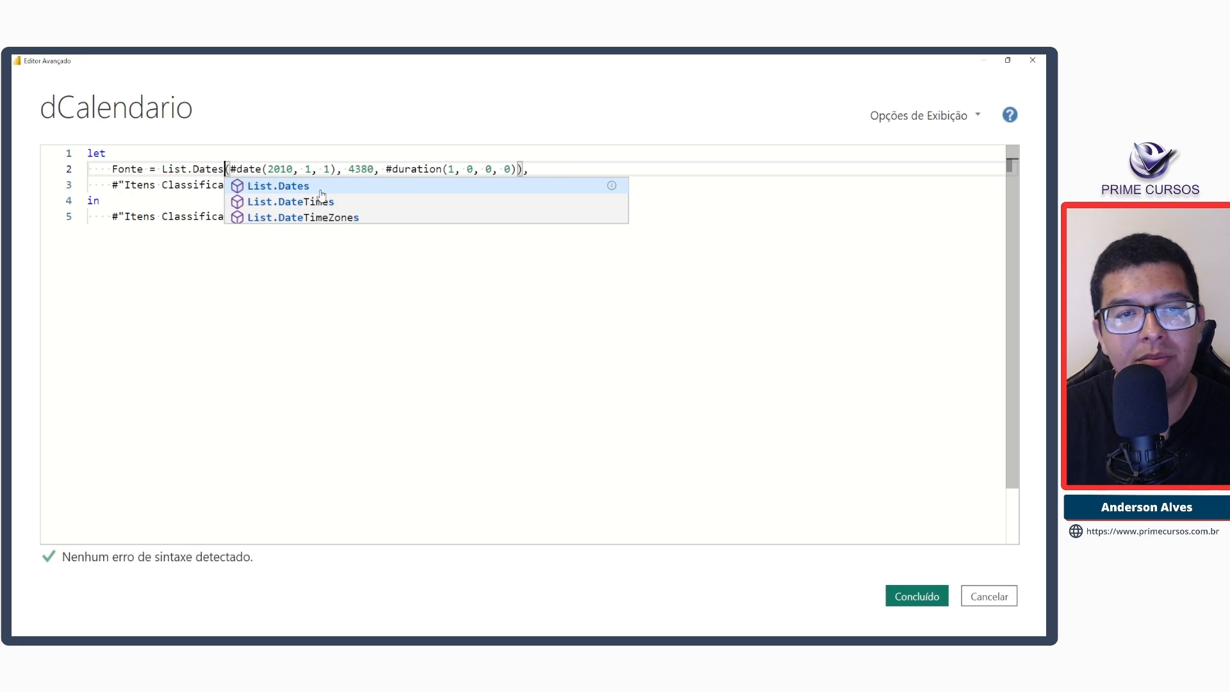
pyautogui.click(535, 174)
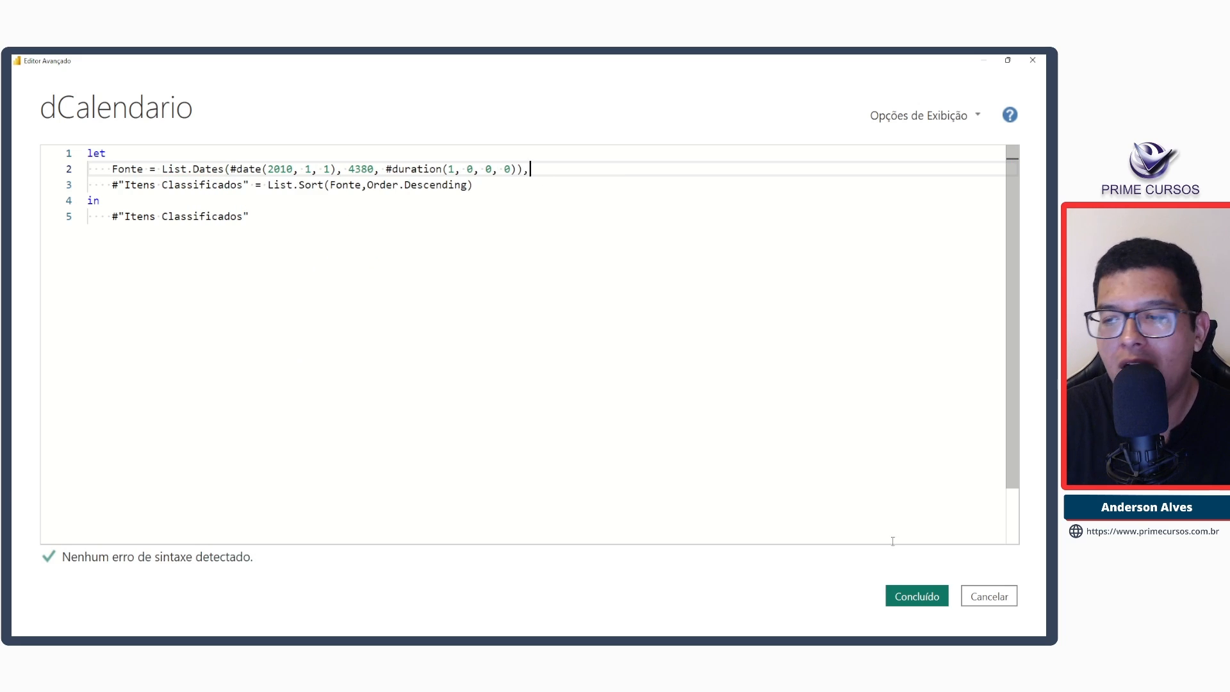
pyautogui.click(927, 596)
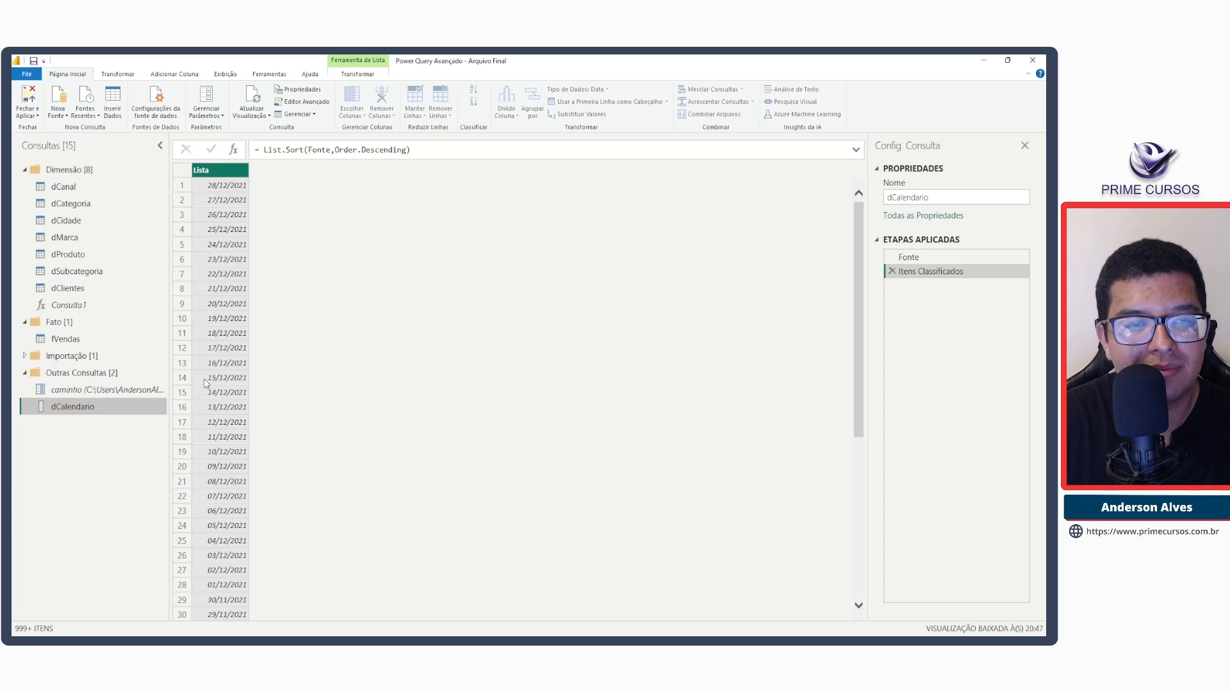
# Check the source formula of the Consulta1 function query and copy the query's name.
pyautogui.click(97, 301)
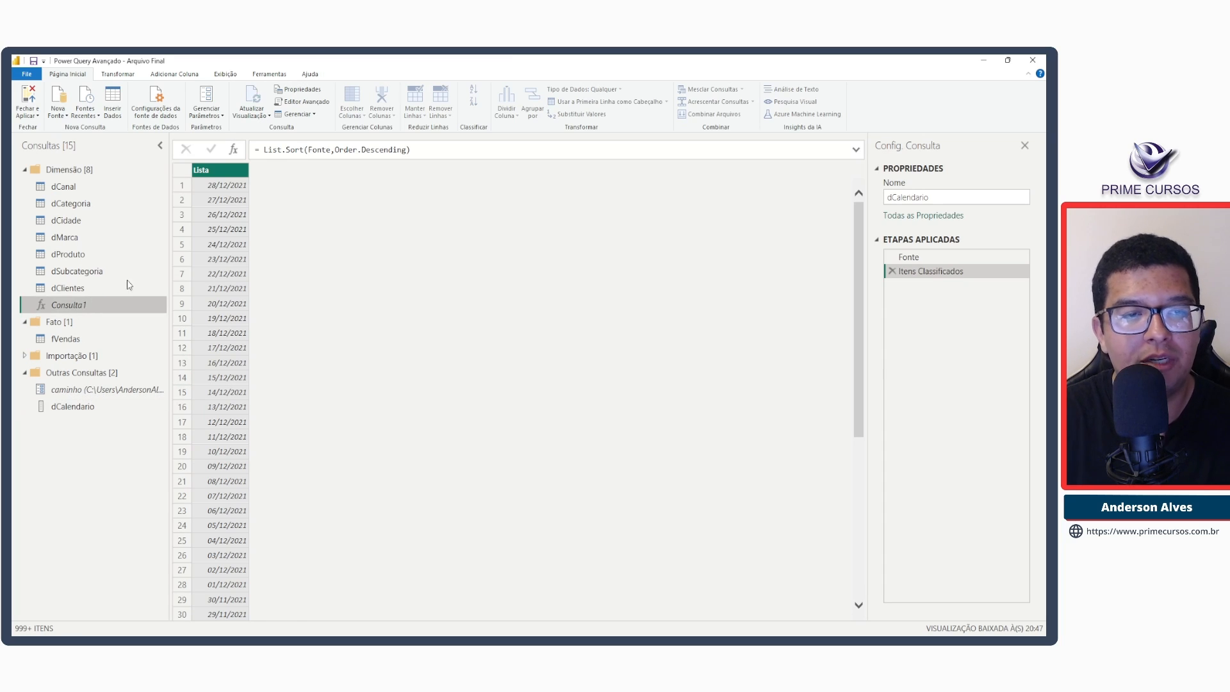
pyautogui.click(315, 149)
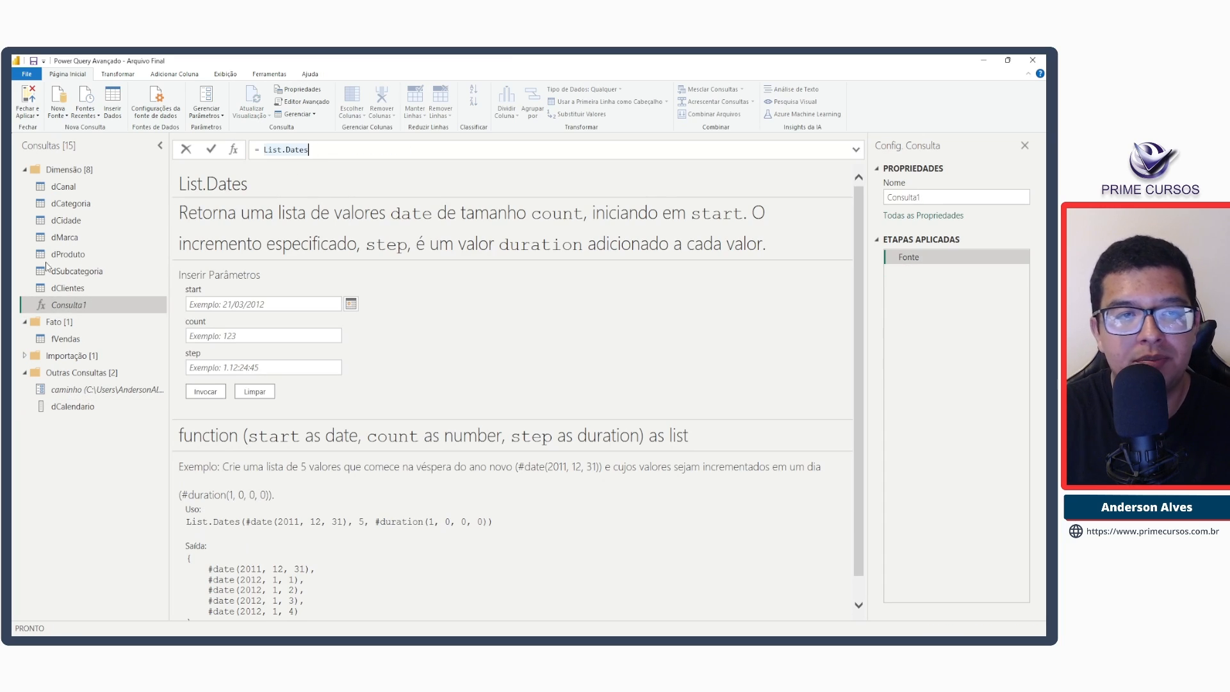
pyautogui.click(77, 309)
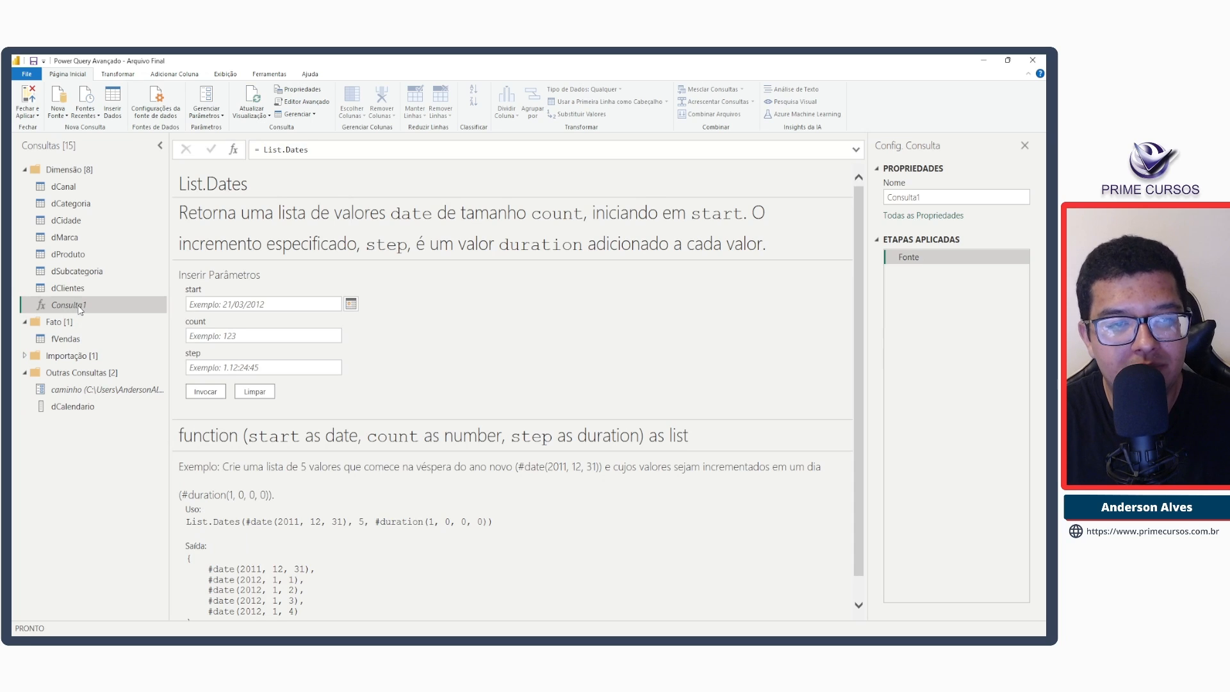
pyautogui.rightClick(80, 310)
pyautogui.click(104, 323)
pyautogui.hotkey('ctrl', 'c')
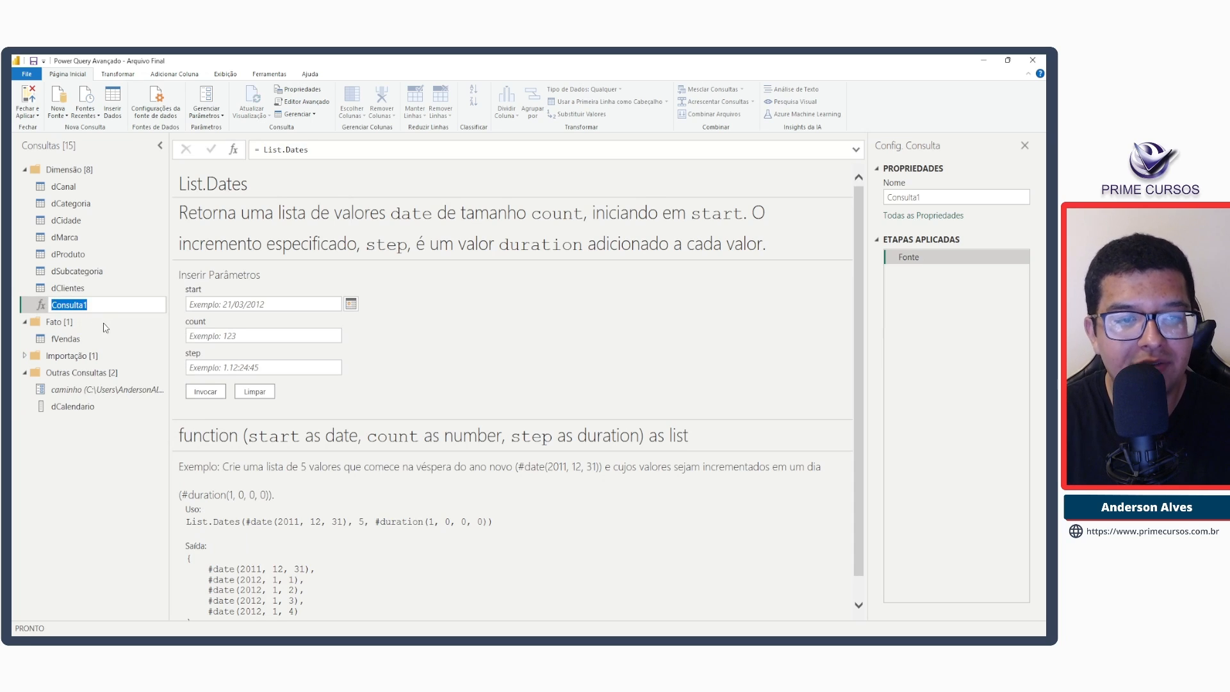
# Replace List.Dates with Consulta1 in the Fonte line of dCalendario's code in the advanced editor and apply the change.
pyautogui.click(75, 407)
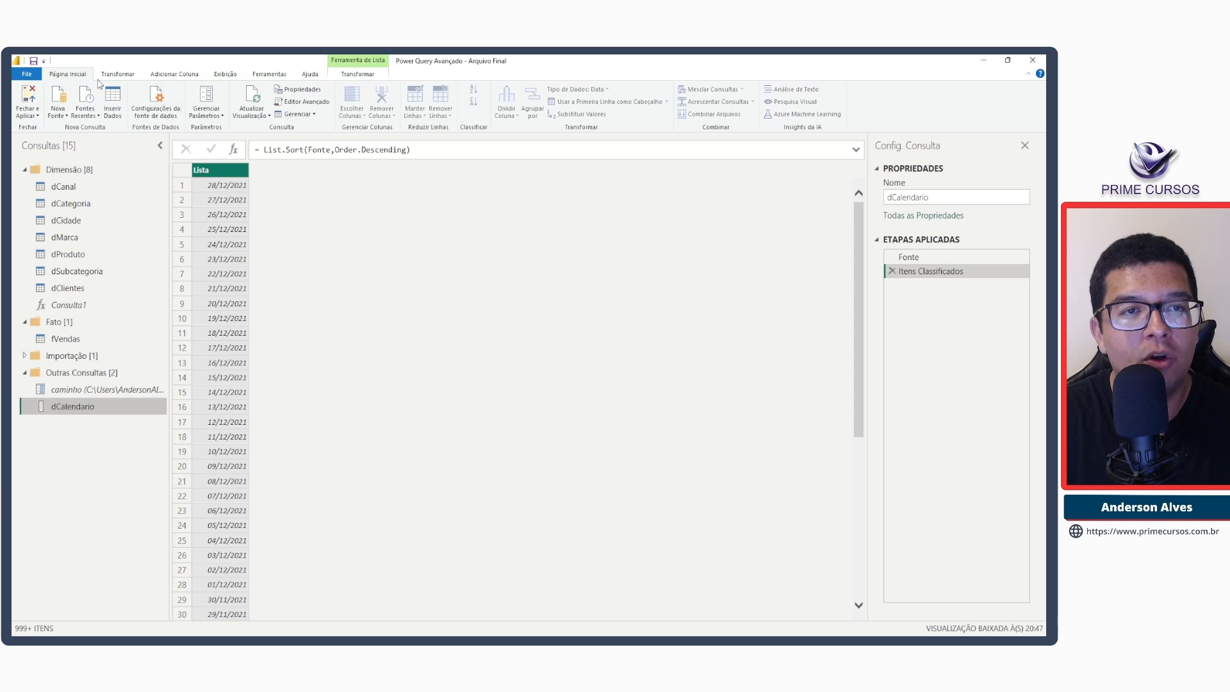
pyautogui.click(305, 101)
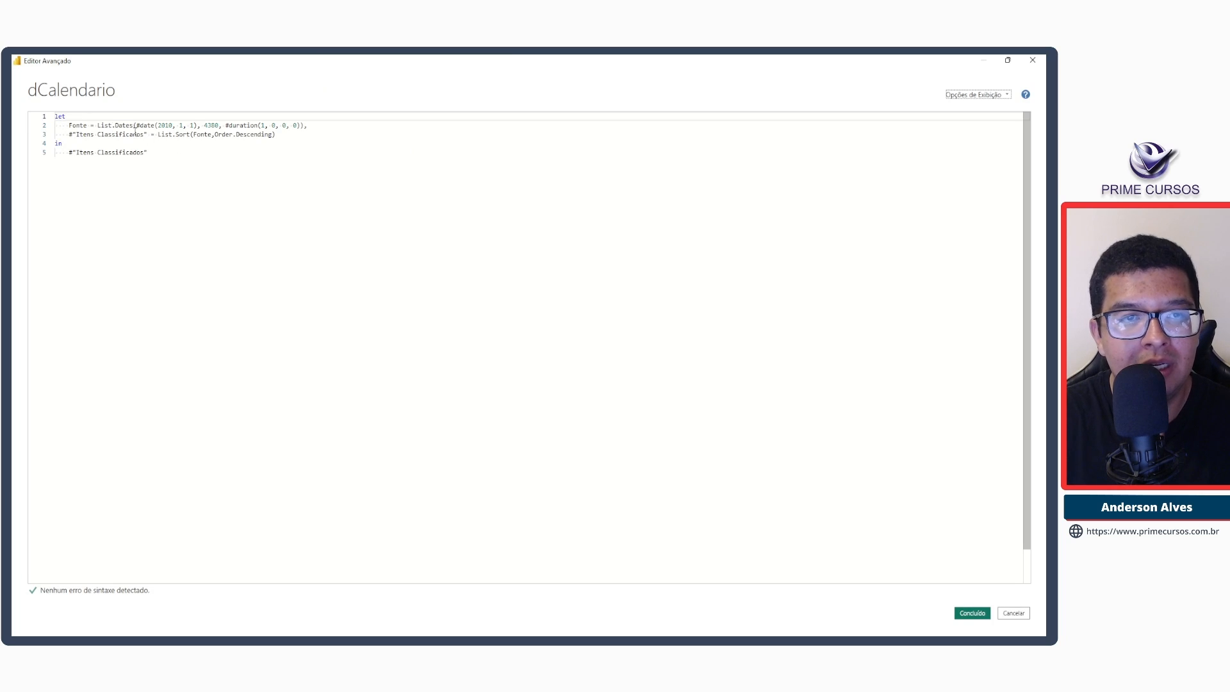
pyautogui.scroll(4, 138, 126)
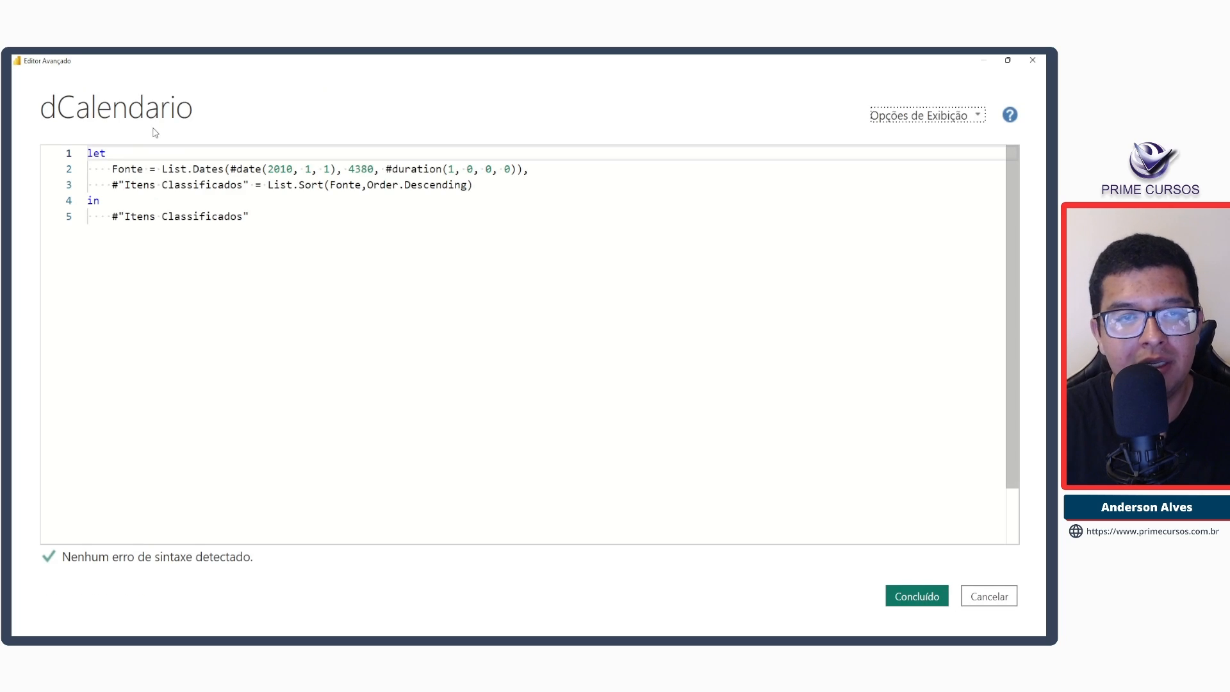
pyautogui.moveTo(224, 169); pyautogui.dragTo(163, 169)
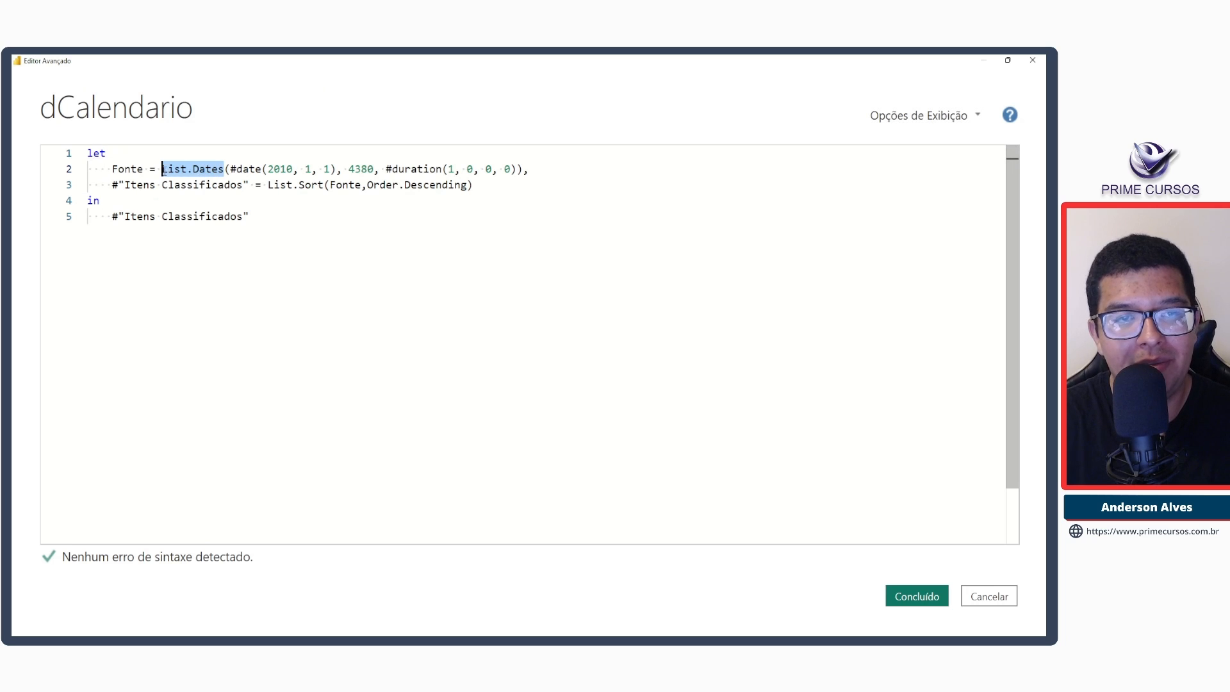
pyautogui.hotkey('ctrl', 'v')
pyautogui.click(916, 597)
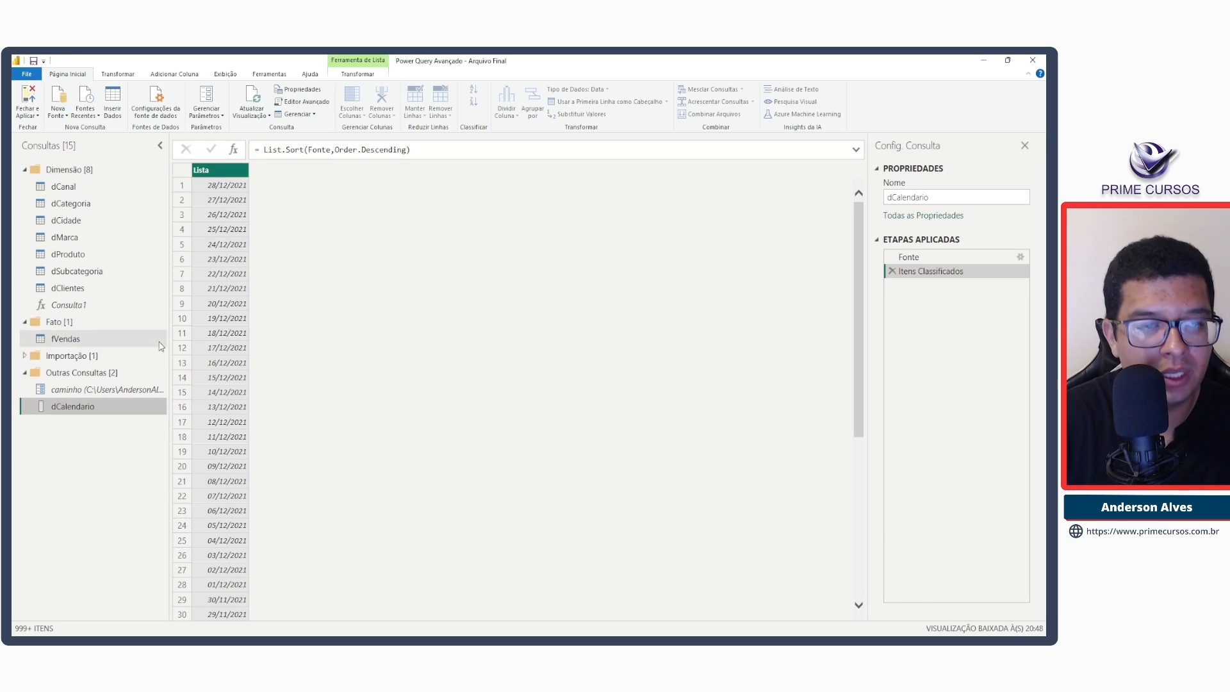
# Try to delete the Consulta1 query while dCalendario references it, and close the message.
pyautogui.click(87, 305)
pyautogui.rightClick(90, 306)
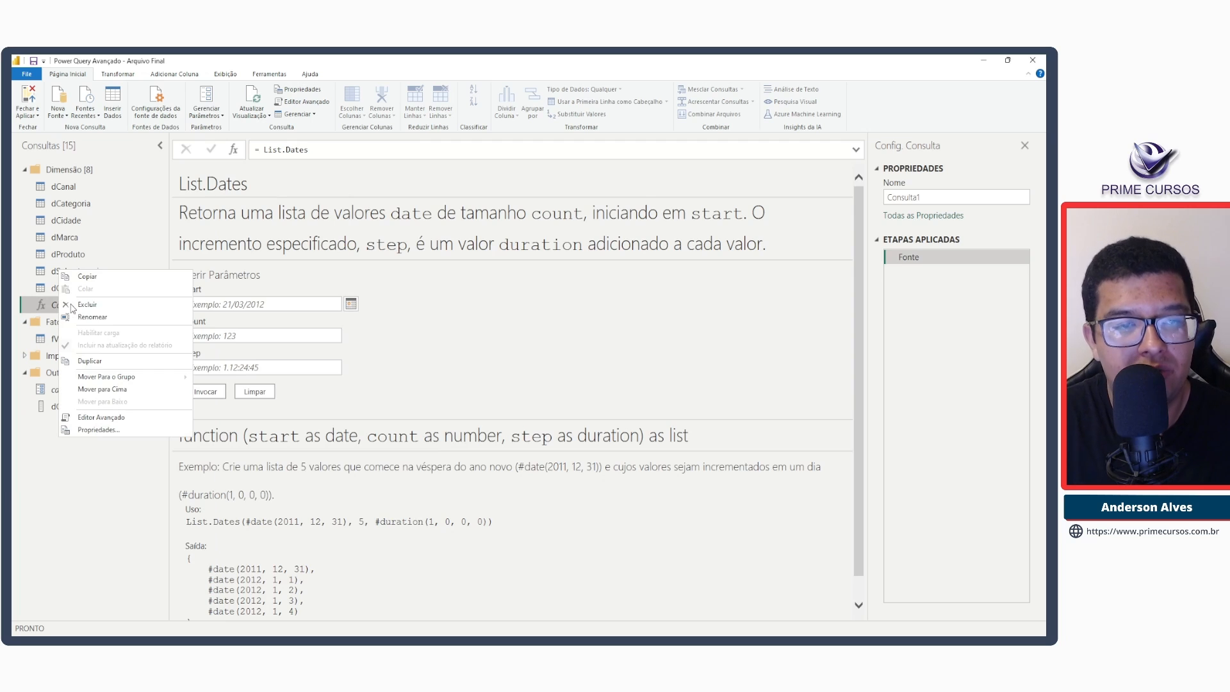
pyautogui.click(93, 307)
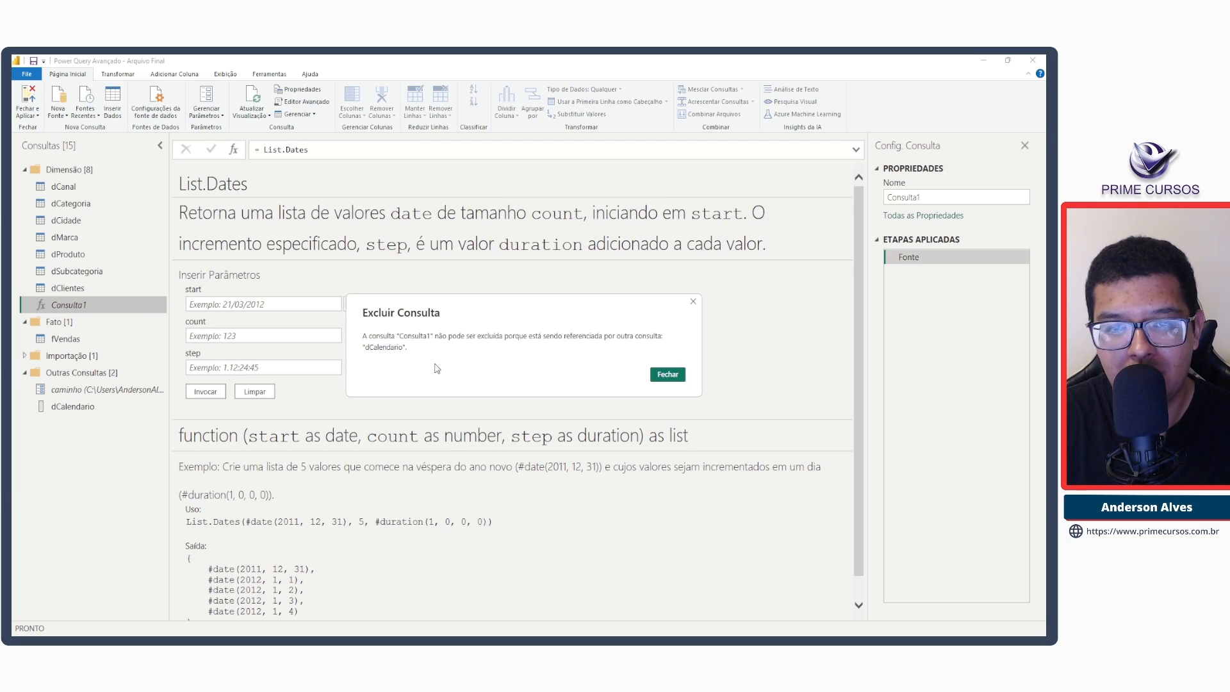
pyautogui.moveTo(350, 299); pyautogui.dragTo(701, 391)
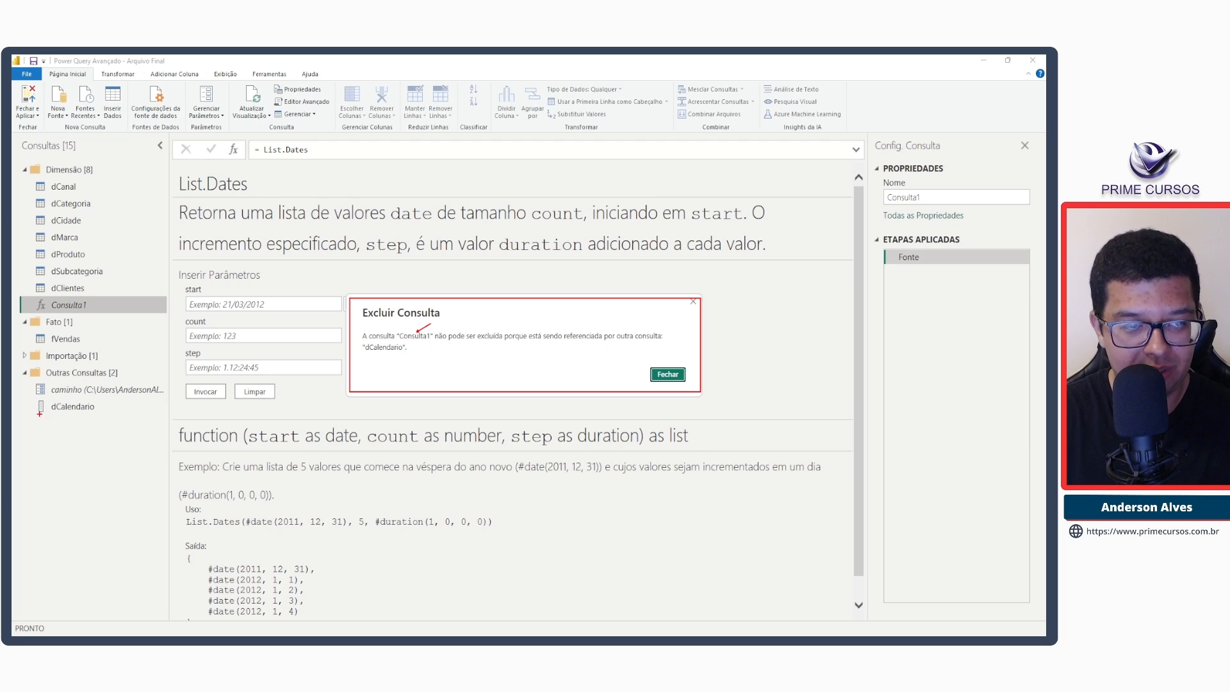
pyautogui.moveTo(31, 398); pyautogui.dragTo(113, 415)
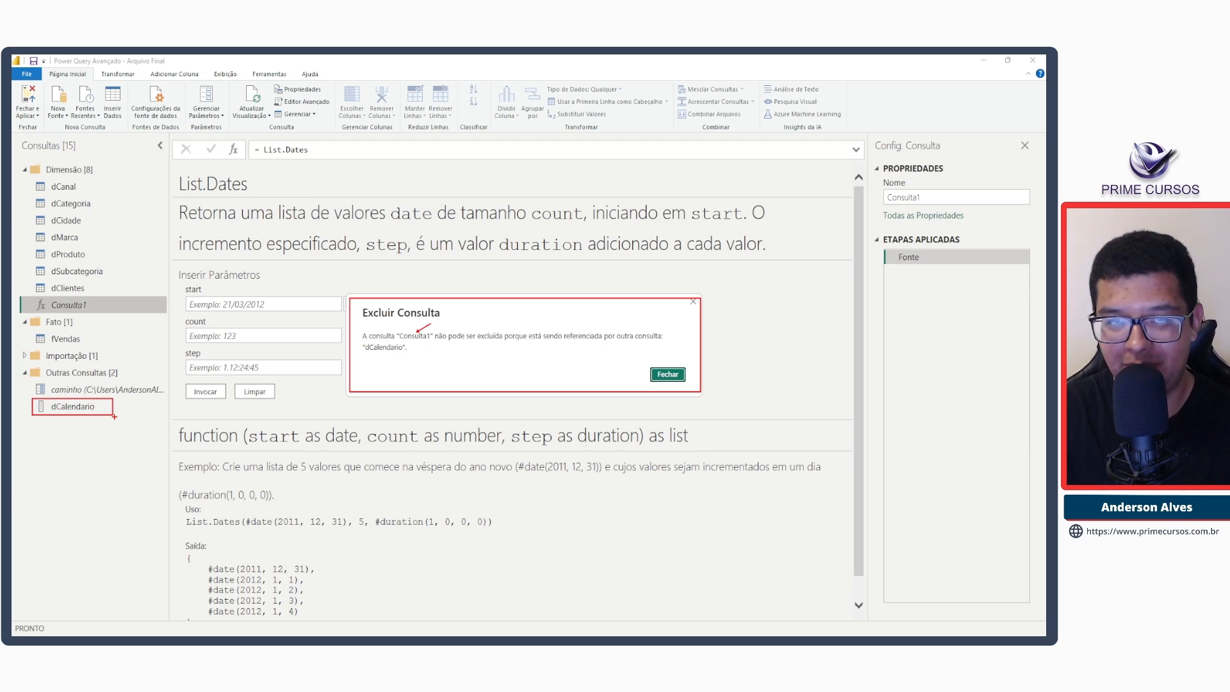
pyautogui.press('Escape')
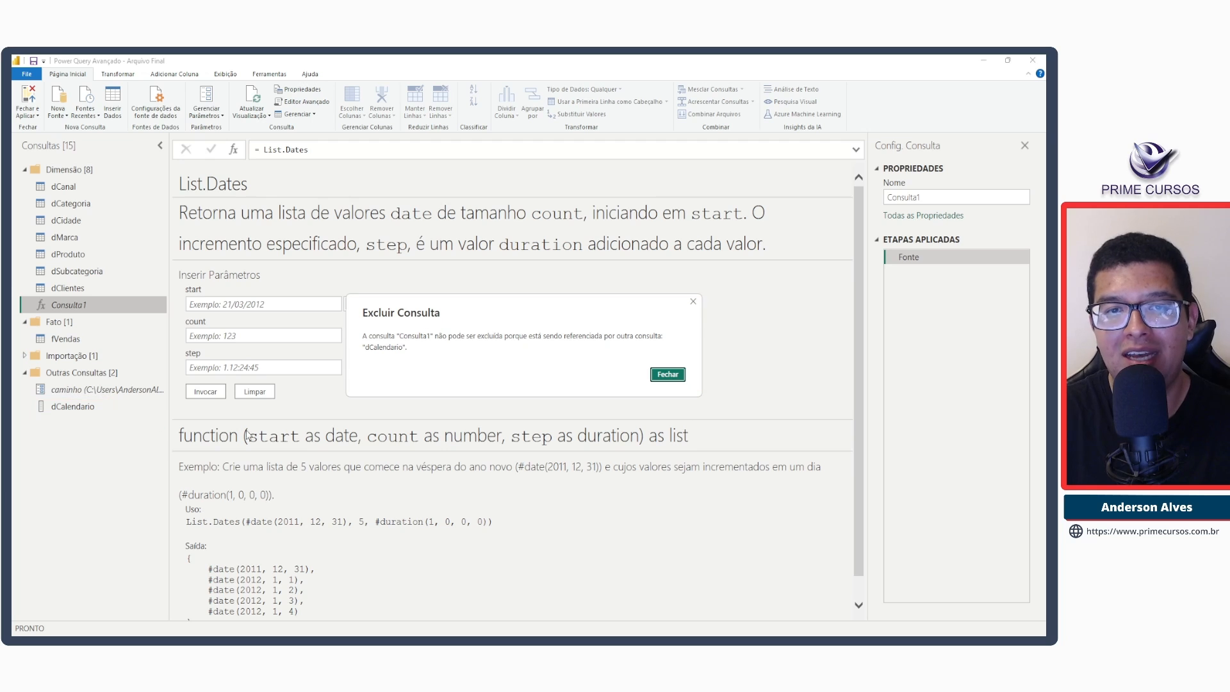
pyautogui.click(668, 374)
# Change the Fonte line of dCalendario in the advanced editor to call List.Dates instead of Consulta1, and apply the code.
pyautogui.click(58, 408)
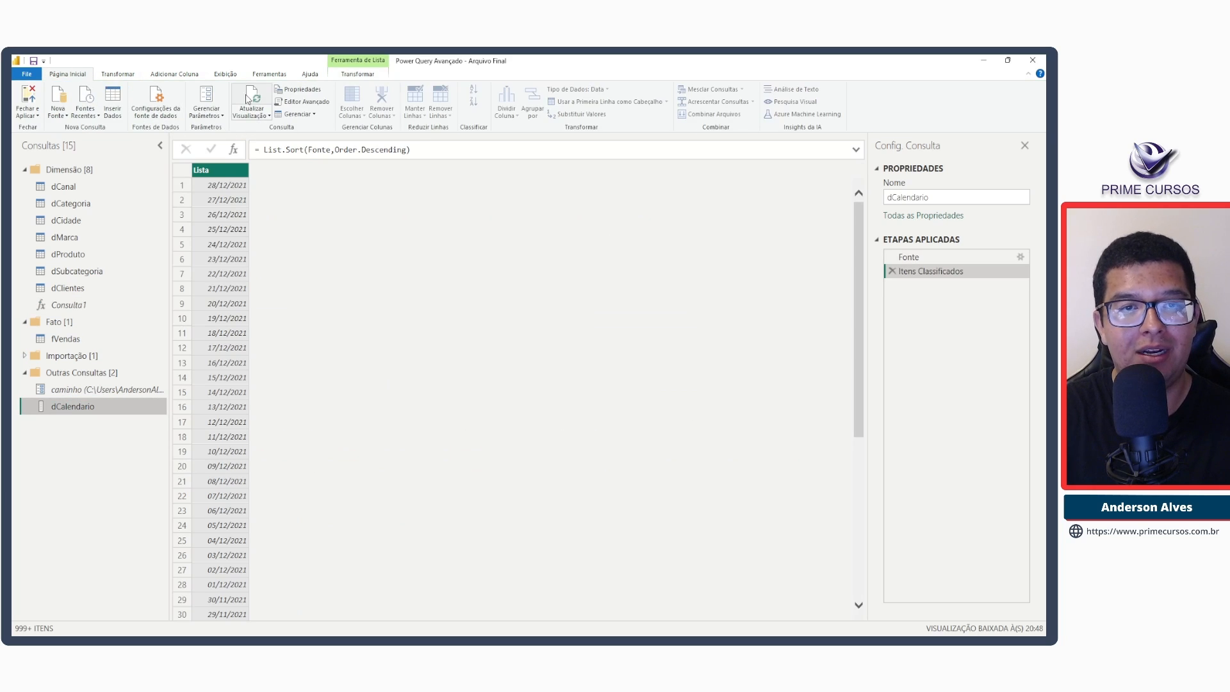
pyautogui.click(300, 103)
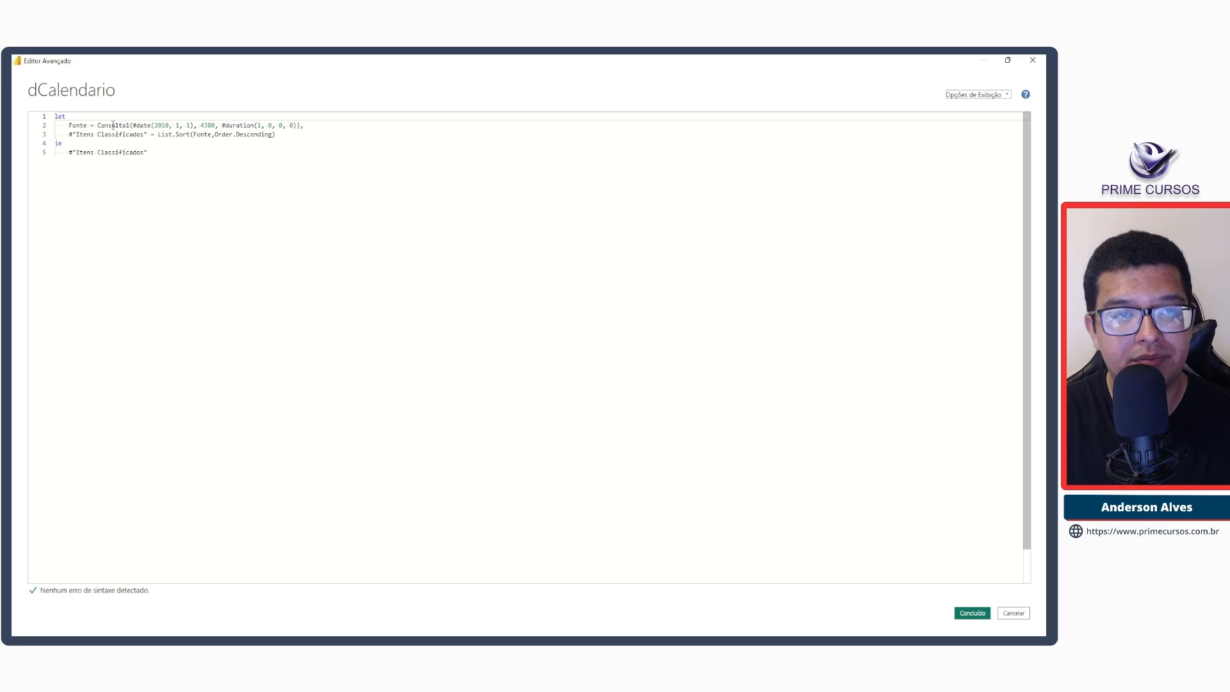
pyautogui.doubleClick(113, 125)
pyautogui.hotkey('ctrl', 'shift', '+')
pyautogui.hotkey('ctrl', 'shift', '+')
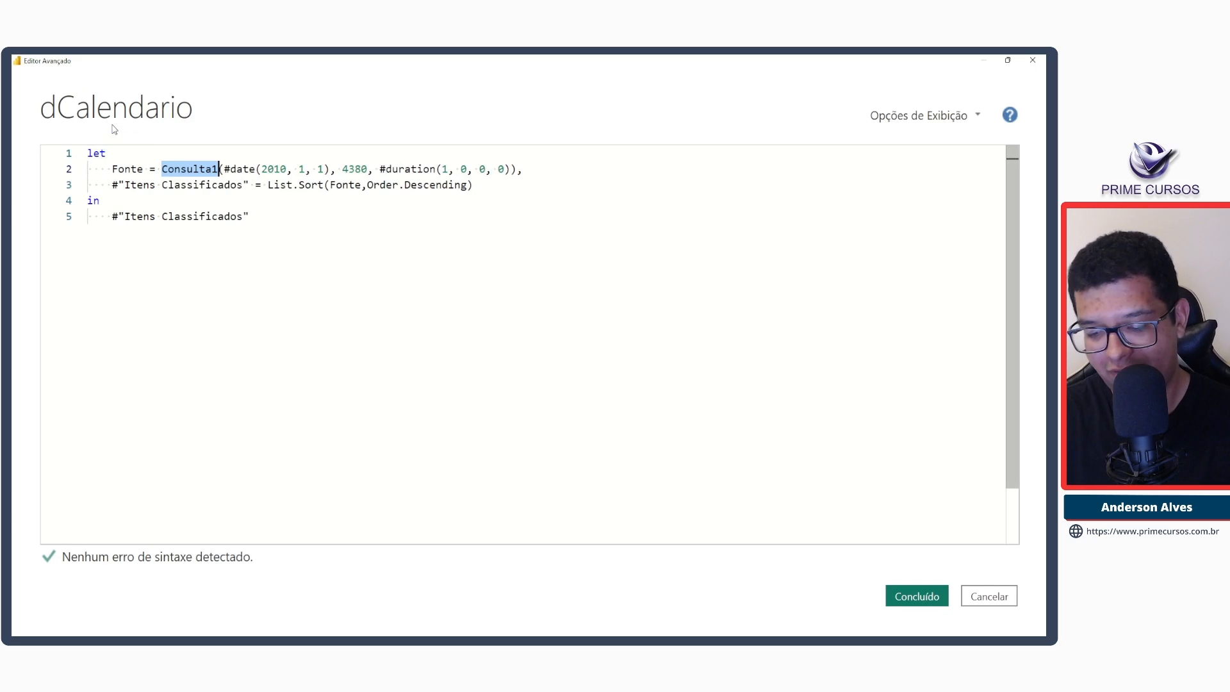
pyautogui.write('List.')
pyautogui.press('Escape')
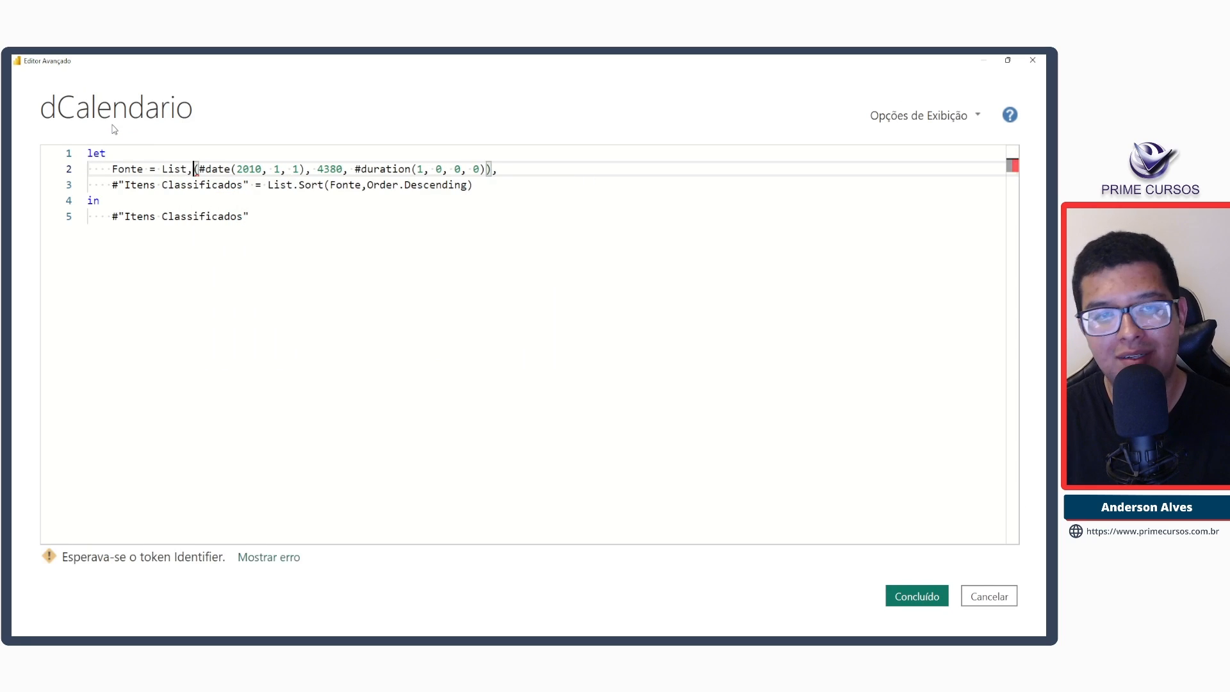
pyautogui.write('Dates')
pyautogui.press('Tab')
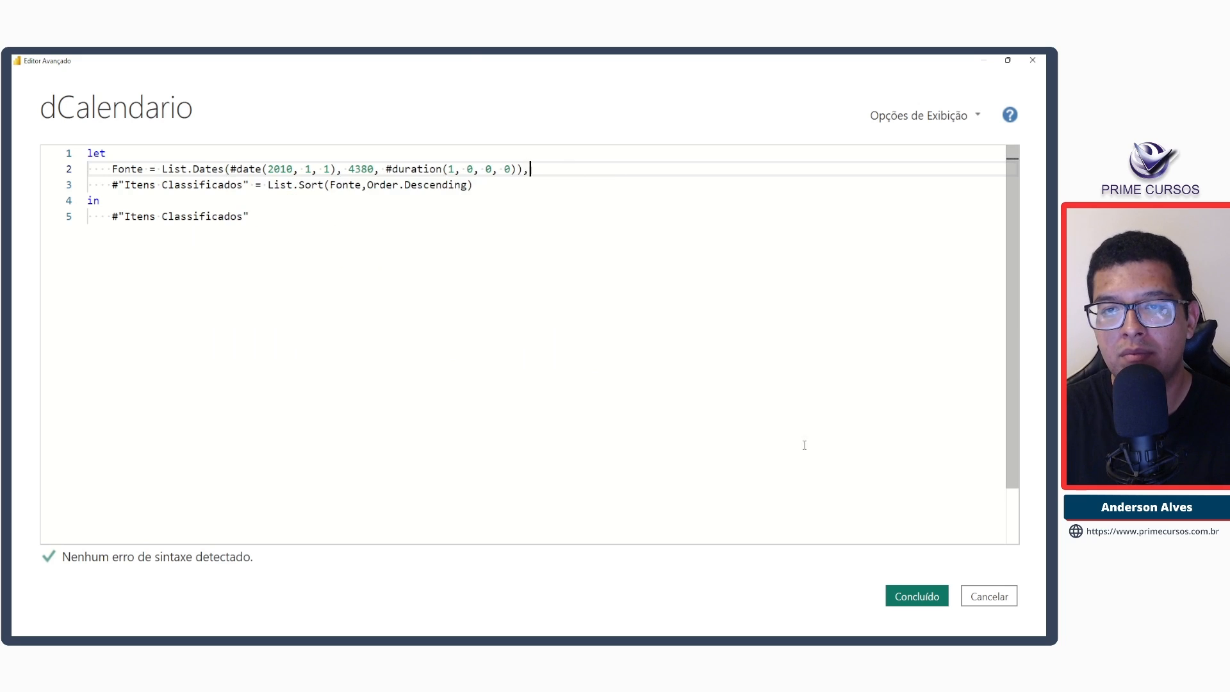
pyautogui.click(916, 597)
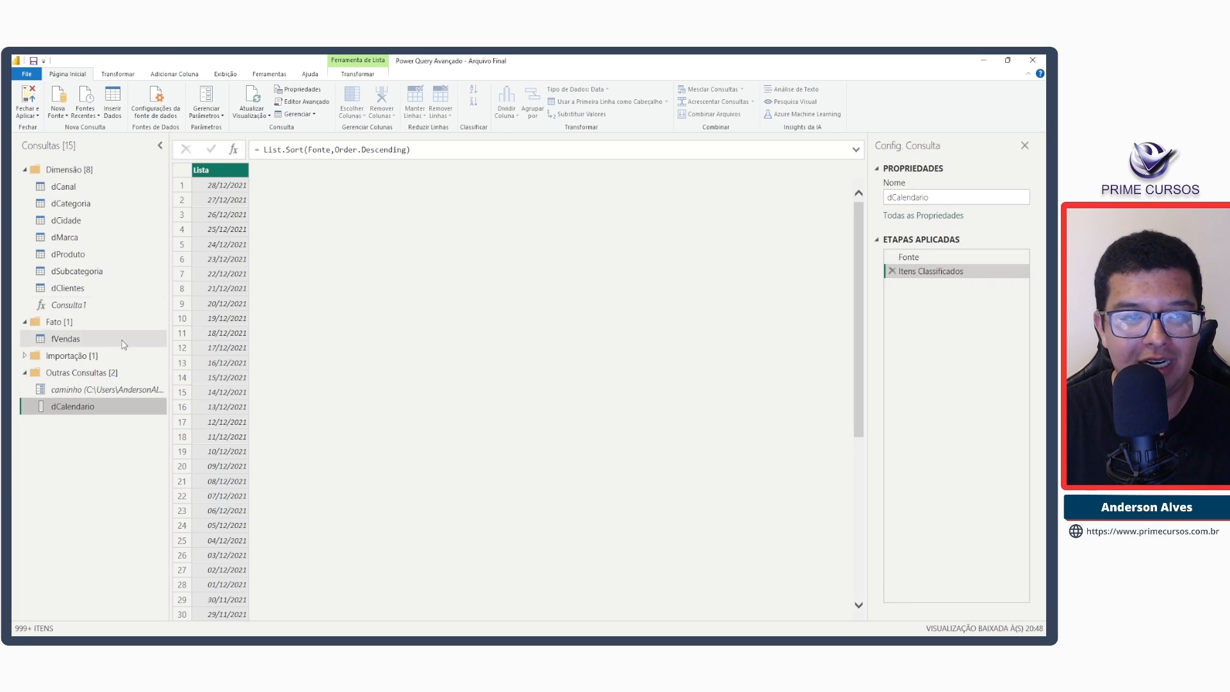
# Delete the Consulta1 function query from the Dimensão group and confirm the deletion.
pyautogui.click(82, 311)
pyautogui.rightClick(72, 310)
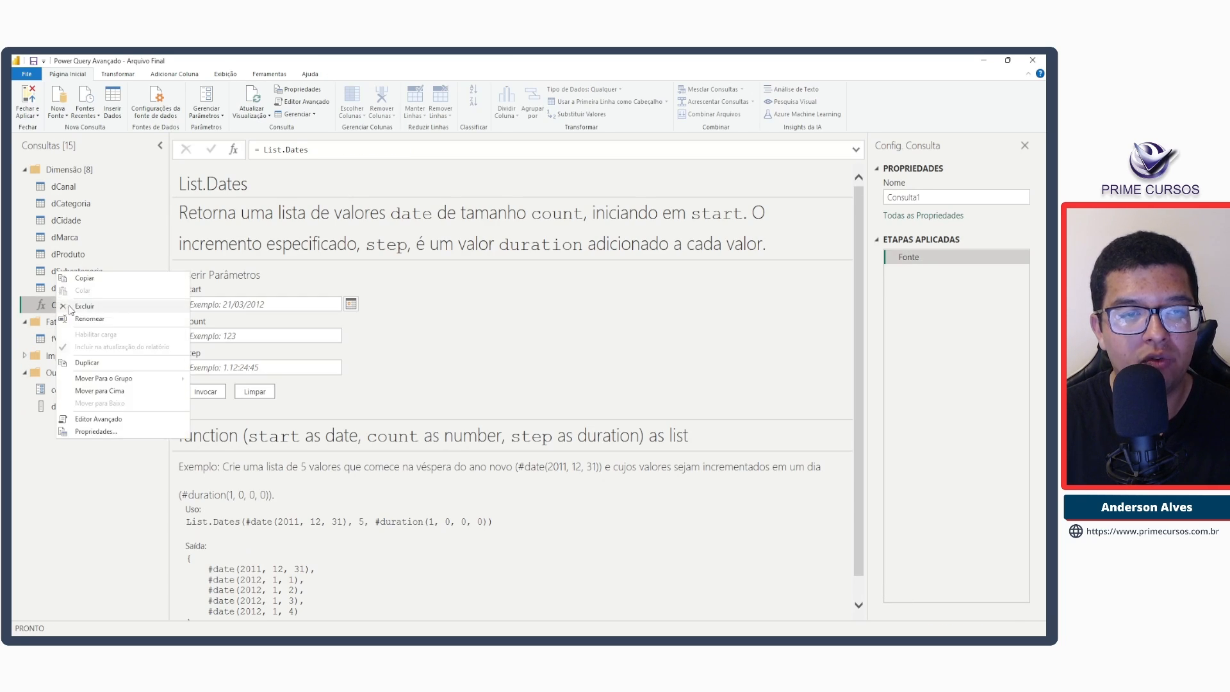
pyautogui.click(85, 307)
pyautogui.click(564, 374)
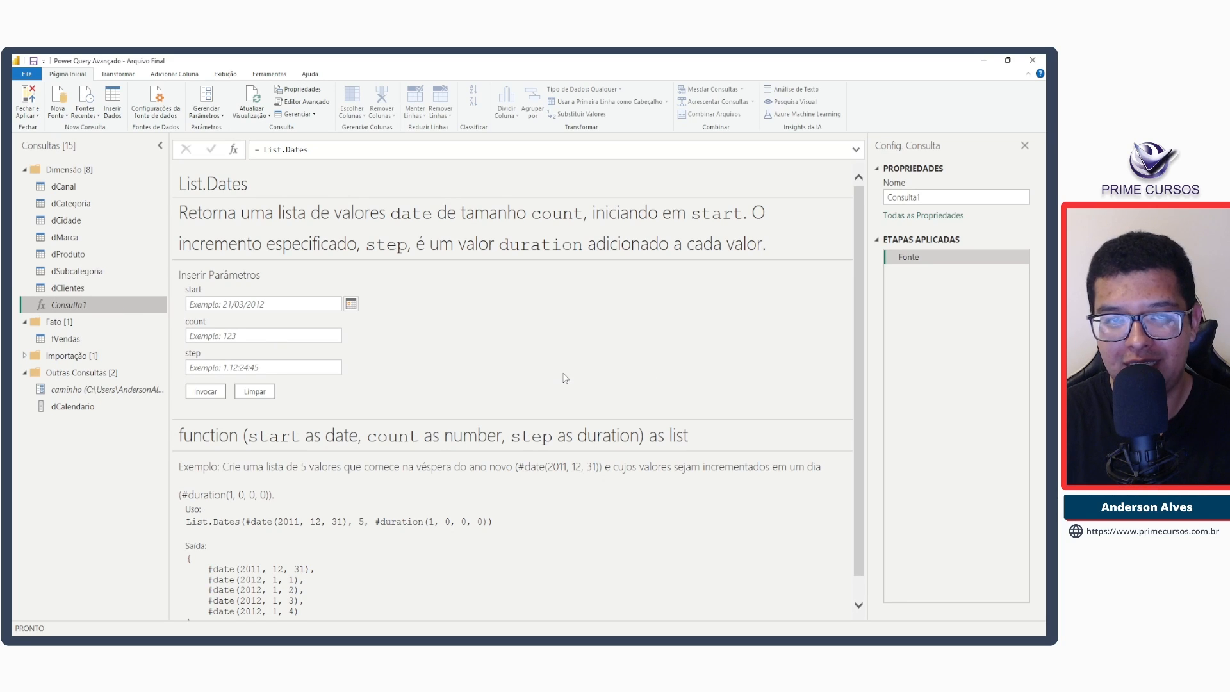
# Set the List.Dates count to 4383 in dCalendario's Fonte line in the advanced editor and apply the change.
pyautogui.click(112, 391)
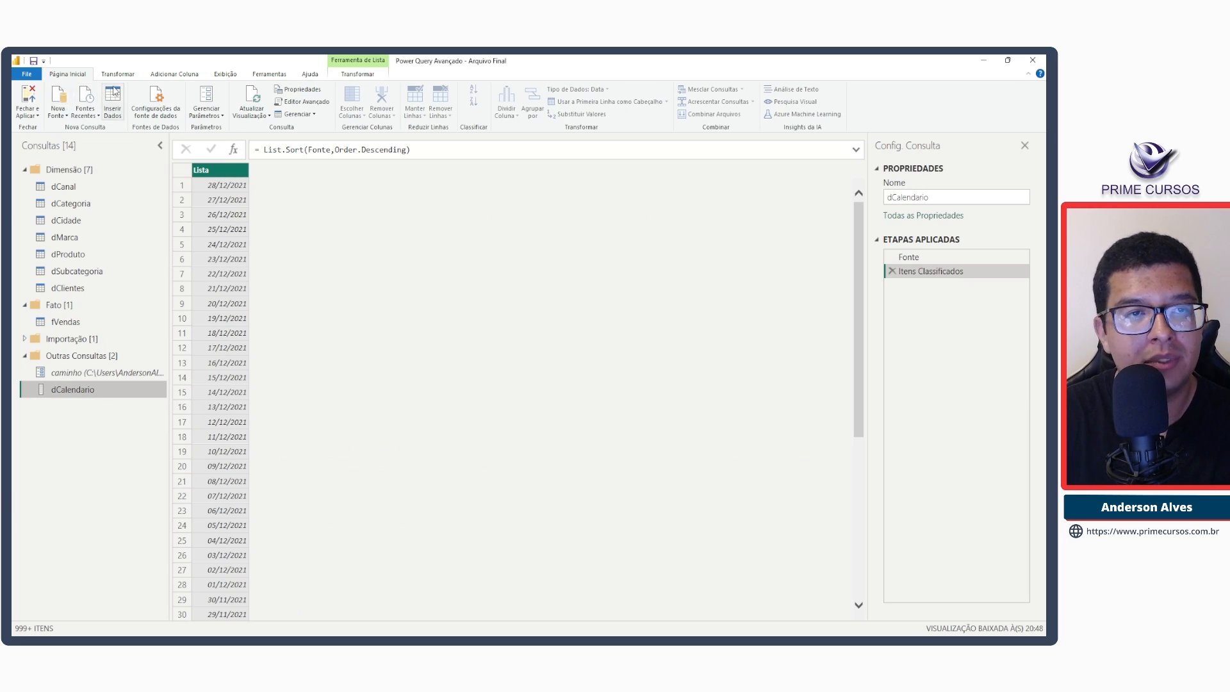
pyautogui.click(318, 104)
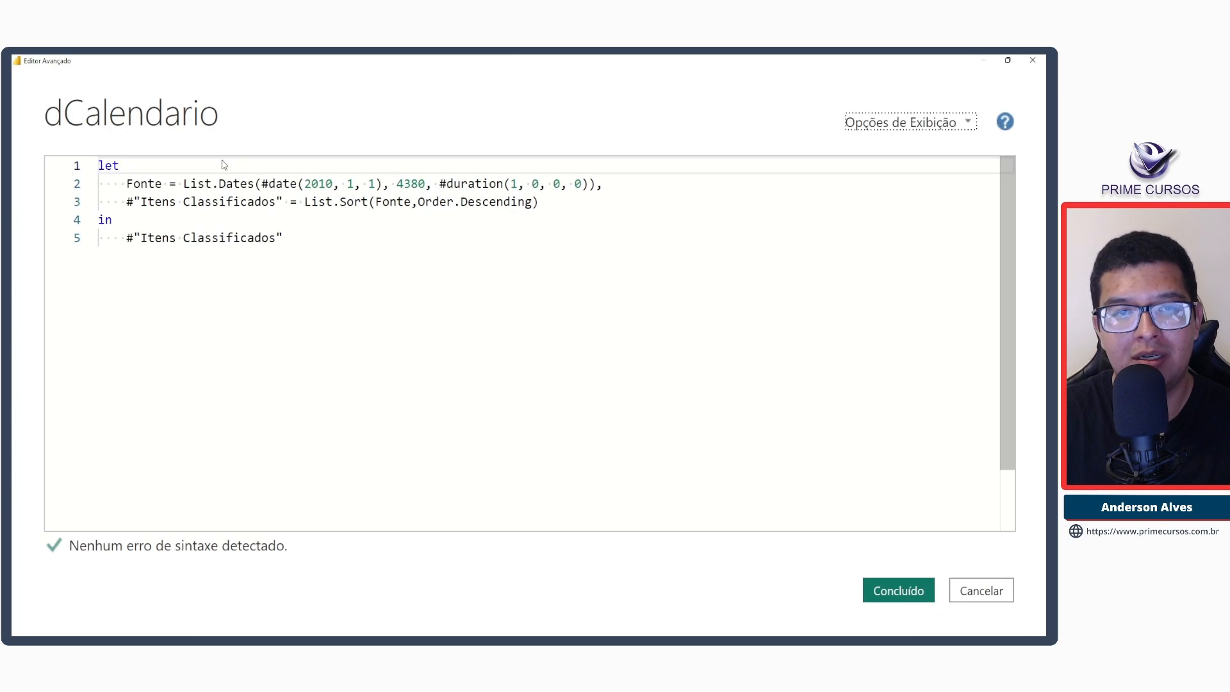
pyautogui.doubleClick(420, 186)
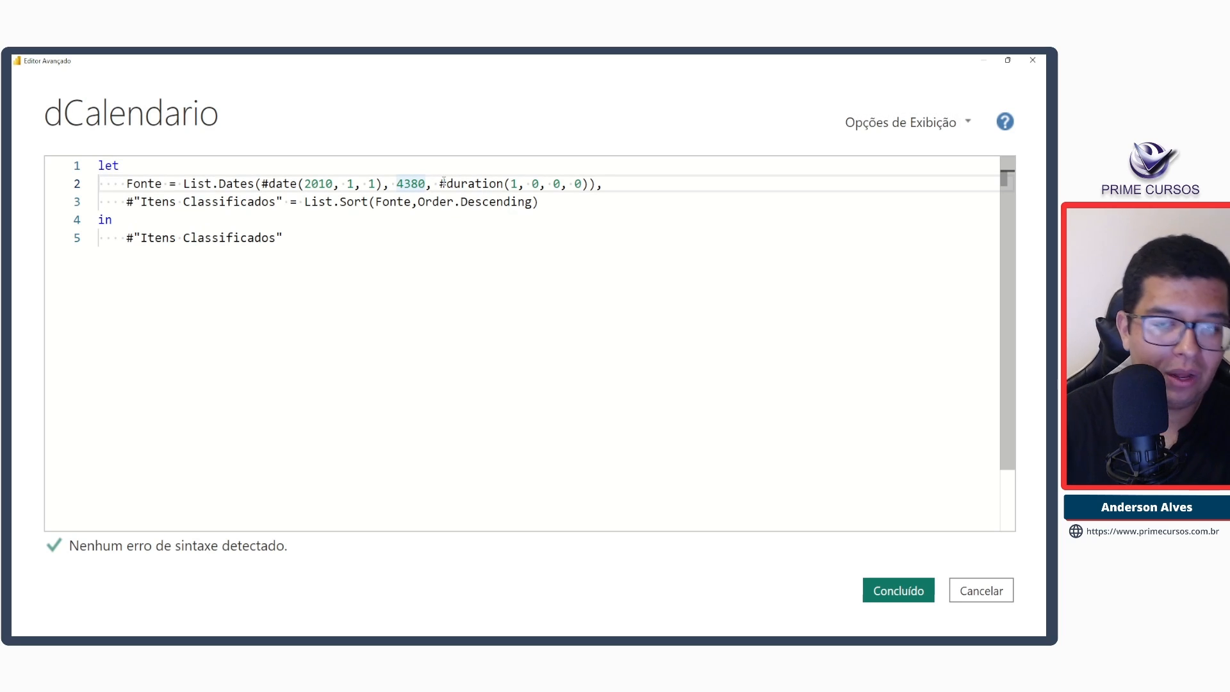
pyautogui.write('4383')
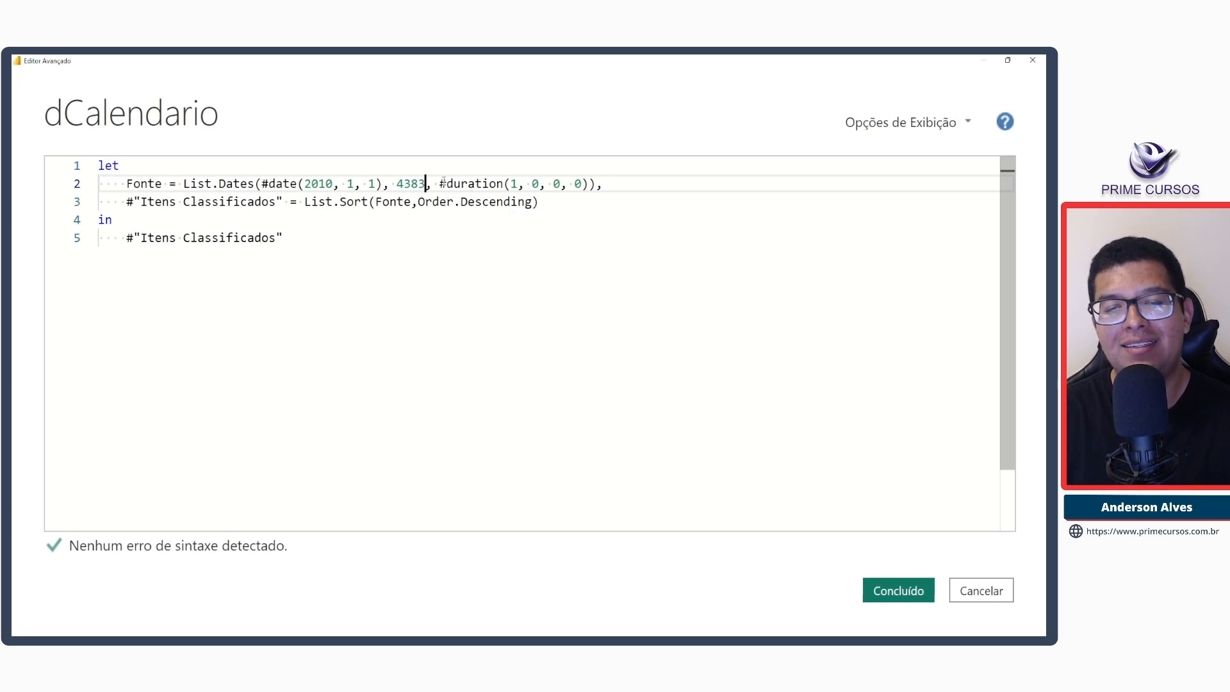
pyautogui.click(899, 588)
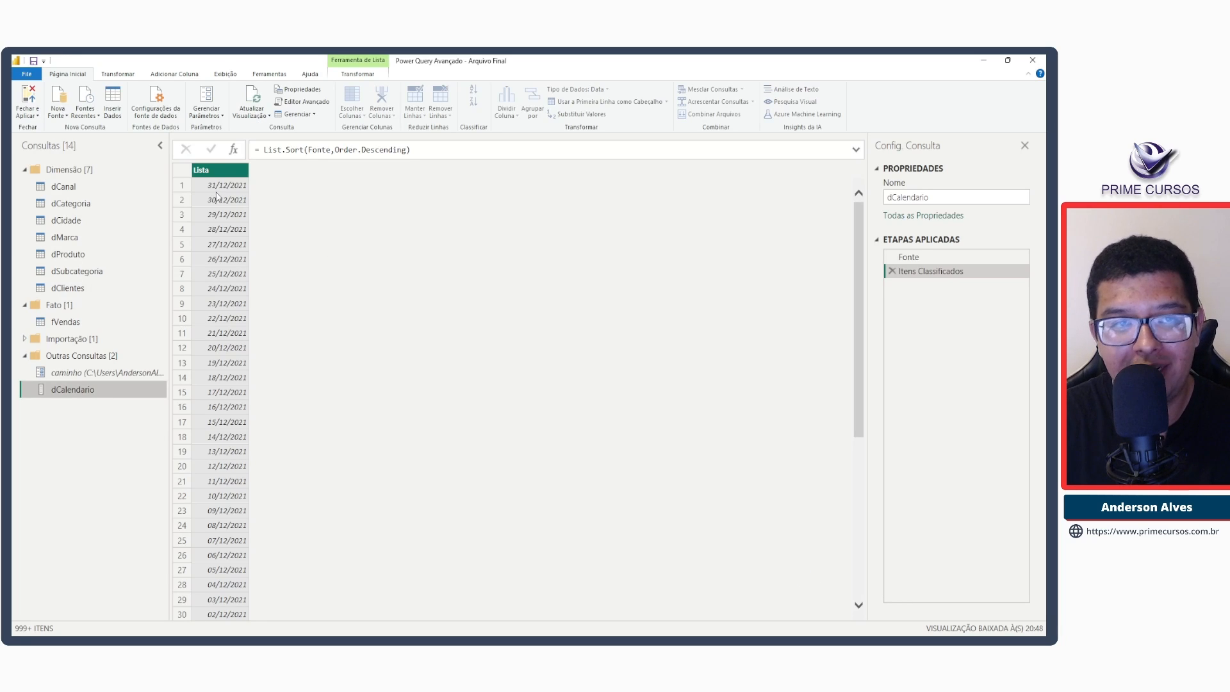
# Examine the Fonte step name and the List.Dates parameter hints in dCalendario's code, retyping the function's opening parenthesis.
pyautogui.click(304, 102)
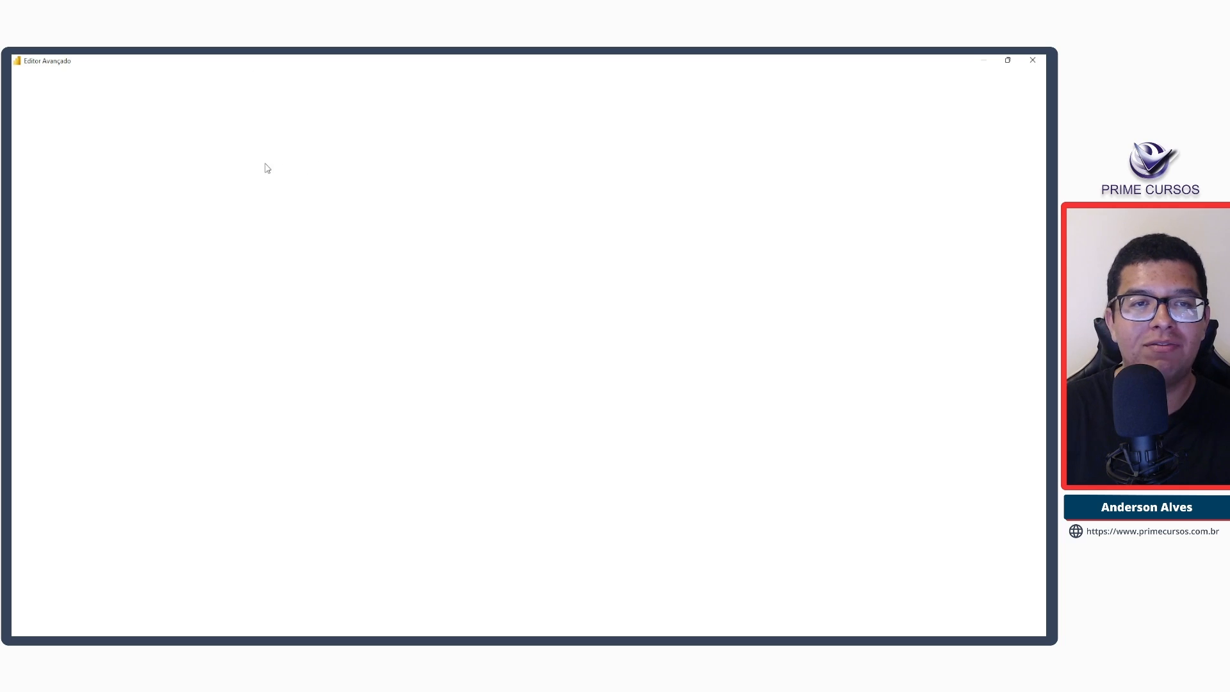
pyautogui.scroll(5, 180, 138)
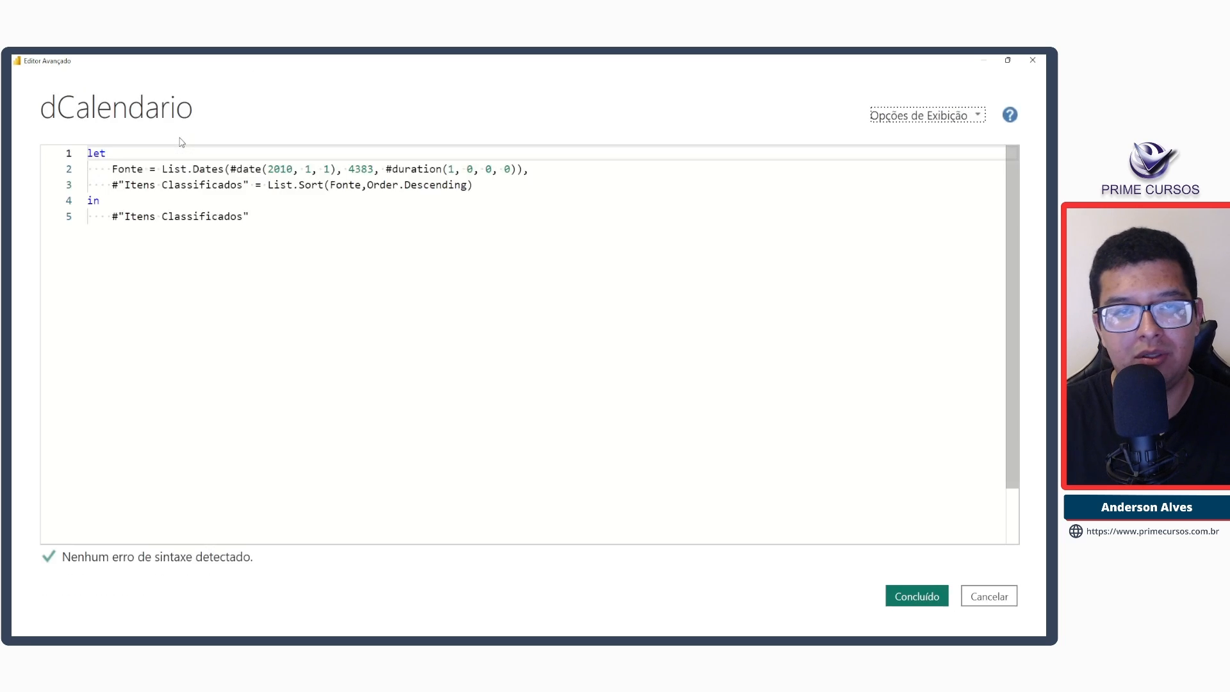
pyautogui.moveTo(182, 199); pyautogui.dragTo(142, 198)
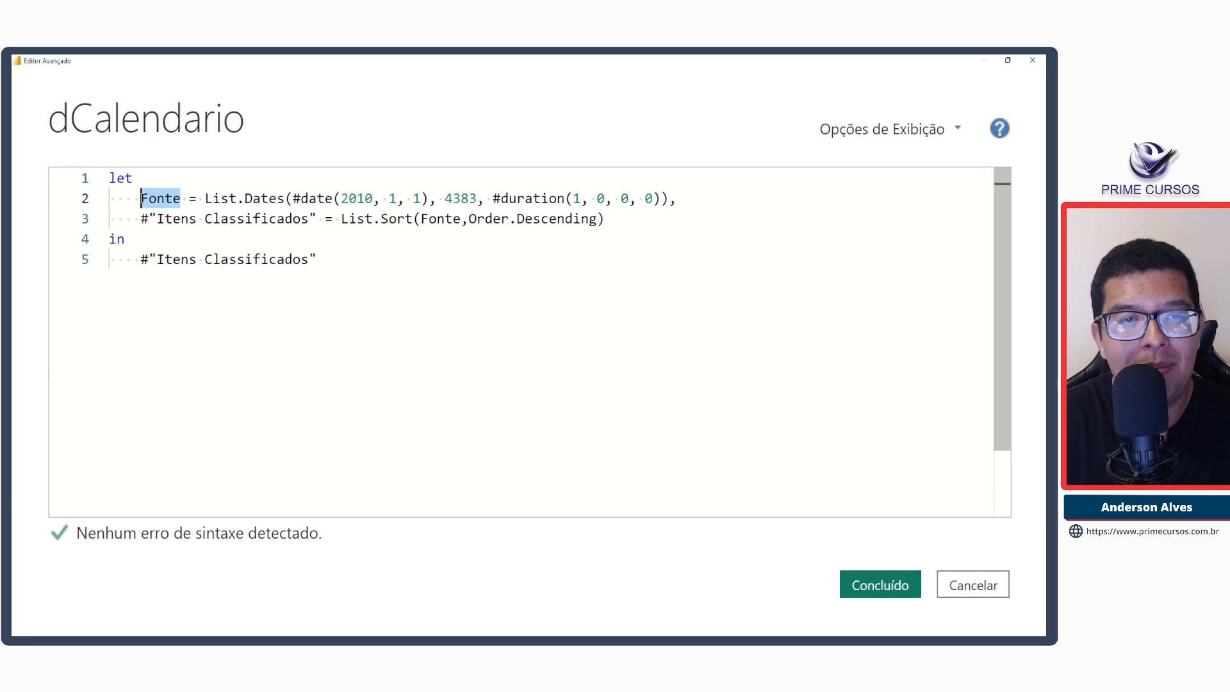
pyautogui.click(175, 199)
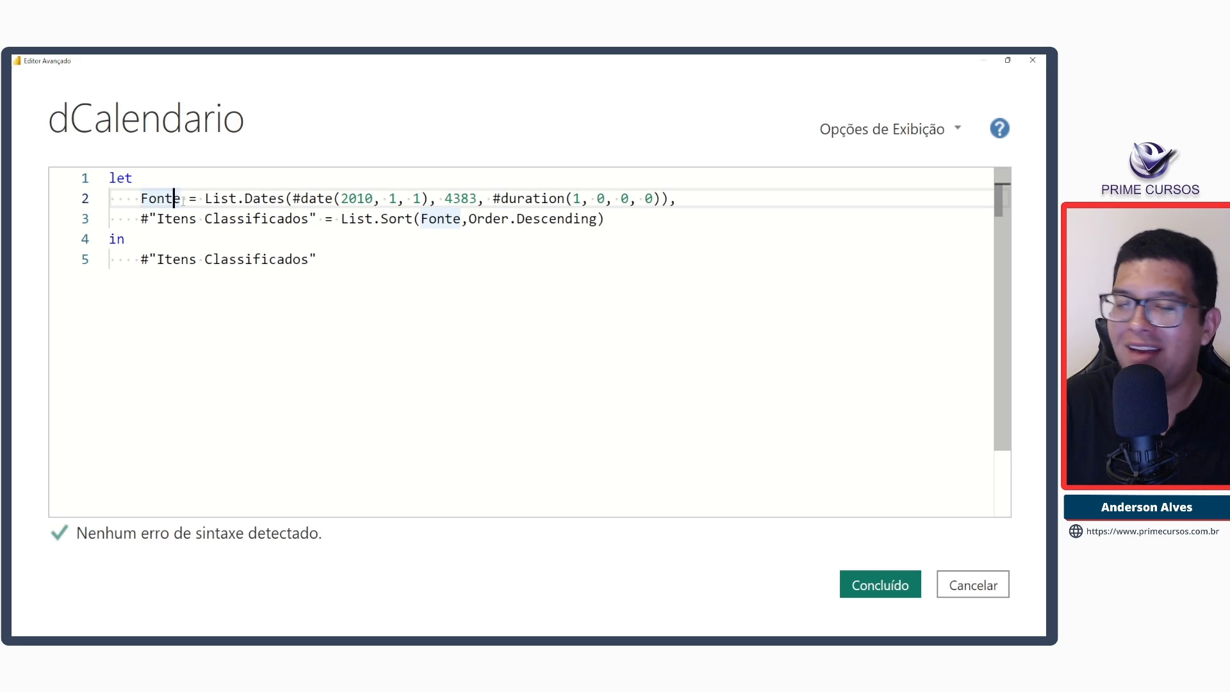
pyautogui.moveTo(204, 198); pyautogui.dragTo(285, 198)
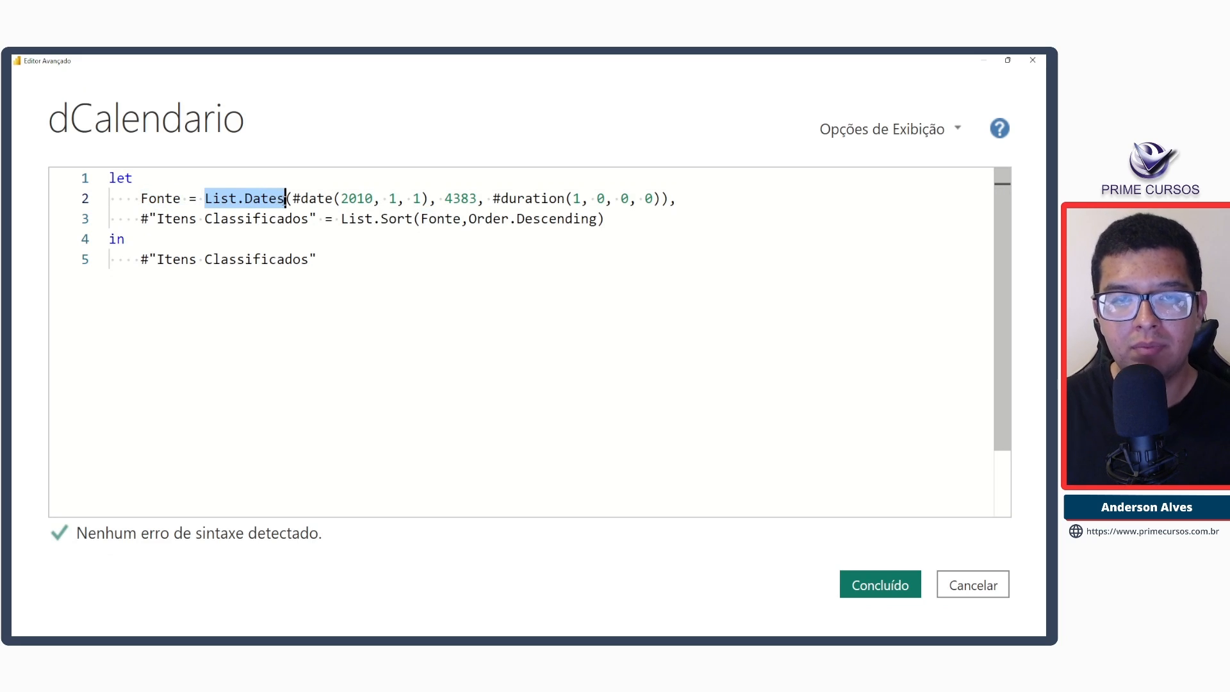
pyautogui.moveTo(283, 200)
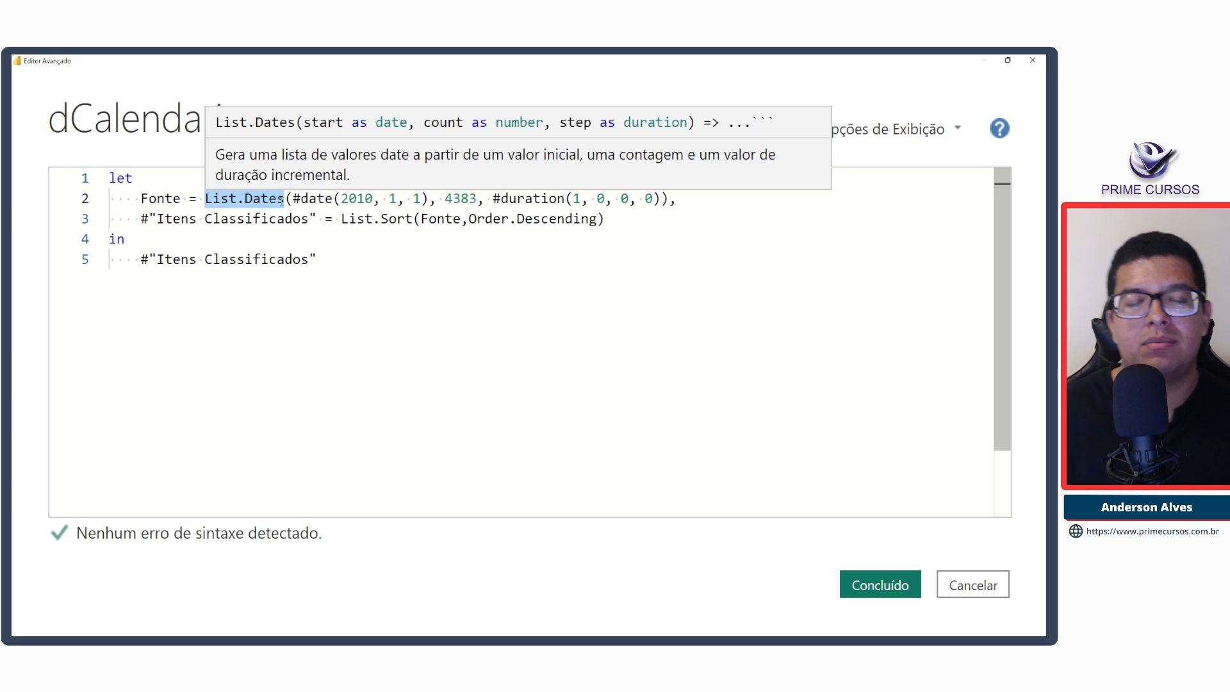
pyautogui.click(287, 200)
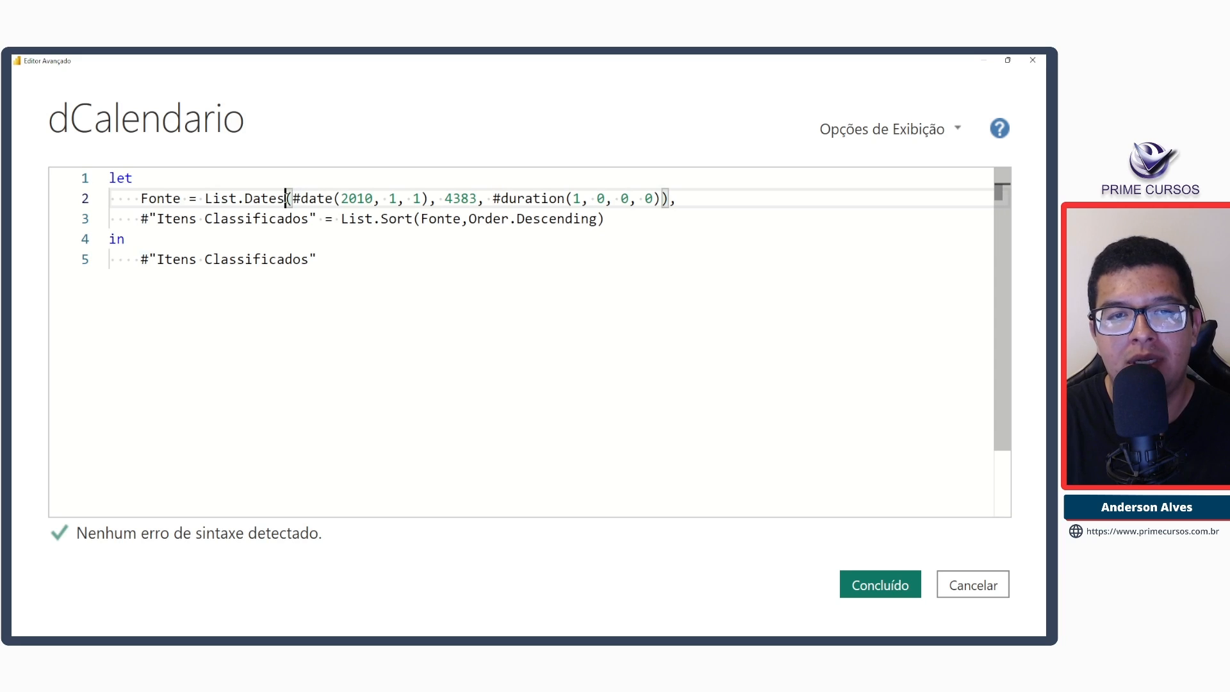
pyautogui.press('BackSpace')
pyautogui.write('(')
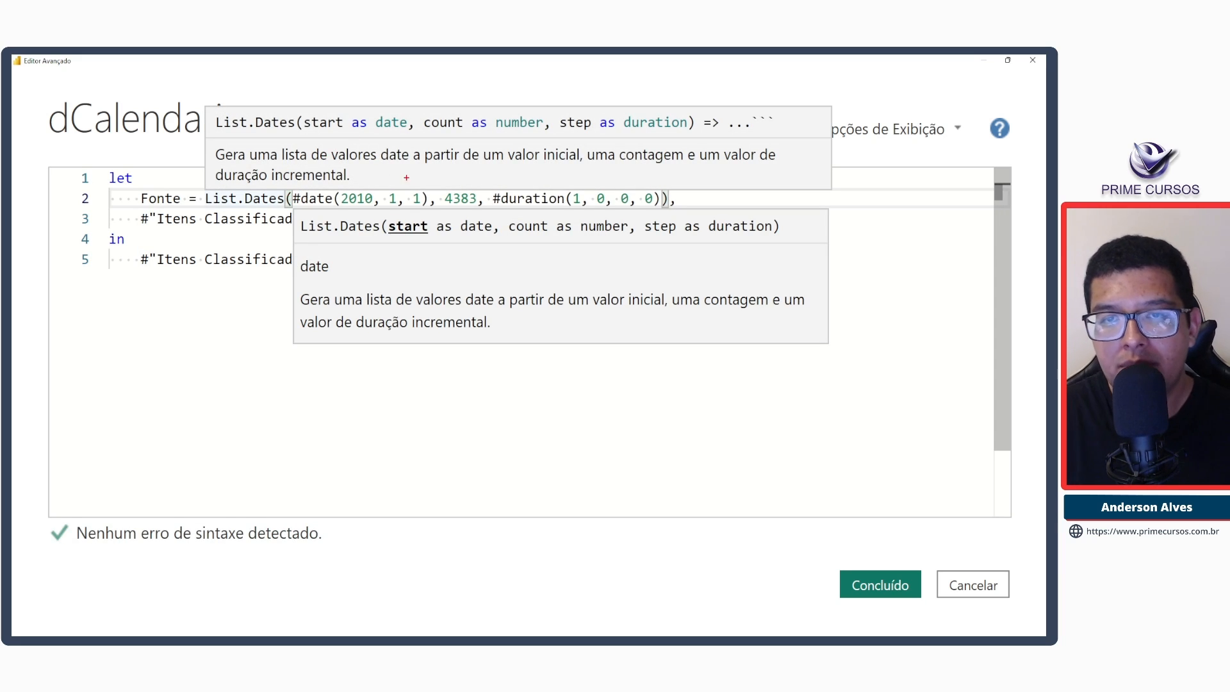
# Examine the start, count and step parameters and their types in the List.Dates signature hint.
pyautogui.moveTo(304, 116); pyautogui.dragTo(410, 131)
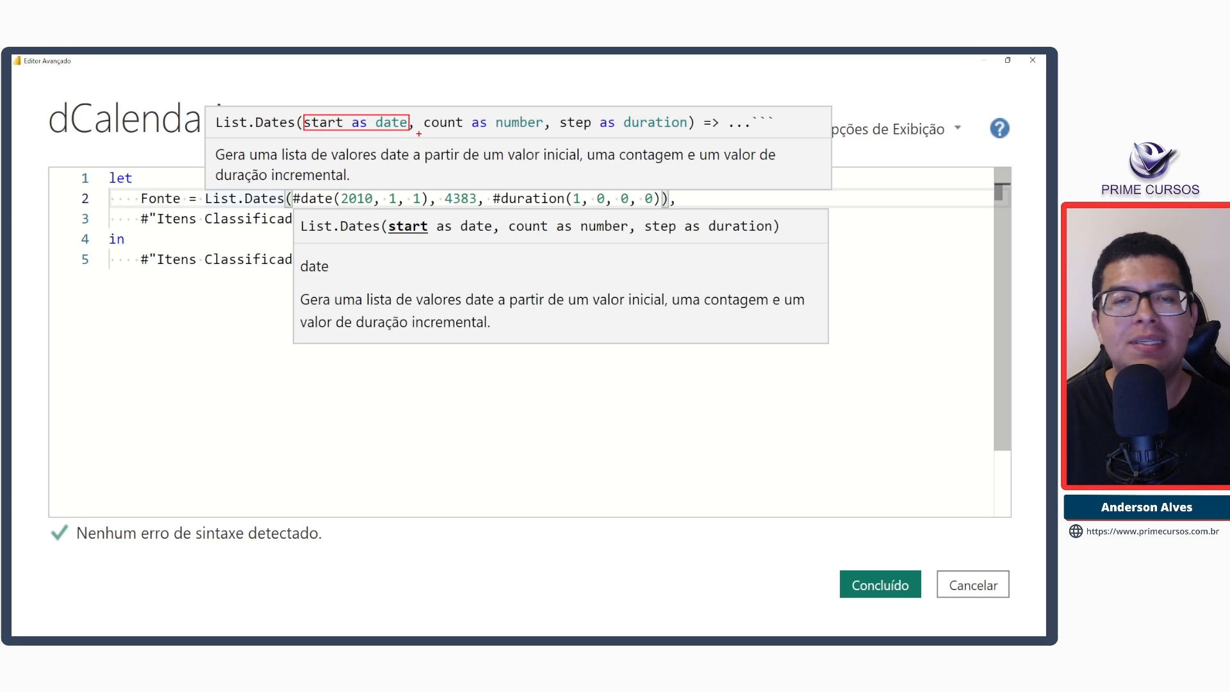
pyautogui.moveTo(422, 114); pyautogui.dragTo(543, 132)
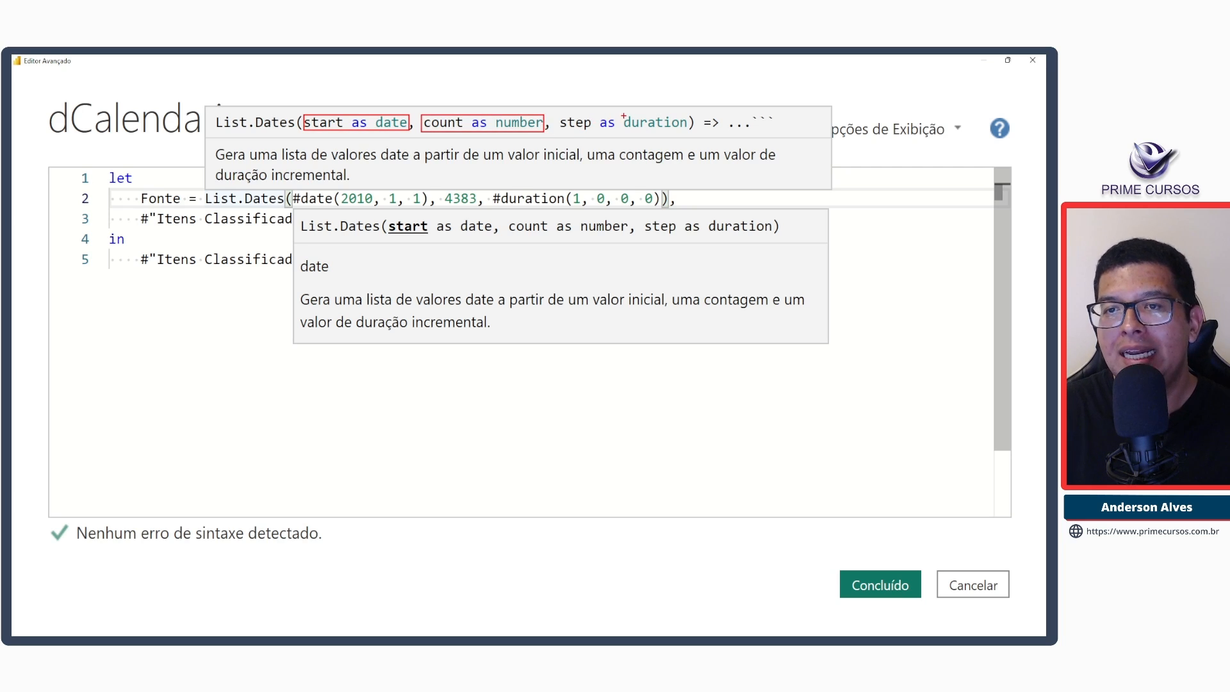
pyautogui.moveTo(623, 116); pyautogui.dragTo(690, 132)
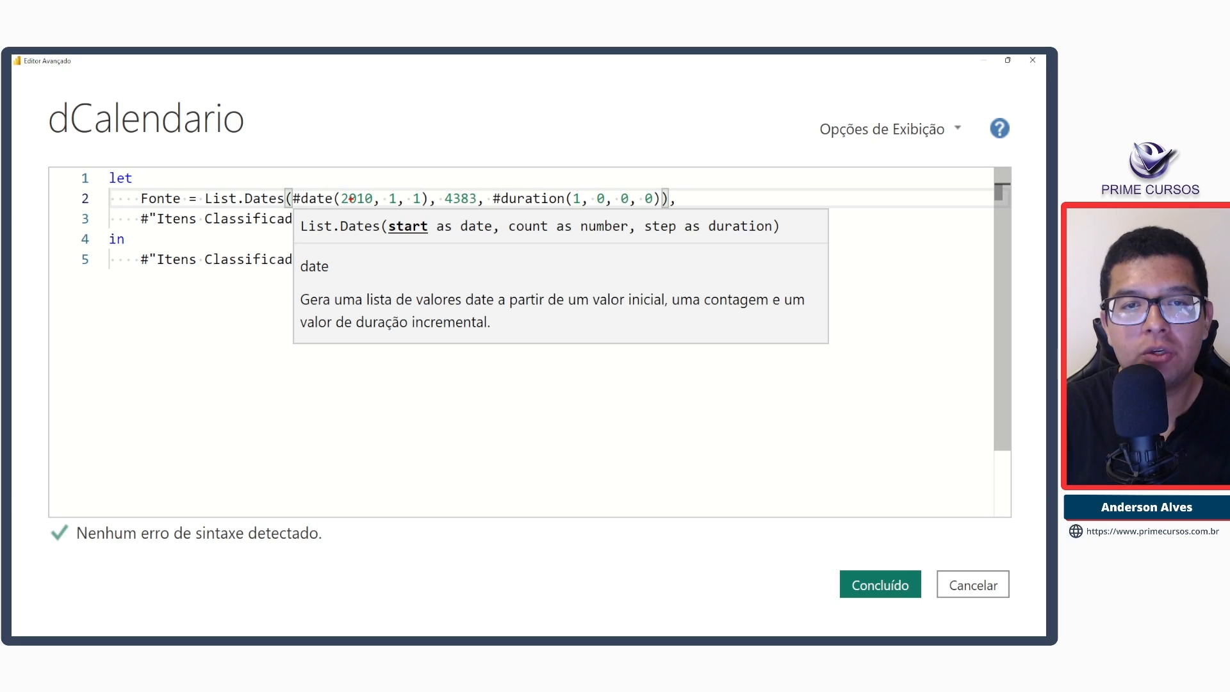
# Examine the year, month and day arguments of #date in the Fonte line, removing and restoring its opening parenthesis.
pyautogui.moveTo(312, 204); pyautogui.dragTo(334, 208)
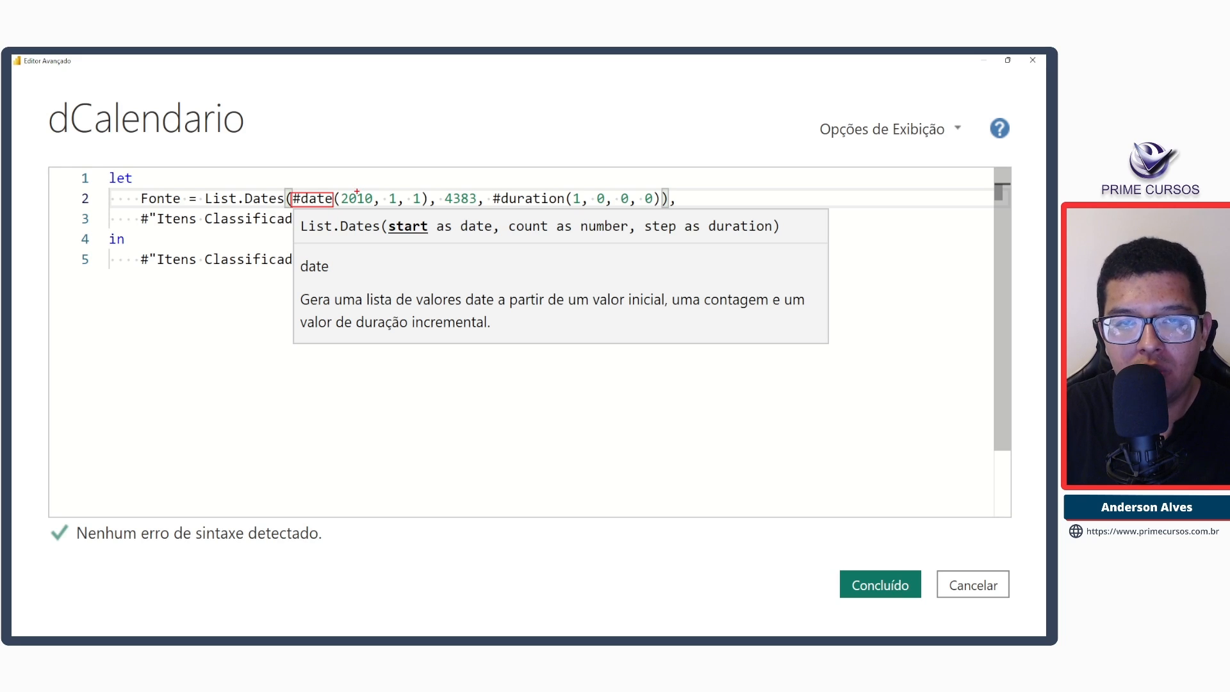
pyautogui.press('Escape')
pyautogui.click(344, 197)
pyautogui.press('BackSpace')
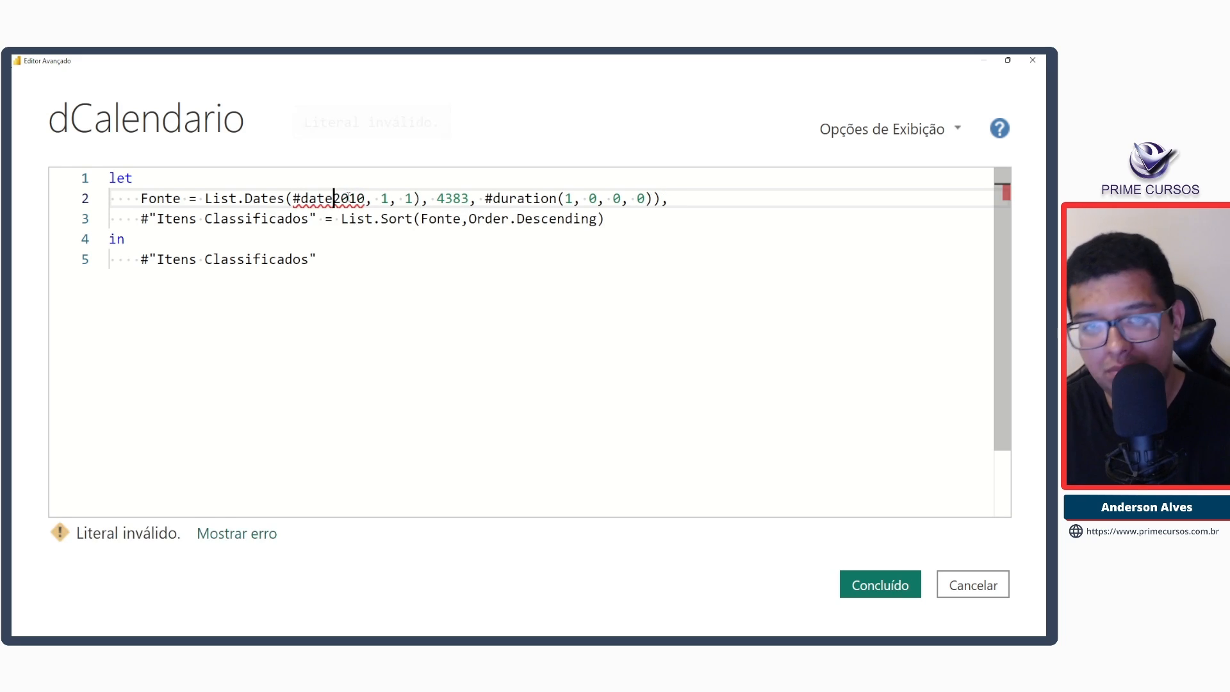
pyautogui.hotkey('ctrl', 'z')
pyautogui.press('BackSpace')
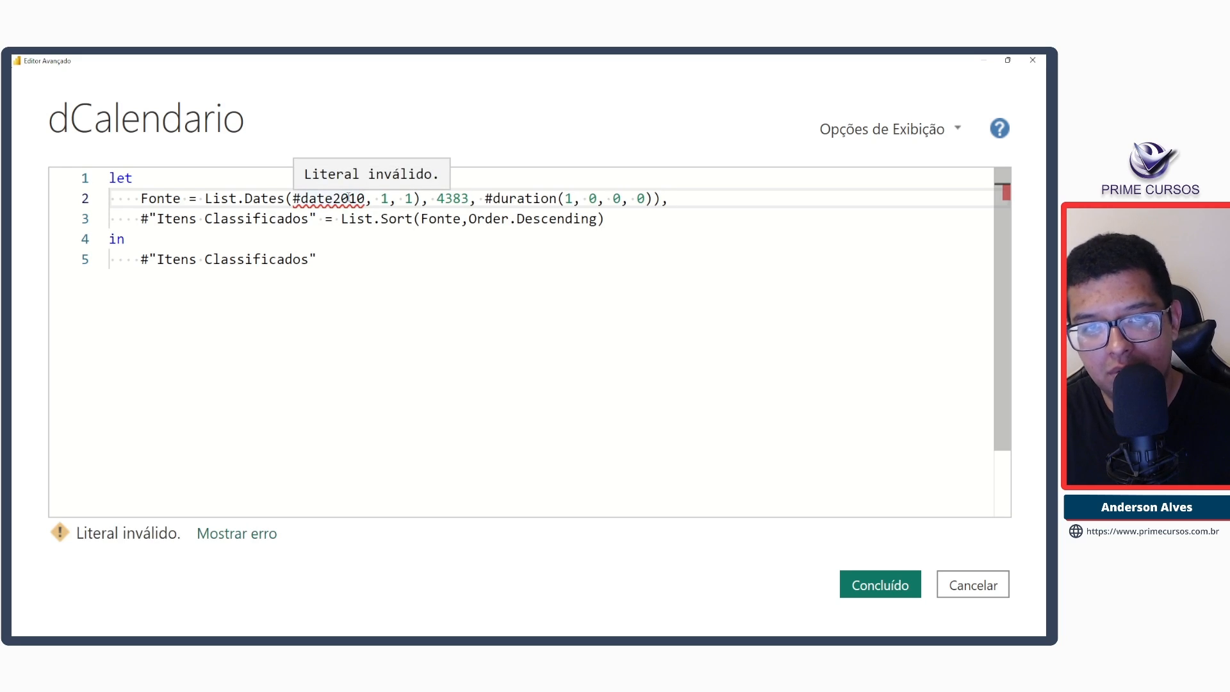
pyautogui.hotkey('ctrl', 'z')
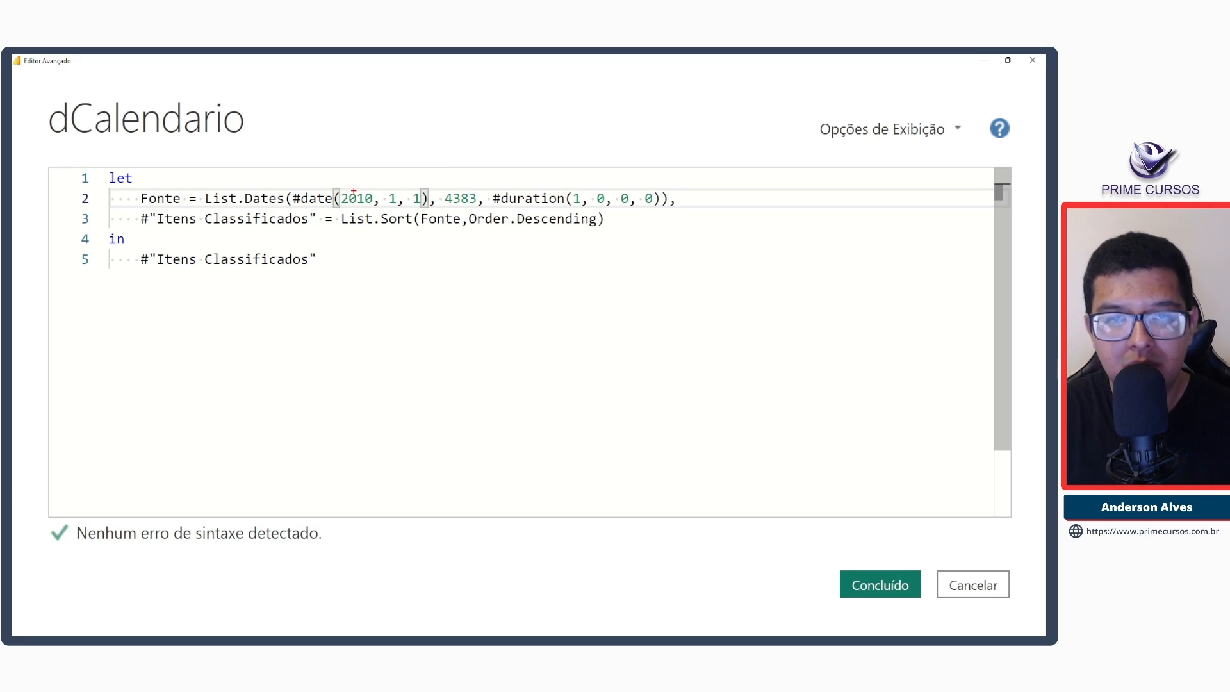
pyautogui.moveTo(354, 190)
pyautogui.mouseDown()
pyautogui.moveTo(370, 162)
pyautogui.moveTo(422, 165)
pyautogui.mouseUp()
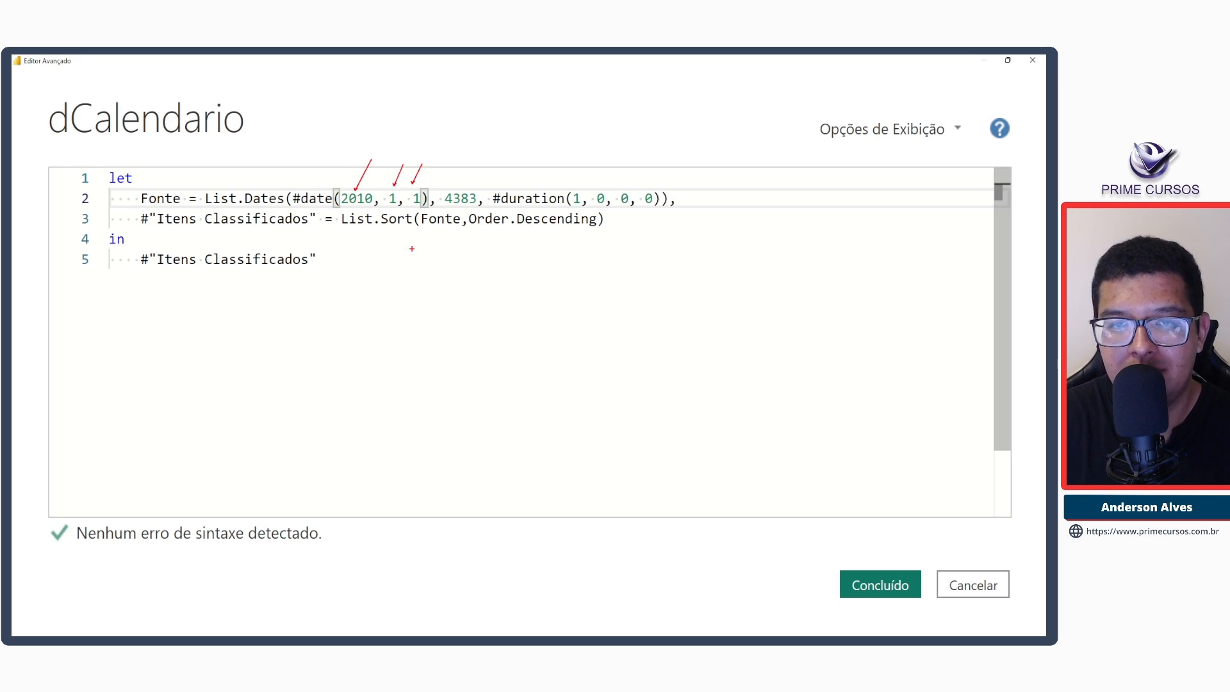
pyautogui.press('Escape')
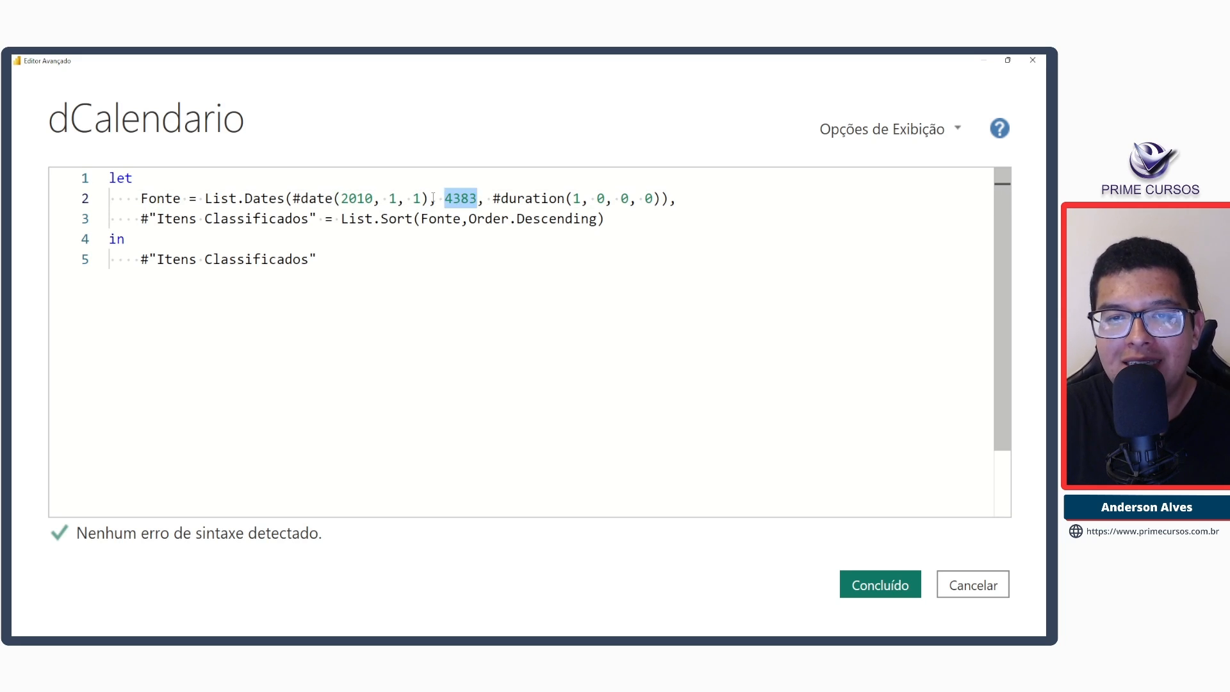
# Examine the #date argument and the components of the #duration argument in dCalendario's List.Dates call.
pyautogui.moveTo(428, 199); pyautogui.dragTo(294, 199)
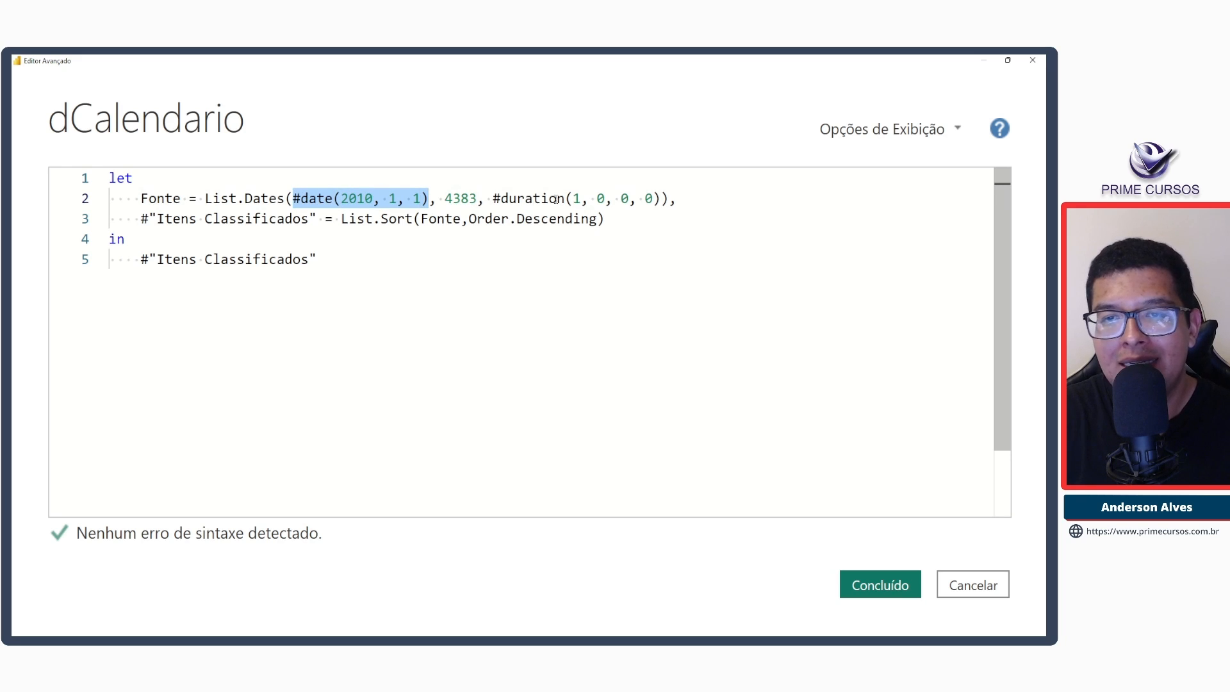
pyautogui.moveTo(493, 199); pyautogui.dragTo(661, 198)
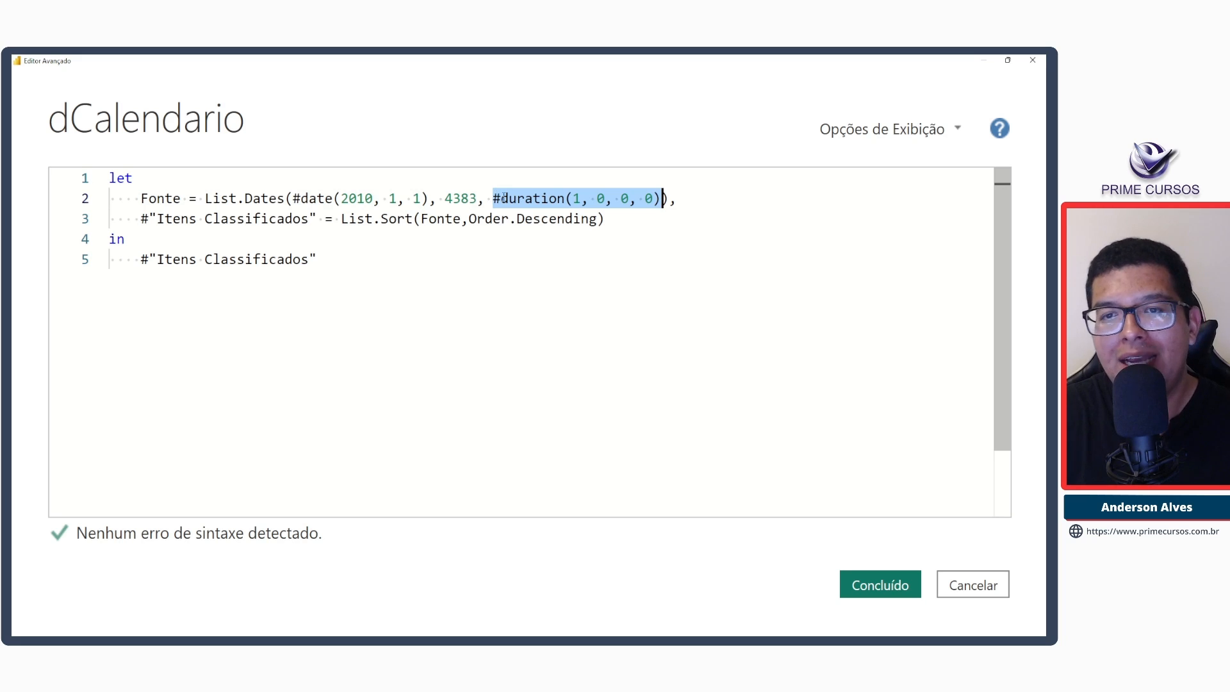
pyautogui.click(568, 199)
pyautogui.click(623, 199)
pyautogui.click(652, 199)
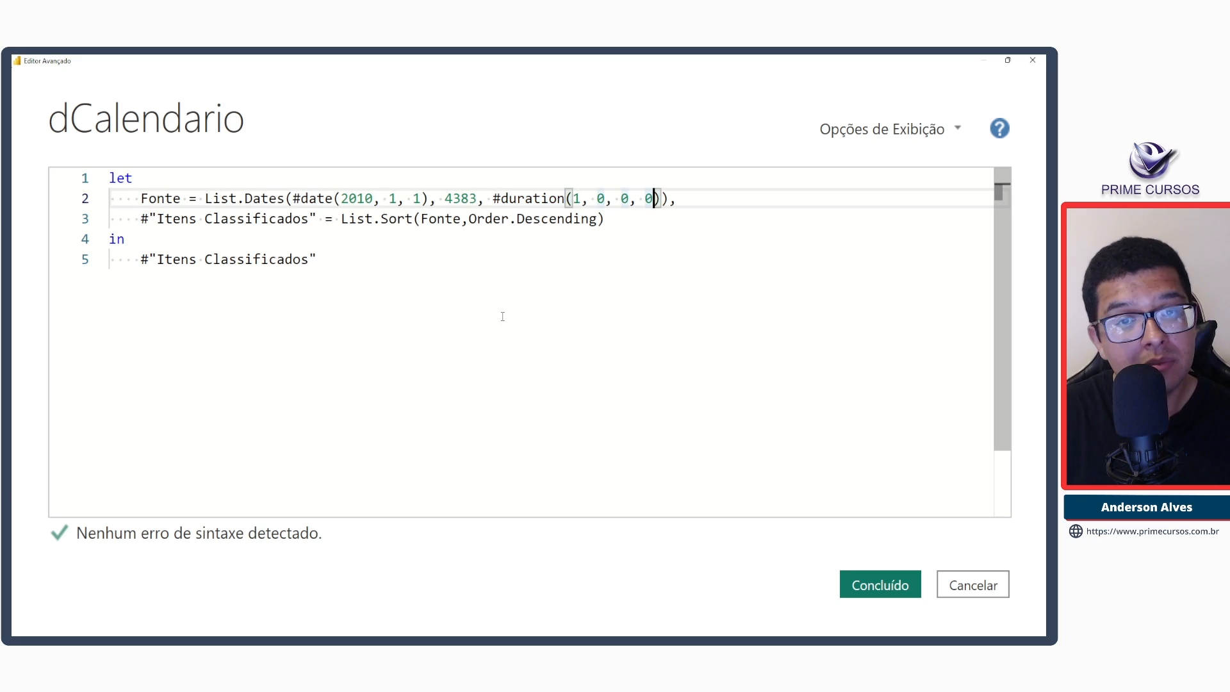
# Finish the advanced editor session and delete the Itens Classificados step from dCalendario.
pyautogui.click(868, 585)
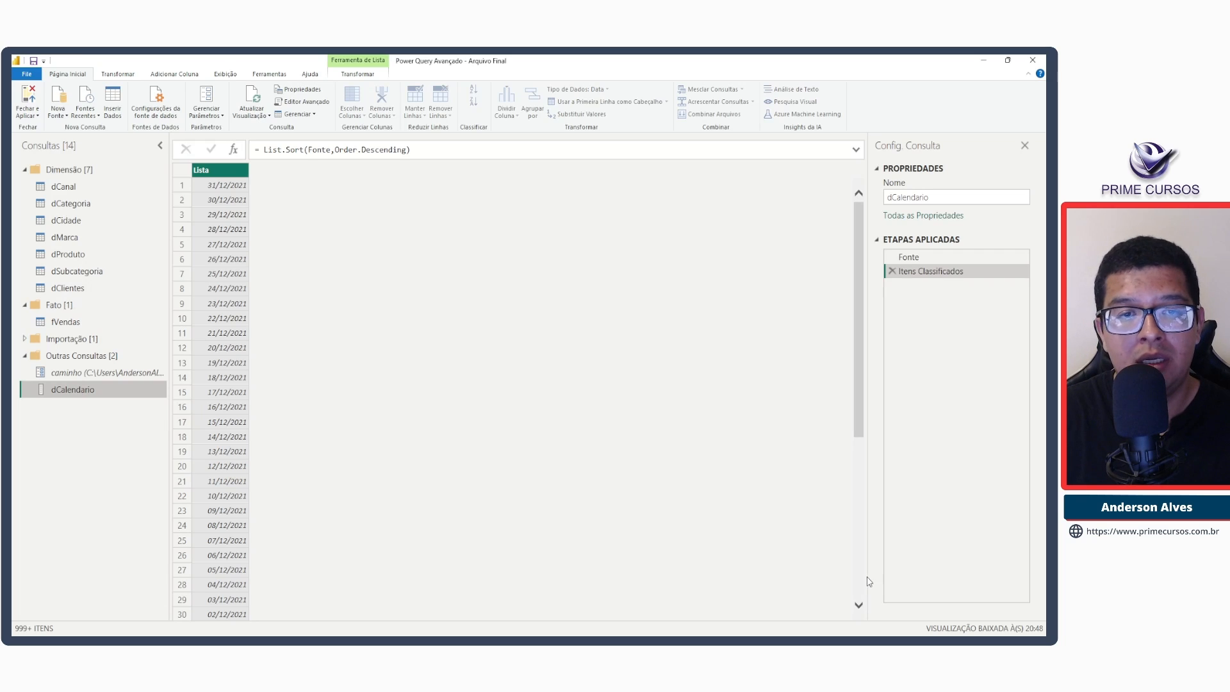
pyautogui.click(892, 271)
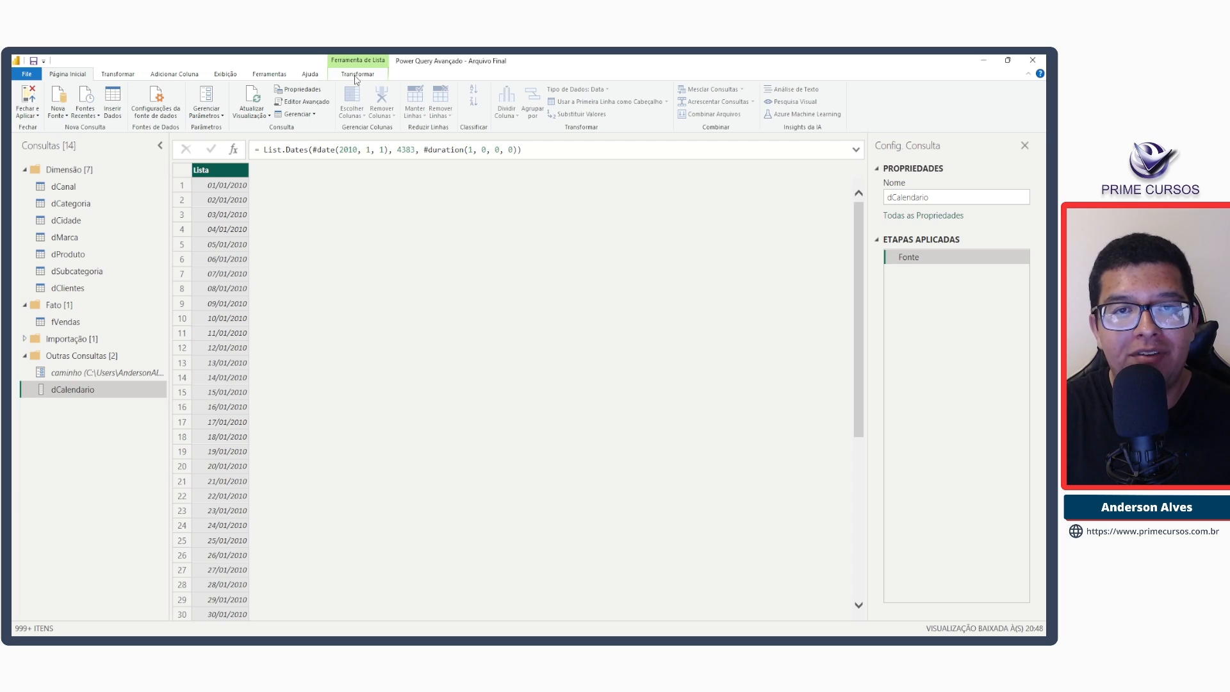
# Convert the dCalendario list to a table with delimiter Nenhum and extra columns set to Mostrar como erros.
pyautogui.moveTo(325, 64); pyautogui.dragTo(388, 80)
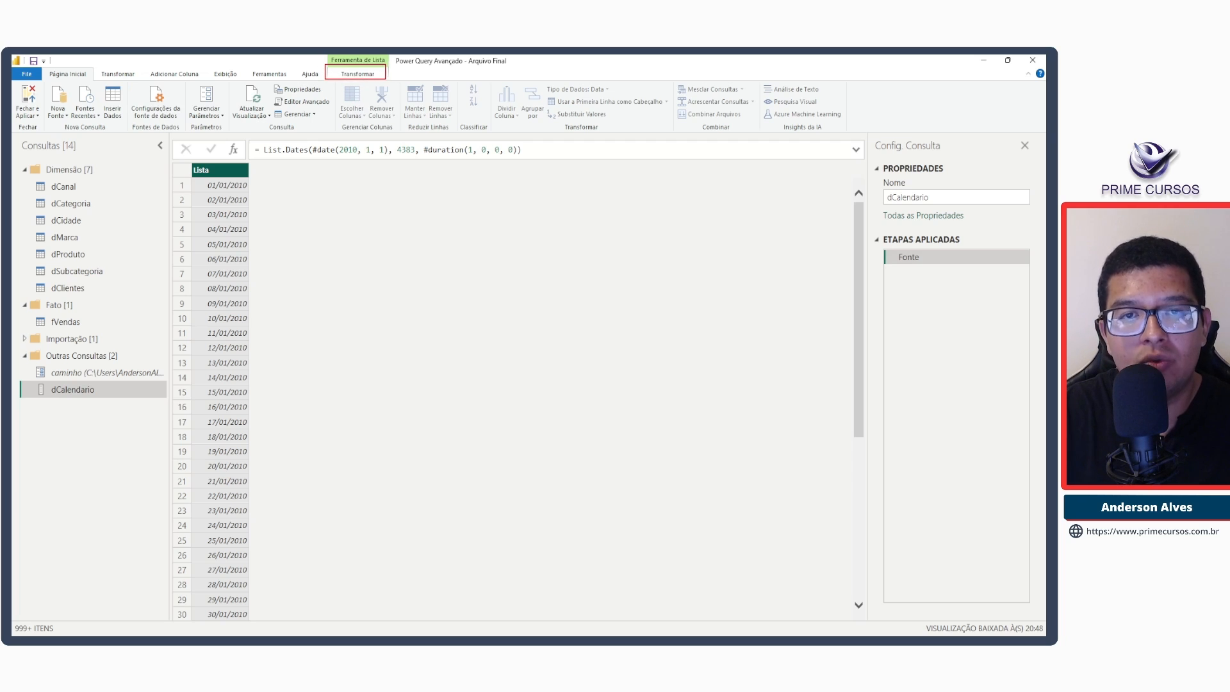
pyautogui.press('Escape')
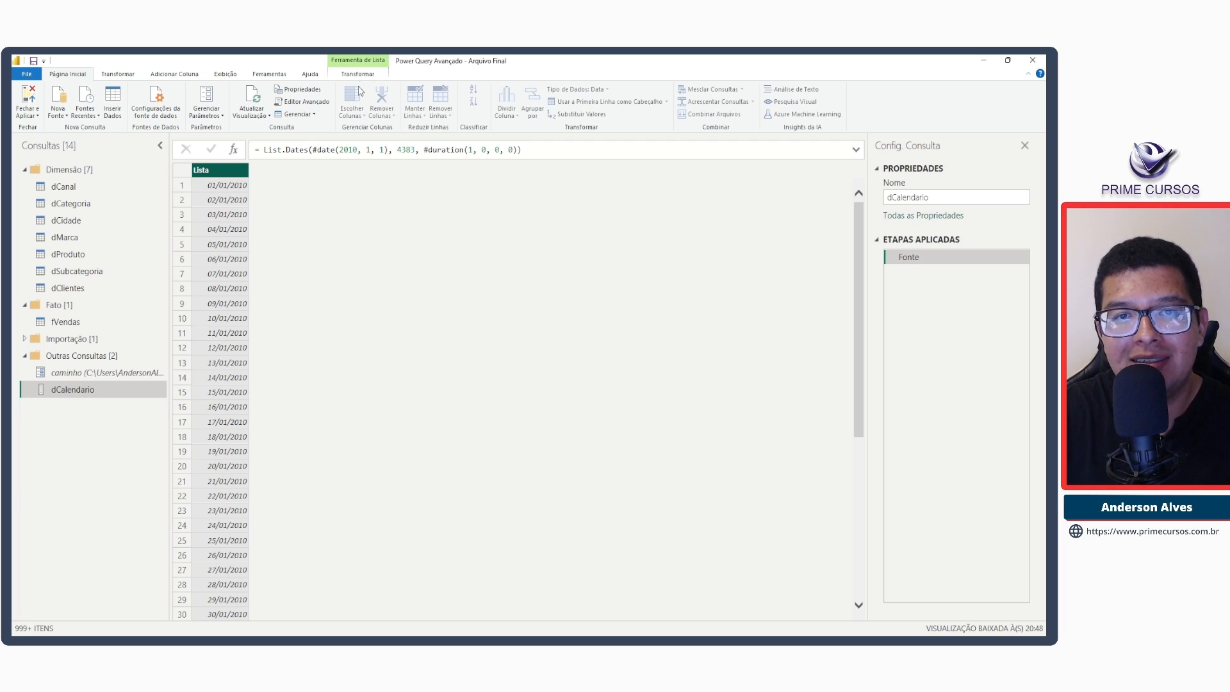
pyautogui.click(358, 73)
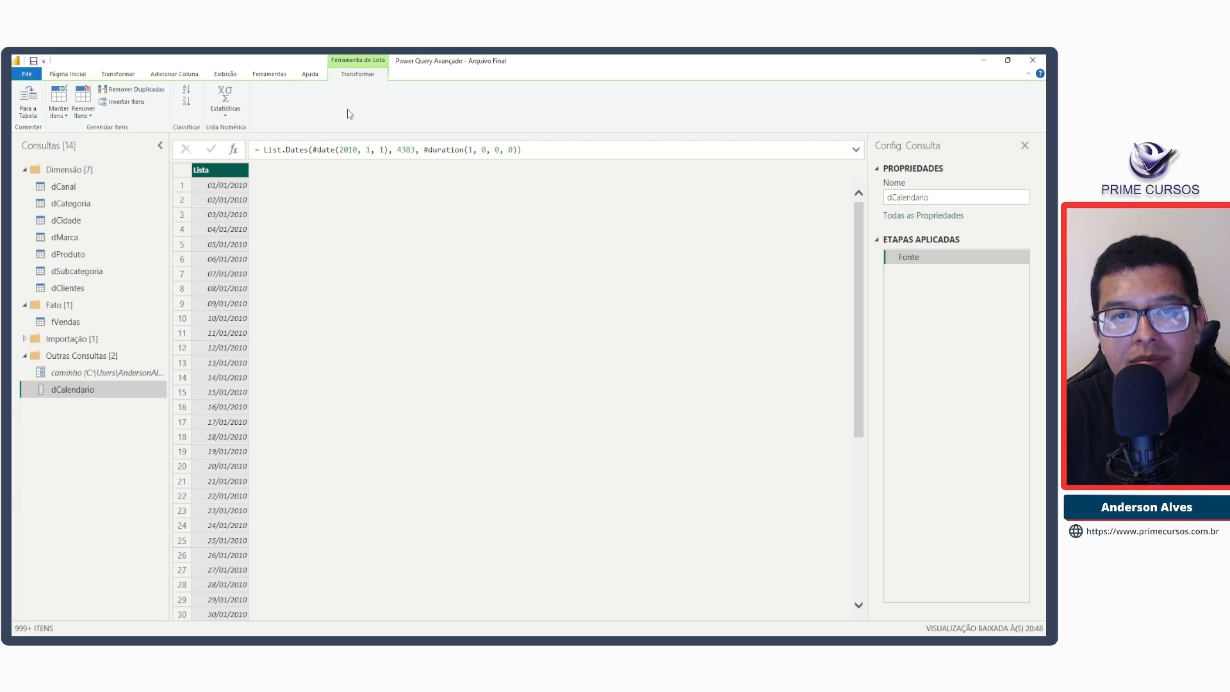
pyautogui.click(30, 101)
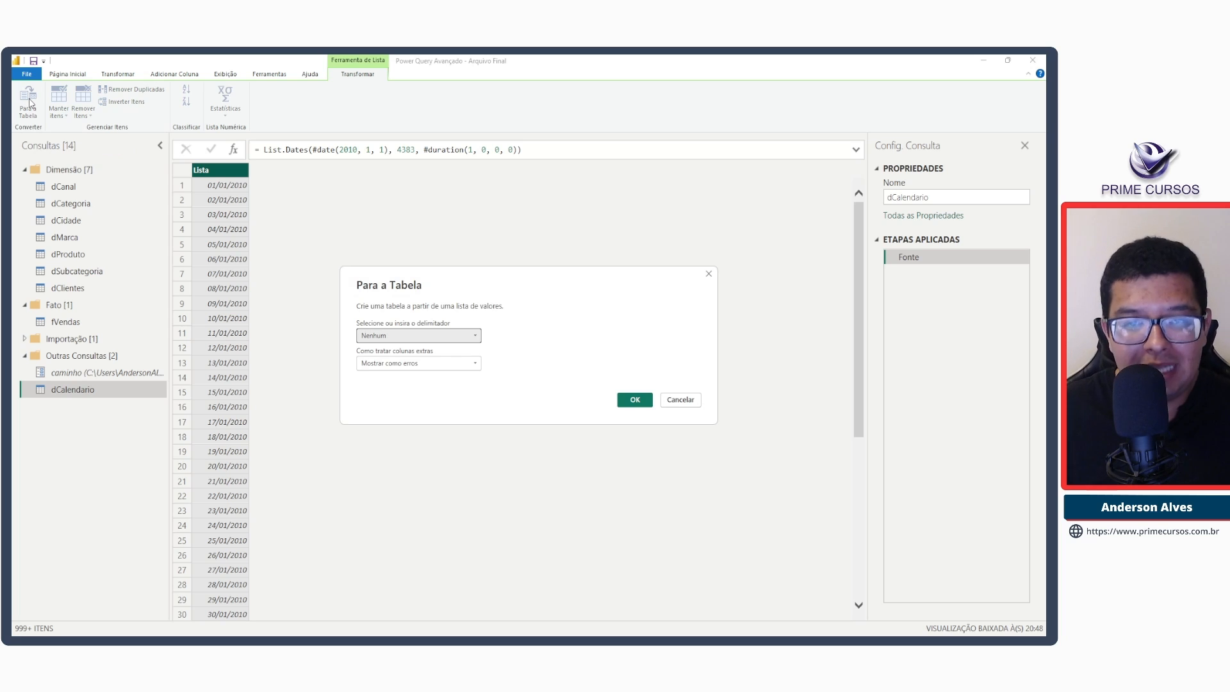
pyautogui.click(457, 337)
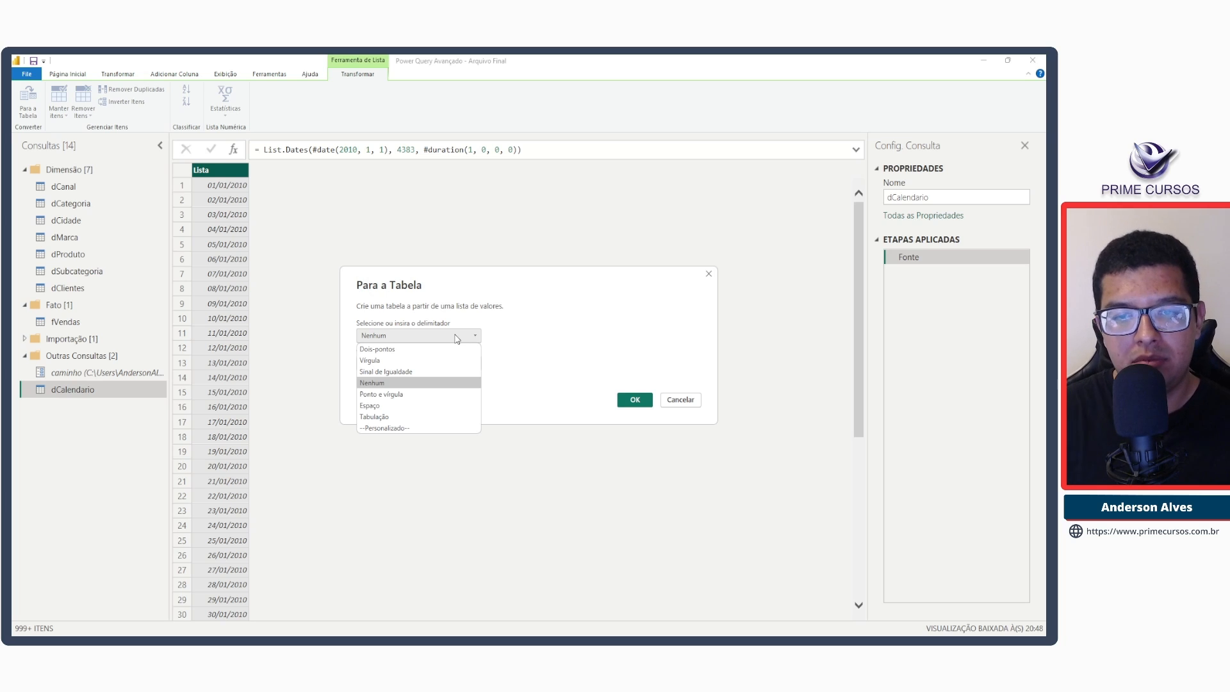
pyautogui.click(383, 382)
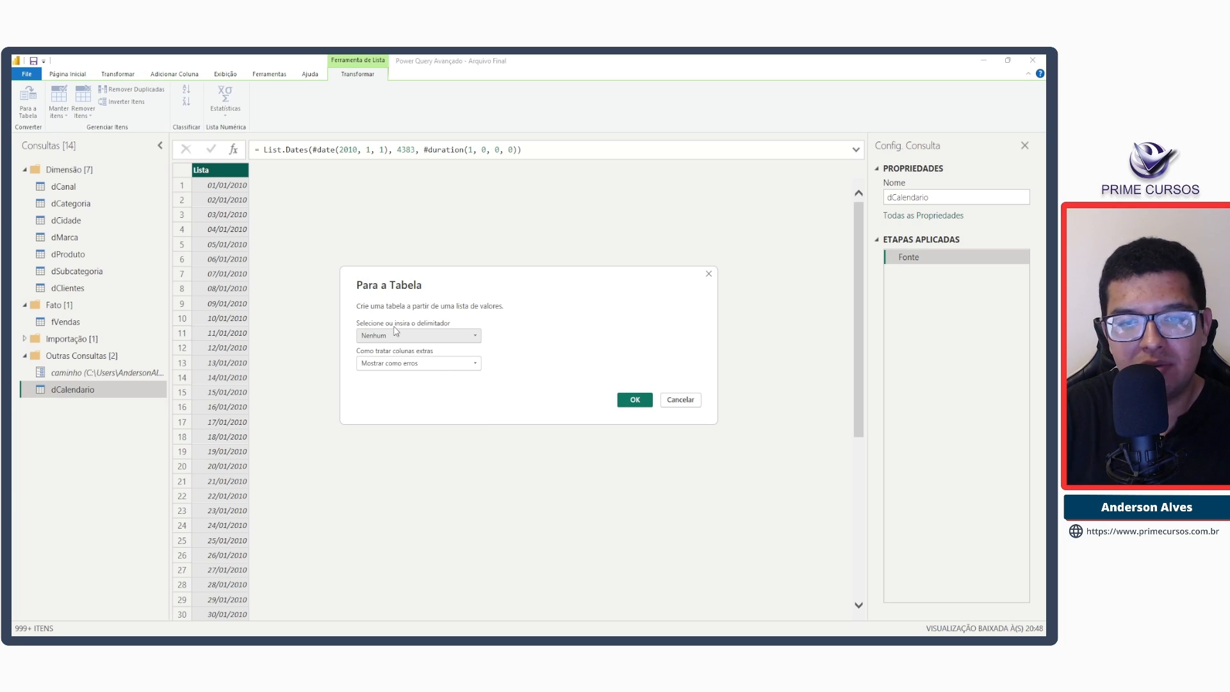
pyautogui.click(440, 364)
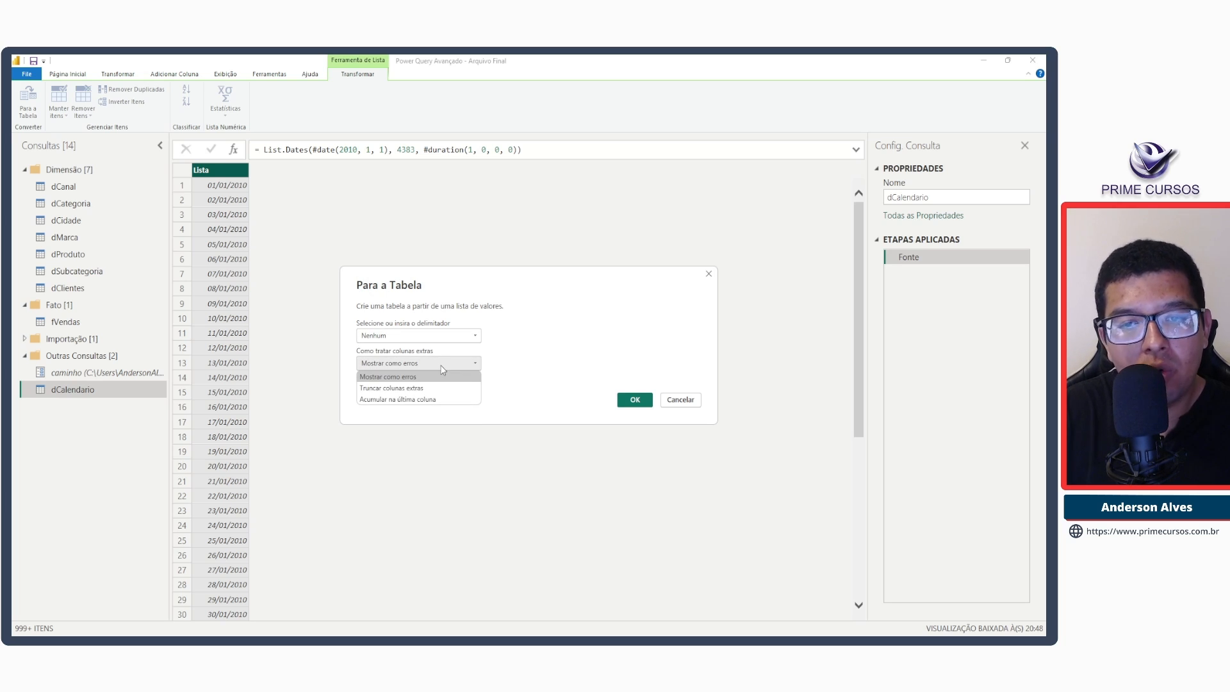
pyautogui.click(487, 363)
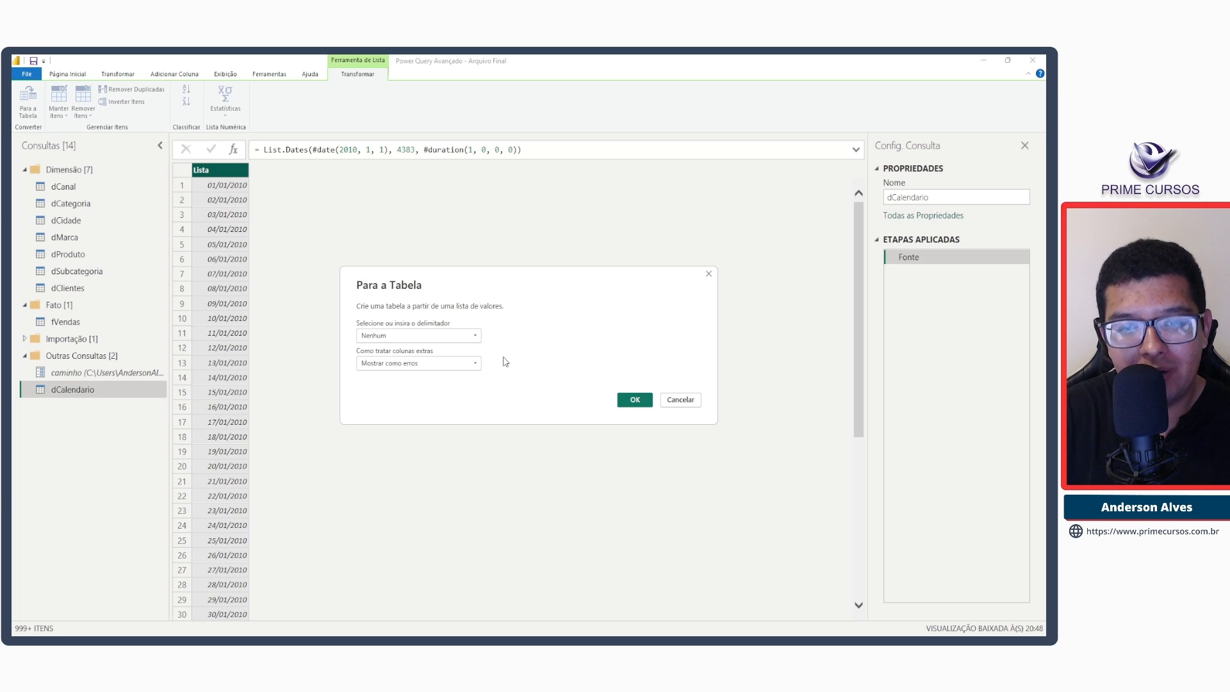
pyautogui.click(476, 364)
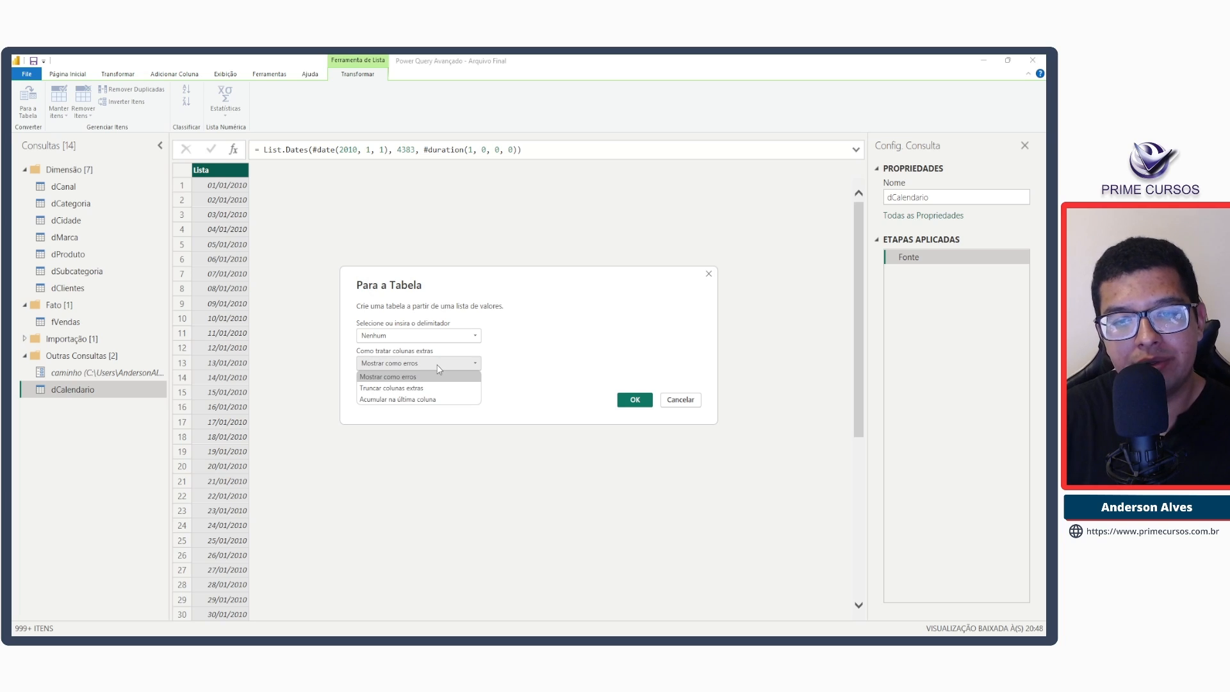
pyautogui.click(486, 374)
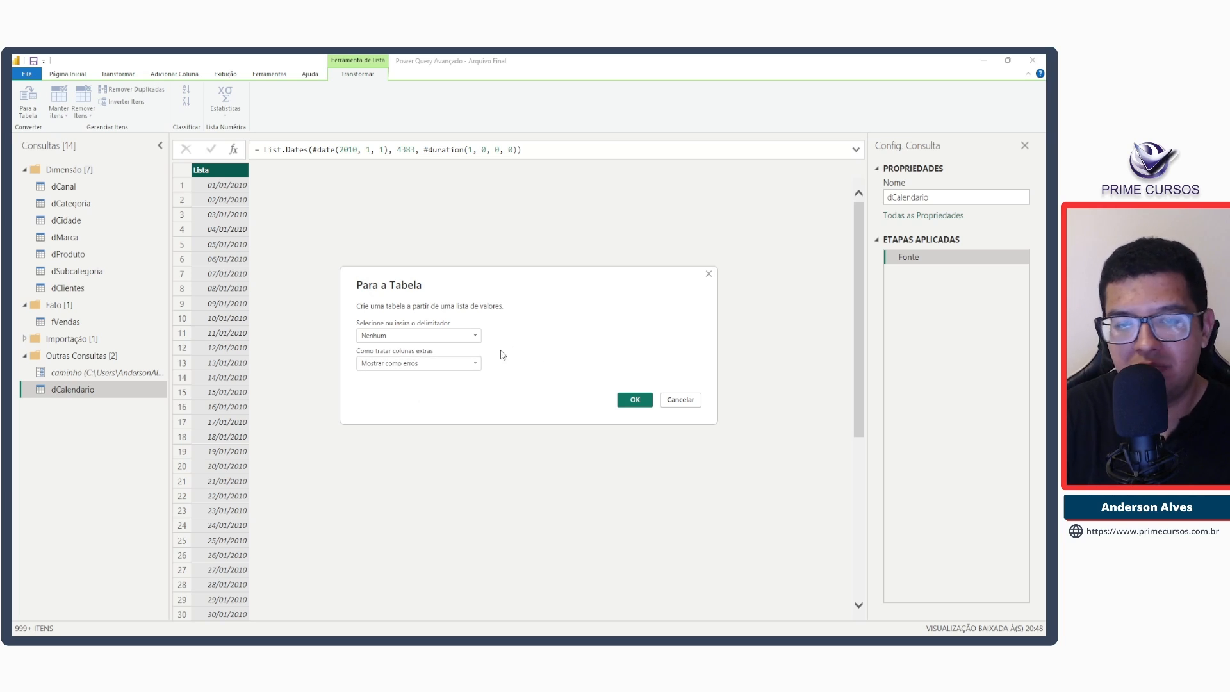
pyautogui.click(634, 397)
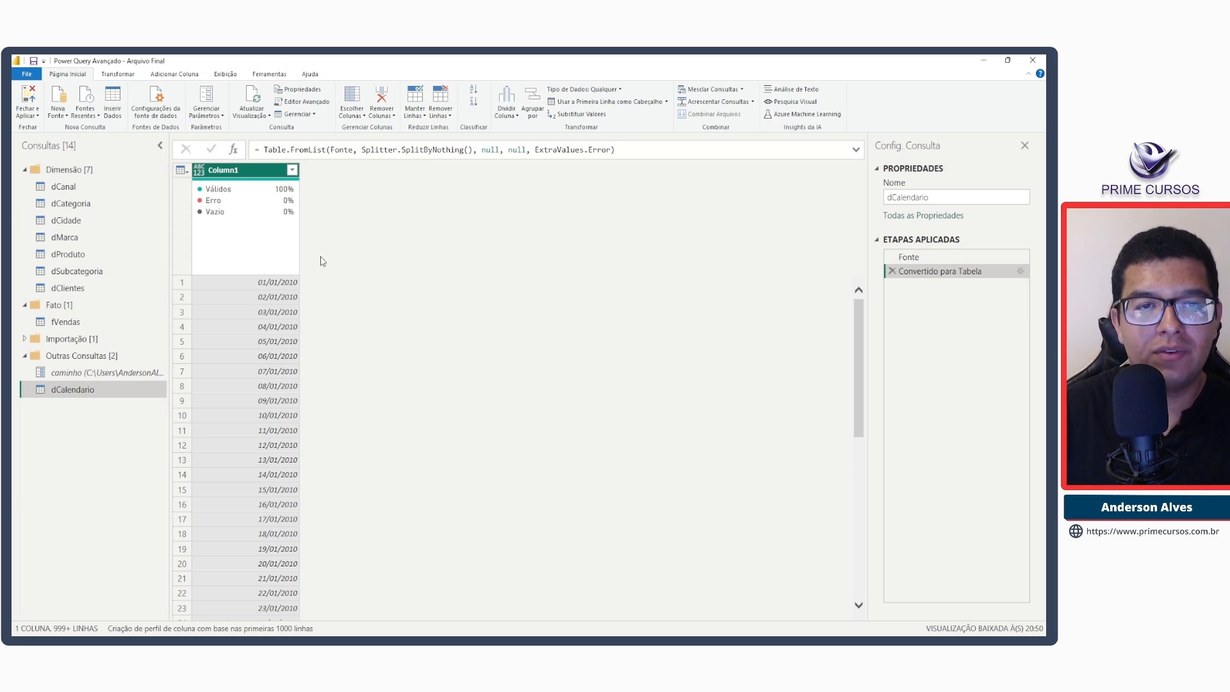
# Rename the dCalendario table's Column1 to Data.
pyautogui.doubleClick(230, 172)
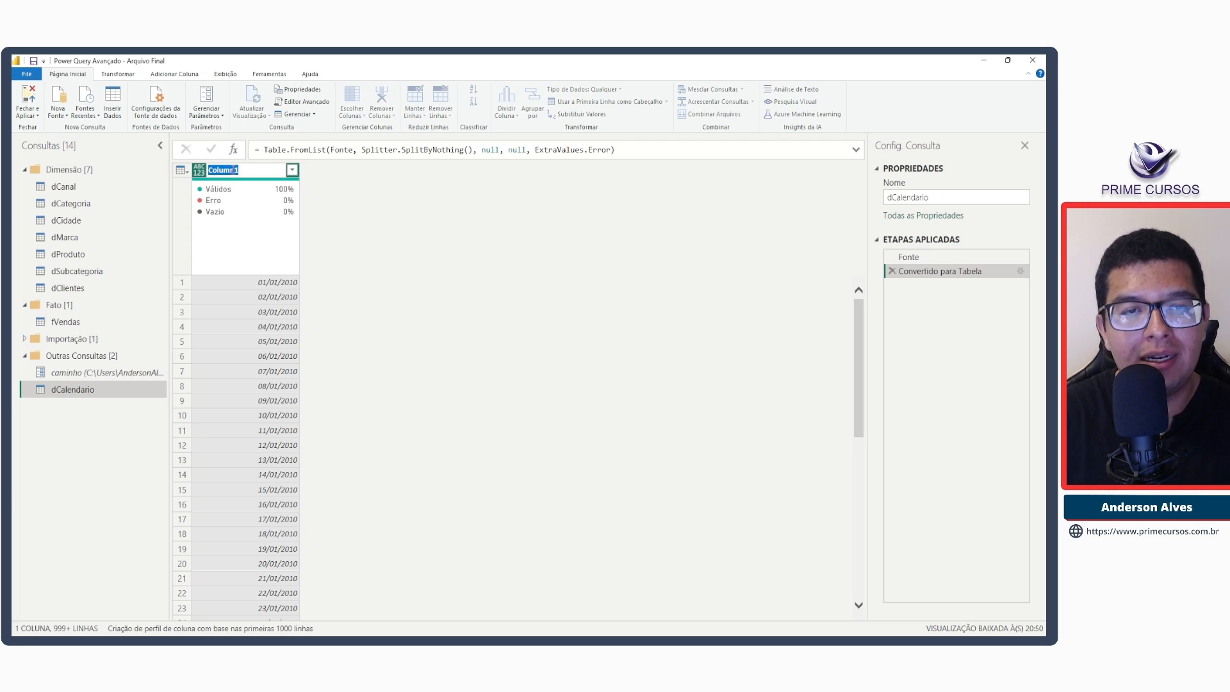
pyautogui.press('Escape')
pyautogui.rightClick(231, 171)
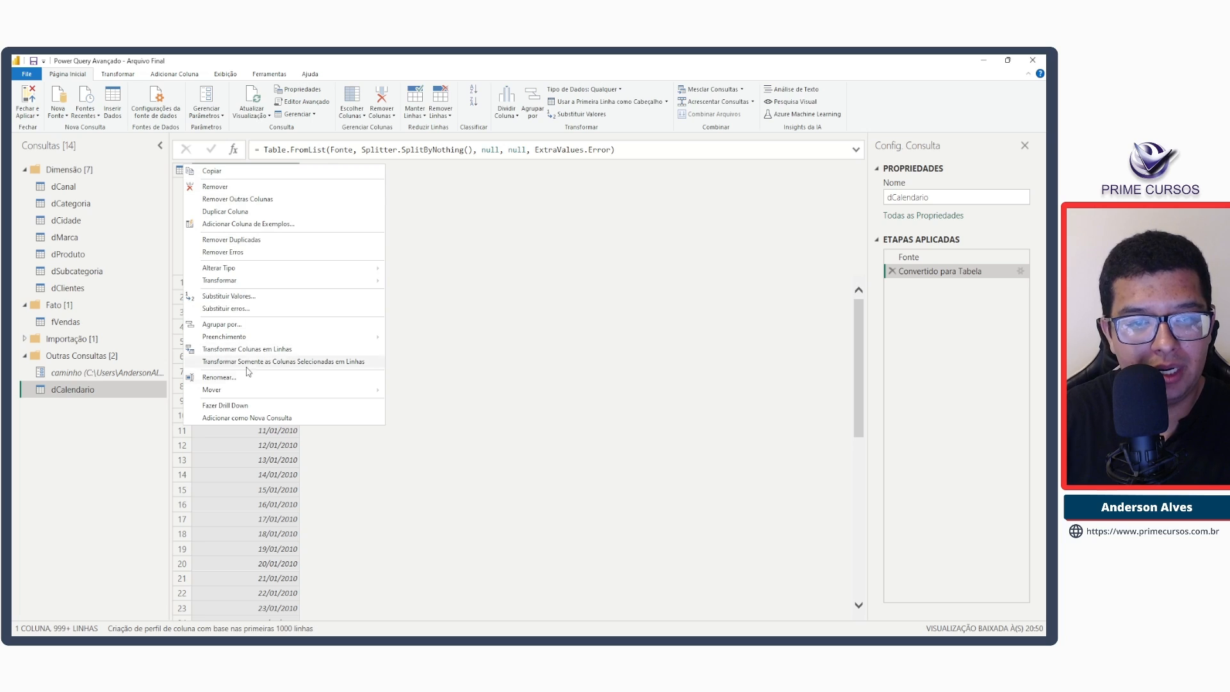
pyautogui.click(228, 378)
pyautogui.write('Data')
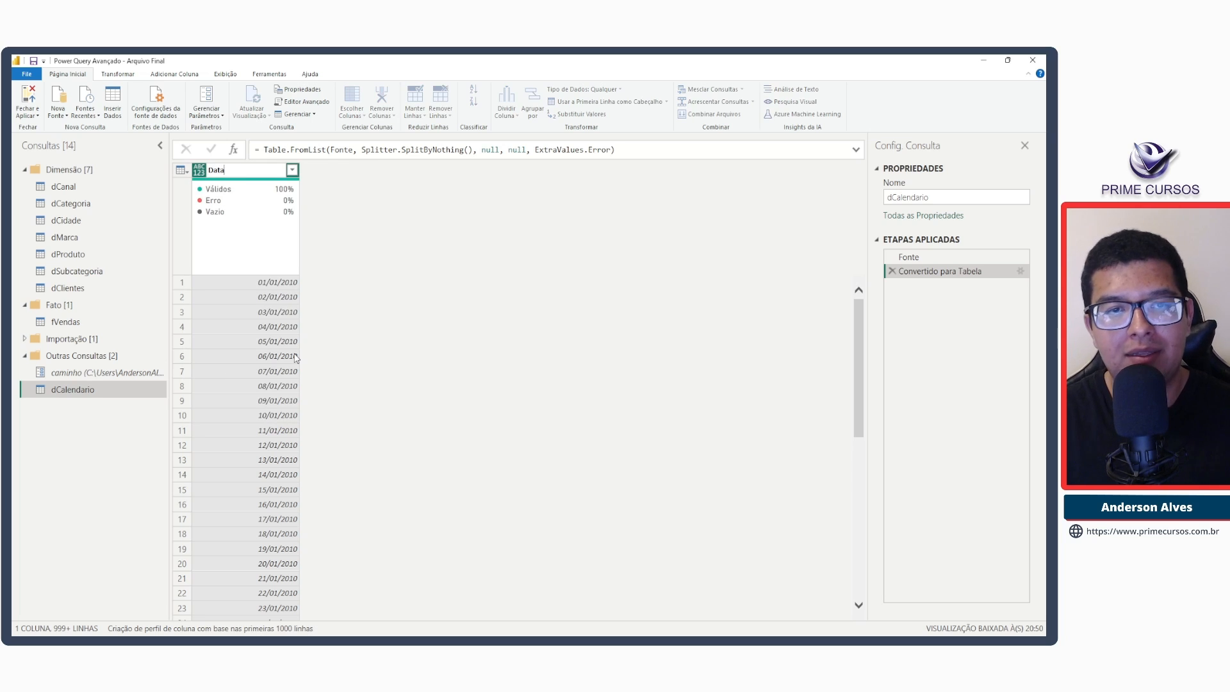
pyautogui.press('Return')
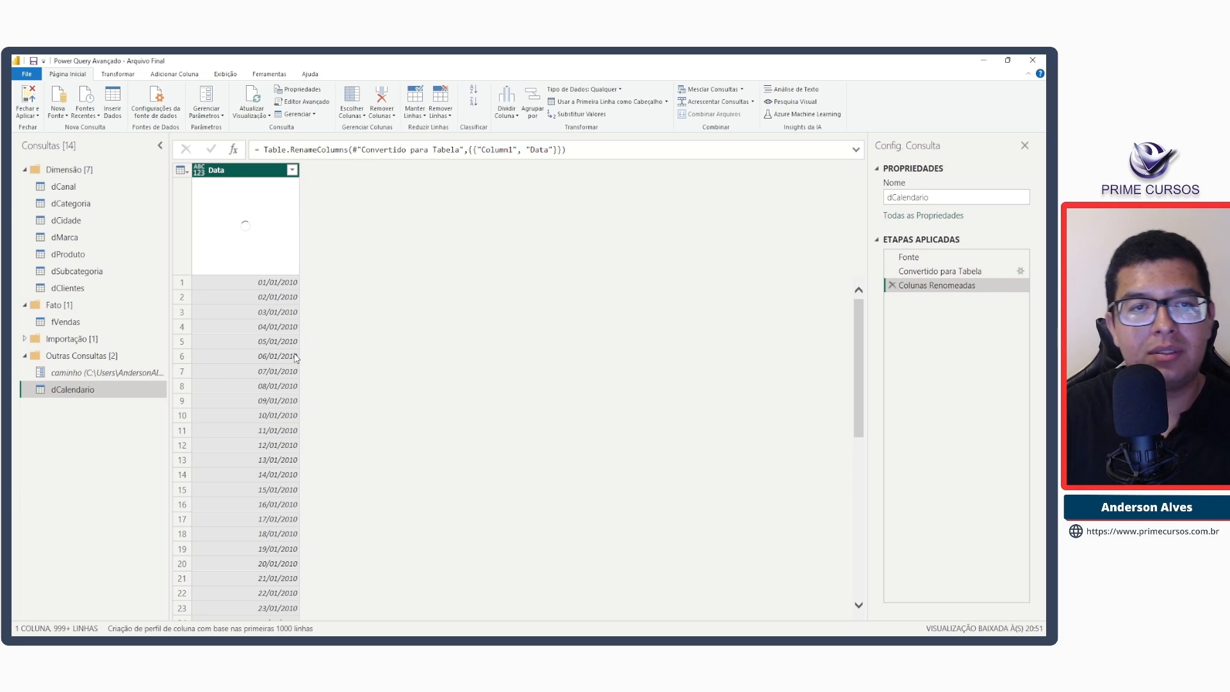
# Review the data types available for the Data column and the date-based columns that can be added, such as Ano and Mês.
pyautogui.click(198, 170)
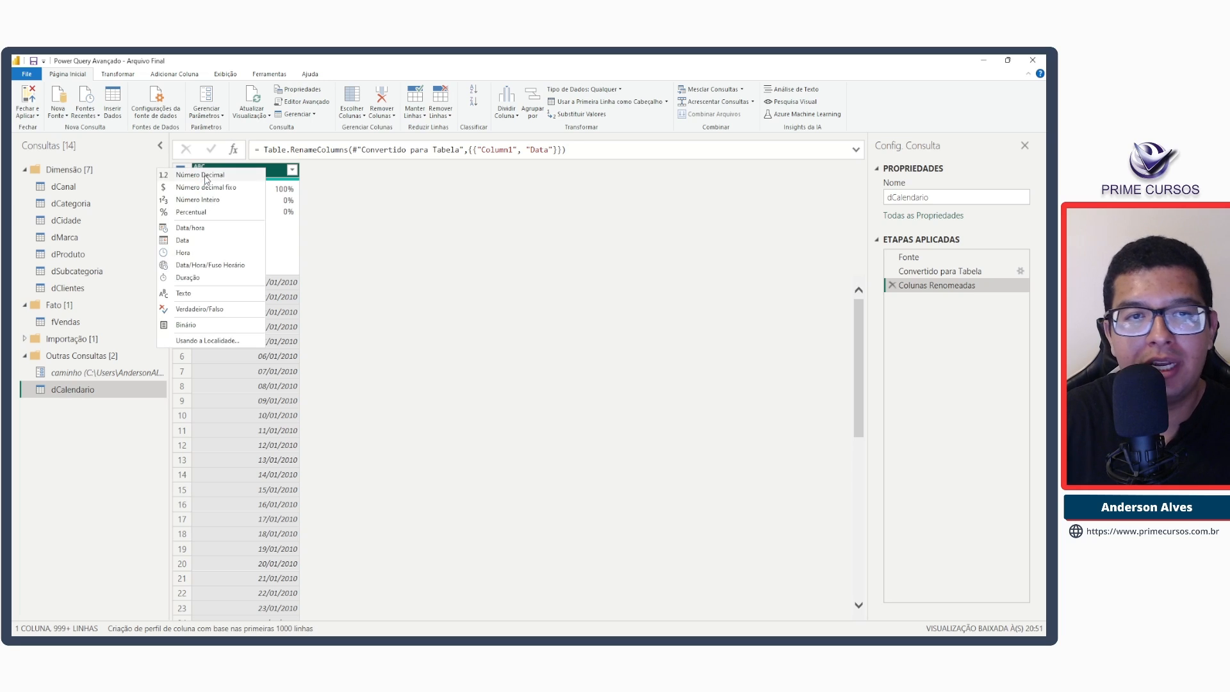
pyautogui.press('Escape')
pyautogui.click(174, 74)
pyautogui.click(467, 113)
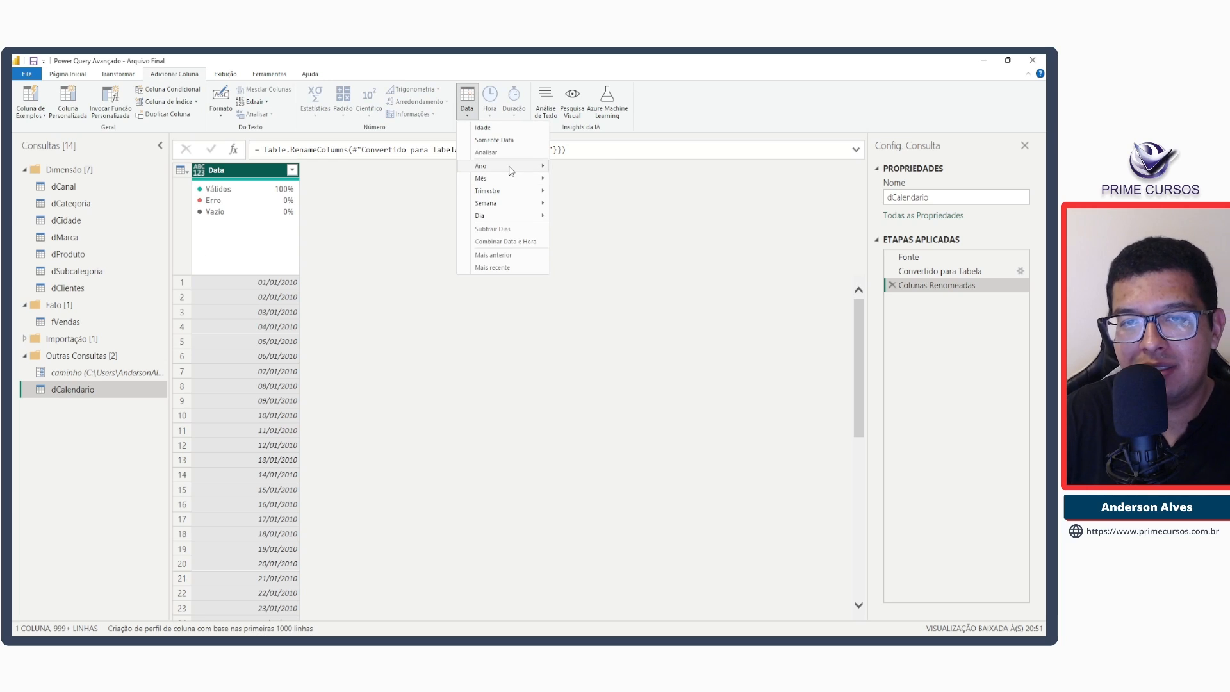
pyautogui.moveTo(512, 168)
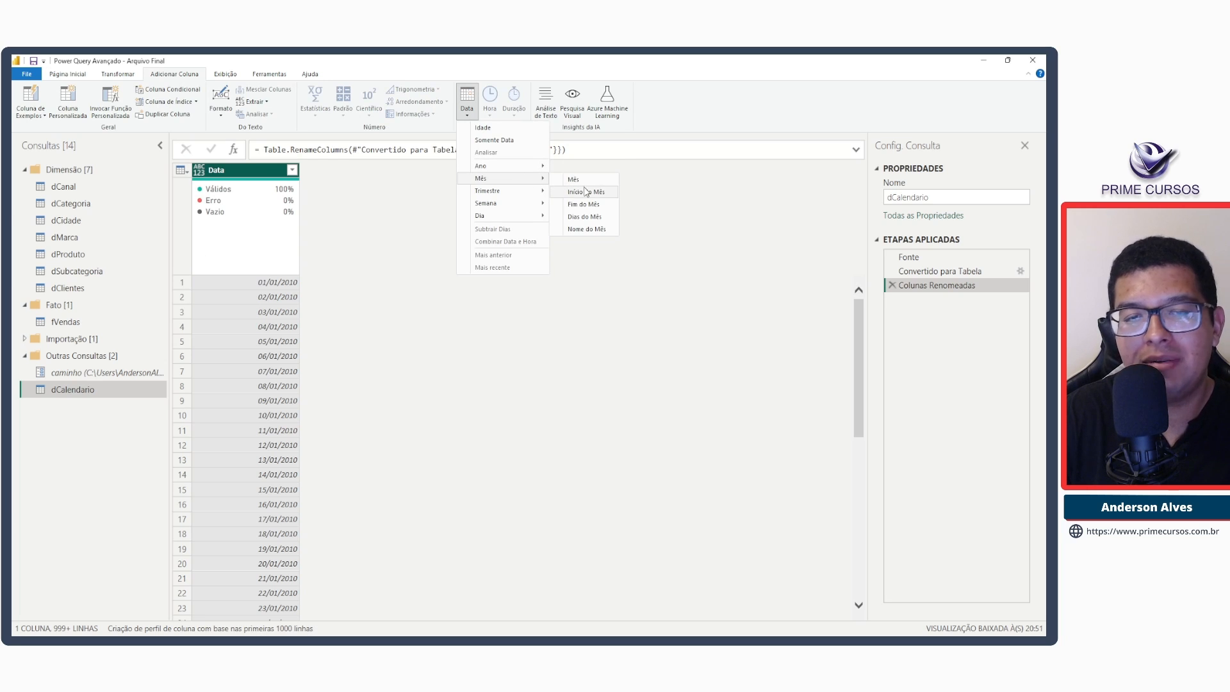
pyautogui.click(362, 221)
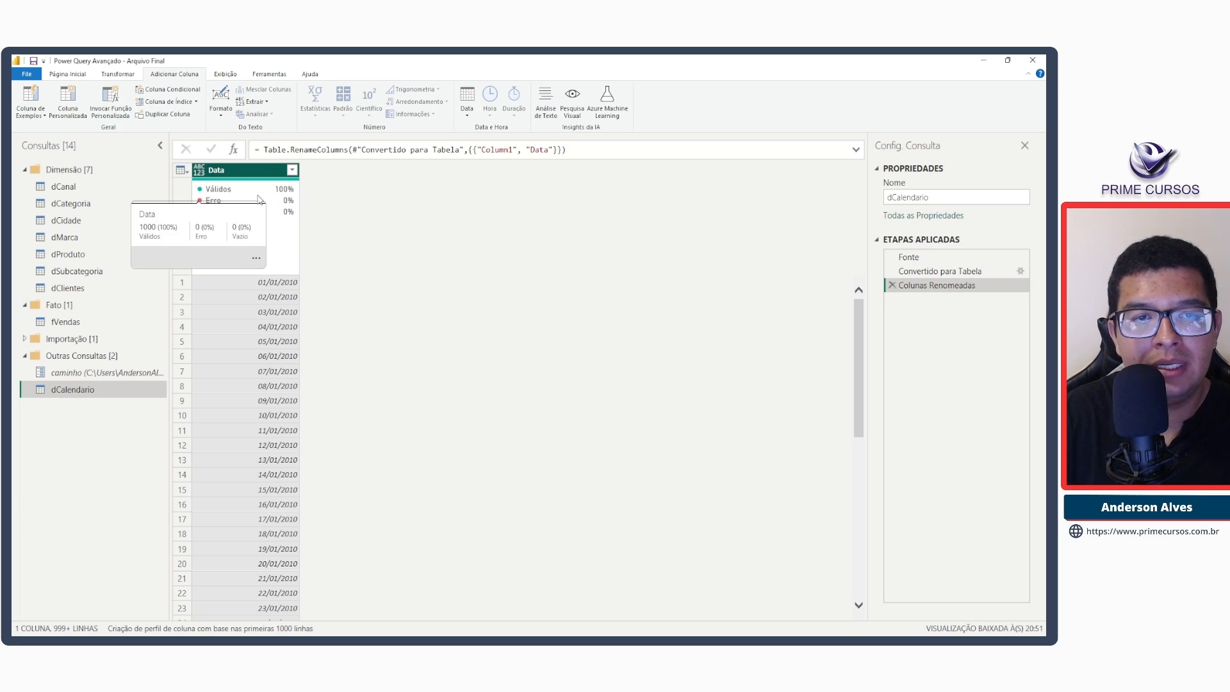
# Change the Data column's type to Data in the dCalendario table.
pyautogui.click(200, 172)
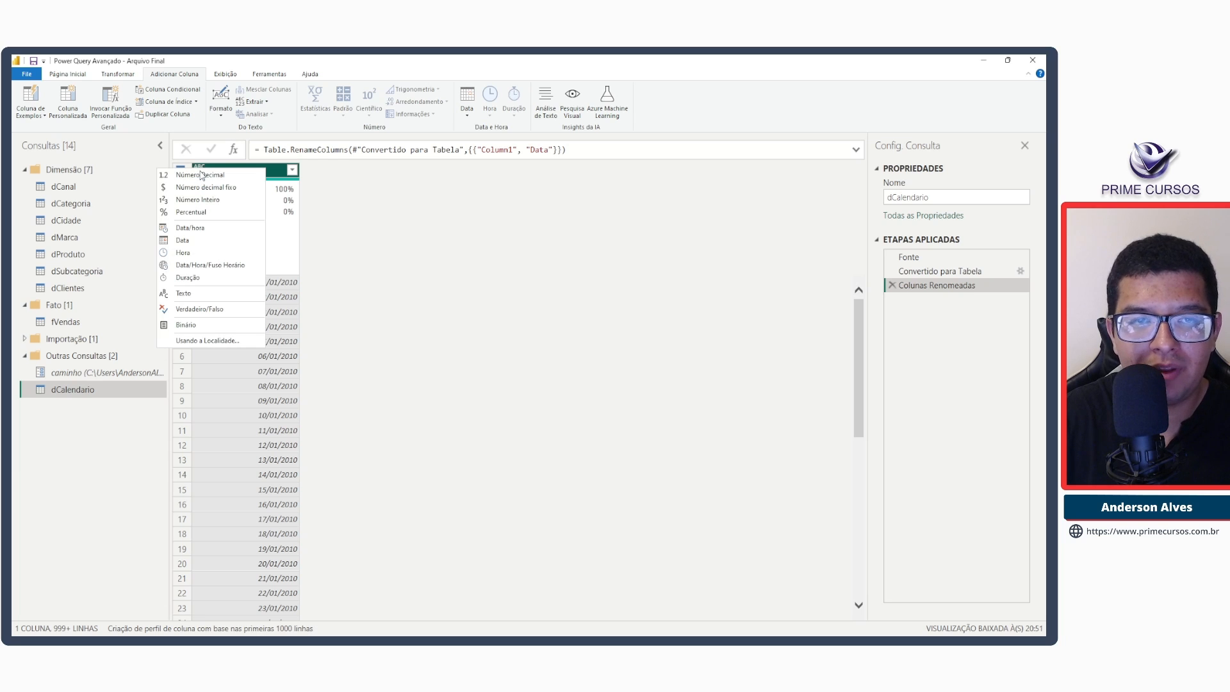
pyautogui.click(192, 242)
pyautogui.moveTo(209, 203)
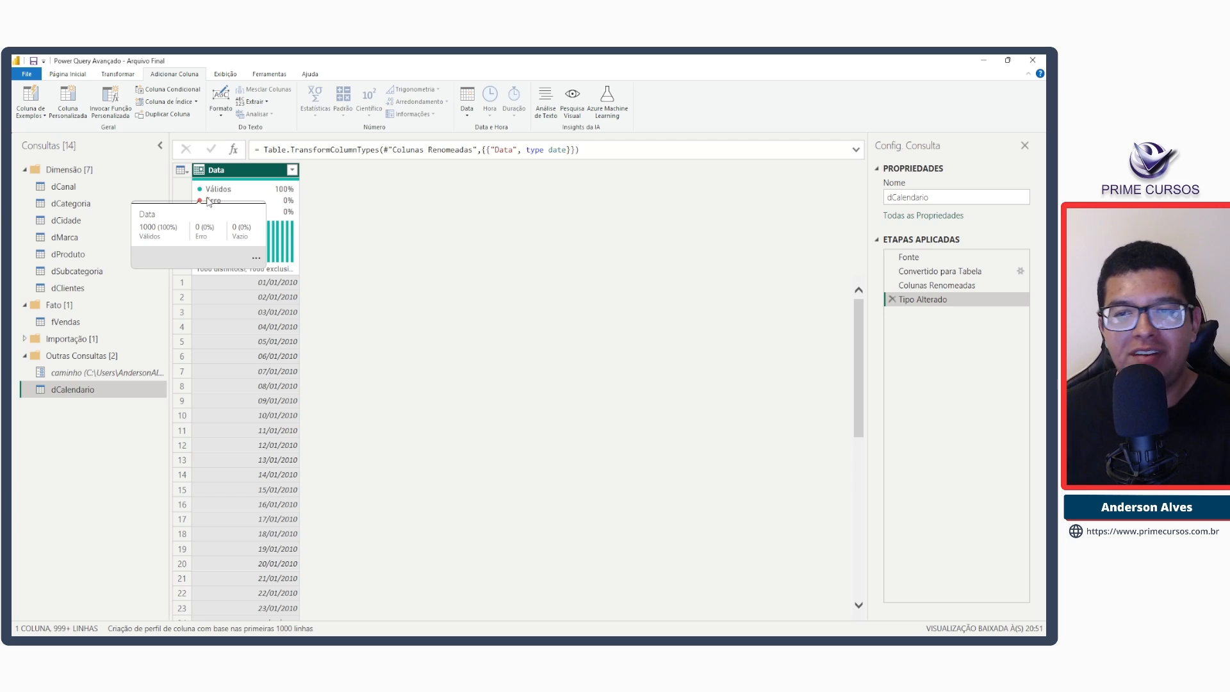
# Remove the Tipo Alterado step from dCalendario and add an Ano column extracted from the untyped Data column.
pyautogui.click(893, 301)
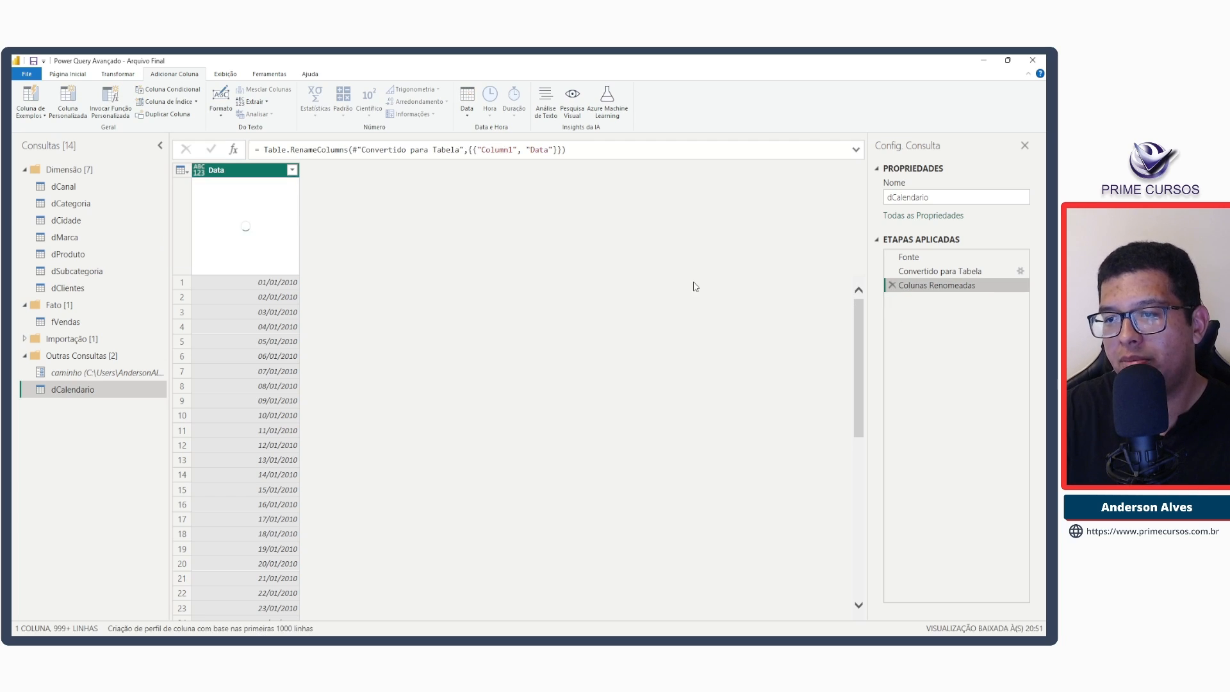
pyautogui.click(468, 114)
pyautogui.moveTo(489, 165)
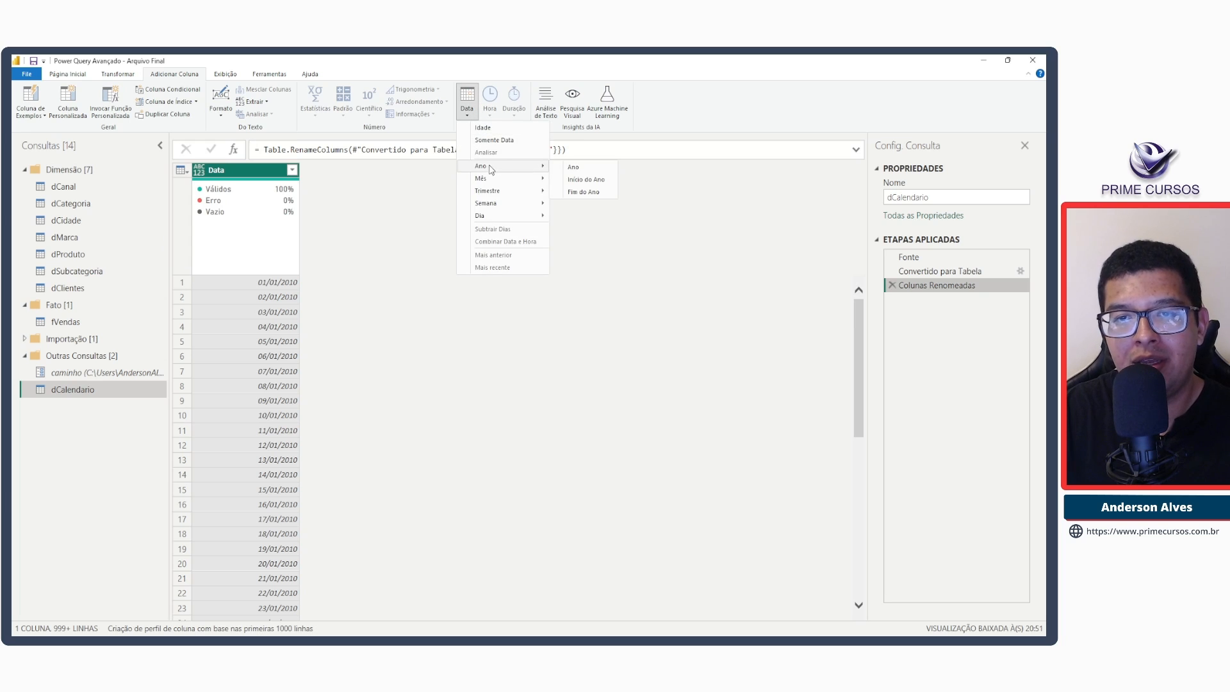
pyautogui.click(583, 168)
# Add a Dia column with the day number extracted from the Data column.
pyautogui.click(260, 174)
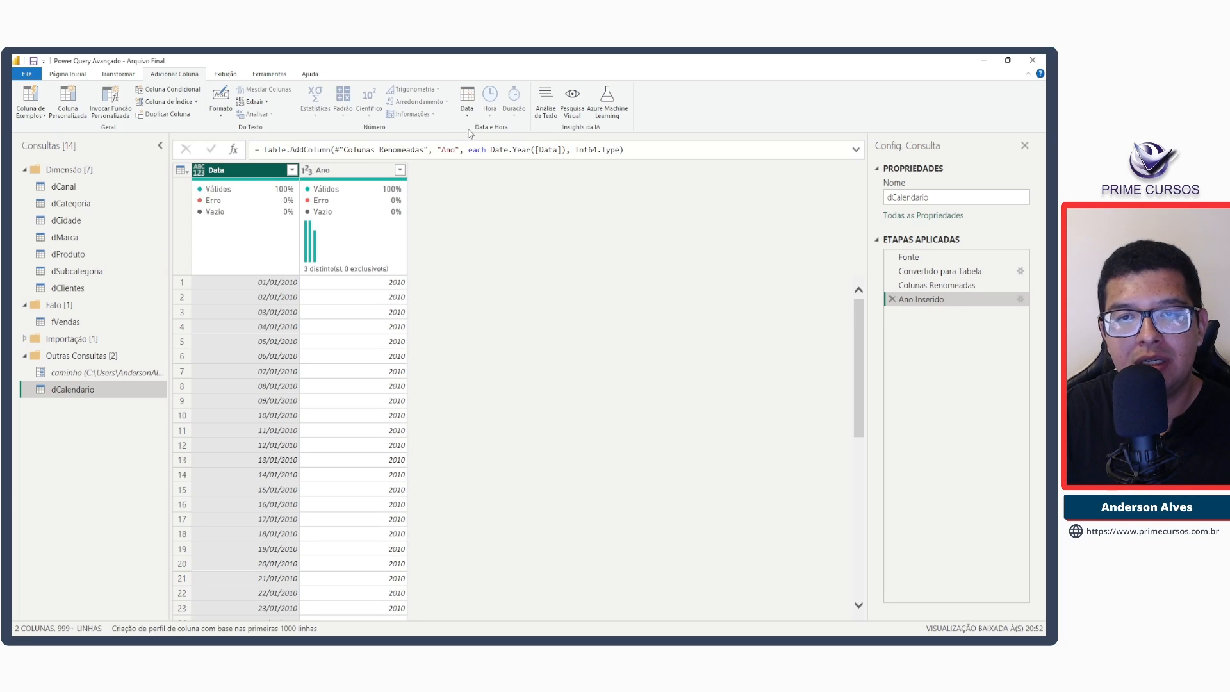
pyautogui.click(467, 99)
pyautogui.moveTo(500, 217)
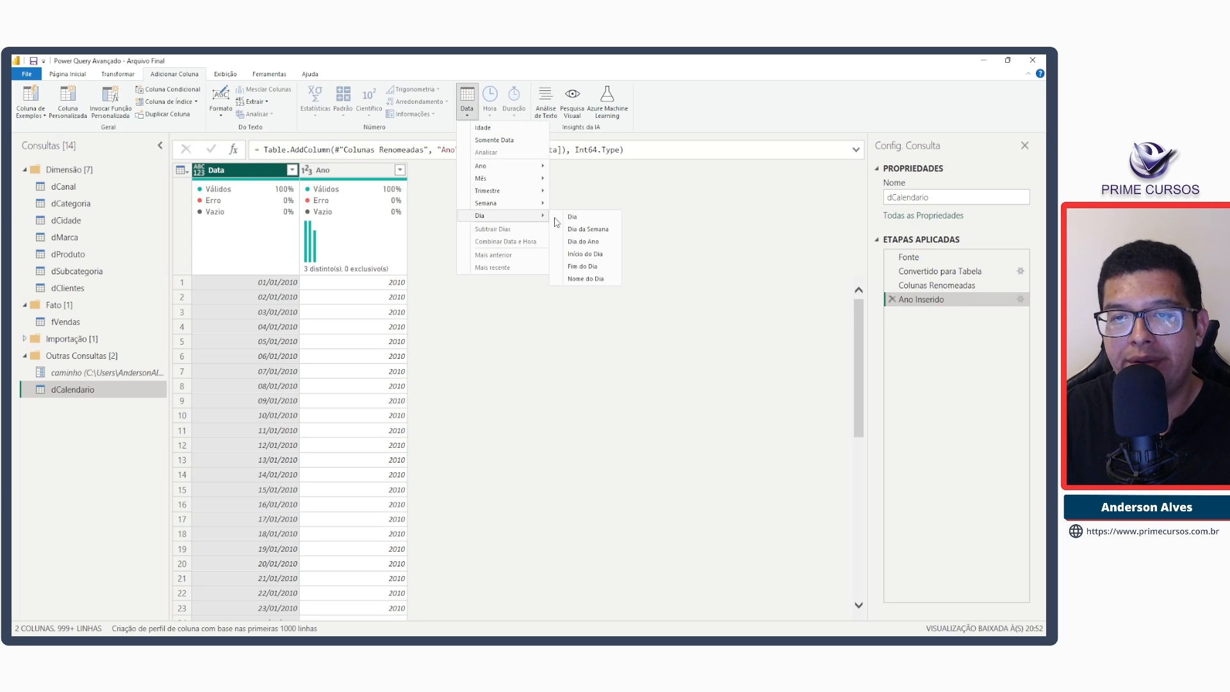
pyautogui.click(571, 218)
# Detect the data types of all dCalendario columns automatically.
pyautogui.click(244, 172)
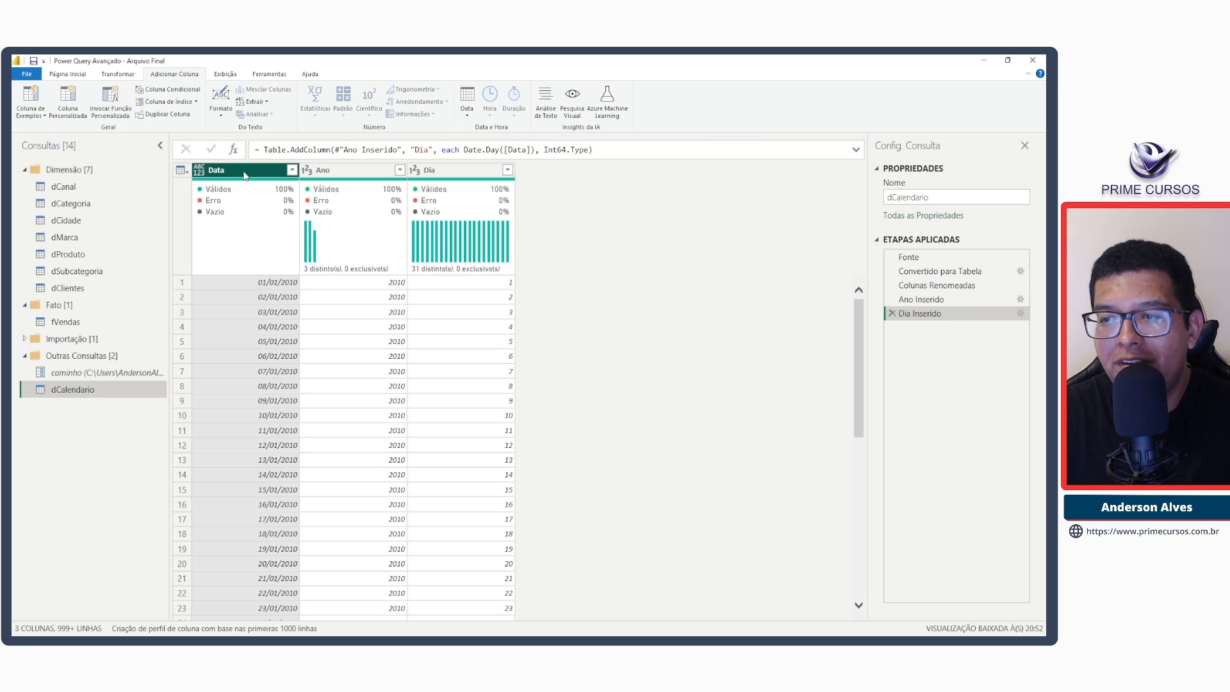
pyautogui.hotkey('ctrl', 'a')
pyautogui.click(90, 75)
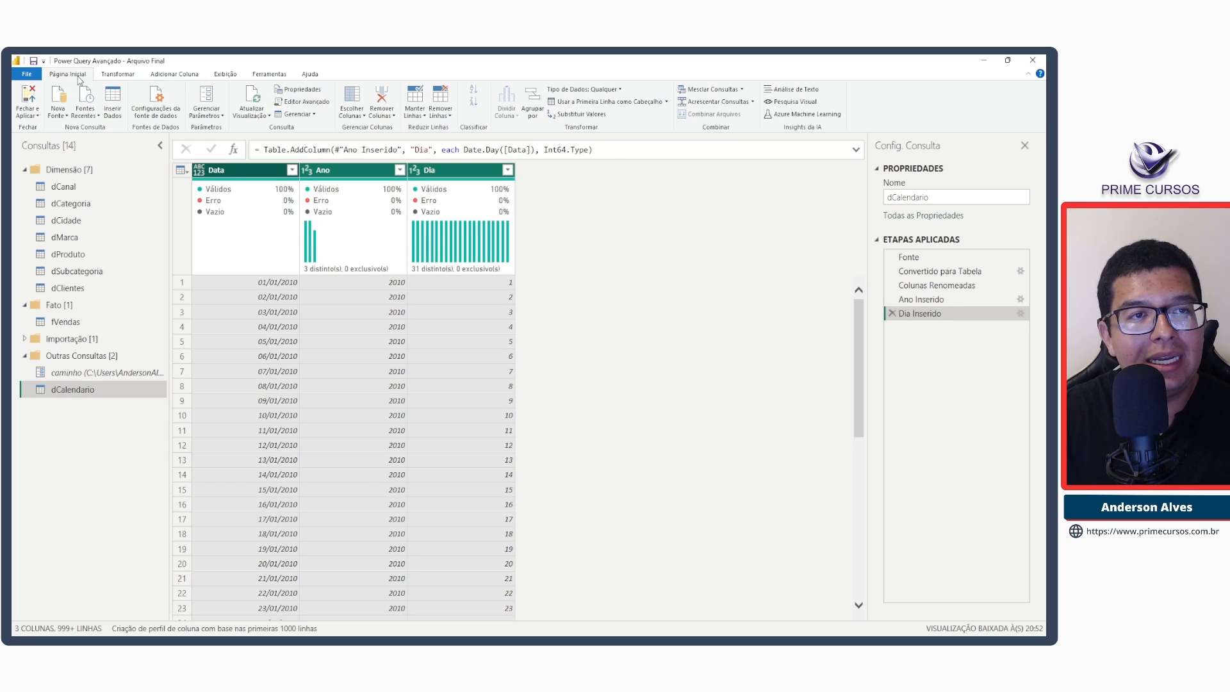
pyautogui.click(135, 76)
pyautogui.click(200, 104)
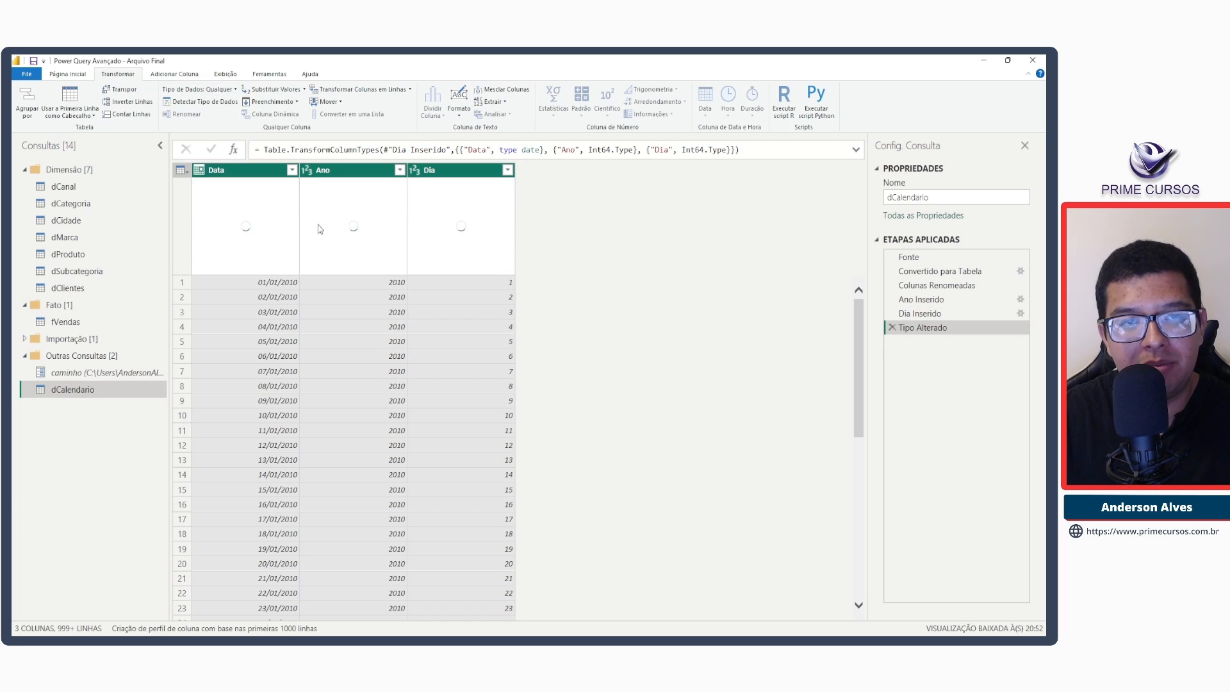
# Remove the Tipo Alterado, Dia Inserido and Ano Inserido steps from dCalendario.
pyautogui.click(891, 327)
pyautogui.click(891, 313)
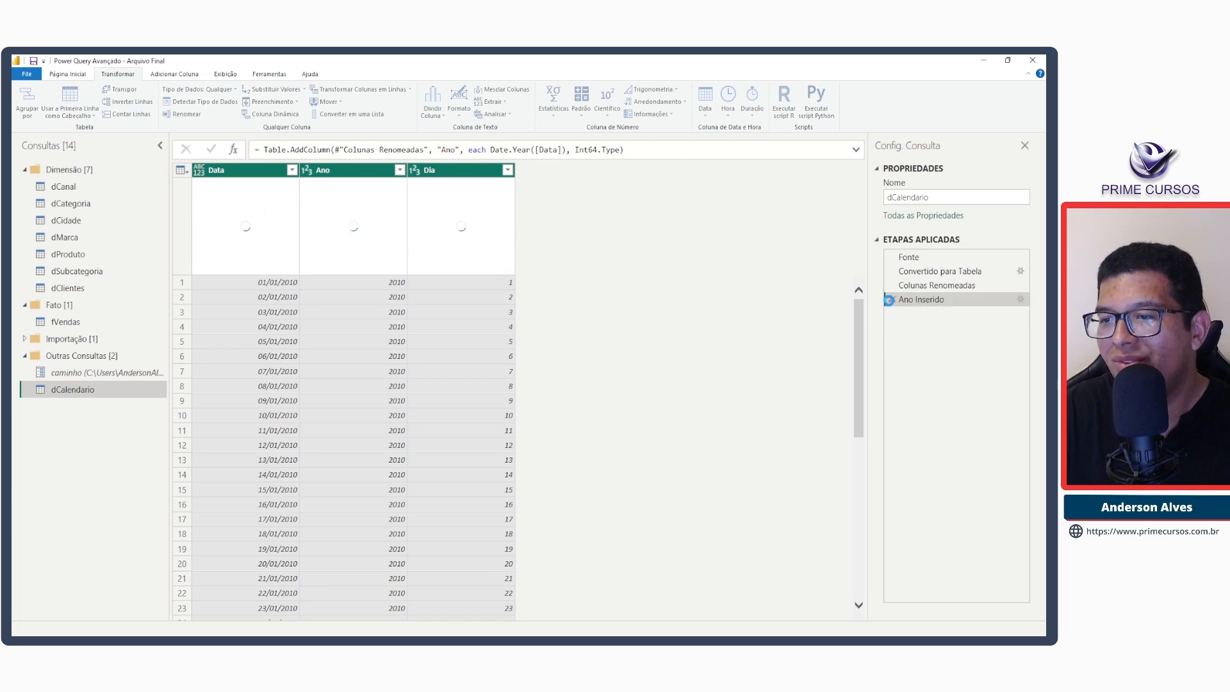
pyautogui.click(892, 299)
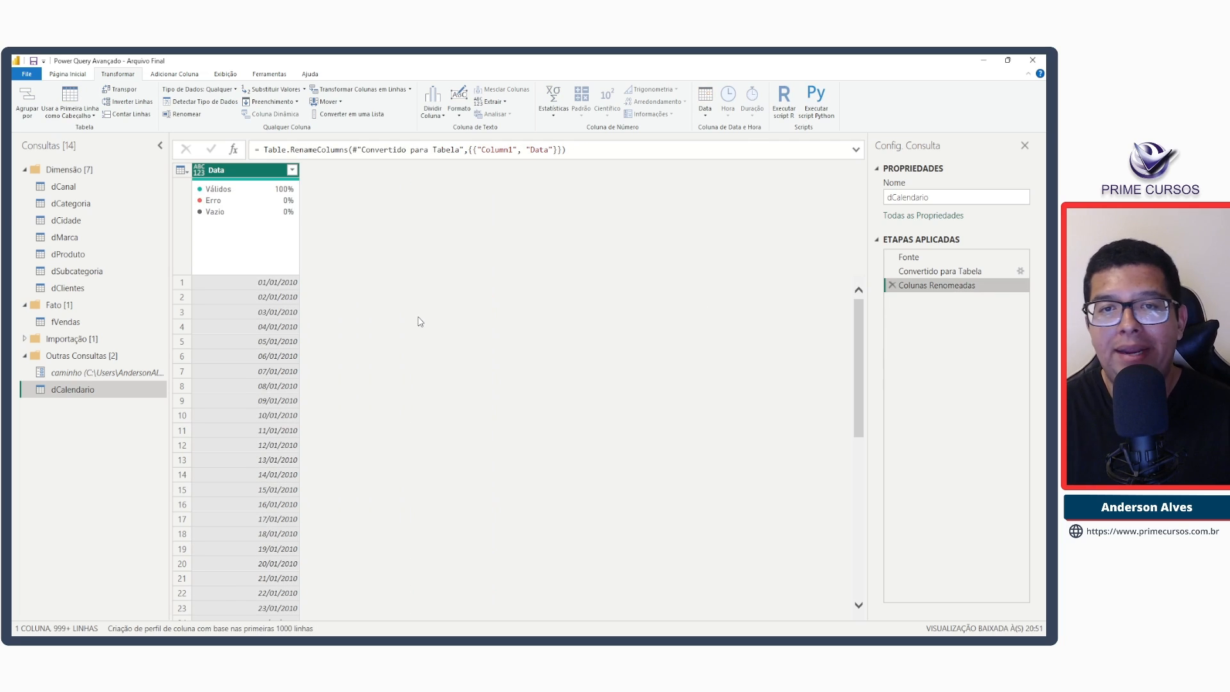
# Set the Data column's type to Data directly after the Colunas Renomeadas step.
pyautogui.click(196, 174)
pyautogui.click(204, 237)
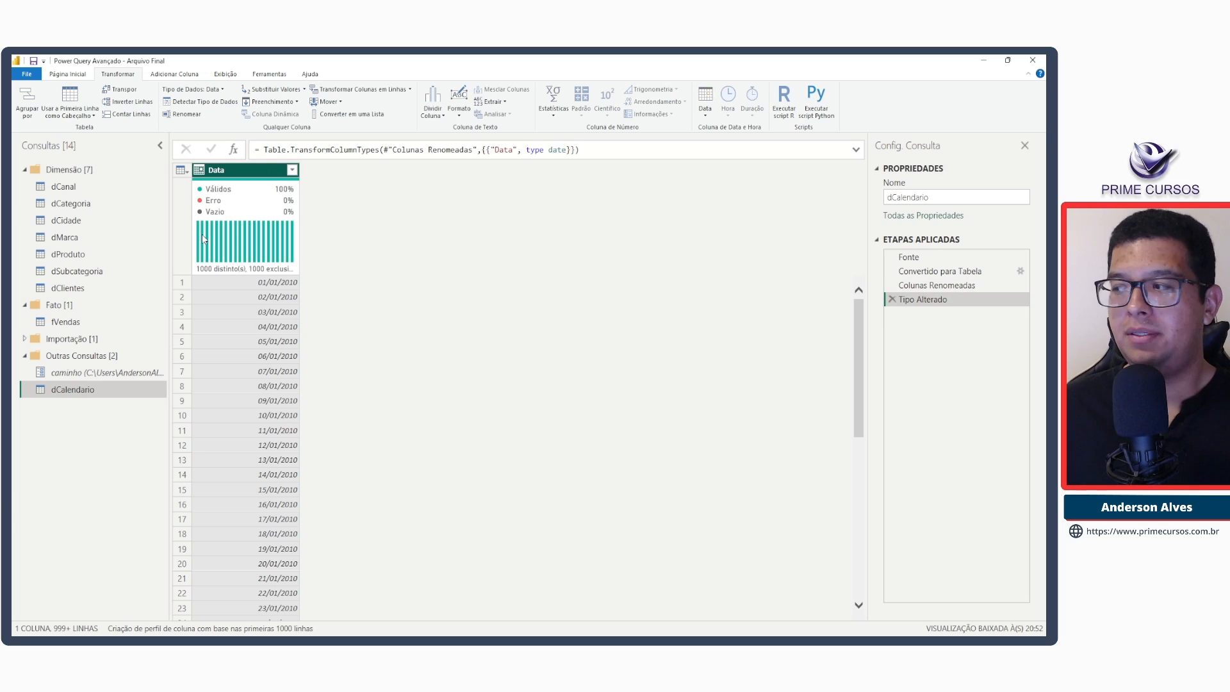
pyautogui.moveTo(203, 238)
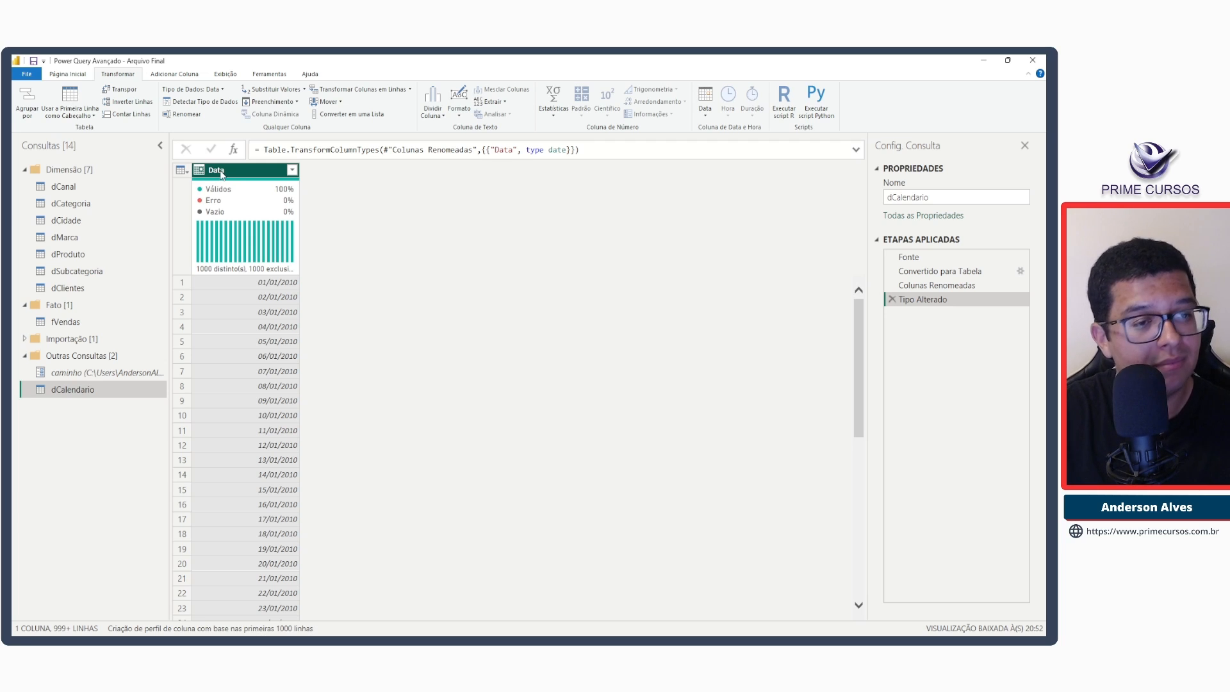
# Move the dCalendario query to the top of the Dimensão group and place dClientes directly below dCidade.
pyautogui.moveTo(70, 393)
pyautogui.mouseDown()
pyautogui.moveTo(84, 202)
pyautogui.moveTo(90, 222)
pyautogui.moveTo(96, 182)
pyautogui.moveTo(74, 393)
pyautogui.mouseUp()
pyautogui.rightClick(73, 393)
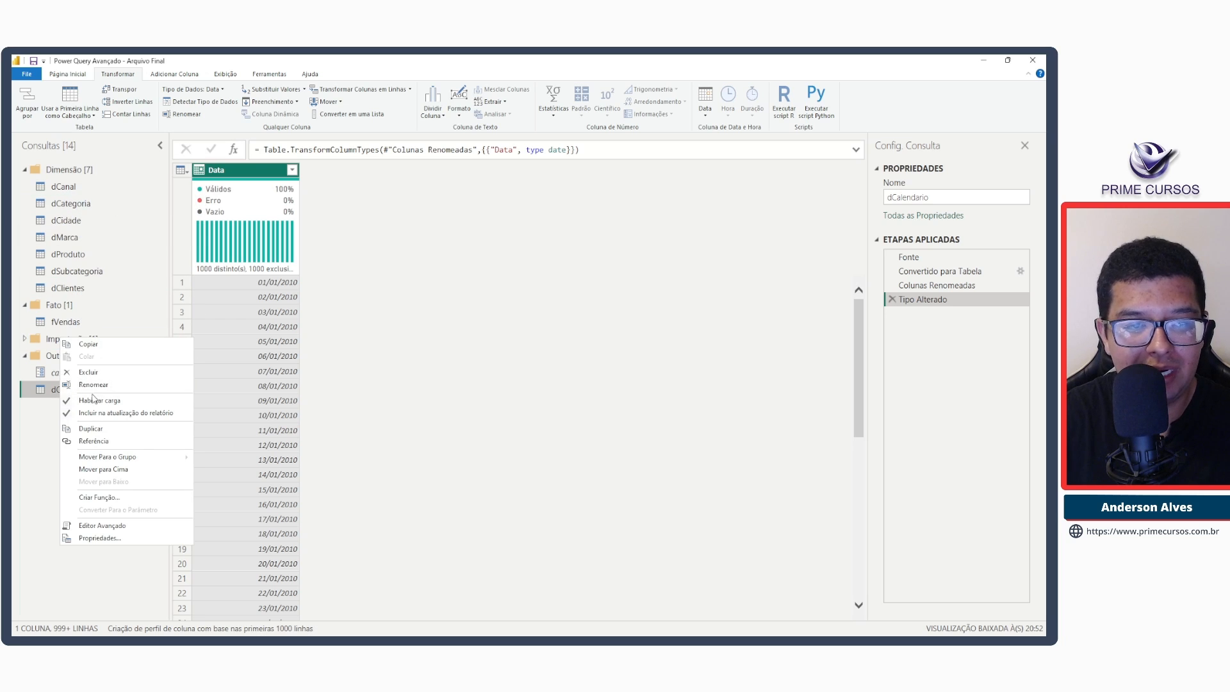
pyautogui.moveTo(142, 459)
pyautogui.click(244, 477)
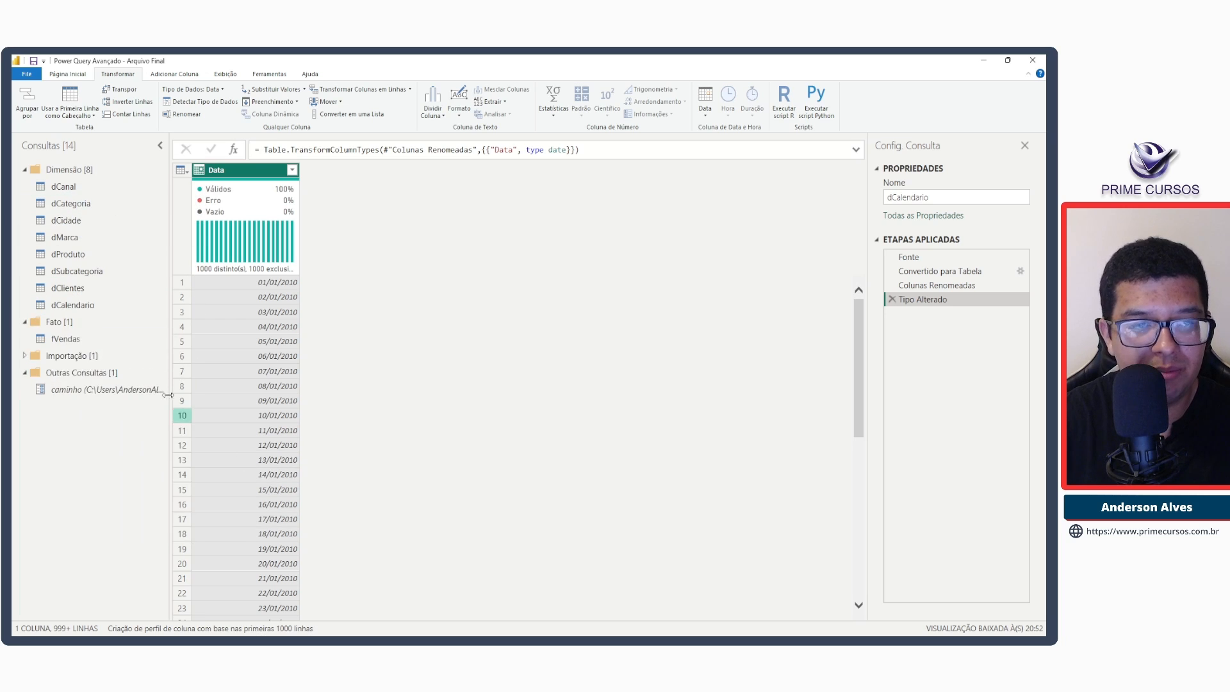
pyautogui.moveTo(84, 306); pyautogui.dragTo(105, 182)
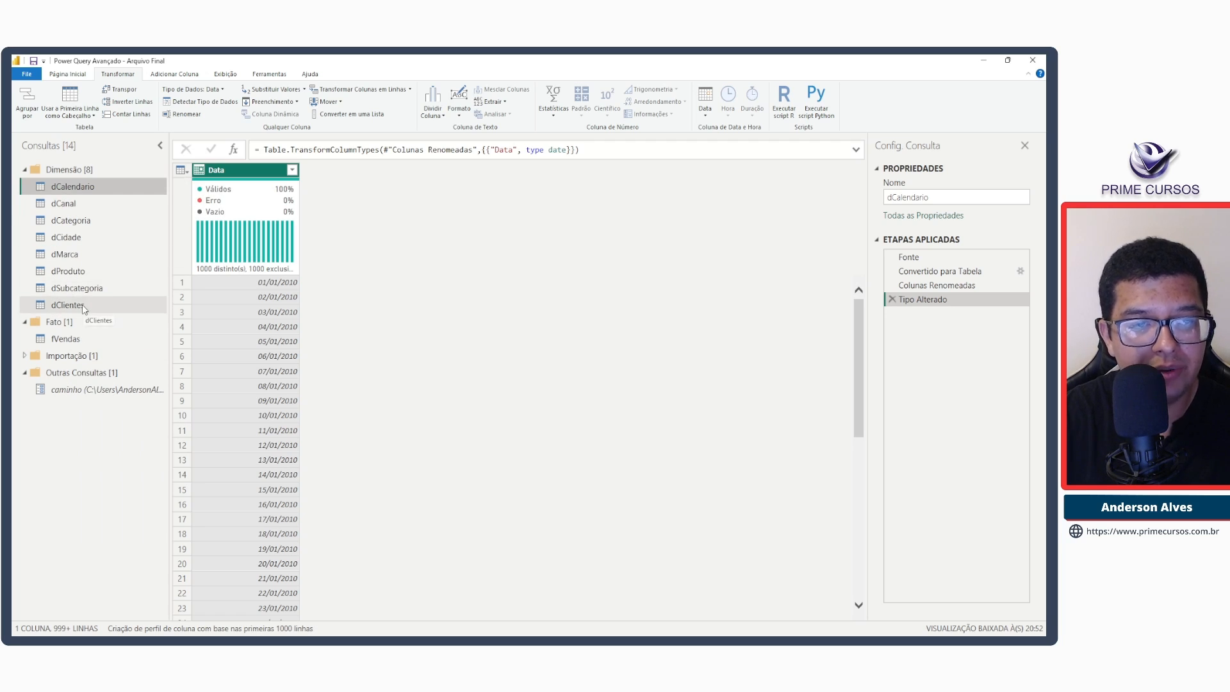
pyautogui.moveTo(82, 305); pyautogui.dragTo(134, 249)
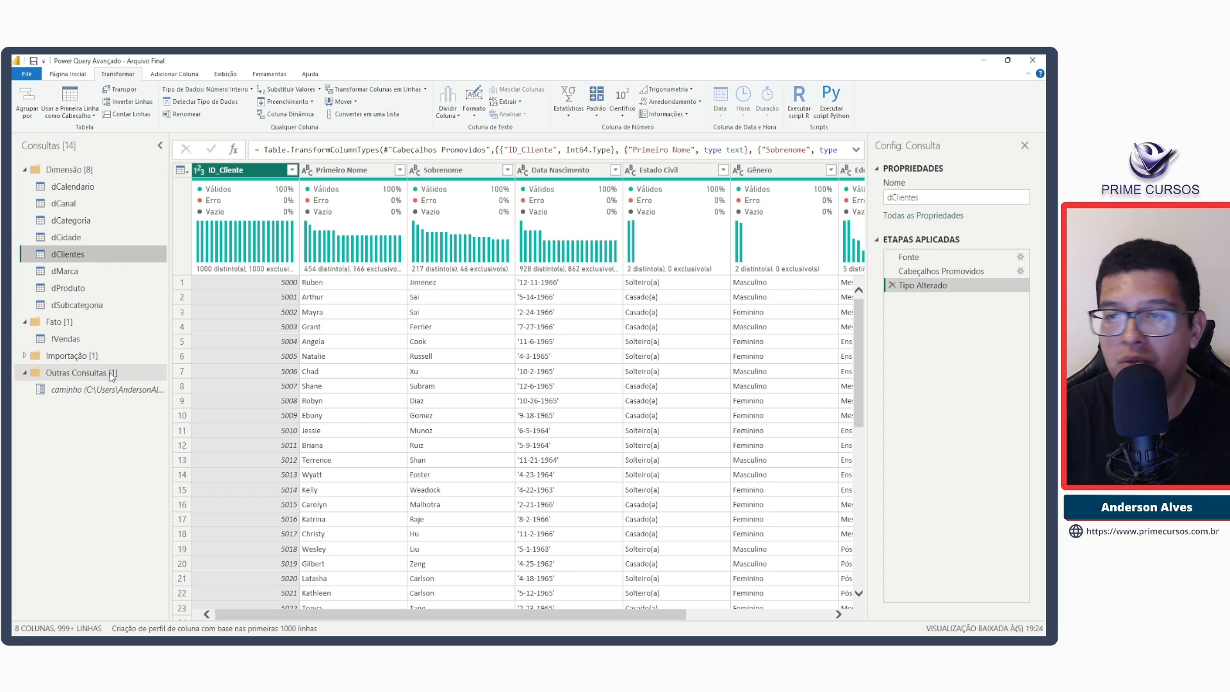
# Add an Ano column to dCalendario, extracted from the Data column.
pyautogui.click(77, 186)
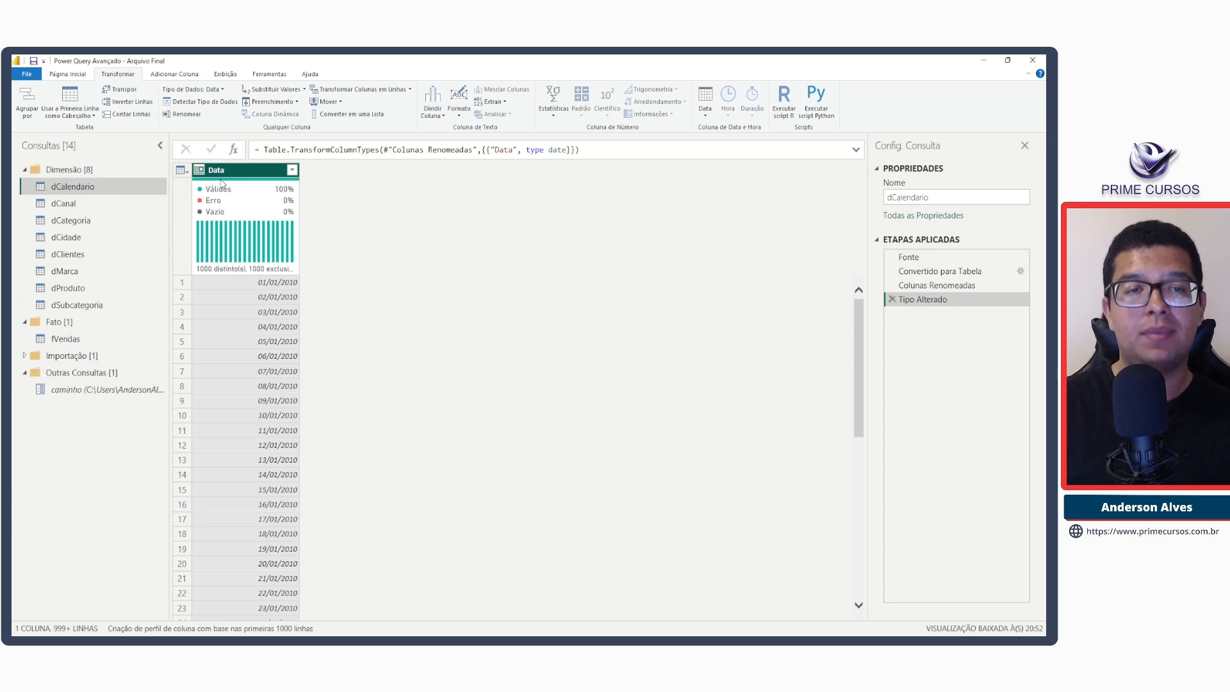
pyautogui.moveTo(224, 183)
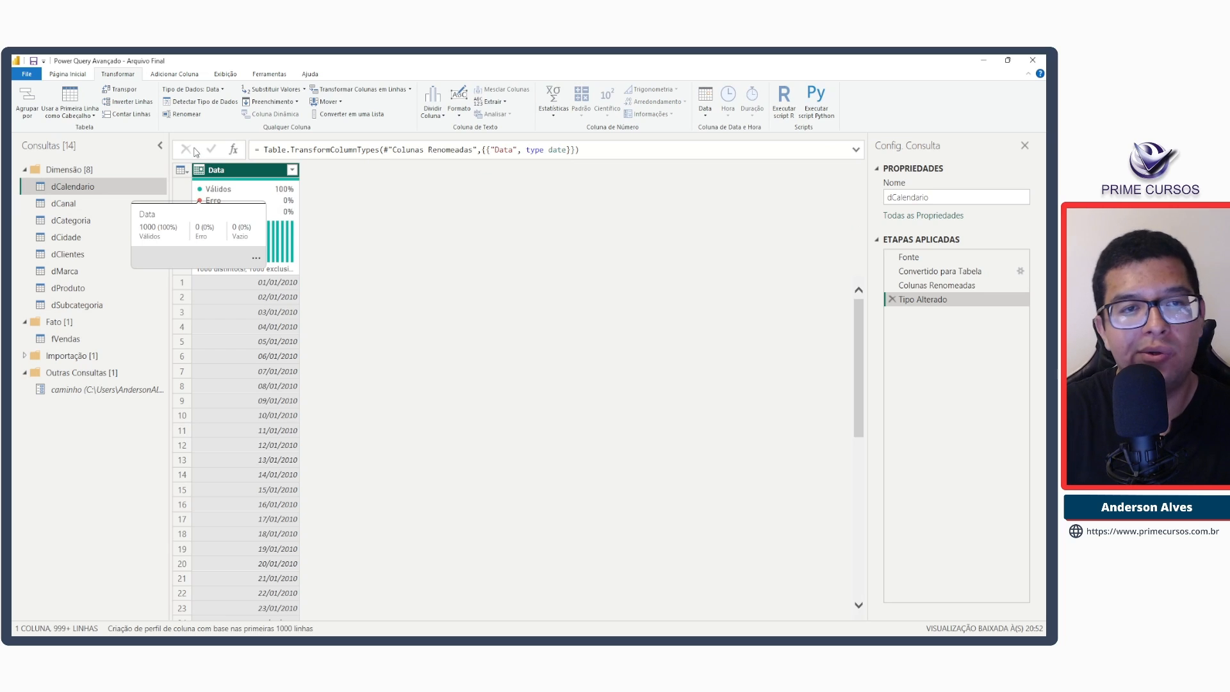
pyautogui.click(177, 74)
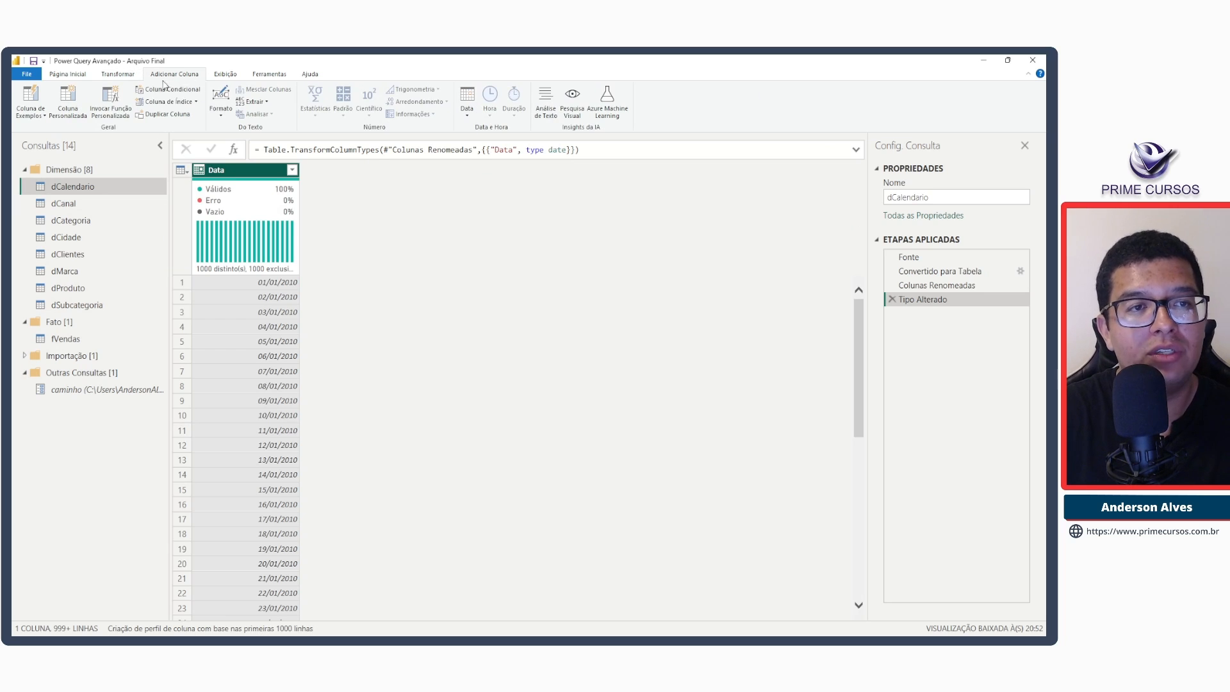
pyautogui.click(469, 116)
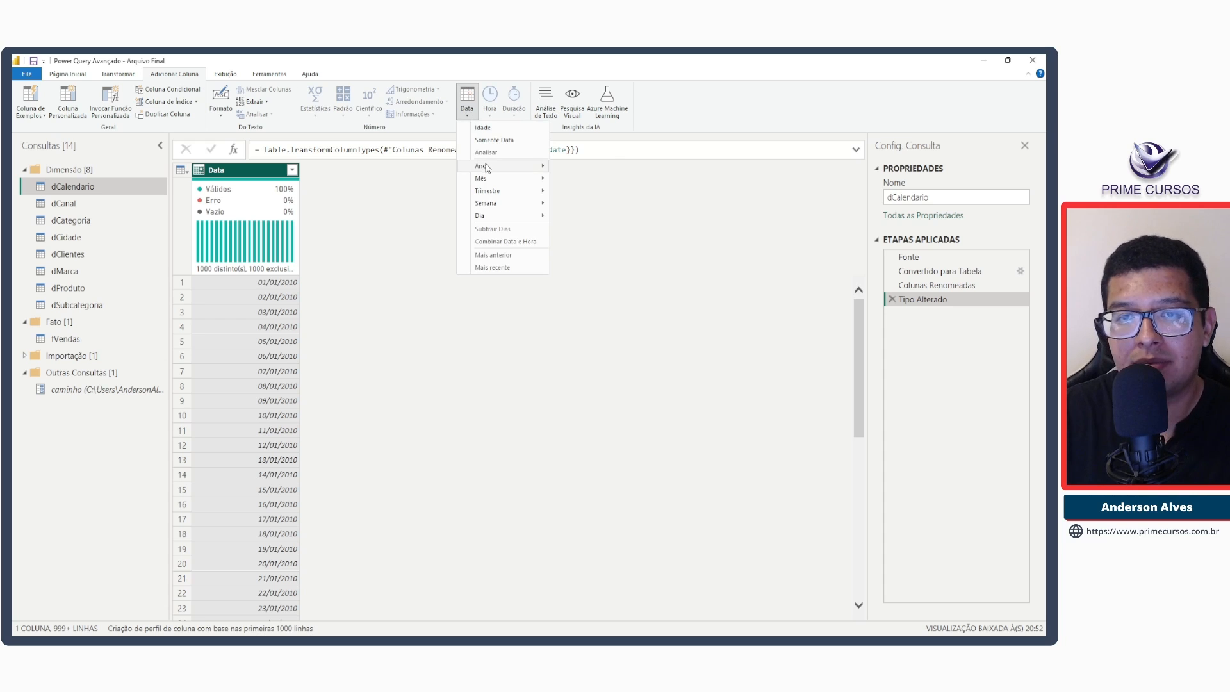
pyautogui.moveTo(489, 168)
pyautogui.click(576, 168)
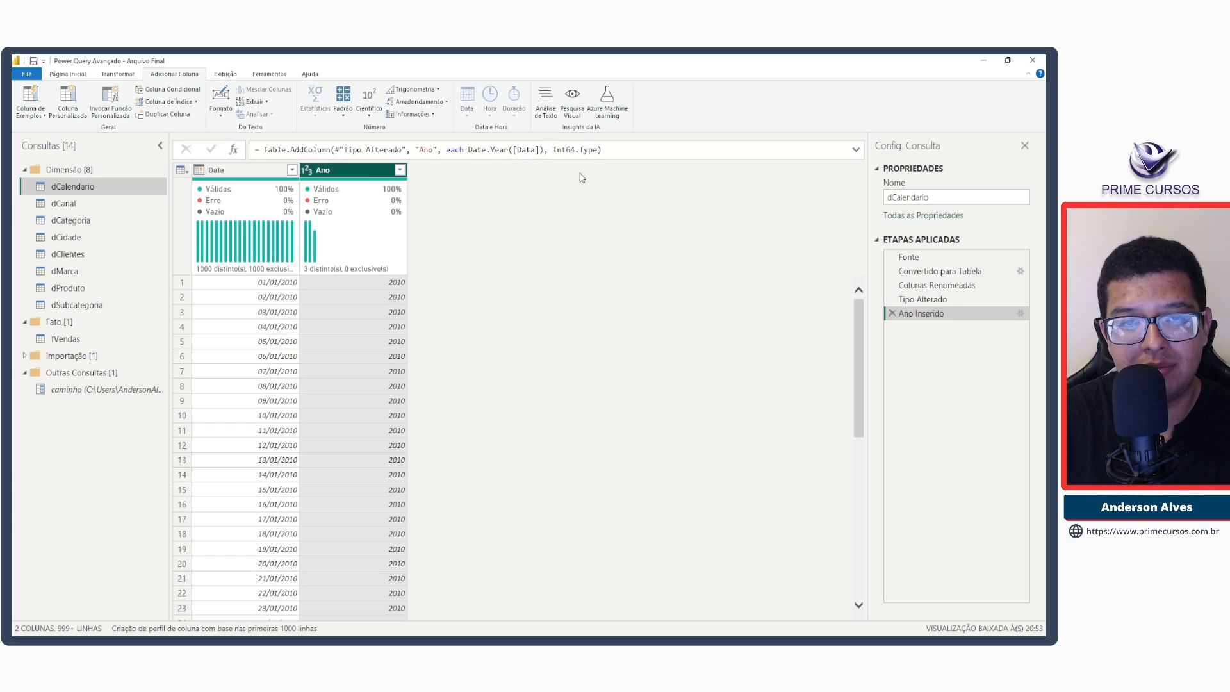
# Add a Mês column with the month number extracted from the Data column.
pyautogui.click(244, 171)
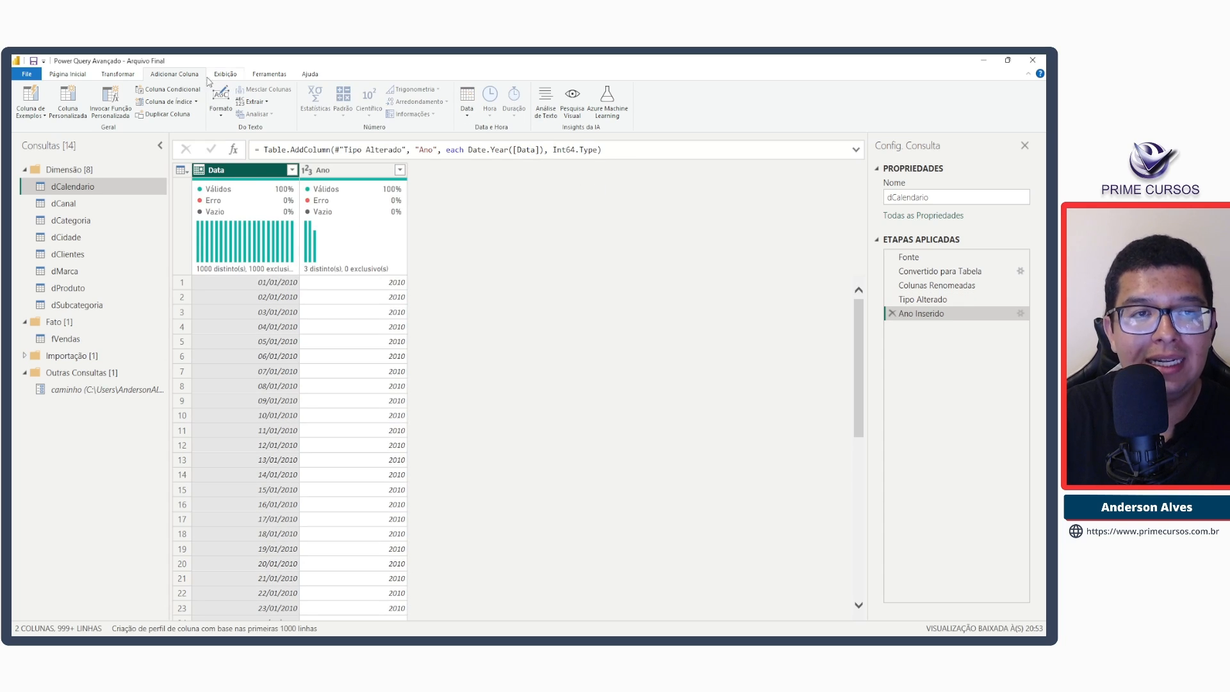
pyautogui.click(467, 108)
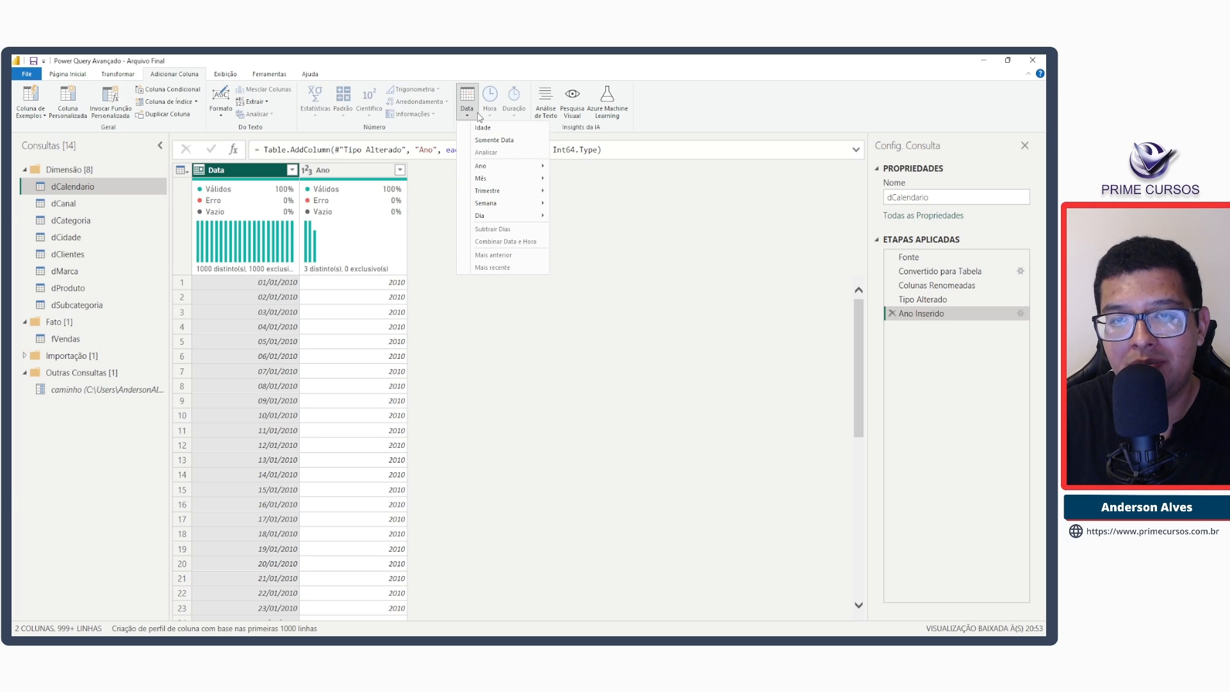
pyautogui.moveTo(510, 171)
pyautogui.click(574, 180)
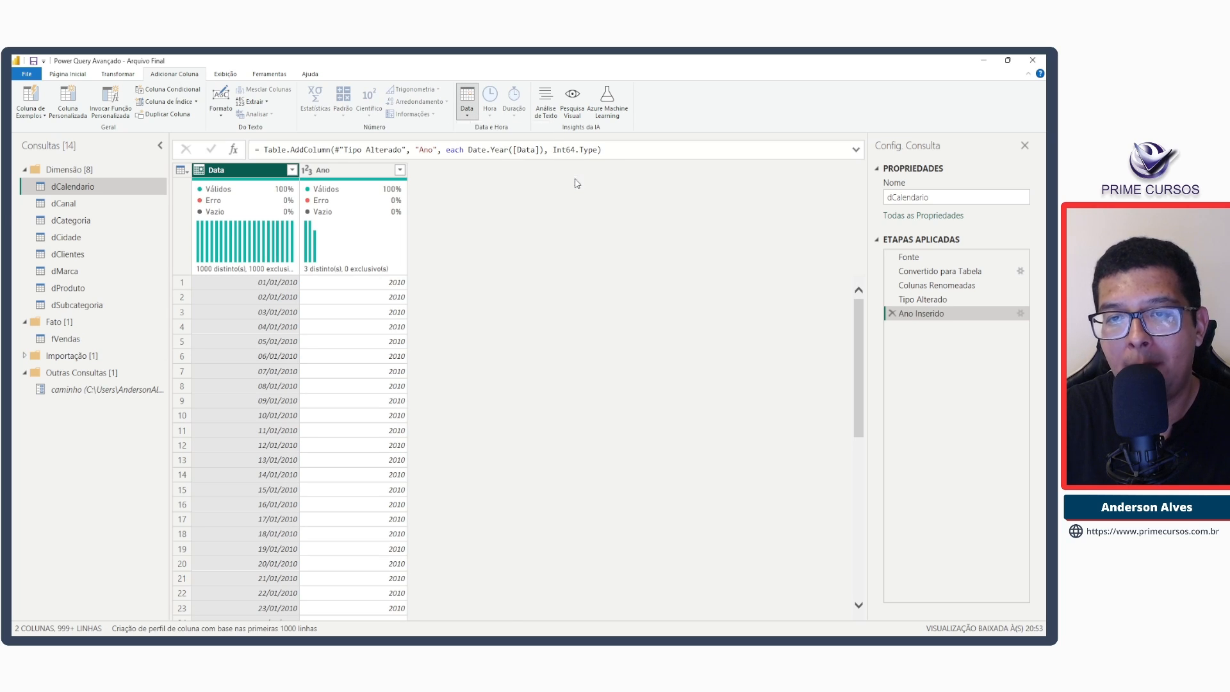
# Add a Nome do Mês column with the month name taken from the Data column.
pyautogui.click(244, 170)
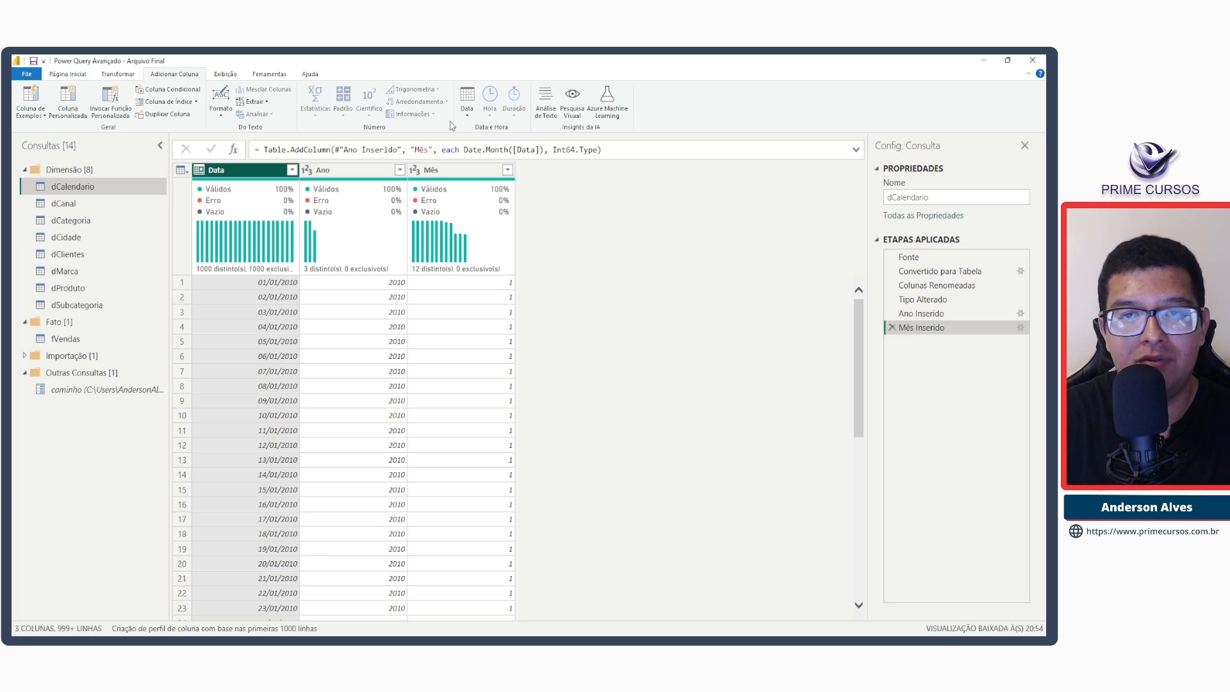
pyautogui.click(469, 109)
pyautogui.moveTo(506, 178)
pyautogui.click(575, 228)
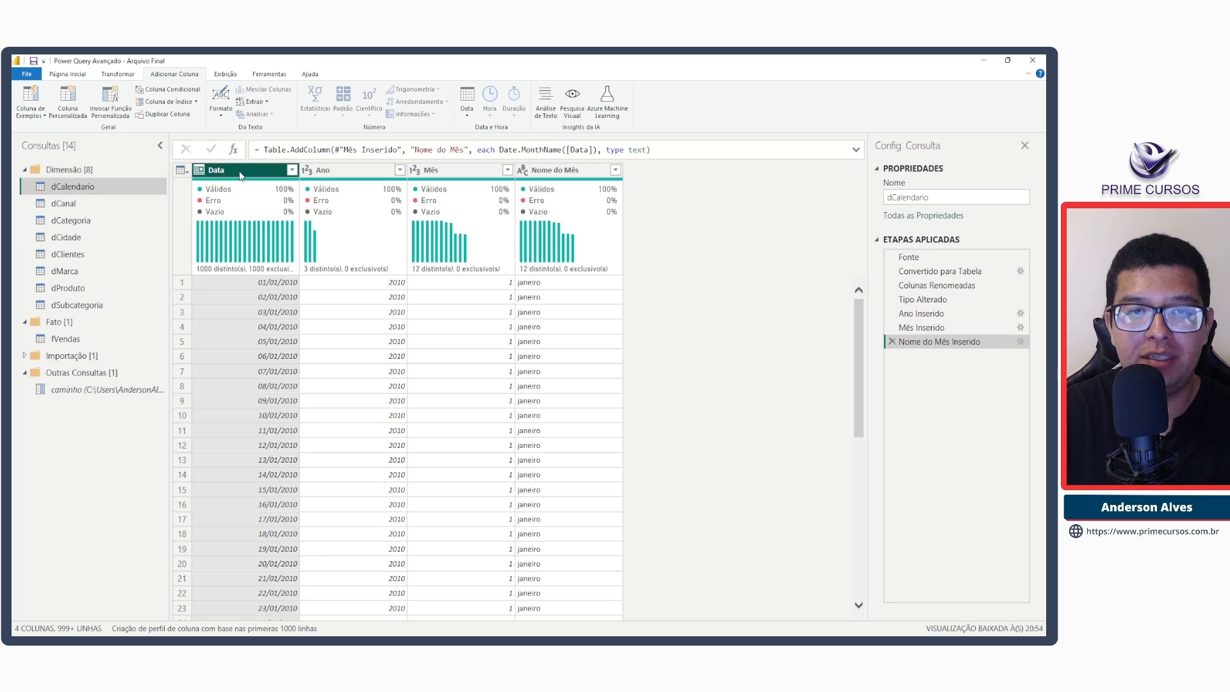
# Check the date-based columns offered for Data, including the Trimestre options, without adding one.
pyautogui.click(467, 103)
pyautogui.moveTo(506, 191)
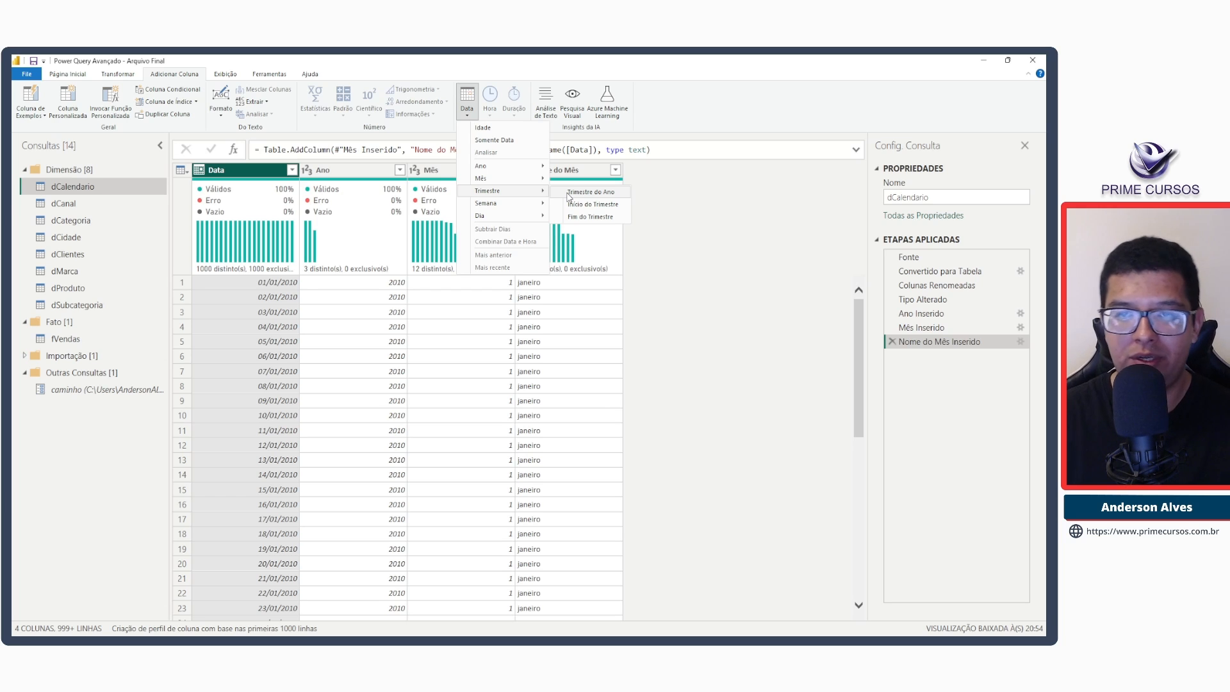
pyautogui.click(580, 174)
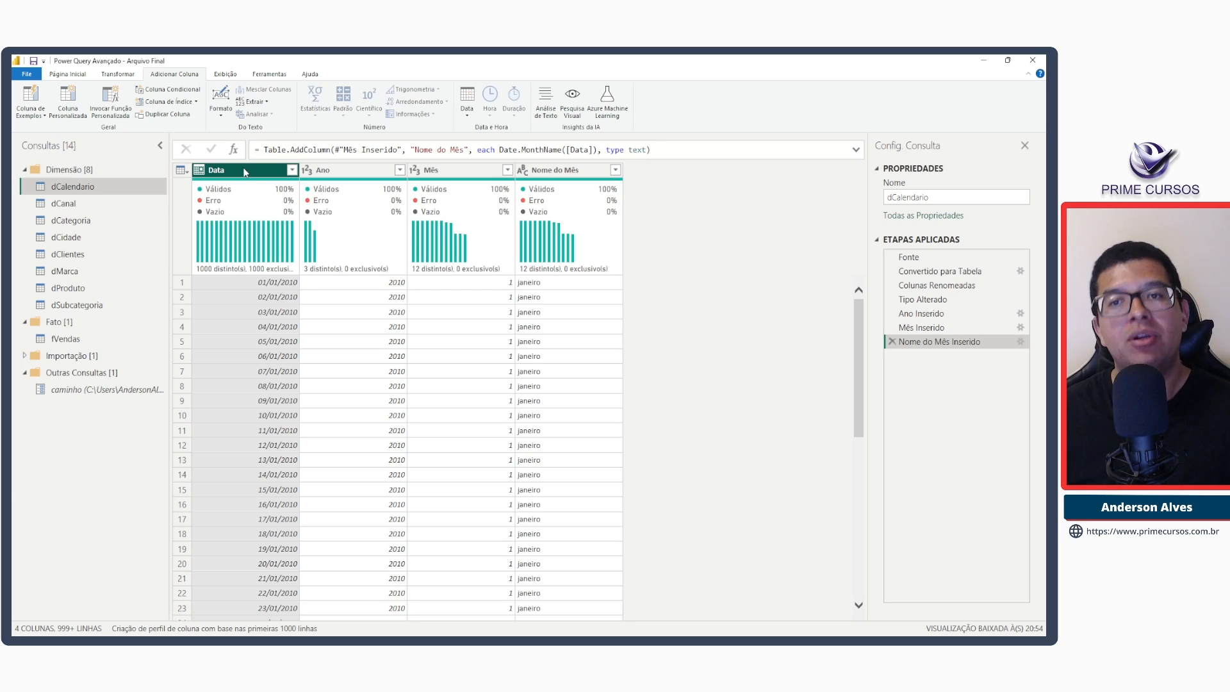
# Start a conditional column in dCalendario and review its name, column, operator, value and output settings.
pyautogui.moveTo(350, 238)
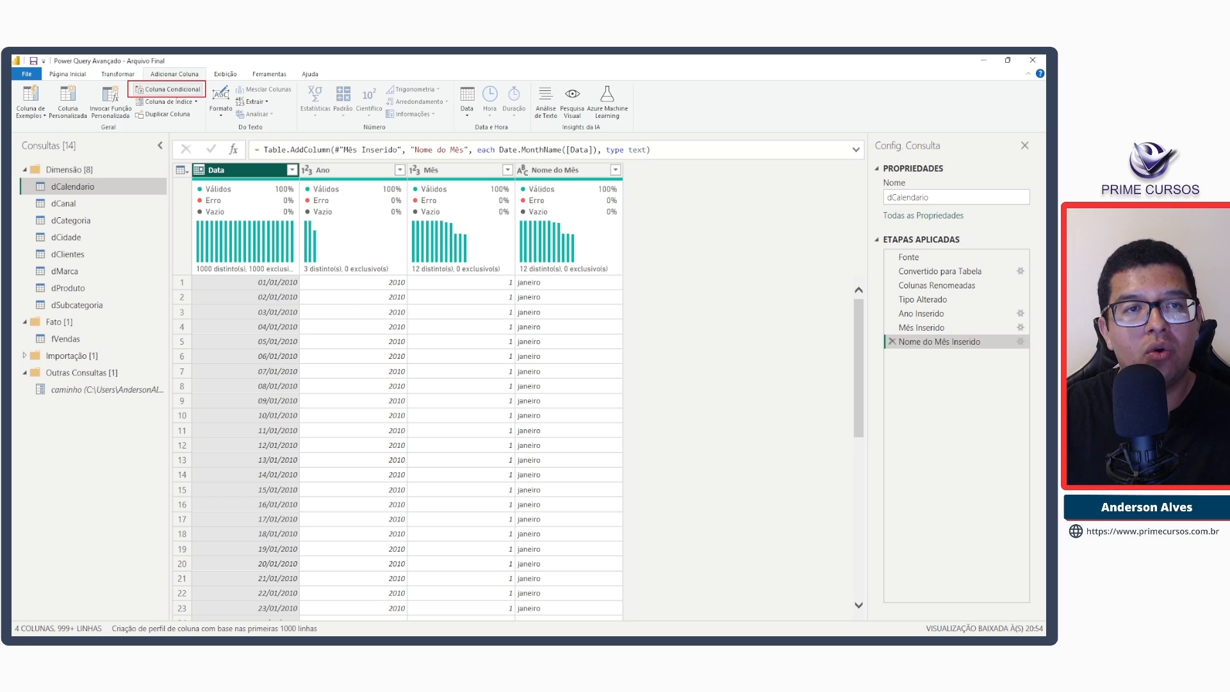
pyautogui.click(168, 90)
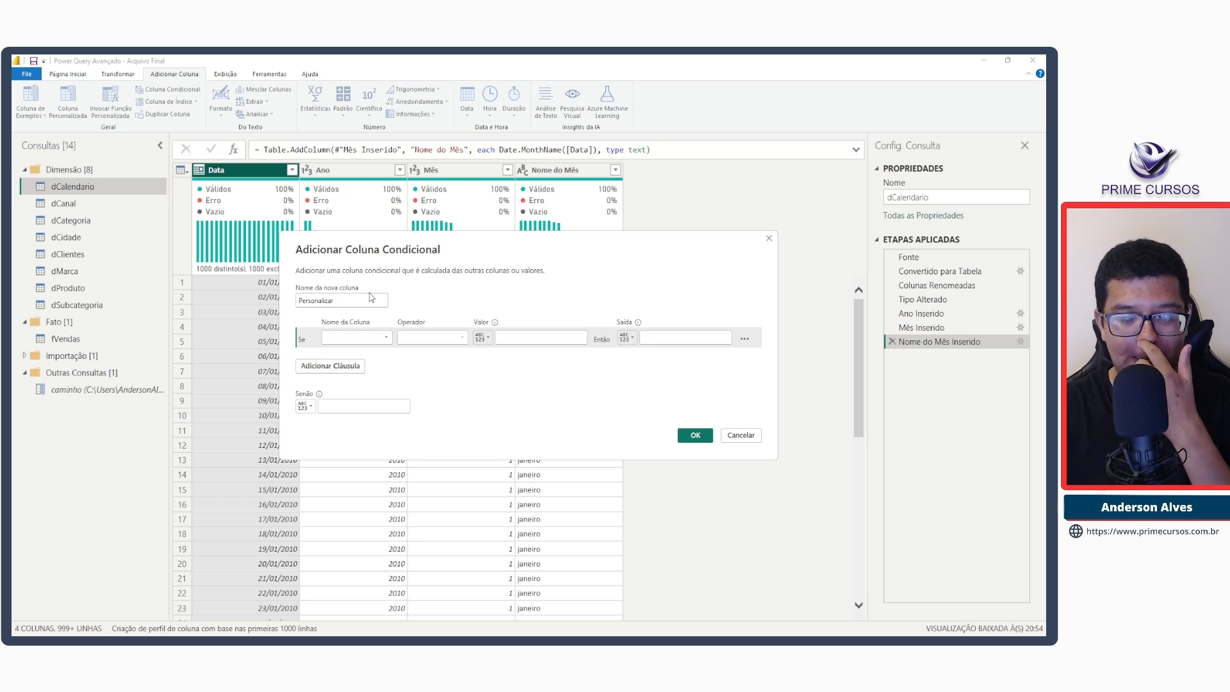
pyautogui.click(372, 295)
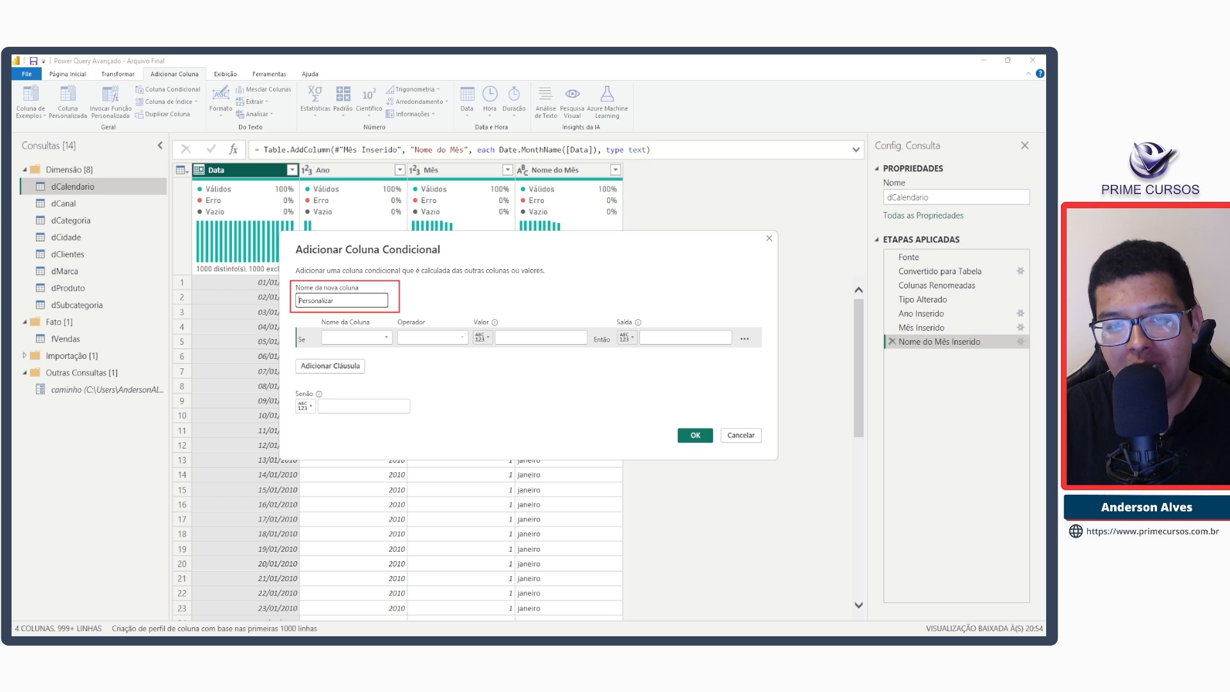
pyautogui.moveTo(296, 318)
pyautogui.mouseDown()
pyautogui.moveTo(419, 340)
pyautogui.moveTo(396, 348)
pyautogui.moveTo(468, 351)
pyautogui.mouseUp()
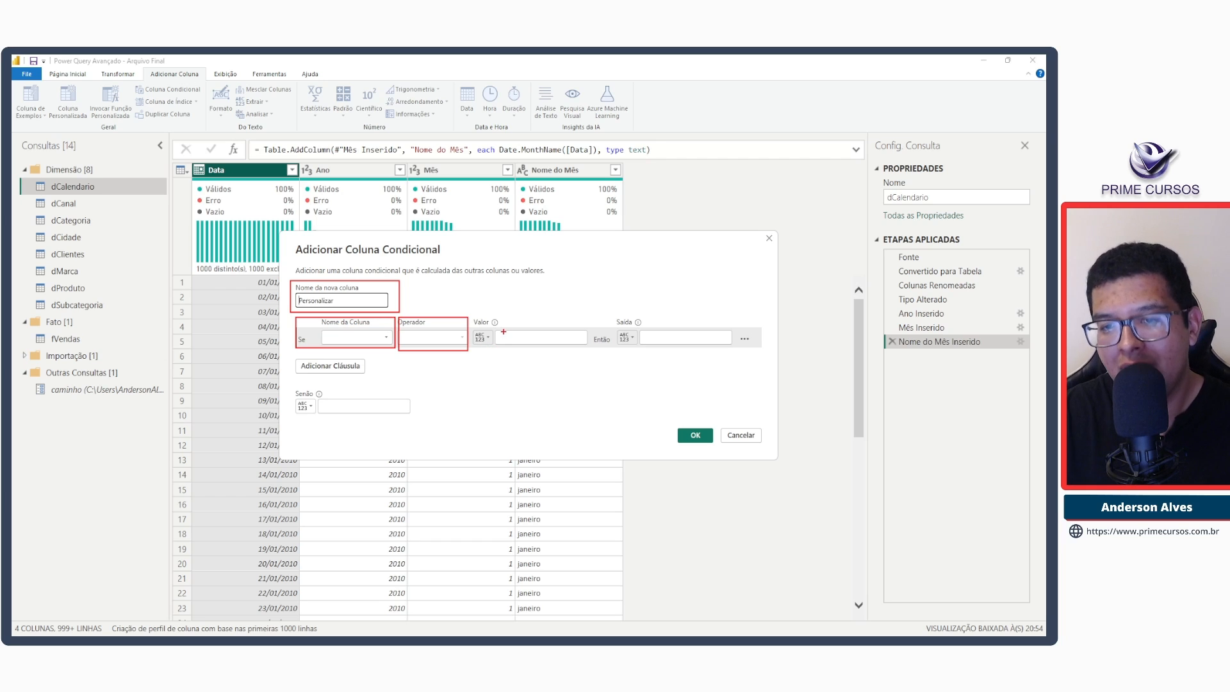
pyautogui.moveTo(499, 328)
pyautogui.mouseDown()
pyautogui.moveTo(588, 348)
pyautogui.moveTo(653, 334)
pyautogui.moveTo(734, 349)
pyautogui.mouseUp()
pyautogui.press('Escape')
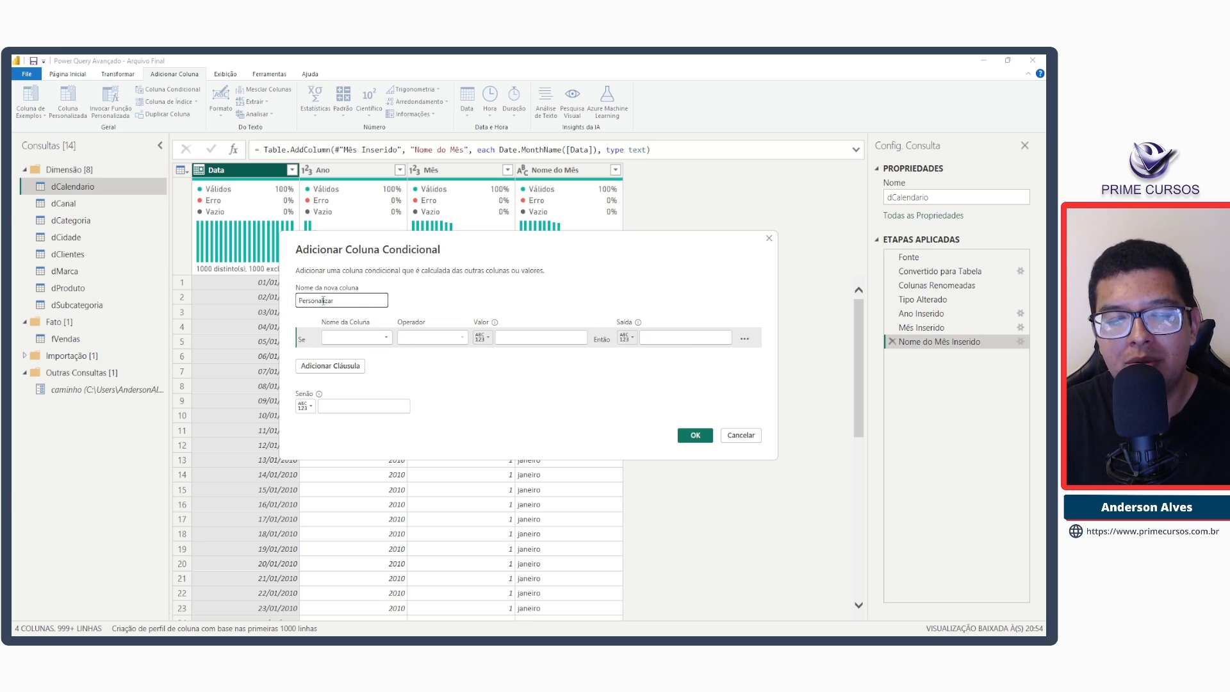
# Name the new conditional column Semestre.
pyautogui.doubleClick(323, 301)
pyautogui.write('Sesmtre')
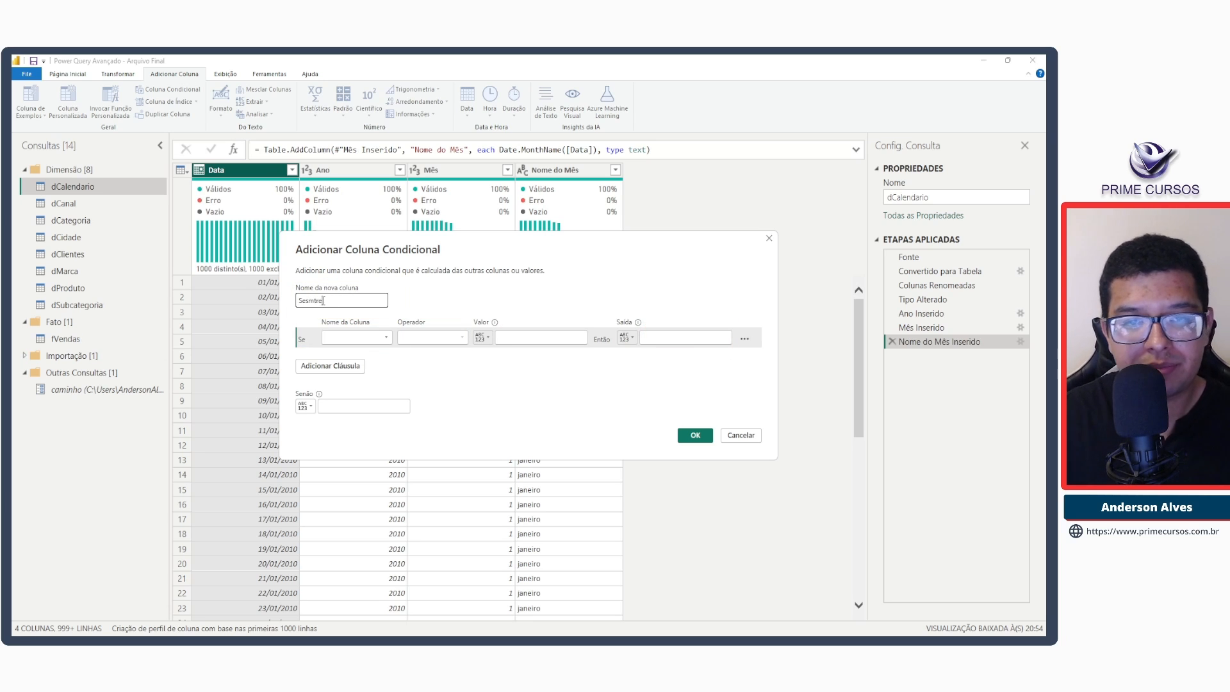
pyautogui.press('BackSpace')
pyautogui.press('BackSpace')
pyautogui.press('BackSpace')
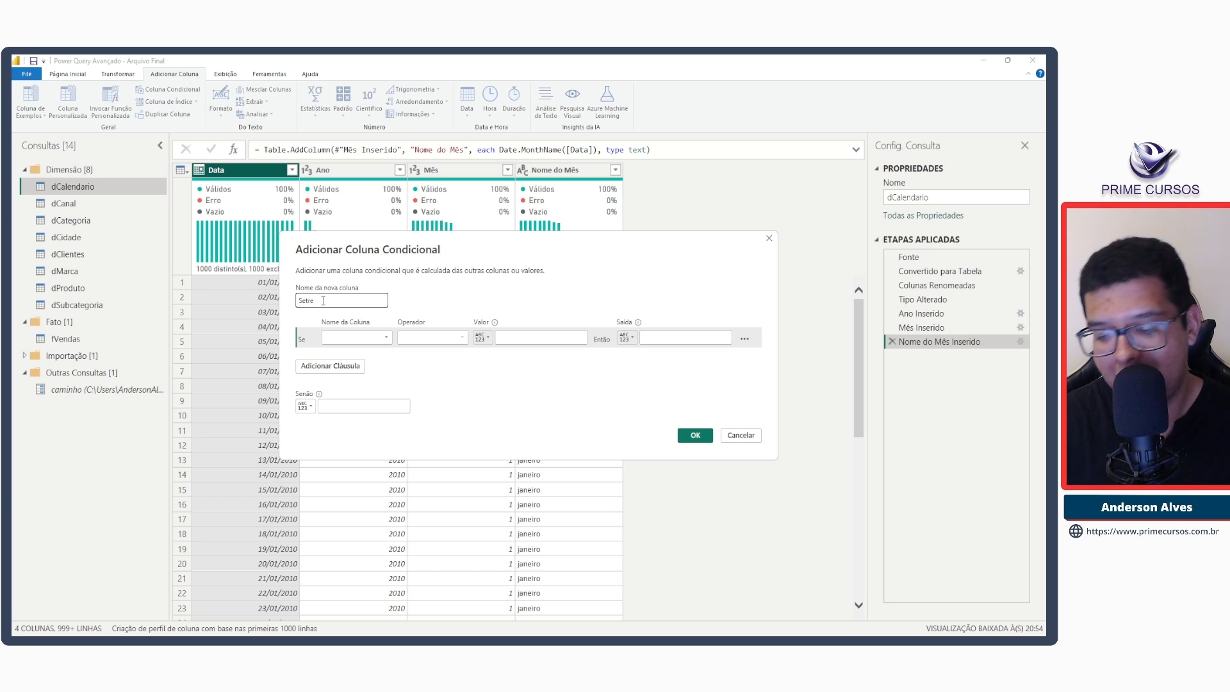
pyautogui.write('mes')
pyautogui.press('End')
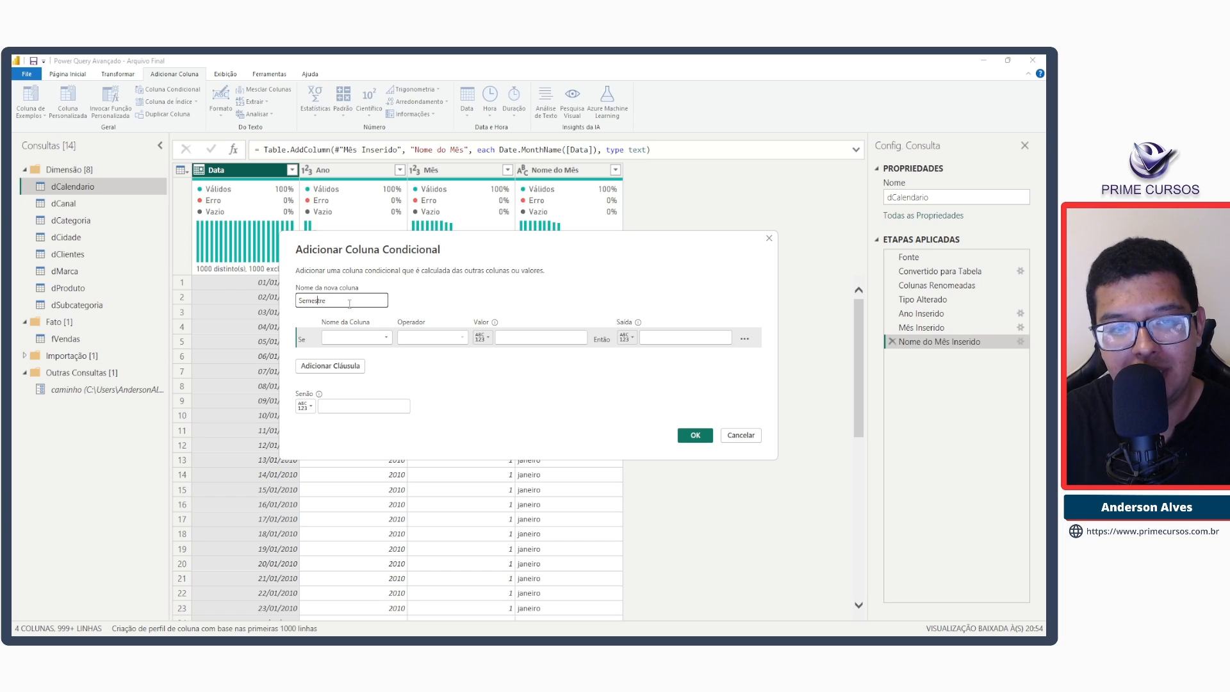
# Set the Semestre condition to test whether Mês "é menor que" 7.
pyautogui.click(366, 337)
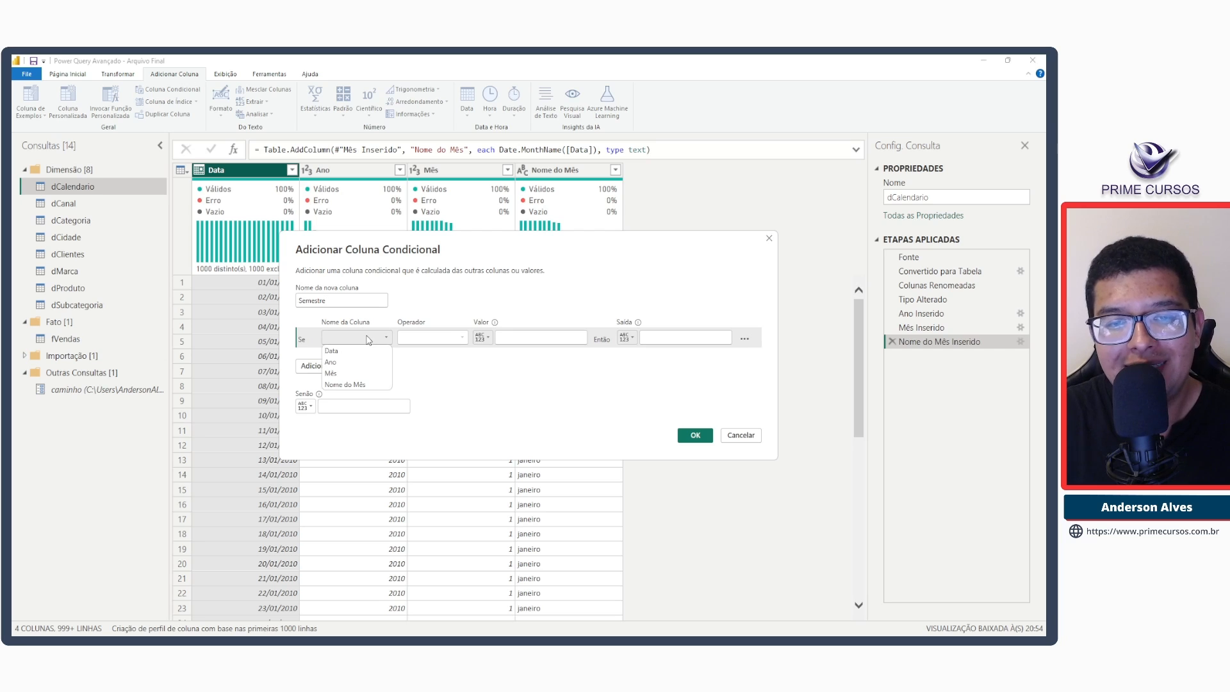
pyautogui.click(345, 374)
pyautogui.click(428, 338)
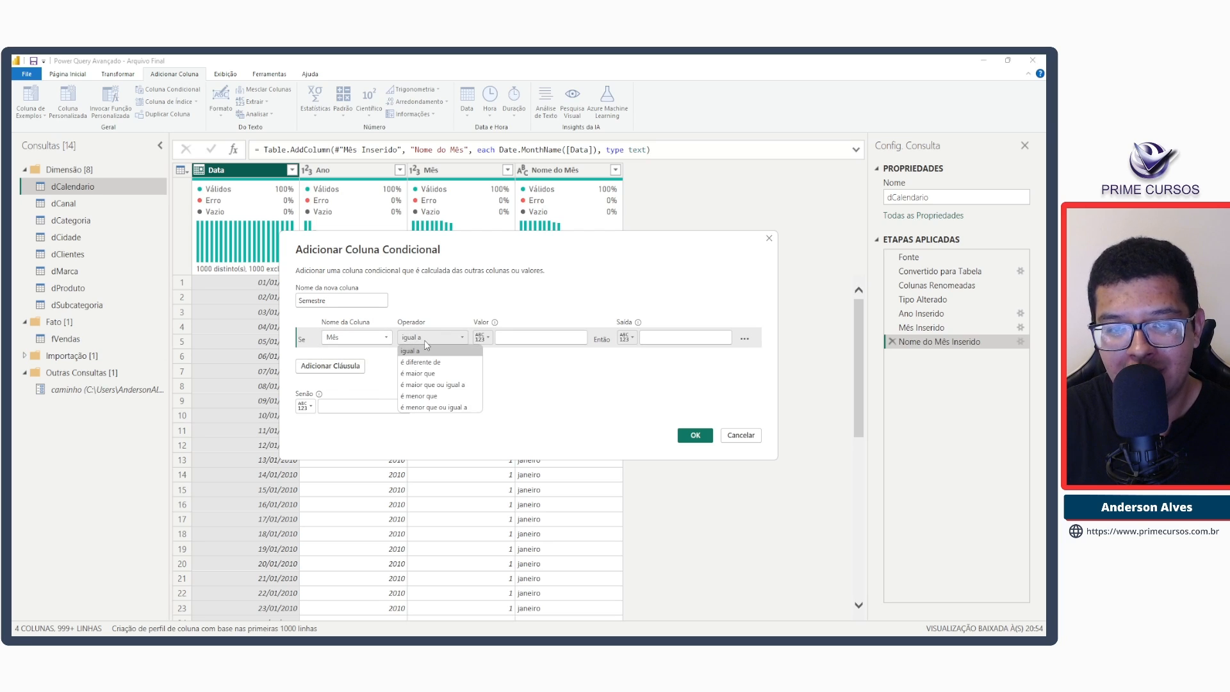
pyautogui.click(434, 396)
pyautogui.click(516, 338)
pyautogui.write('7')
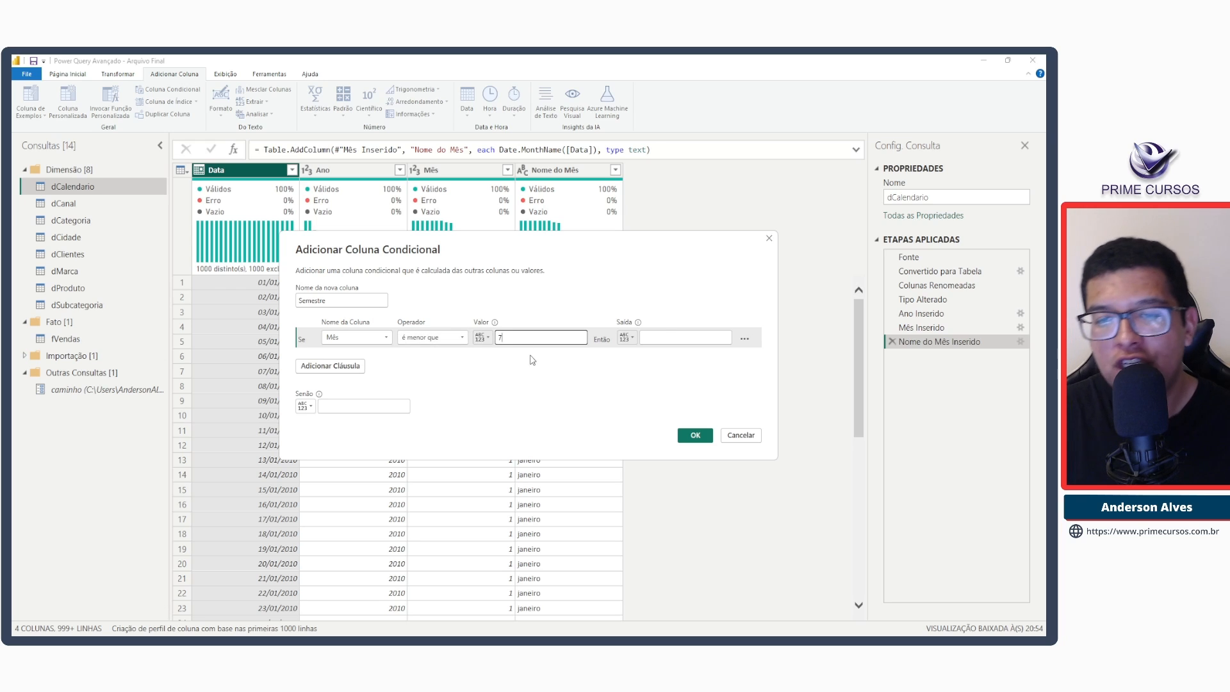
# Return 1 when the condition is met and 2 otherwise, and create the Semestre column.
pyautogui.click(664, 337)
pyautogui.write('1')
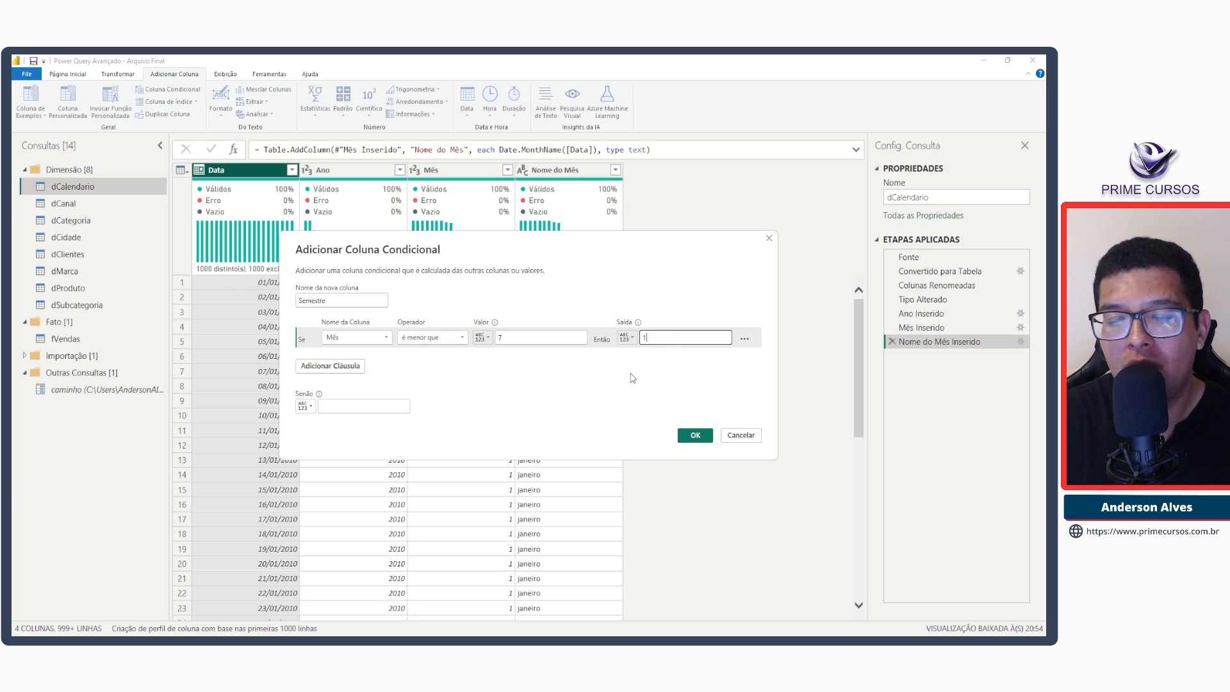
pyautogui.click(340, 405)
pyautogui.write('2')
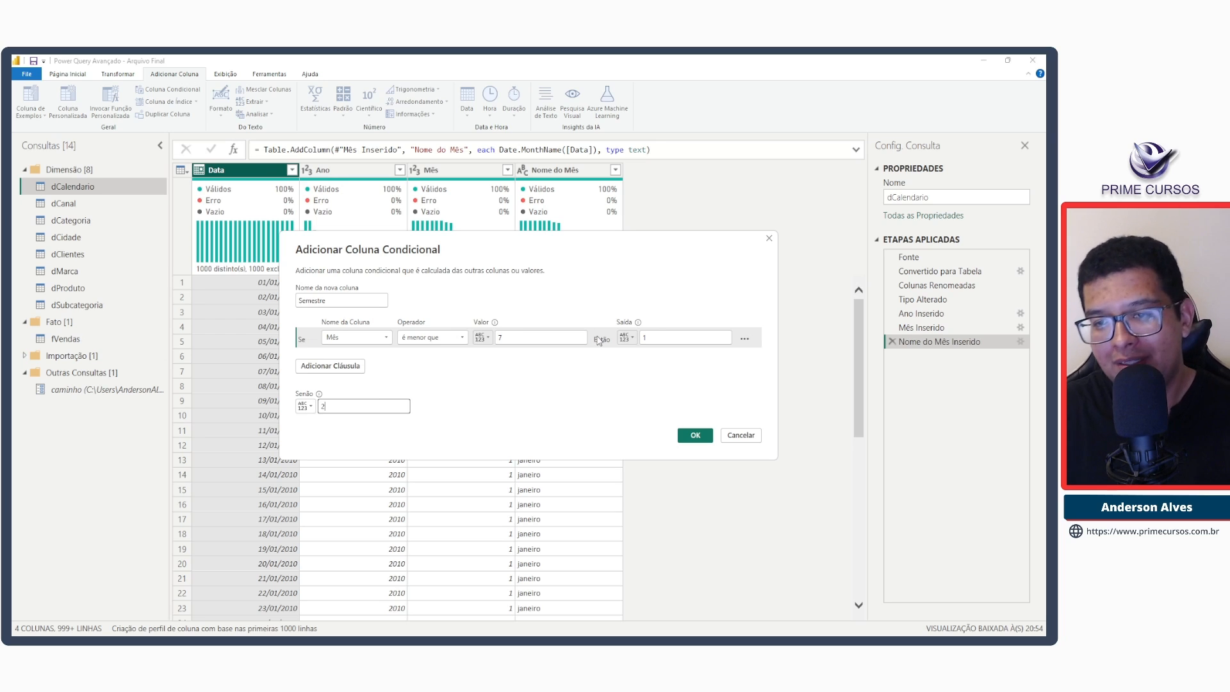
pyautogui.click(662, 333)
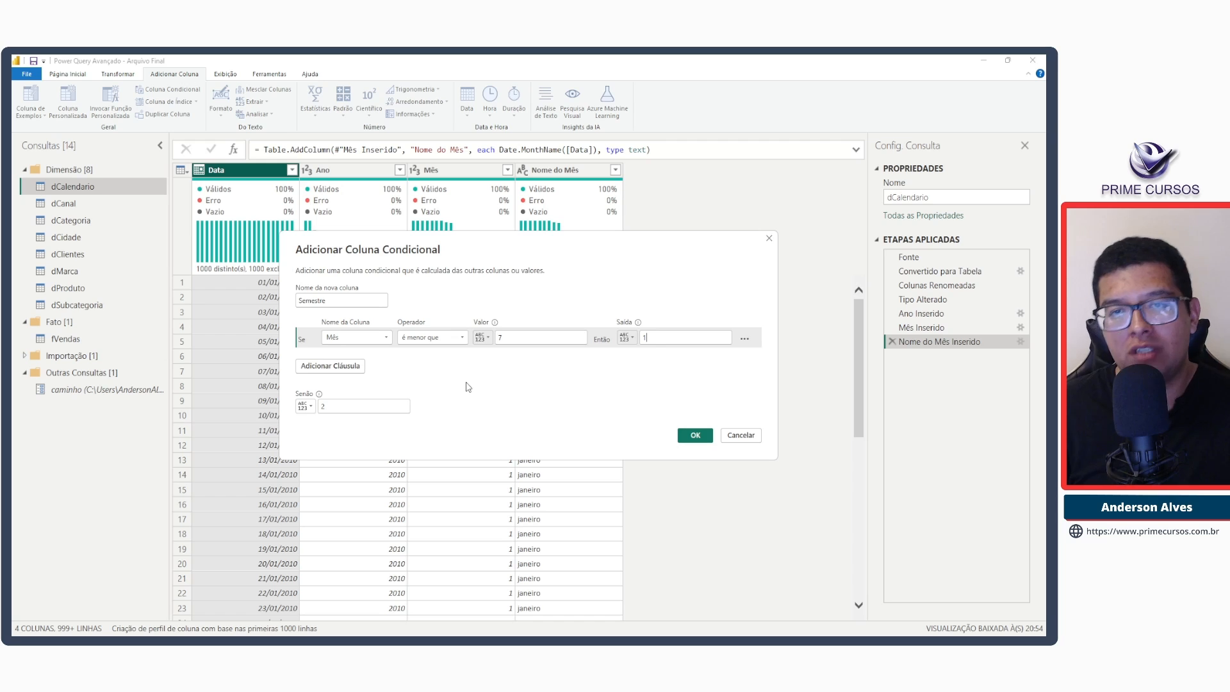
pyautogui.click(691, 439)
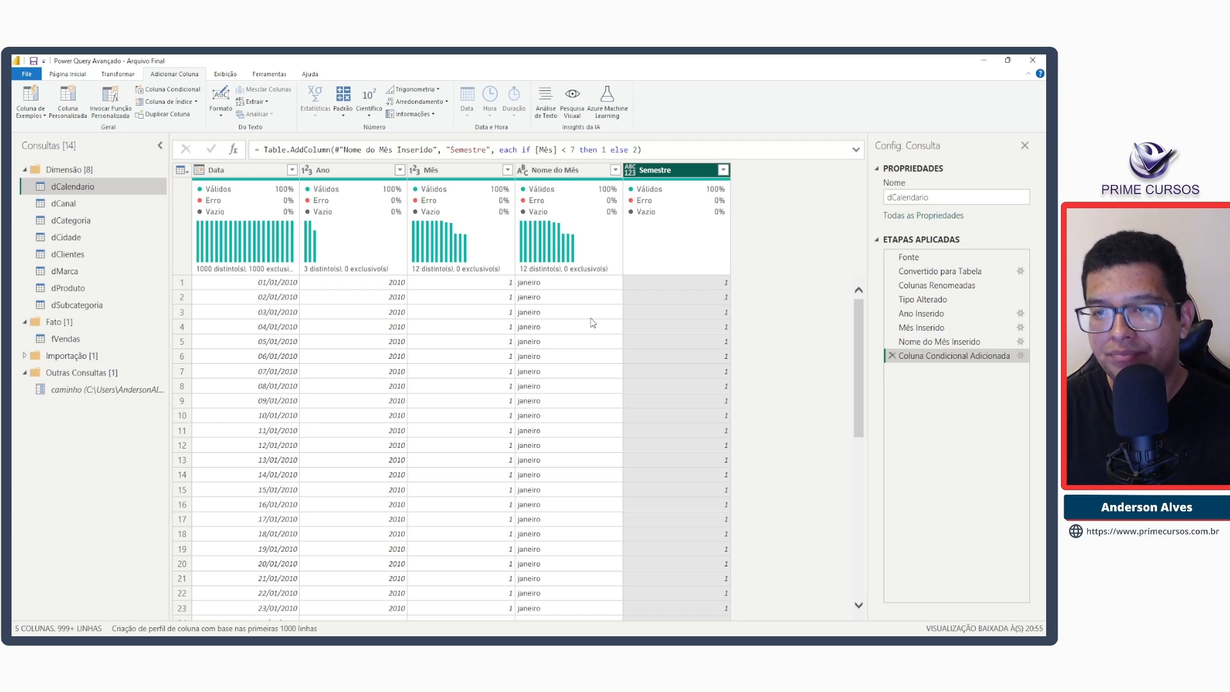
# Check the complete list of distinct values in the Semestre column without filtering it.
pyautogui.click(723, 170)
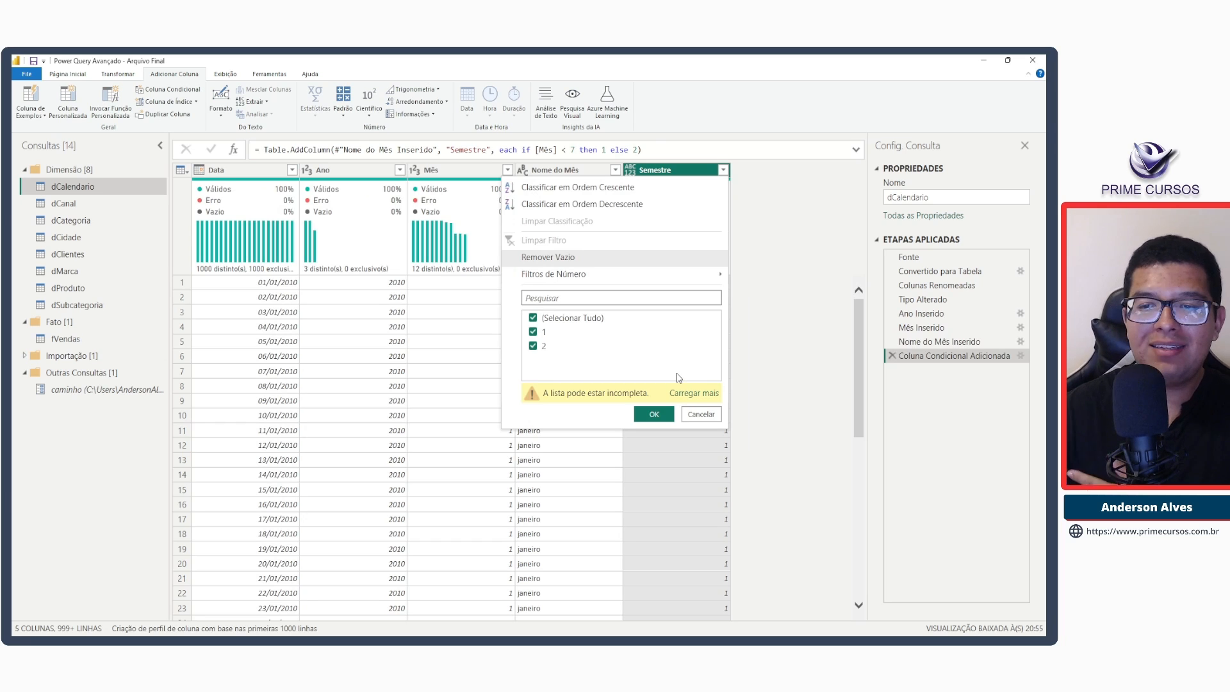
pyautogui.click(705, 393)
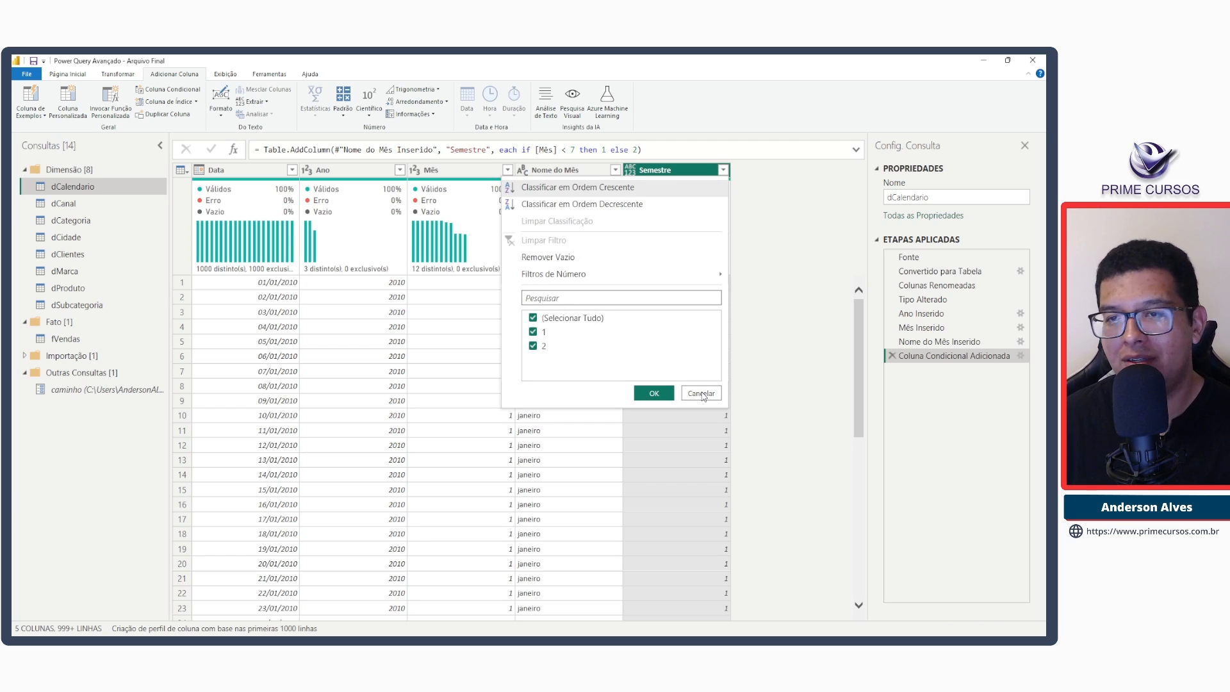
pyautogui.click(702, 394)
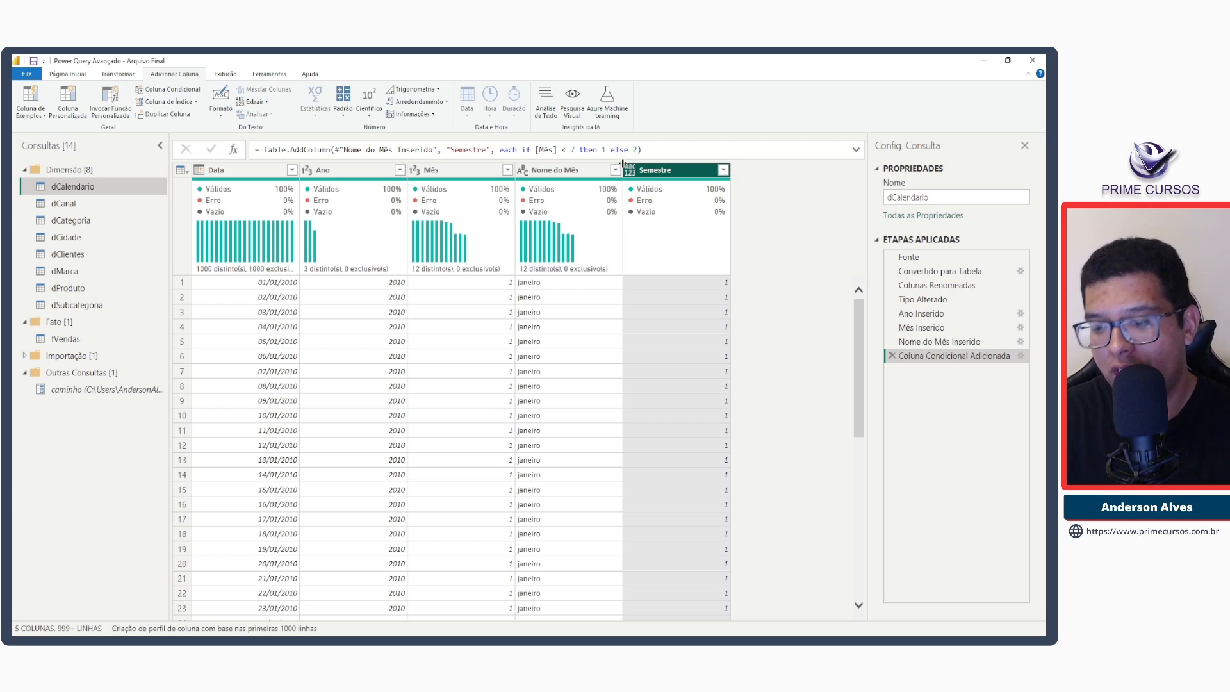
# Examine the Semestre column's data type and the types offered for it, without changing it.
pyautogui.hotkey('ctrl', 'shift', '+')
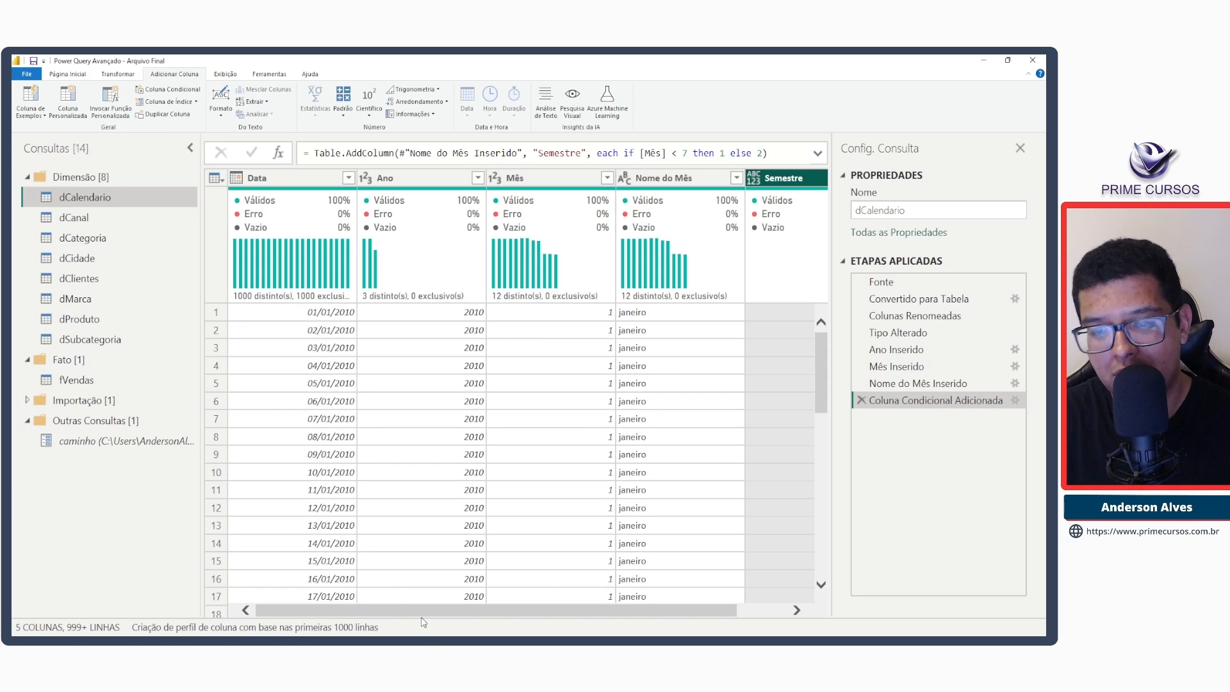
pyautogui.moveTo(452, 614); pyautogui.dragTo(503, 613)
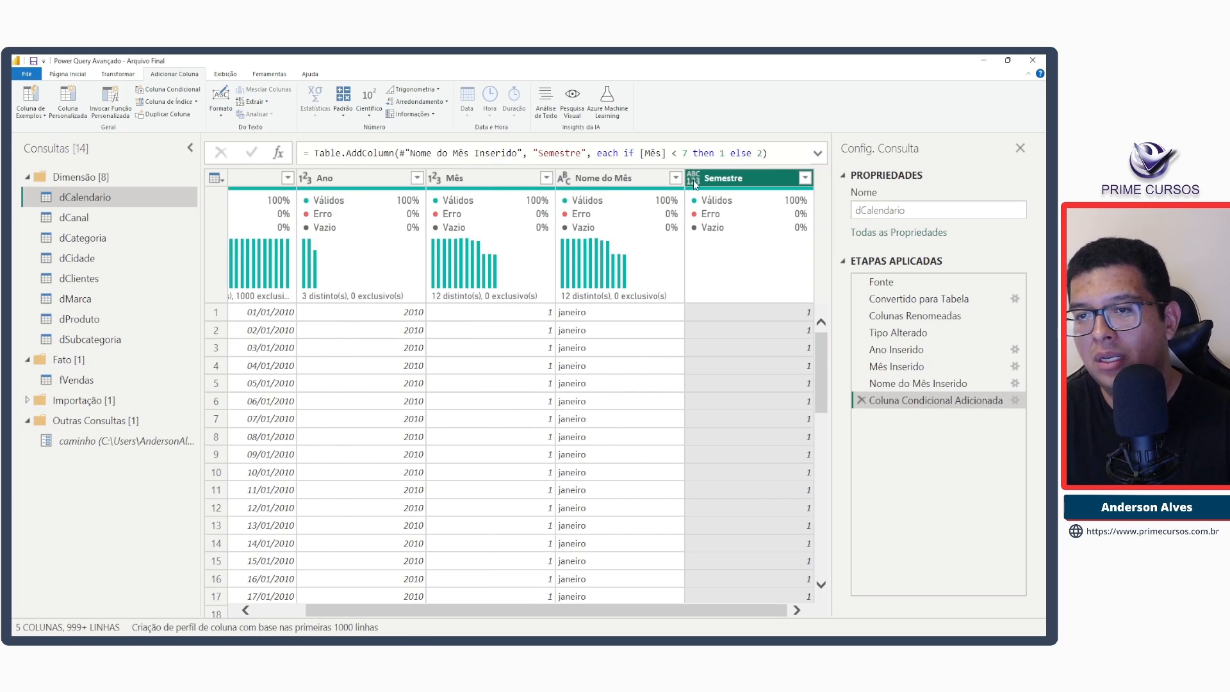
pyautogui.hotkey('ctrl', '2')
pyautogui.moveTo(680, 163); pyautogui.dragTo(705, 189)
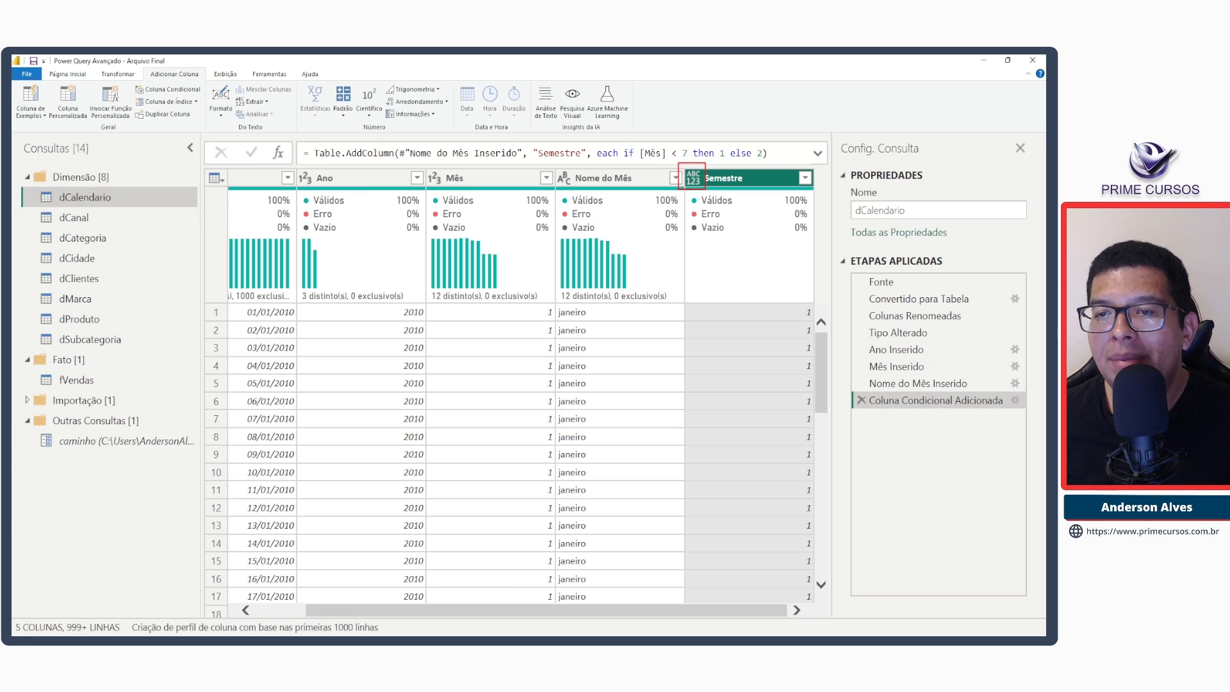
pyautogui.press('Escape')
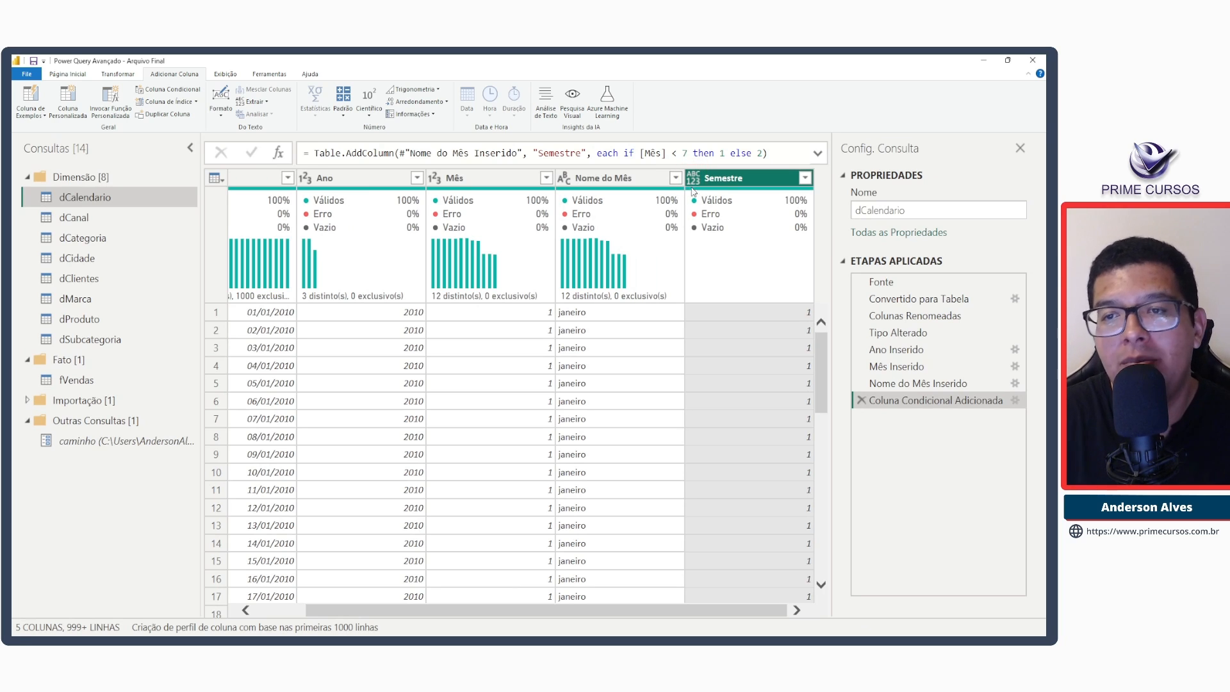
pyautogui.click(695, 182)
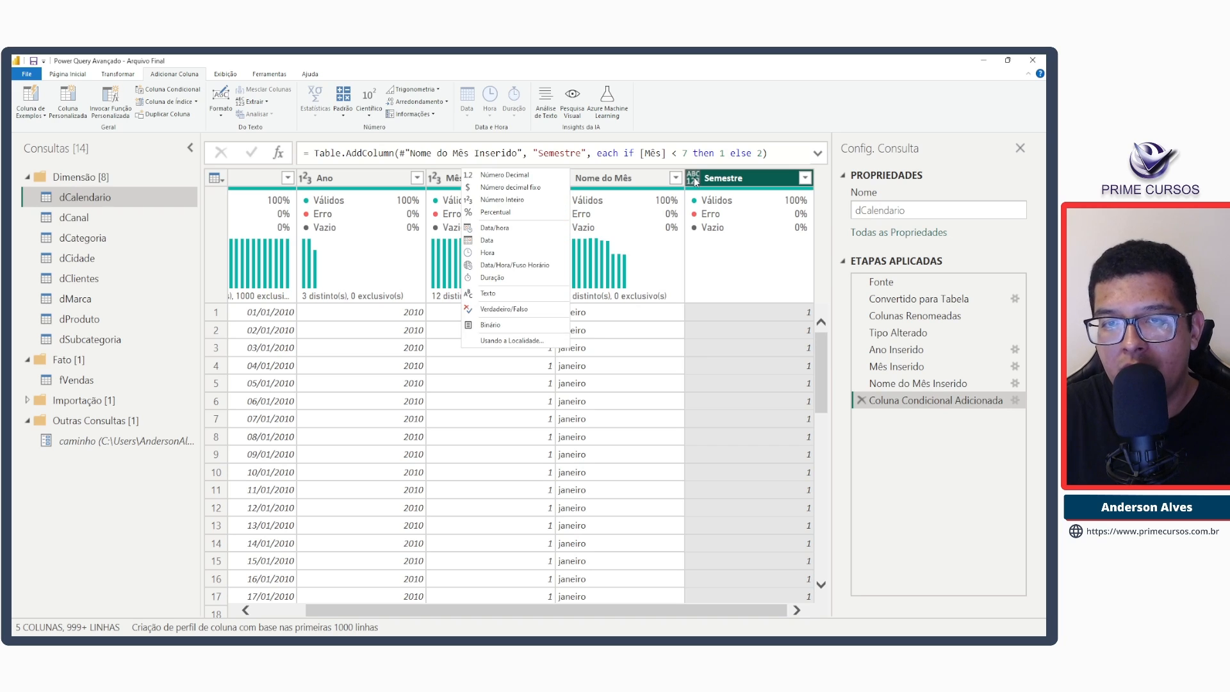
pyautogui.click(552, 206)
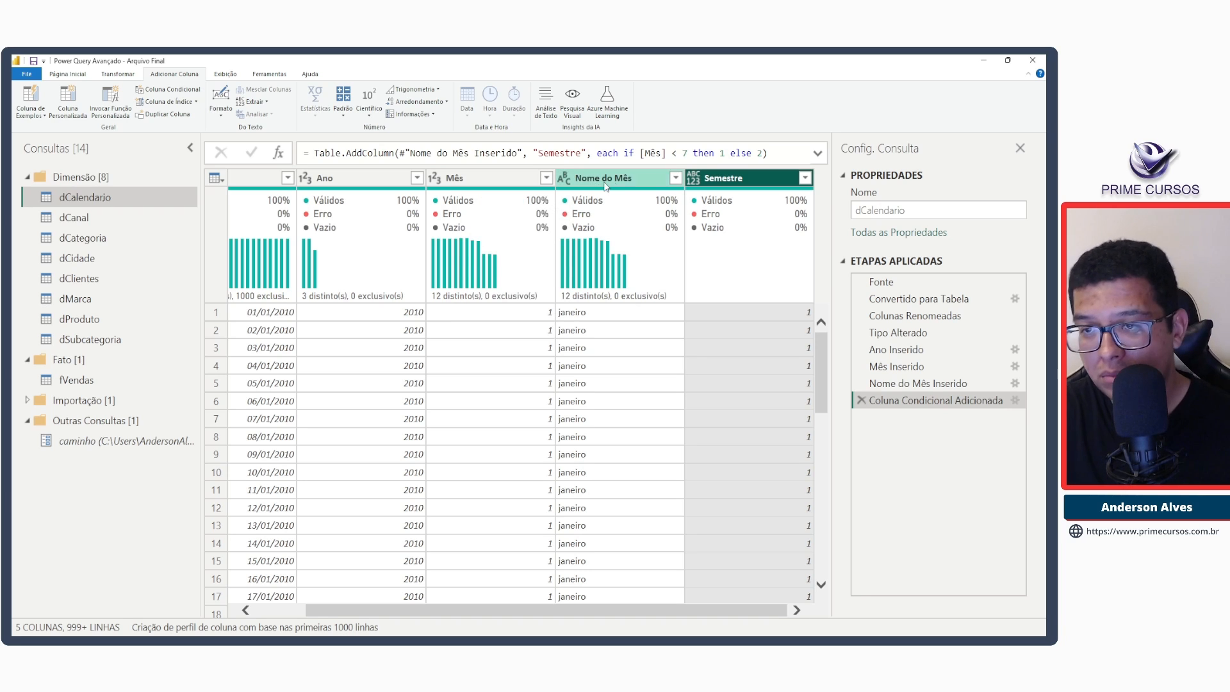
pyautogui.click(693, 182)
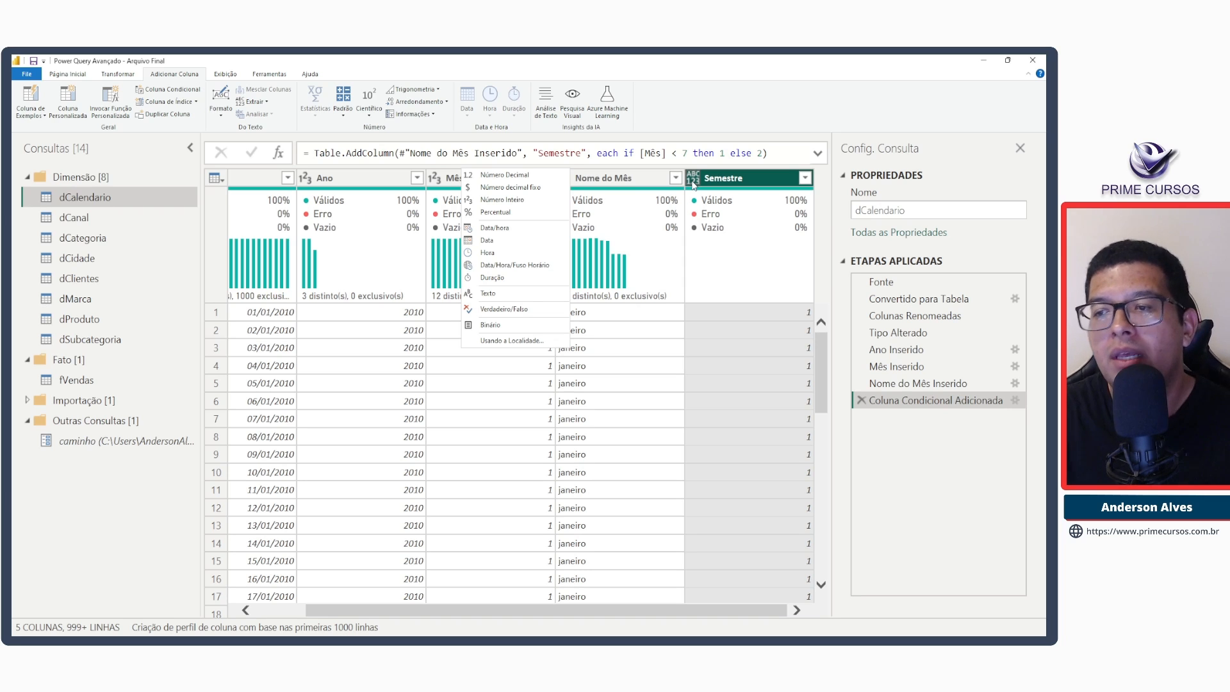
pyautogui.click(692, 186)
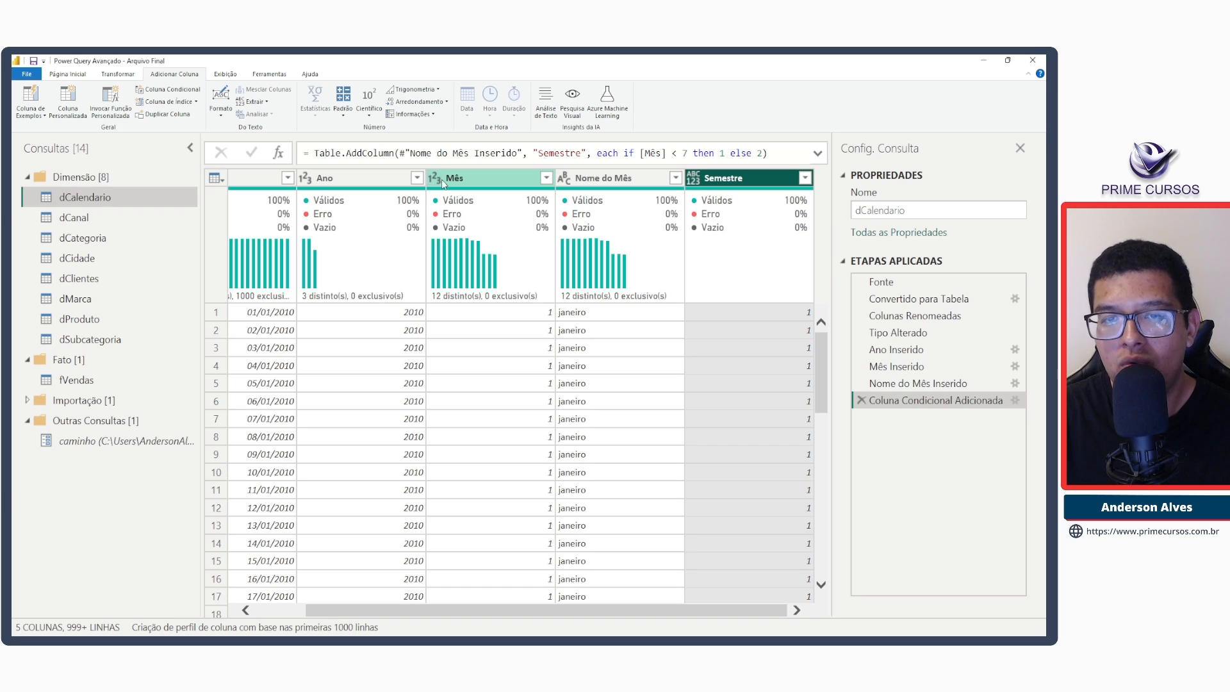
# Inspect the Ano Inserido step's formula and bring up the argument hints for its Table.AddColumn function.
pyautogui.click(919, 355)
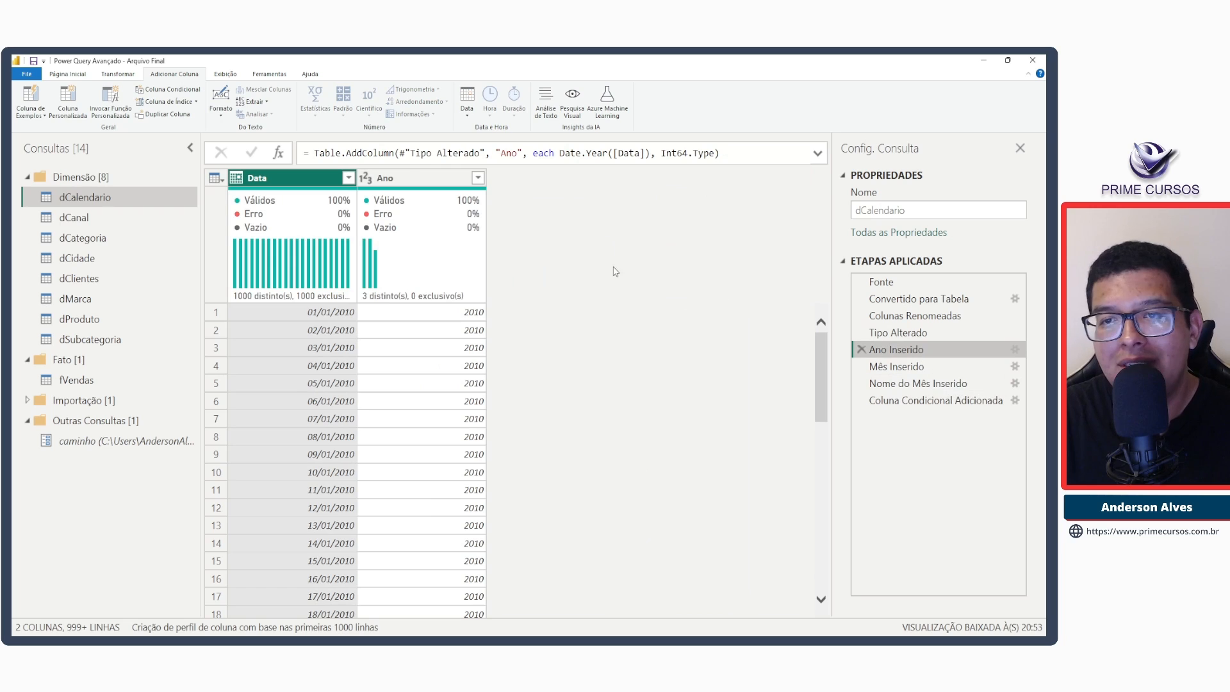
pyautogui.click(640, 153)
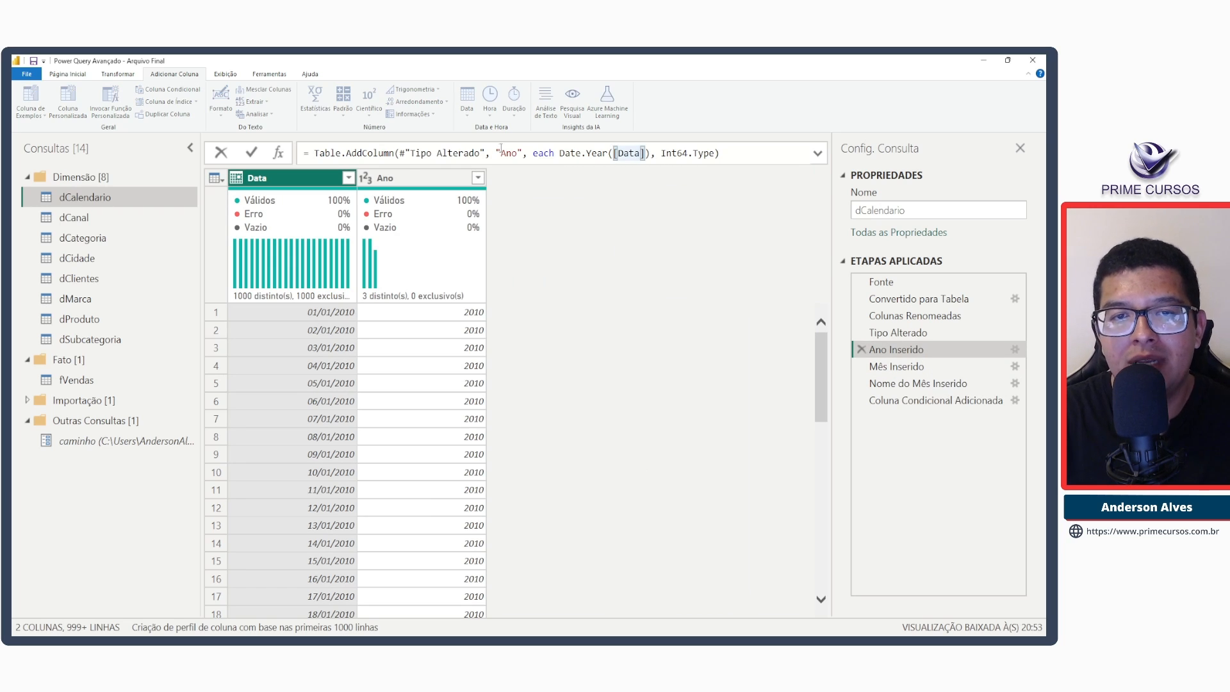
pyautogui.click(408, 153)
pyautogui.doubleClick(392, 153)
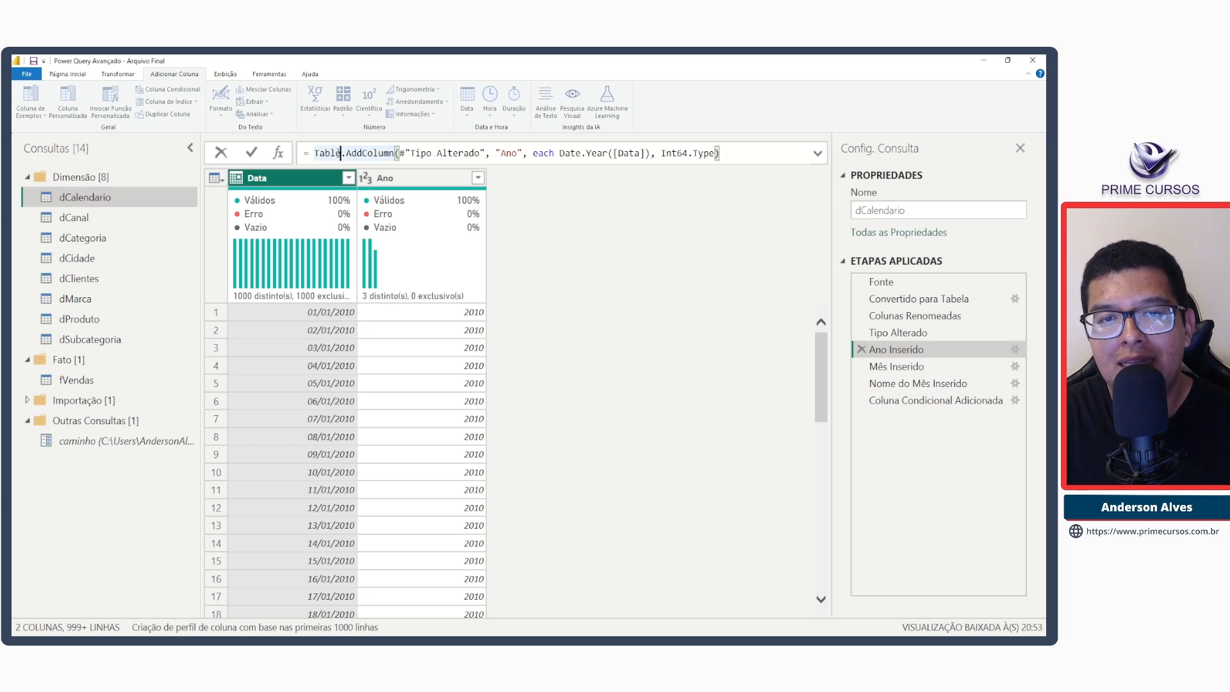
pyautogui.moveTo(341, 153); pyautogui.dragTo(325, 153)
pyautogui.click(359, 153)
pyautogui.click(395, 153)
pyautogui.doubleClick(393, 153)
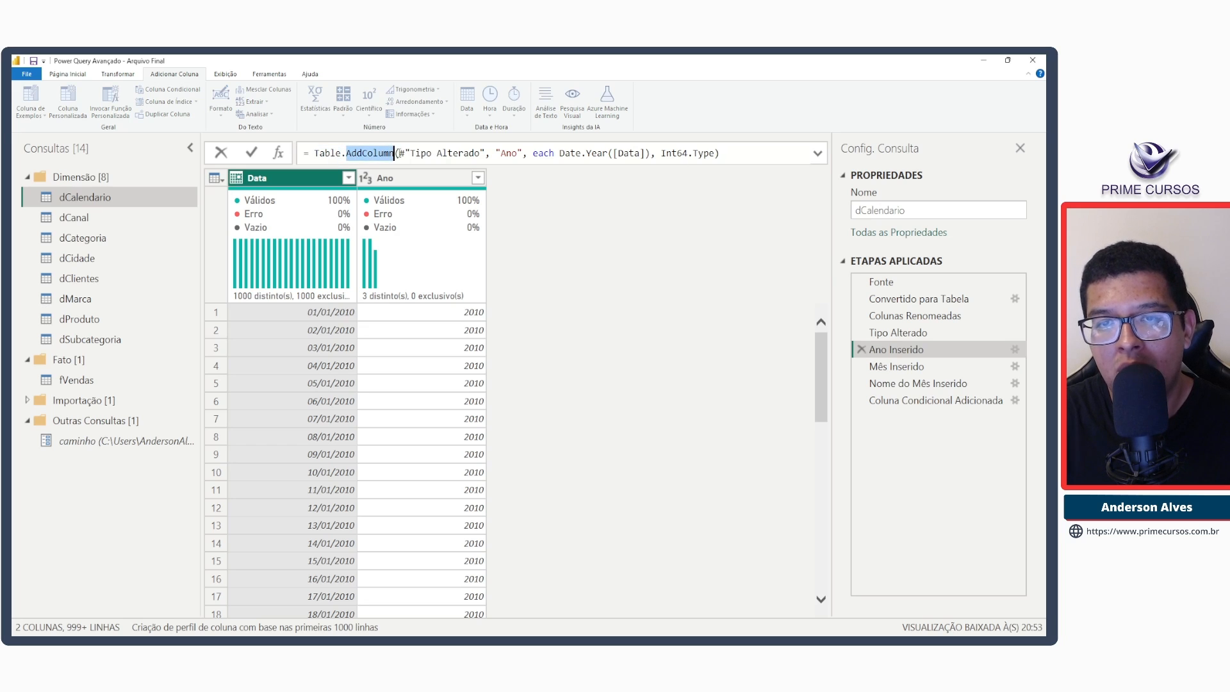
pyautogui.click(399, 153)
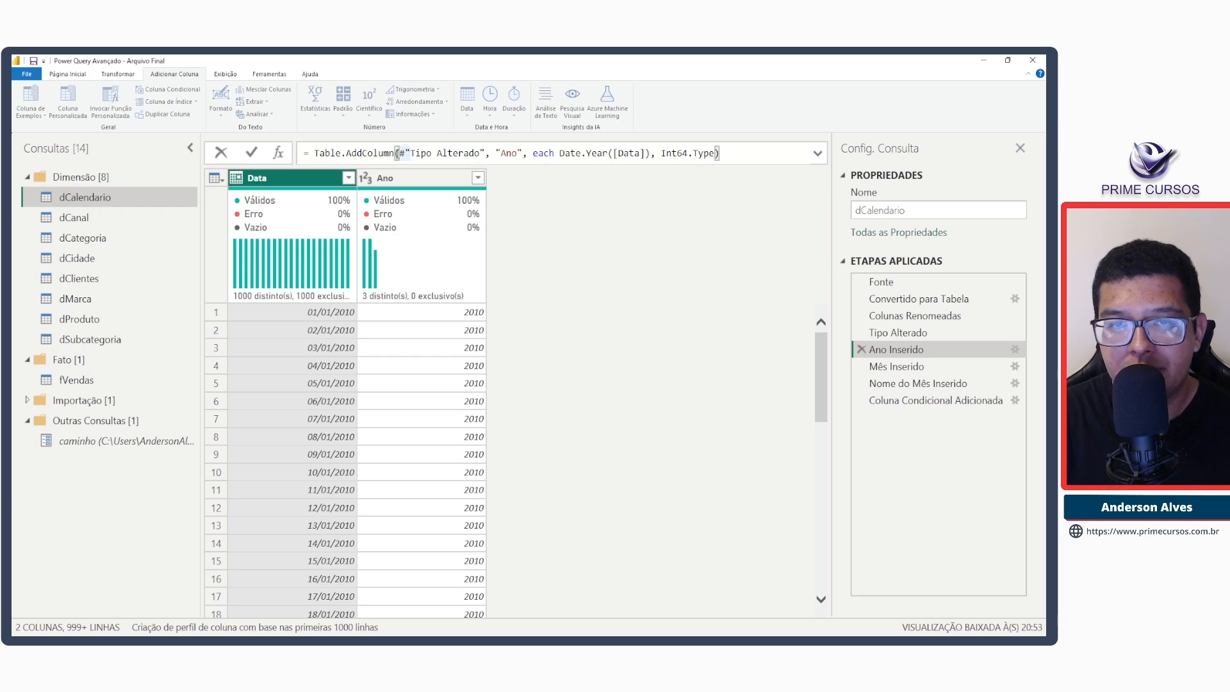
pyautogui.press('BackSpace')
pyautogui.write('(')
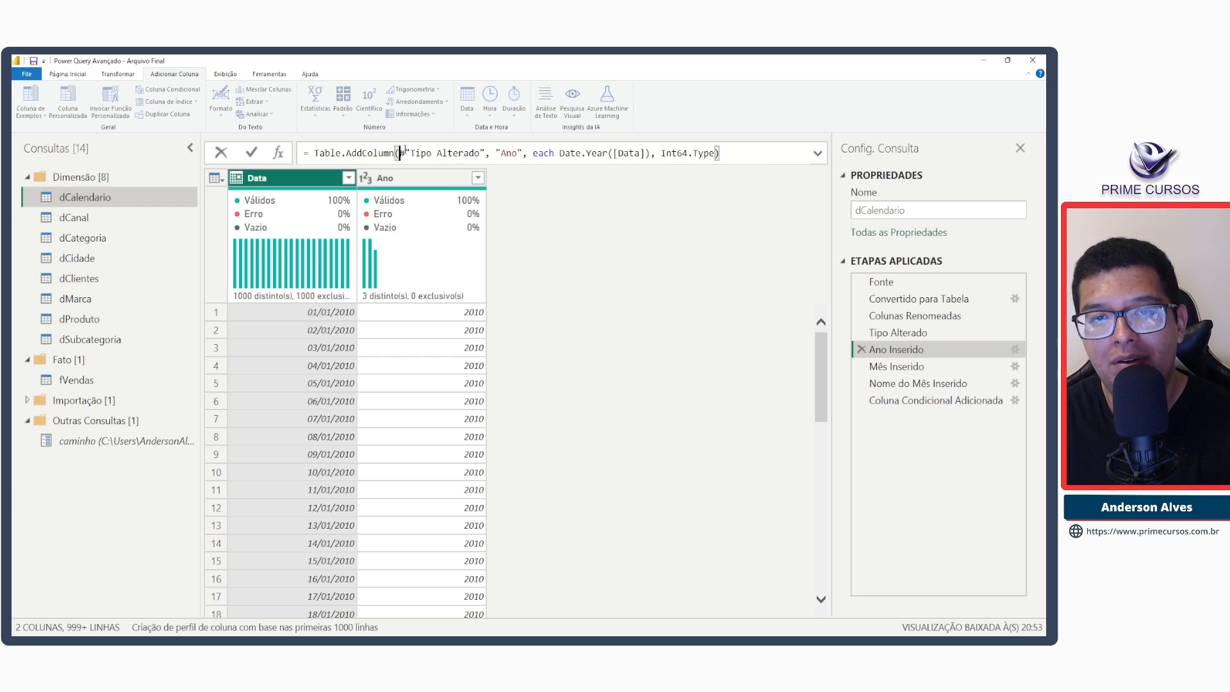
# Compare the Table.AddColumn arguments with "Ano" and each Date.Year([Data]), following the row-by-row calculation, and leave the formula unchanged.
pyautogui.hotkey('ctrl', '2')
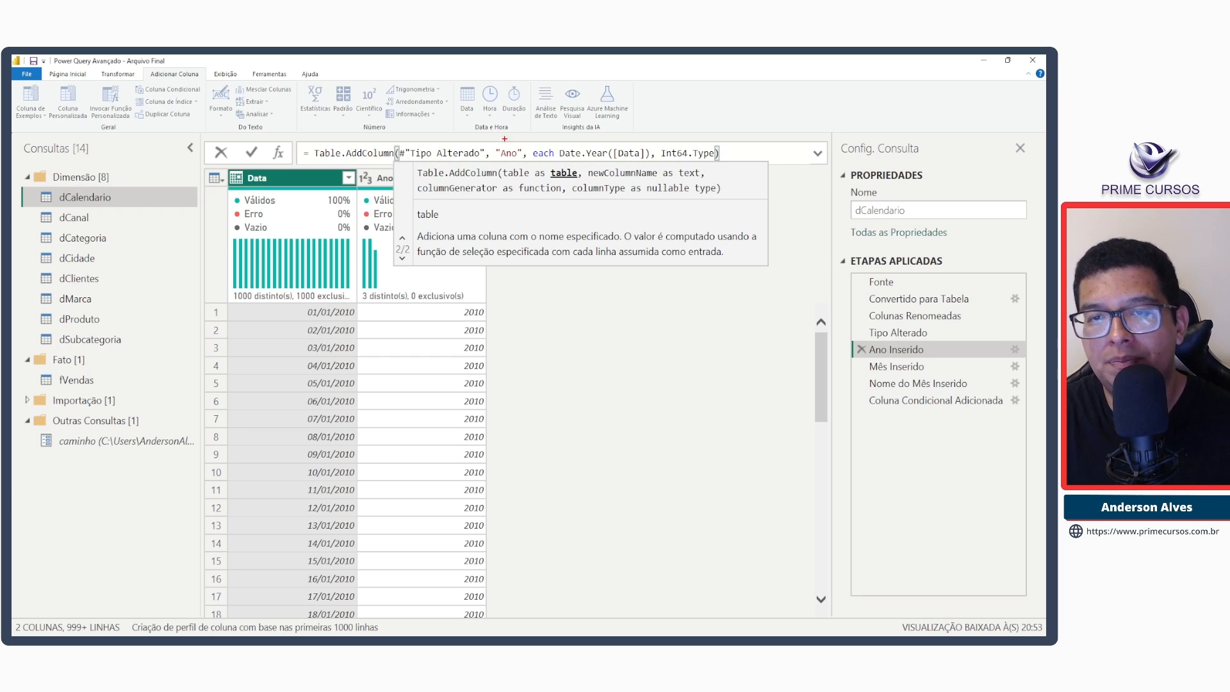
pyautogui.moveTo(502, 168); pyautogui.dragTo(580, 180)
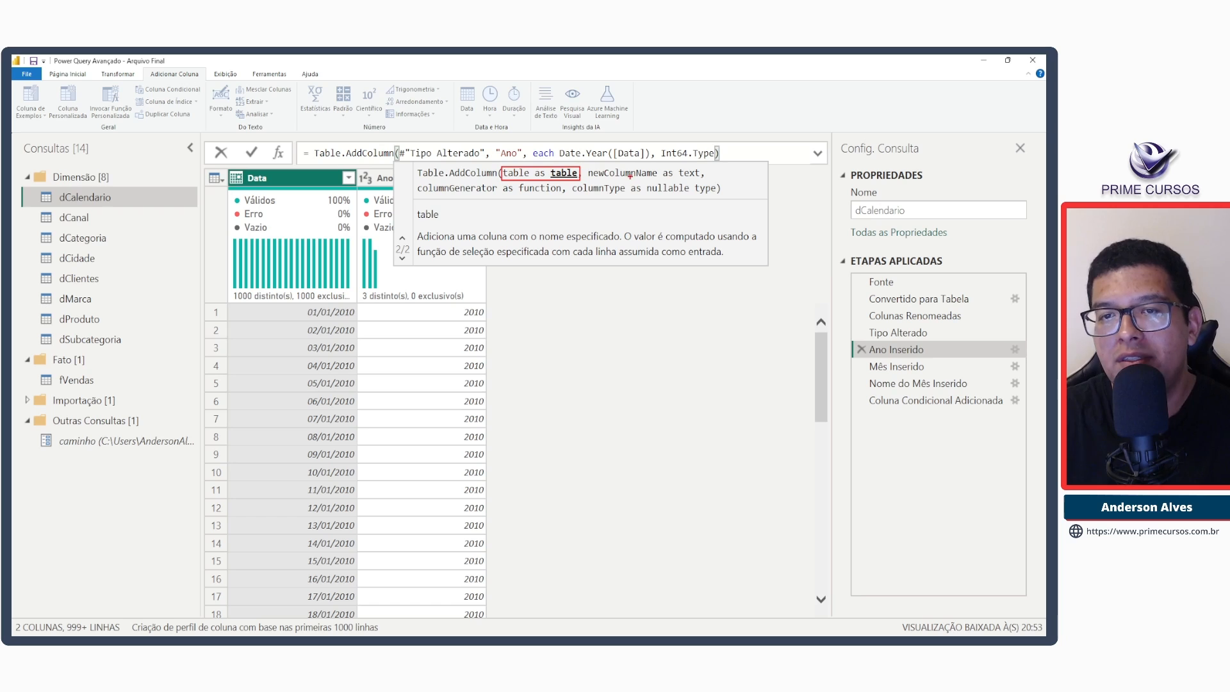
pyautogui.moveTo(523, 145)
pyautogui.mouseDown()
pyautogui.moveTo(494, 161)
pyautogui.moveTo(651, 161)
pyautogui.mouseUp()
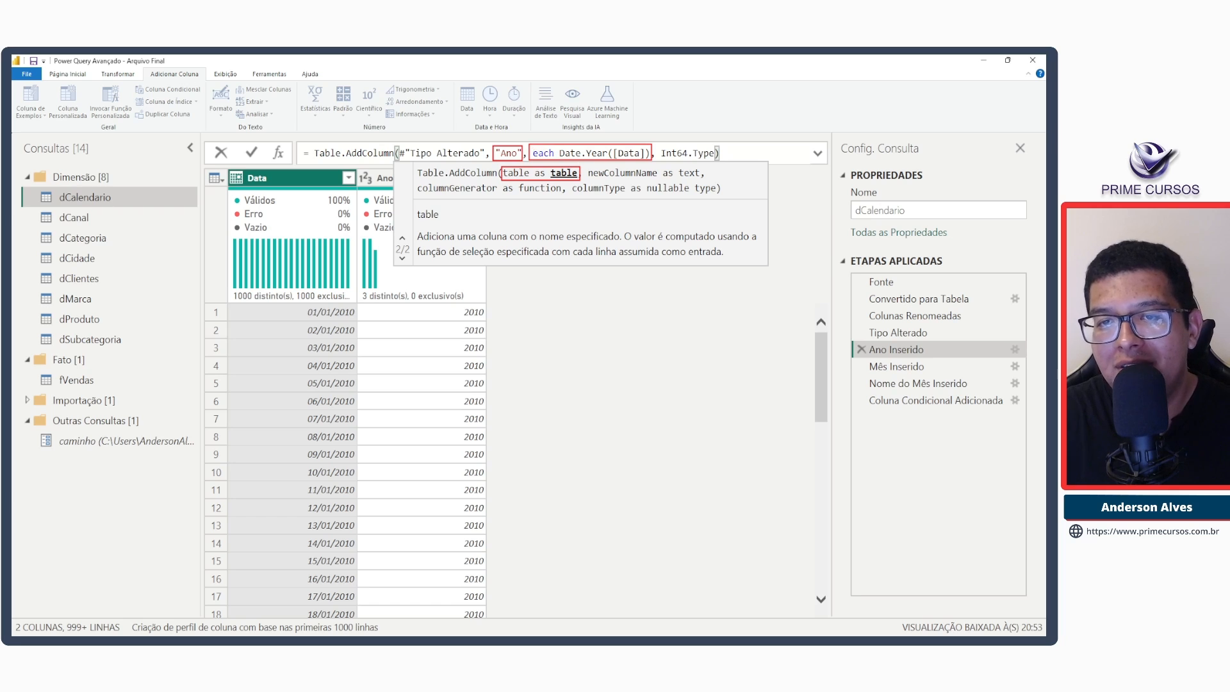
pyautogui.moveTo(531, 148); pyautogui.dragTo(640, 159)
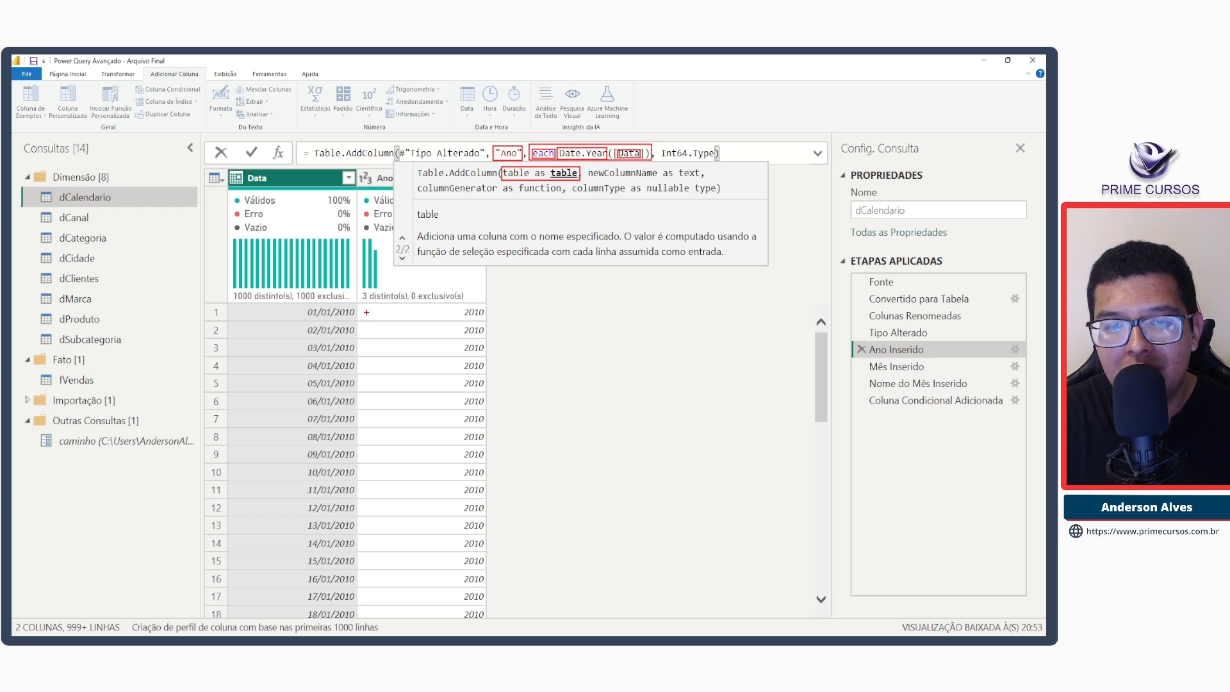
pyautogui.moveTo(227, 302); pyautogui.dragTo(357, 320)
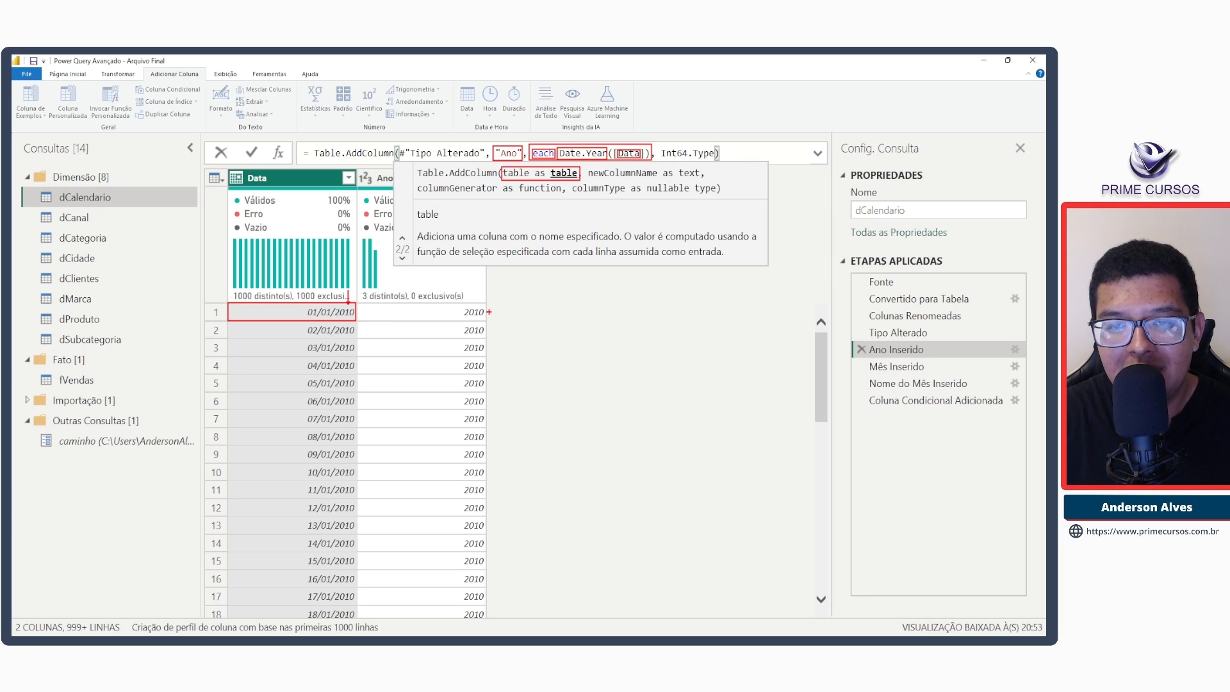
pyautogui.moveTo(489, 312); pyautogui.dragTo(543, 312)
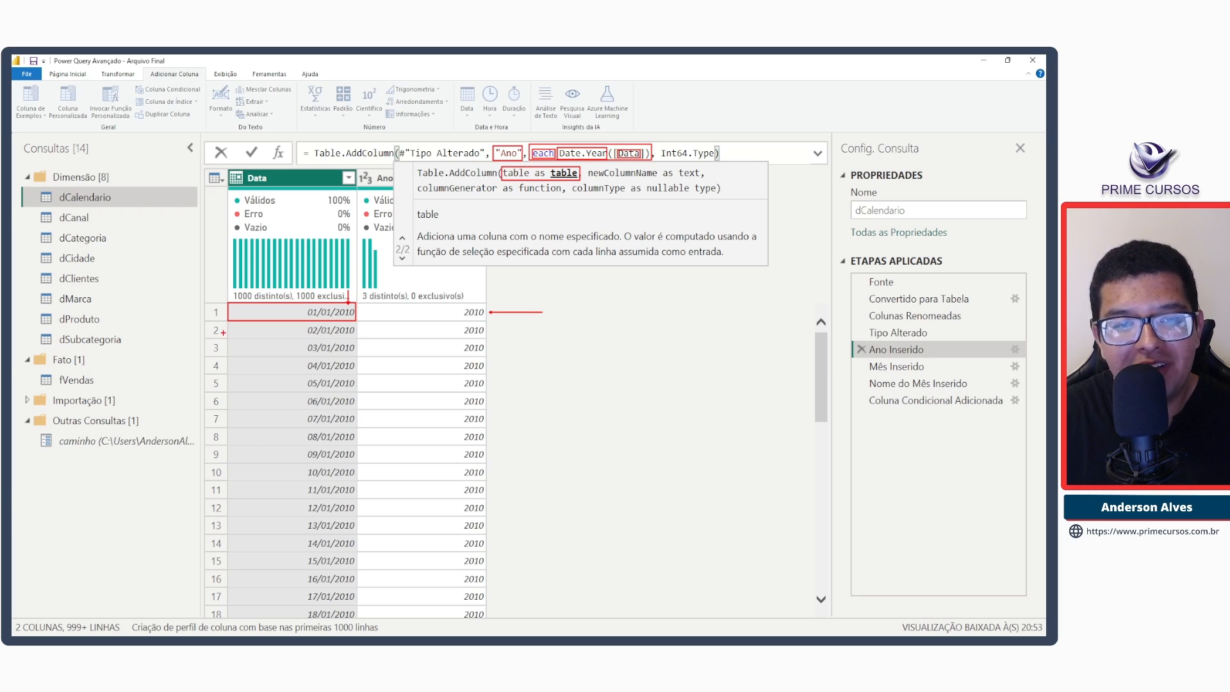
pyautogui.moveTo(205, 333)
pyautogui.mouseDown()
pyautogui.moveTo(223, 332)
pyautogui.moveTo(218, 402)
pyautogui.mouseUp()
pyautogui.moveTo(191, 417); pyautogui.dragTo(218, 418)
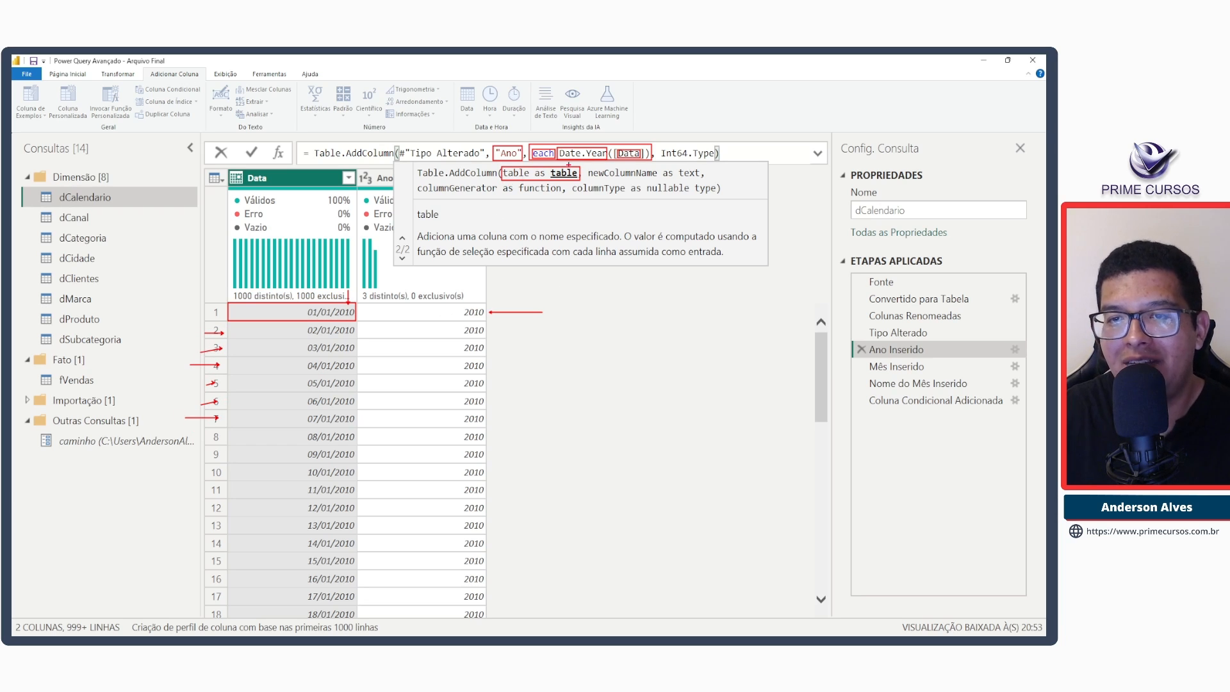
pyautogui.press('Escape')
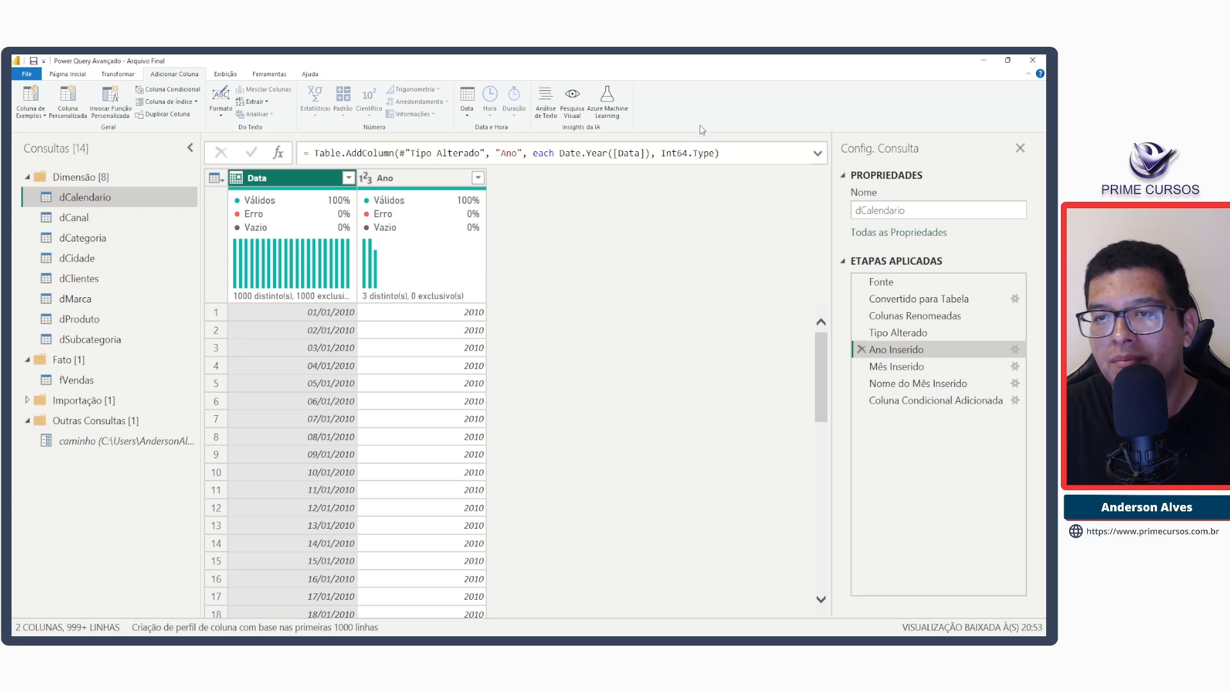
# Examine the optional columnType argument of Table.AddColumn and the Int64.Type value in the Ano formula.
pyautogui.click(654, 154)
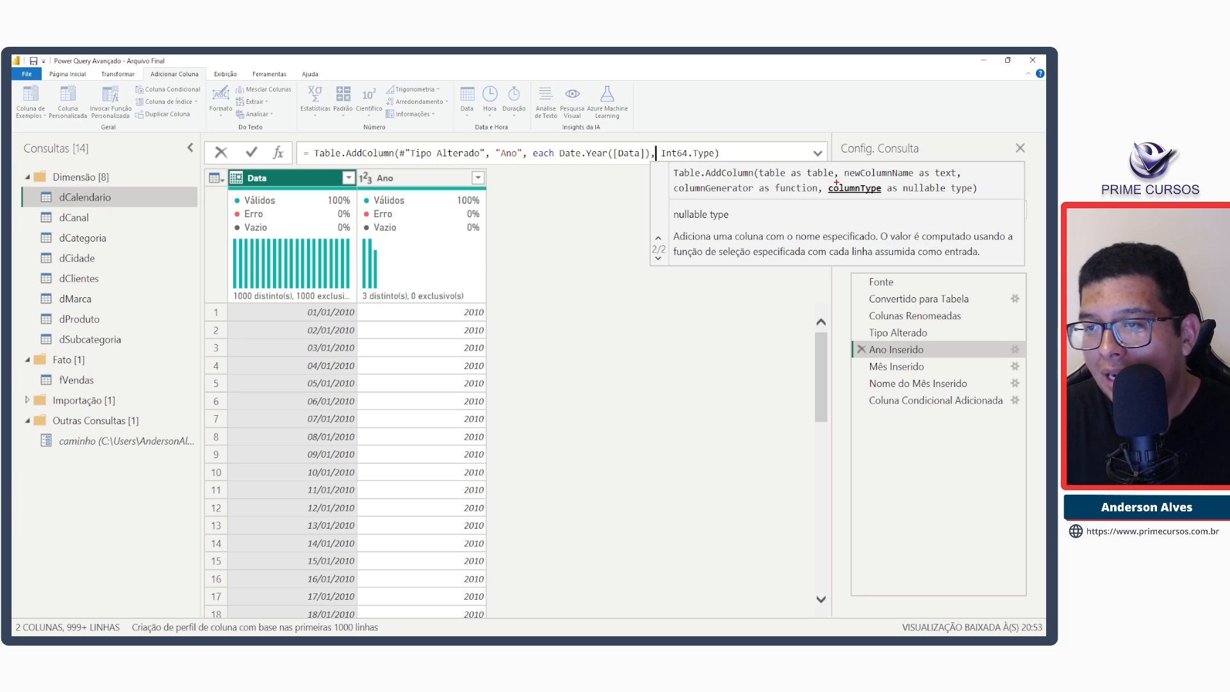
pyautogui.moveTo(823, 182); pyautogui.dragTo(884, 195)
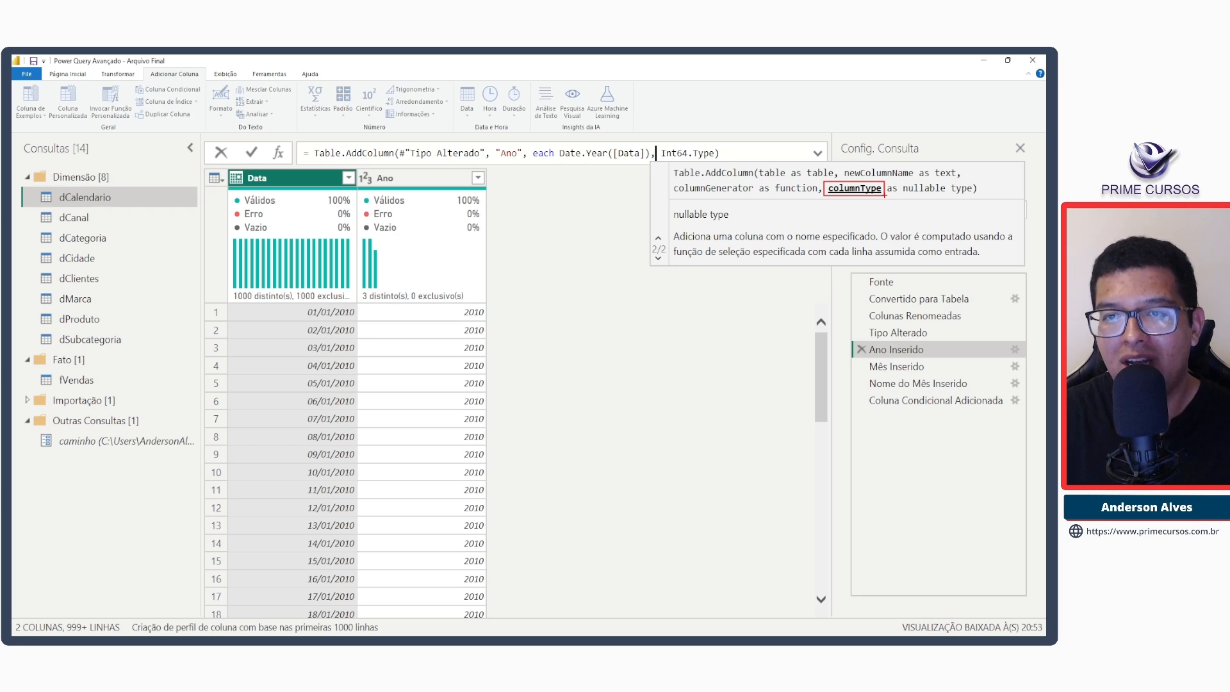
pyautogui.press('Escape')
pyautogui.moveTo(715, 154)
pyautogui.mouseDown()
pyautogui.moveTo(660, 154)
pyautogui.moveTo(714, 154)
pyautogui.mouseUp()
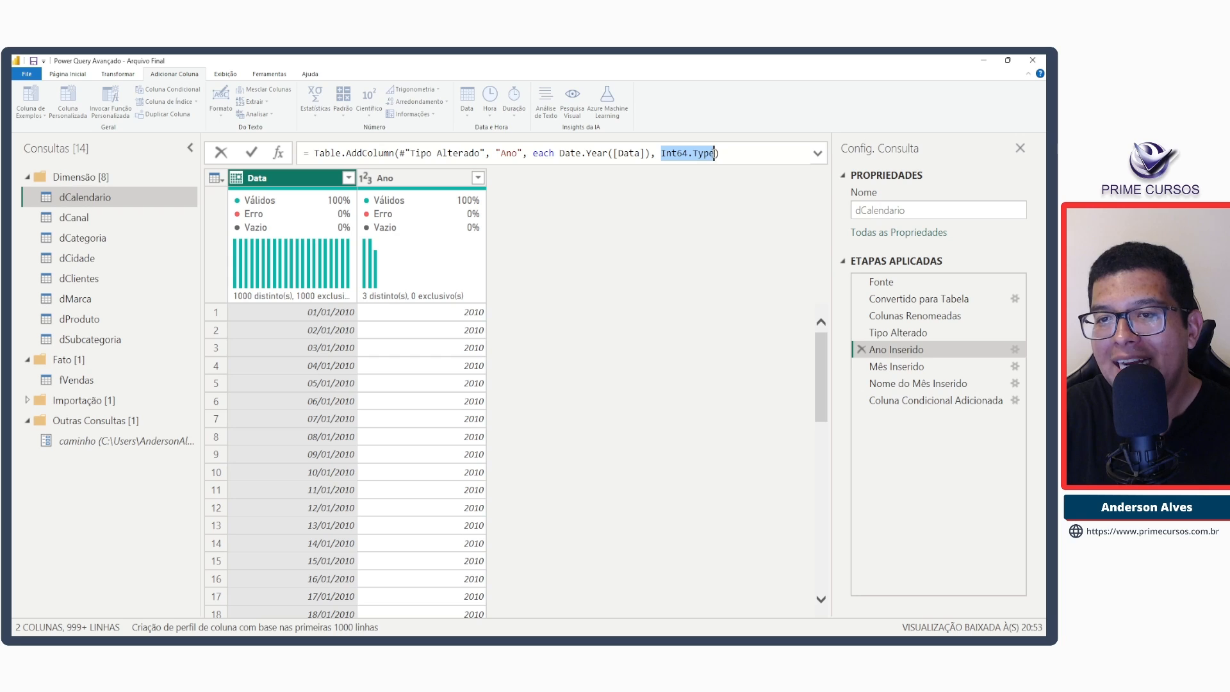
# Add Int64.Type as the column type argument in the Semestre column's Table.AddColumn formula, in the Coluna Condicional Adicionada step.
pyautogui.click(942, 401)
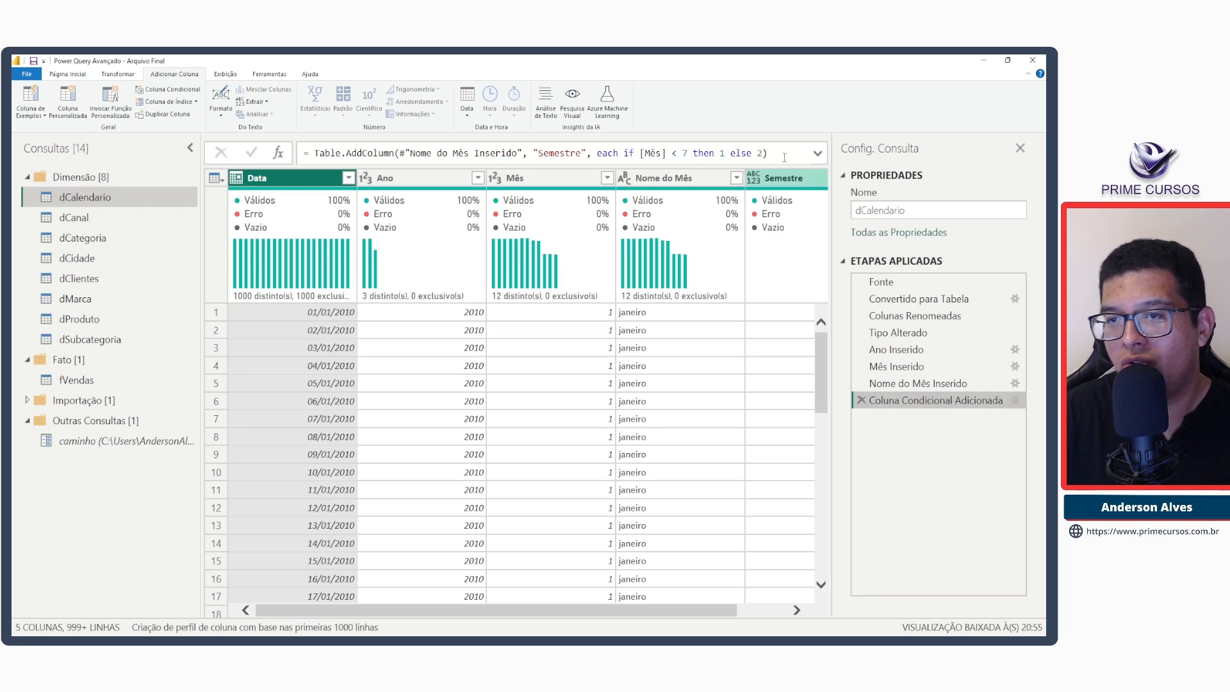
pyautogui.click(778, 150)
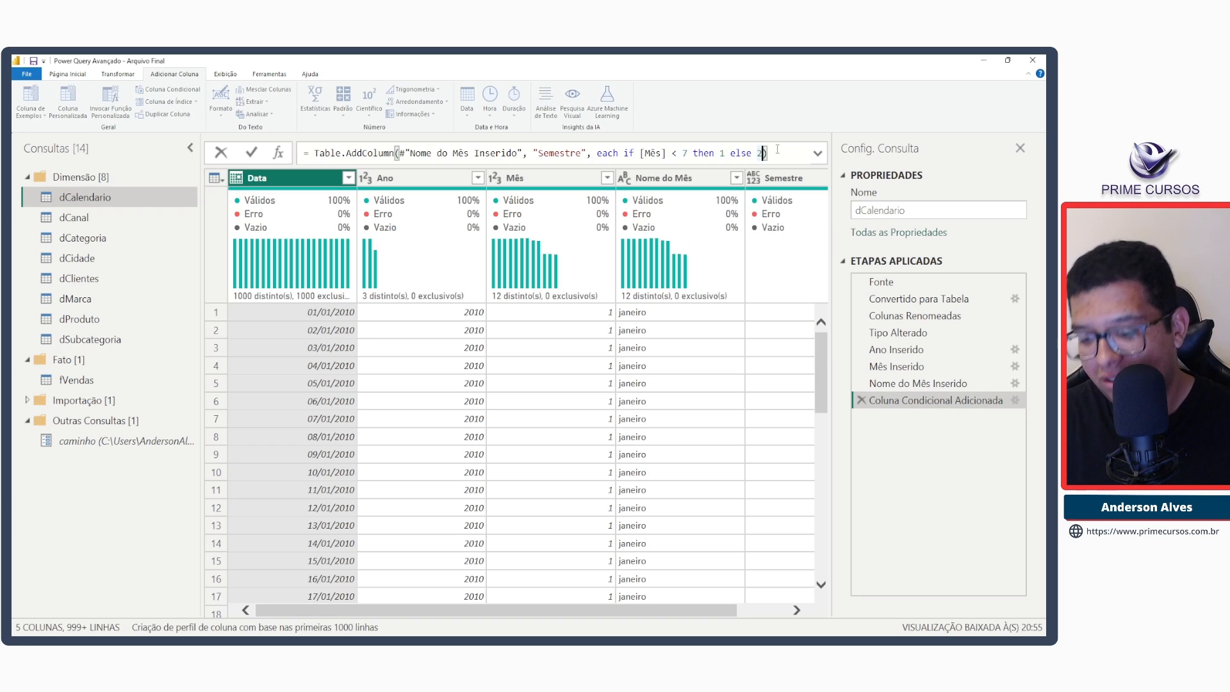
pyautogui.write(',')
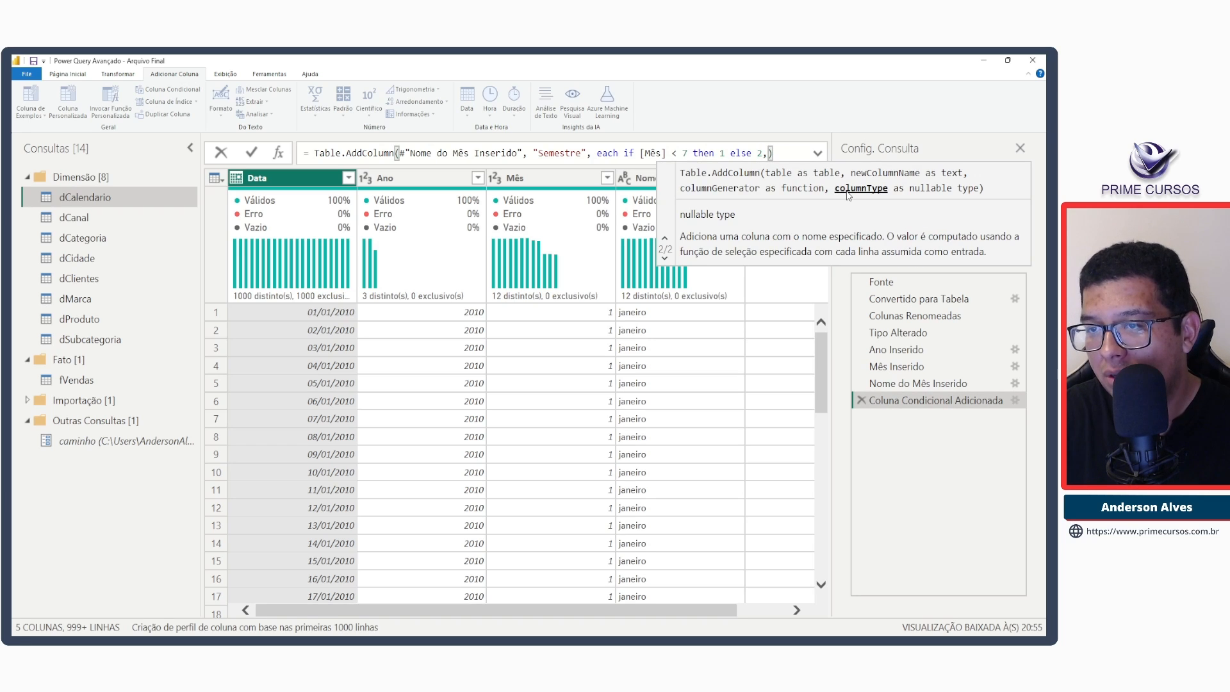
pyautogui.write(' Int64.Type')
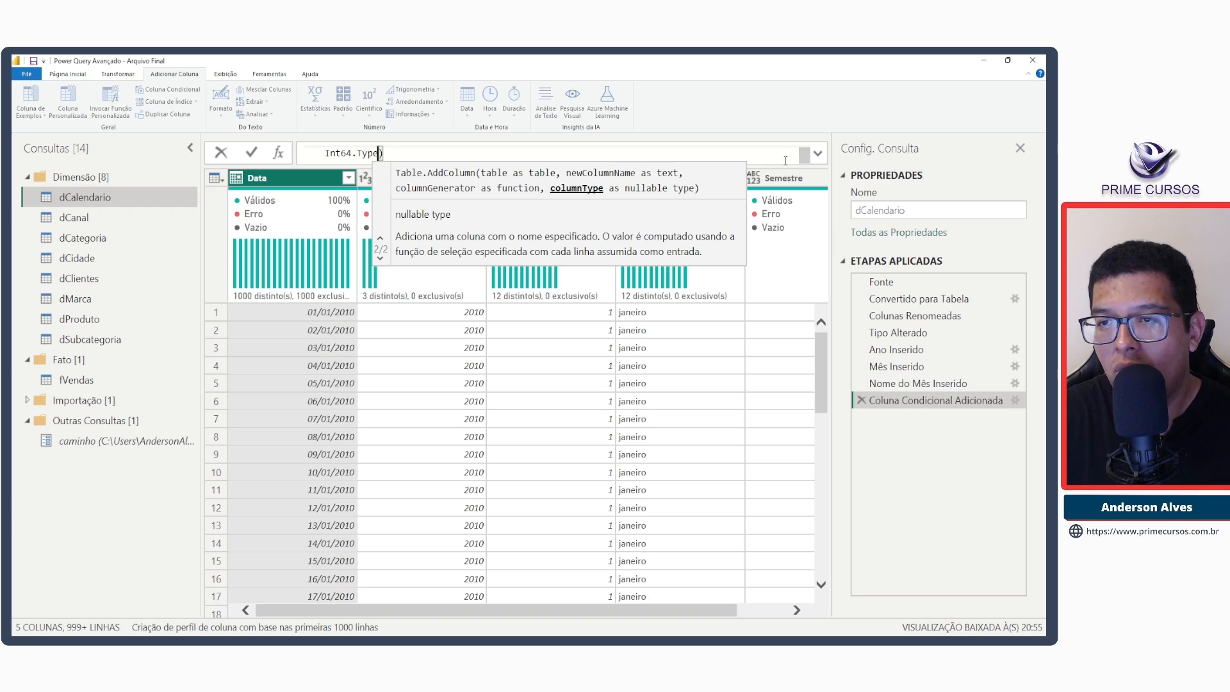
pyautogui.click(817, 153)
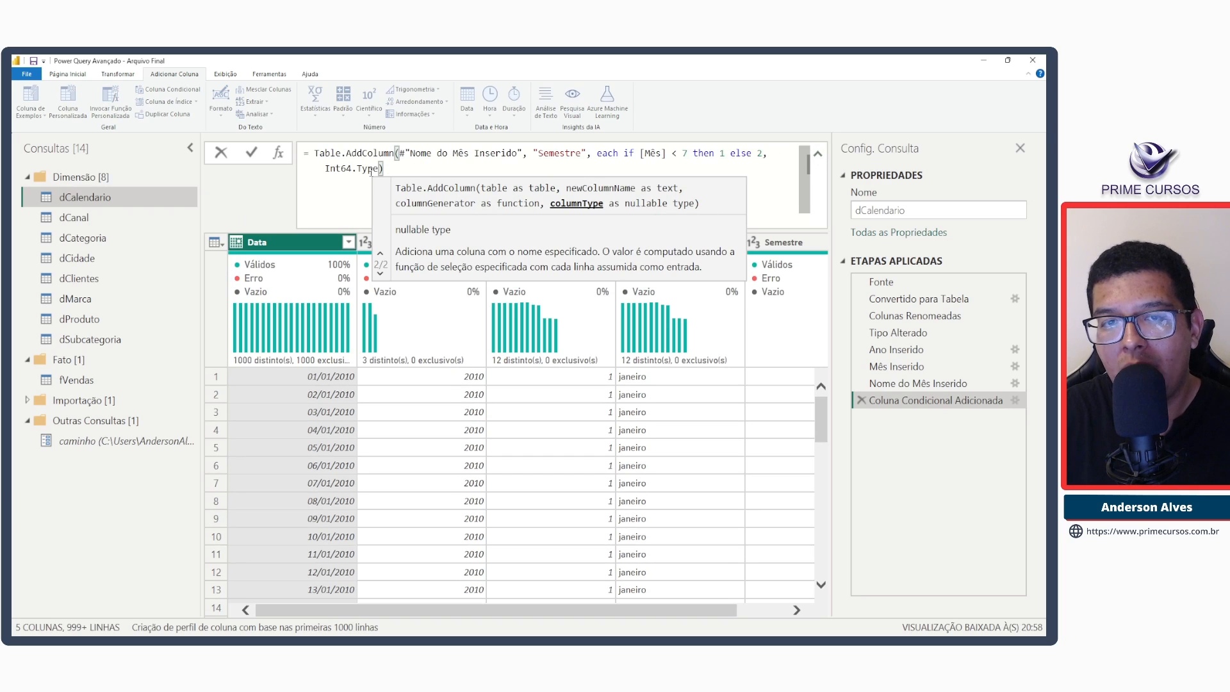
pyautogui.press('Return')
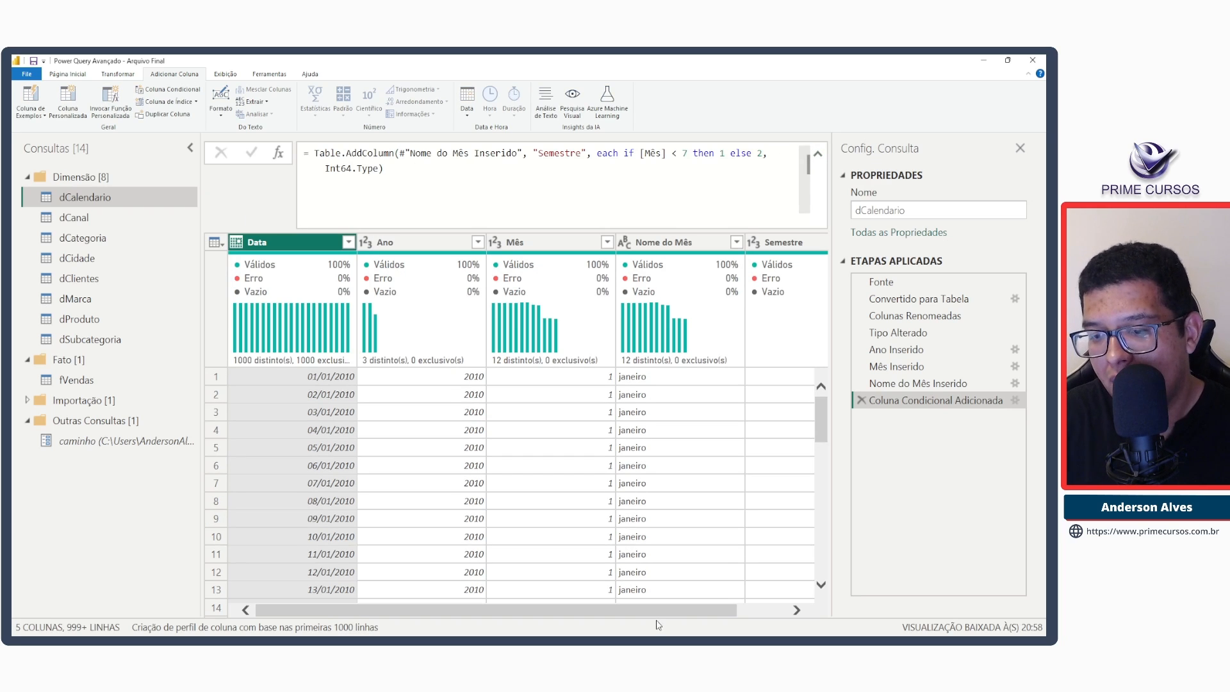
pyautogui.moveTo(661, 612); pyautogui.dragTo(715, 607)
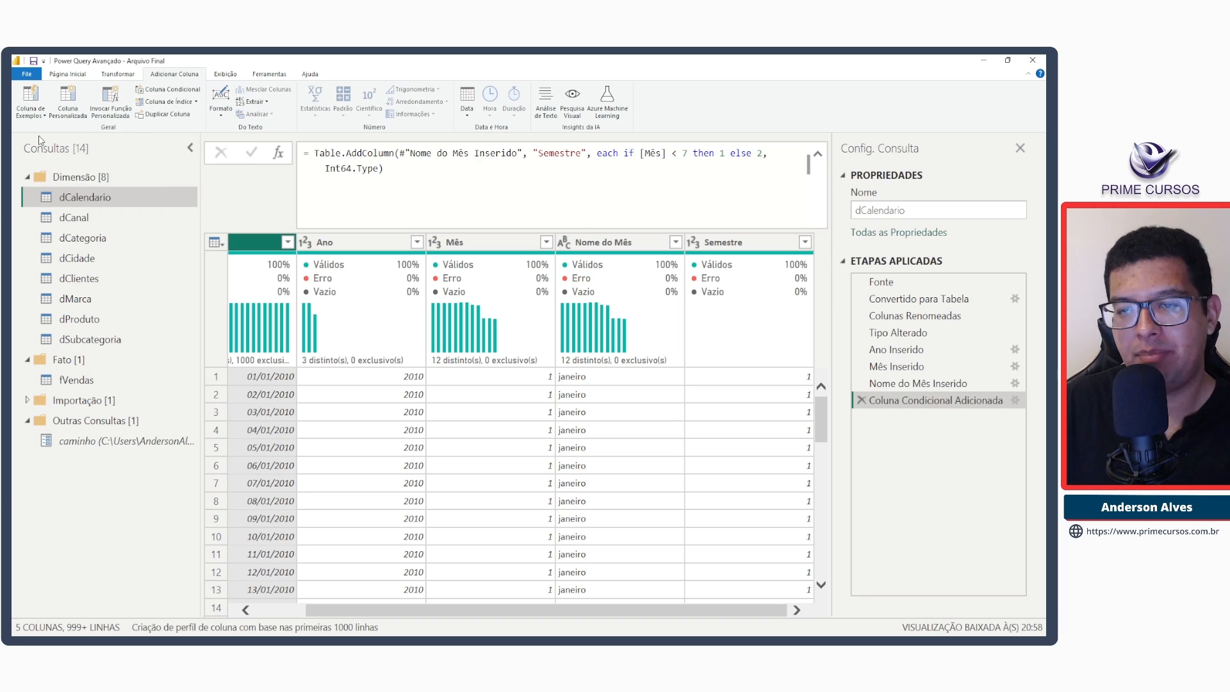
# Start a column from examples based only on the Semestre column.
pyautogui.click(27, 116)
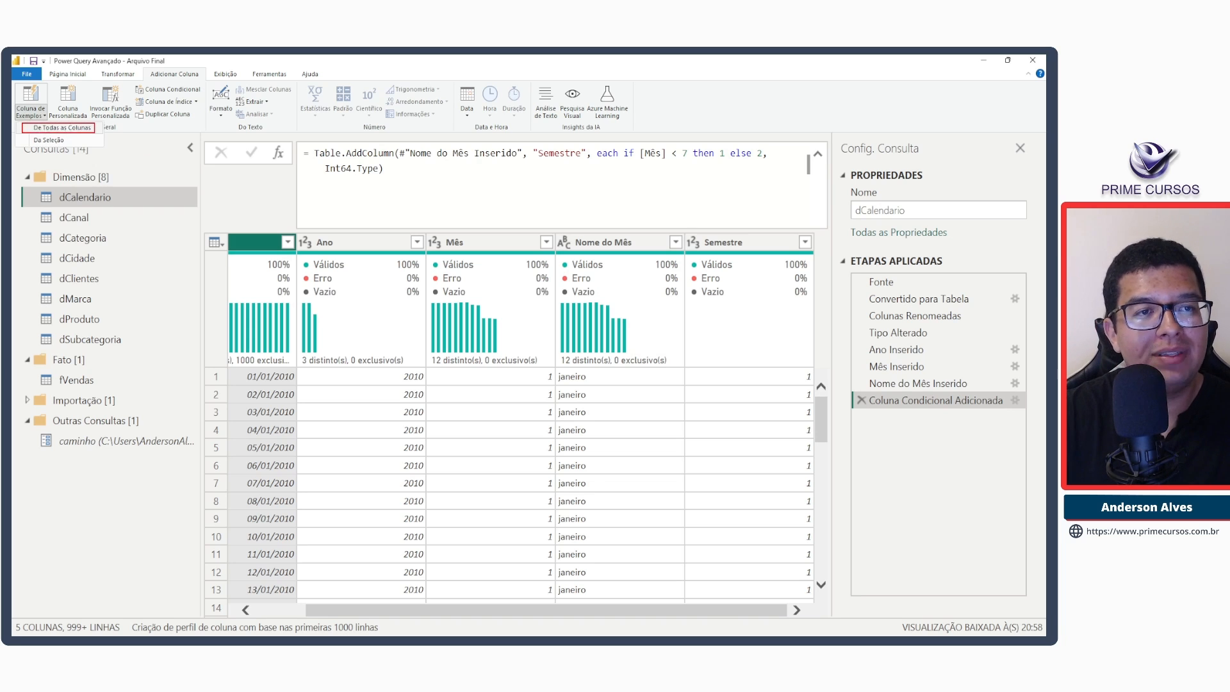
pyautogui.moveTo(25, 137); pyautogui.dragTo(75, 145)
pyautogui.press('Escape')
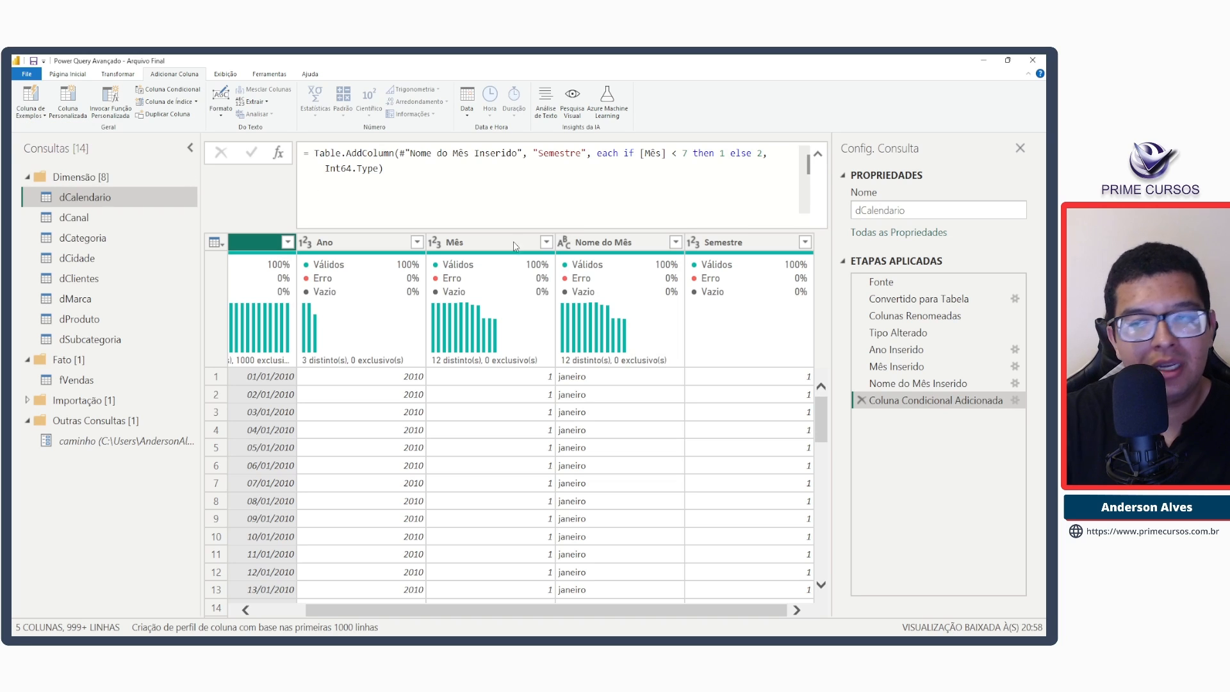
pyautogui.click(738, 243)
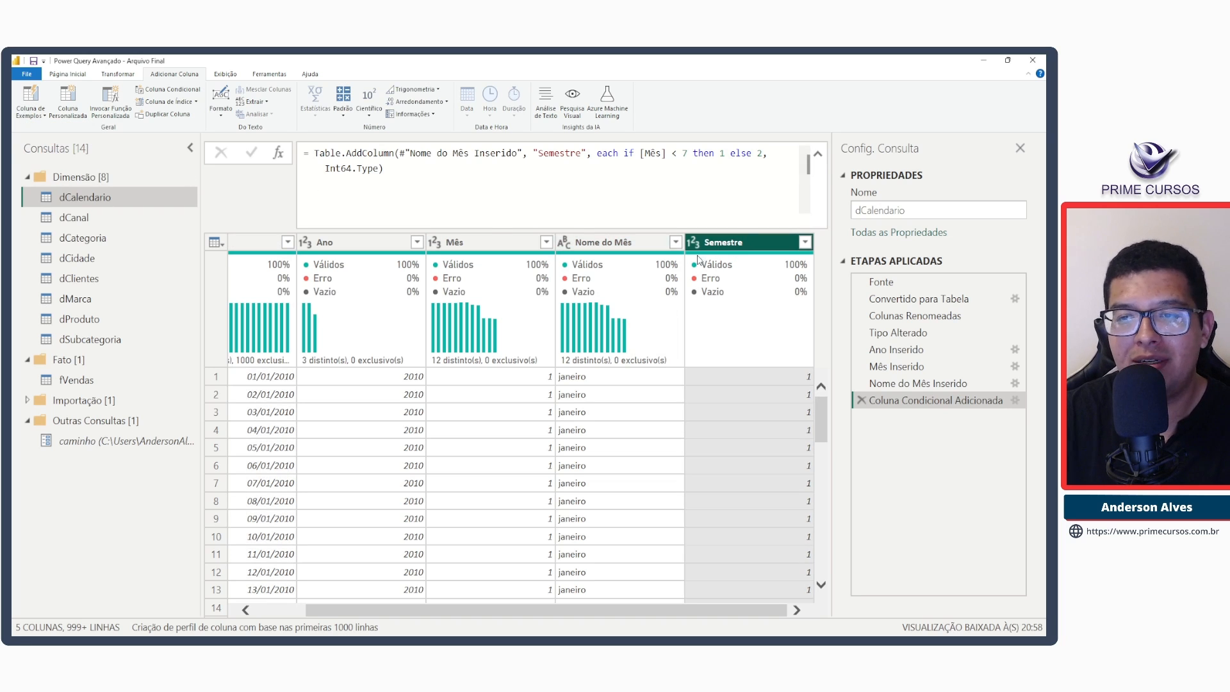
pyautogui.click(31, 112)
pyautogui.click(51, 141)
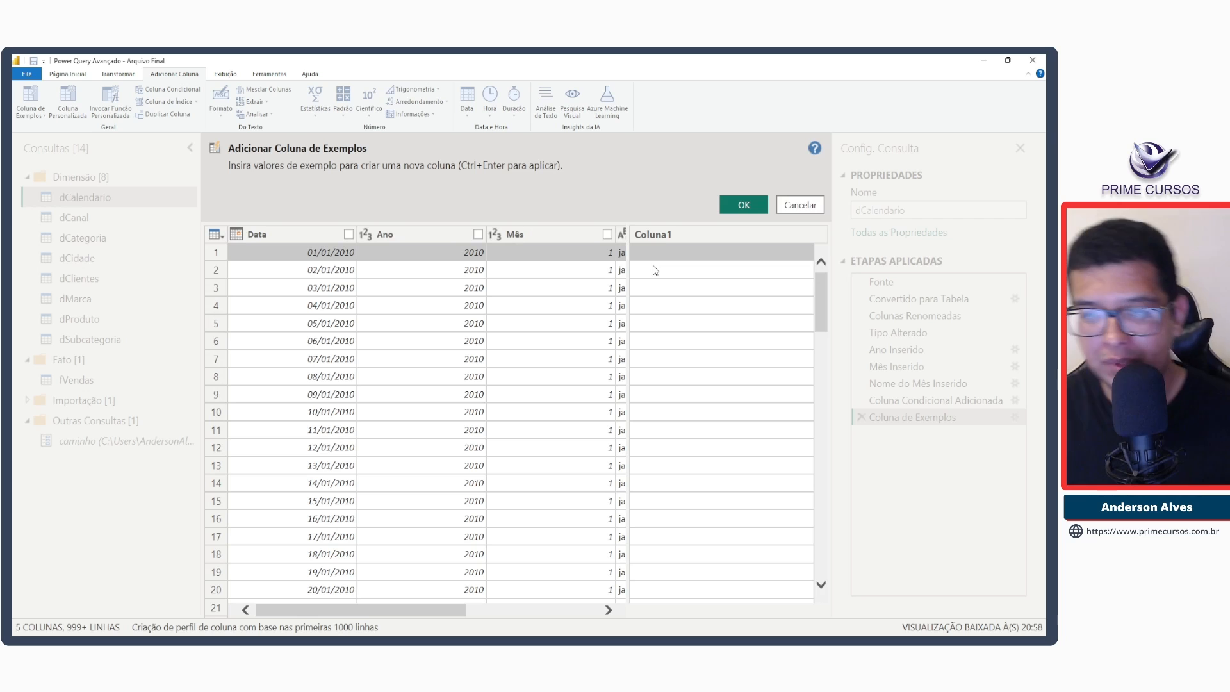
# Enter S1 as the first row's example value for the new column, with Semestre as its source.
pyautogui.moveTo(630, 242); pyautogui.dragTo(749, 262)
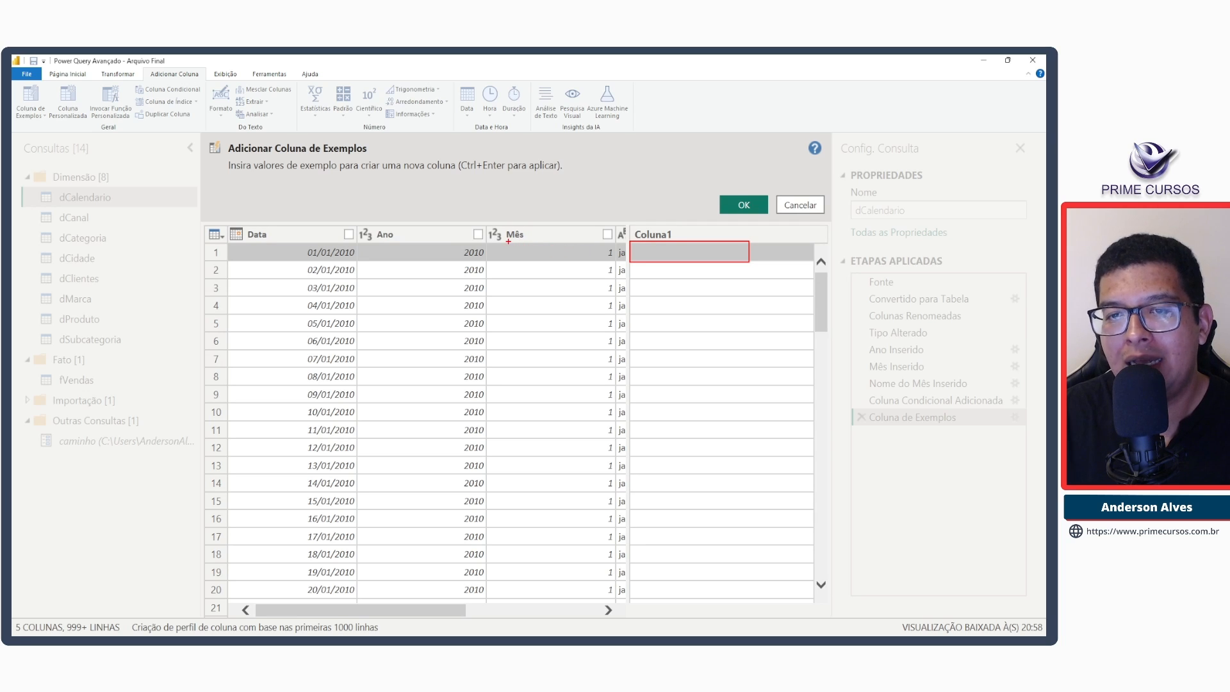
pyautogui.moveTo(508, 241); pyautogui.dragTo(621, 263)
pyautogui.press('Escape')
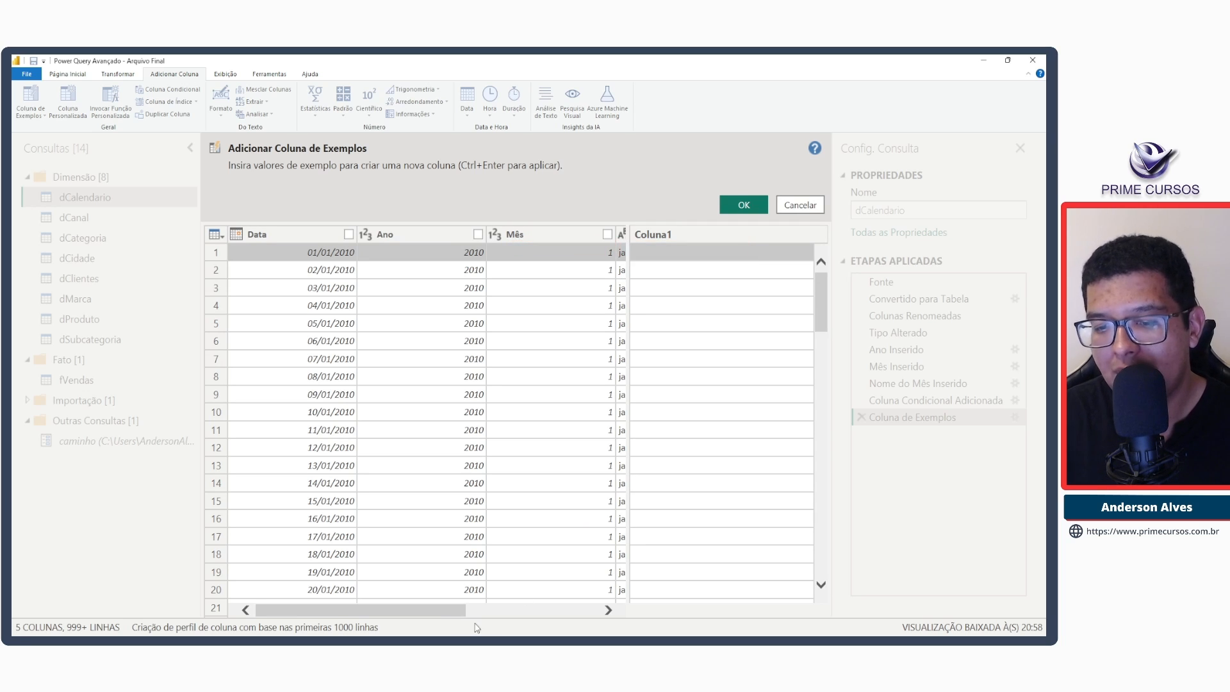
pyautogui.moveTo(440, 615); pyautogui.dragTo(612, 615)
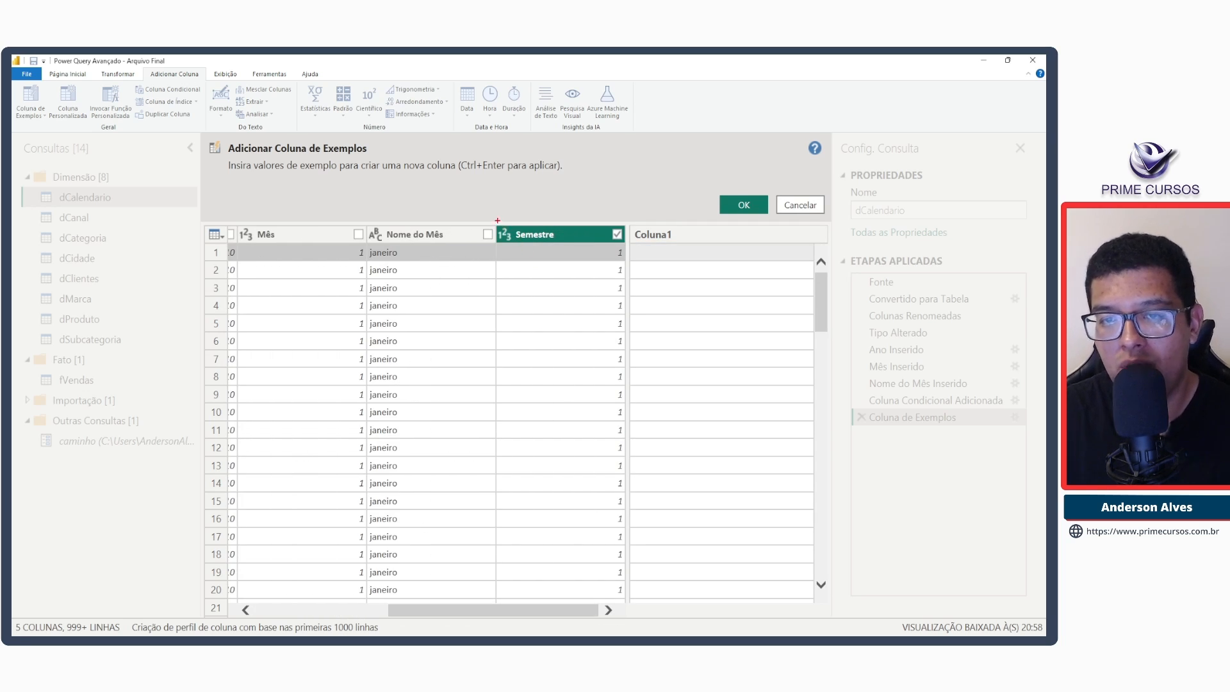
pyautogui.moveTo(497, 220)
pyautogui.mouseDown()
pyautogui.moveTo(590, 263)
pyautogui.moveTo(625, 253)
pyautogui.mouseUp()
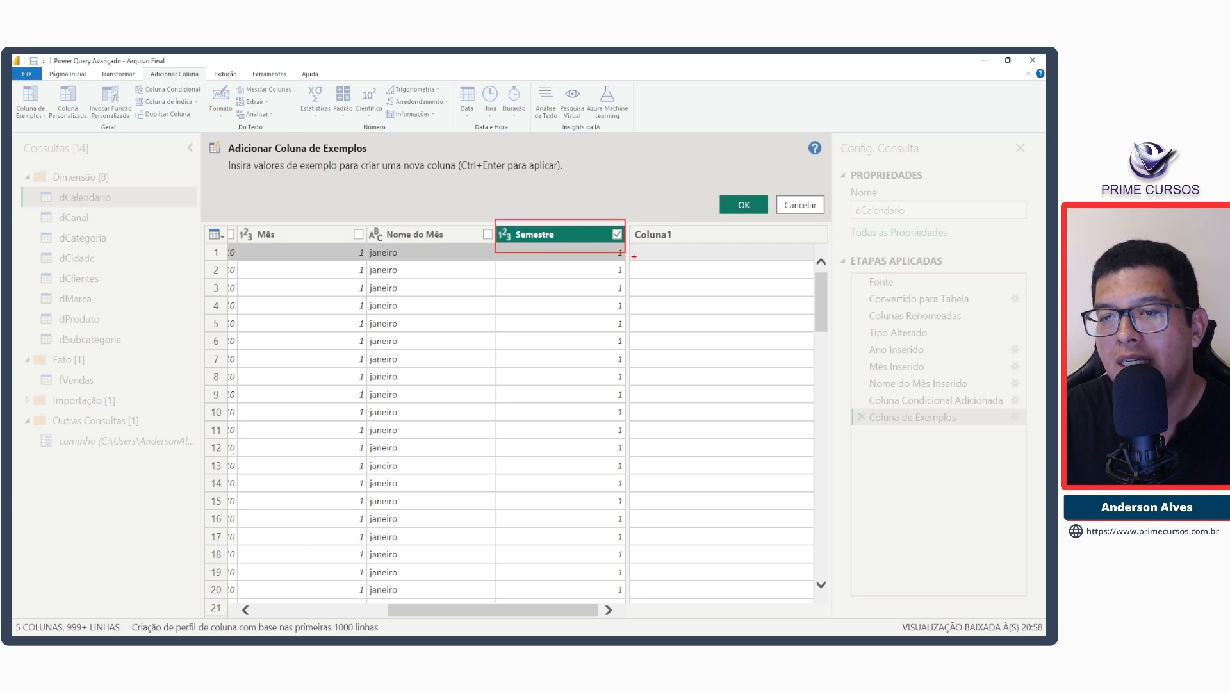
pyautogui.moveTo(248, 173); pyautogui.dragTo(571, 198)
pyautogui.press('Escape')
pyautogui.click(639, 253)
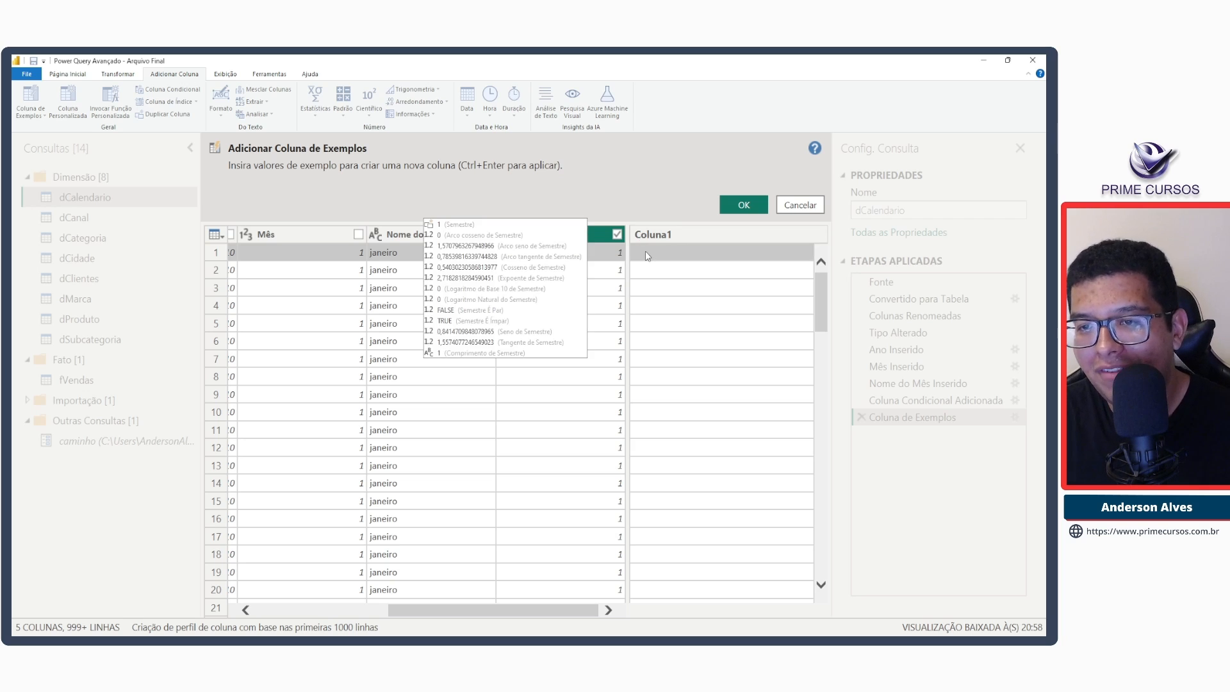
pyautogui.write('S1')
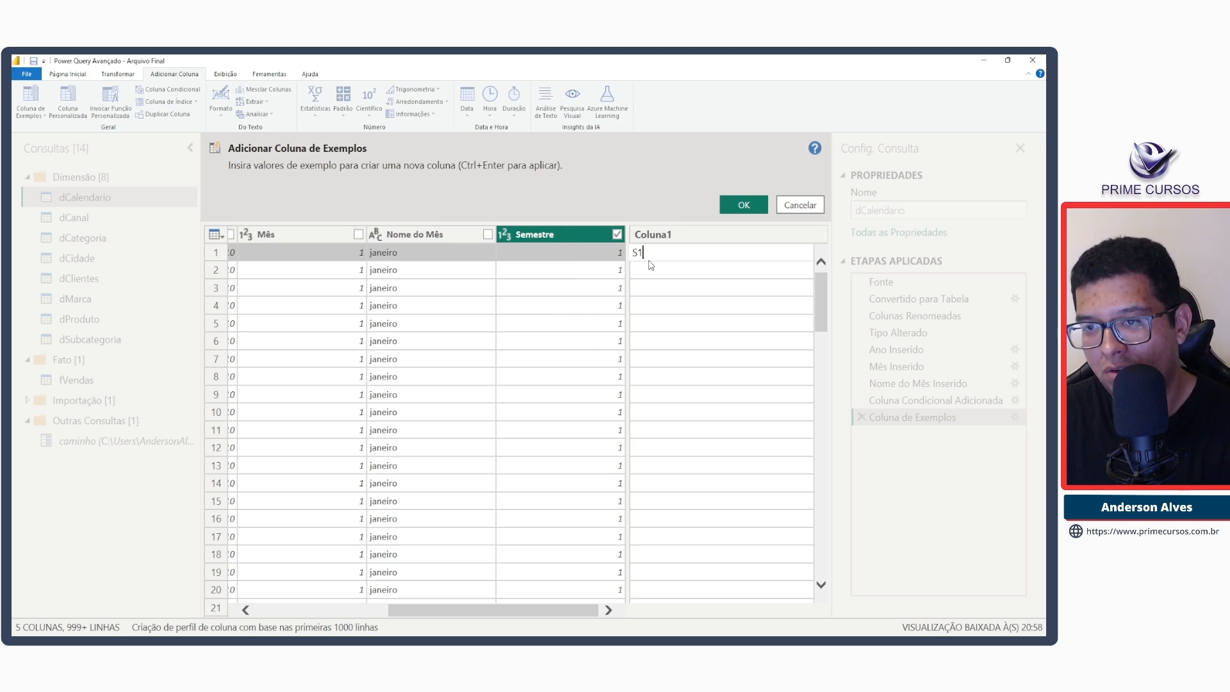
pyautogui.press('Return')
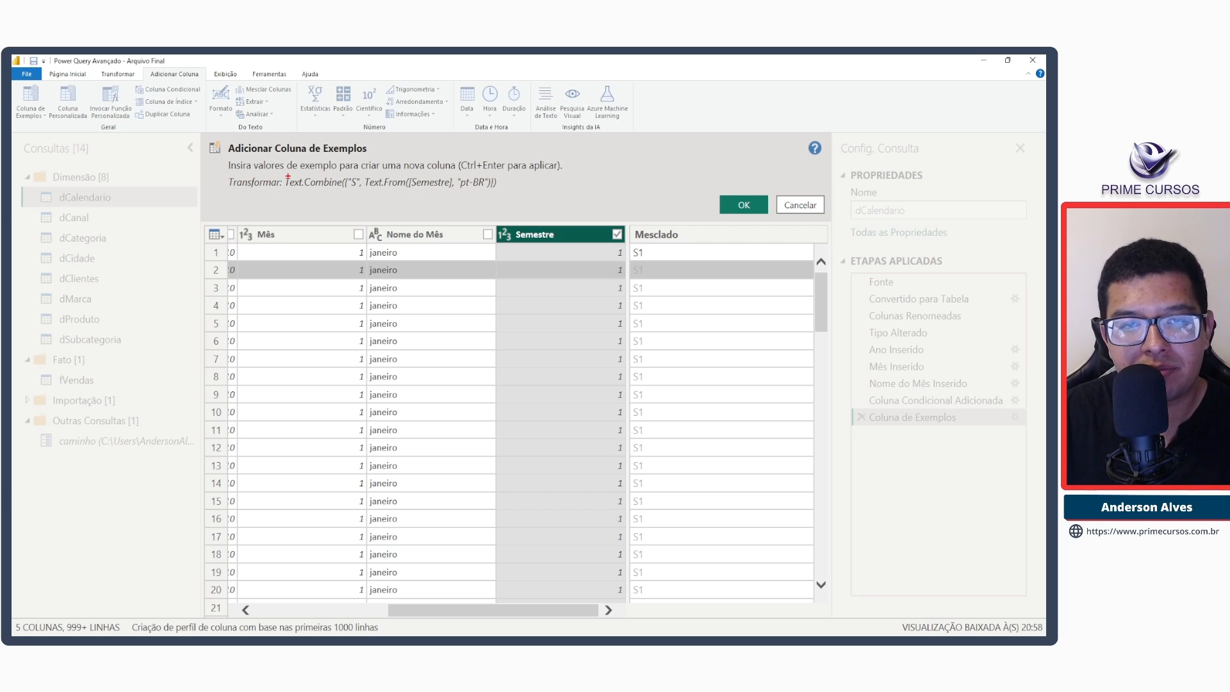
# Examine the suggested Text.Combine transformation, its "S" prefix, the Text.From([Semestre]) part and the "pt-BR" argument.
pyautogui.moveTo(288, 178)
pyautogui.mouseDown()
pyautogui.moveTo(491, 190)
pyautogui.moveTo(454, 191)
pyautogui.mouseUp()
pyautogui.moveTo(488, 254); pyautogui.dragTo(441, 254)
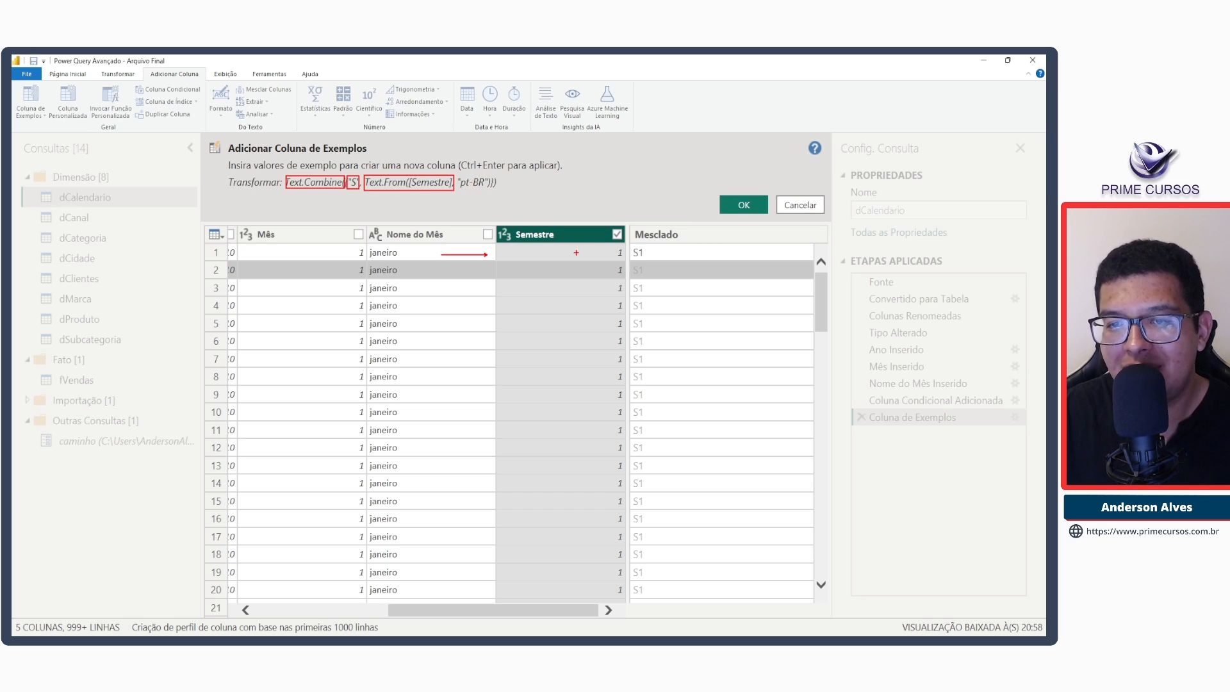
pyautogui.moveTo(576, 253); pyautogui.dragTo(552, 253)
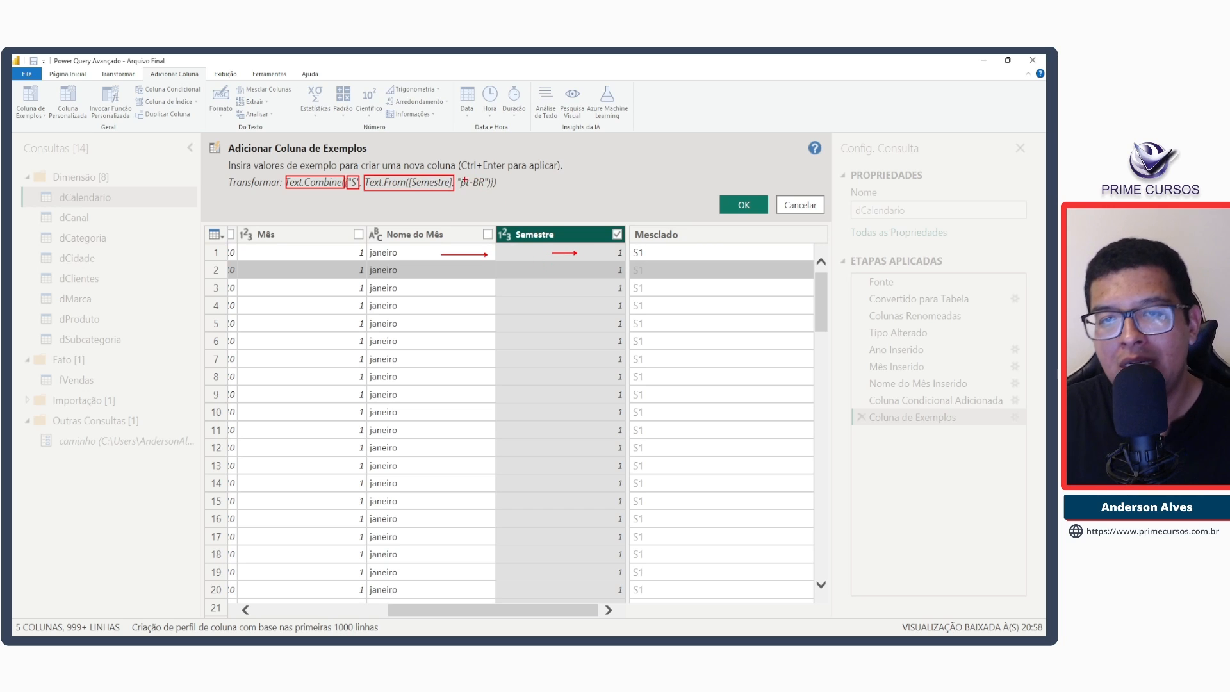
pyautogui.moveTo(456, 174)
pyautogui.mouseDown()
pyautogui.moveTo(489, 190)
pyautogui.moveTo(496, 174)
pyautogui.mouseUp()
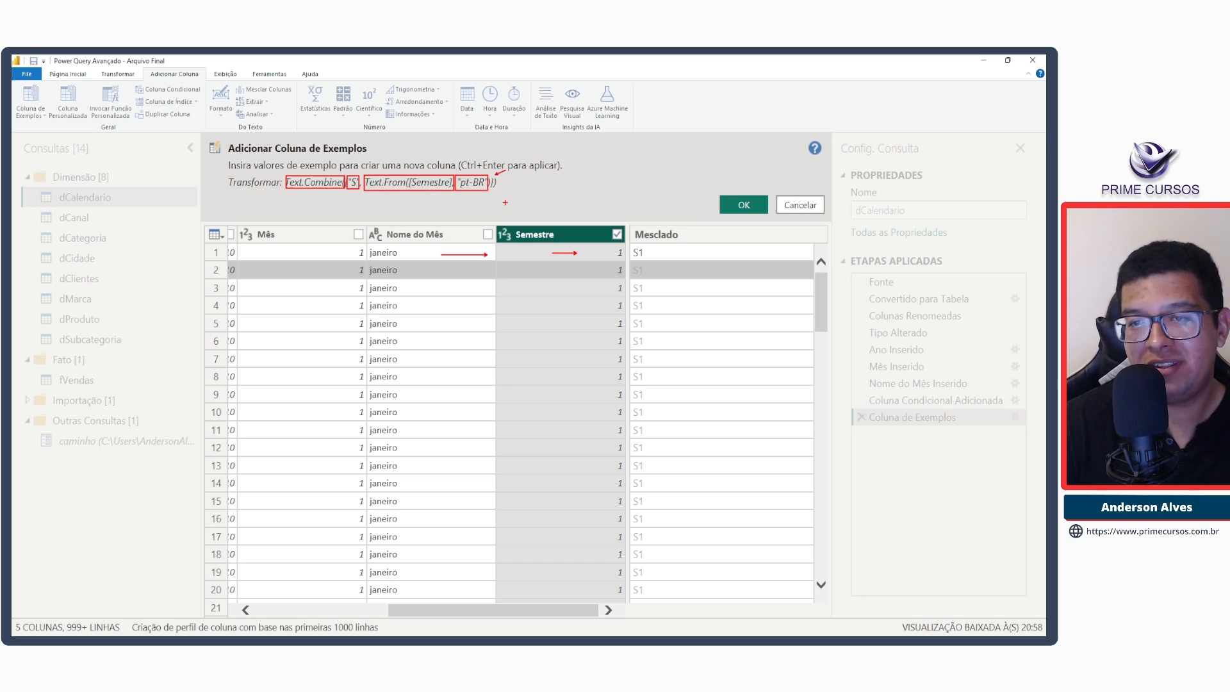
pyautogui.press('Escape')
# Set column profiling to be based on the entire data set.
pyautogui.moveTo(821, 296); pyautogui.dragTo(827, 544)
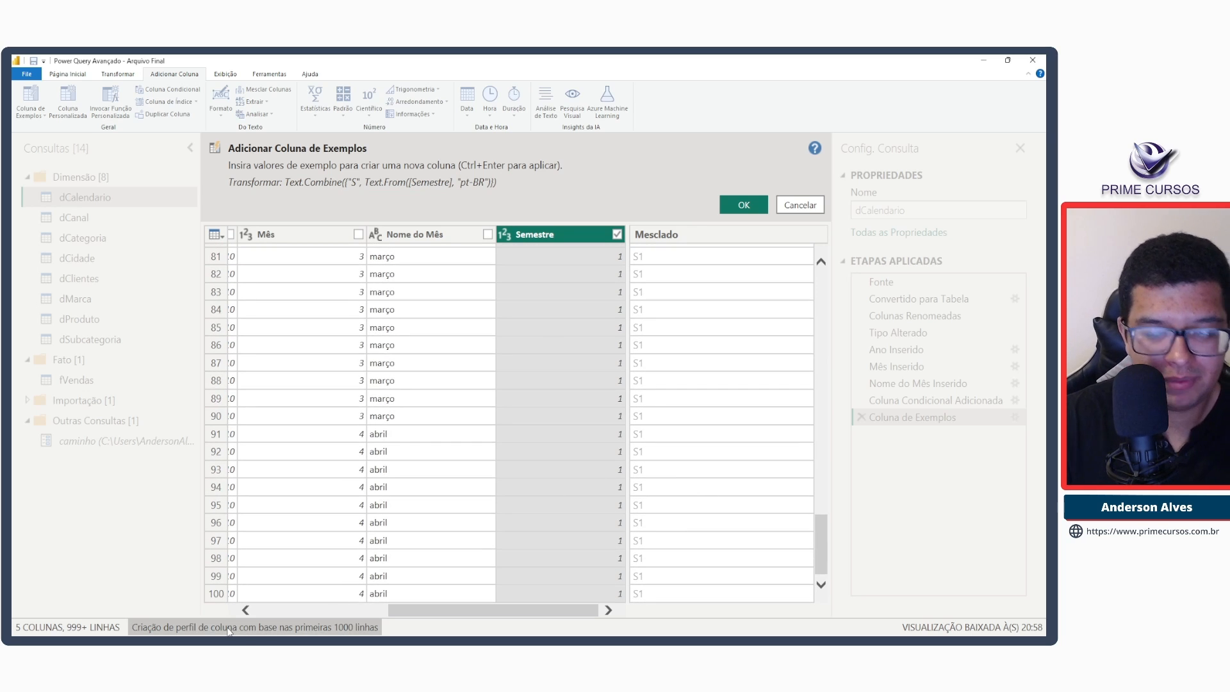
pyautogui.click(182, 633)
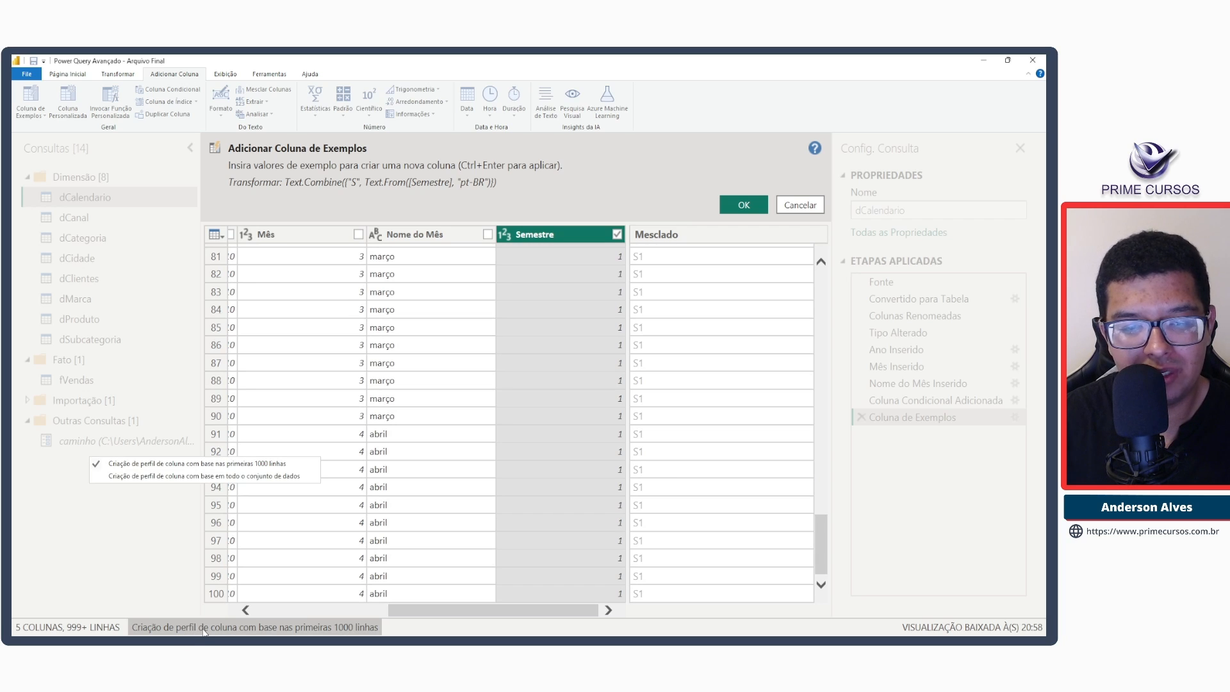
pyautogui.click(178, 477)
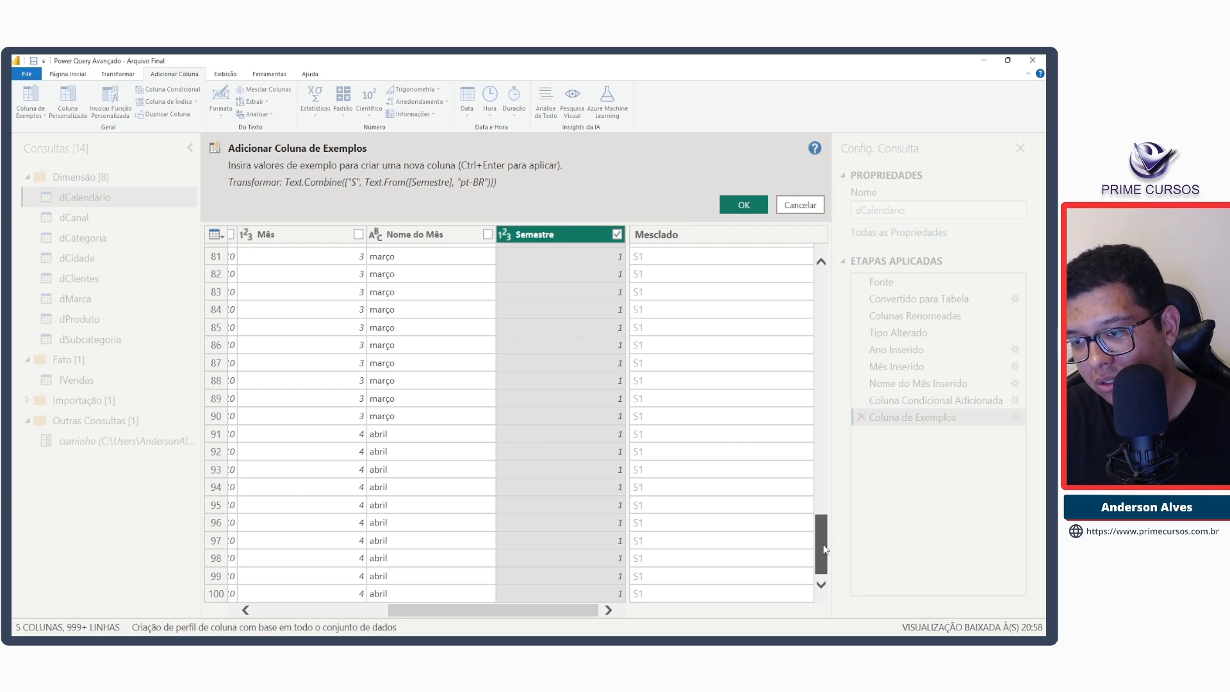
# Accept the example column and rename it Nome do Semestre in its Table.AddColumn formula.
pyautogui.scroll(13, 623, 482)
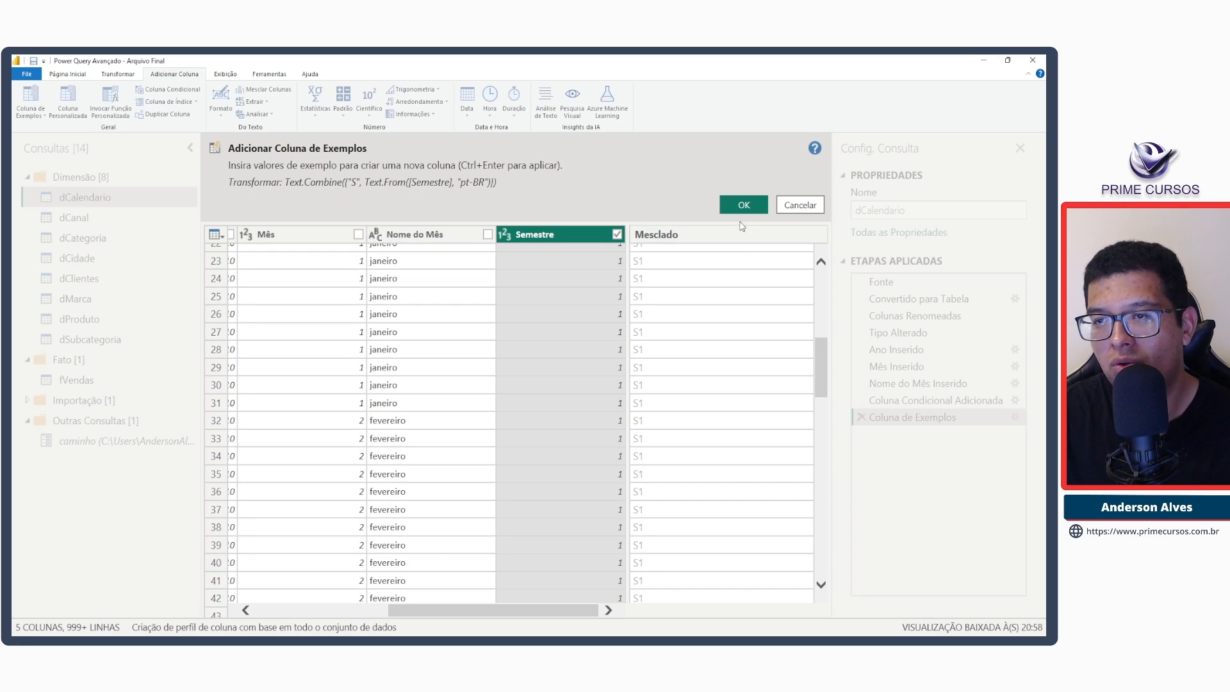
pyautogui.click(743, 205)
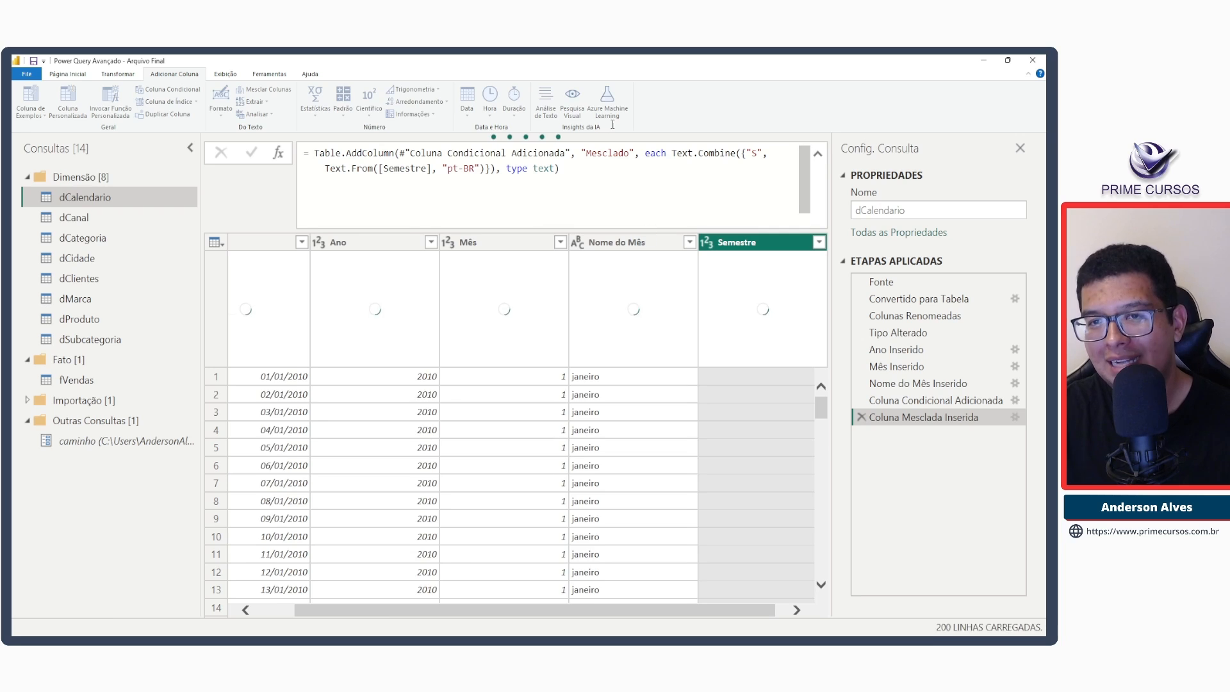
pyautogui.click(608, 154)
pyautogui.doubleClick(607, 154)
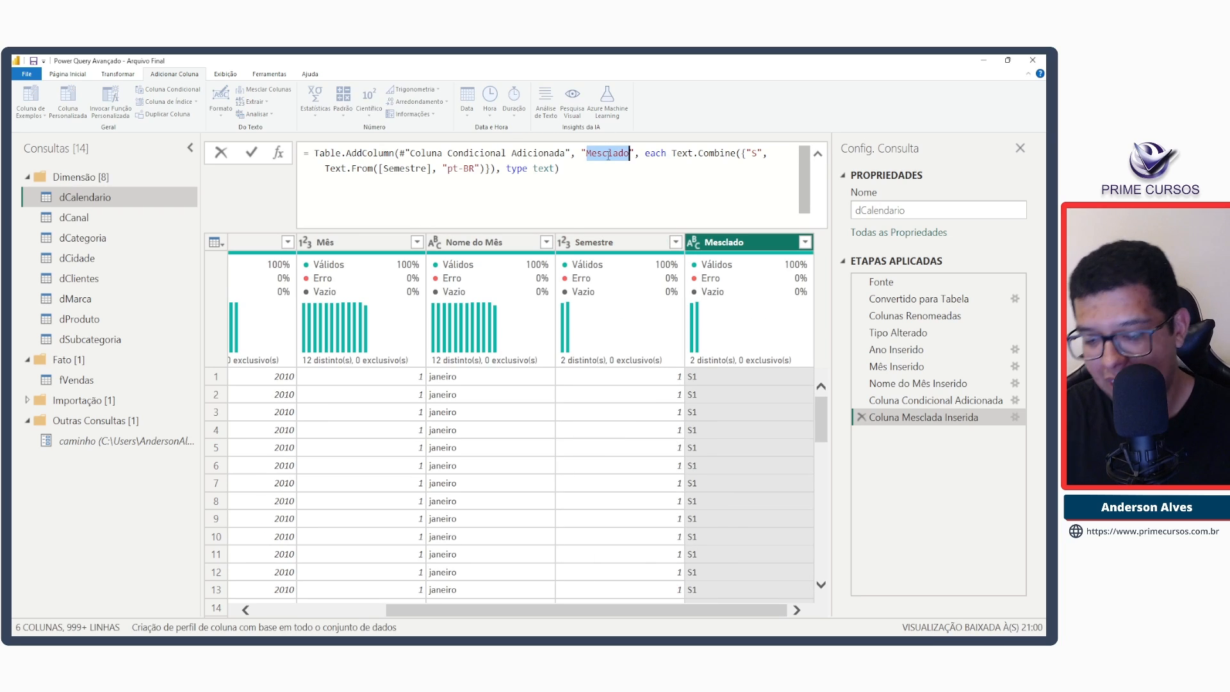
pyautogui.write('Nome do Sem')
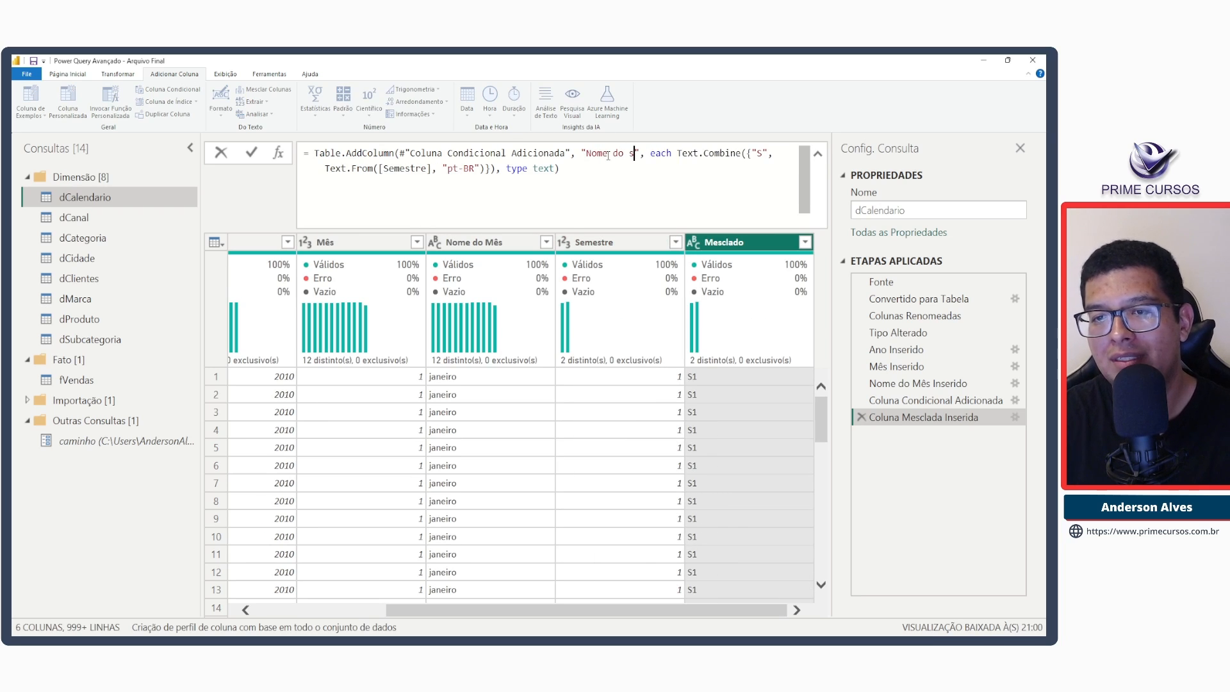
pyautogui.write('estre')
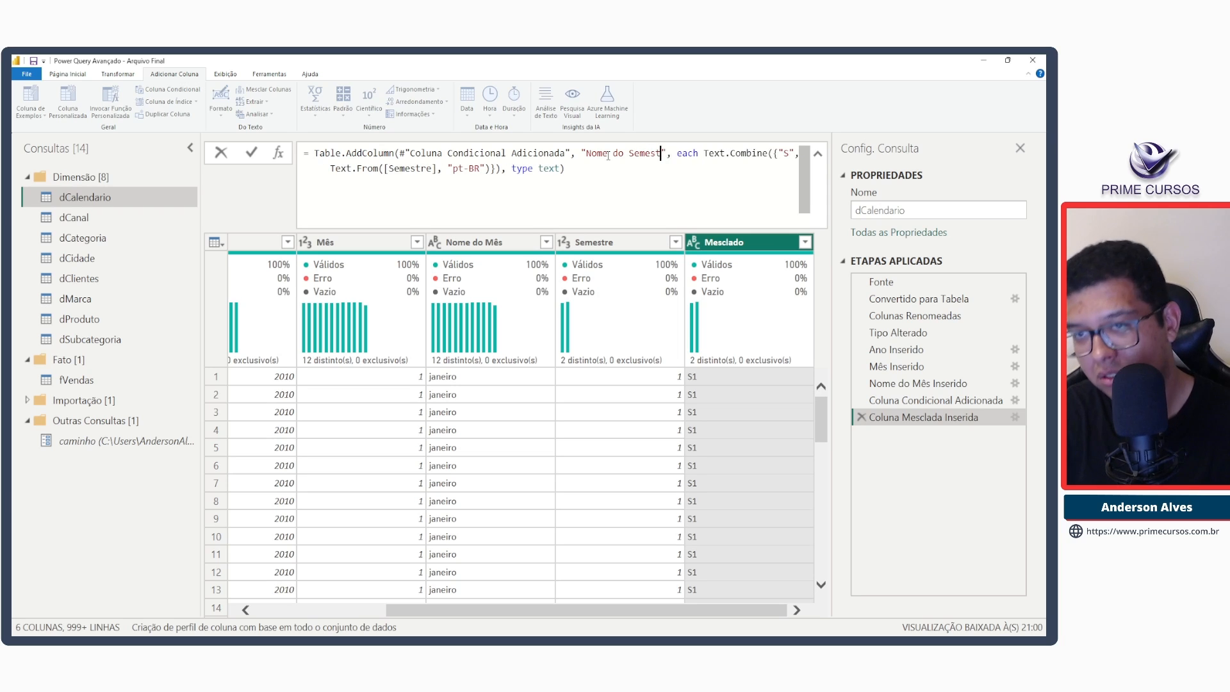
pyautogui.press('Return')
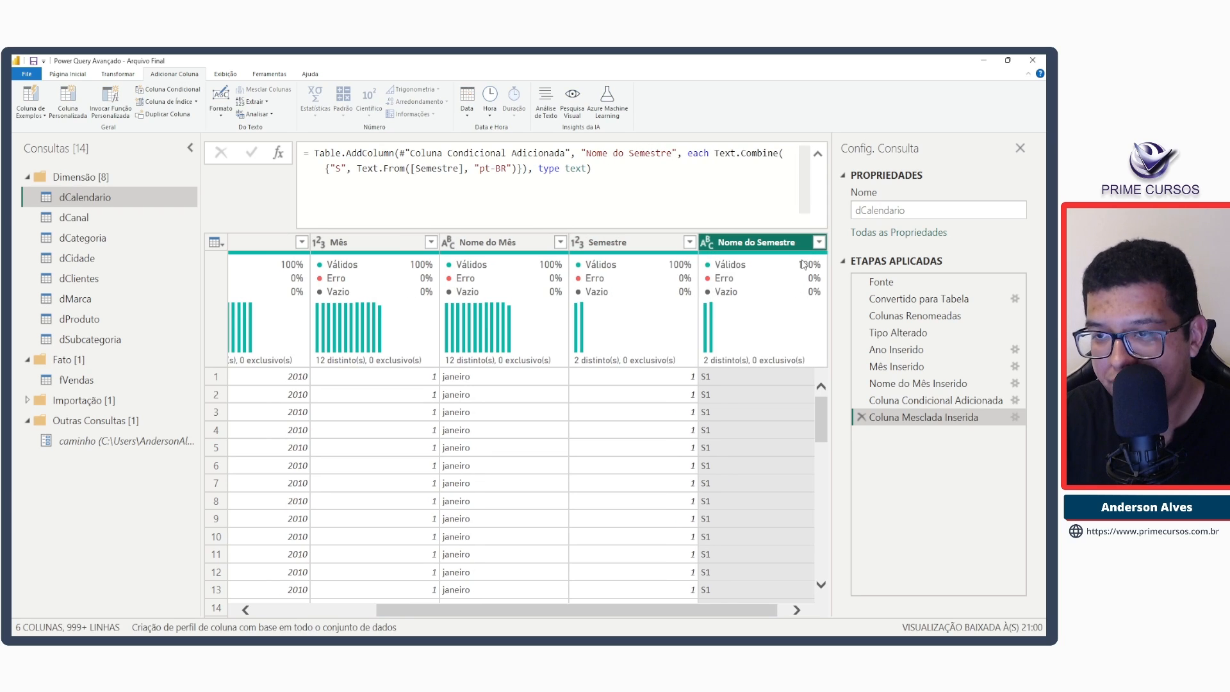
# Filter the Nome do Semestre column to keep only the S1 rows.
pyautogui.click(819, 242)
pyautogui.click(783, 510)
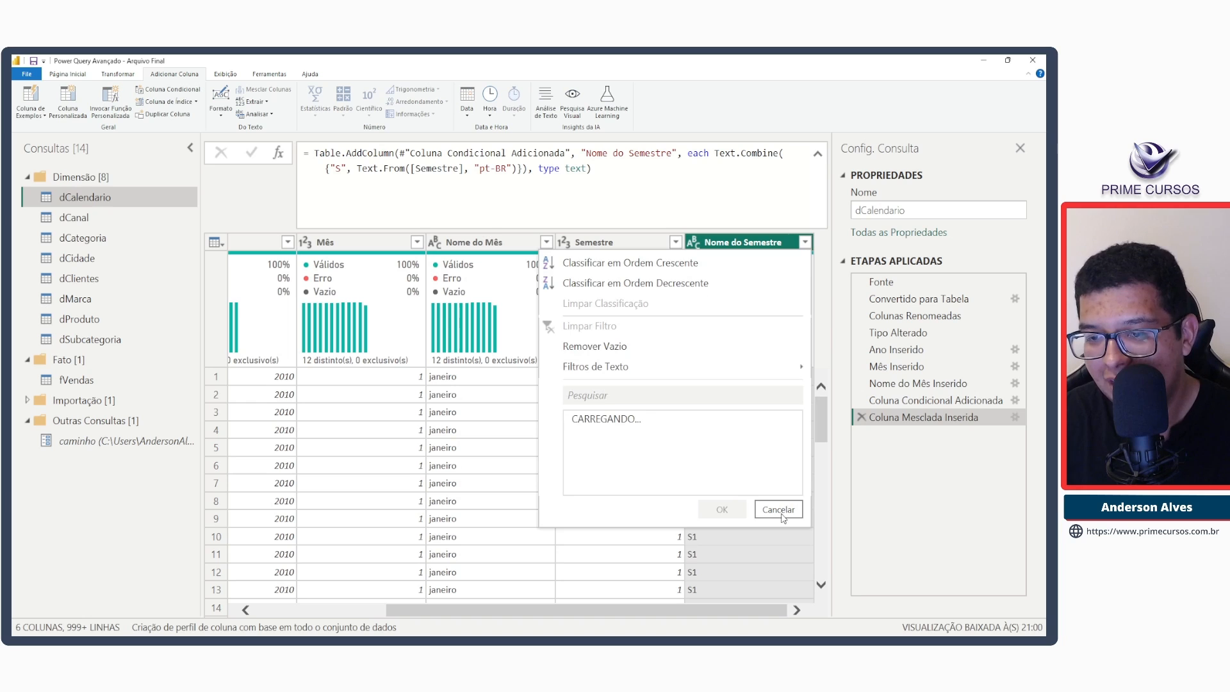
pyautogui.click(577, 420)
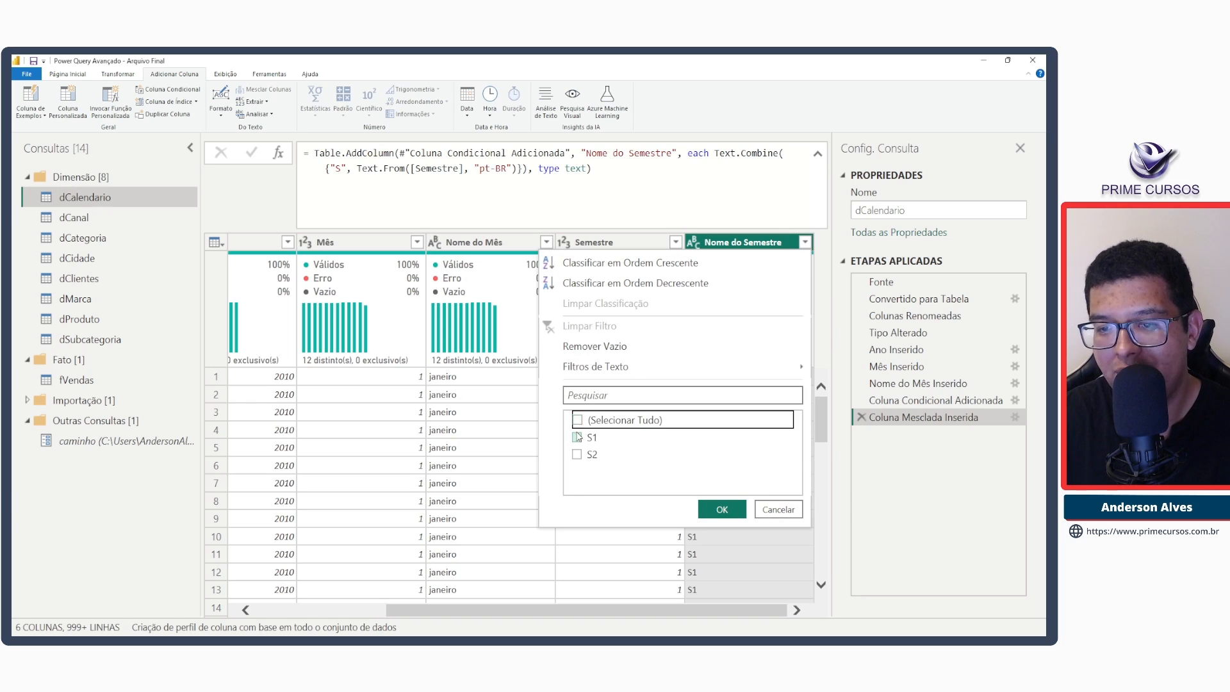
pyautogui.click(576, 437)
pyautogui.click(719, 508)
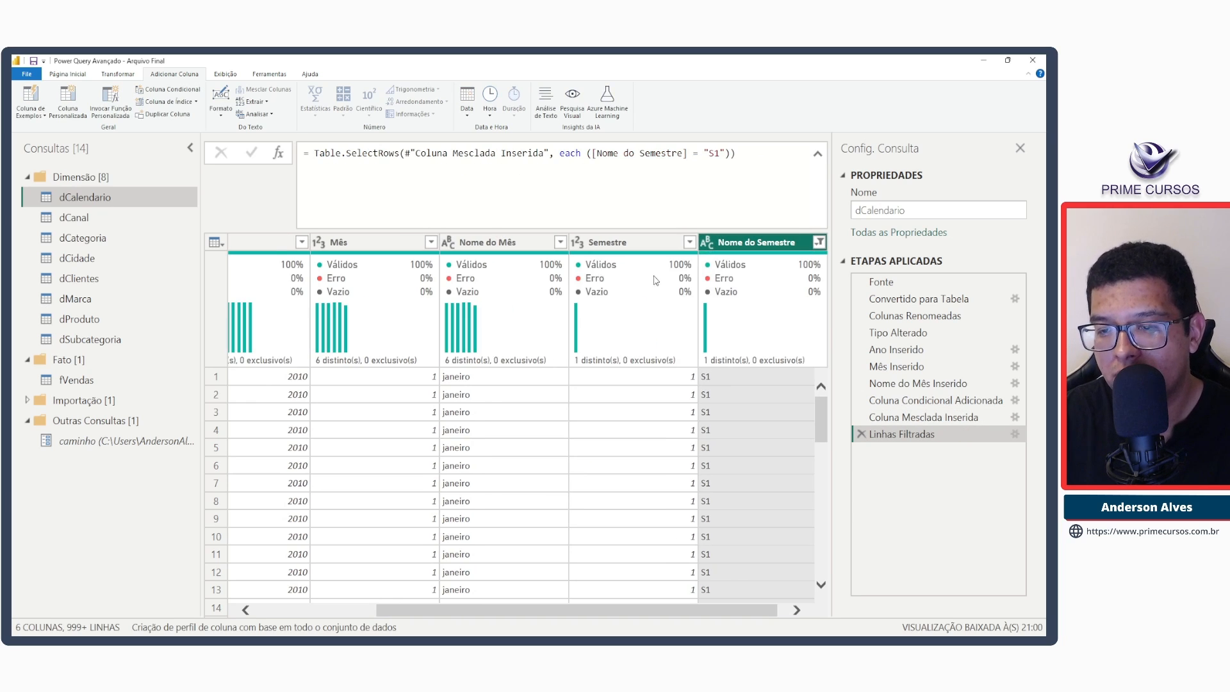
# Check the values offered in the Semestre column's filter and close it without filtering.
pyautogui.click(689, 242)
pyautogui.click(645, 511)
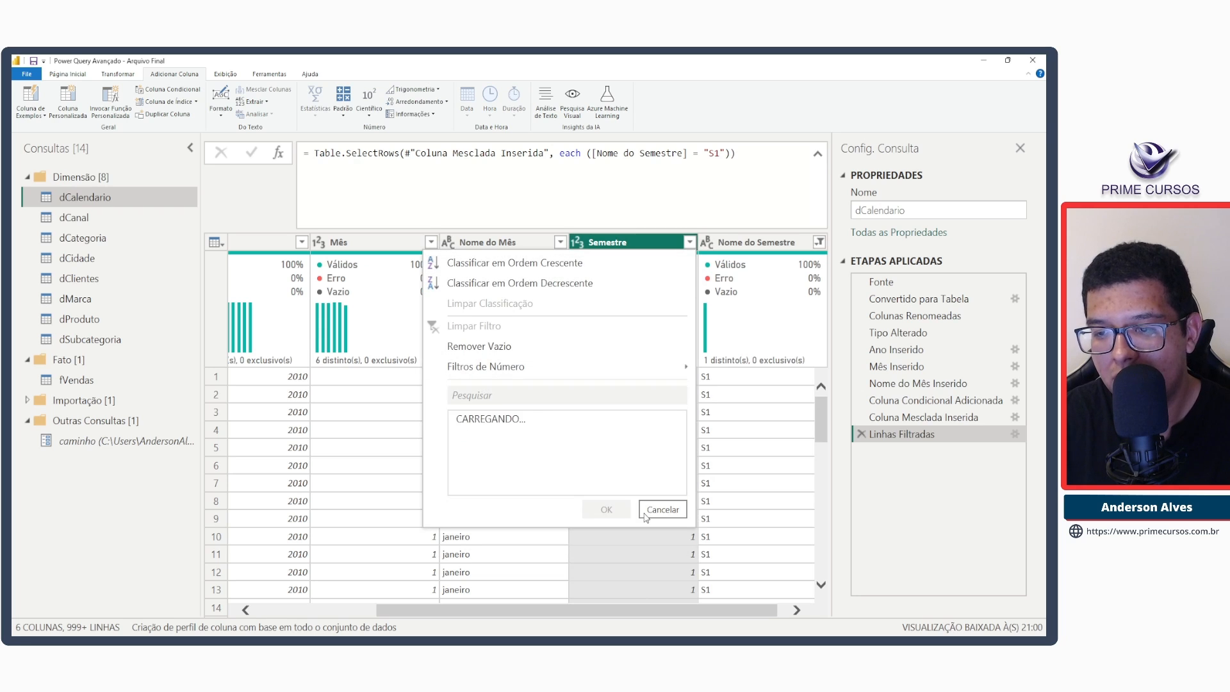
pyautogui.click(662, 535)
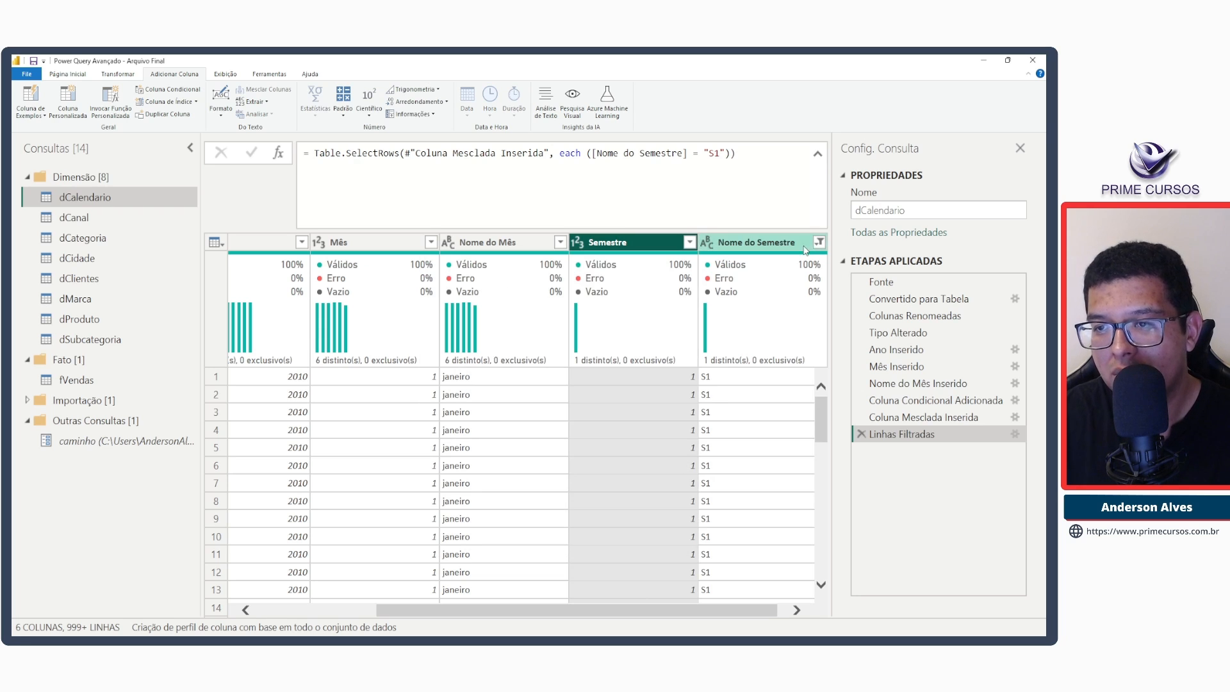
# Change the row filter formula so the Nome do Semestre column keeps only the S2 rows.
pyautogui.click(714, 154)
pyautogui.press('Delete')
pyautogui.write('2')
pyautogui.press('Return')
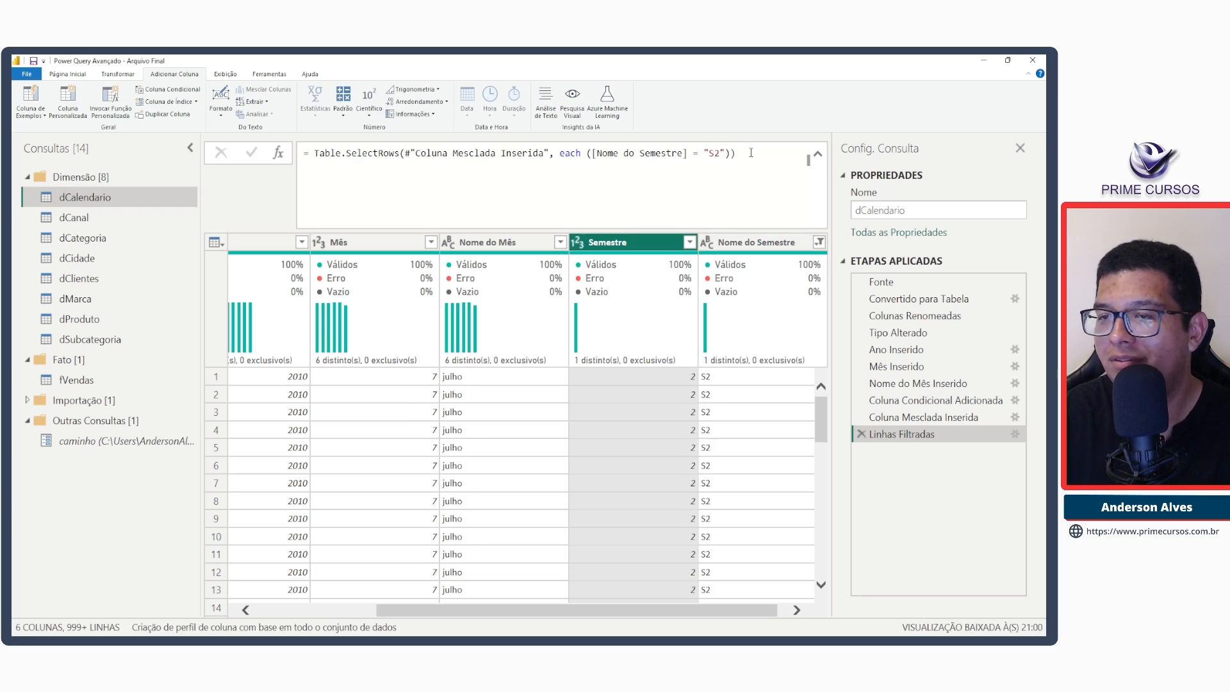
# Check the full list of values in the Semestre column's filter and delete the Linhas Filtradas step.
pyautogui.click(690, 242)
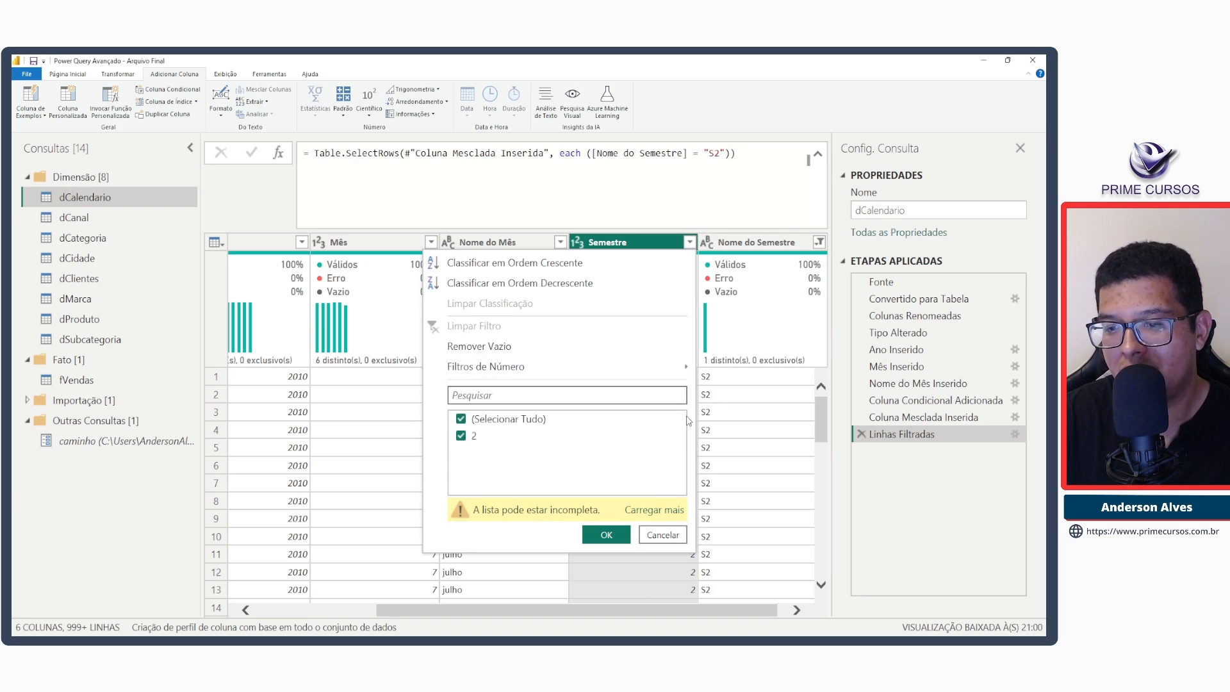
pyautogui.click(651, 510)
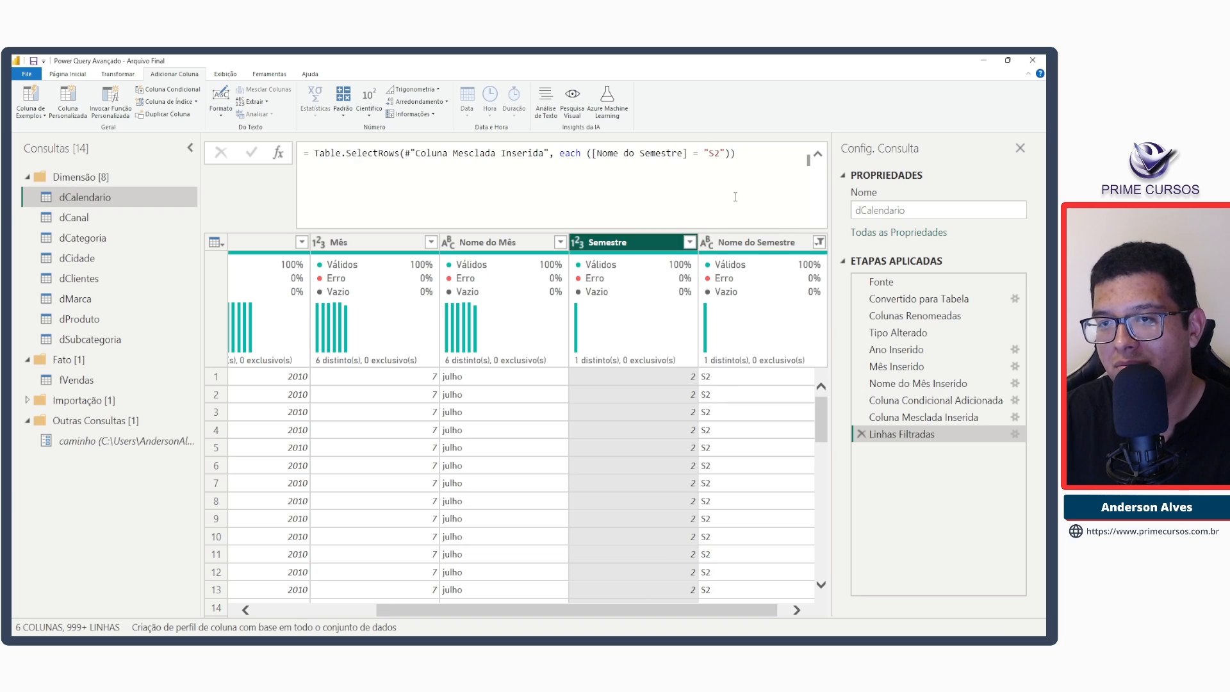
pyautogui.click(862, 434)
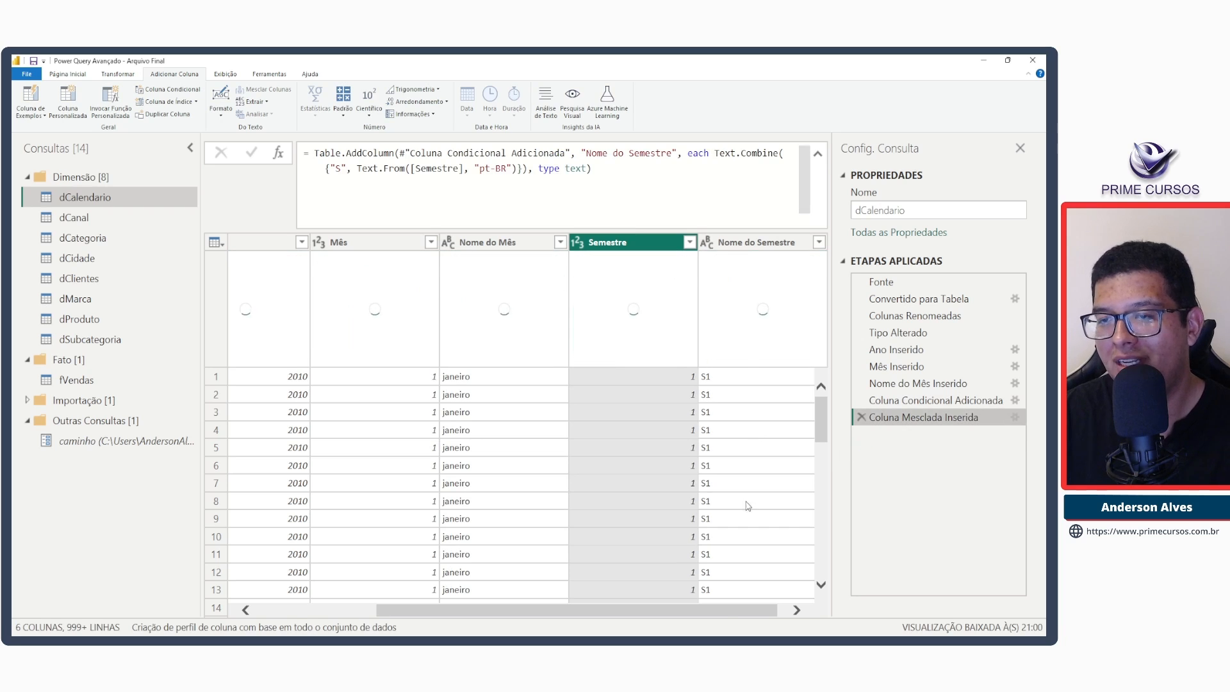
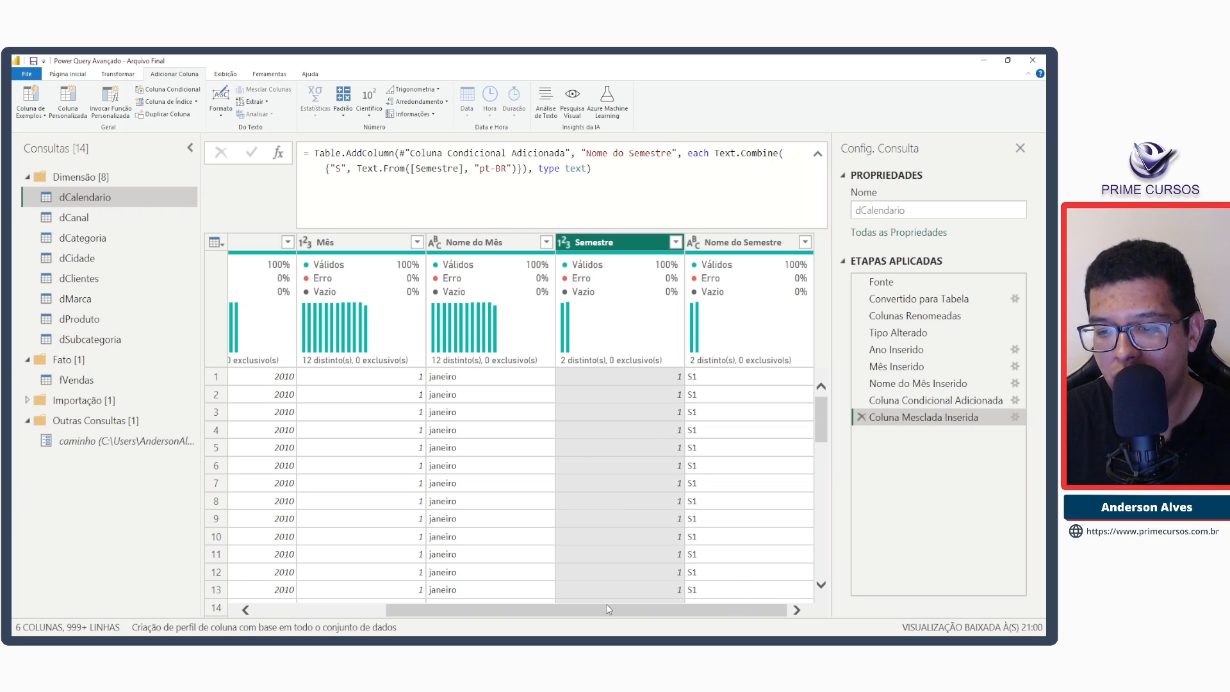
# Add a Trimestre column holding the quarter of the year, calculated from the Data column.
pyautogui.moveTo(608, 609); pyautogui.dragTo(477, 609)
pyautogui.click(305, 243)
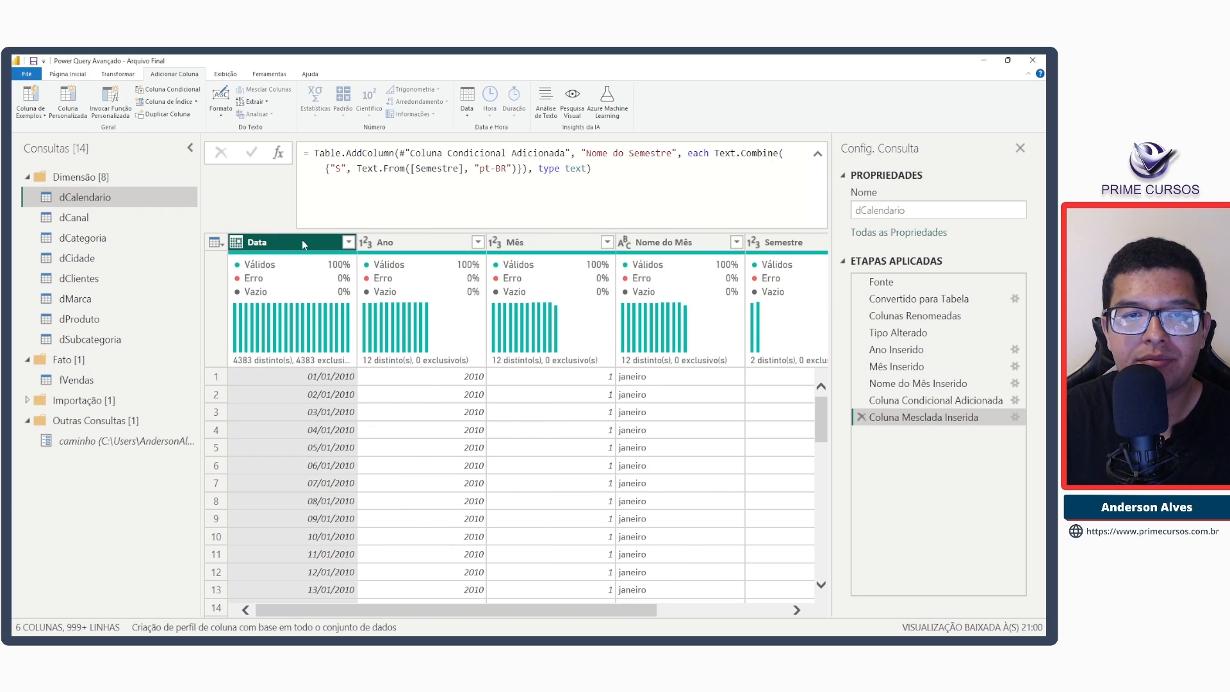
pyautogui.click(475, 119)
pyautogui.moveTo(513, 192)
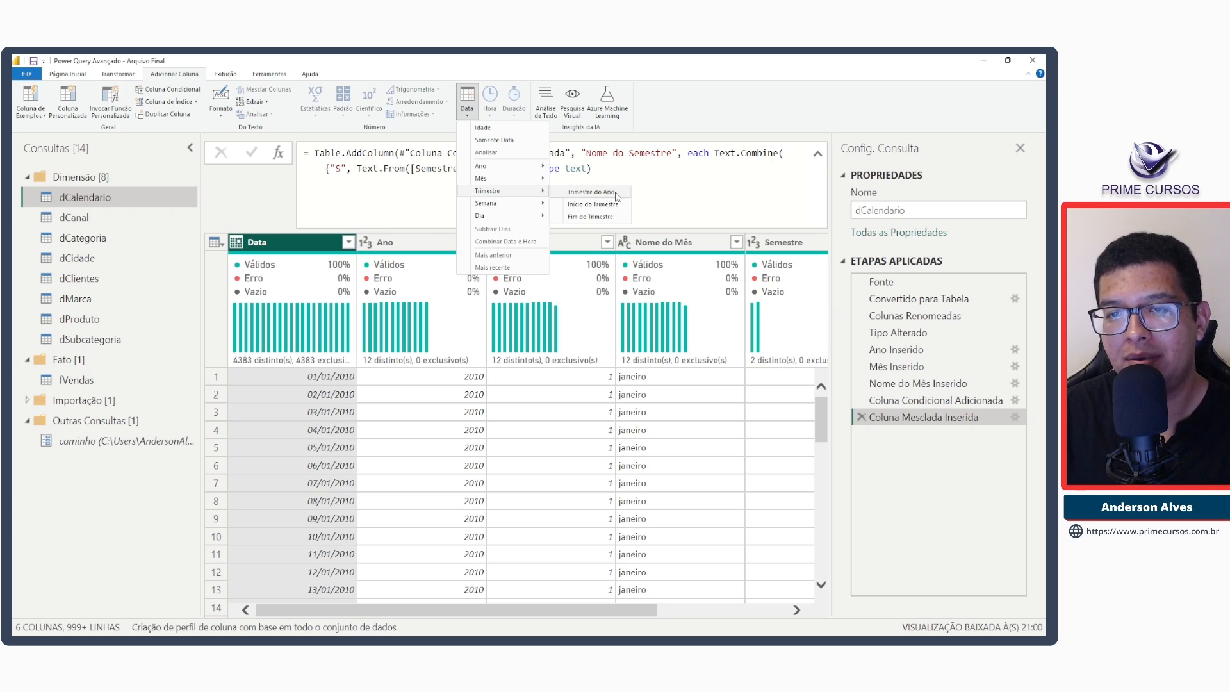
pyautogui.click(610, 193)
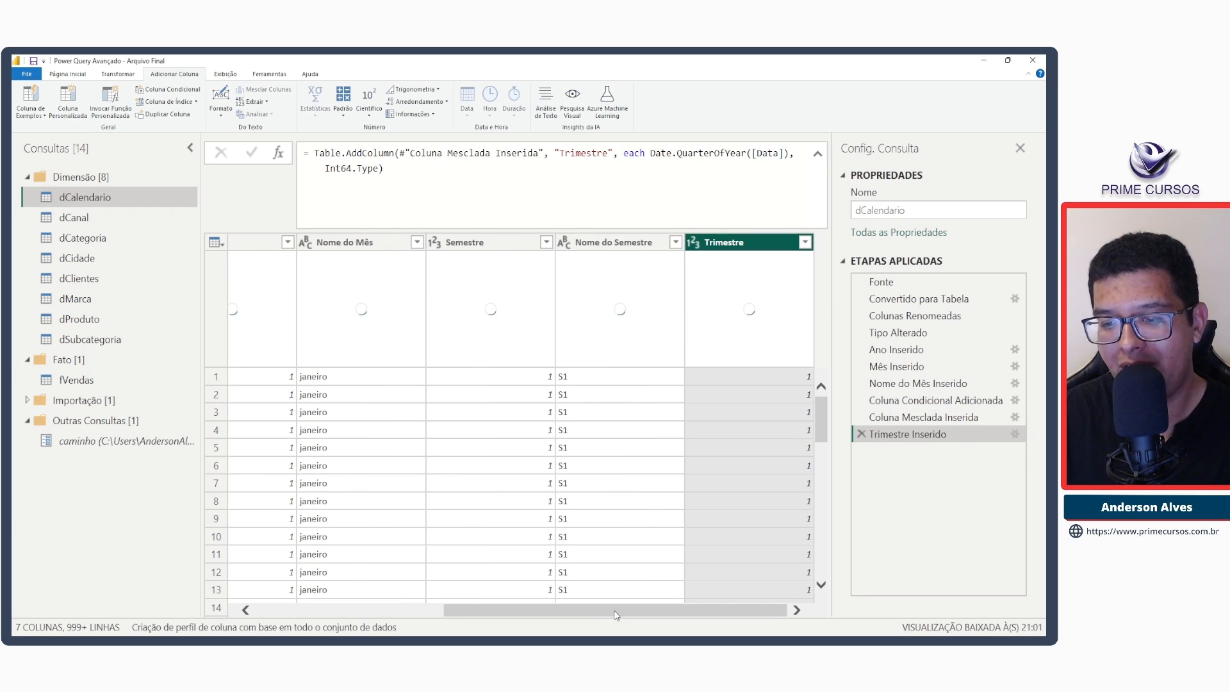
# Load the full list of values in the Trimestre column's filter and close it without filtering.
pyautogui.click(805, 242)
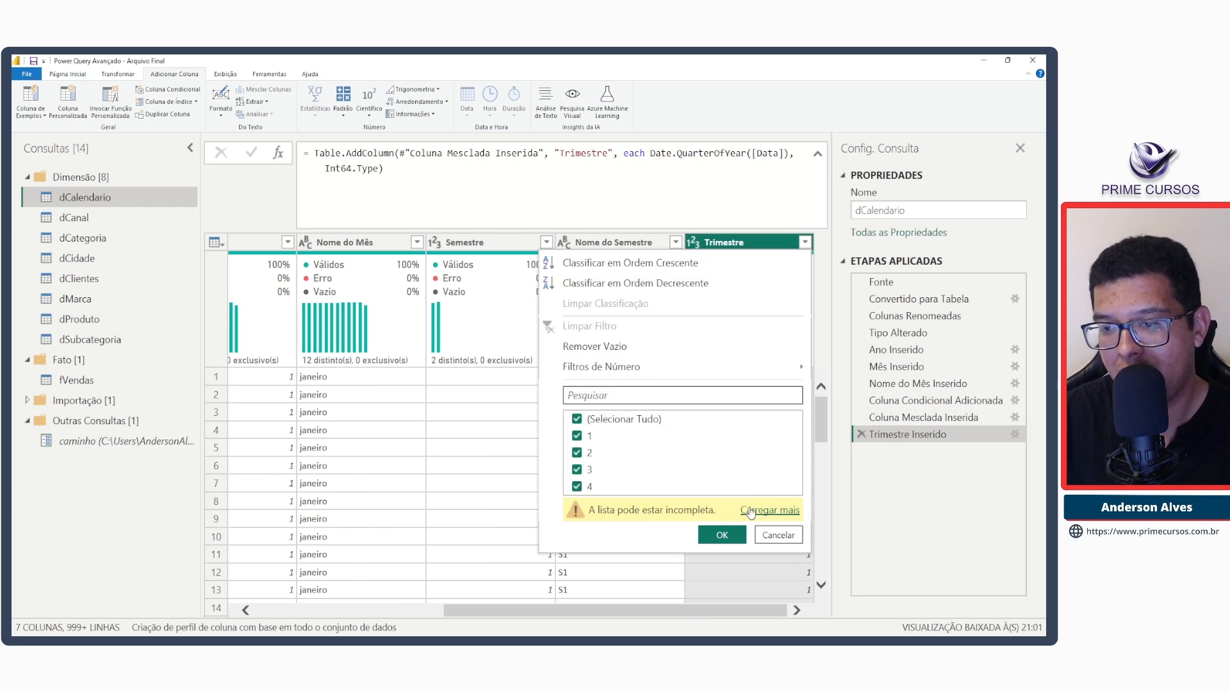
pyautogui.click(751, 513)
pyautogui.click(762, 510)
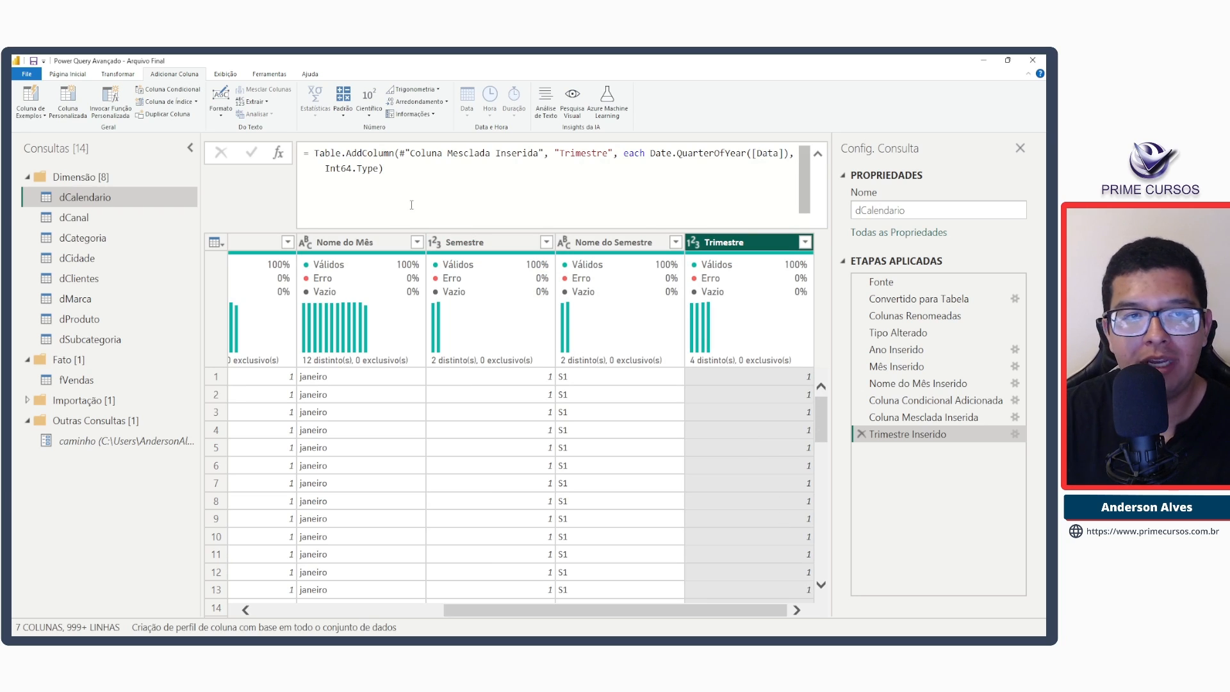
# Start a custom column and name it Nome do Trimestre.
pyautogui.click(36, 116)
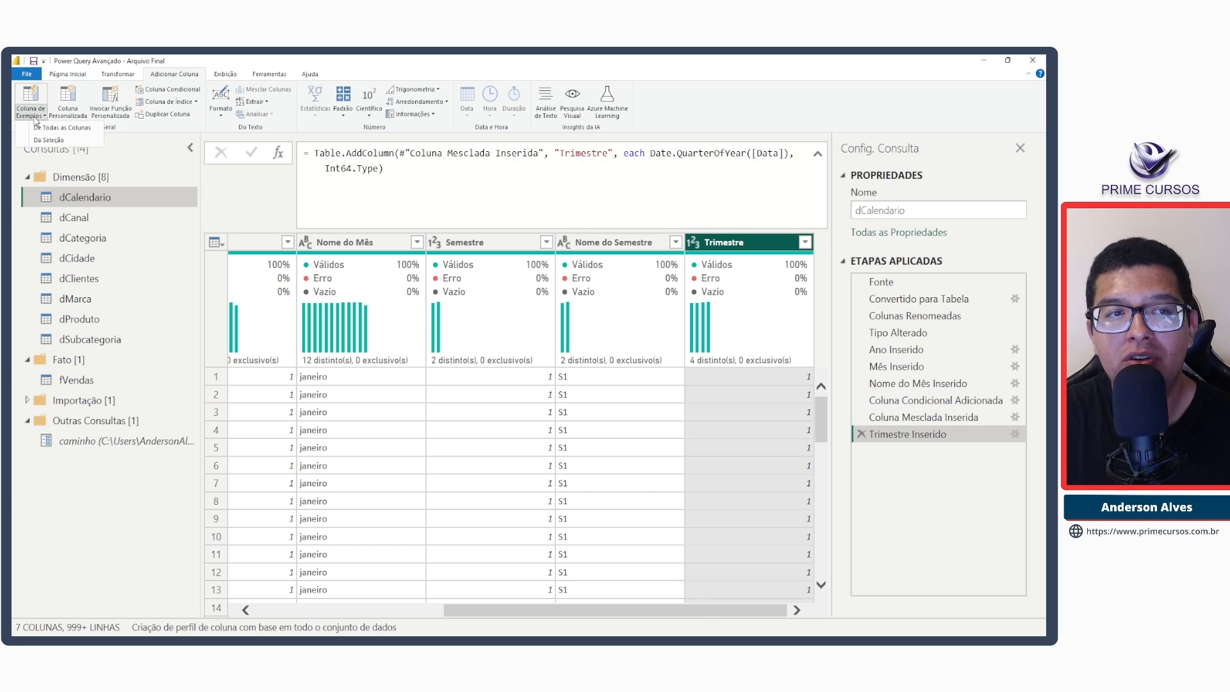
pyautogui.click(70, 106)
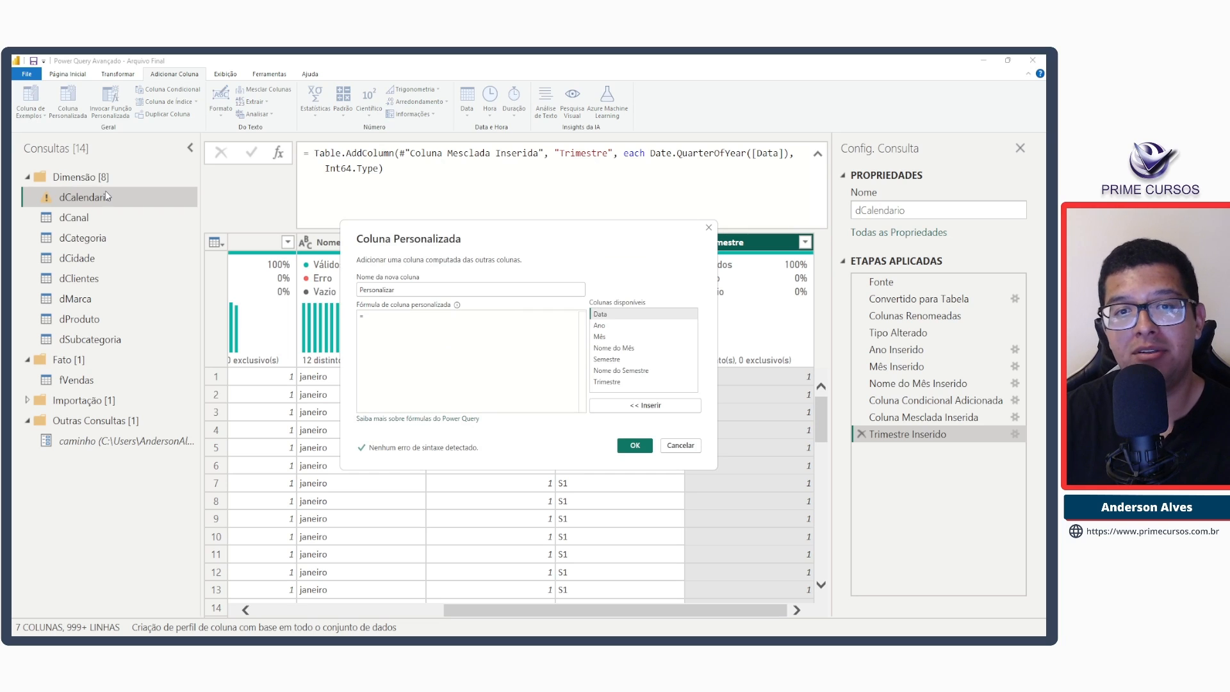
pyautogui.moveTo(409, 290); pyautogui.dragTo(346, 290)
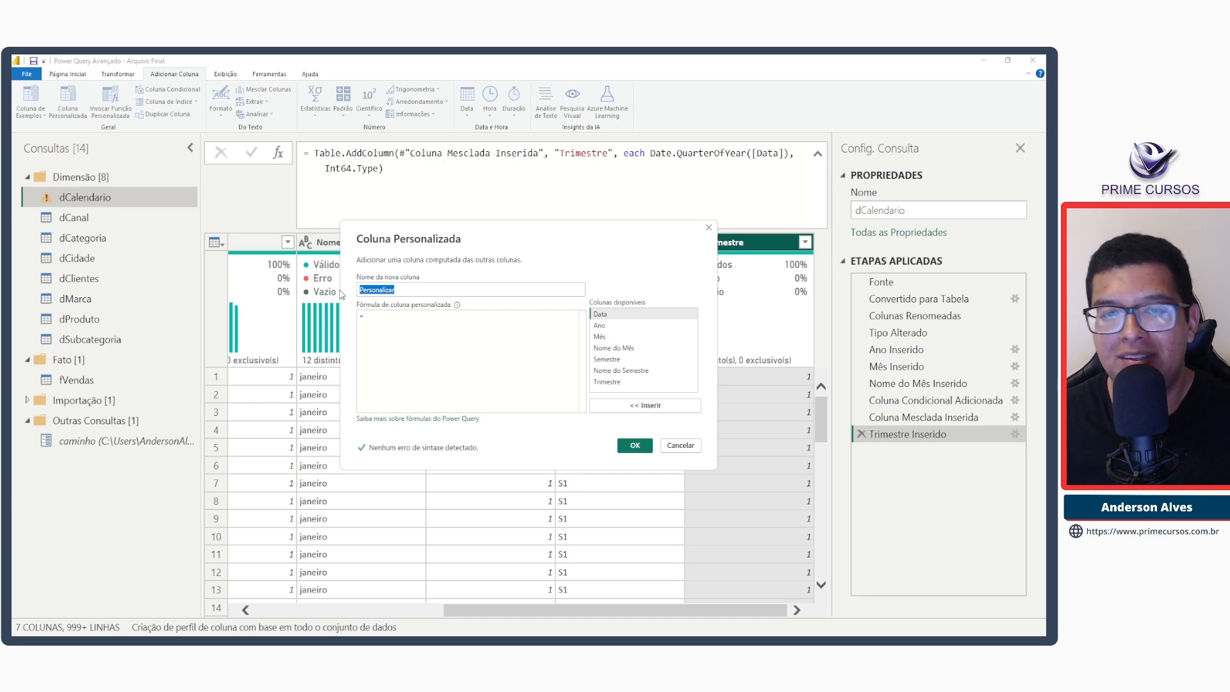
pyautogui.write('Nome d')
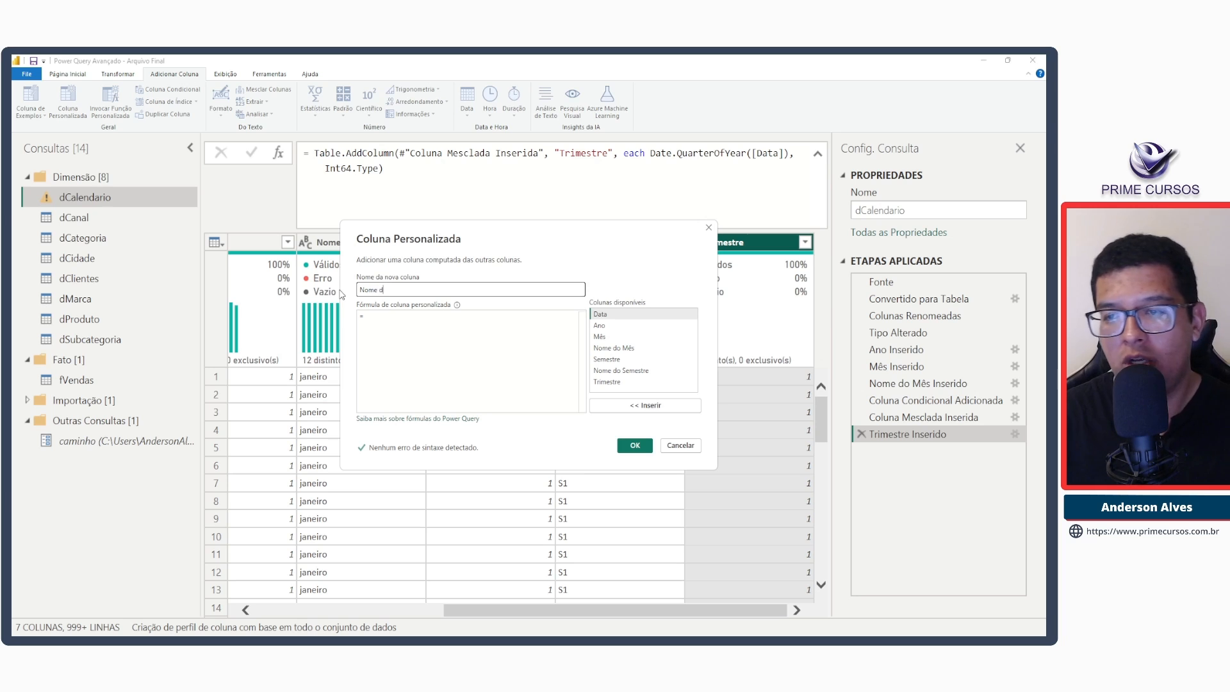
pyautogui.write('o Trimestre')
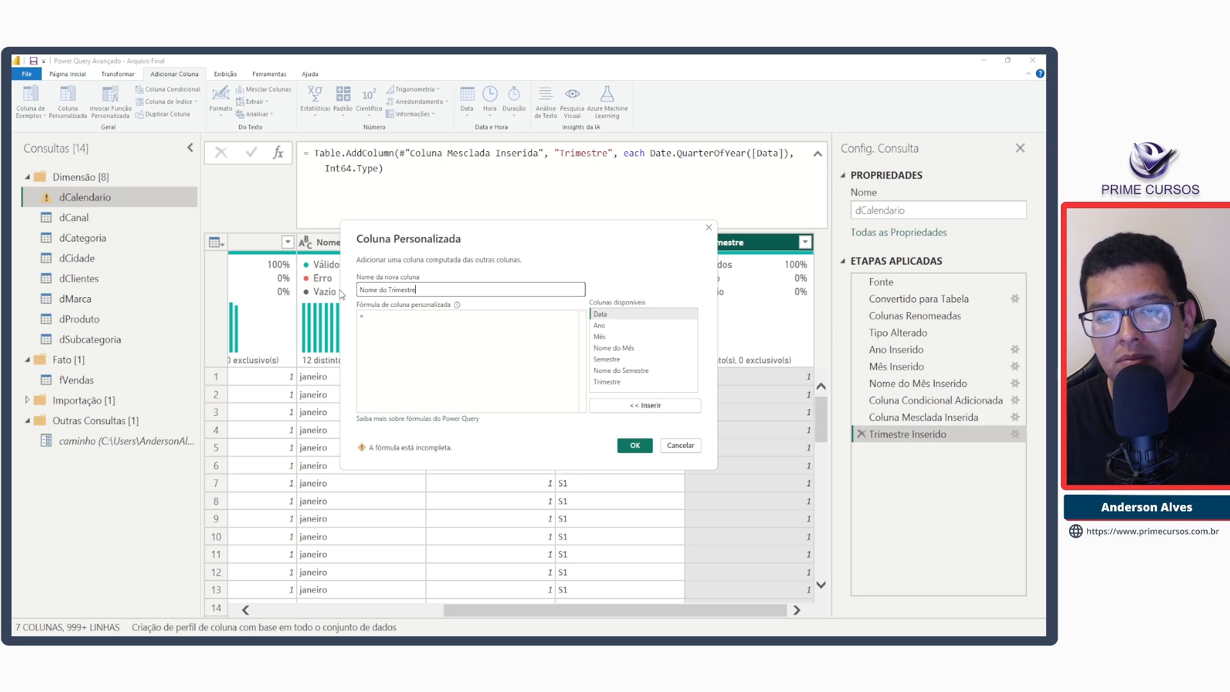
# Begin the custom column formula with the first quarter's condition: if [Mês] < 4 then.
pyautogui.click(391, 323)
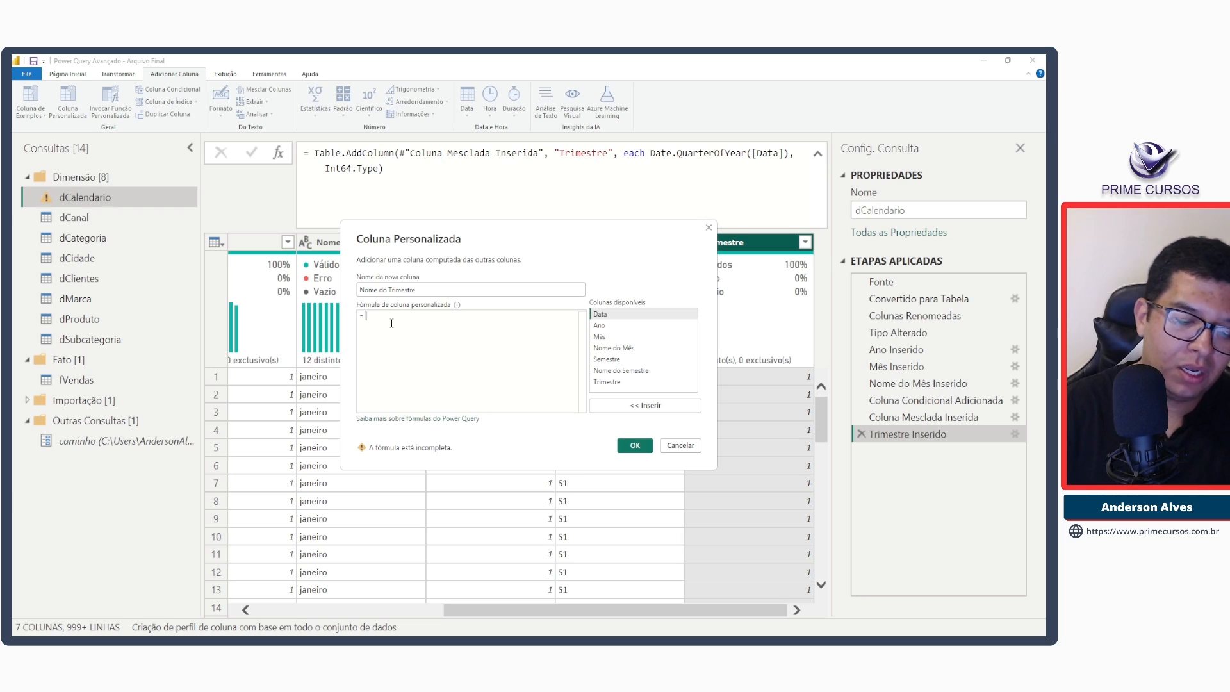
pyautogui.write('if')
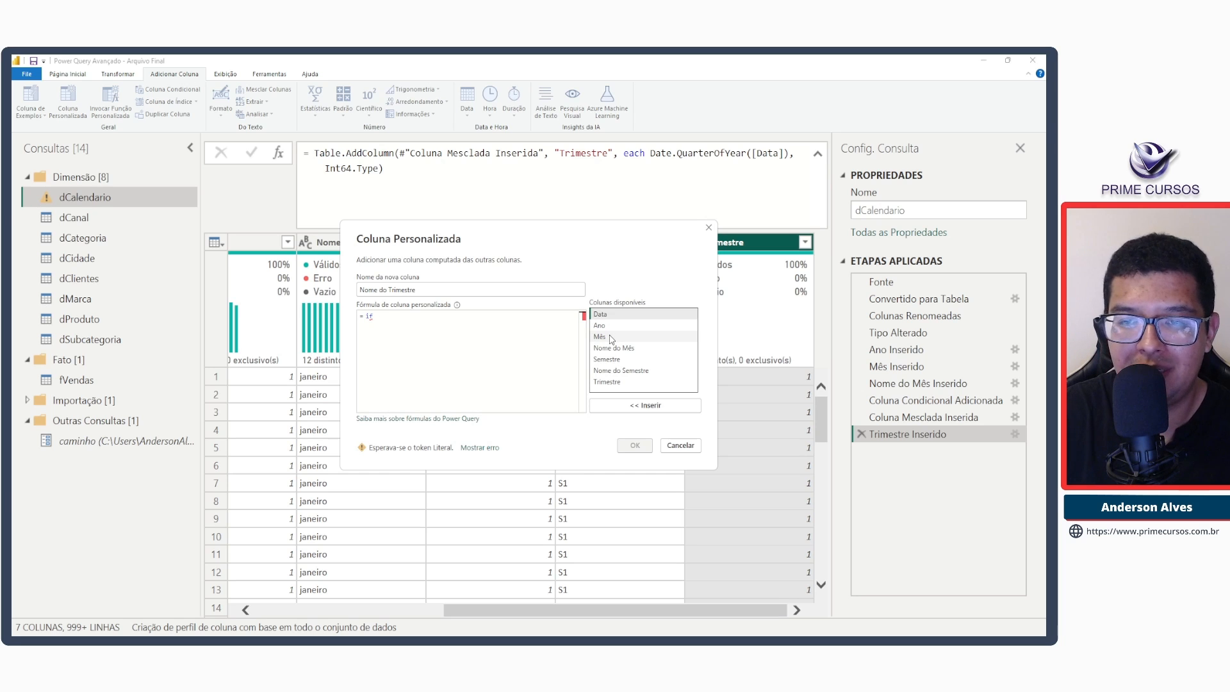
pyautogui.doubleClick(612, 337)
pyautogui.click(466, 328)
pyautogui.write('[Mês]')
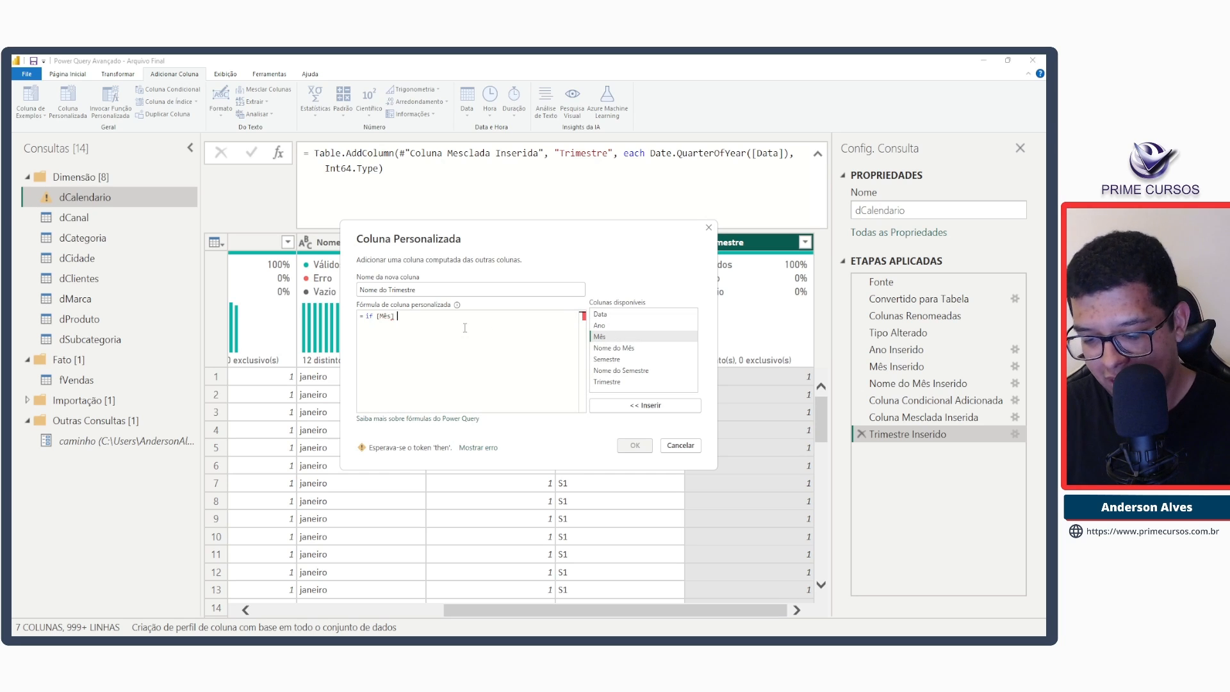
pyautogui.write(' < 4')
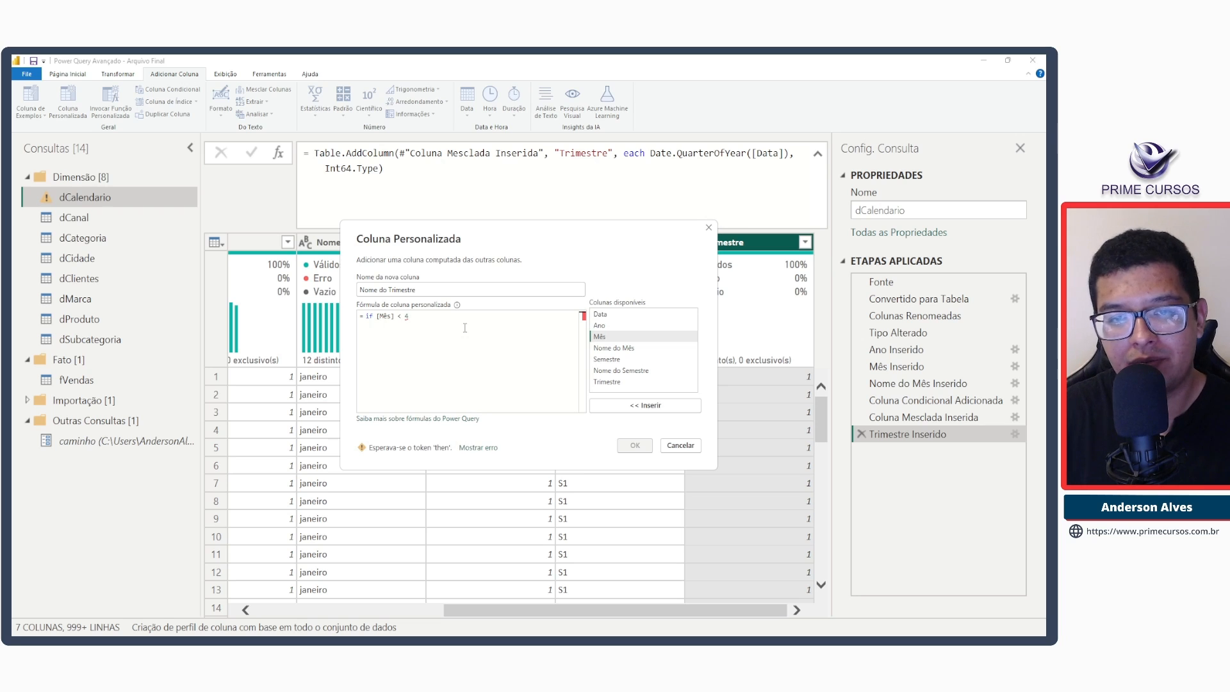
pyautogui.write(' then')
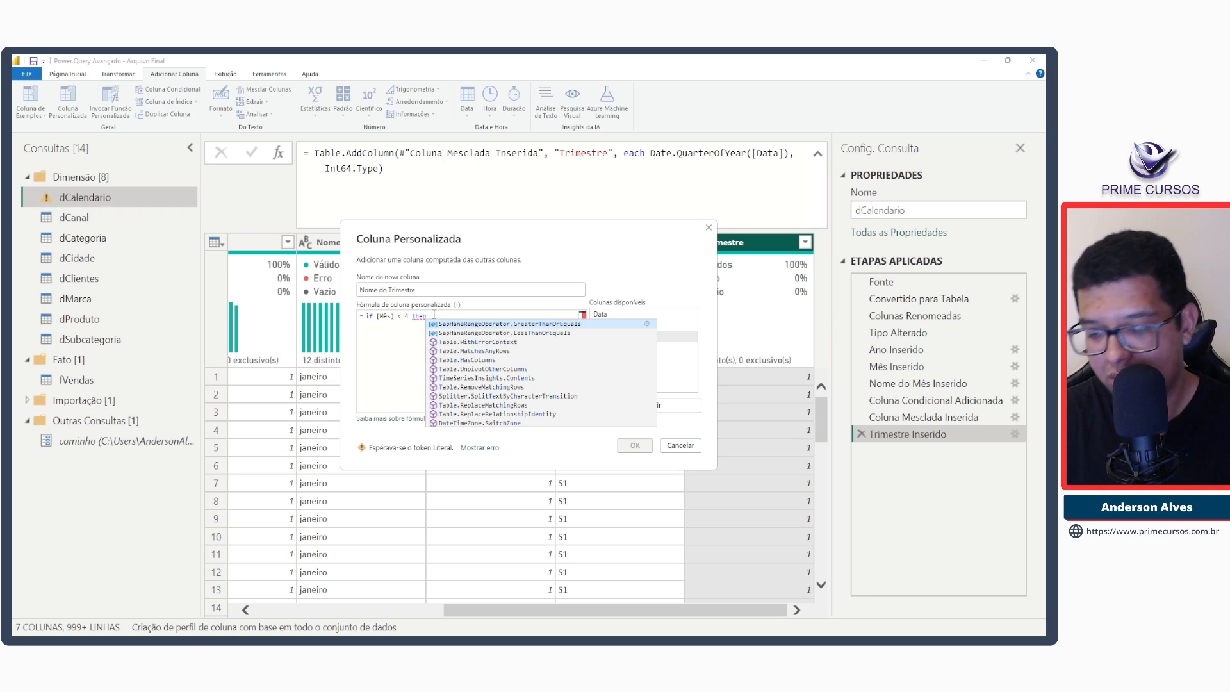
pyautogui.scroll(2, 434, 315)
pyautogui.click(490, 270)
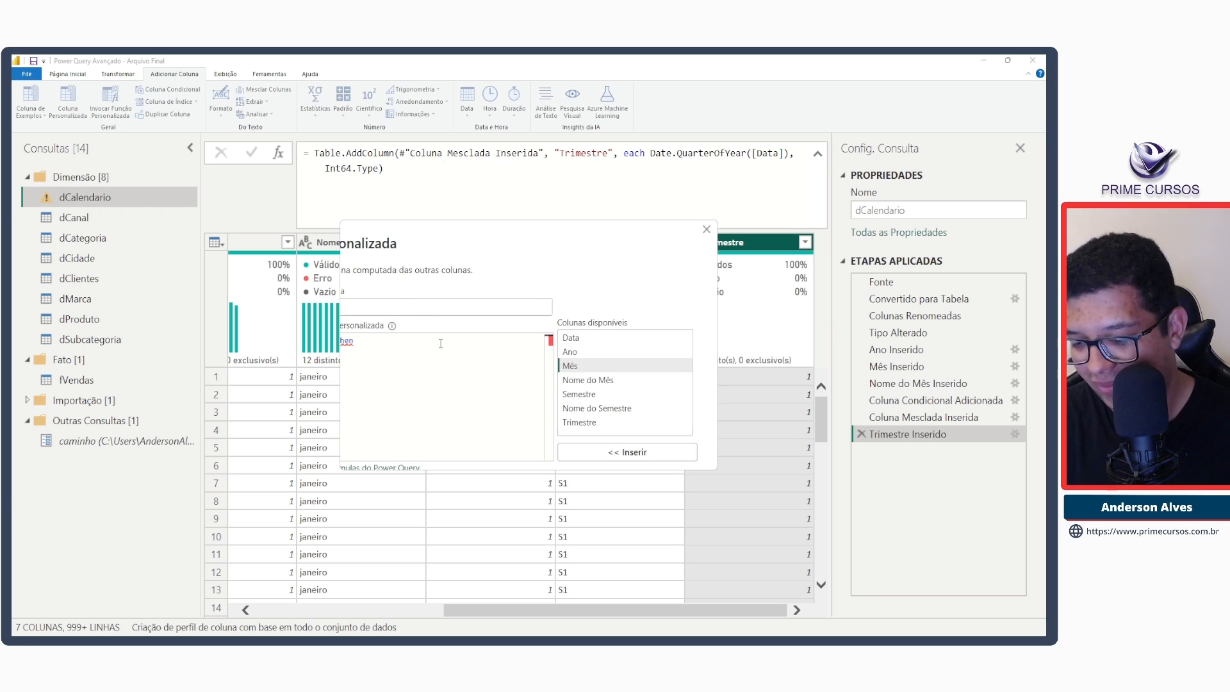
pyautogui.scroll(-2, 441, 344)
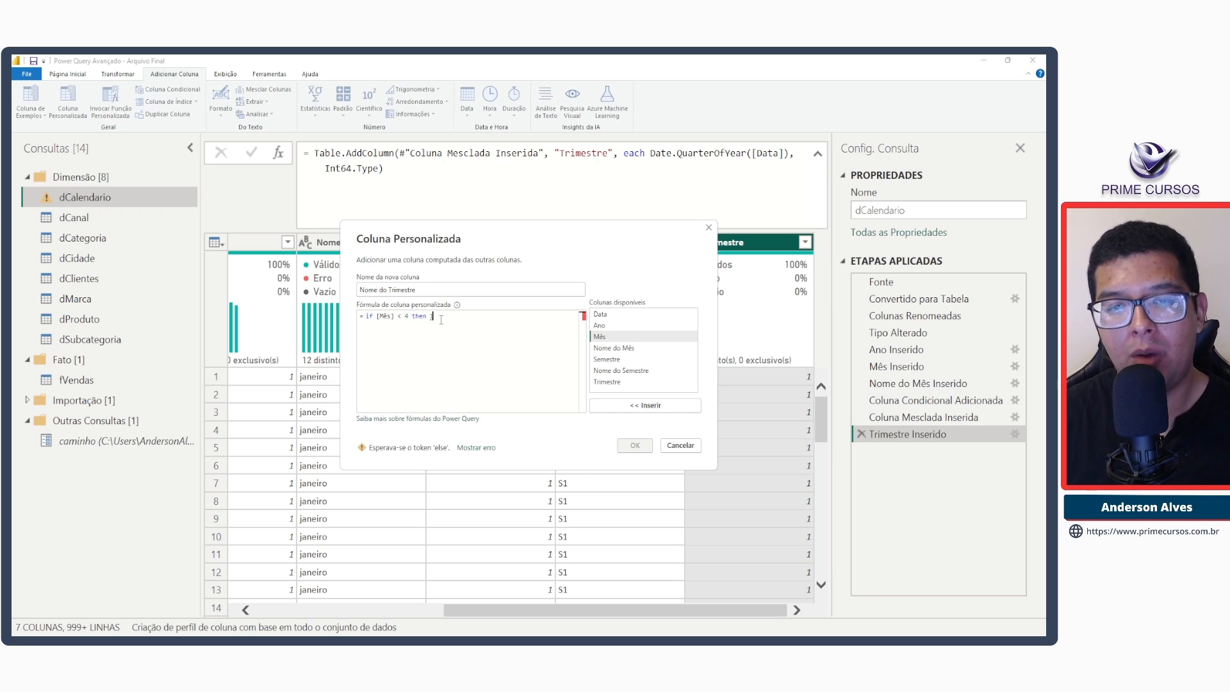
# Continue the custom column formula with 1 else if [Mês] < 7 then 2.
pyautogui.write('1 else if')
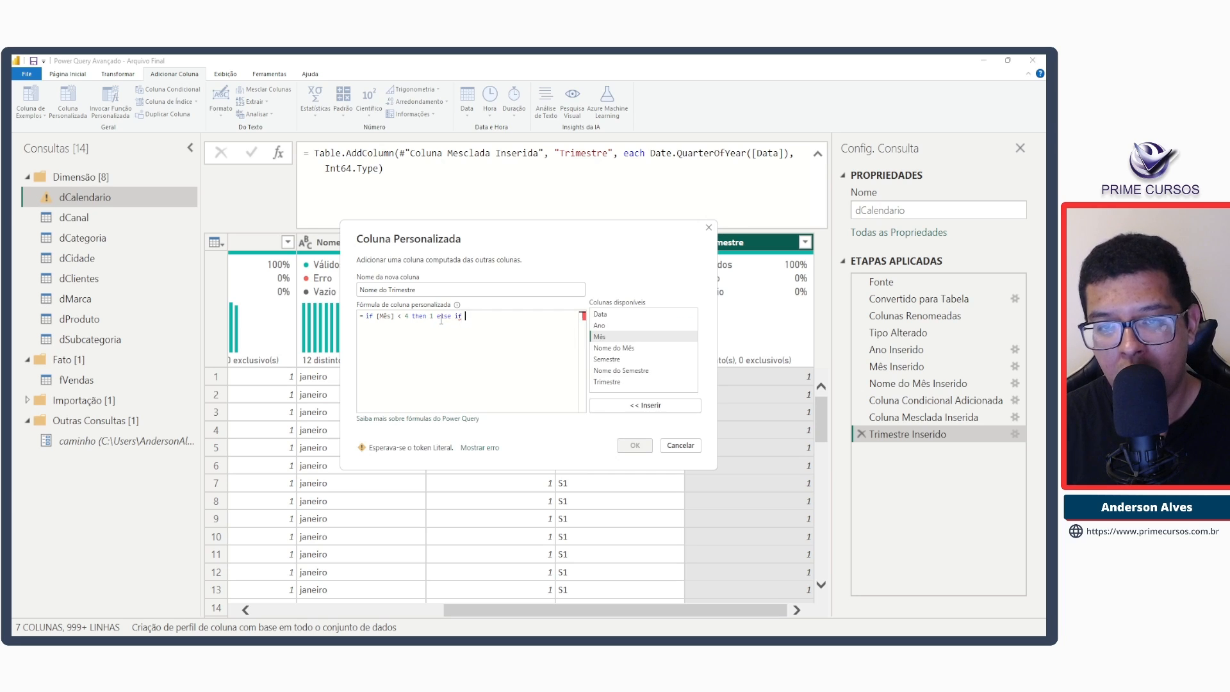
pyautogui.click(611, 338)
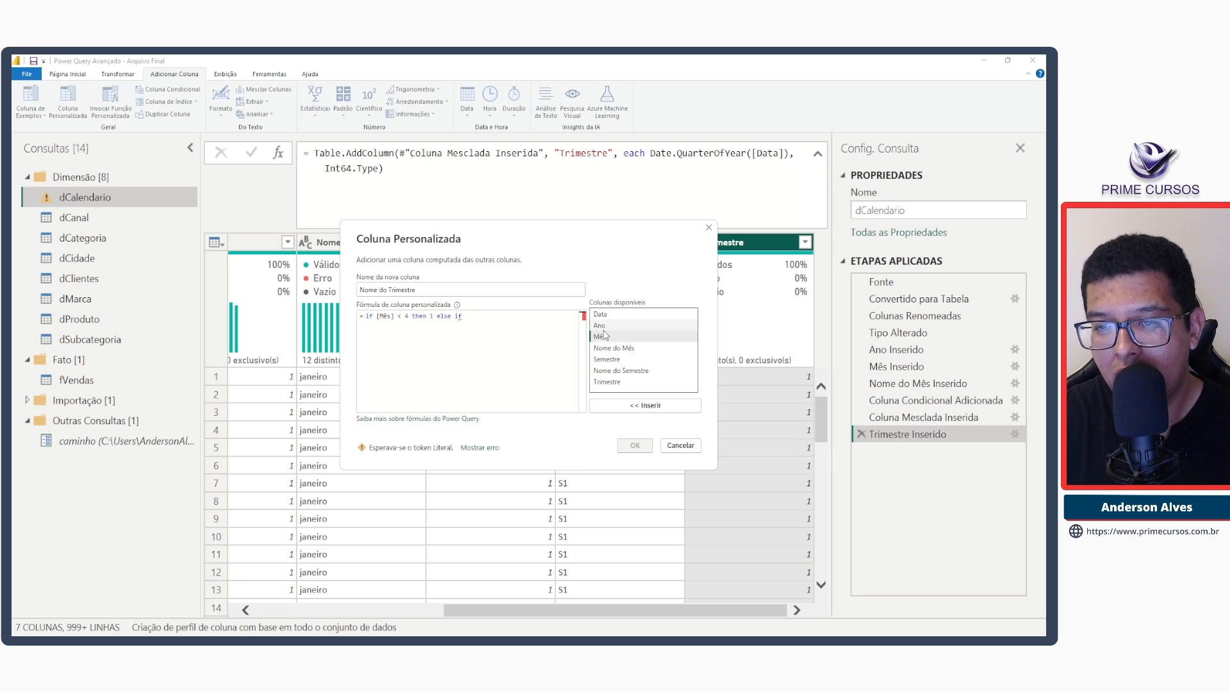
pyautogui.click(635, 405)
pyautogui.doubleClick(471, 316)
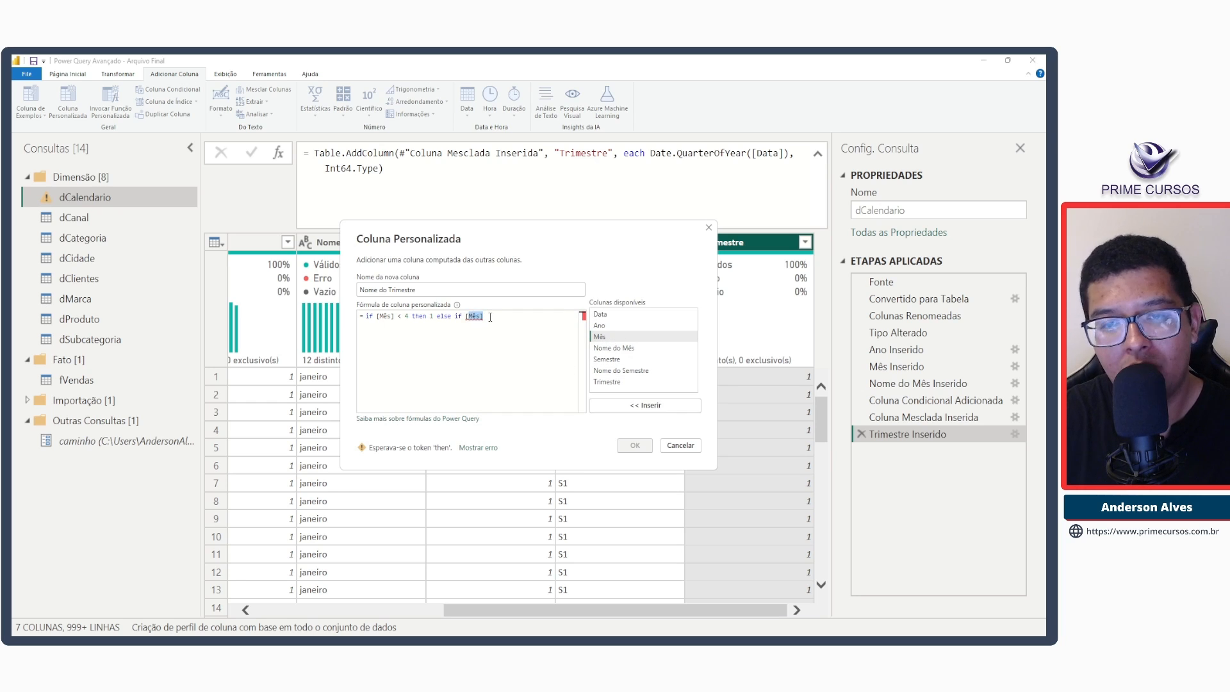
pyautogui.click(490, 316)
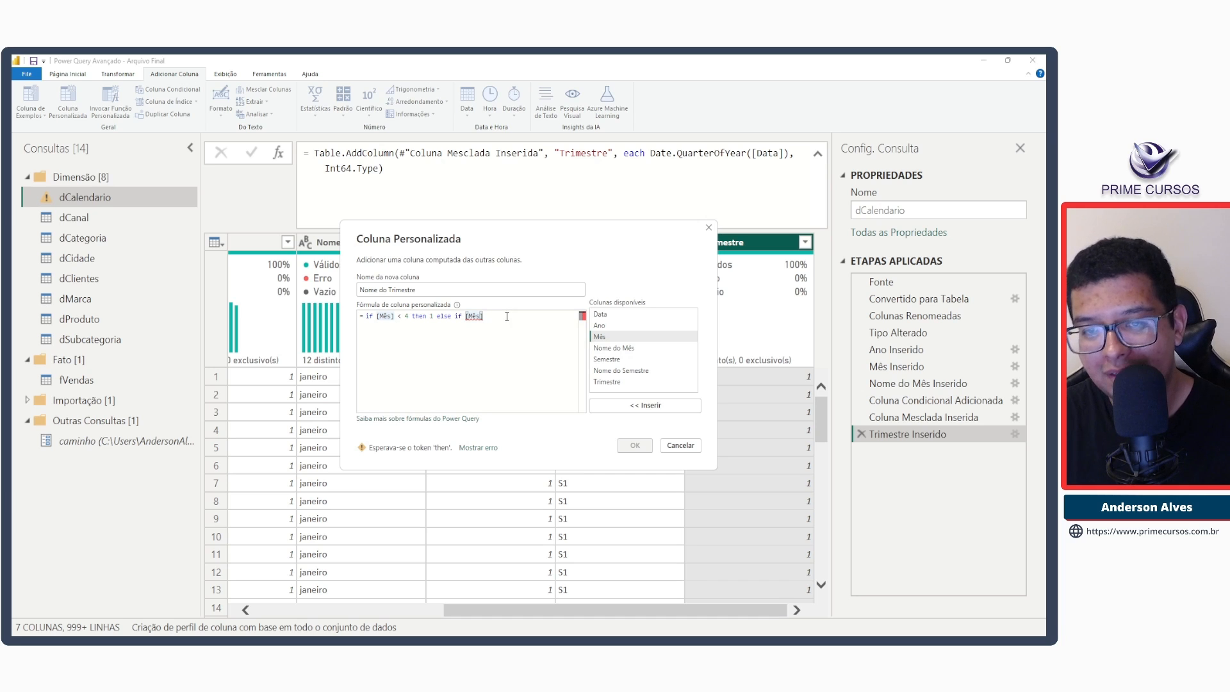
pyautogui.write('< 7')
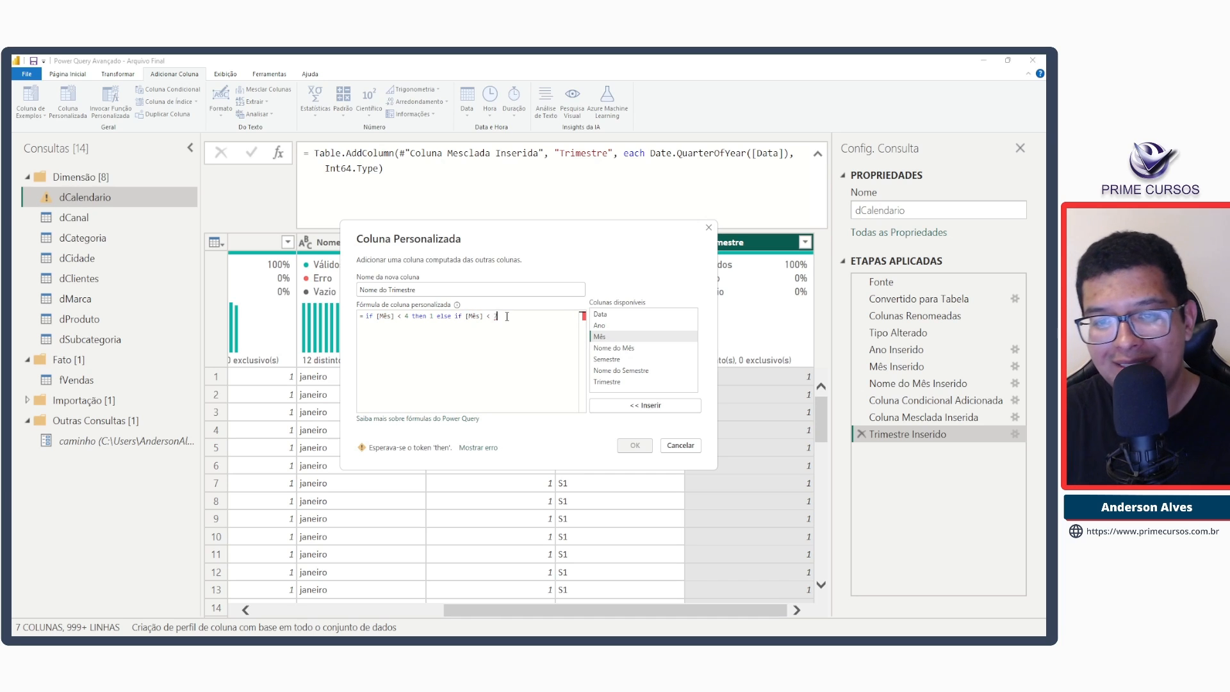
pyautogui.write(' then 2')
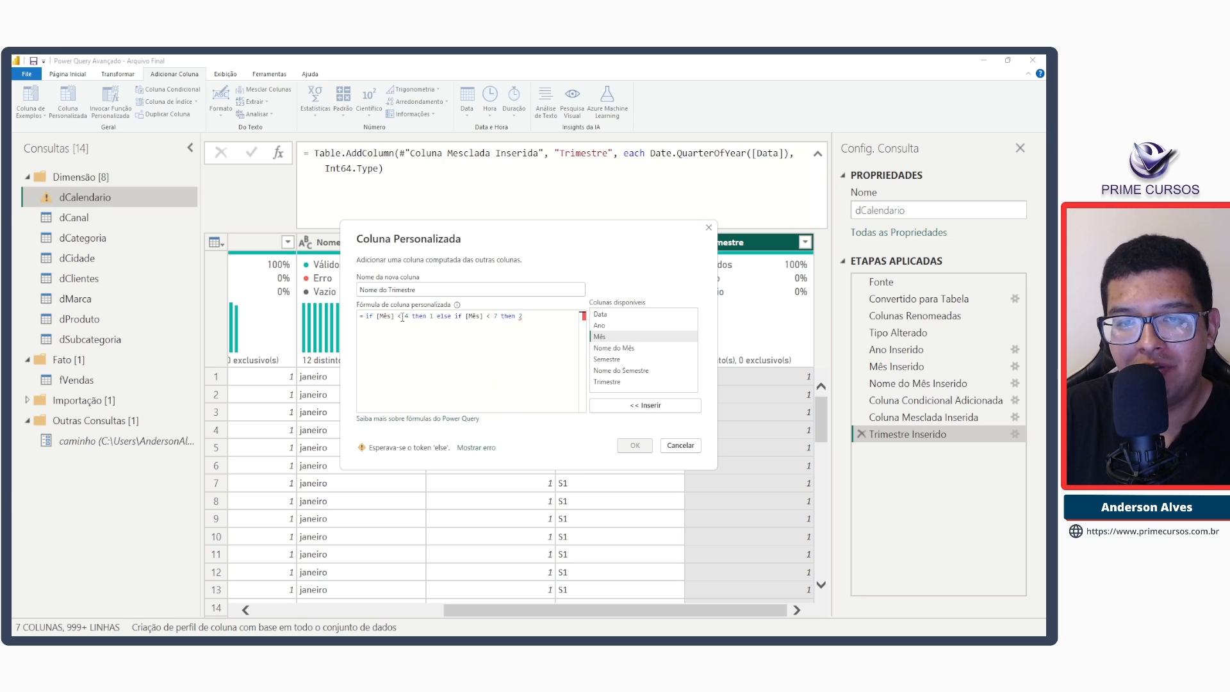
# Review the [Mês] < 4 and [Mês] < 7 conditions in the custom column formula and return to its end.
pyautogui.click(395, 316)
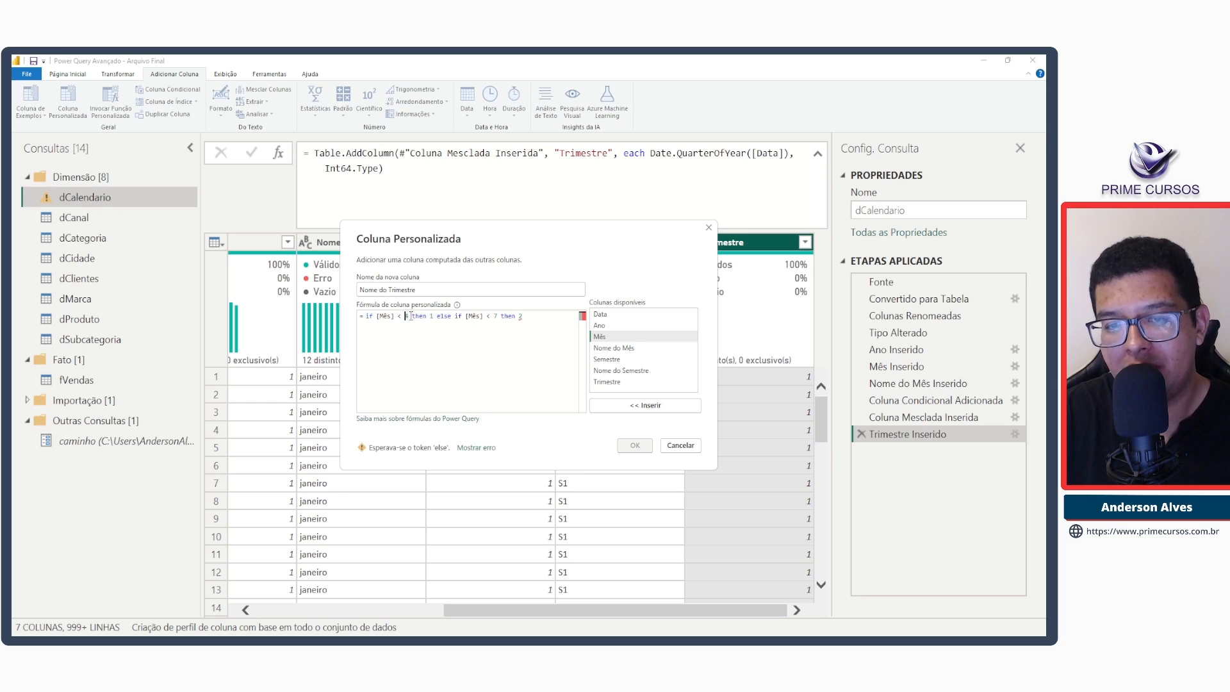
pyautogui.moveTo(494, 316); pyautogui.dragTo(437, 317)
pyautogui.click(483, 317)
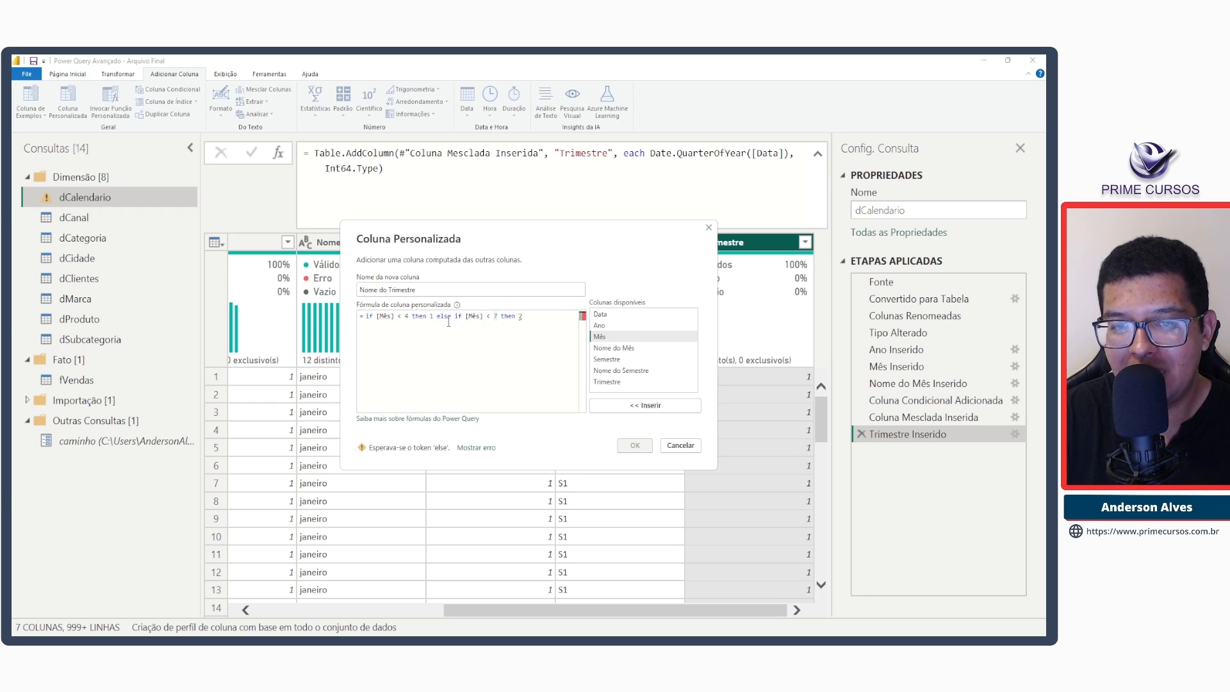
pyautogui.click(401, 317)
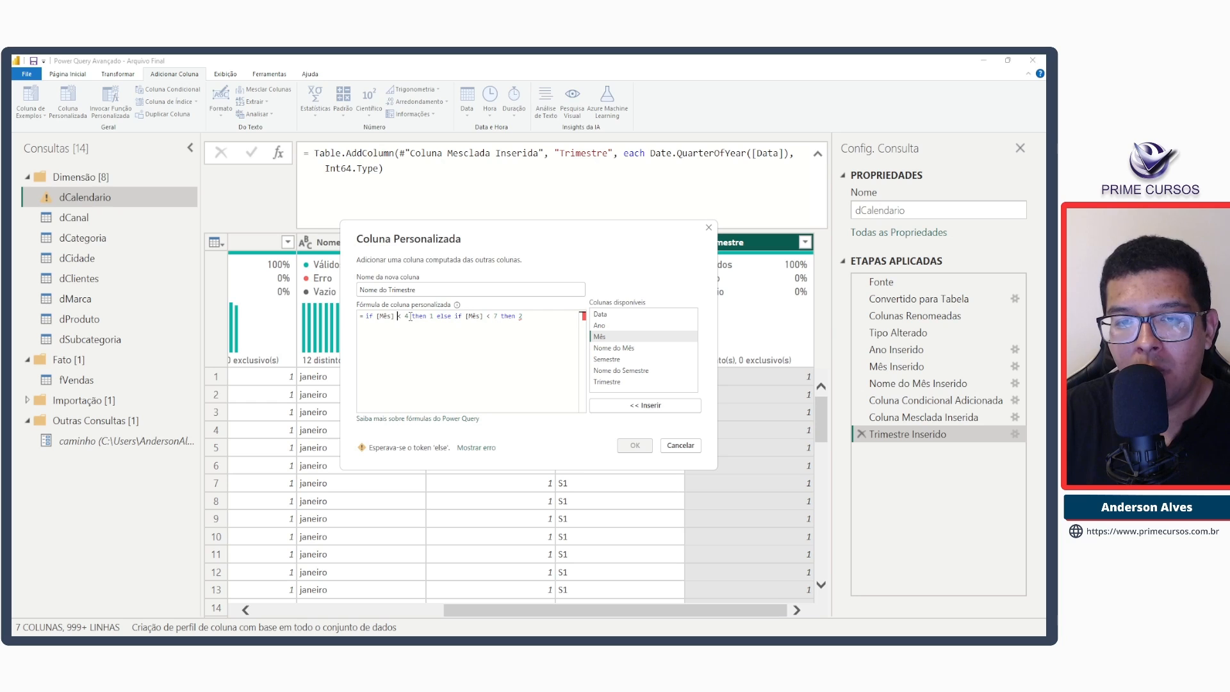
pyautogui.moveTo(410, 317); pyautogui.dragTo(377, 318)
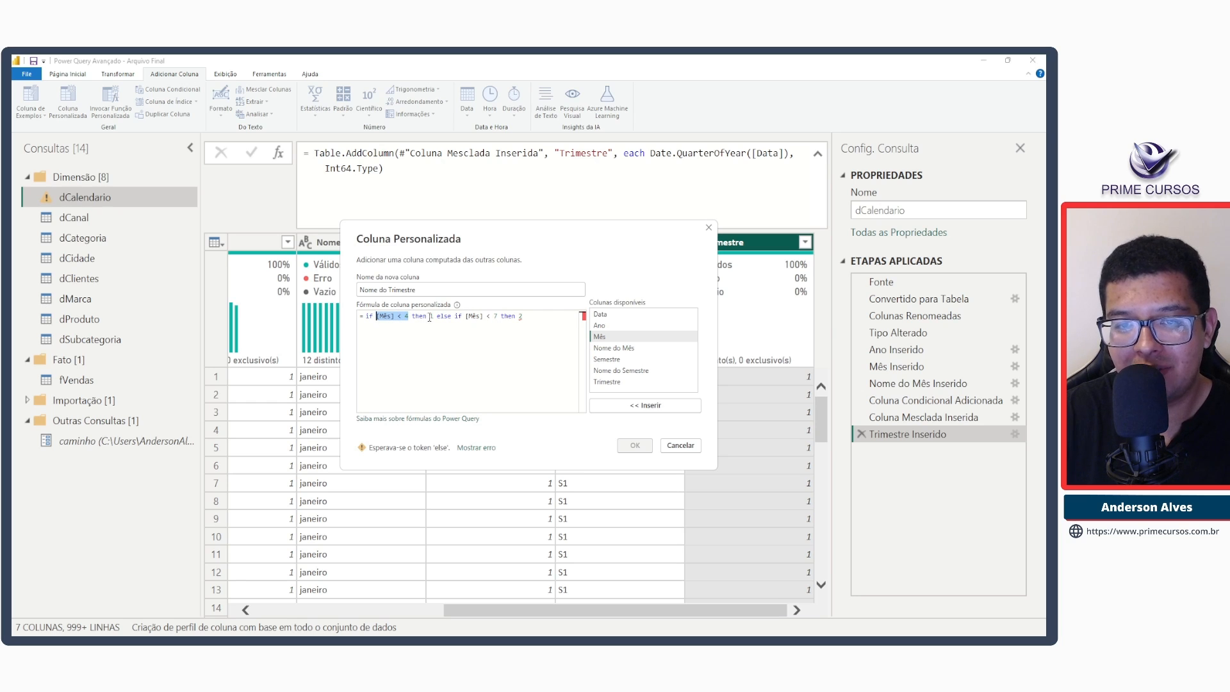
pyautogui.moveTo(437, 317); pyautogui.dragTo(376, 318)
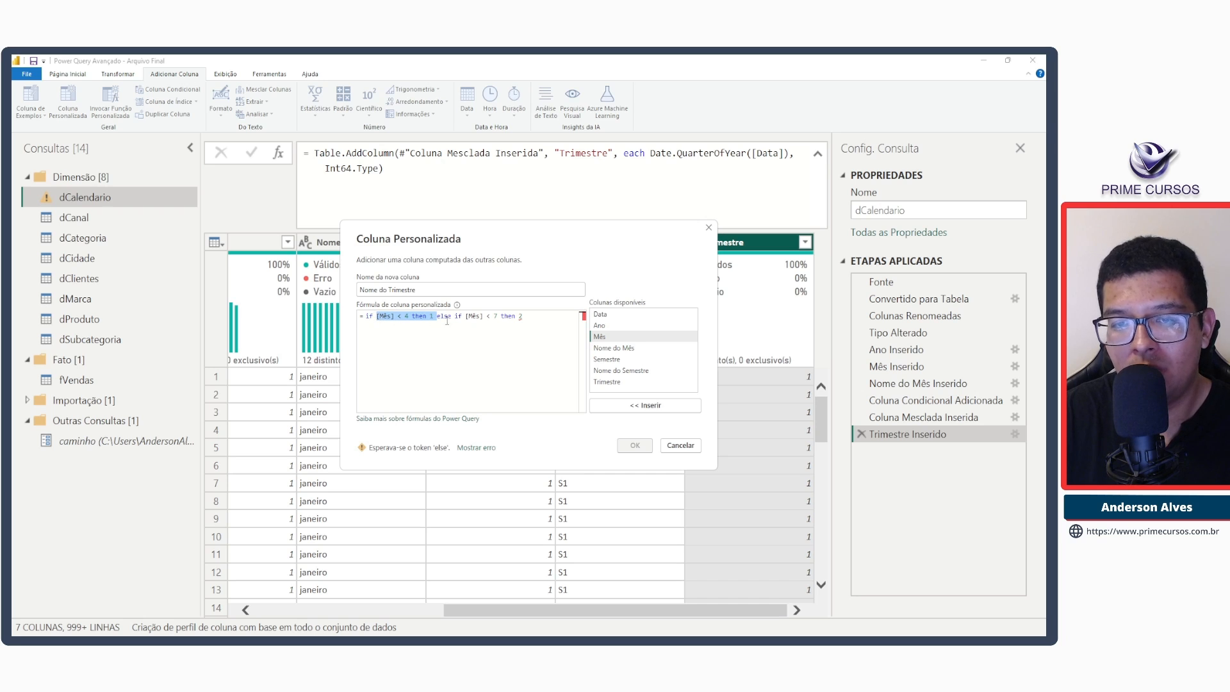
pyautogui.click(529, 316)
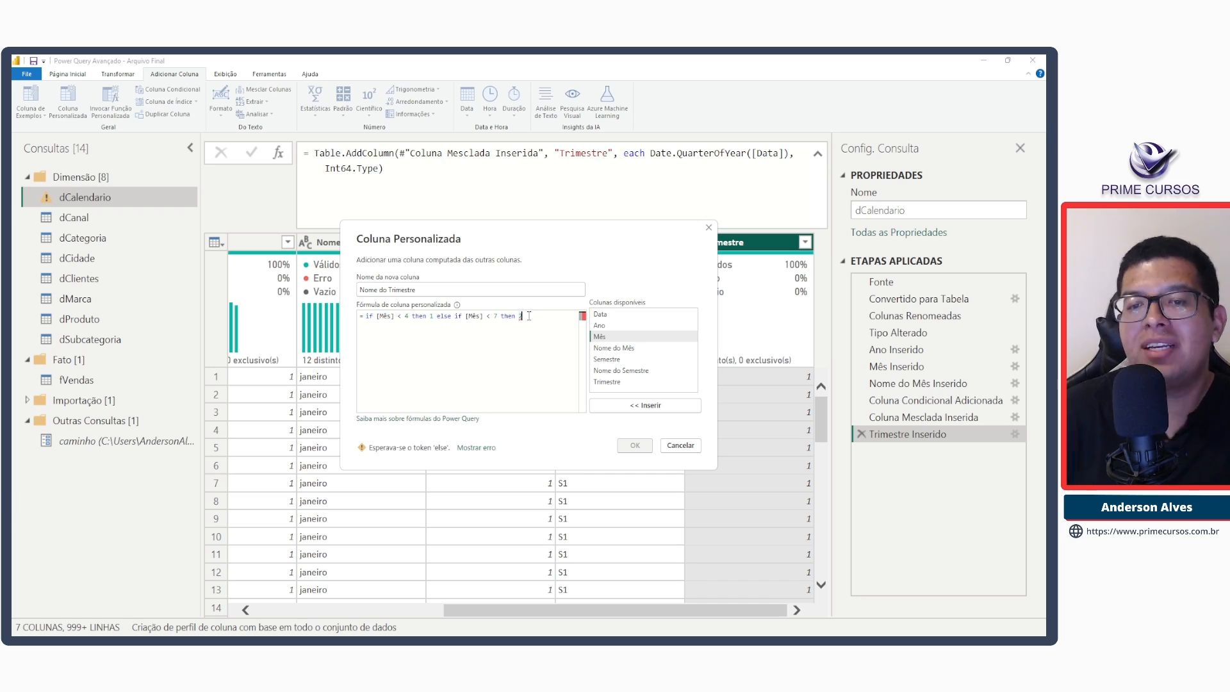
pyautogui.write('2')
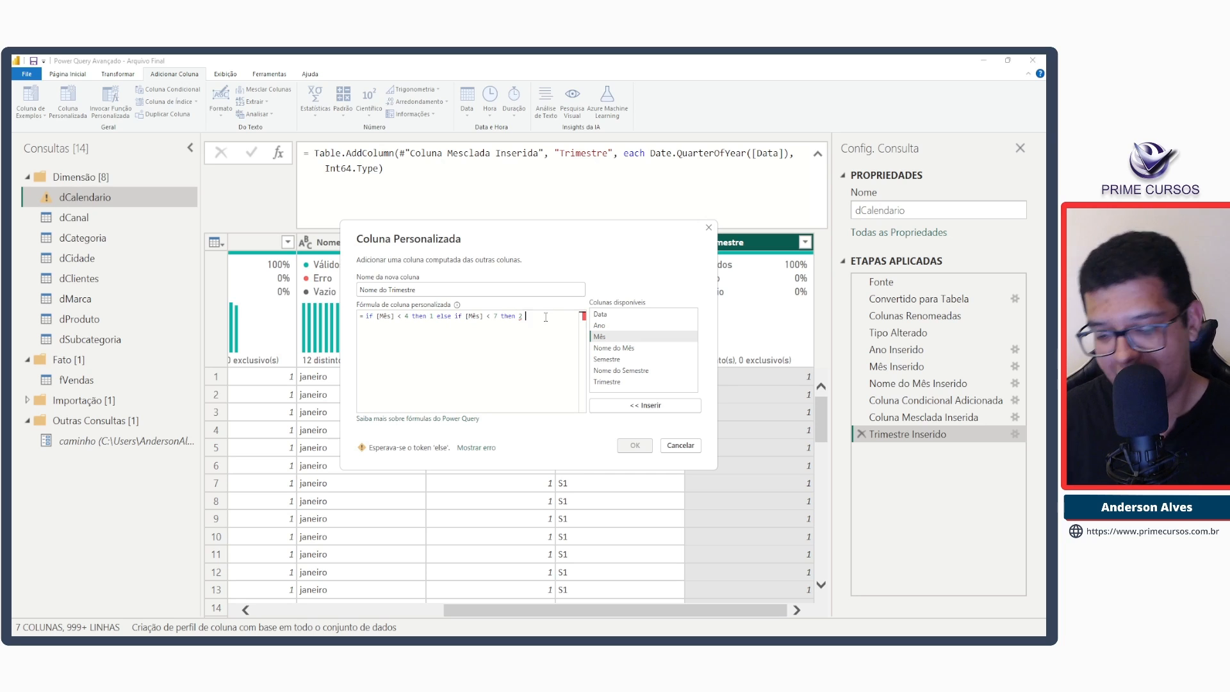
# Complete the custom column formula with else if [Mês] < 10 then 3 else 4 and create the column.
pyautogui.write(' else if')
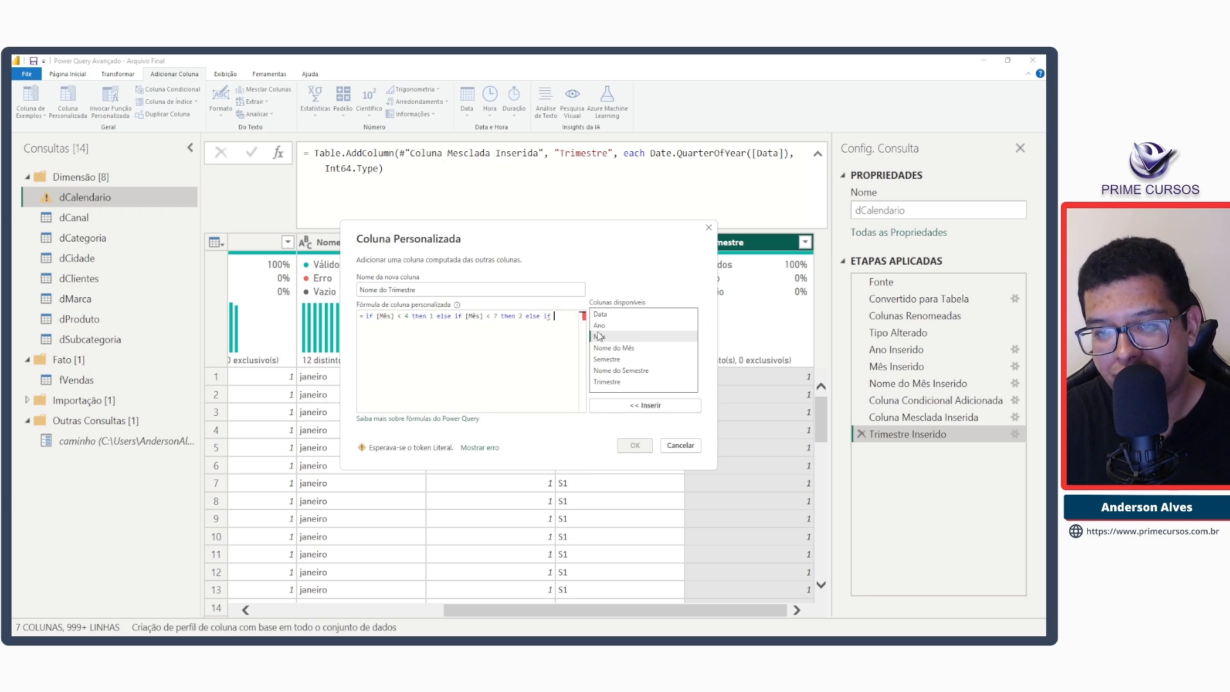
pyautogui.doubleClick(605, 337)
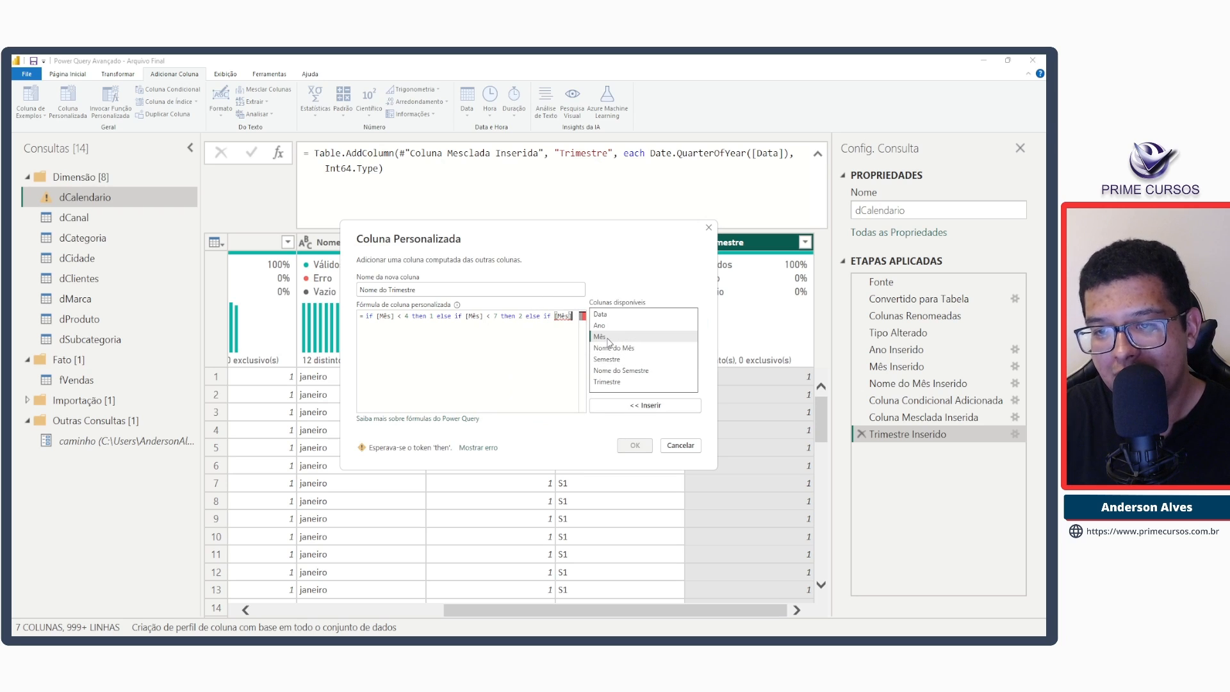
pyautogui.write('< 1')
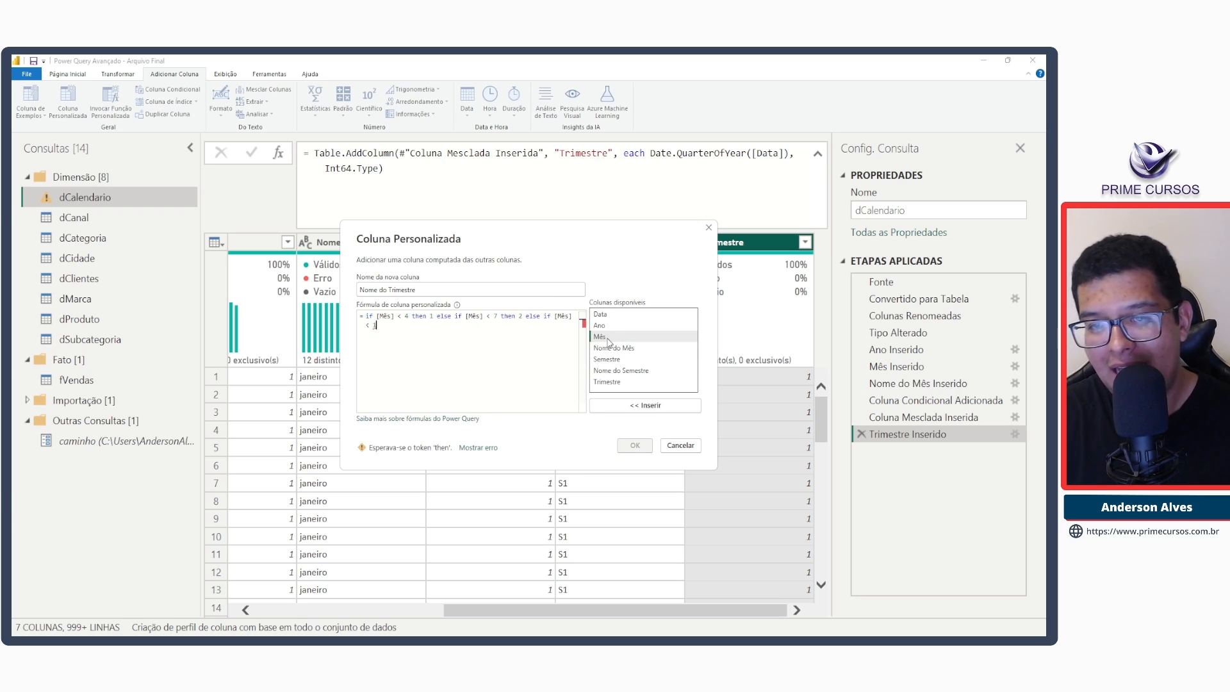
pyautogui.write('0')
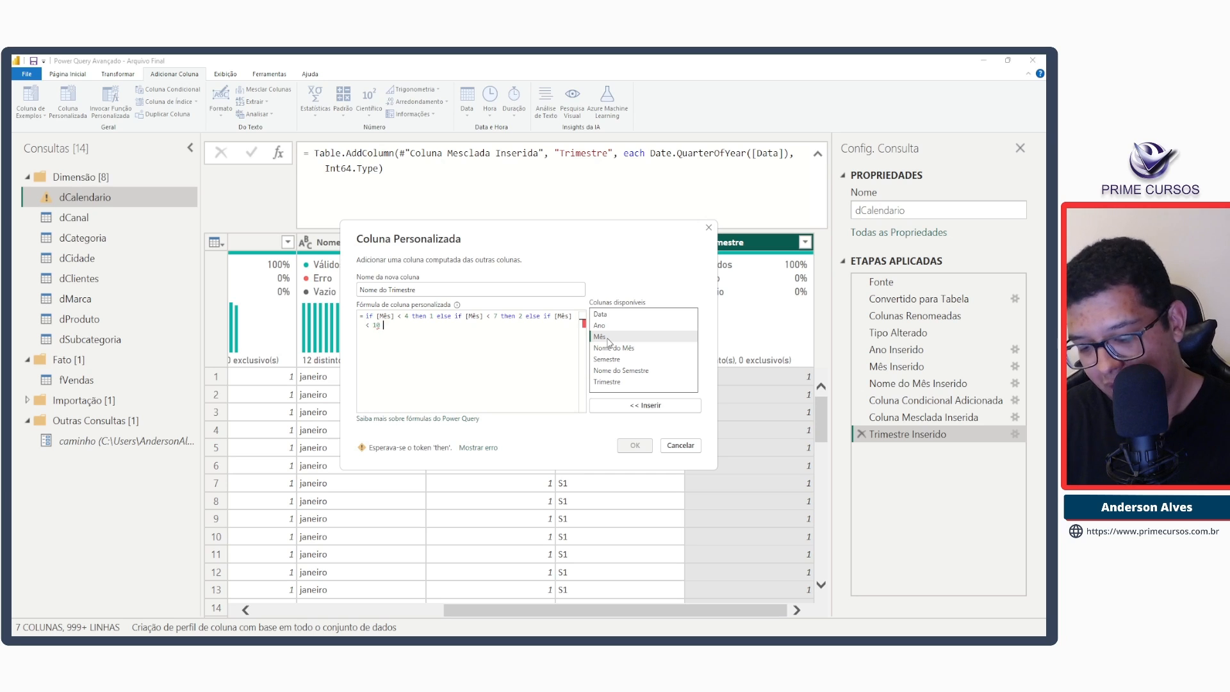
pyautogui.write('then 3 else 4')
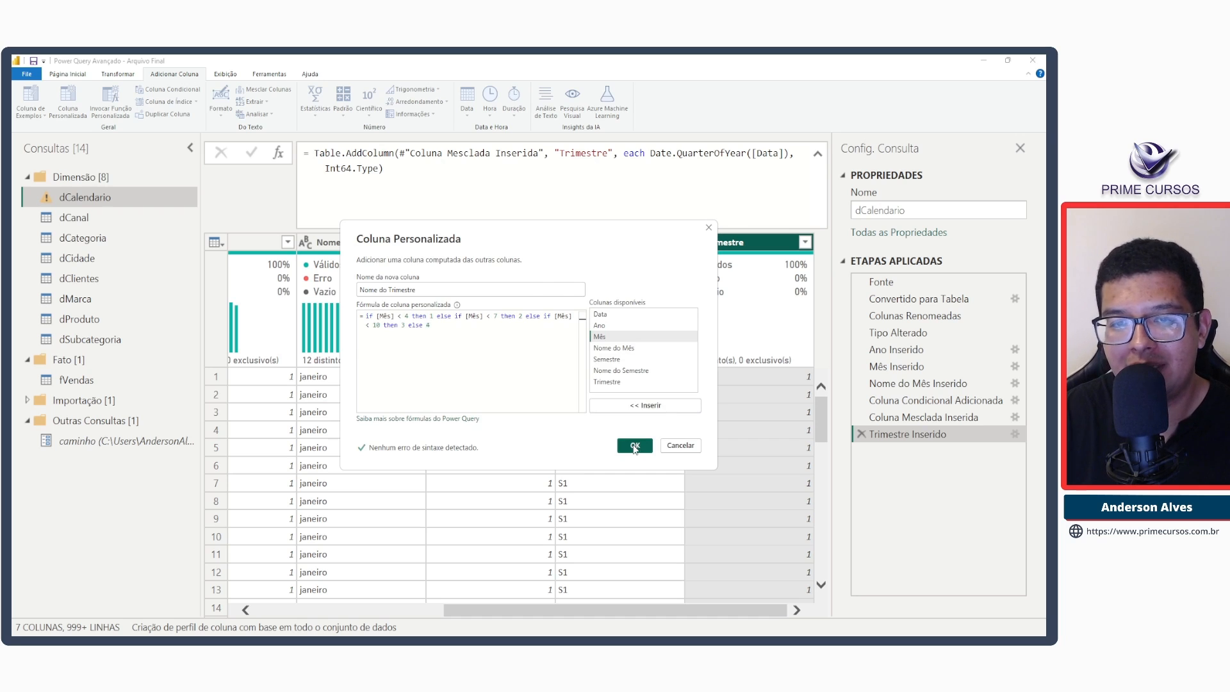
pyautogui.click(634, 446)
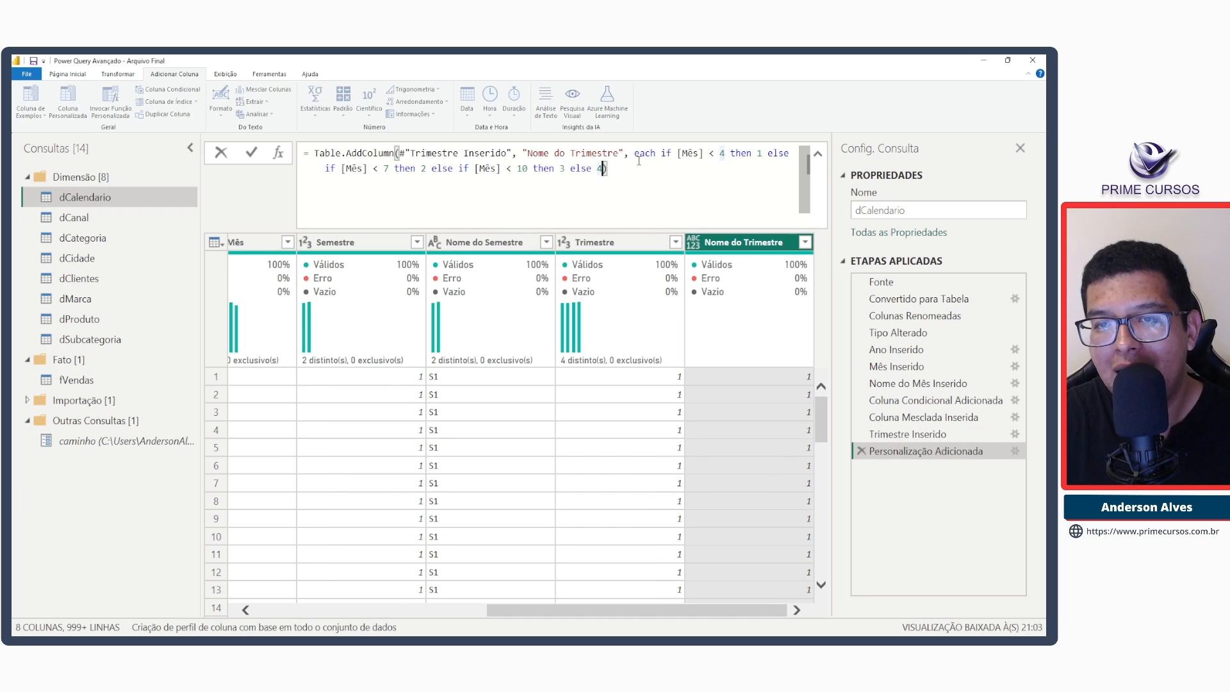
# Add Int64.Type as the column type in the Nome do Trimestre step's formula.
pyautogui.write(', ')
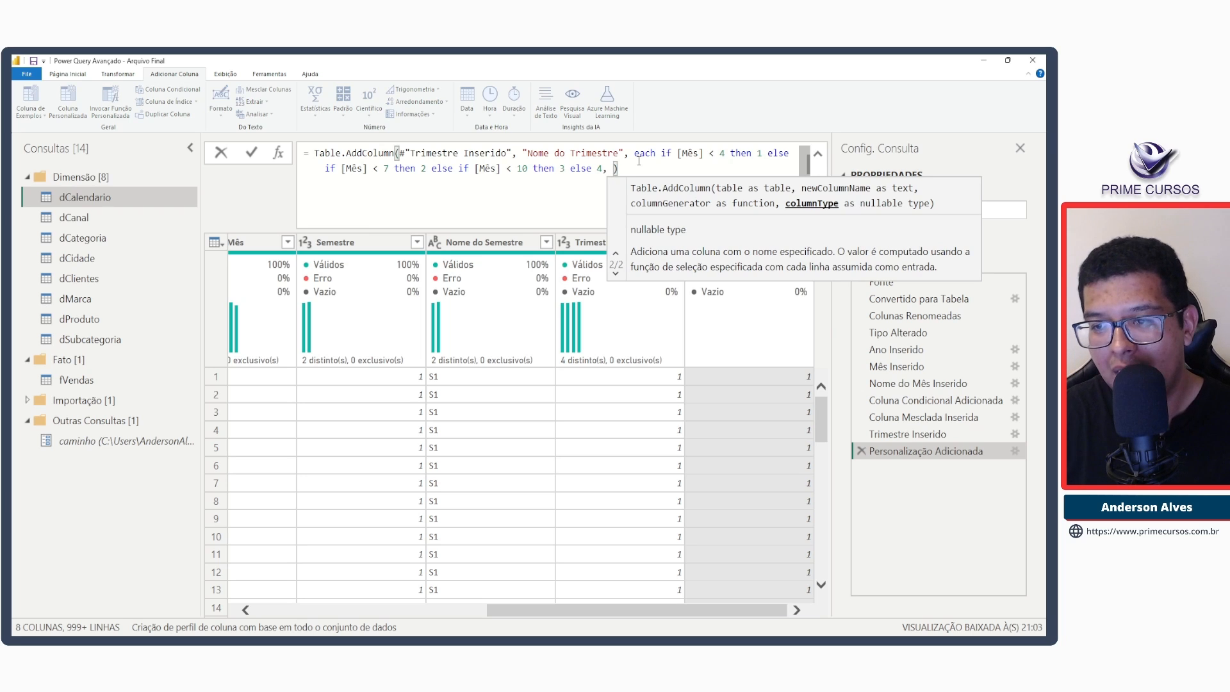
pyautogui.write('Int')
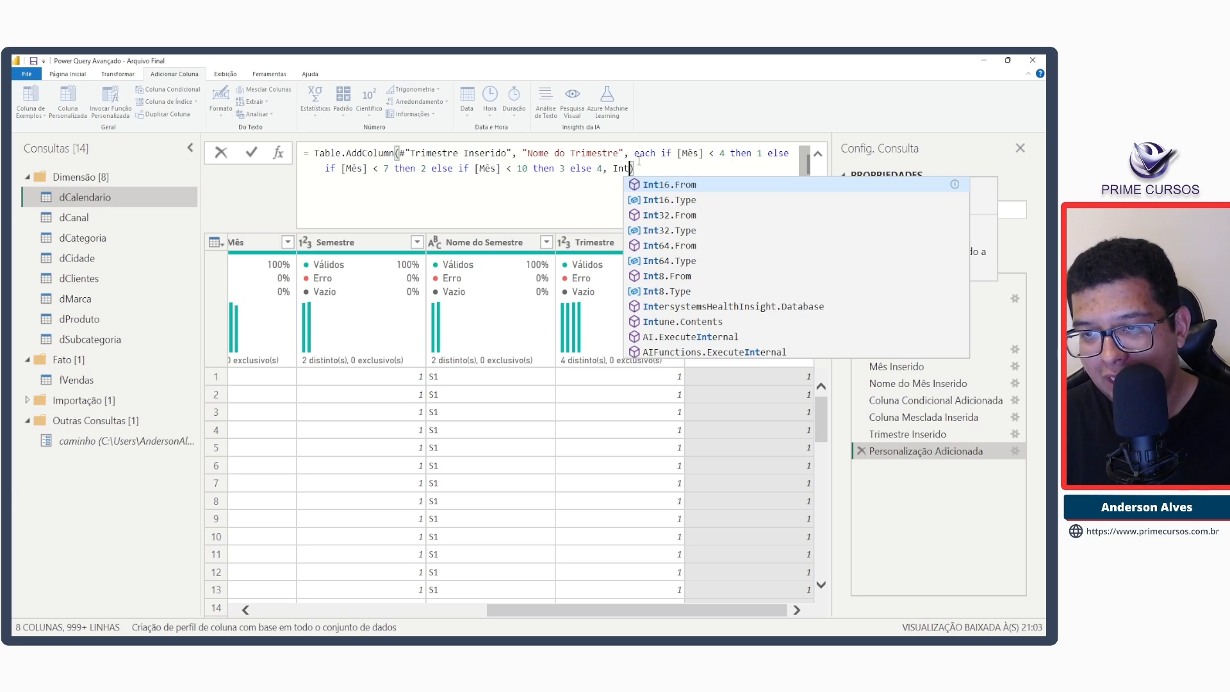
pyautogui.click(676, 260)
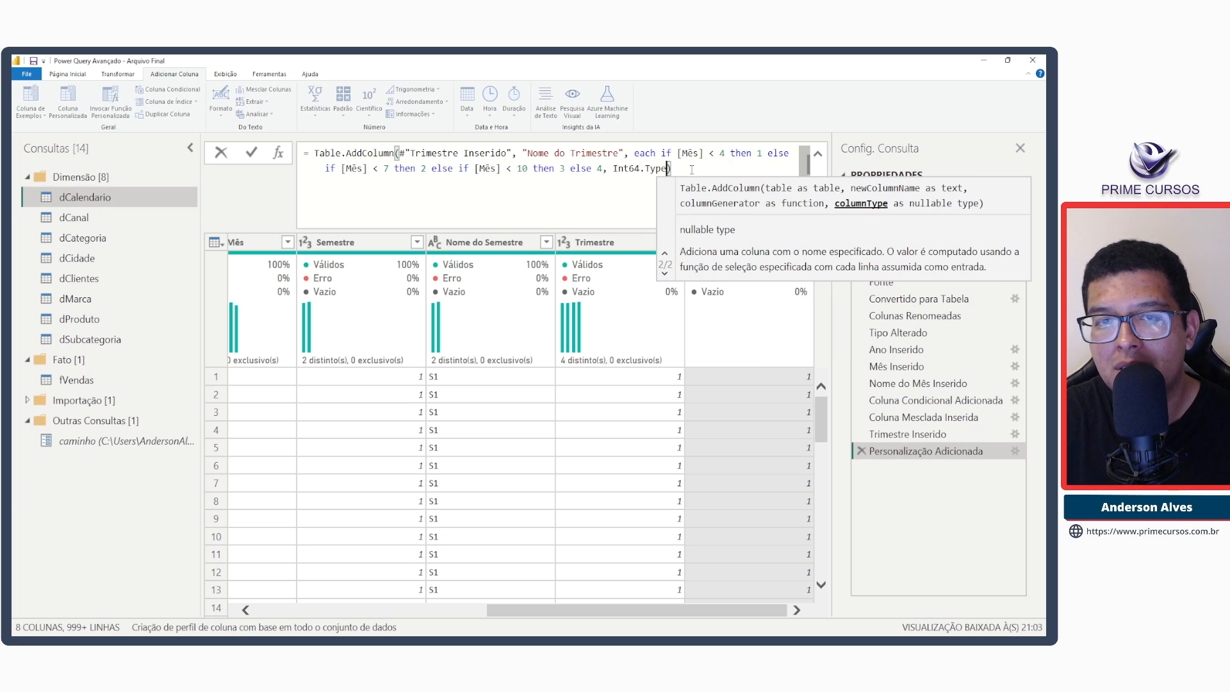
pyautogui.press('Return')
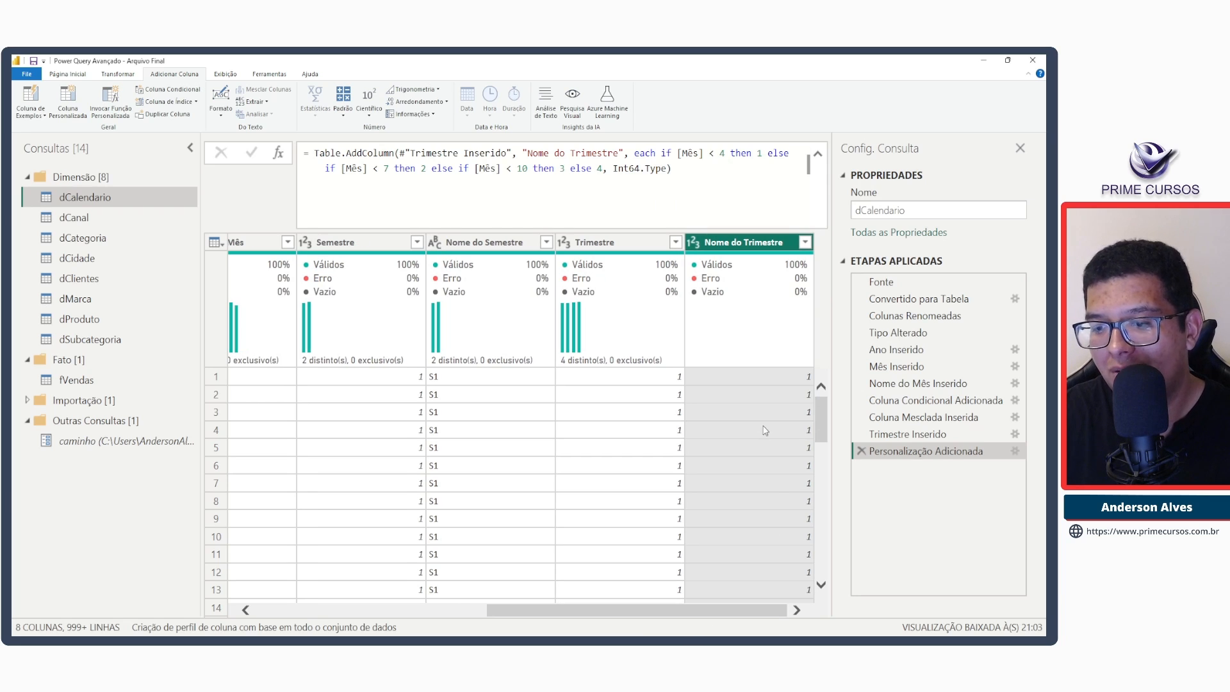
# Filter the Nome do Trimestre column to show only the value 1.
pyautogui.click(804, 244)
pyautogui.click(770, 510)
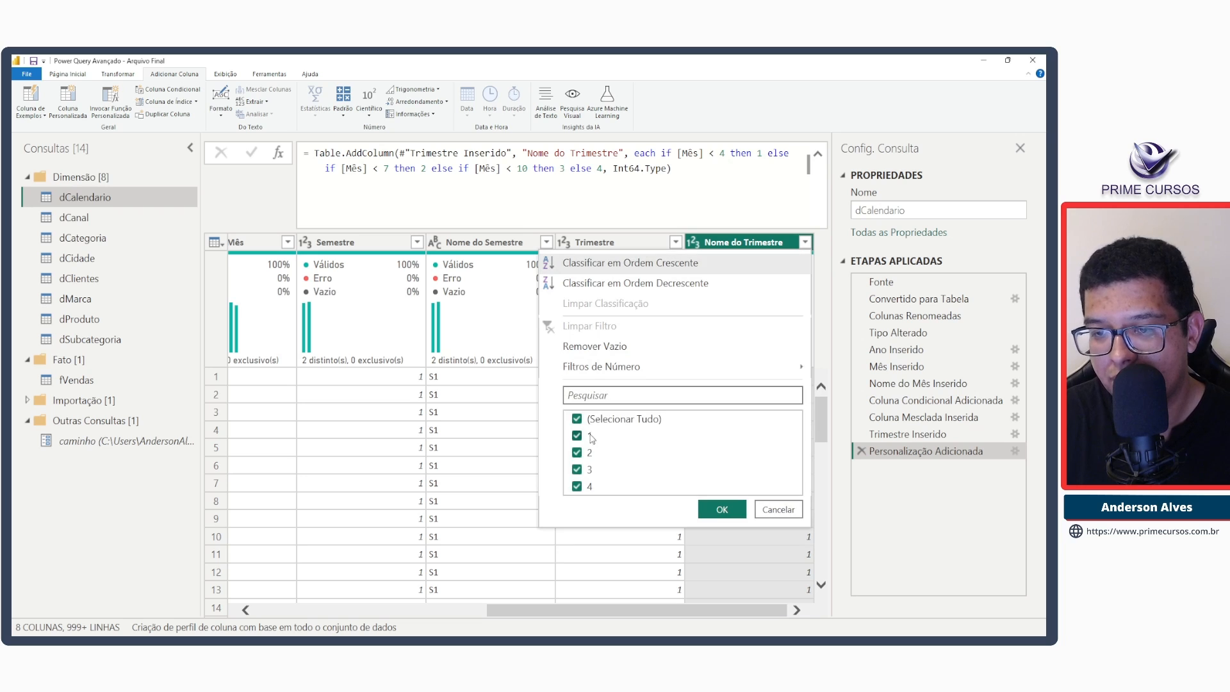
pyautogui.click(577, 419)
pyautogui.click(577, 436)
pyautogui.click(722, 509)
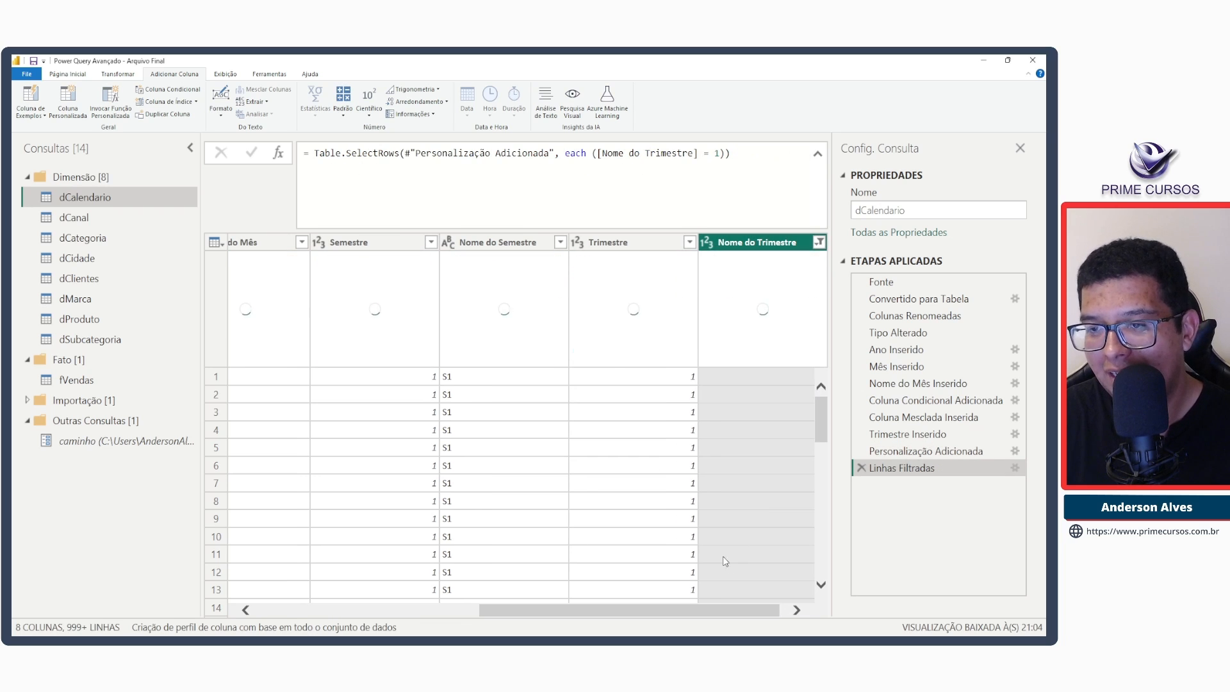
# Check which months the Mês column's filter list contains for quarter 1.
pyautogui.hotkey('ctrl', '-')
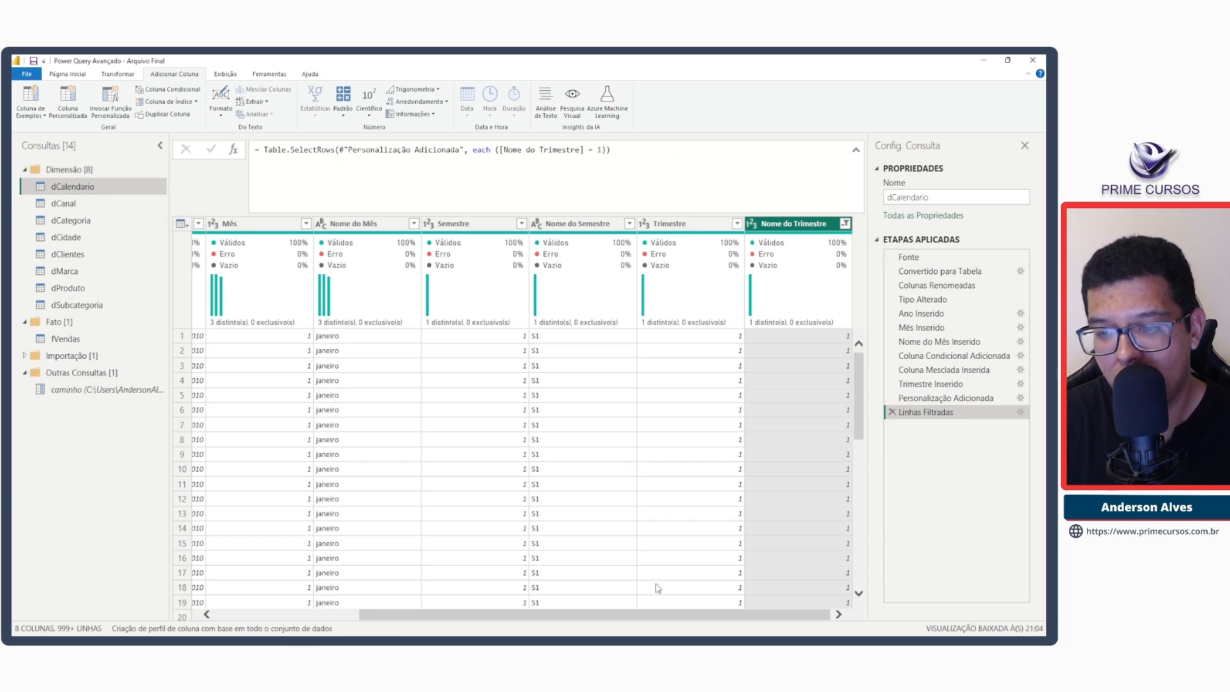
pyautogui.moveTo(643, 620); pyautogui.dragTo(482, 615)
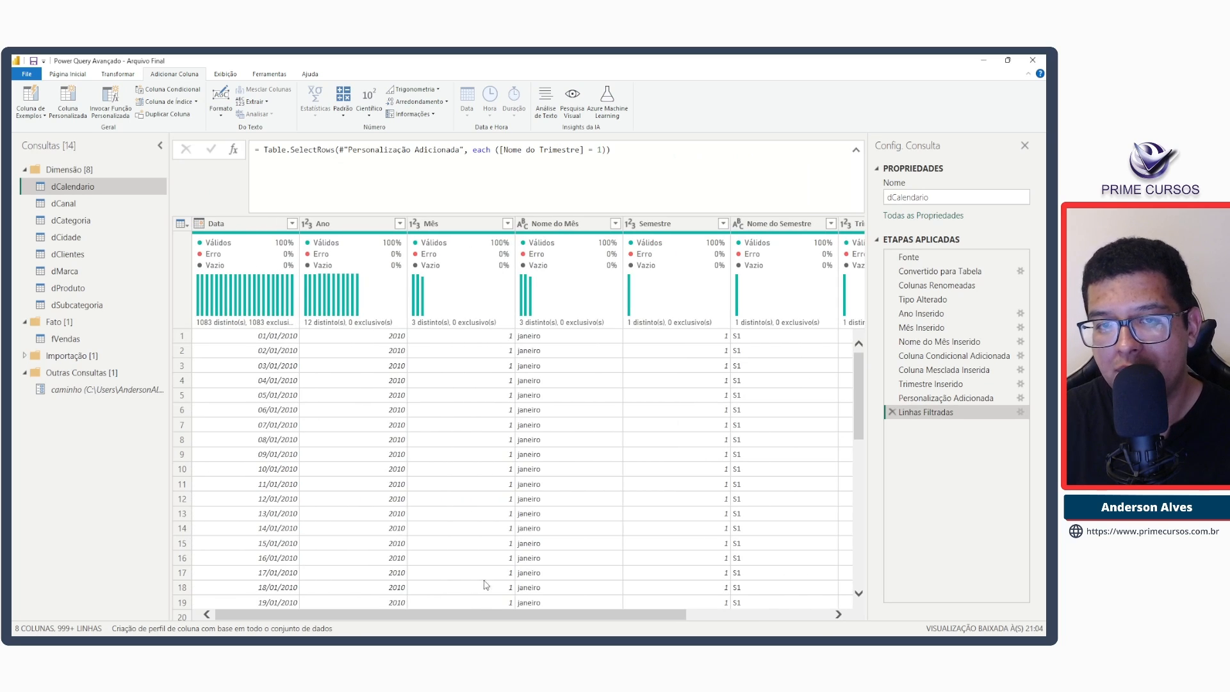
pyautogui.click(508, 224)
pyautogui.click(475, 445)
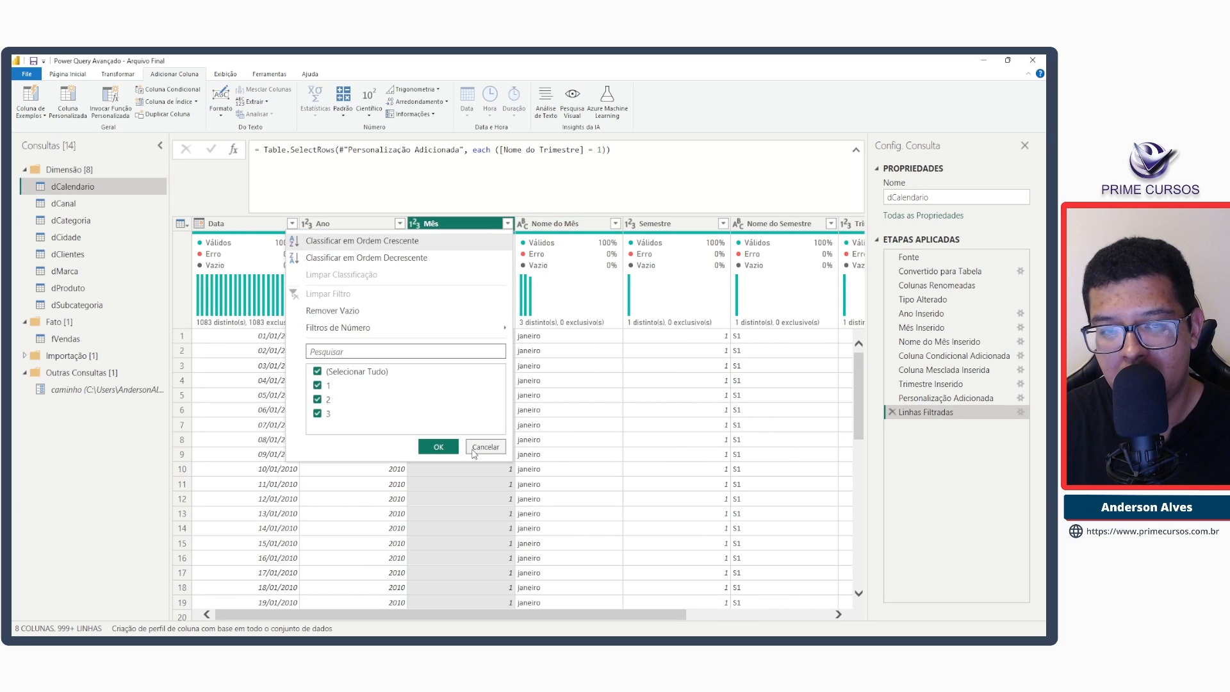
pyautogui.click(639, 534)
# Change the Nome do Trimestre filter to the value 2 and check the months listed in the Mês column's filter.
pyautogui.moveTo(615, 617); pyautogui.dragTo(794, 582)
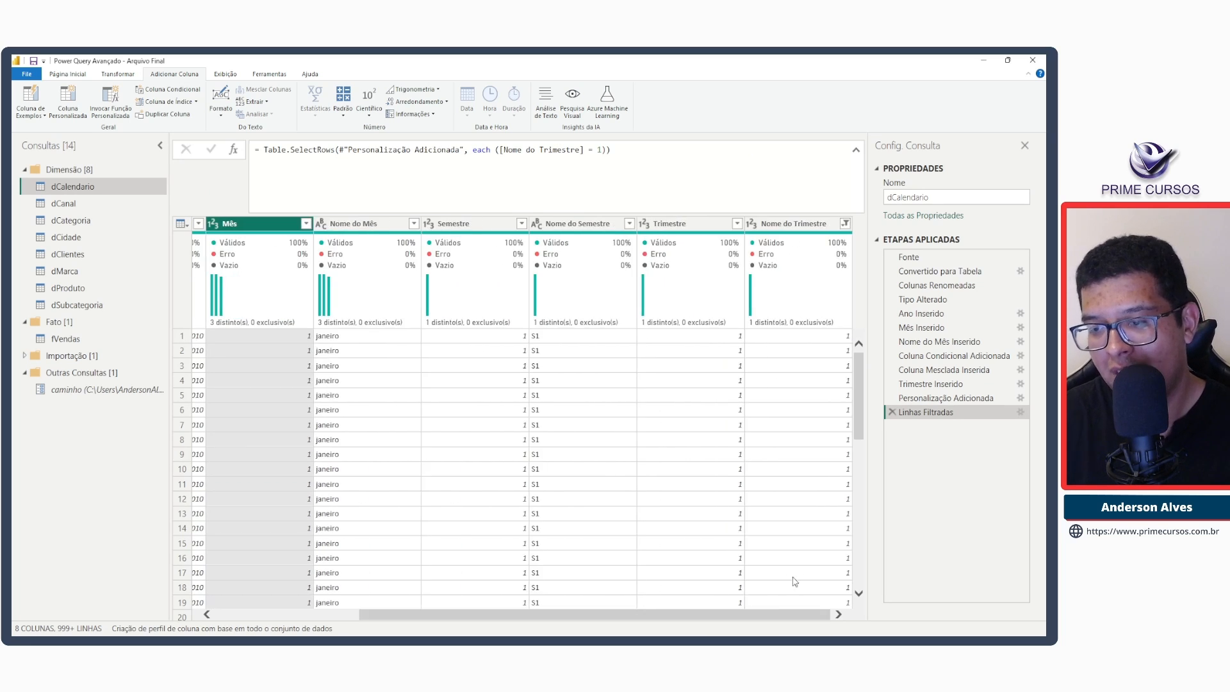
pyautogui.click(845, 224)
pyautogui.click(655, 385)
pyautogui.click(655, 399)
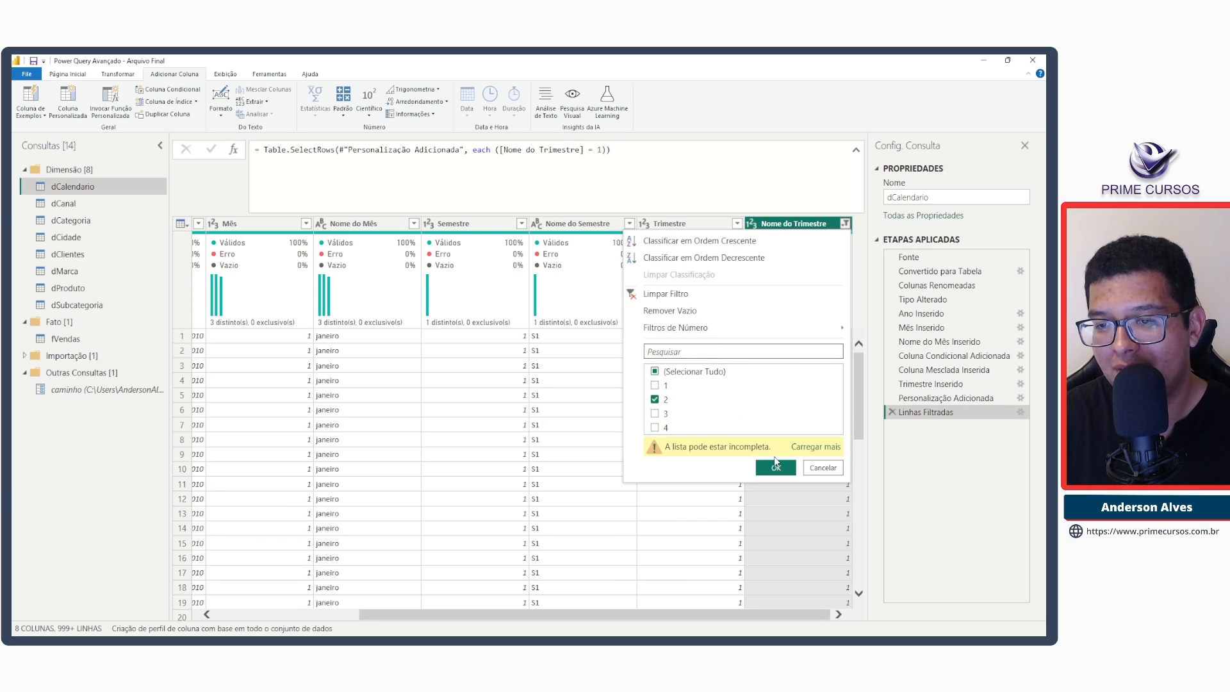
pyautogui.click(775, 467)
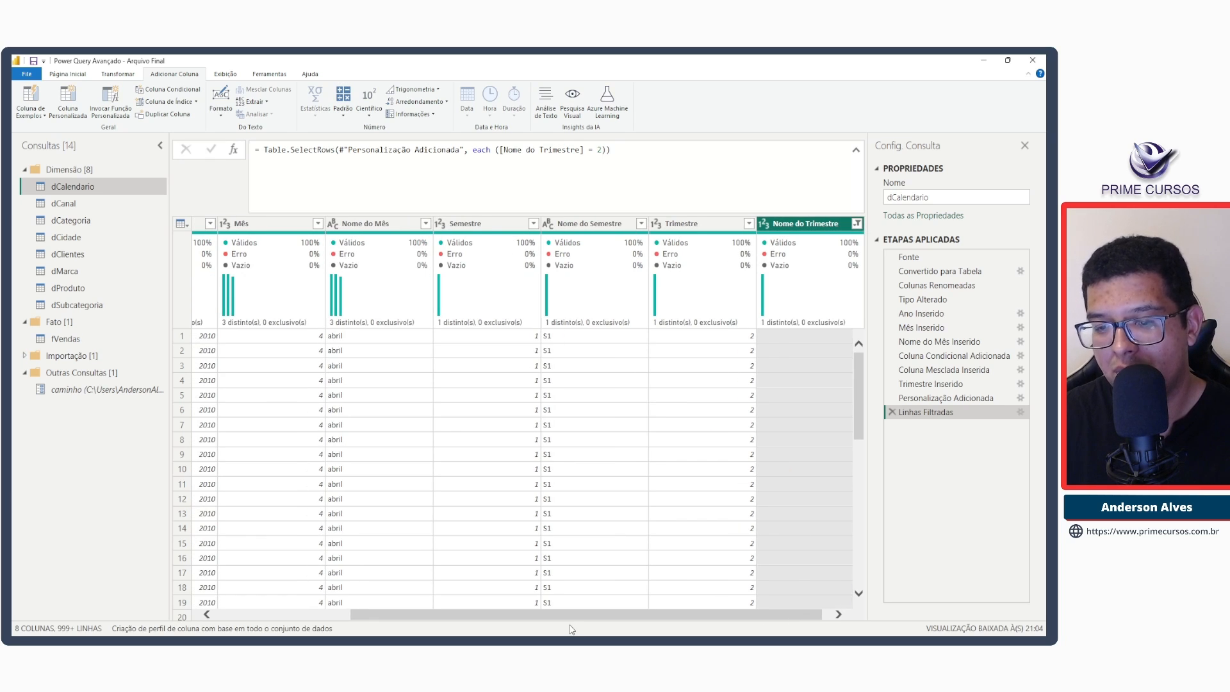
pyautogui.moveTo(572, 615); pyautogui.dragTo(436, 616)
pyautogui.click(506, 224)
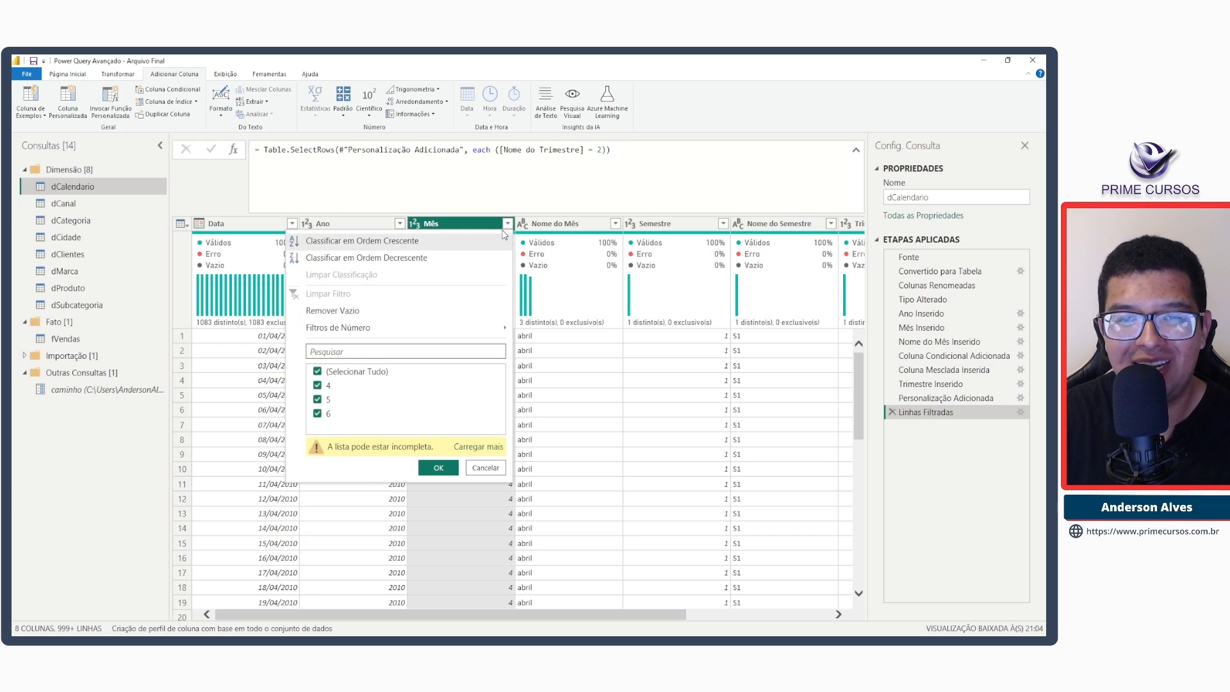
# Load the complete list of values in the Mês column's filter and close it without applying changes.
pyautogui.click(477, 447)
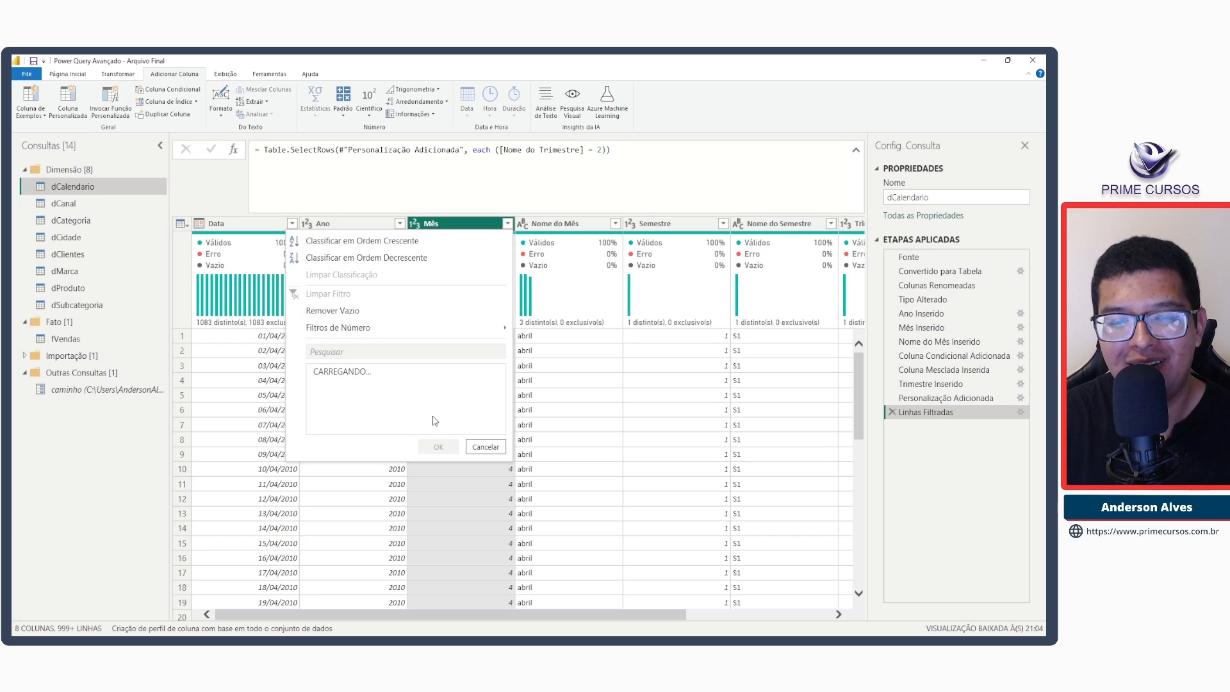
pyautogui.click(487, 448)
pyautogui.moveTo(619, 615); pyautogui.dragTo(840, 483)
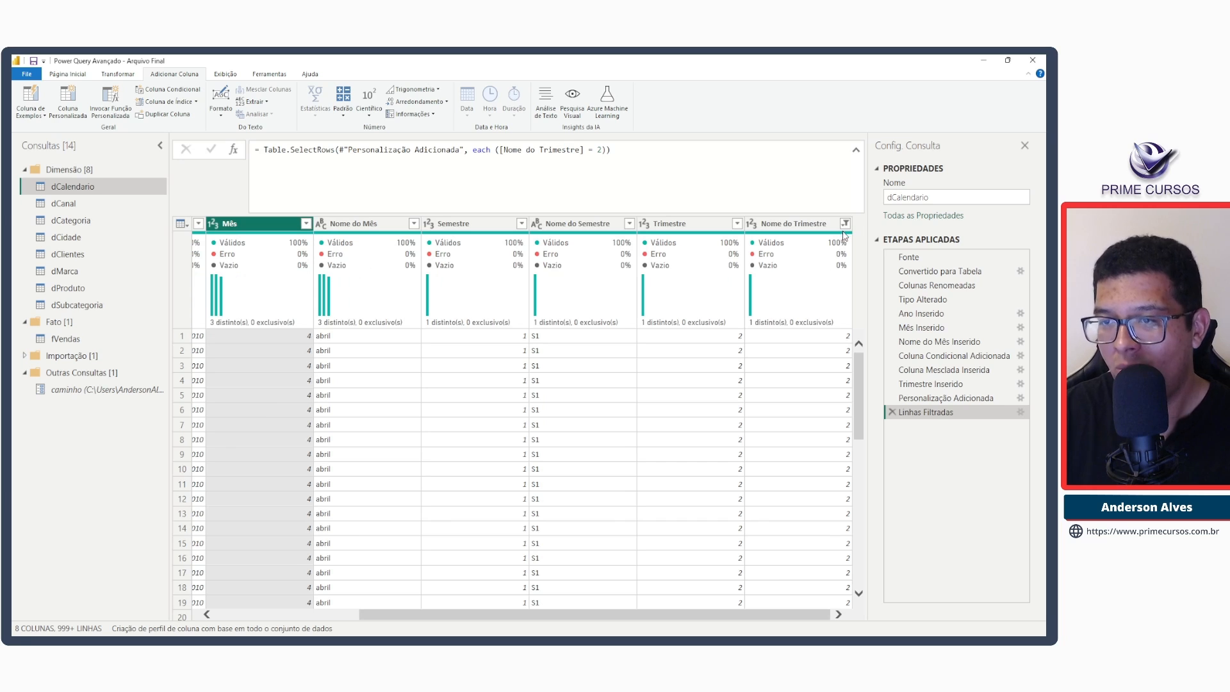
# Change the Nome do Trimestre row filter to 3 and check the full list of values in the Mês column's filter.
pyautogui.click(603, 150)
pyautogui.press('BackSpace')
pyautogui.write('3')
pyautogui.press('Return')
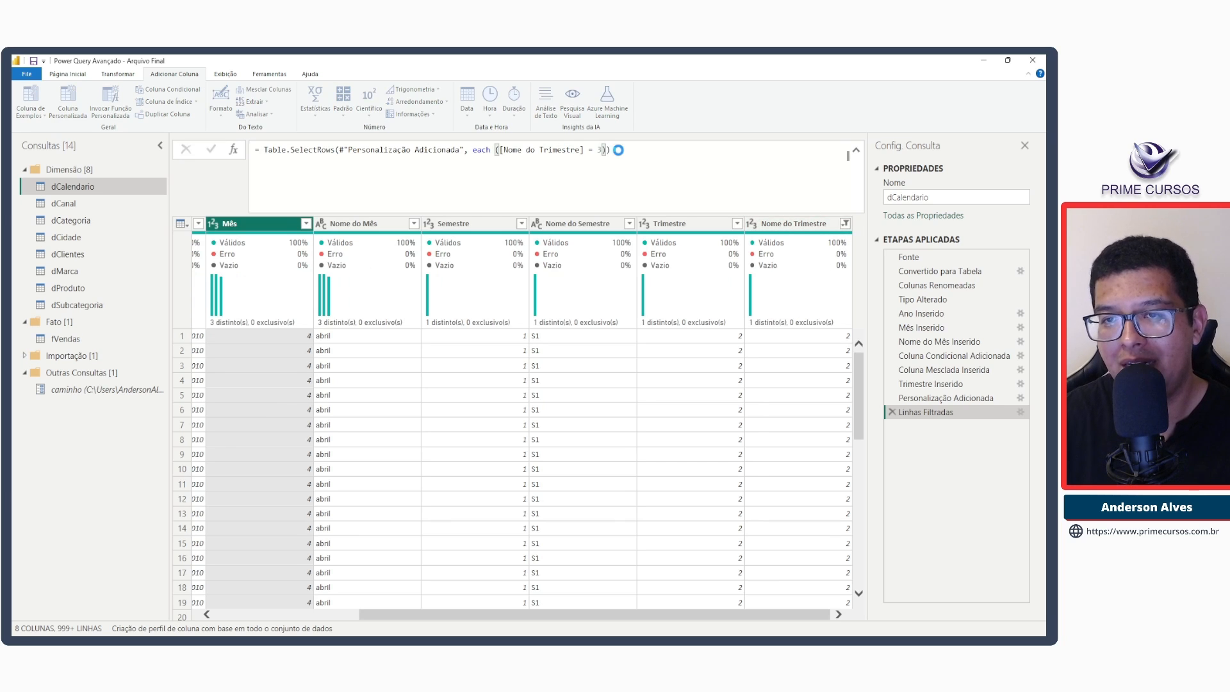
pyautogui.click(318, 223)
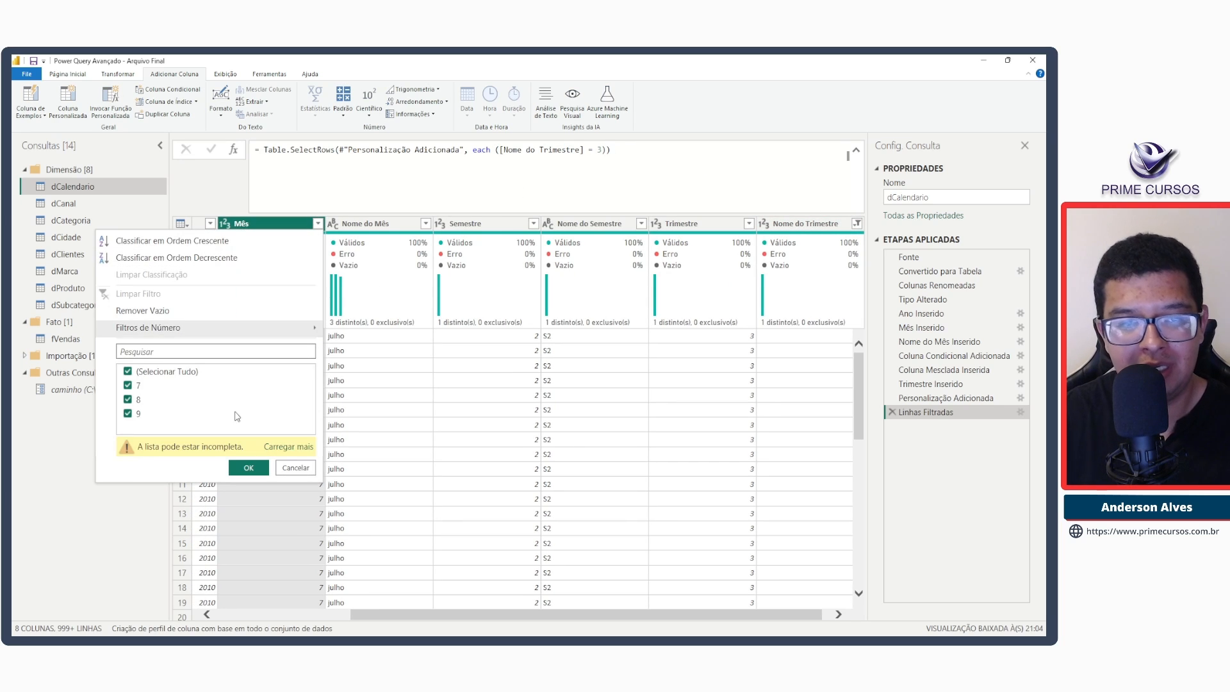
pyautogui.click(301, 448)
# Change the Nome do Trimestre row filter to 4 and check the full list of values in the Mês column's filter.
pyautogui.click(815, 229)
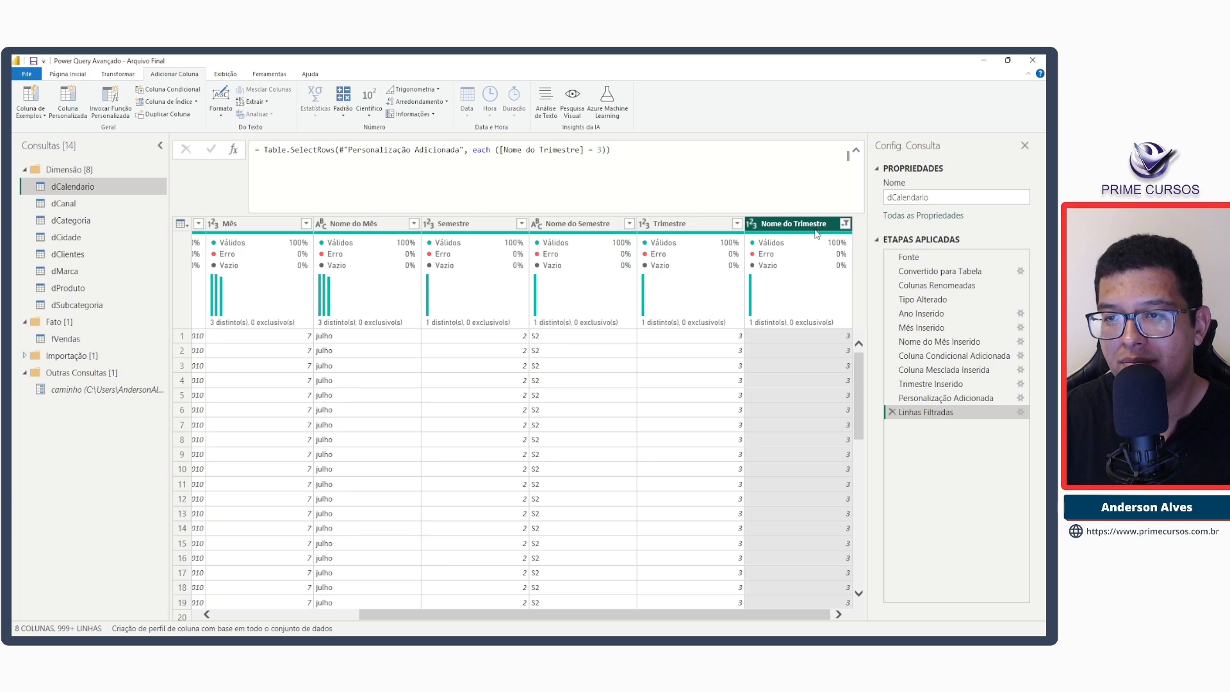
pyautogui.click(601, 152)
pyautogui.write('4')
pyautogui.press('Return')
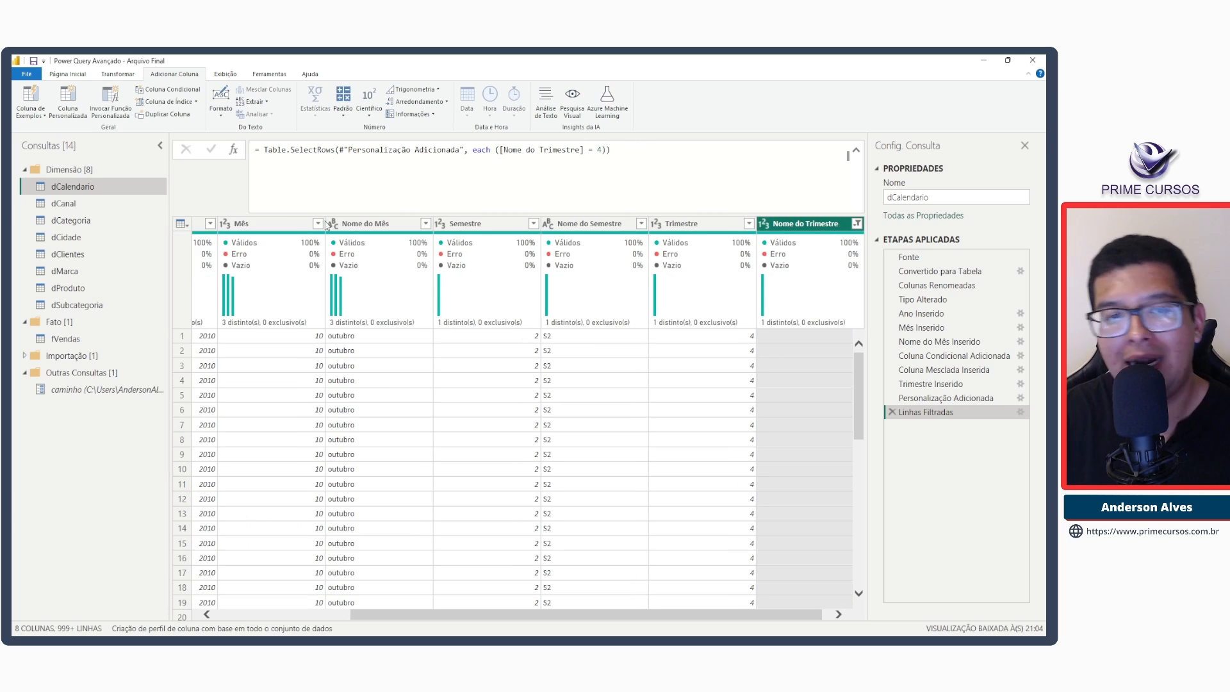
pyautogui.click(318, 223)
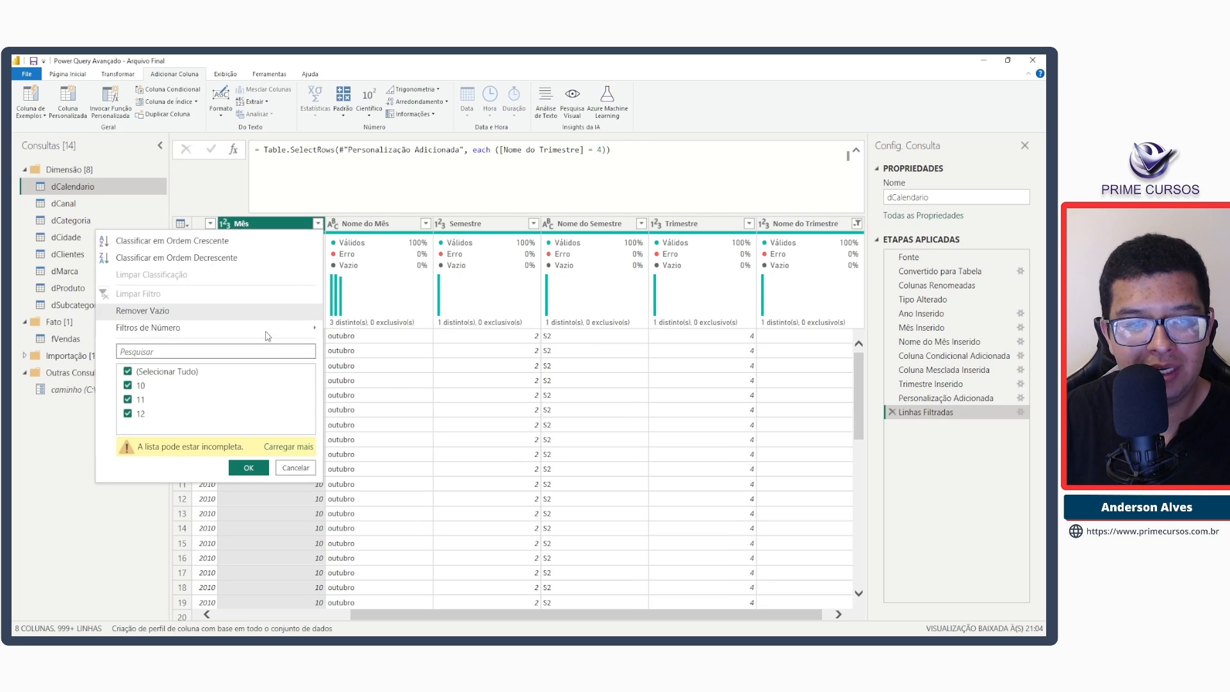
pyautogui.click(286, 449)
# Delete the applied step Linhas Filtradas from the dCalendario query.
pyautogui.click(883, 393)
pyautogui.click(892, 413)
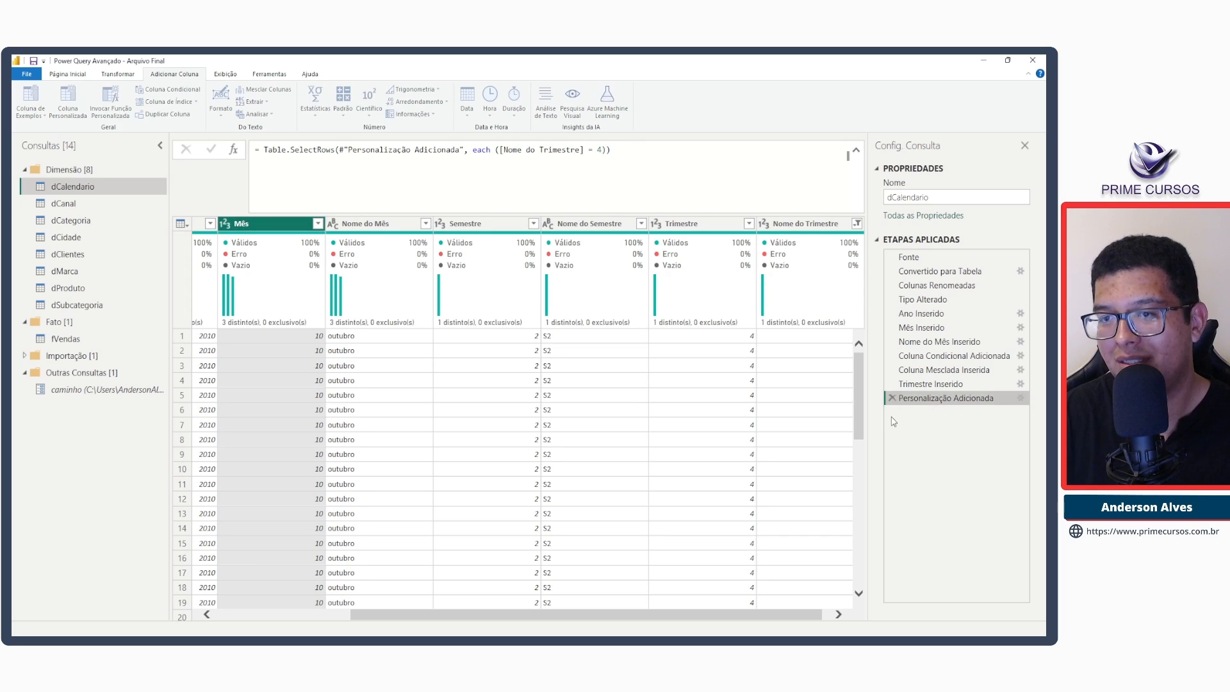
# Add a Semana do Ano column calculated from the Data column.
pyautogui.click(838, 616)
pyautogui.moveTo(839, 620); pyautogui.dragTo(359, 576)
pyautogui.click(221, 224)
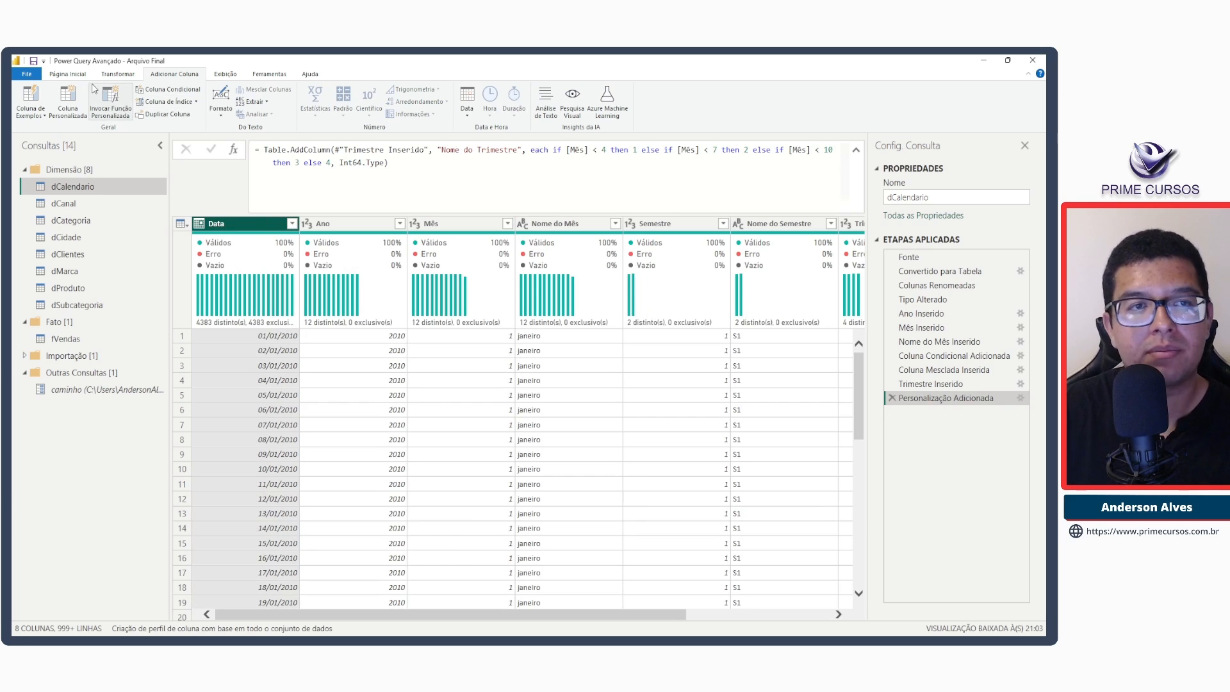
pyautogui.click(467, 110)
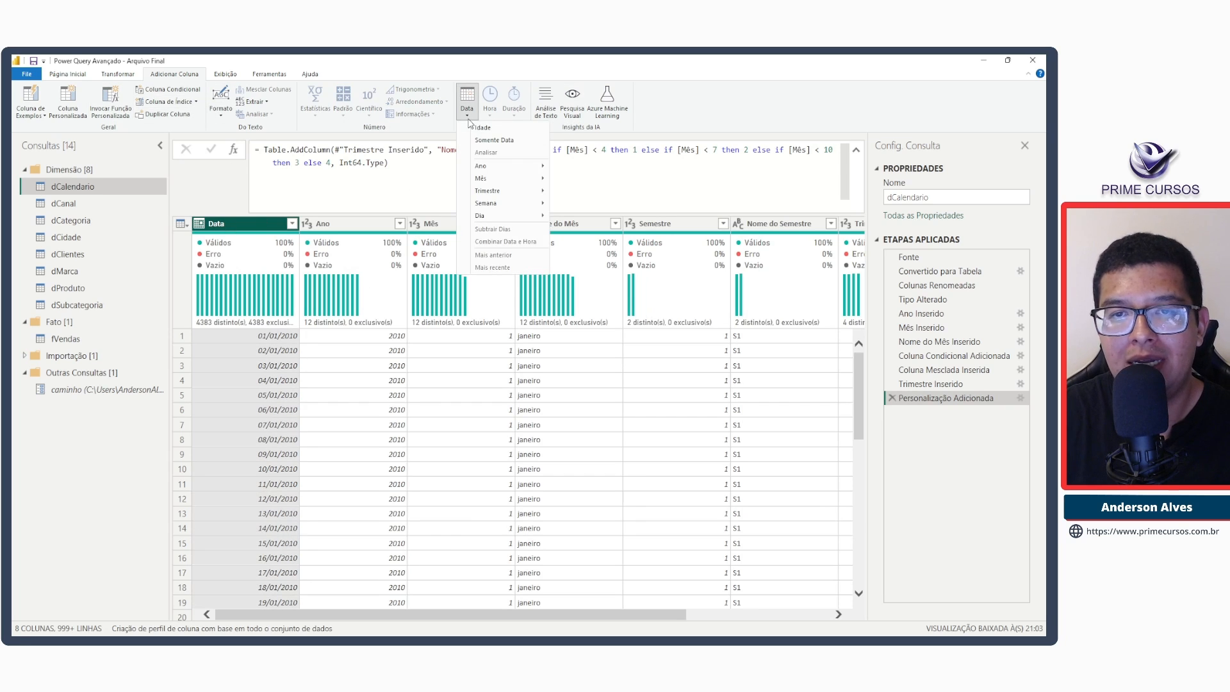
pyautogui.moveTo(513, 204)
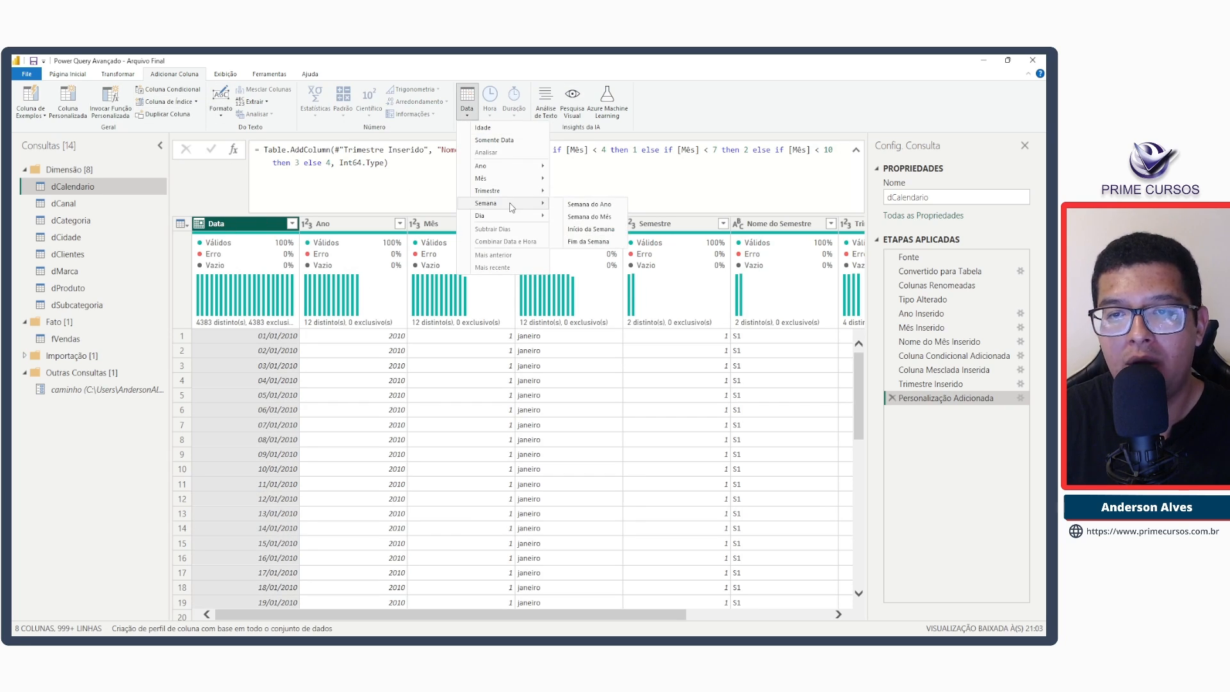
pyautogui.click(564, 205)
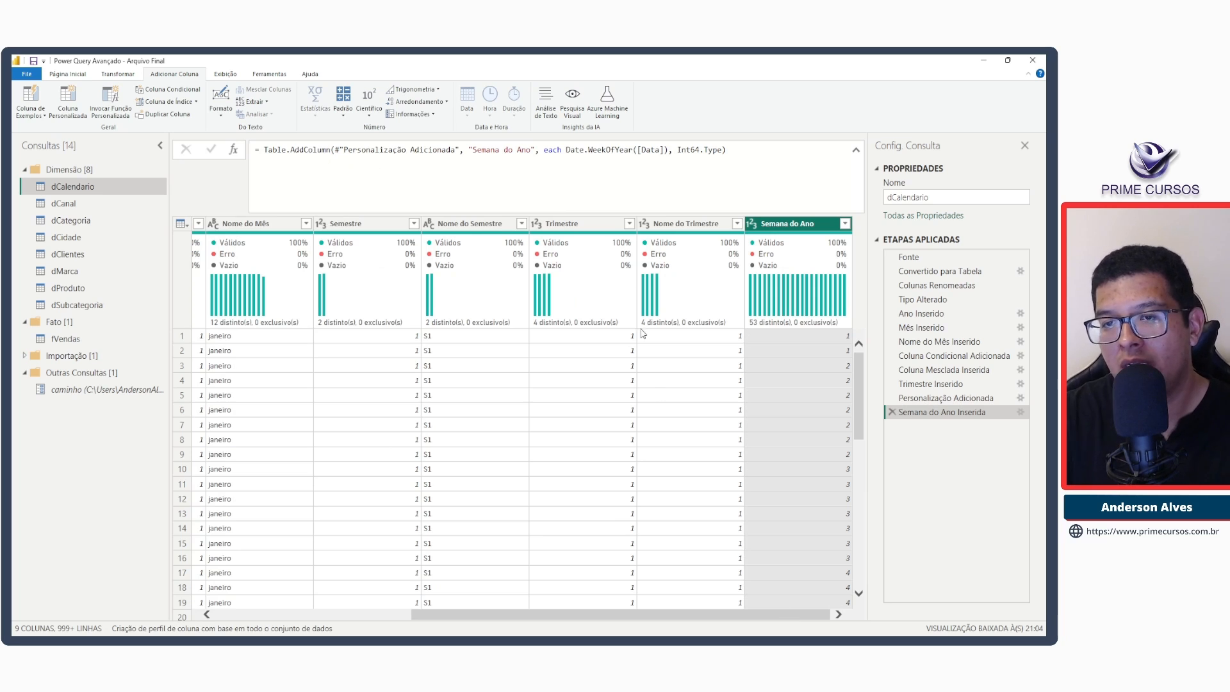
# Compare the Trimestre and Nome do Trimestre columns in the dCalendario table.
pyautogui.click(676, 226)
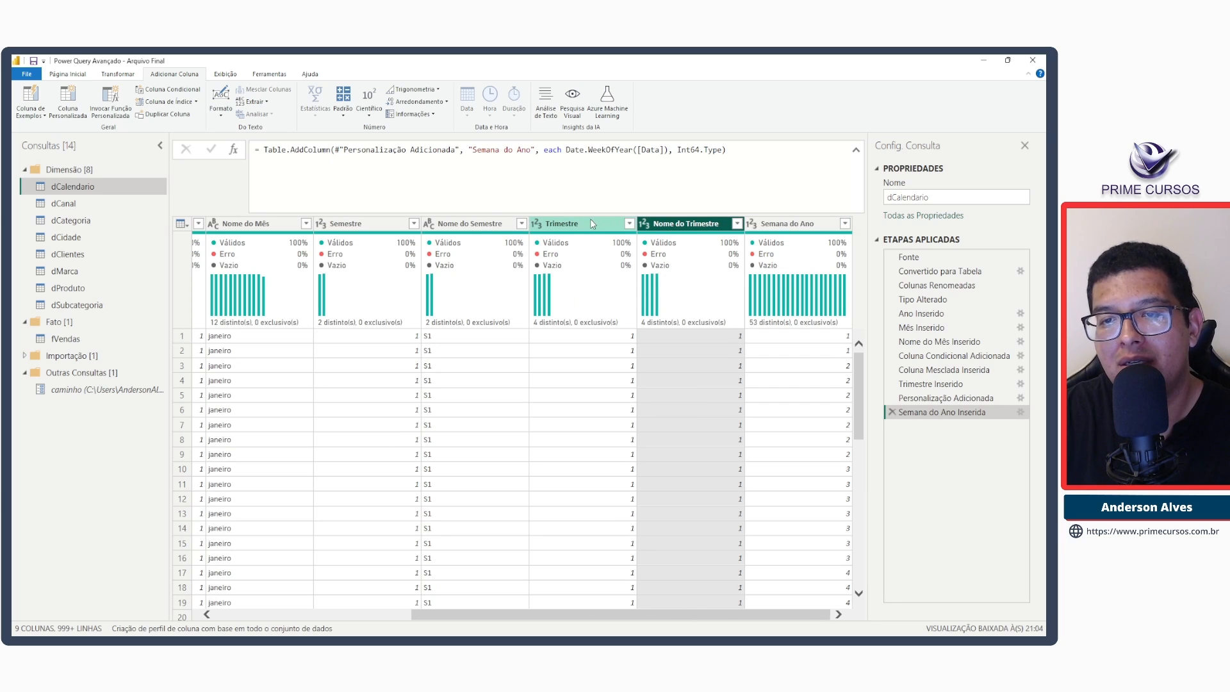
pyautogui.click(590, 221)
pyautogui.click(674, 227)
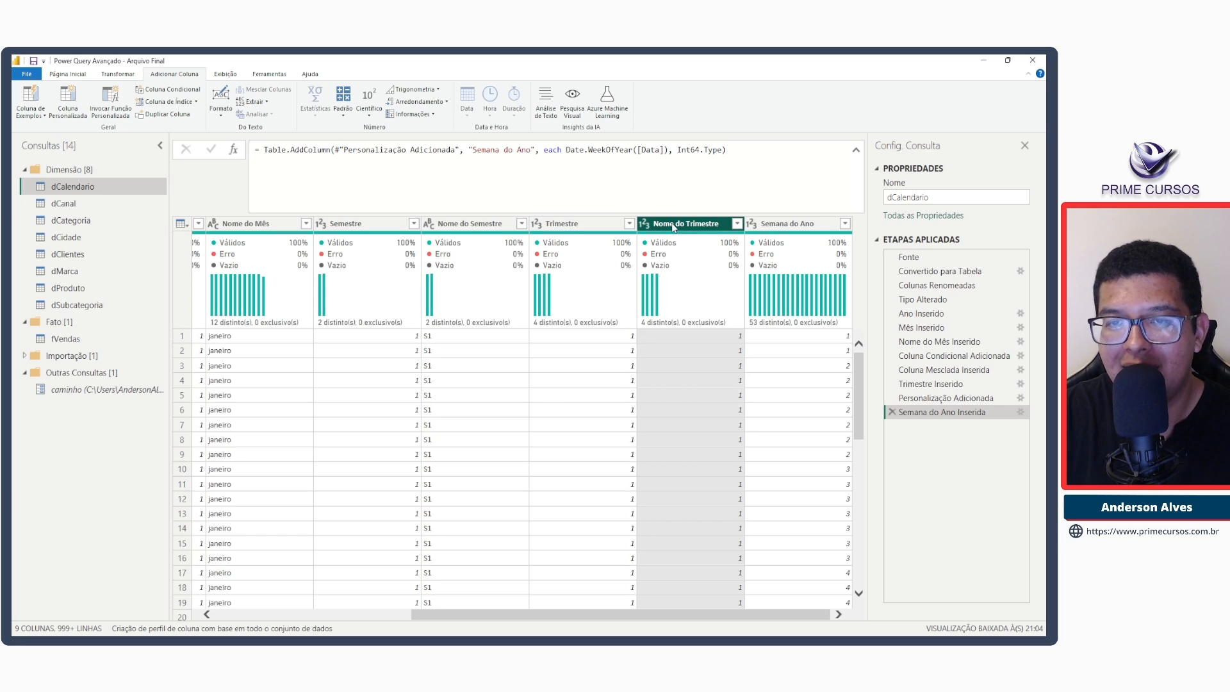
pyautogui.moveTo(698, 273)
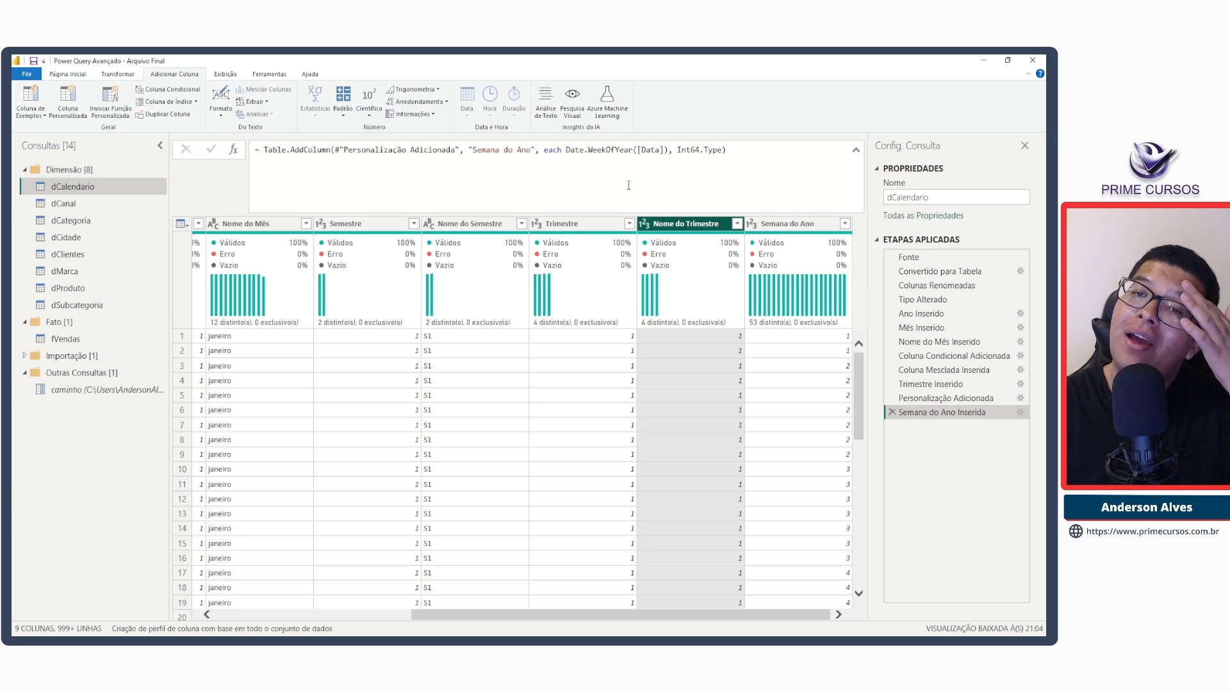
pyautogui.click(738, 223)
pyautogui.click(596, 221)
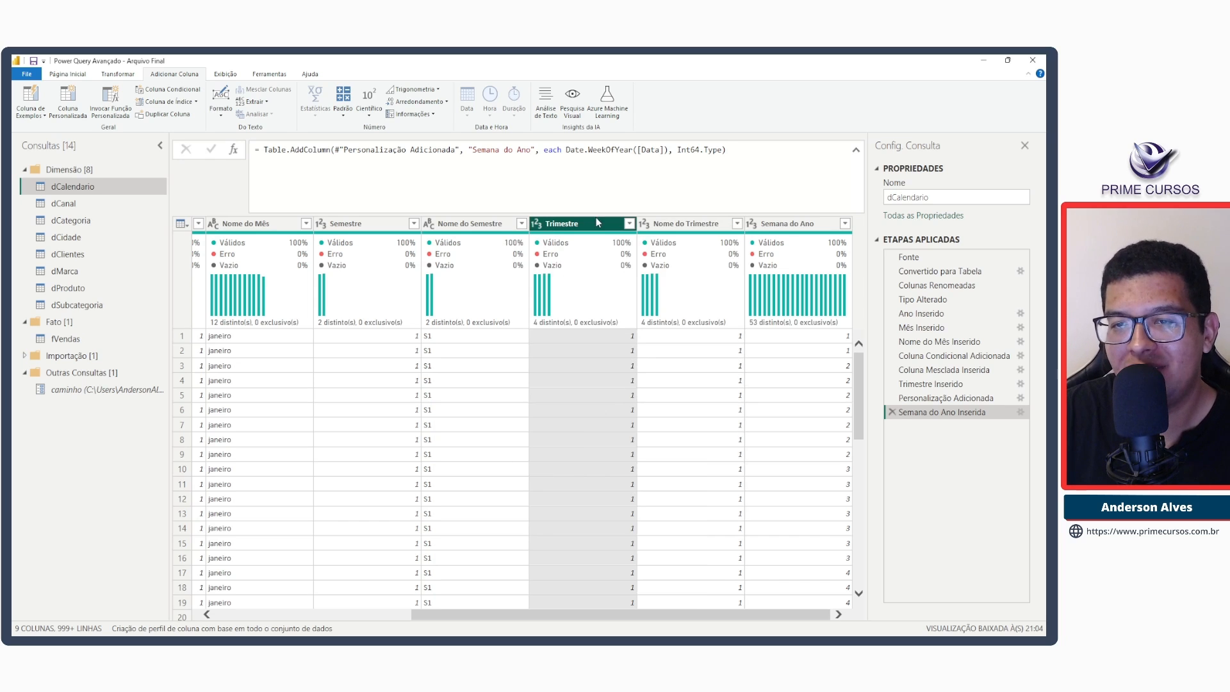
pyautogui.click(630, 223)
pyautogui.click(659, 226)
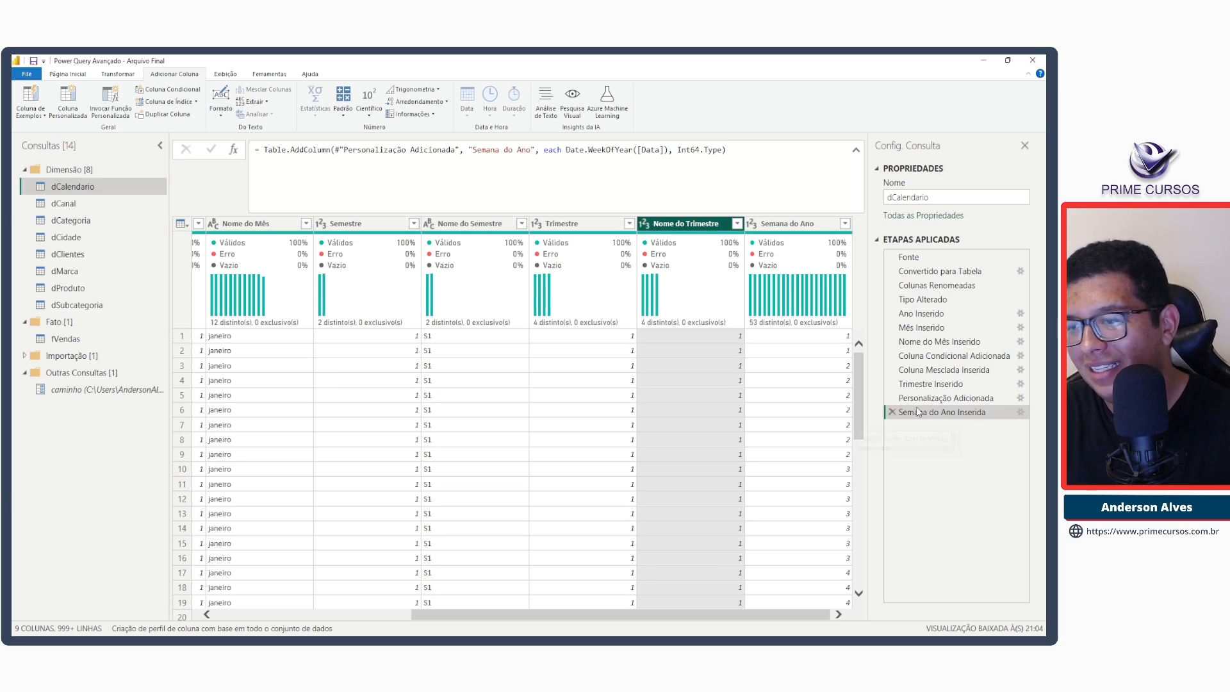
# Review the conditional column clauses of the Personalização Adicionada step and close the settings without changing them.
pyautogui.click(992, 399)
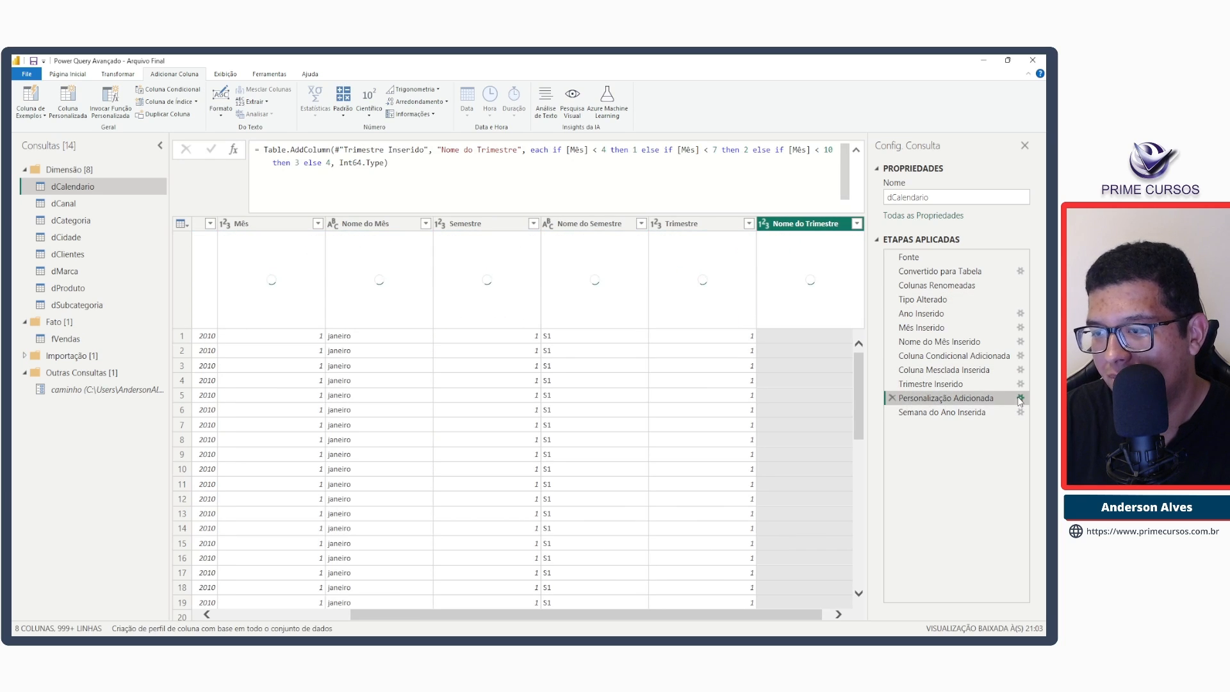
pyautogui.click(1020, 398)
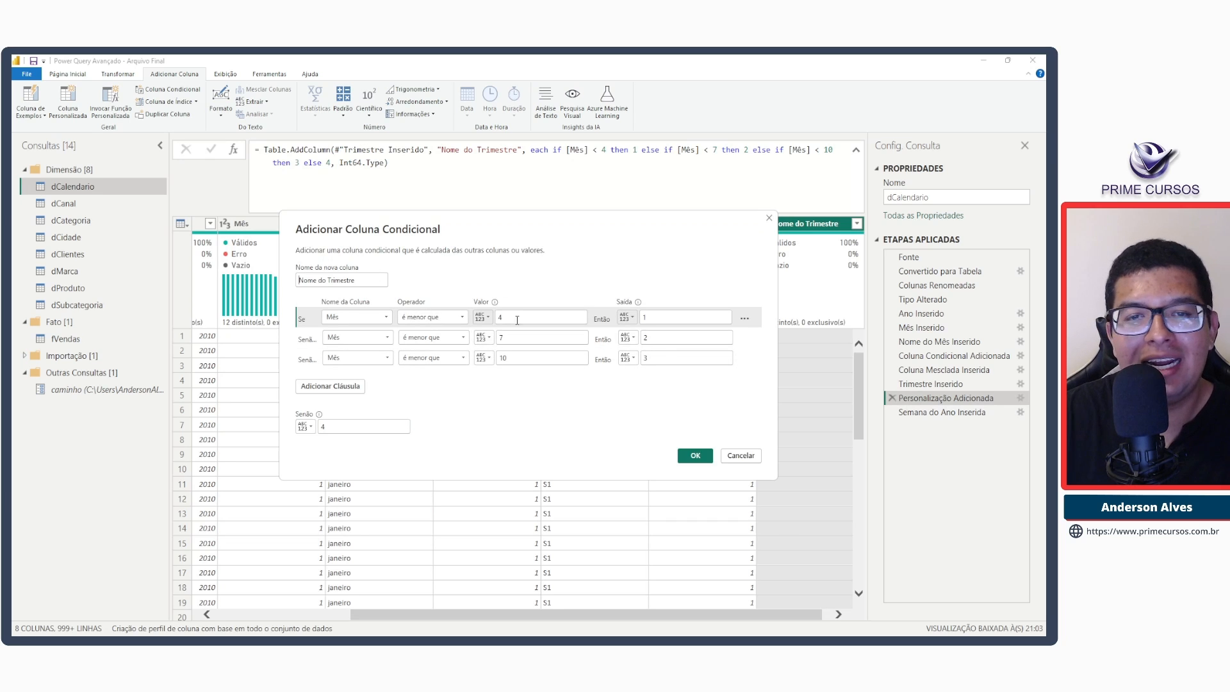
pyautogui.click(740, 455)
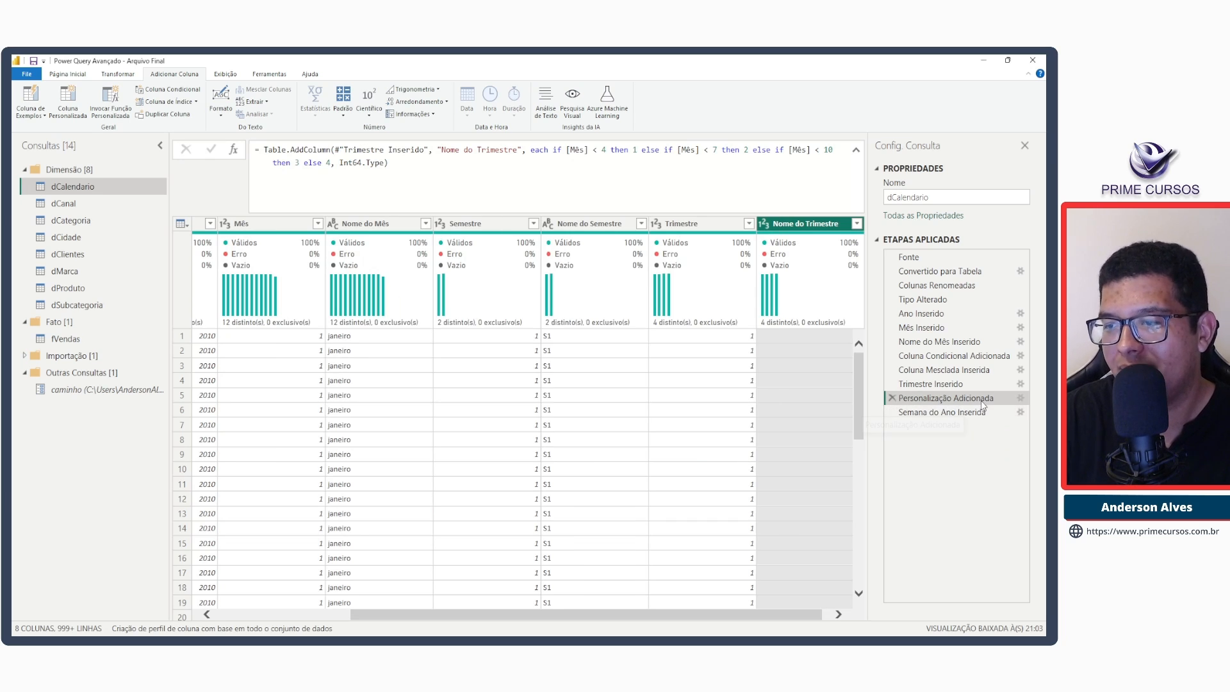
pyautogui.click(1022, 401)
pyautogui.click(740, 454)
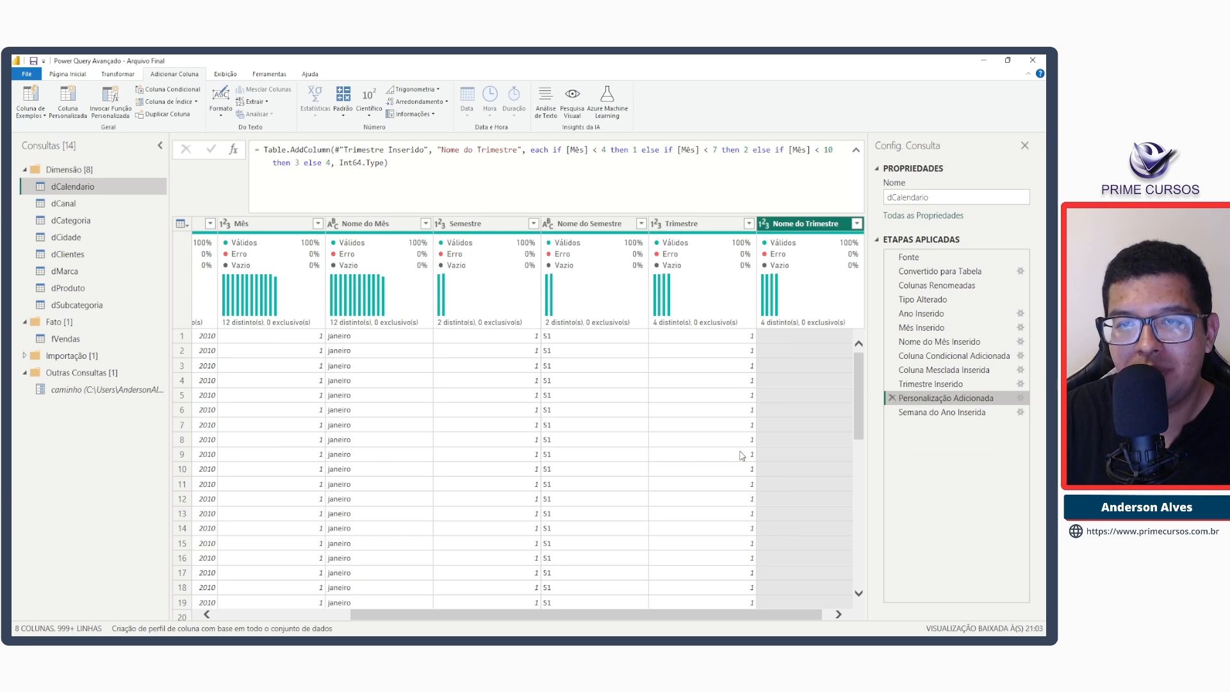
# Replace the if/else condition in the Nome do Trimestre formula with "Q"&[Trimestre].
pyautogui.click(489, 159)
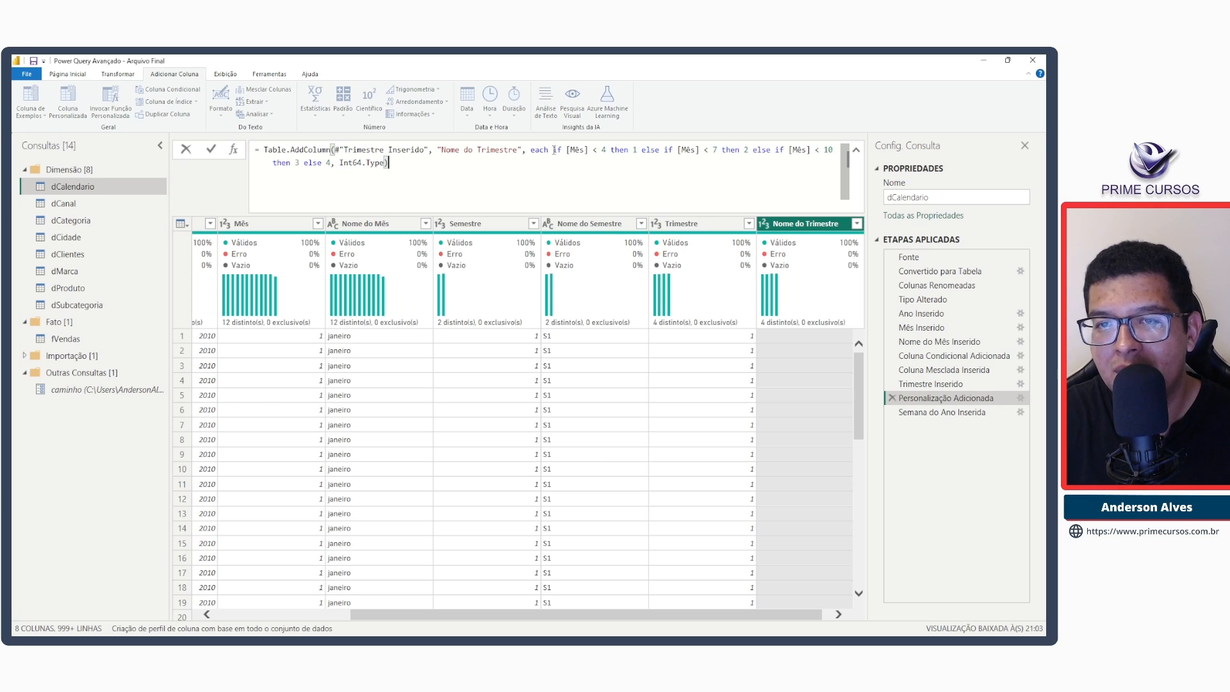
pyautogui.moveTo(553, 150); pyautogui.dragTo(331, 165)
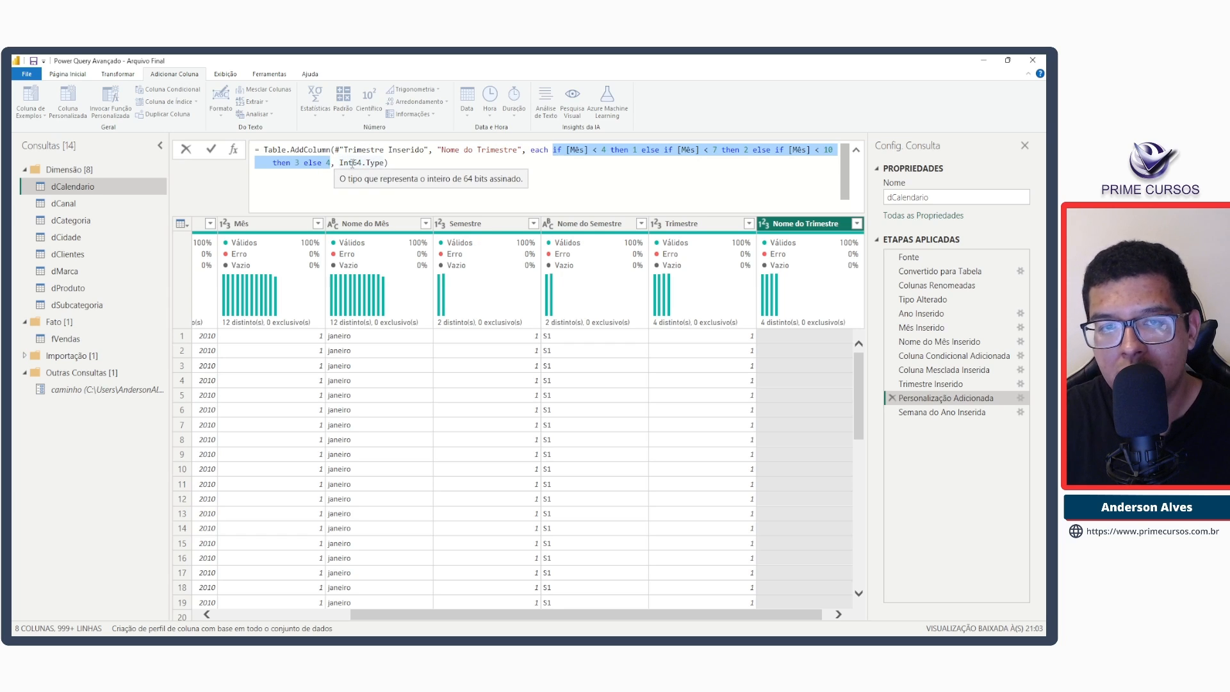
pyautogui.press('BackSpace')
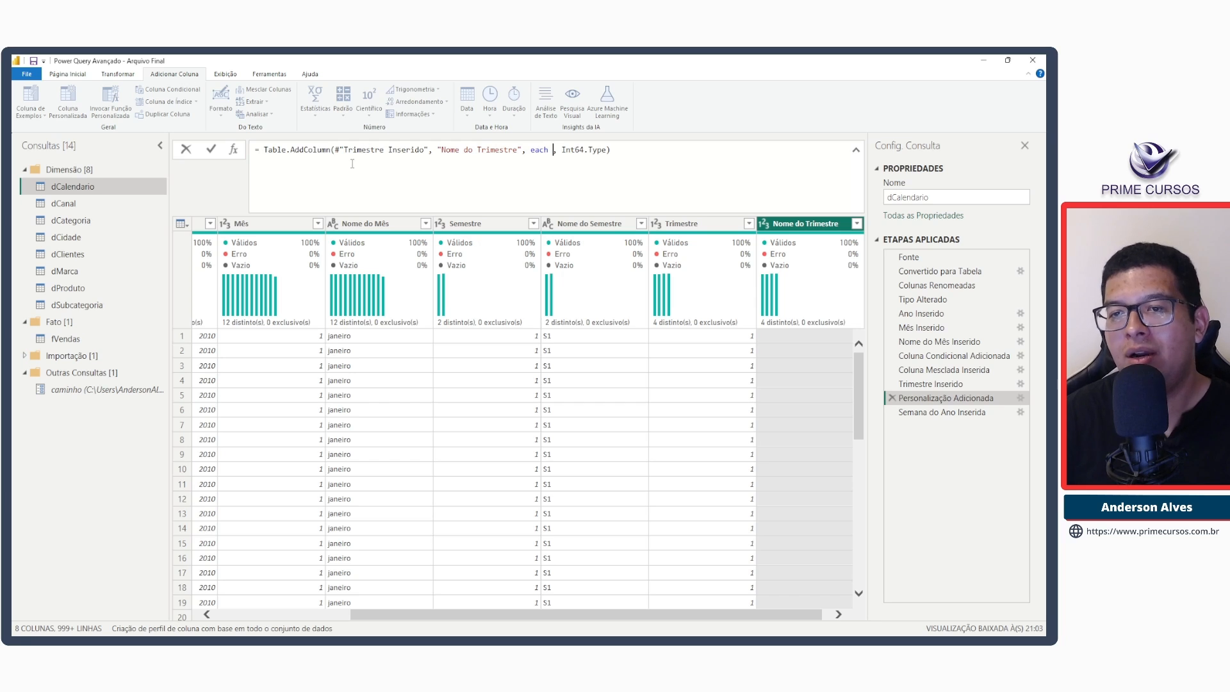
pyautogui.write('"')
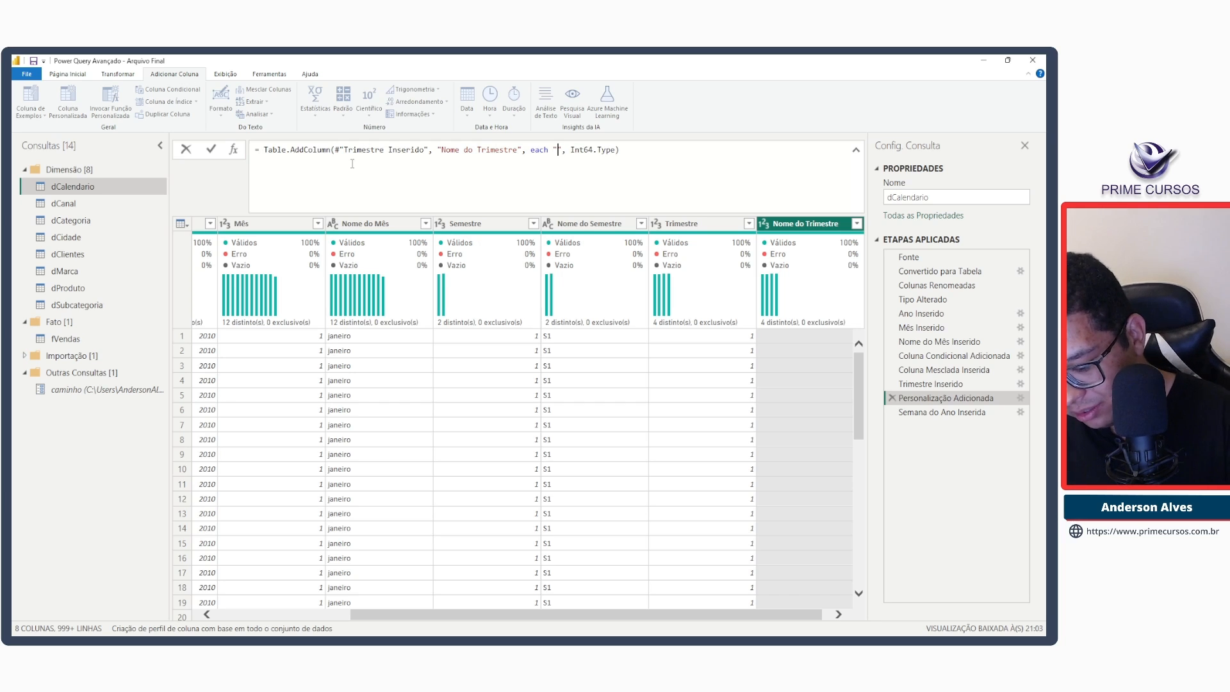
pyautogui.write('Q"')
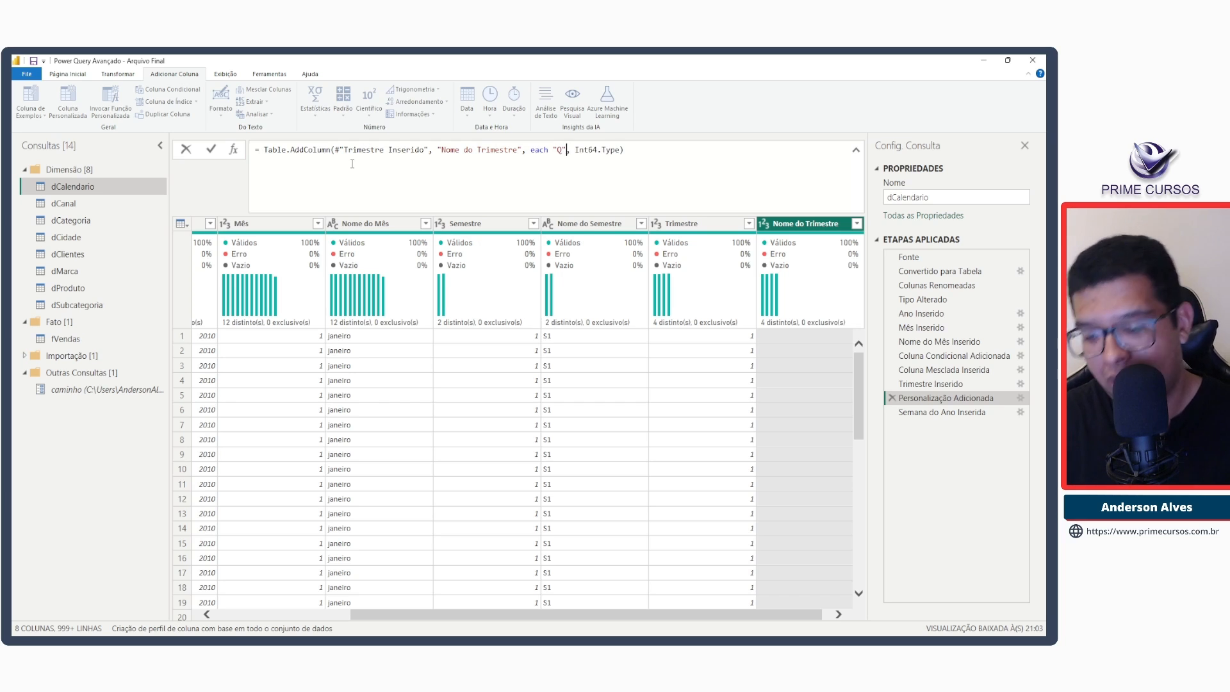
pyautogui.write('&[')
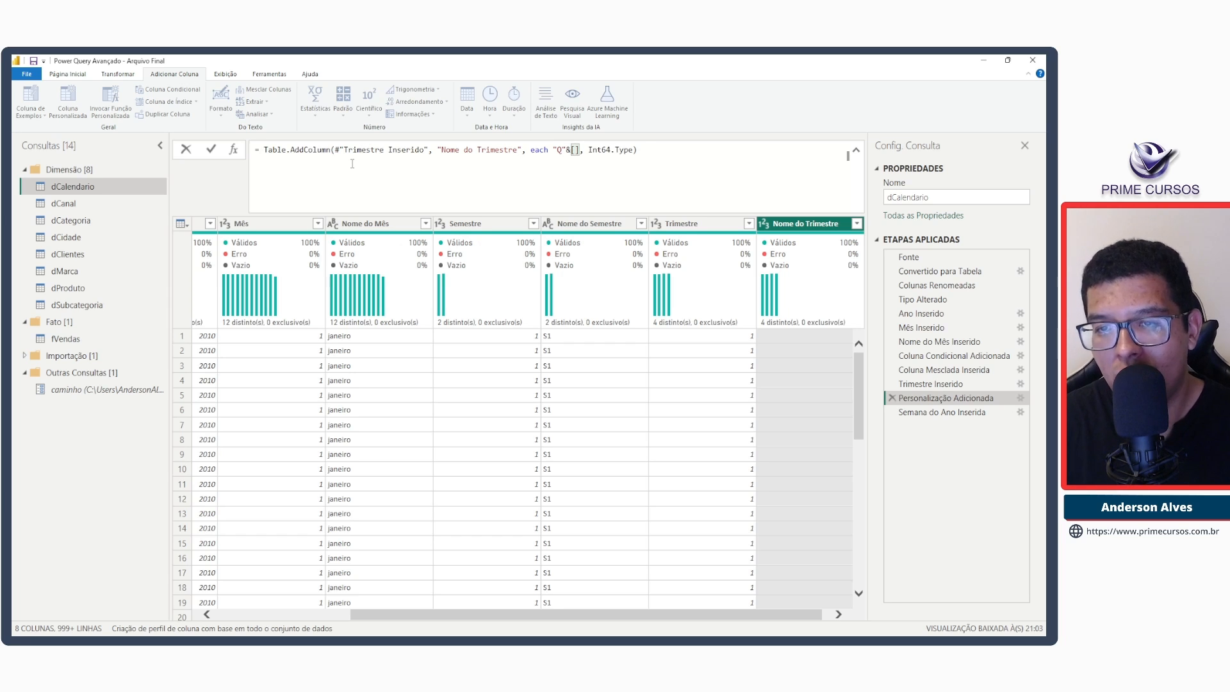
pyautogui.write('Tri')
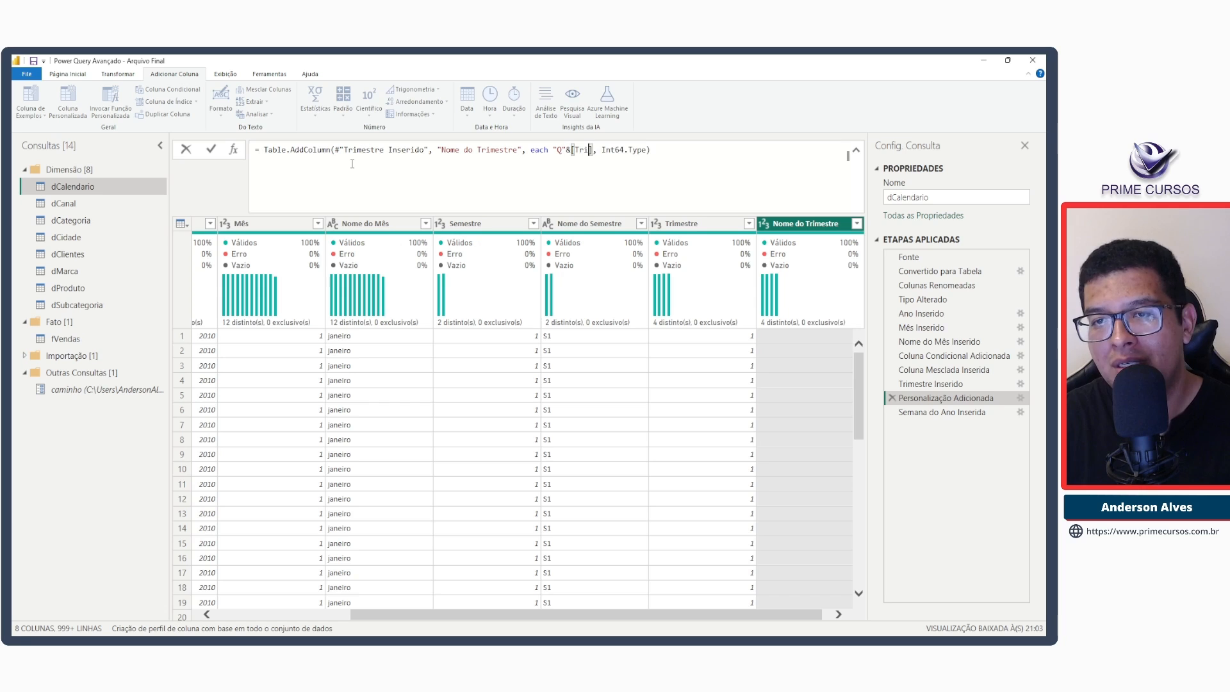
pyautogui.write('mestre')
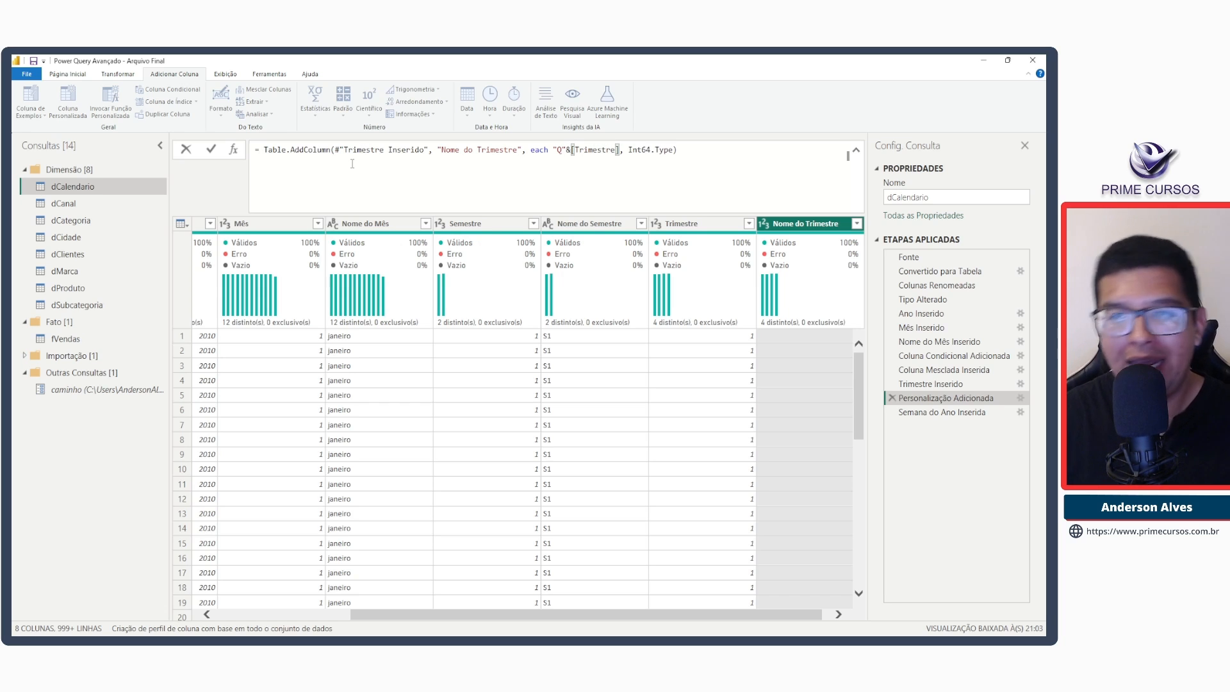
# Change the Nome do Trimestre column's data type in the formula from Int64.Type to type text and apply it.
pyautogui.moveTo(629, 150); pyautogui.dragTo(671, 154)
pyautogui.write('type te')
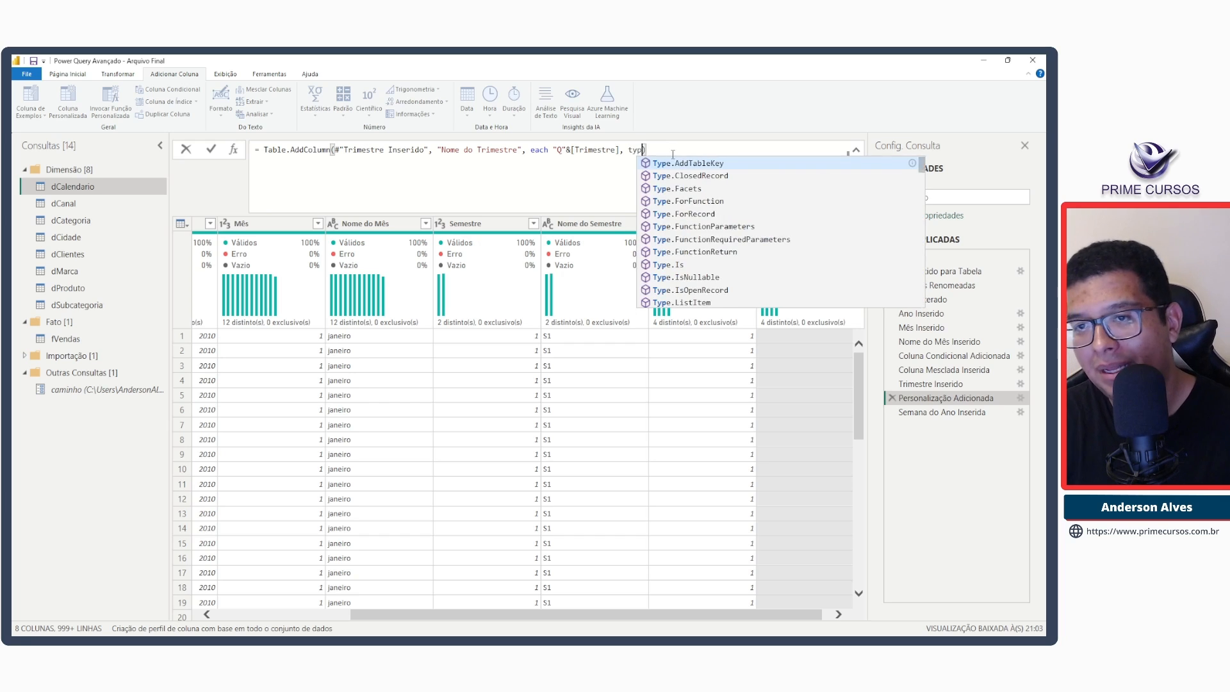
pyautogui.write('xt)')
pyautogui.press('Return')
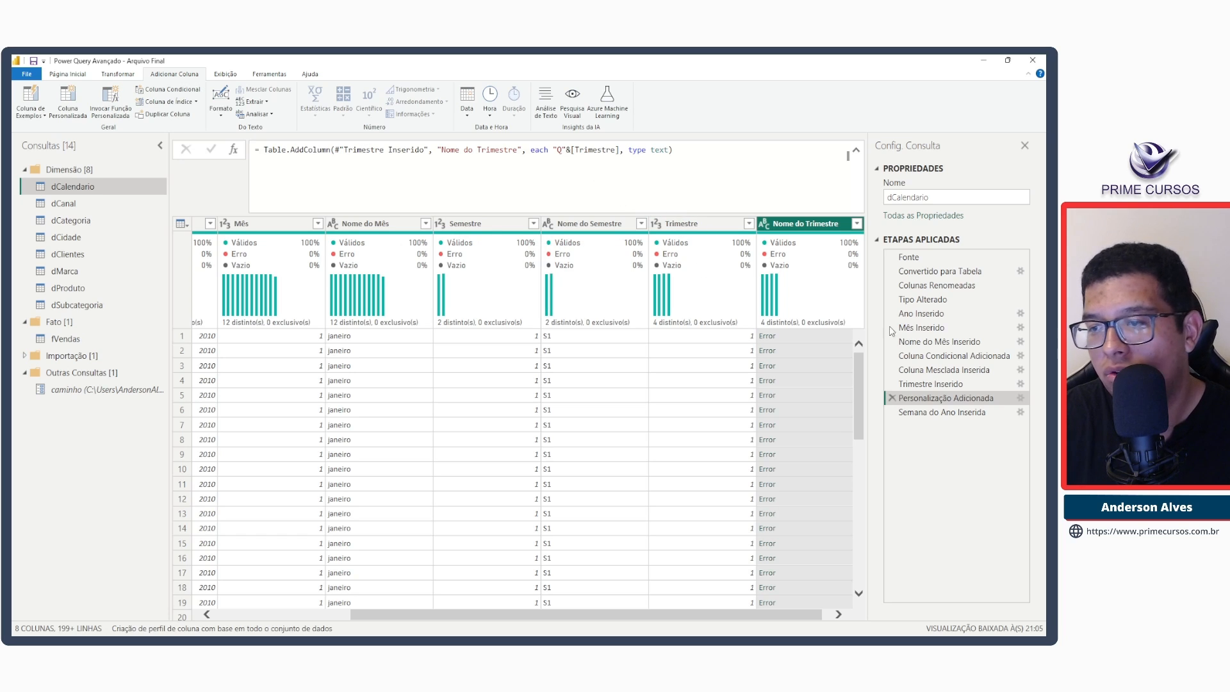
# Check the Personalização Adicionada step's prefix settings and add spaces around the ampersand so its formula uses "Q" & [Trimestre].
pyautogui.click(1021, 398)
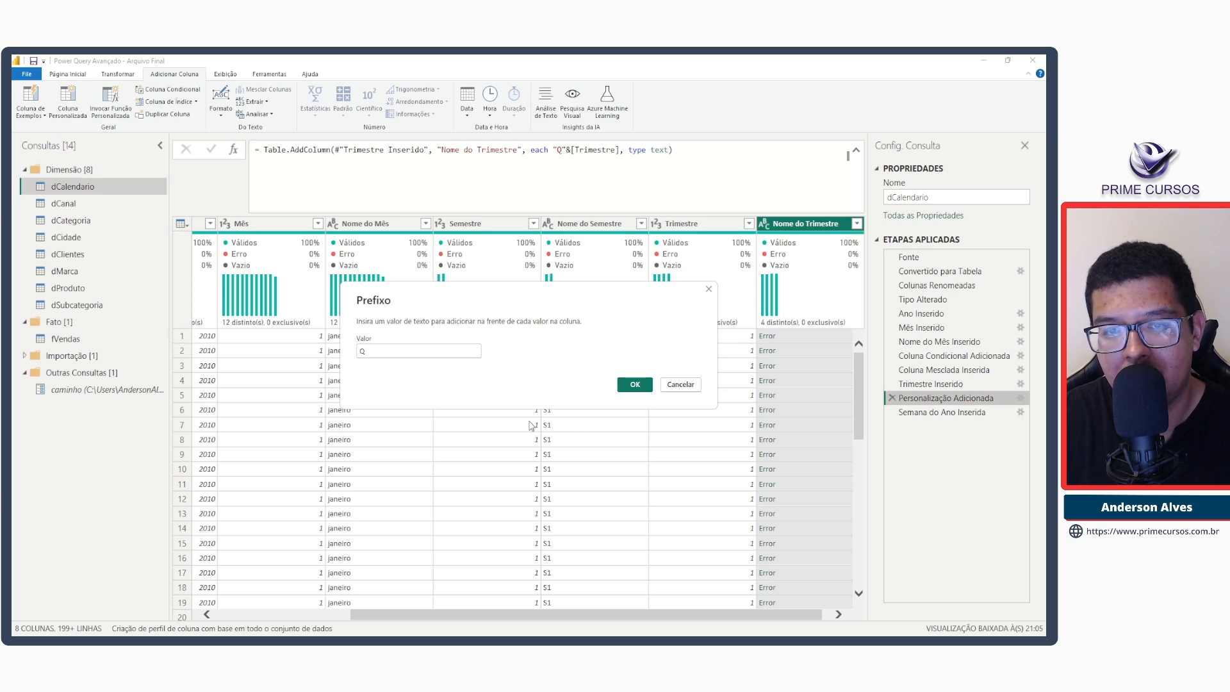
pyautogui.press('Escape')
pyautogui.click(567, 151)
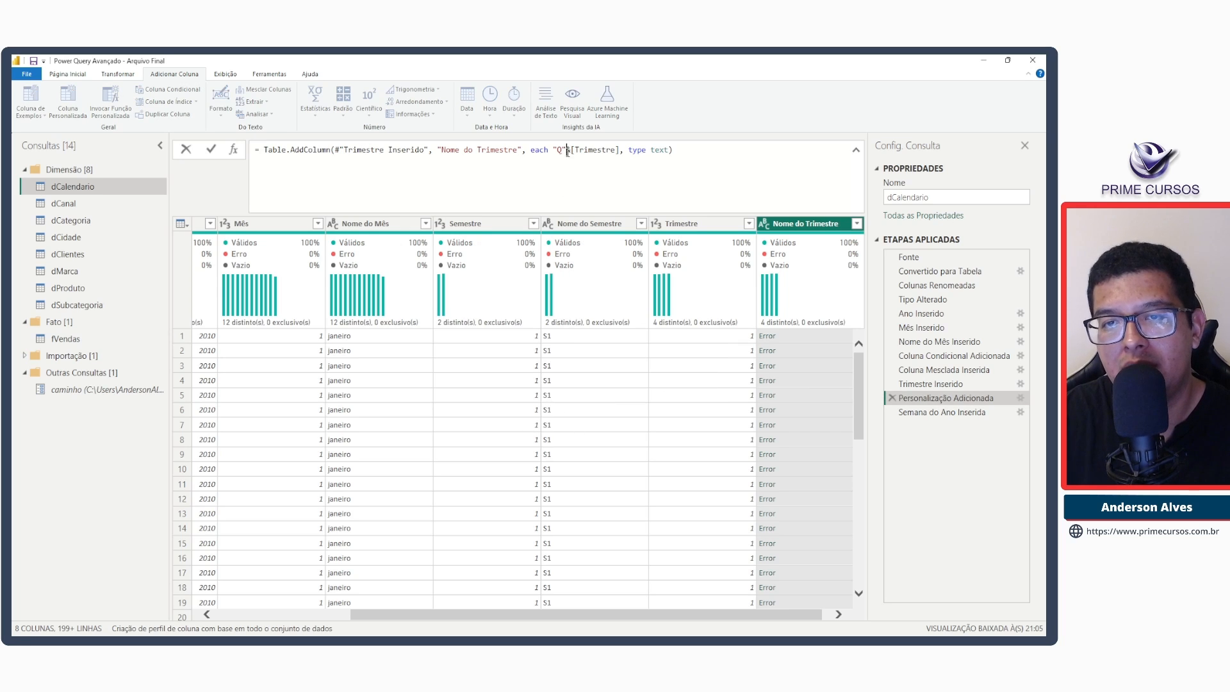
pyautogui.press('Right')
pyautogui.press('Return')
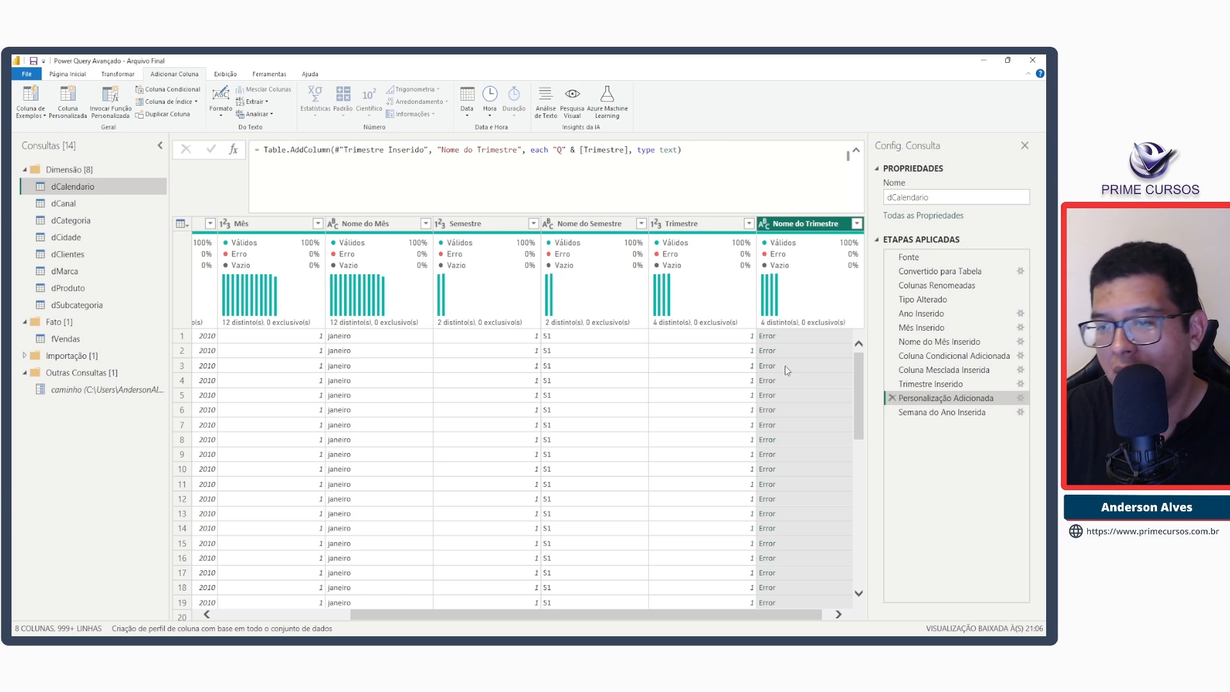
# Delete the applied step Semana do Ano Inserida from the dCalendario query.
pyautogui.click(897, 412)
pyautogui.click(892, 412)
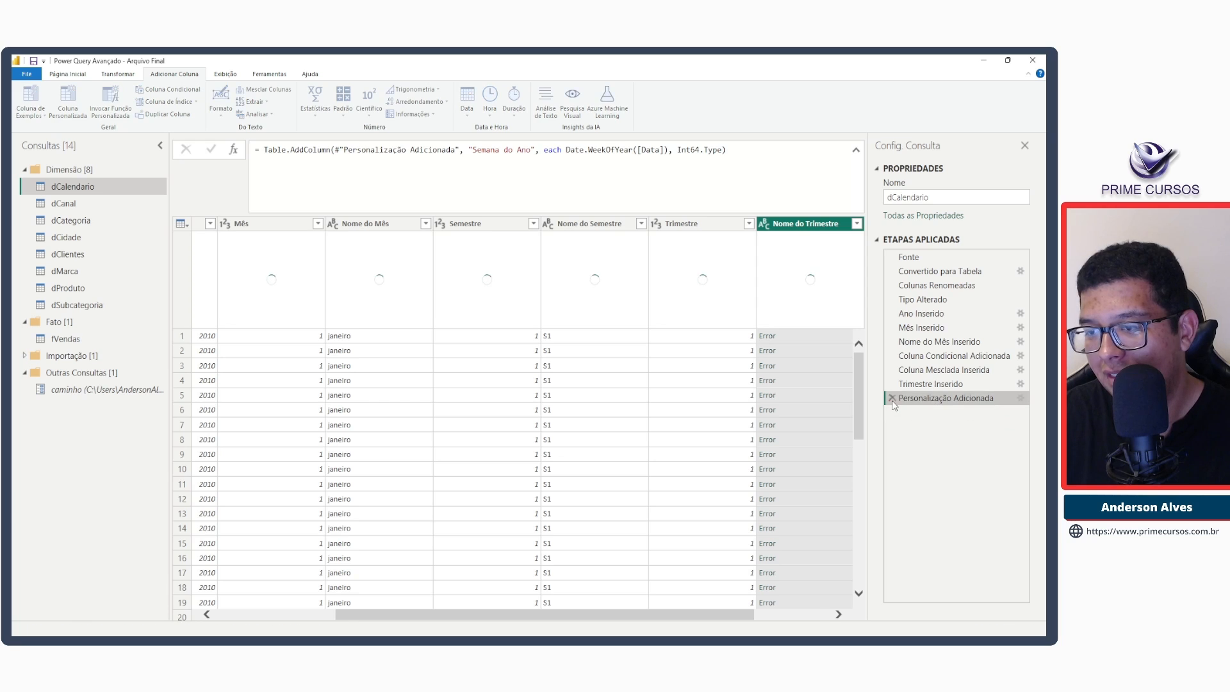
# Delete the Personalização Adicionada applied step and start a new custom column named Trimestre.
pyautogui.click(893, 399)
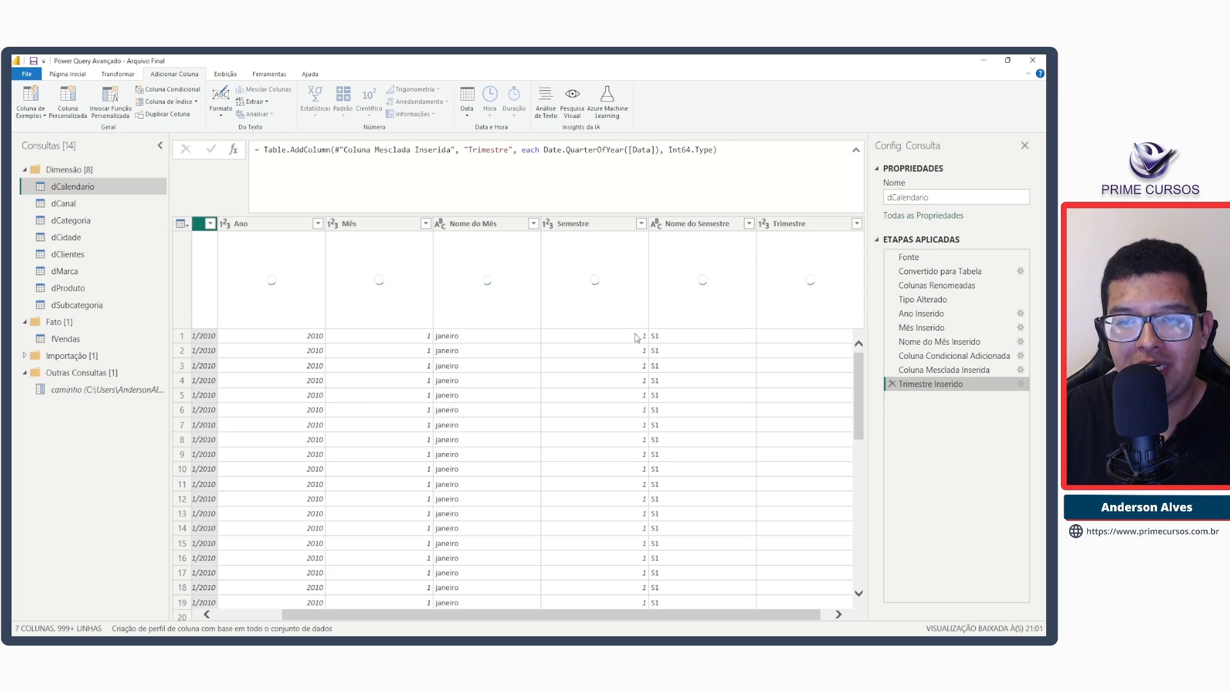
pyautogui.click(77, 96)
pyautogui.doubleClick(408, 290)
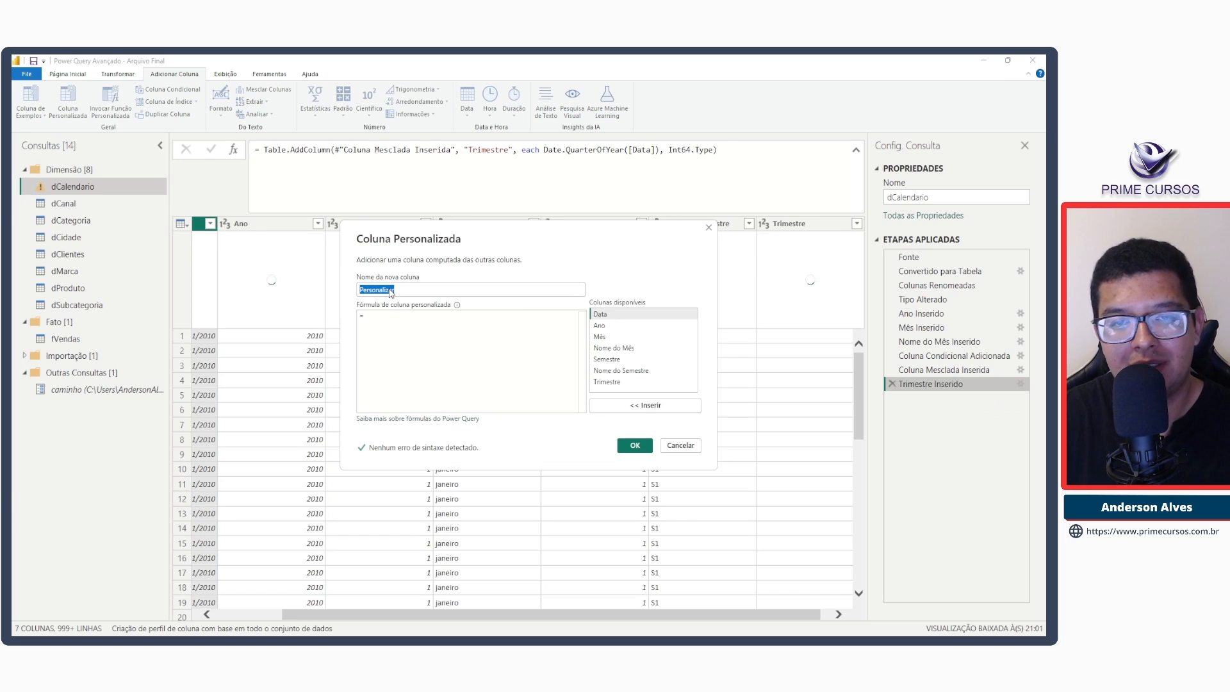
pyautogui.write('Tri')
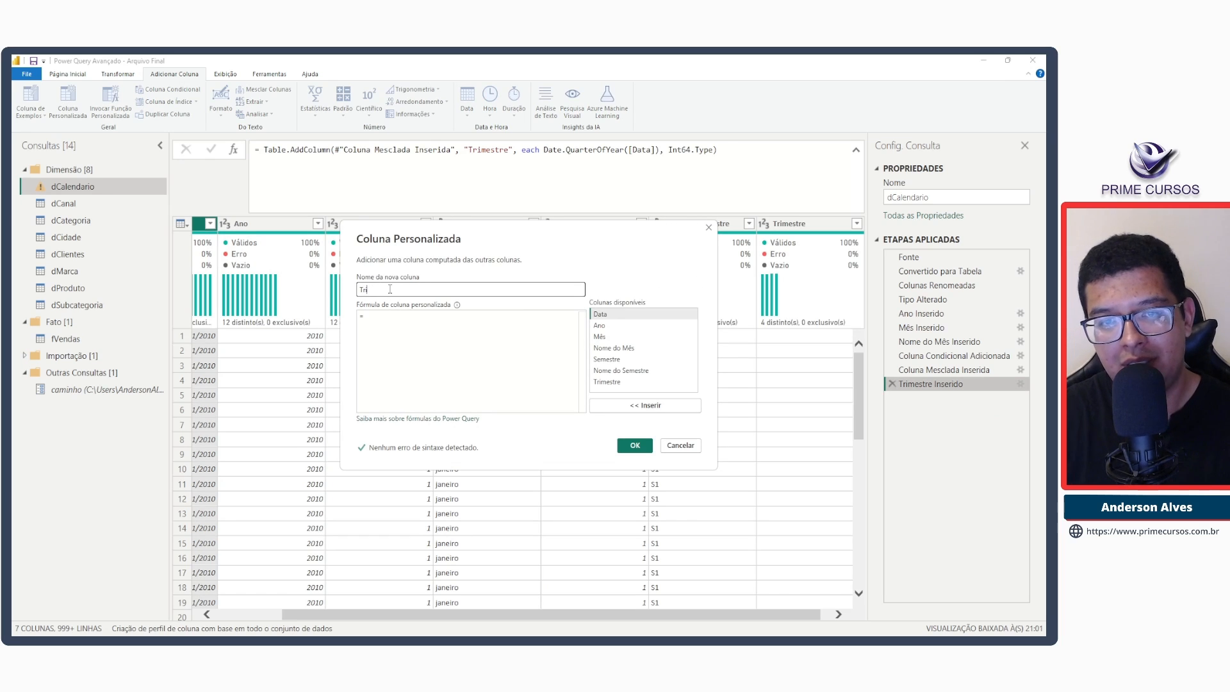
pyautogui.write('mestre')
# Give the custom column the formula "Q" & [Trimestre] and create it.
pyautogui.click(390, 316)
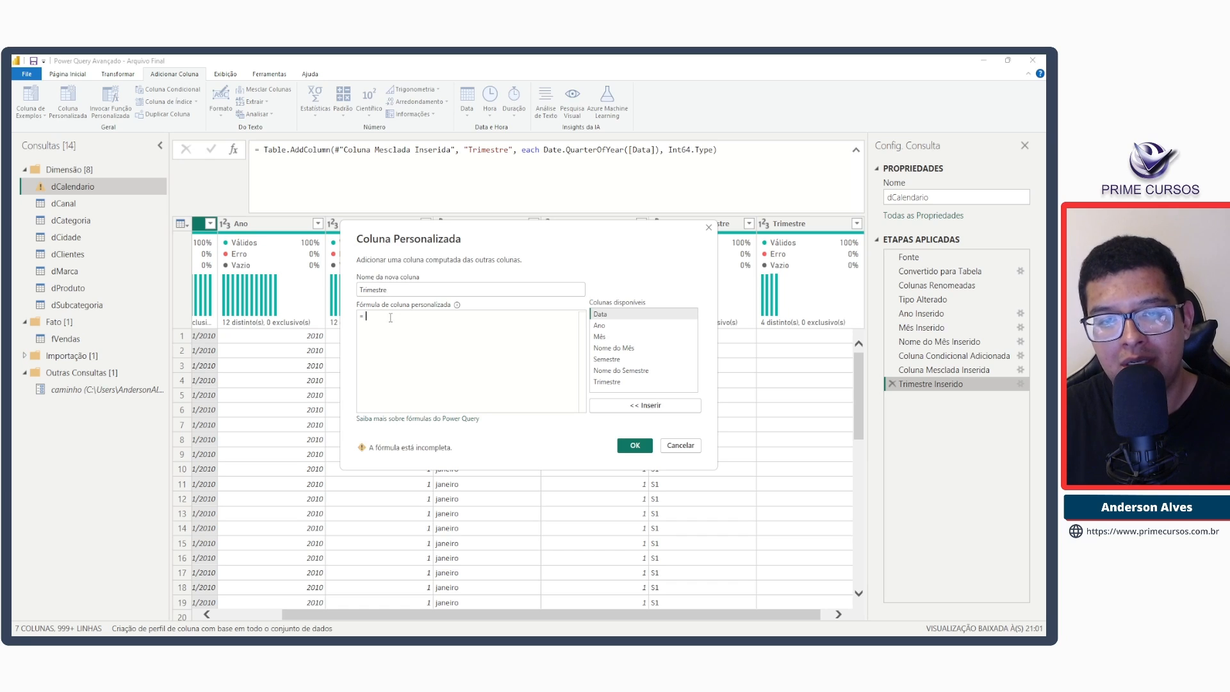
pyautogui.write('"')
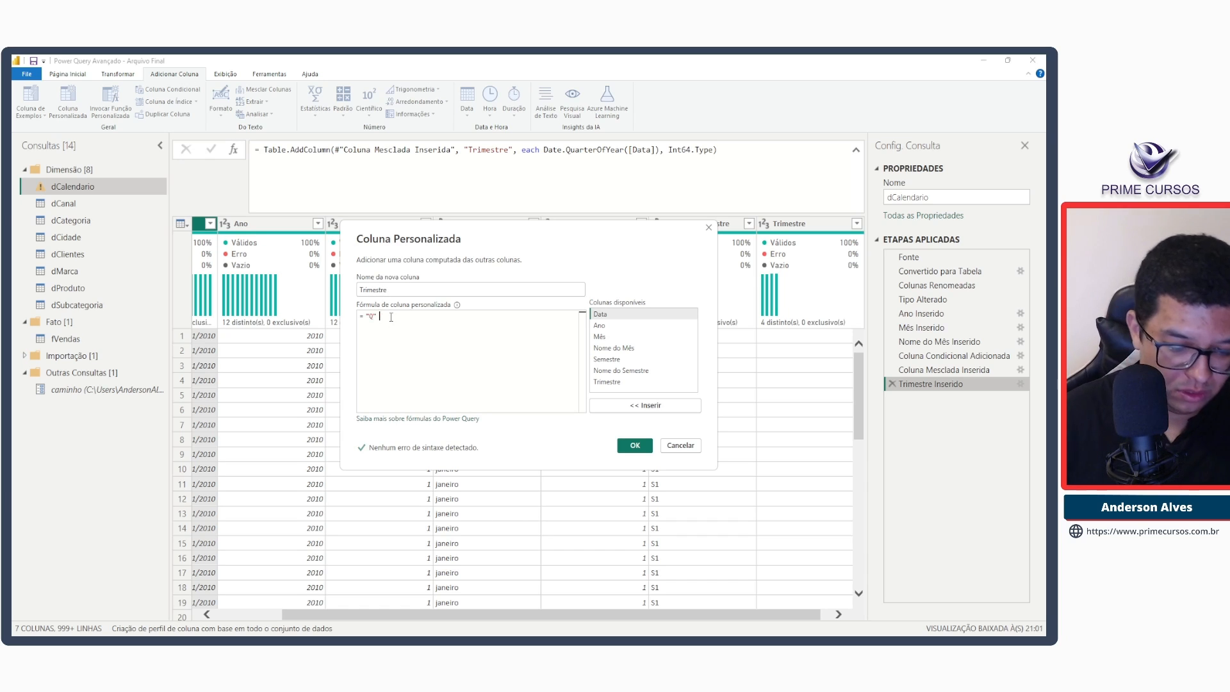
pyautogui.write('Q" &')
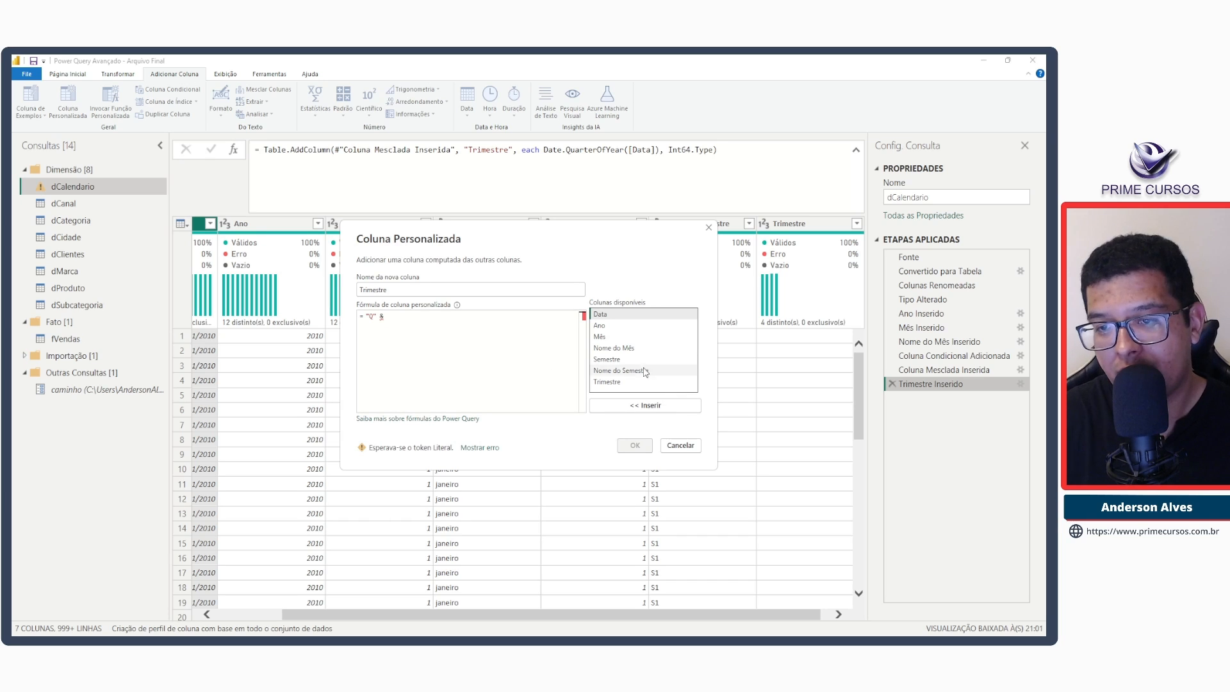
pyautogui.click(618, 383)
pyautogui.click(645, 405)
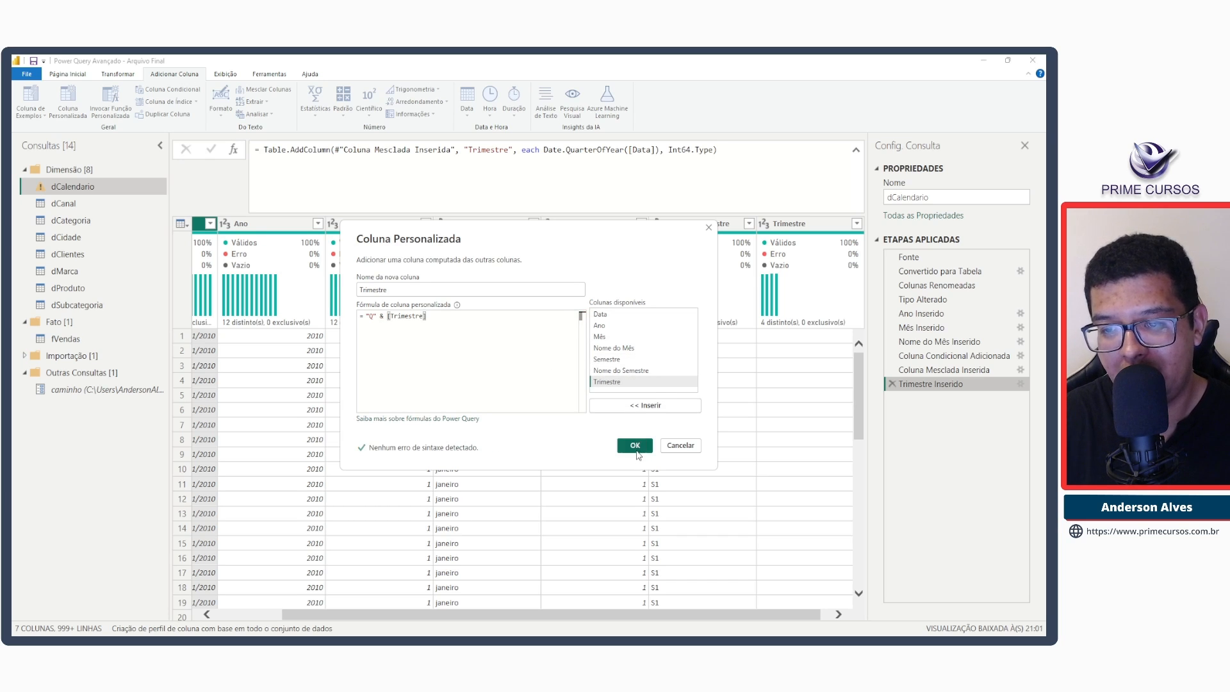
pyautogui.click(635, 446)
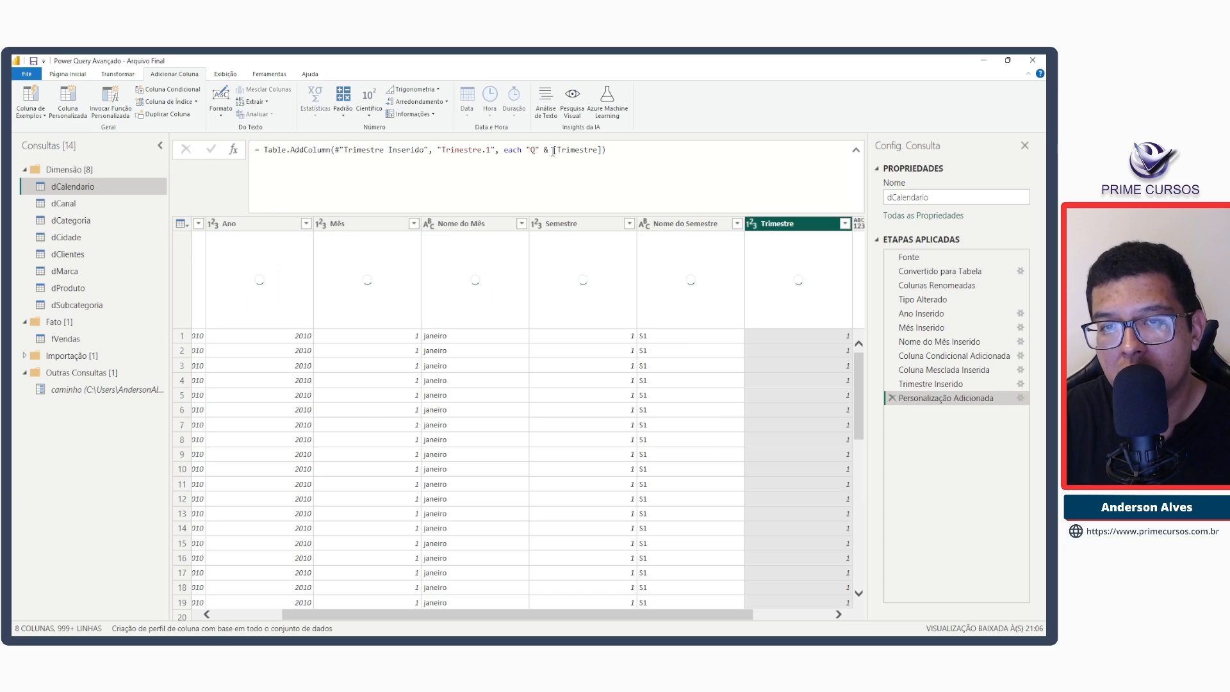
# Add type text as the final argument of the custom column's Table.AddColumn formula and apply it.
pyautogui.click(602, 154)
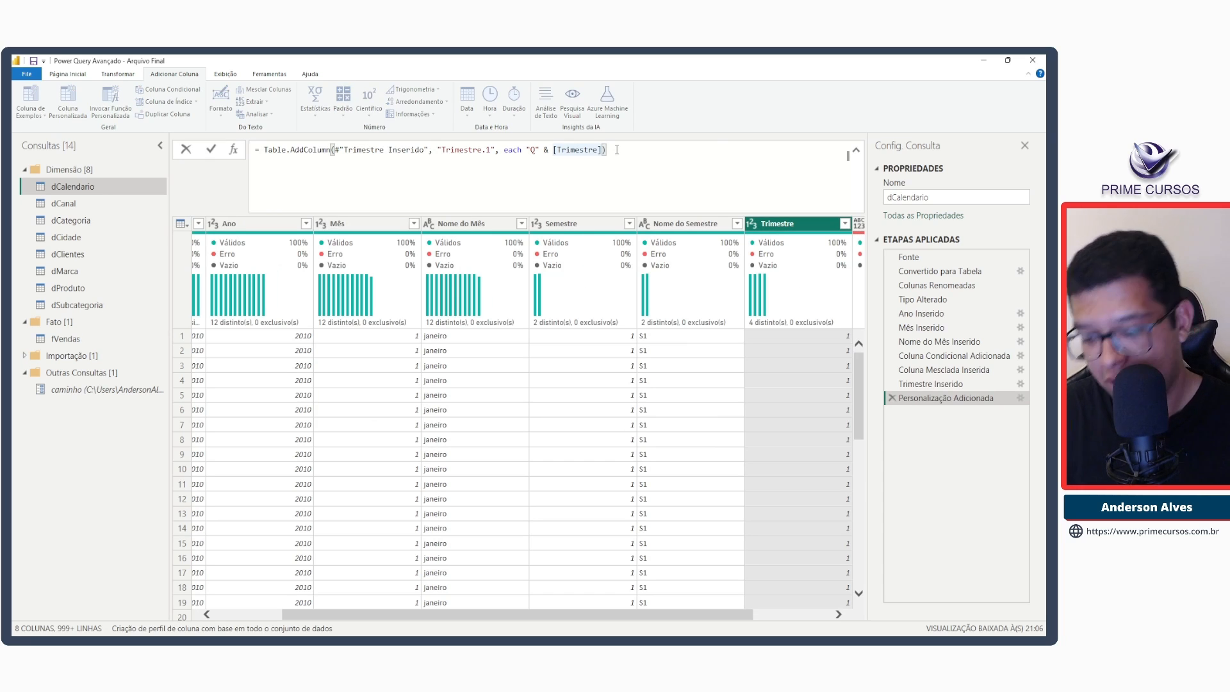
pyautogui.write(', tyop')
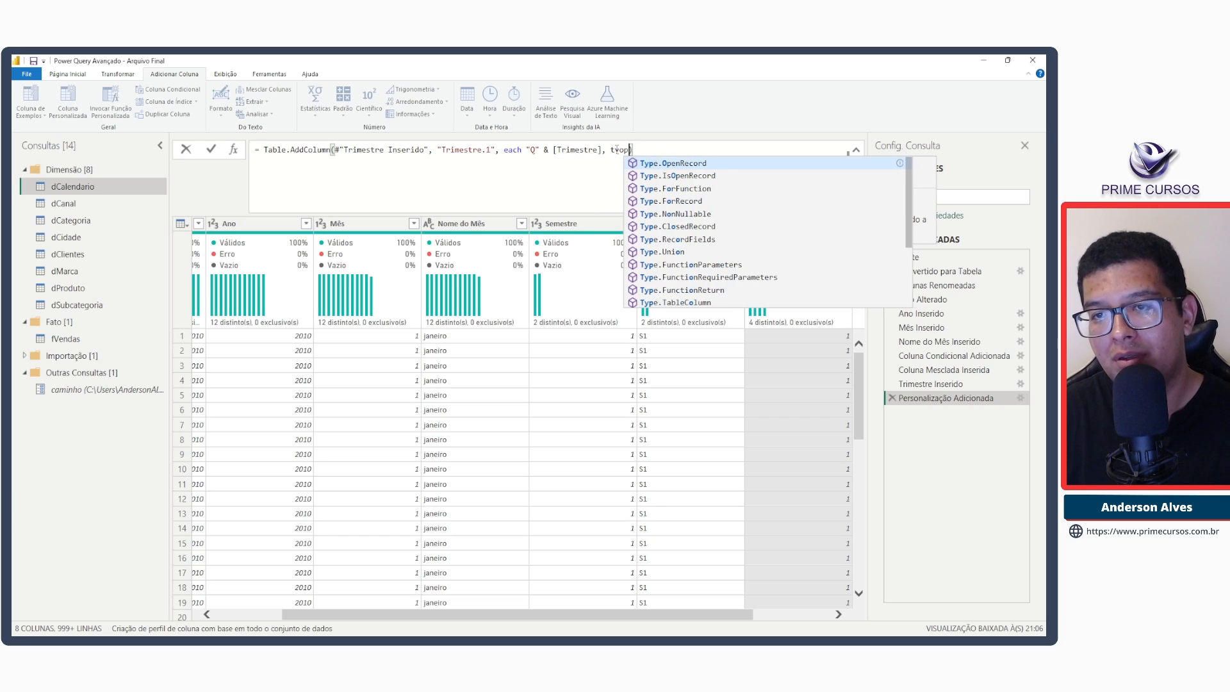
pyautogui.press('BackSpace')
pyautogui.press('BackSpace')
pyautogui.write('pe text')
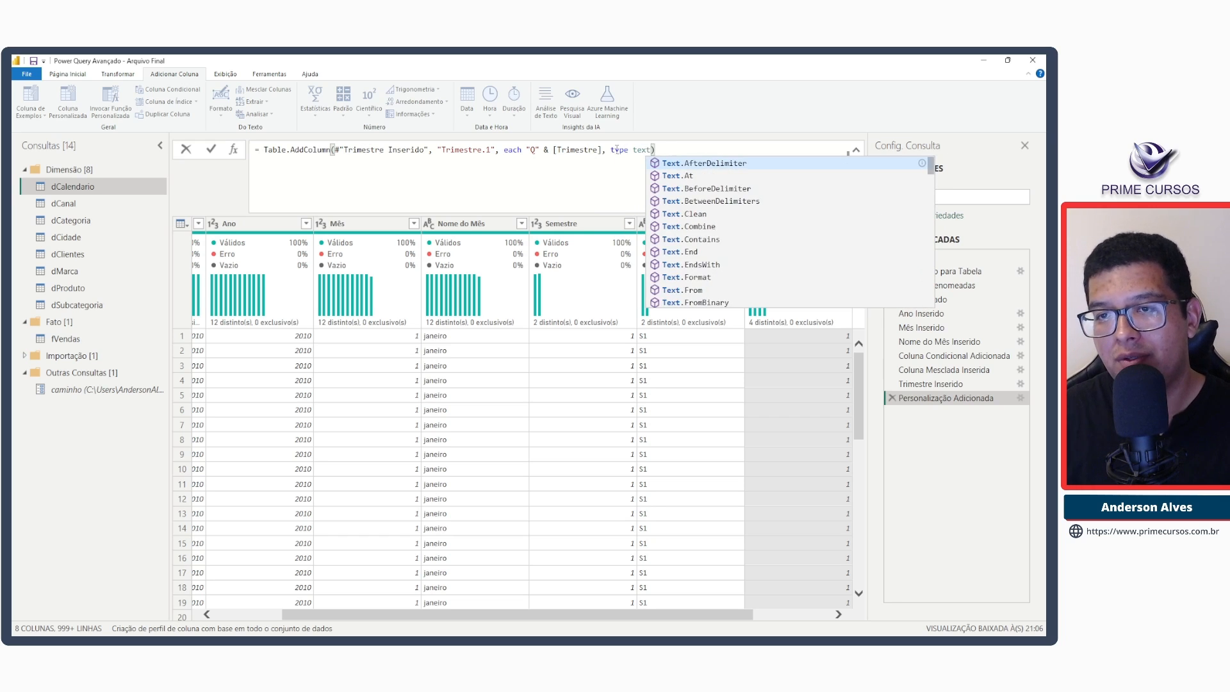
pyautogui.press('Tab')
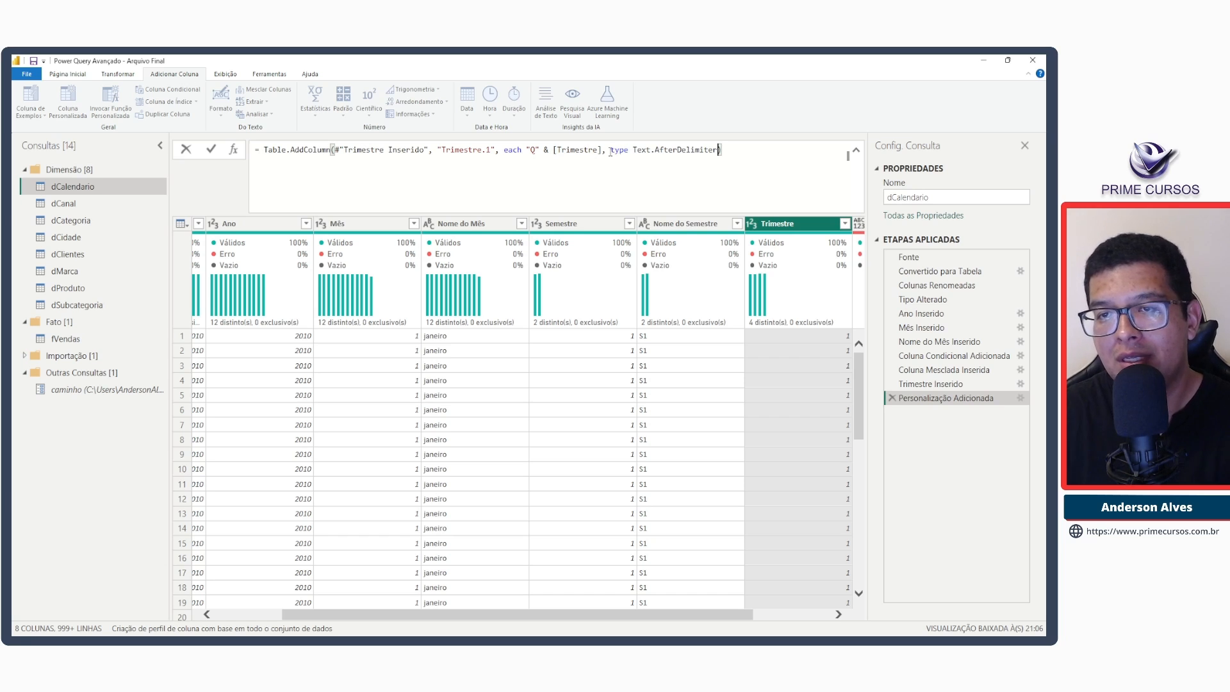
pyautogui.moveTo(634, 150); pyautogui.dragTo(718, 154)
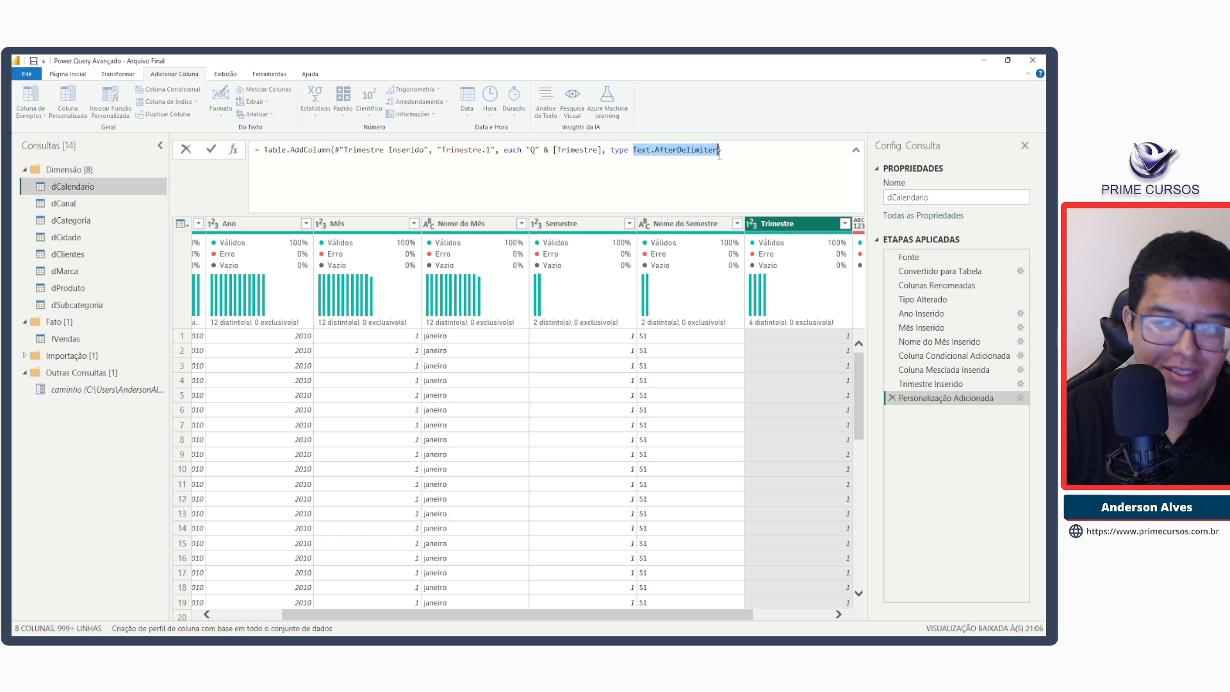
pyautogui.write('tetx')
pyautogui.press('BackSpace')
pyautogui.press('BackSpace')
pyautogui.write('xt')
pyautogui.press('Escape')
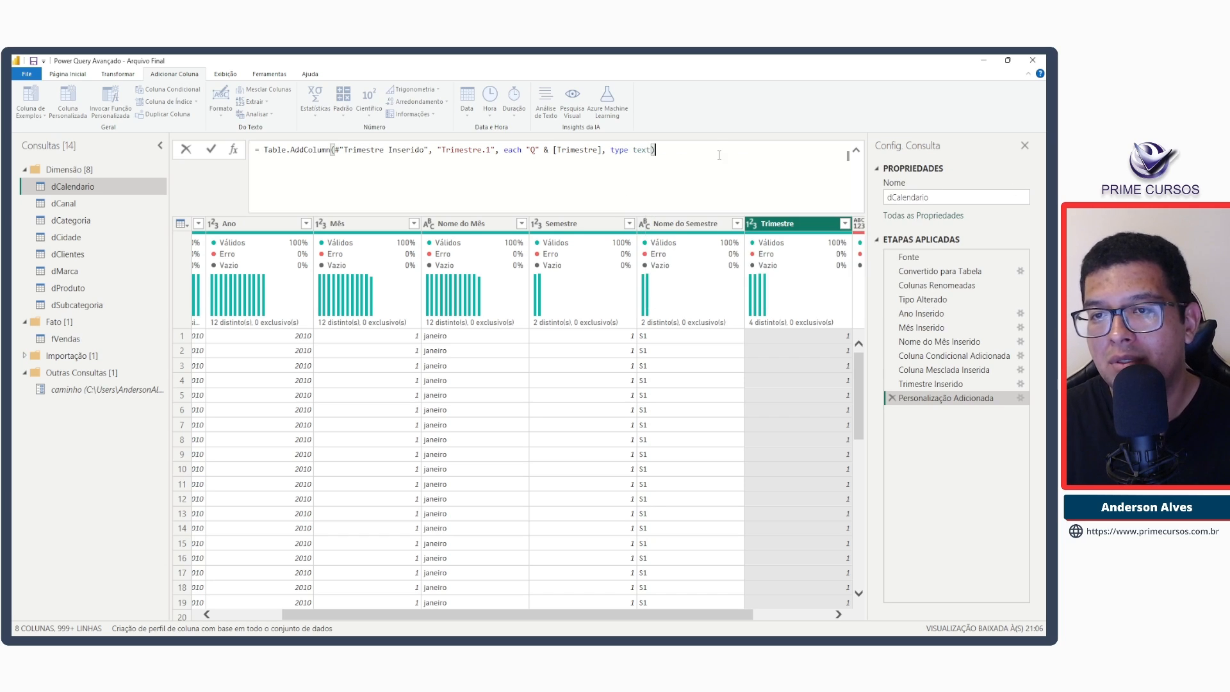
pyautogui.press('Return')
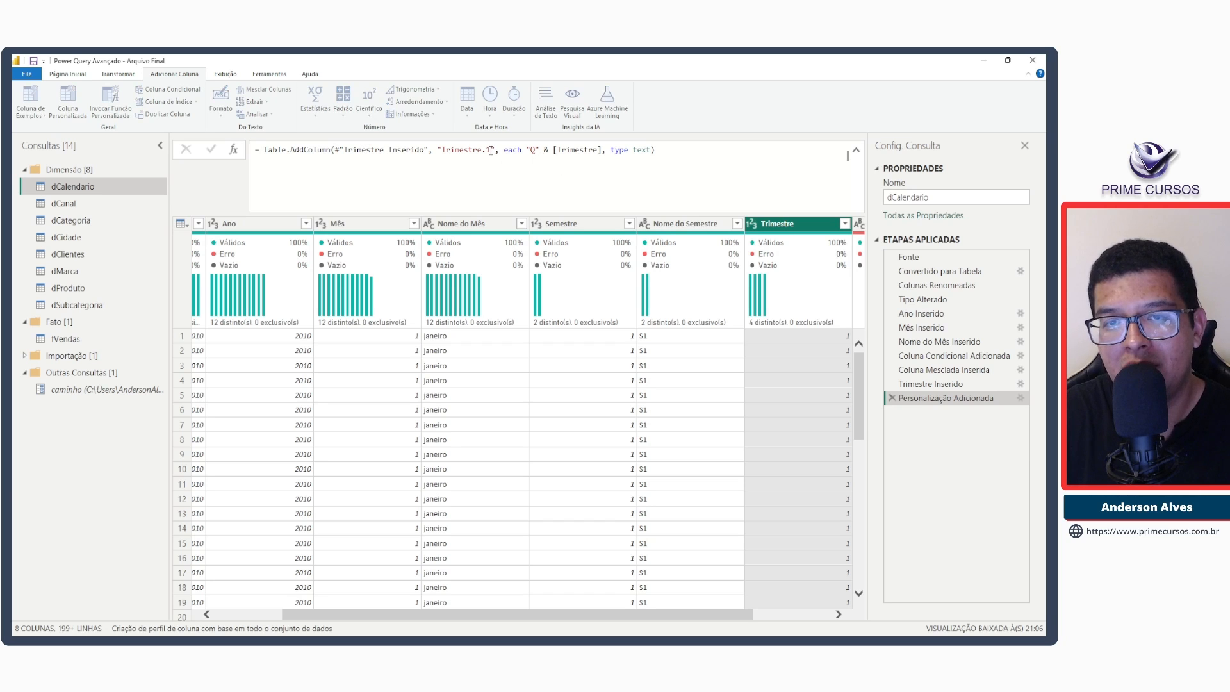
# Rename the custom column to Nome do Trimestre within its Table.AddColumn formula and apply it.
pyautogui.doubleClick(487, 151)
pyautogui.moveTo(486, 150); pyautogui.dragTo(457, 151)
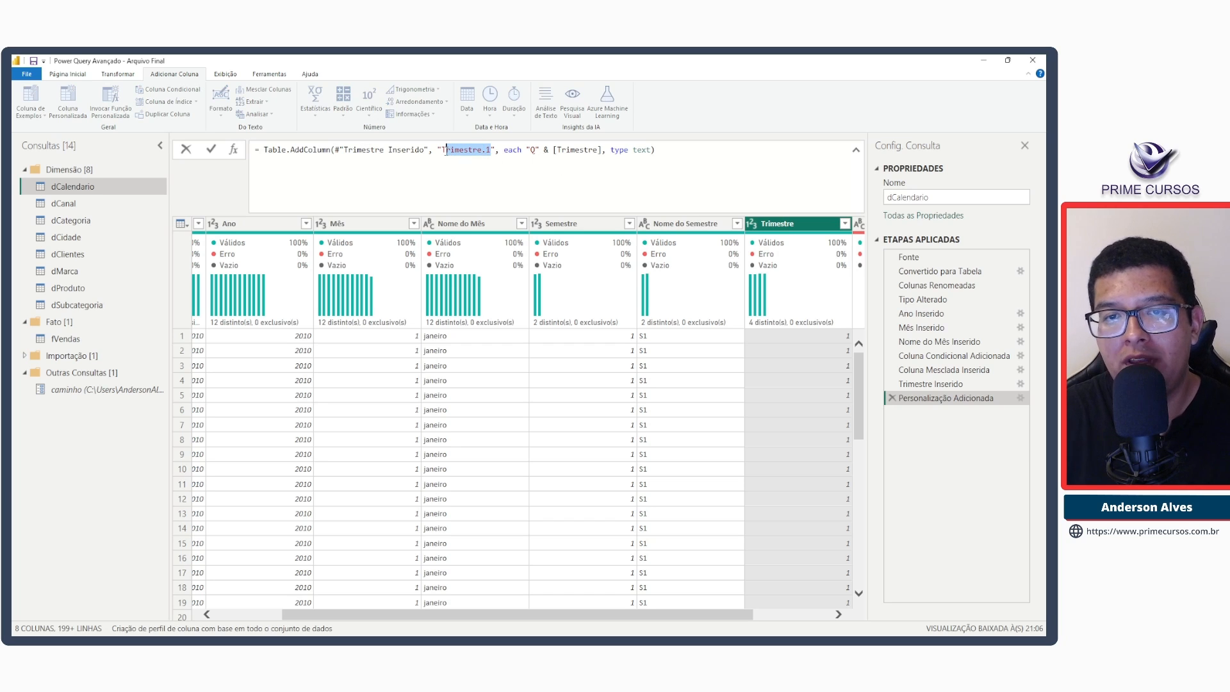
pyautogui.write('Nome ')
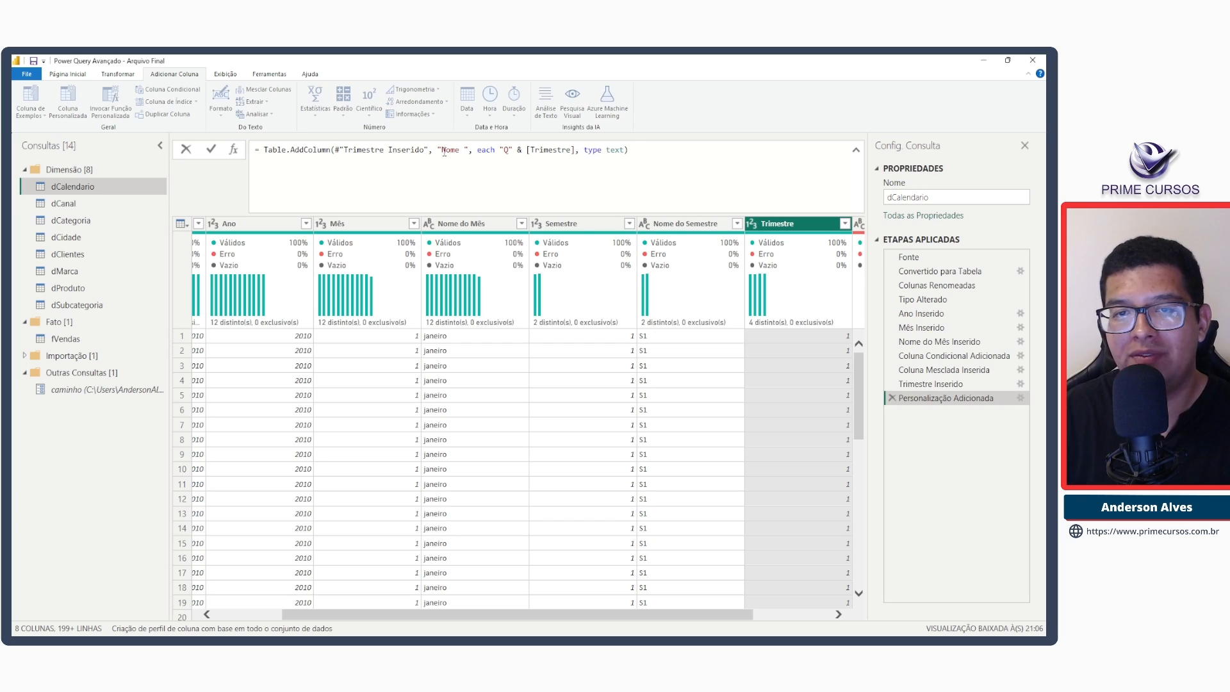
pyautogui.write('do Tri')
pyautogui.write('mestre')
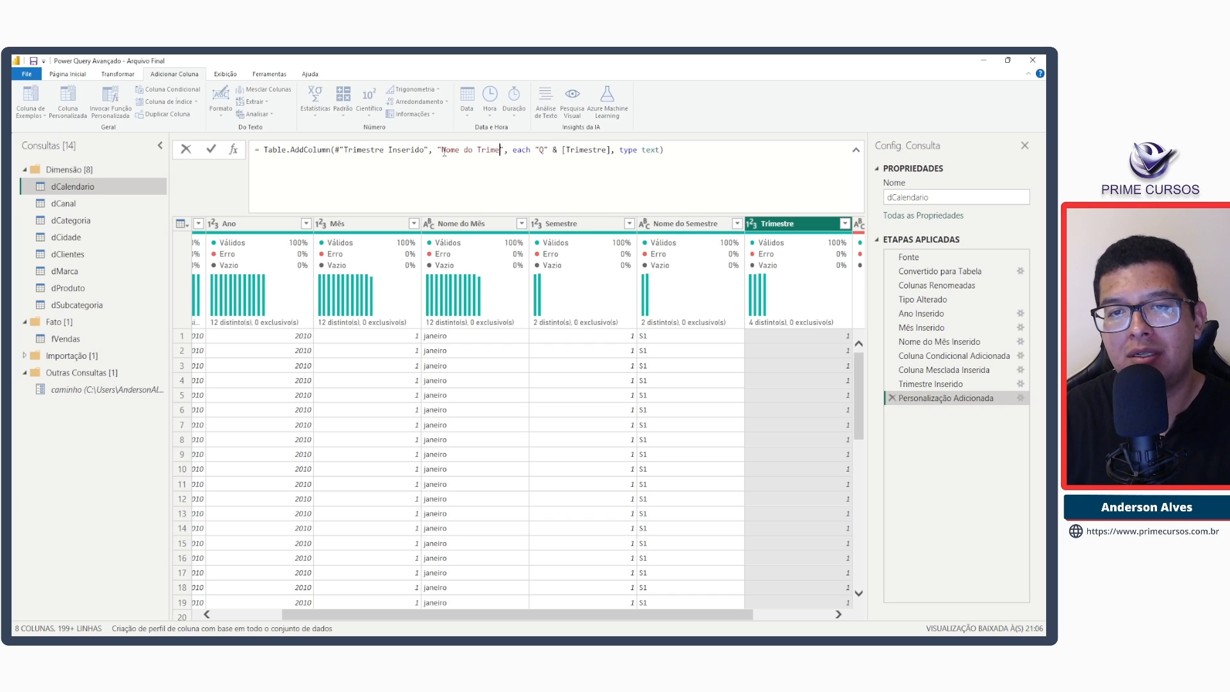
pyautogui.press('Return')
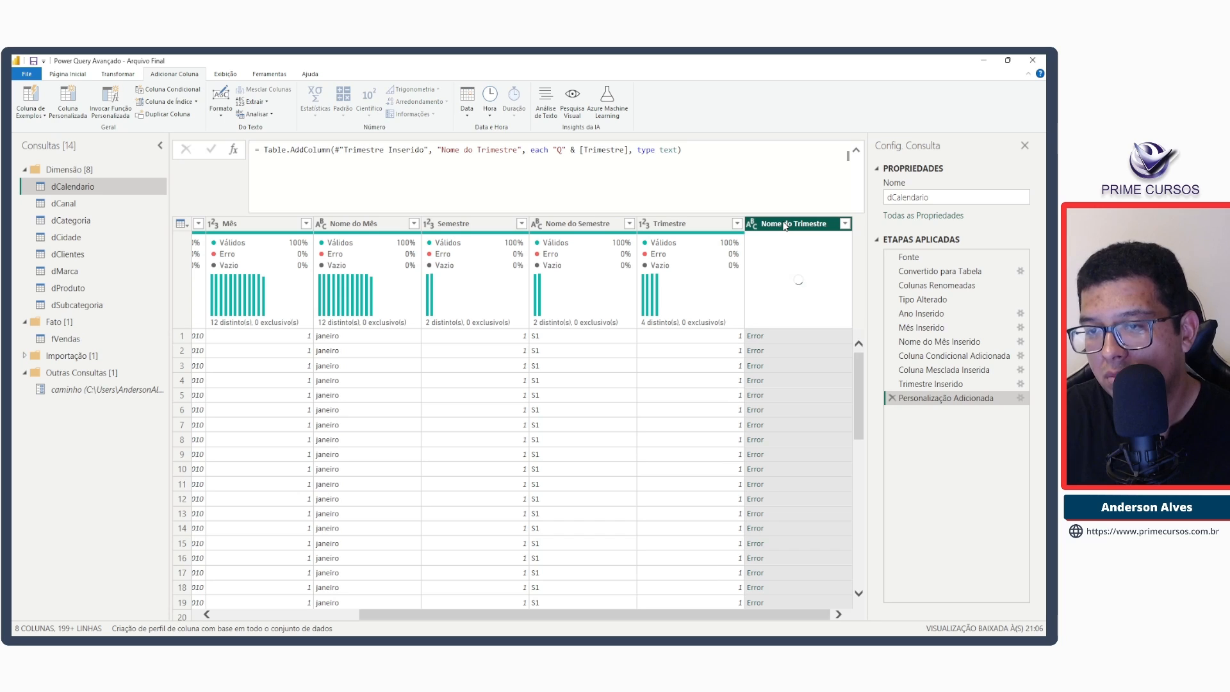
# Remove the type text argument from the Nome do Trimestre formula, keep its closing parenthesis and apply it.
pyautogui.moveTo(684, 151); pyautogui.dragTo(629, 151)
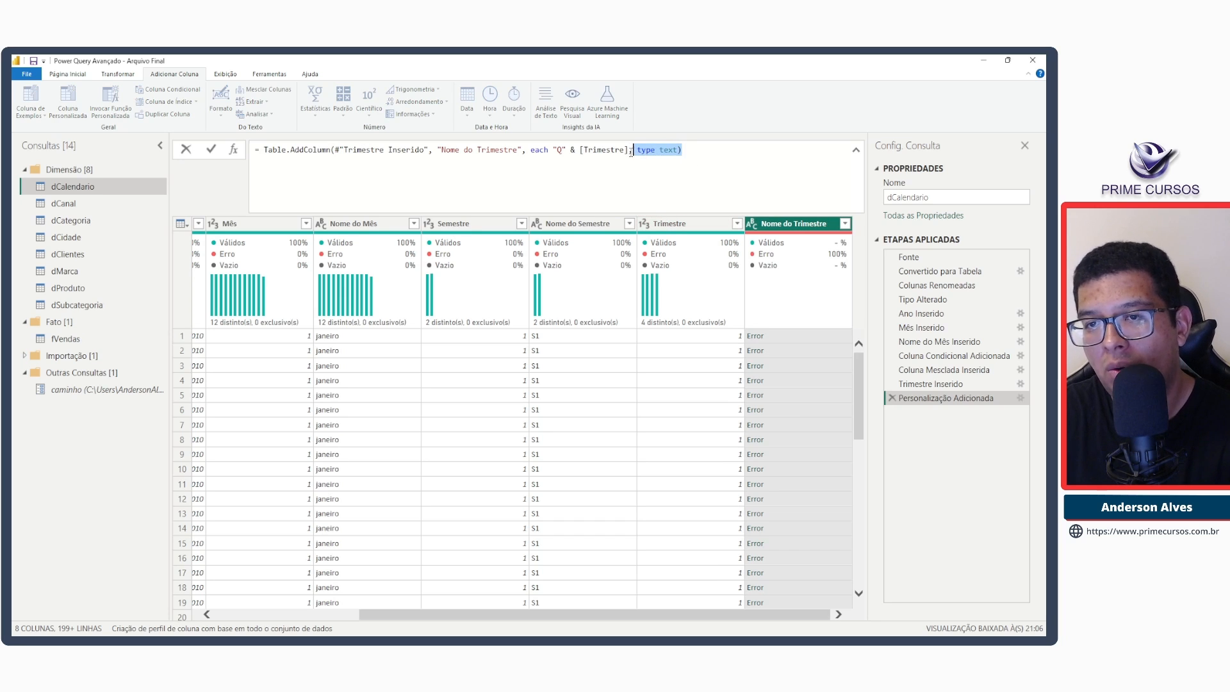
pyautogui.press('BackSpace')
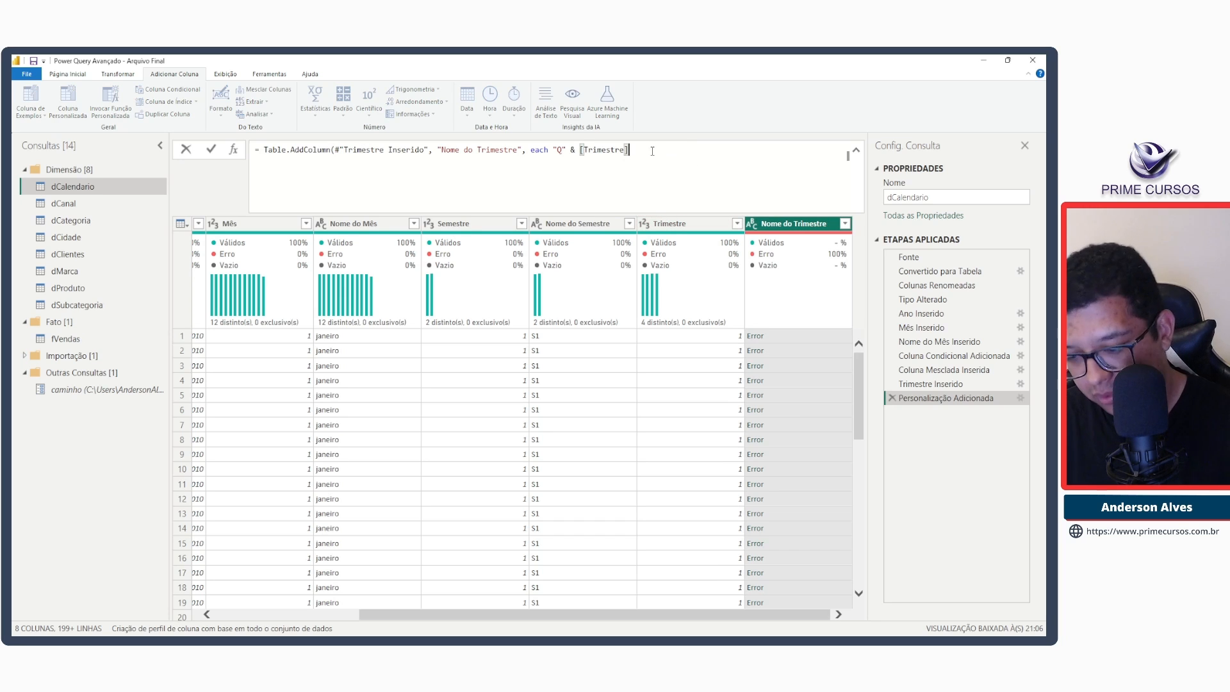
pyautogui.write(')')
pyautogui.press('Return')
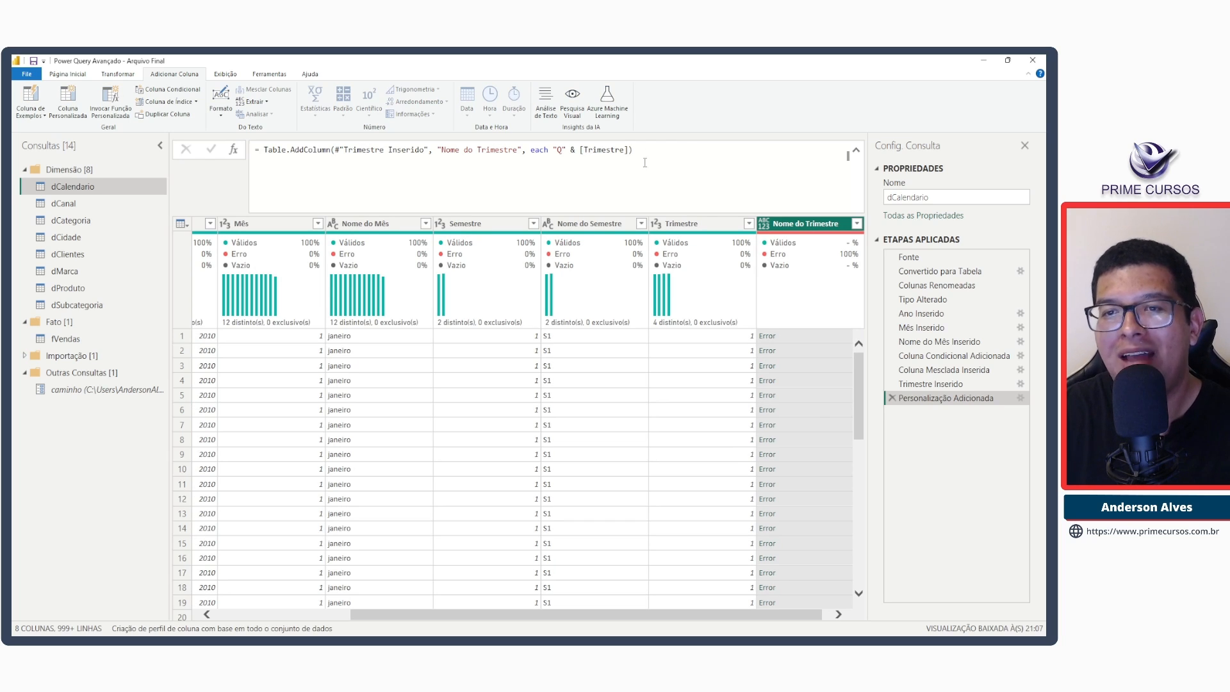
pyautogui.click(647, 150)
pyautogui.write(')')
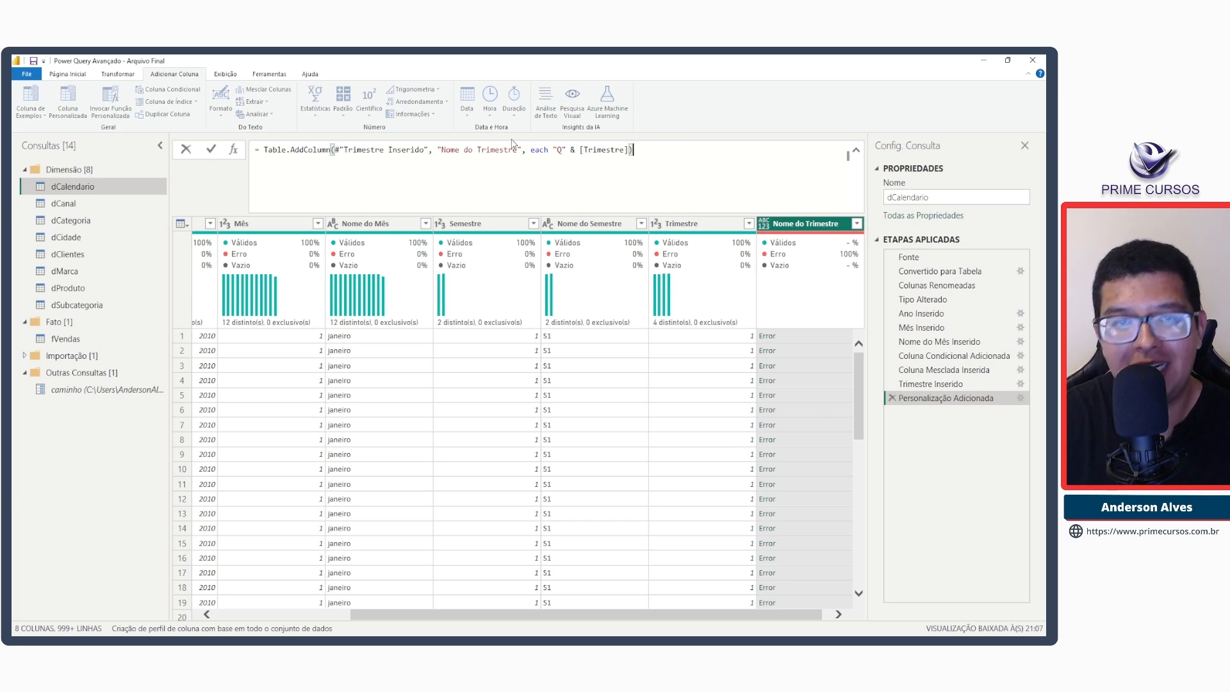
pyautogui.press('Return')
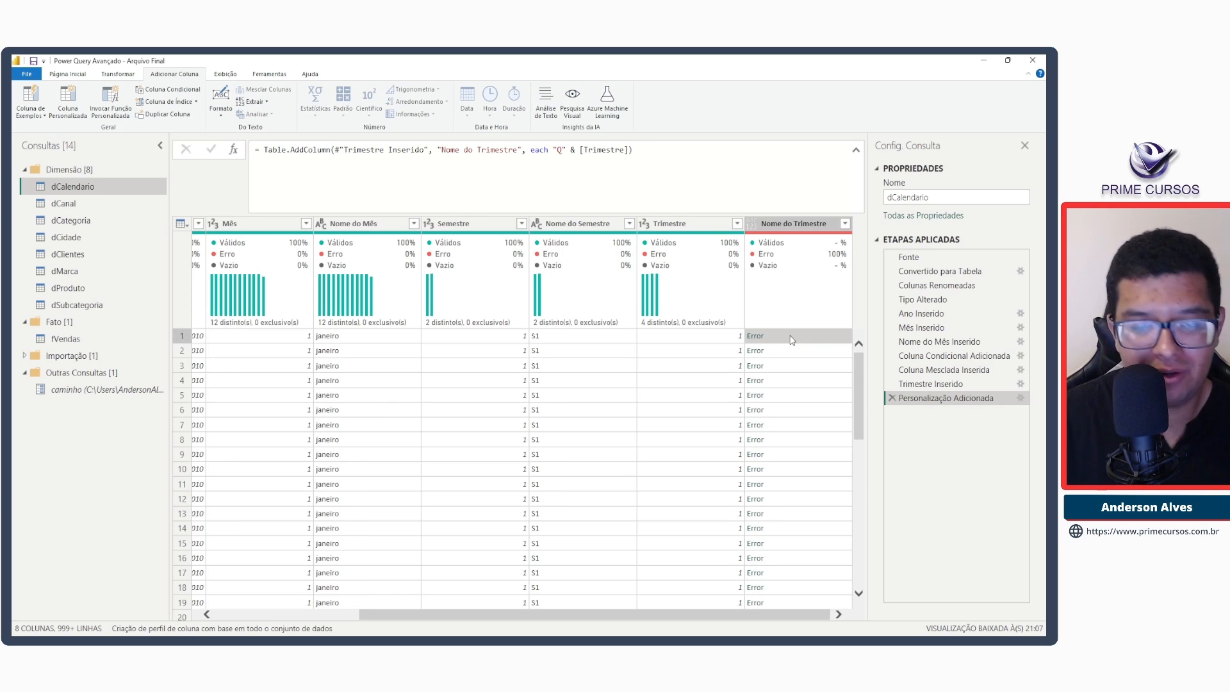
# Examine the error in the first Nome do Trimestre row, discard its navigation step and check the Trimestre Inserido formula.
pyautogui.click(755, 336)
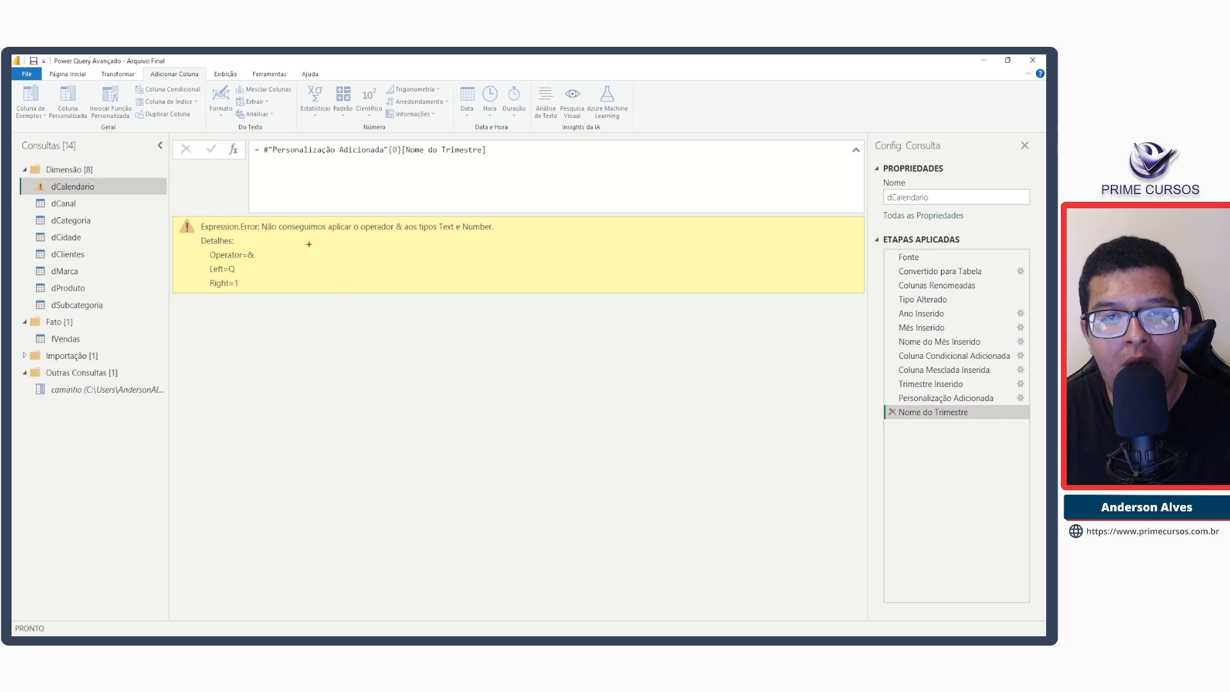
pyautogui.moveTo(455, 233)
pyautogui.mouseDown()
pyautogui.moveTo(436, 219)
pyautogui.moveTo(462, 220)
pyautogui.mouseUp()
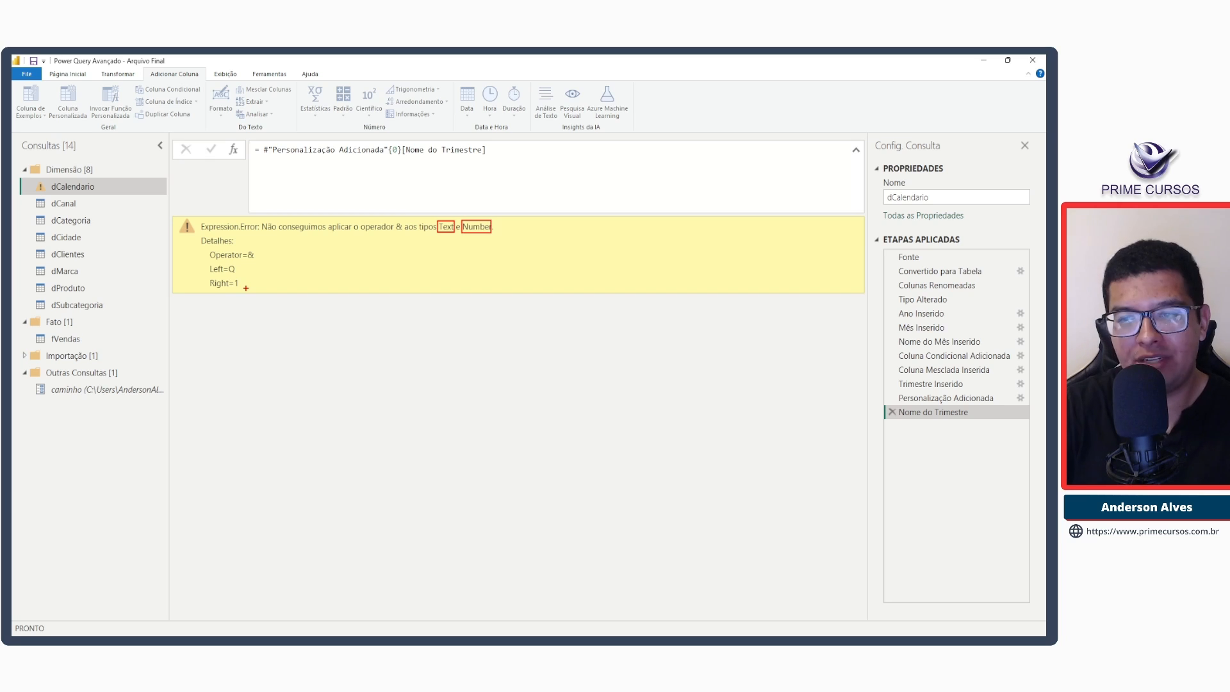
pyautogui.press('Escape')
pyautogui.click(892, 414)
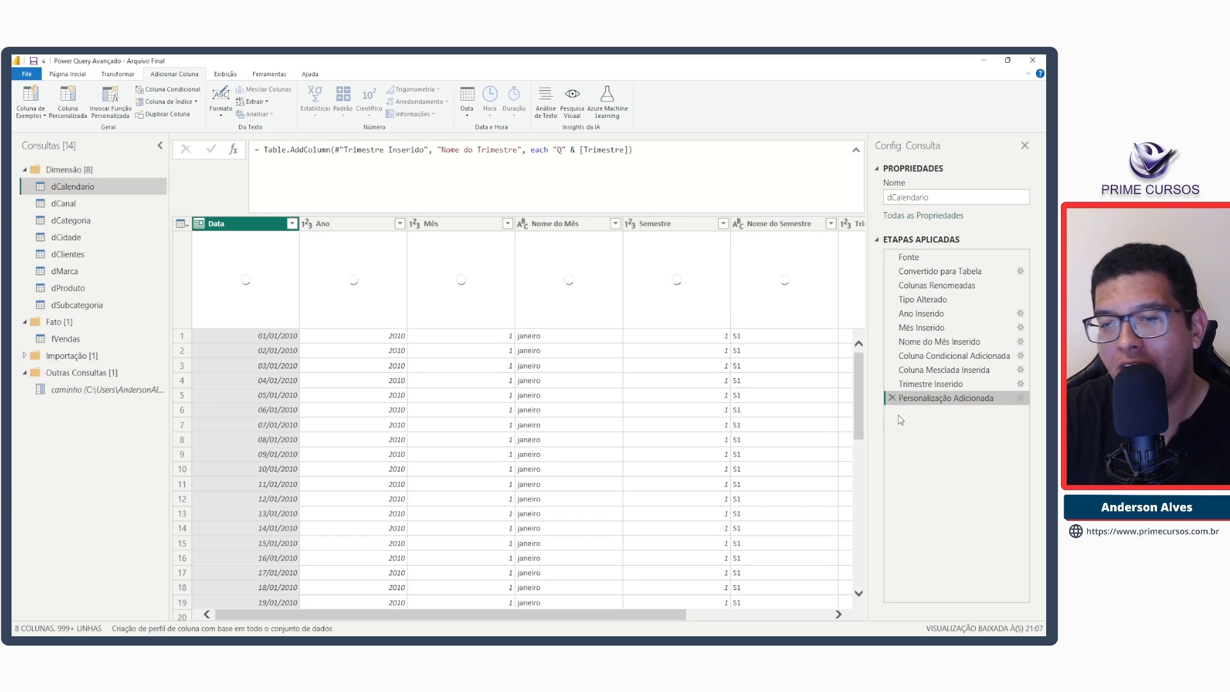
pyautogui.click(940, 385)
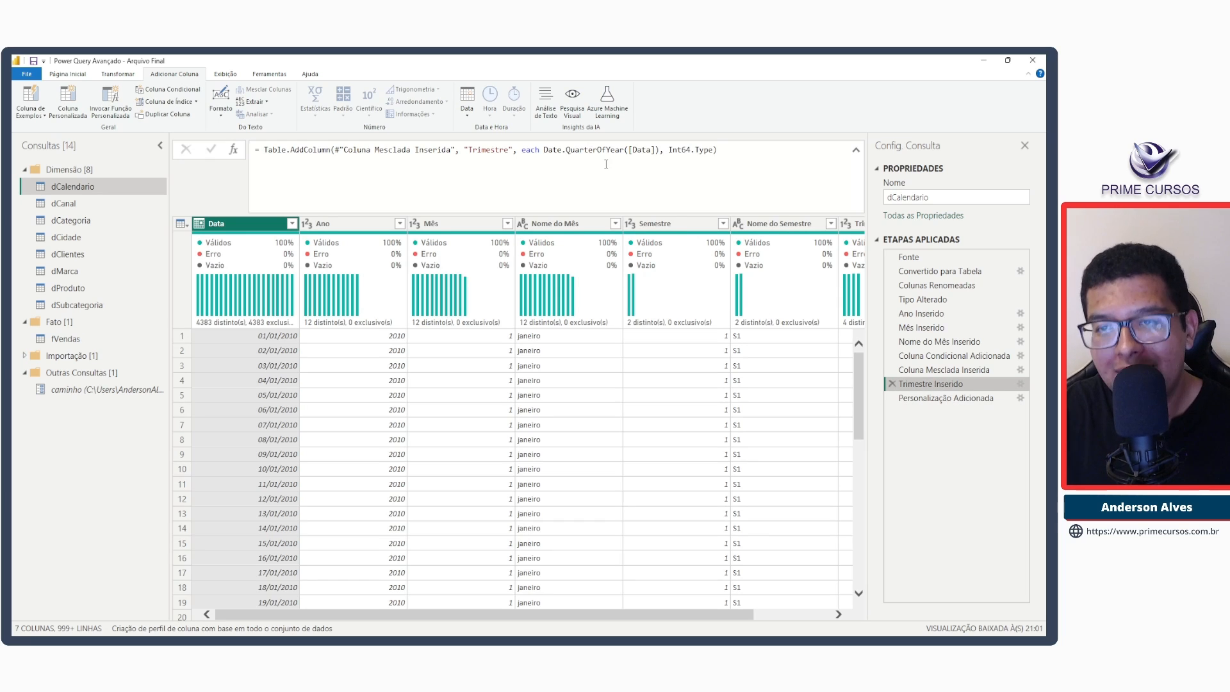
pyautogui.click(942, 398)
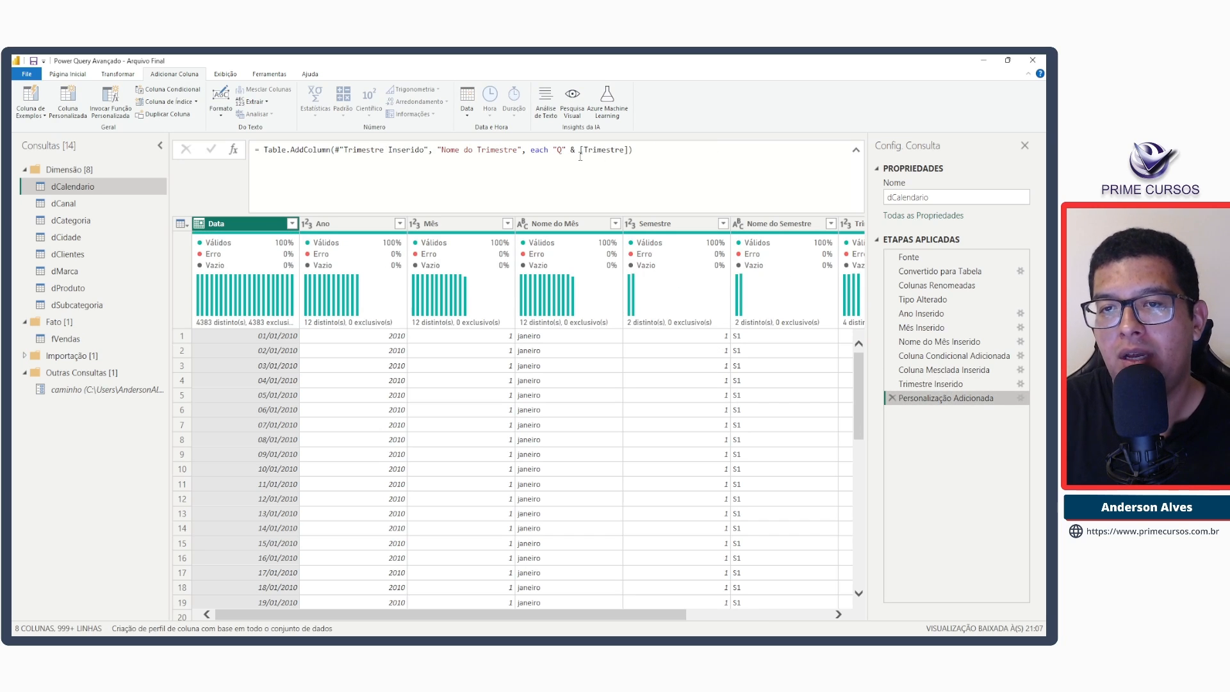
pyautogui.doubleClick(606, 151)
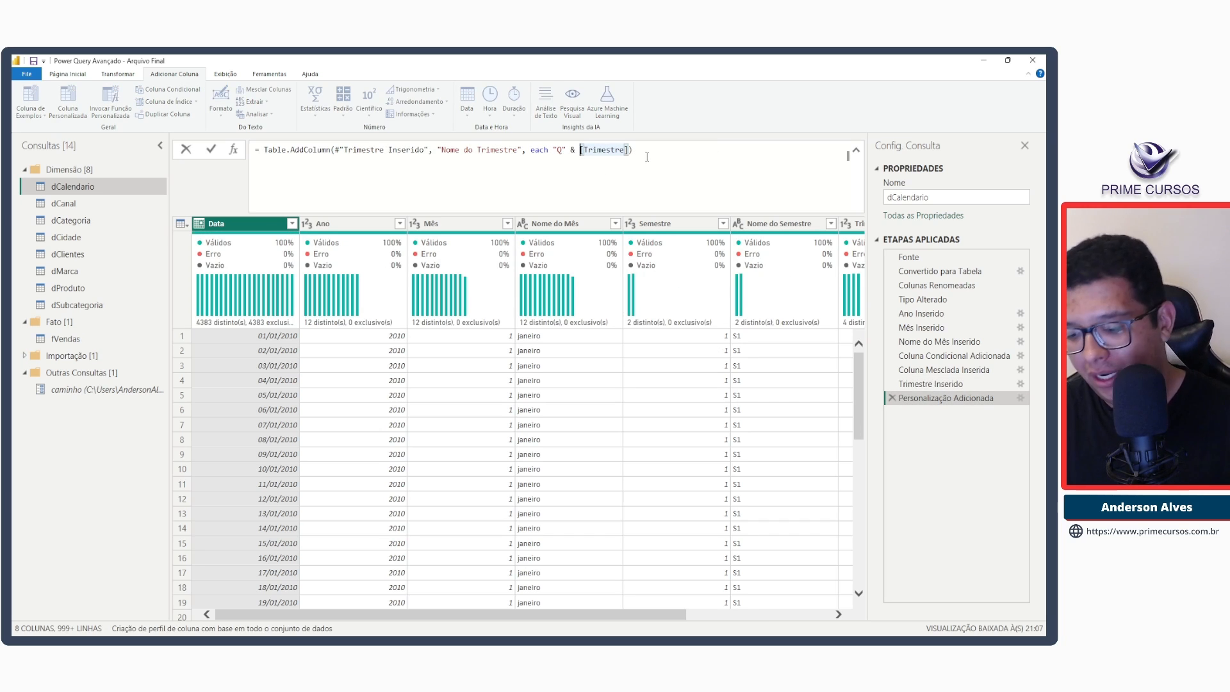
pyautogui.hotkey('ctrl', 'shift', '=')
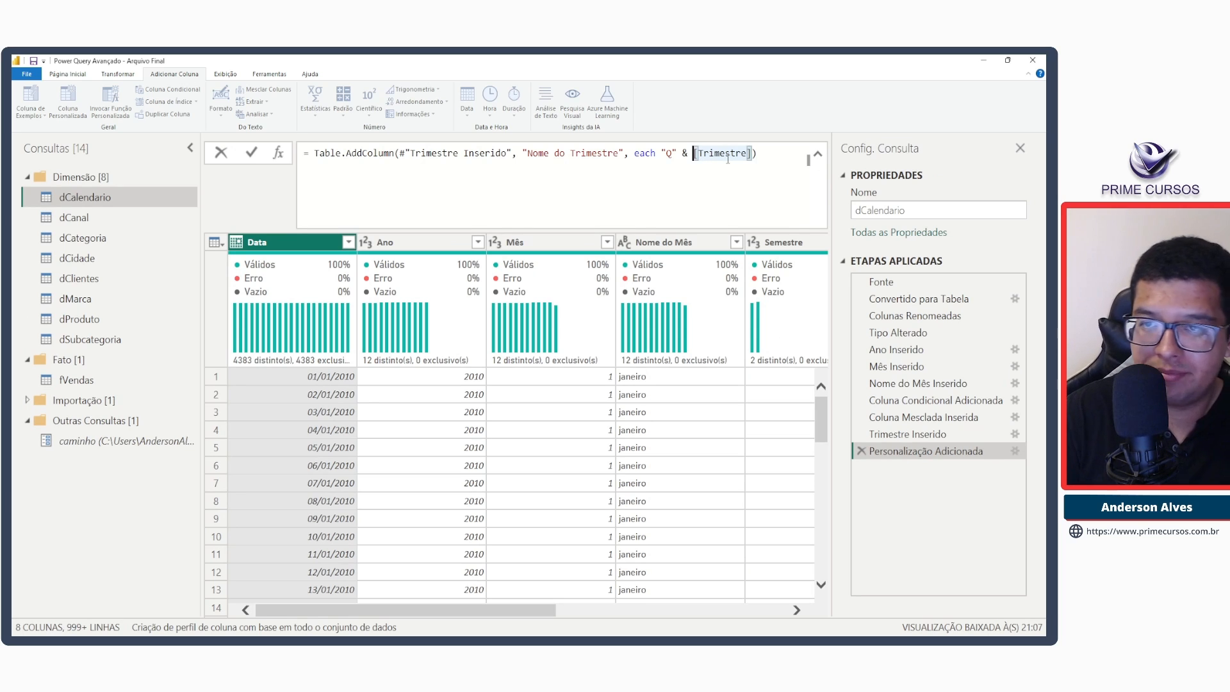
pyautogui.write('Text')
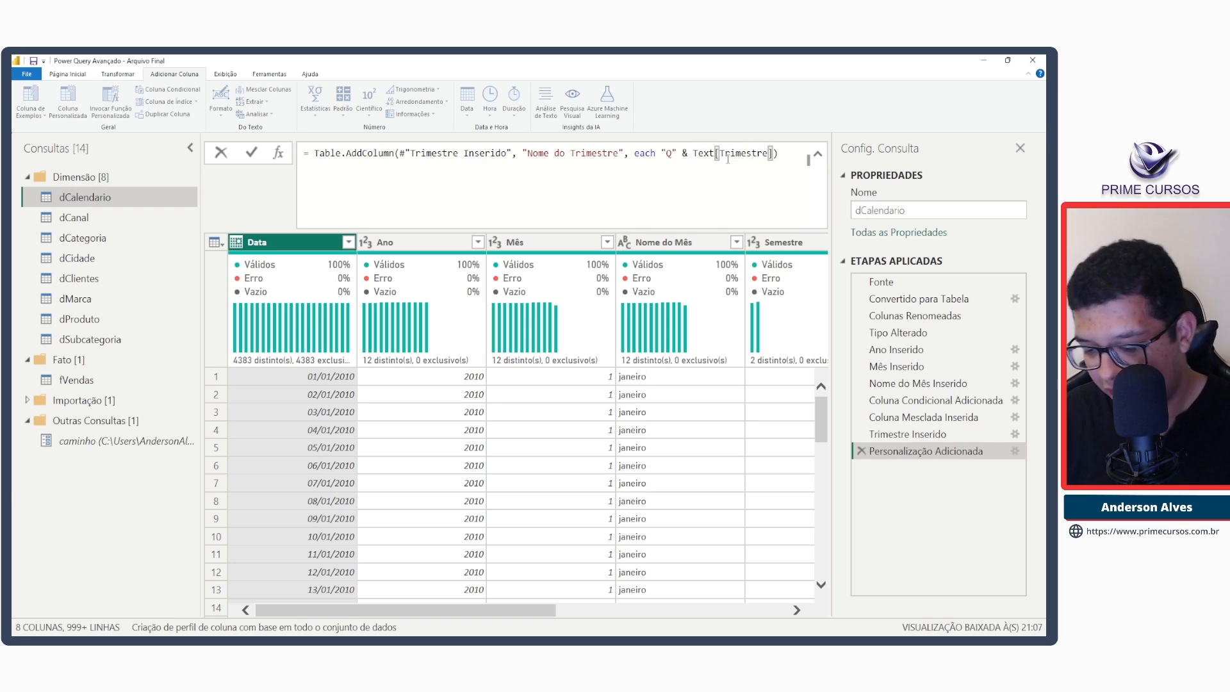
pyautogui.write('.ToN')
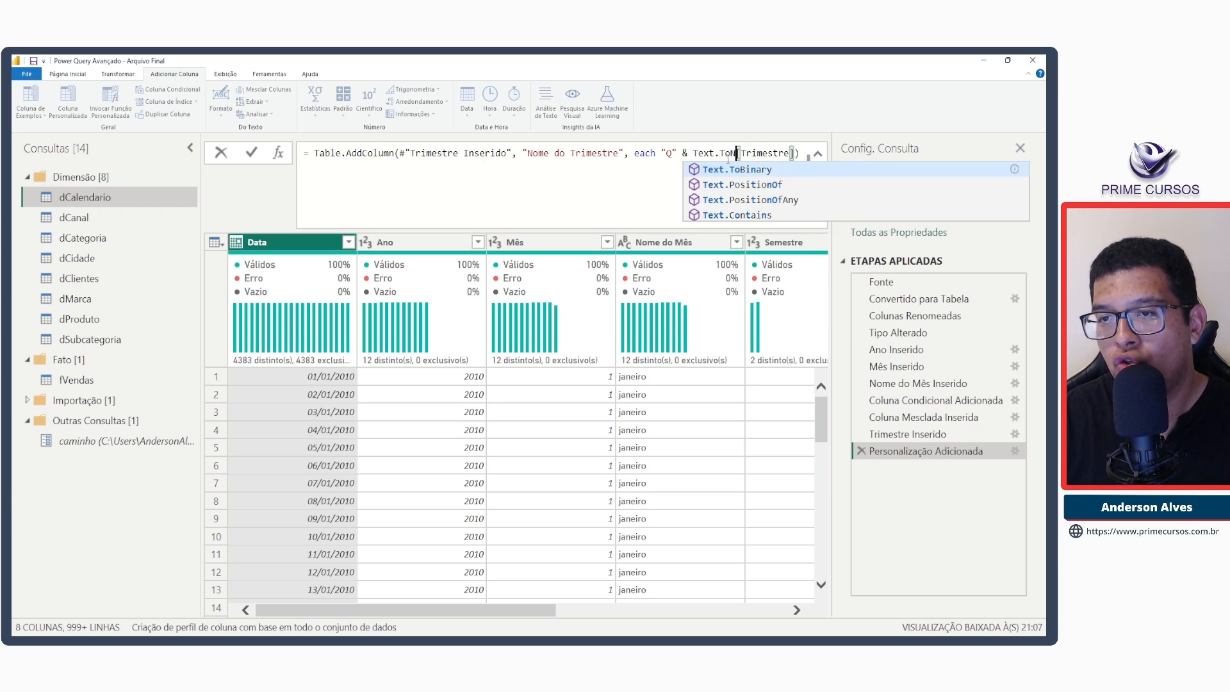
pyautogui.press('BackSpace')
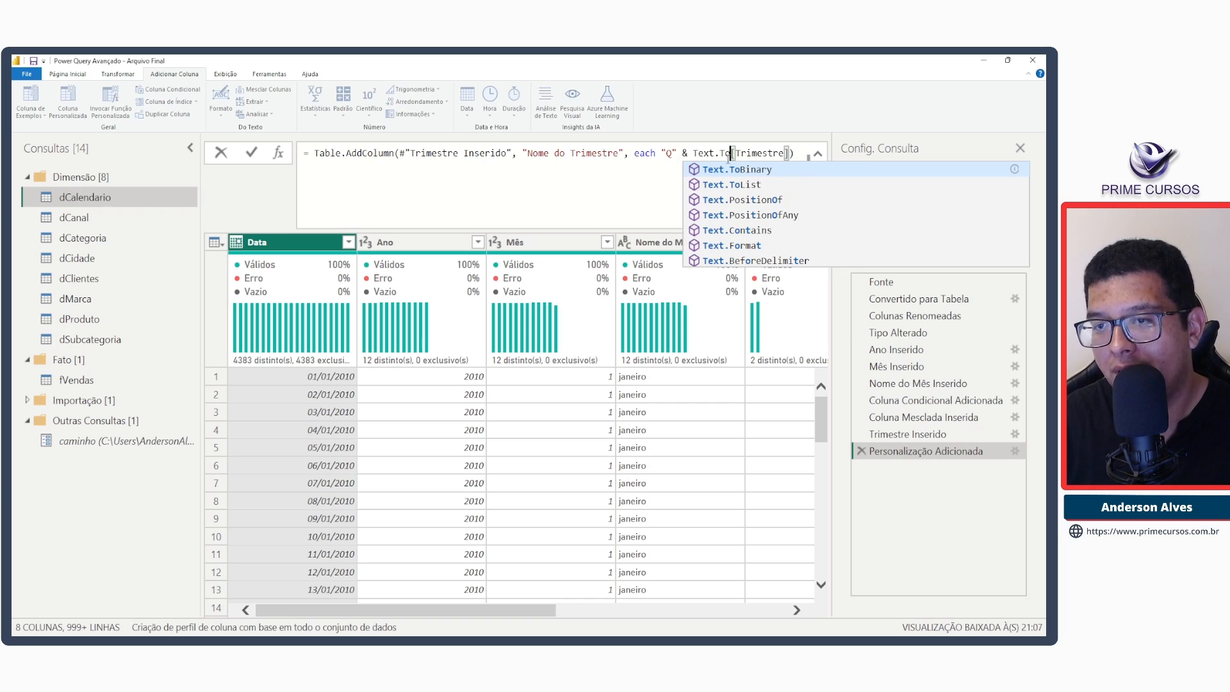
pyautogui.press('BackSpace')
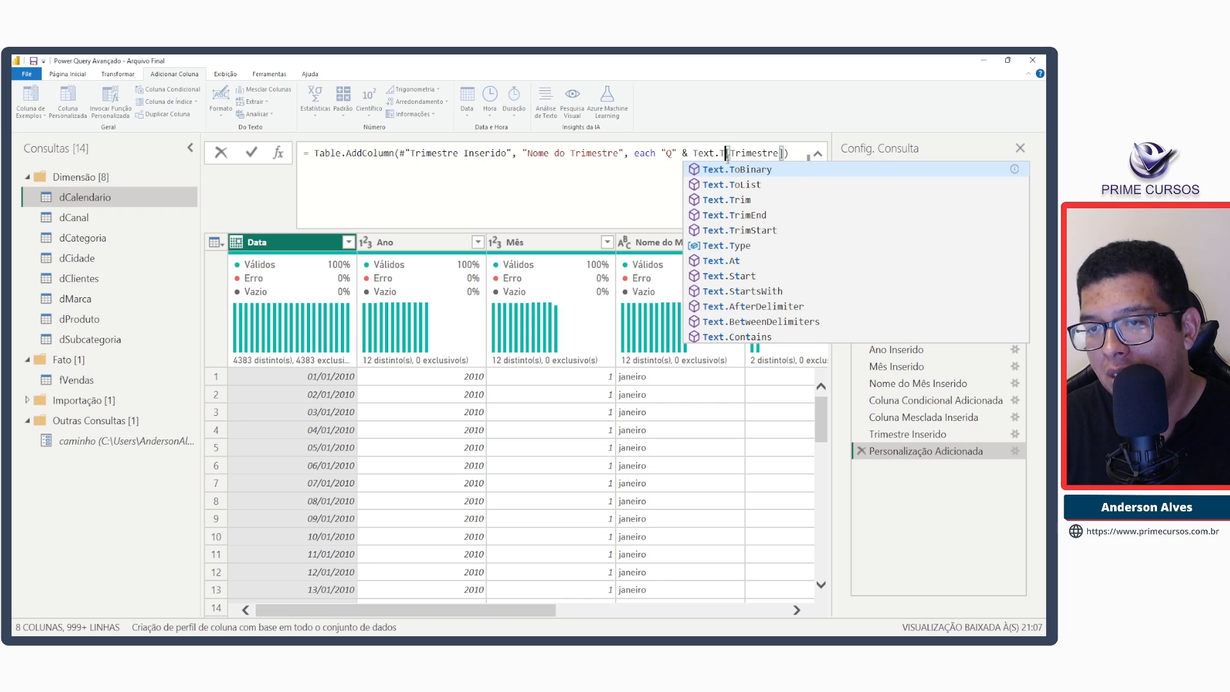
pyautogui.press('BackSpace')
pyautogui.write('Fr')
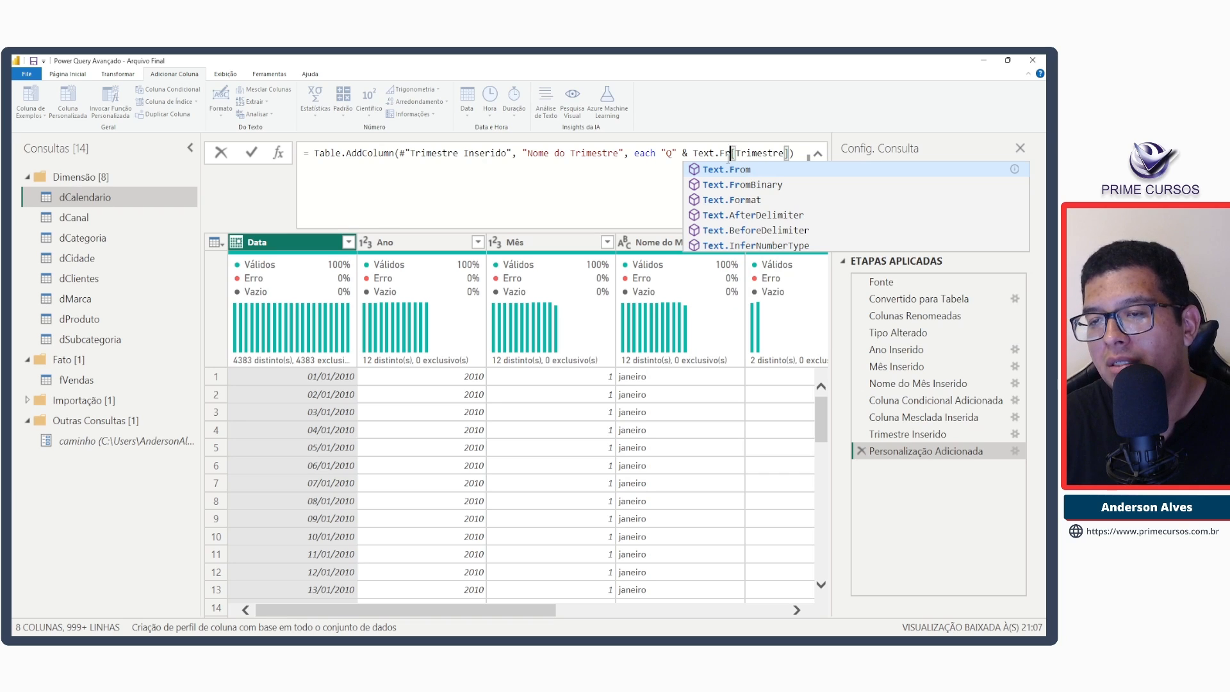
pyautogui.doubleClick(729, 156)
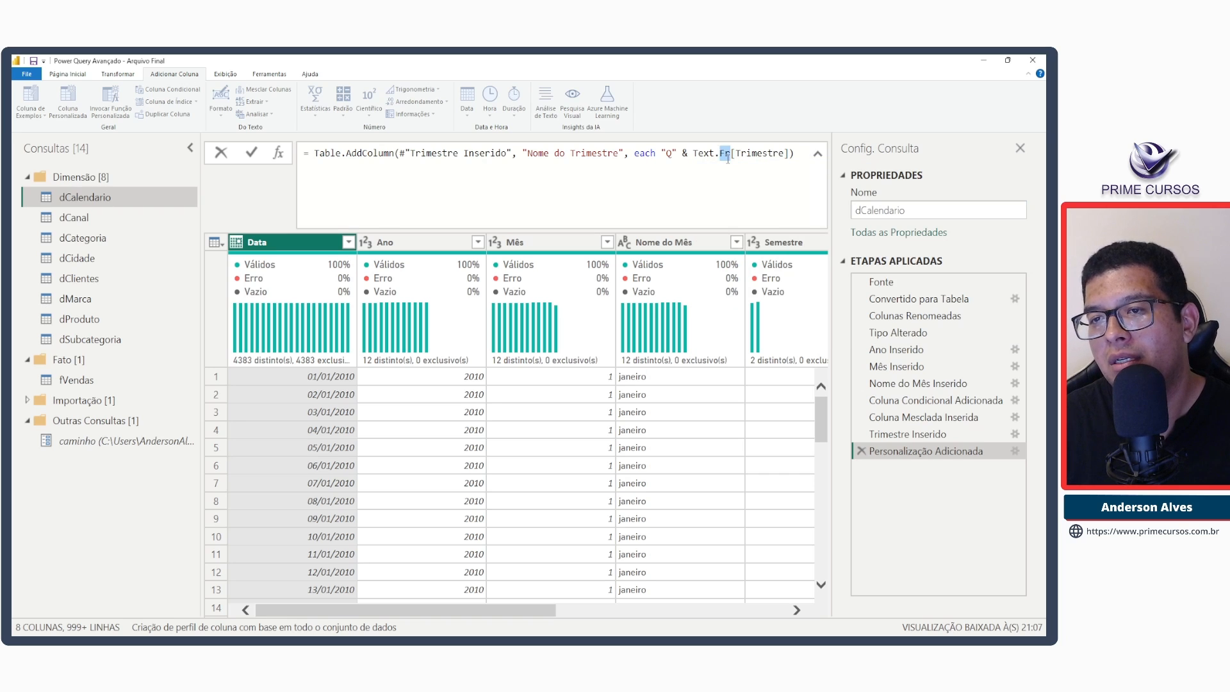
pyautogui.hotkey('ctrl', 'shift', 'Left')
pyautogui.hotkey('ctrl', 'shift', 'Left')
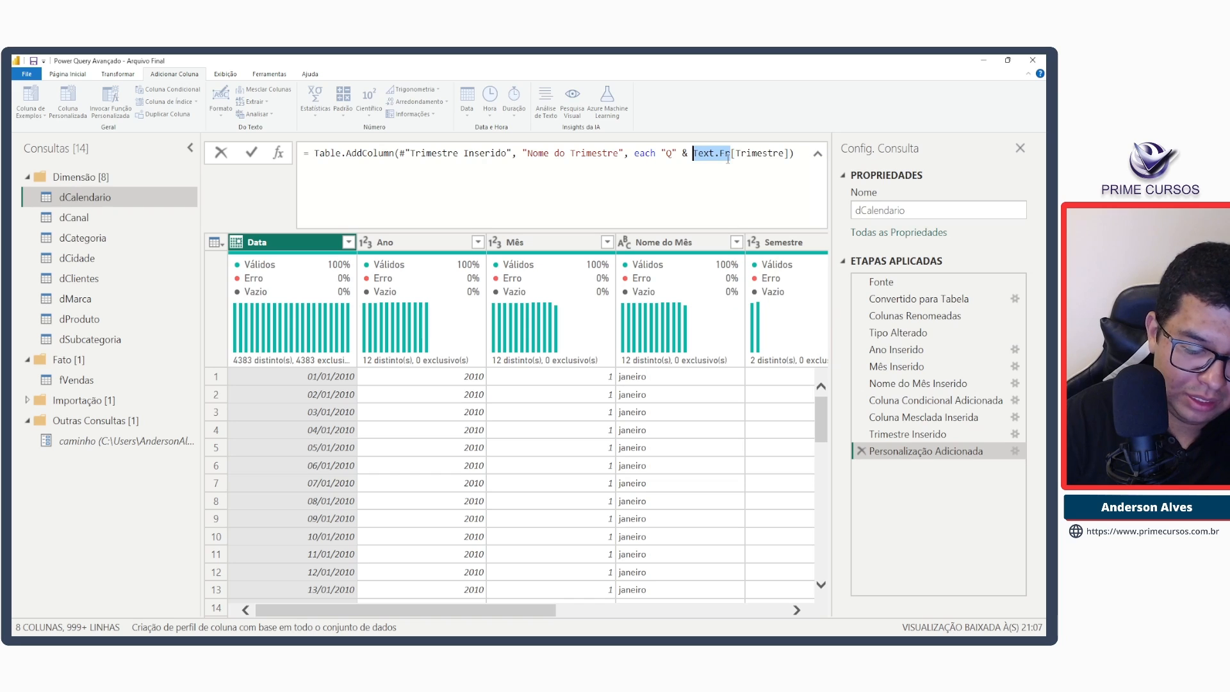
pyautogui.press('BackSpace')
pyautogui.write('Text')
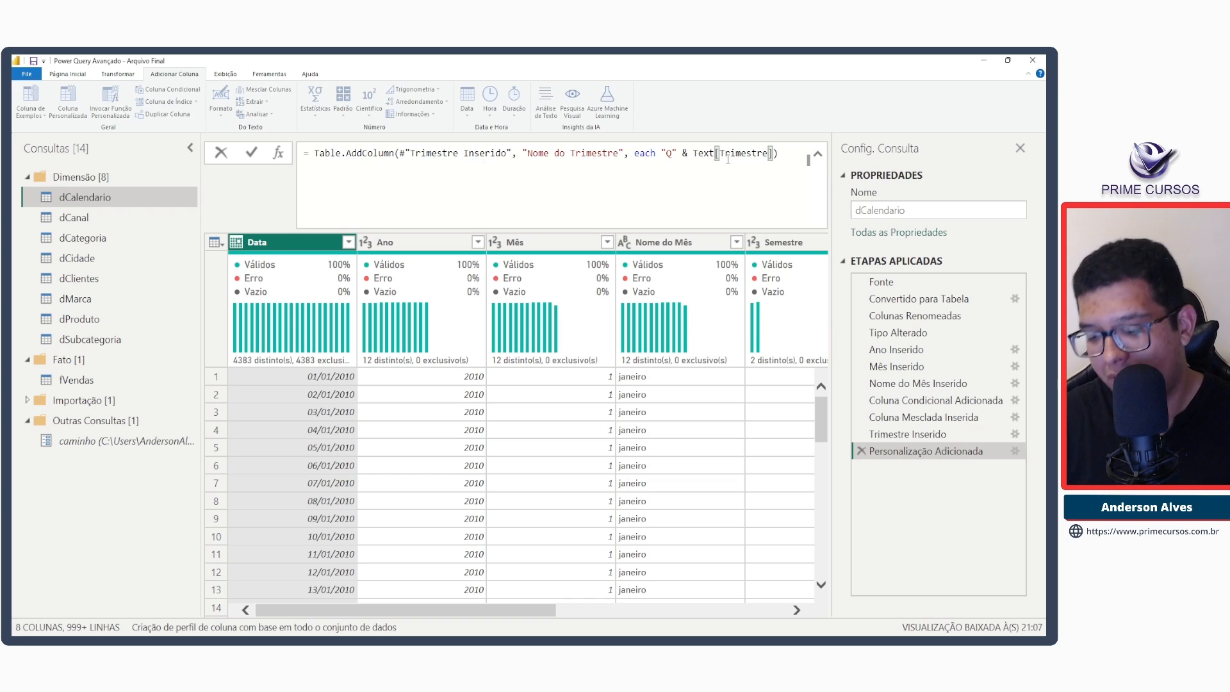
pyautogui.write('.T')
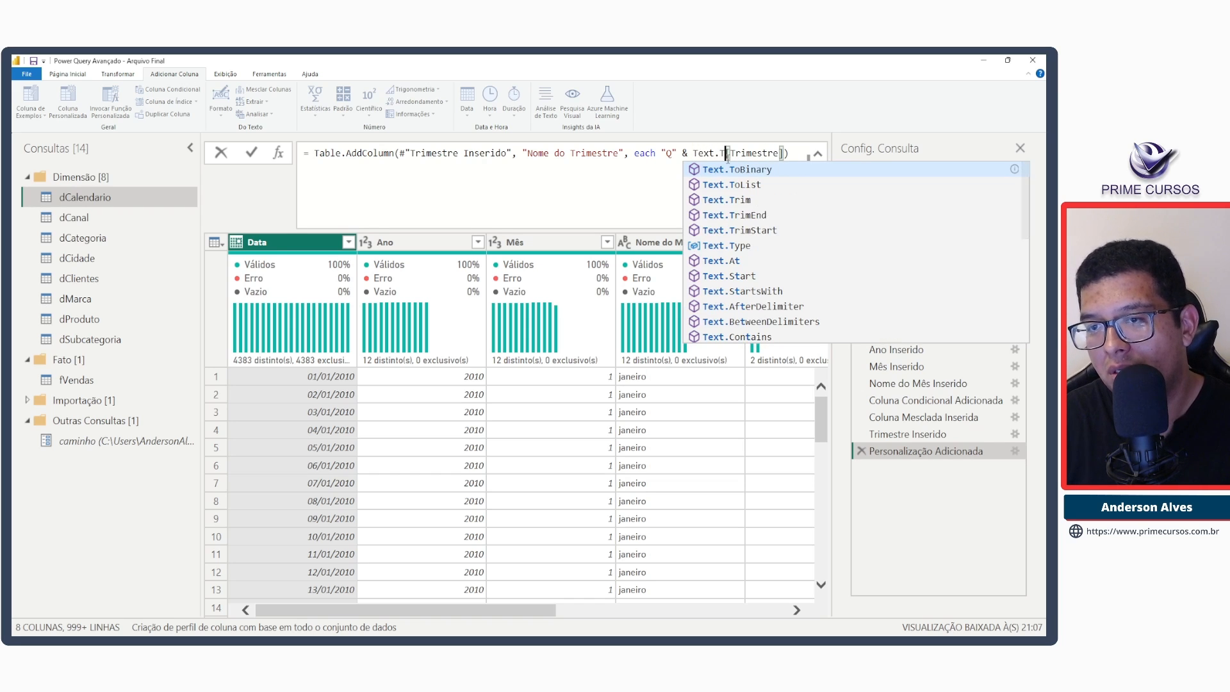
pyautogui.write('oN')
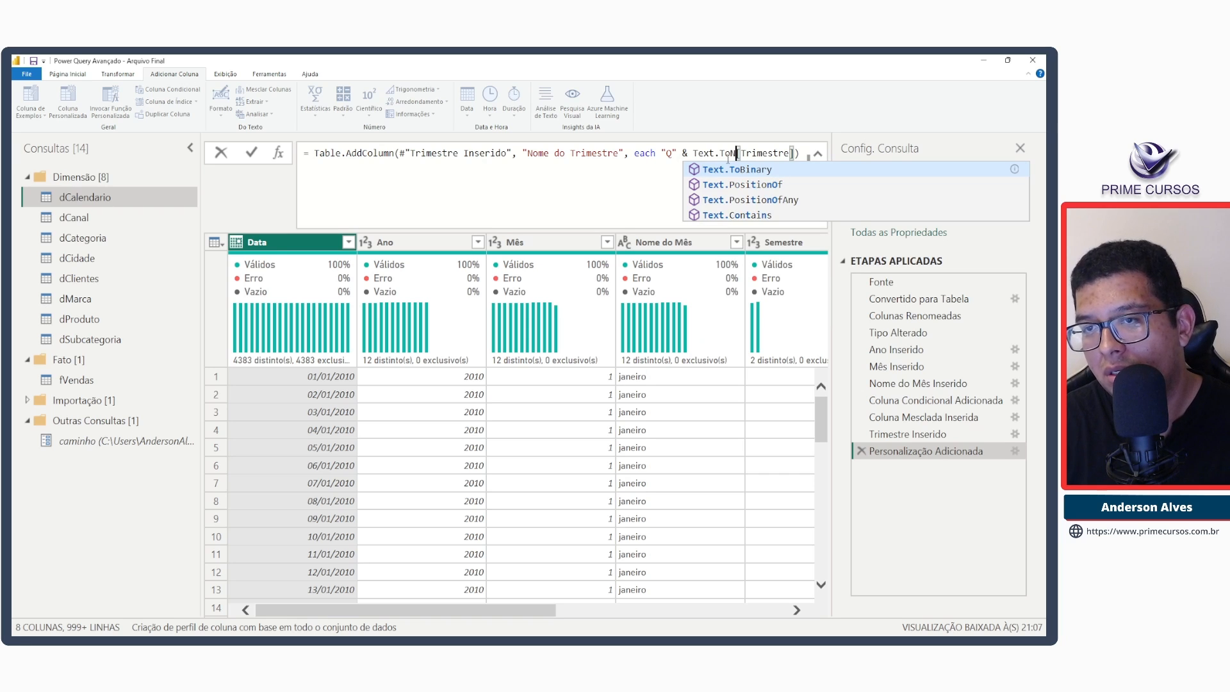
pyautogui.press('BackSpace')
pyautogui.press('BackSpace')
pyautogui.press('BackSpace')
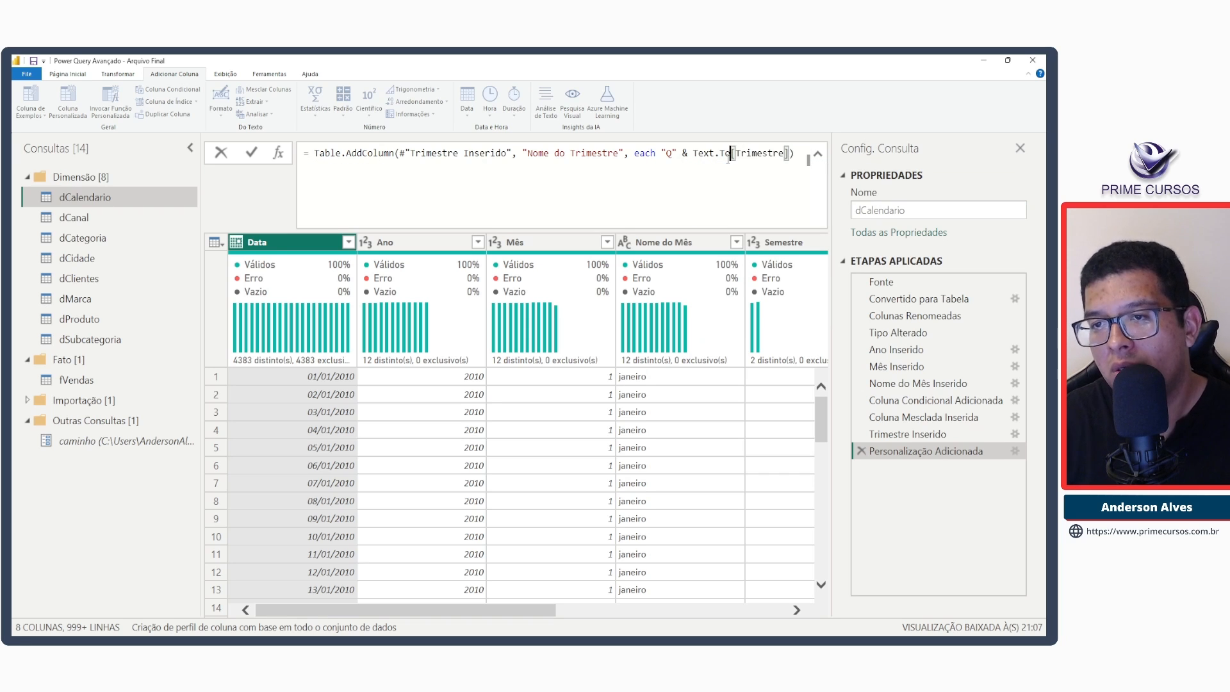
pyautogui.press('BackSpace')
pyautogui.press('BackSpace')
pyautogui.press('BackSpace')
pyautogui.press('BackSpace')
pyautogui.press('BackSpace')
pyautogui.press('Return')
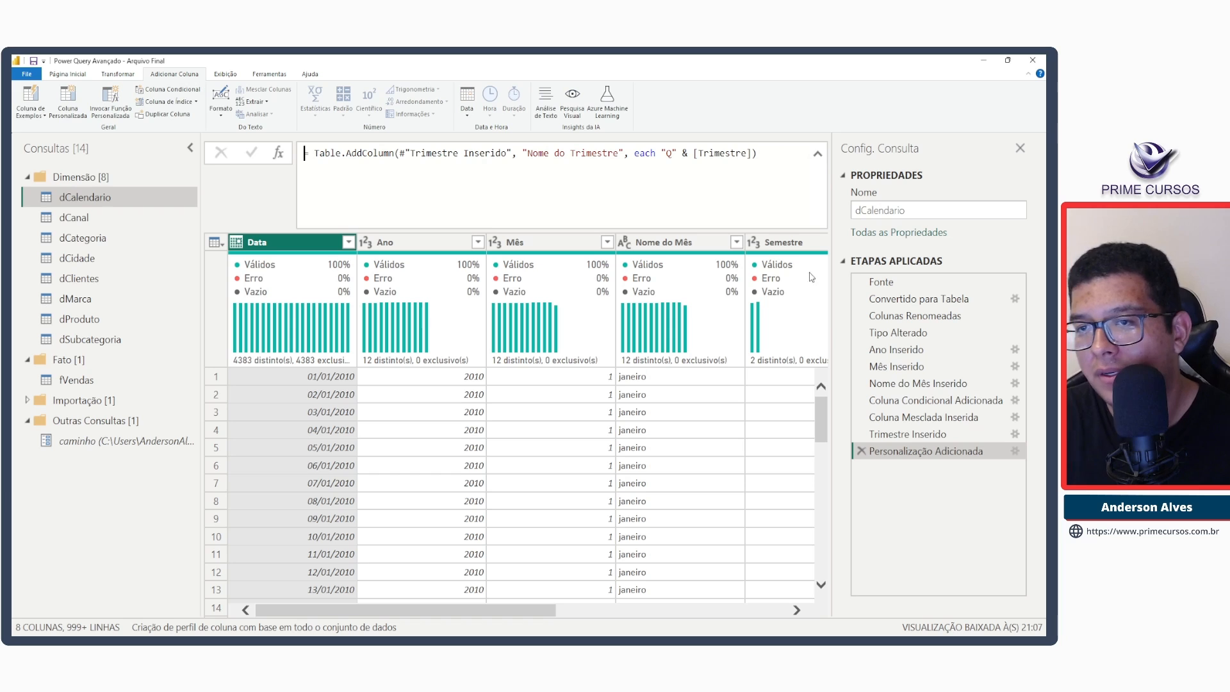
# Delete the Personalização Adicionada step and start a new custom column named Nome do Trimestre.
pyautogui.click(861, 451)
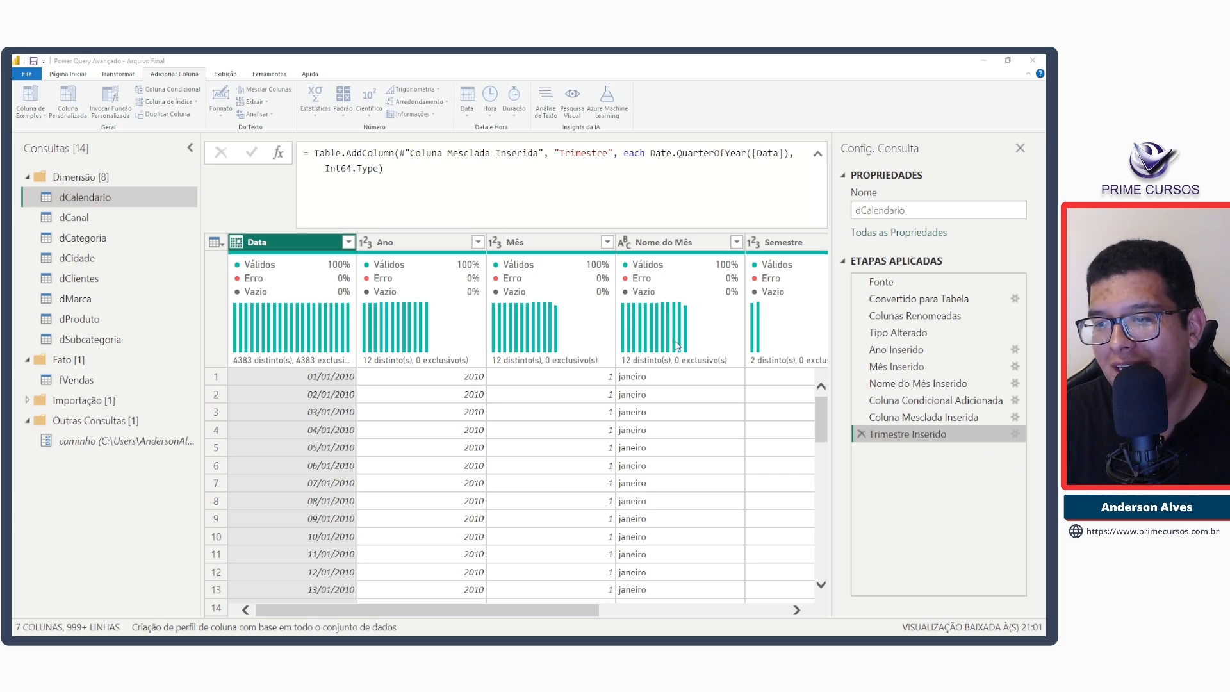
pyautogui.doubleClick(380, 292)
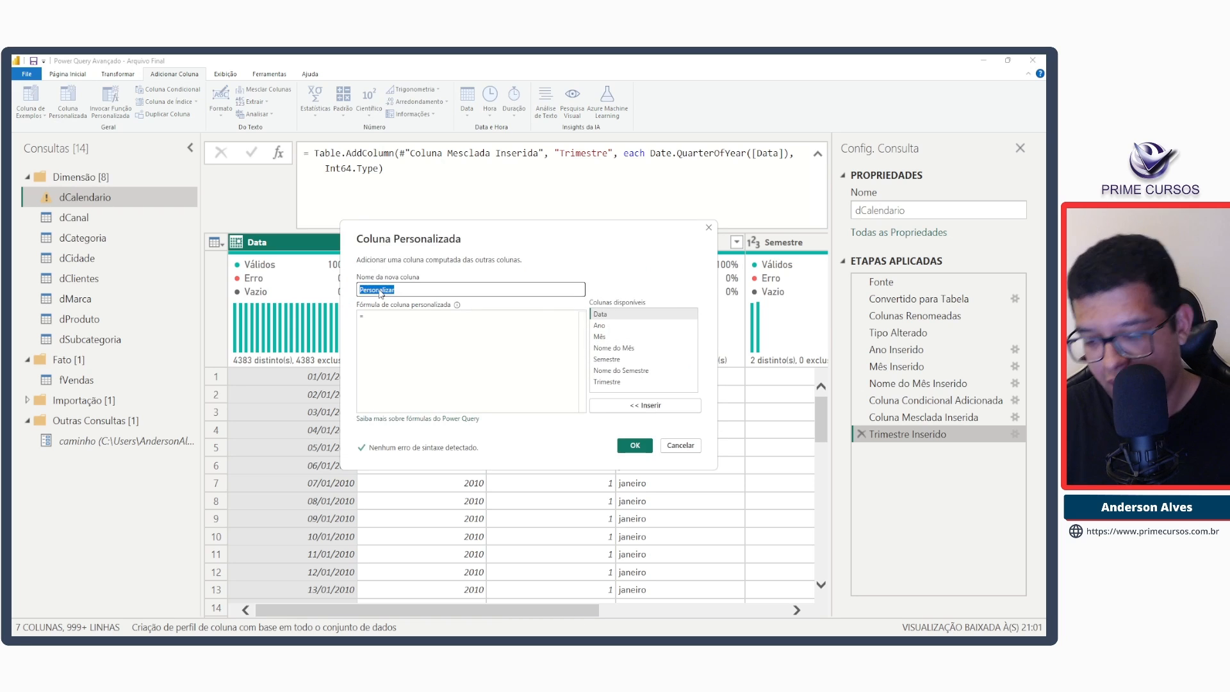
pyautogui.write('Nome do Trim')
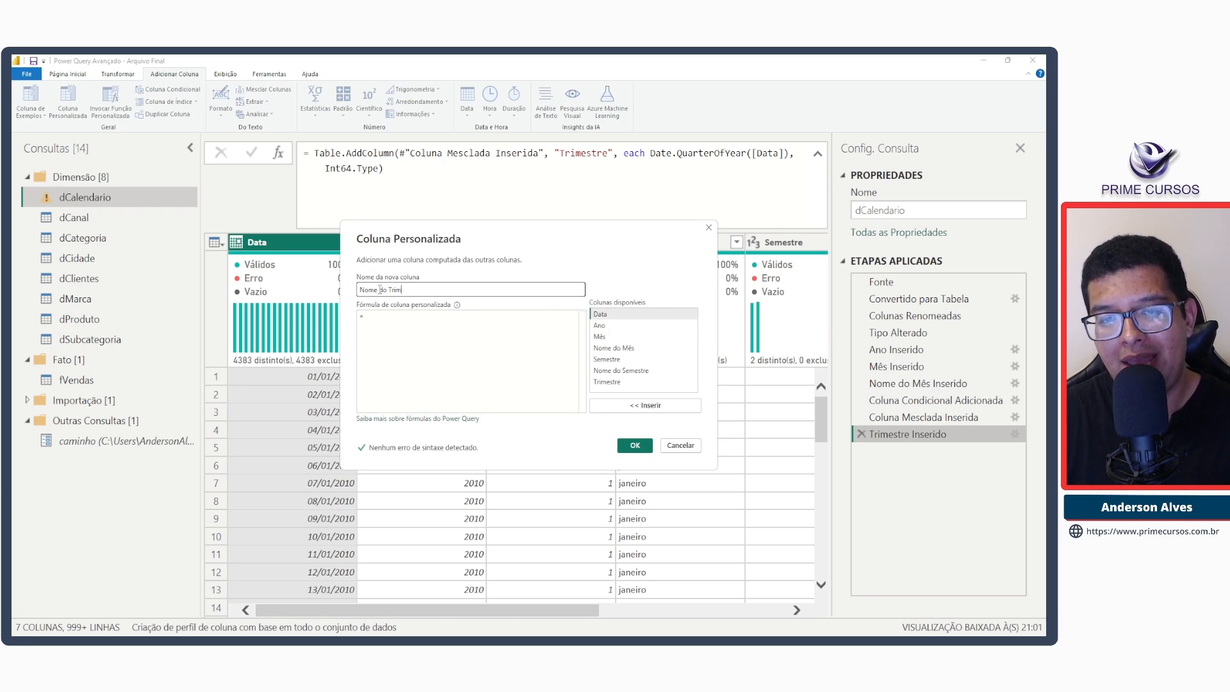
pyautogui.write('estre')
# Begin the custom column formula with the literal "Q", the & operator and the Text. function prefix.
pyautogui.click(411, 320)
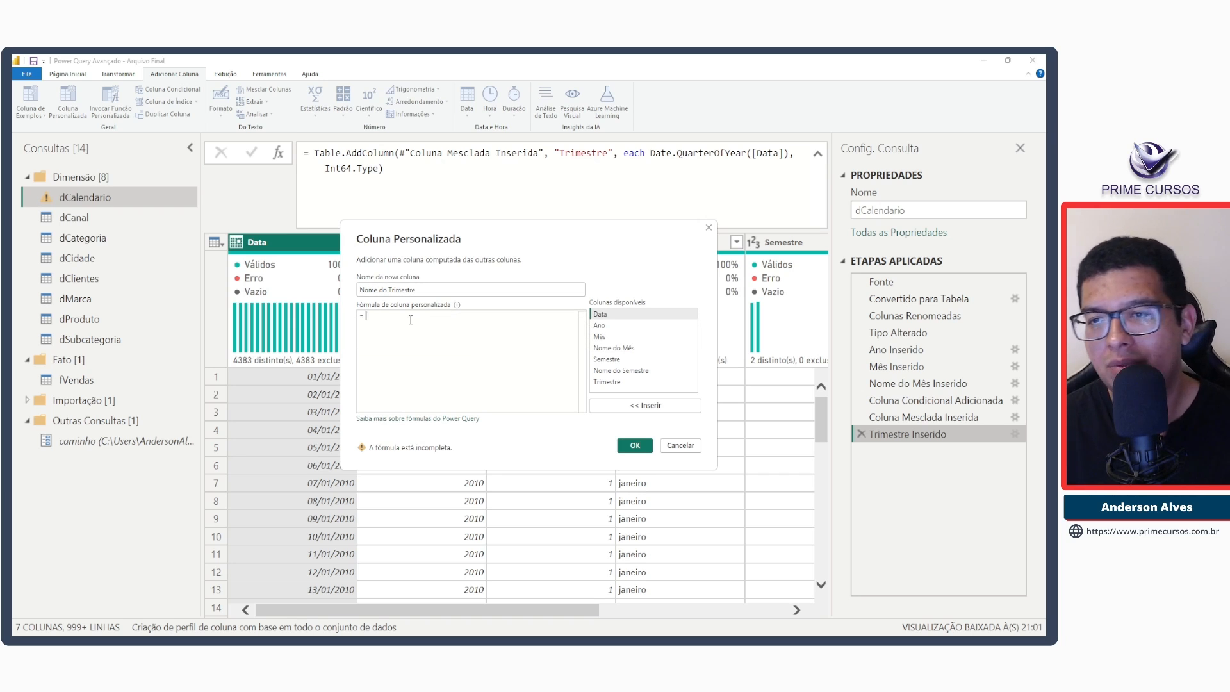
pyautogui.write('"')
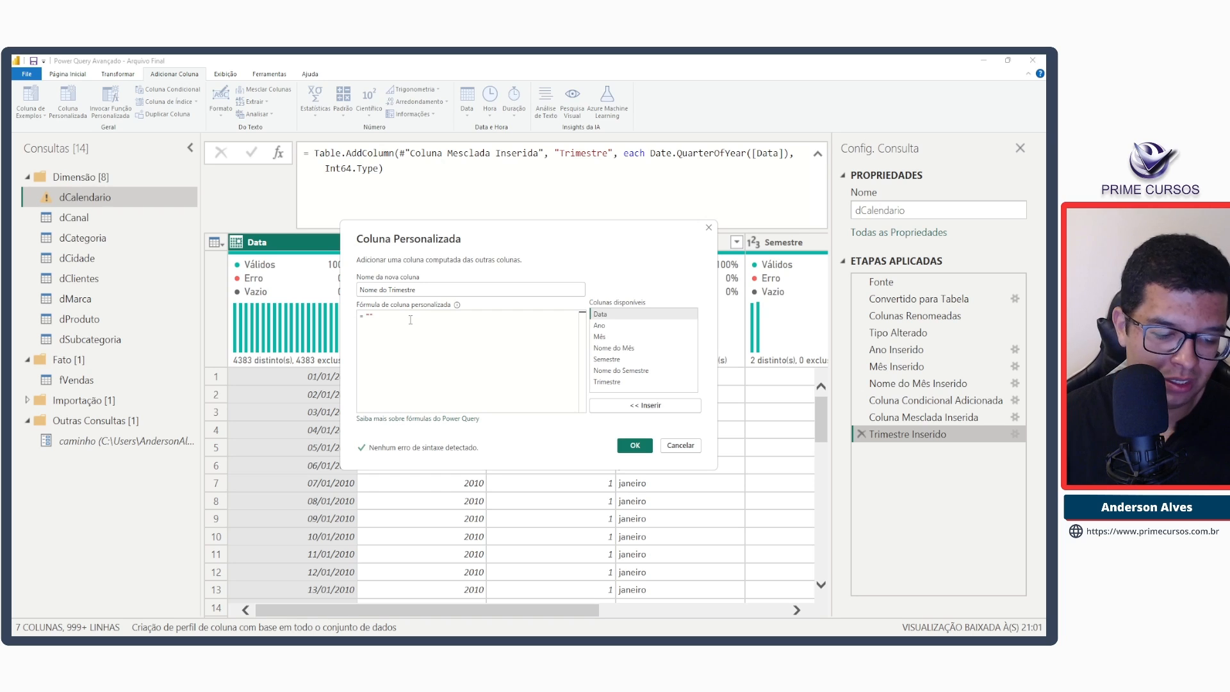
pyautogui.write('Q" ')
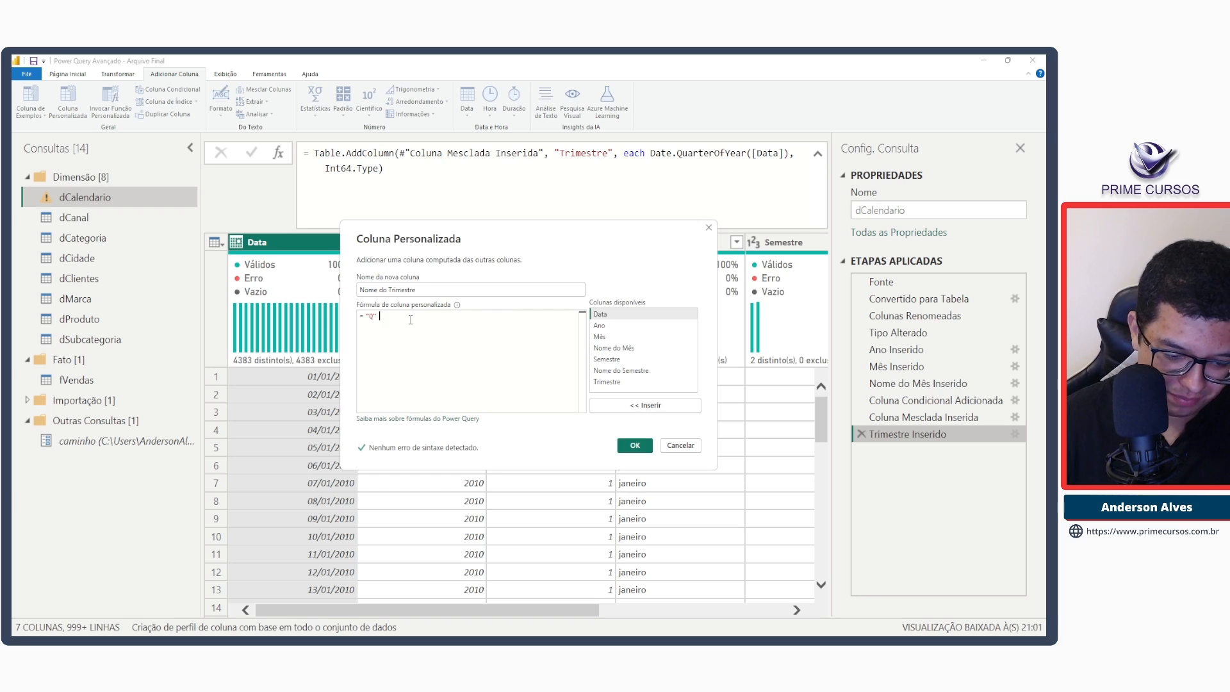
pyautogui.write('& Text.')
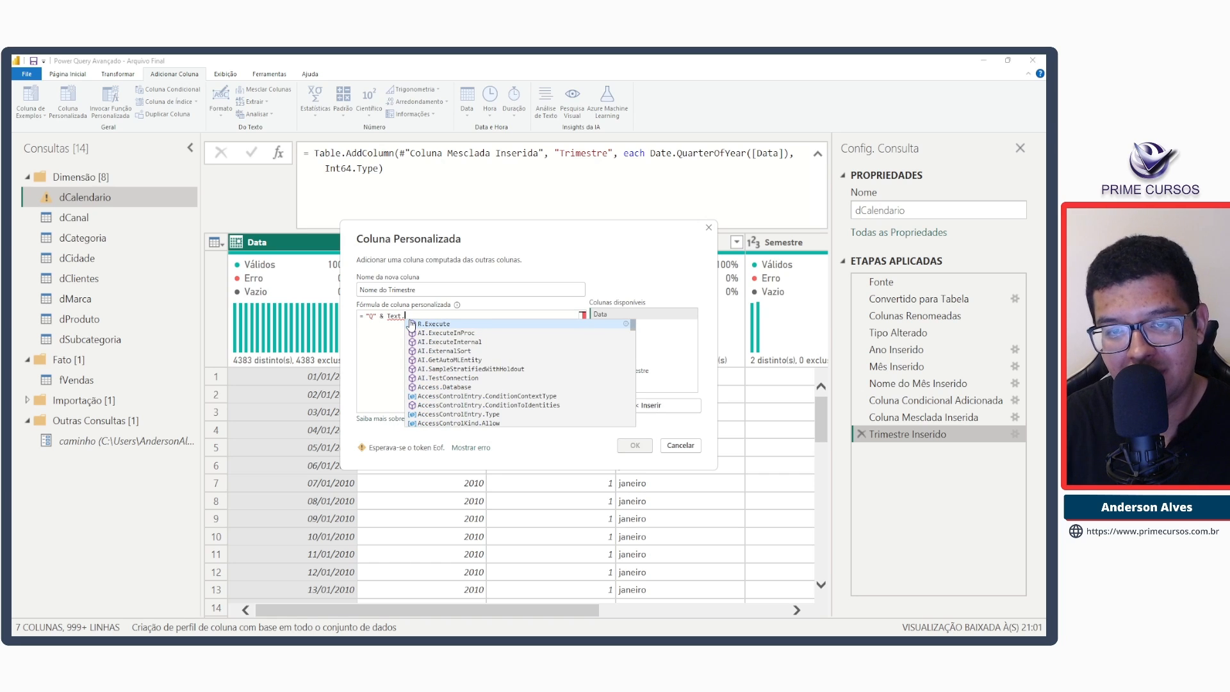
pyautogui.write('From')
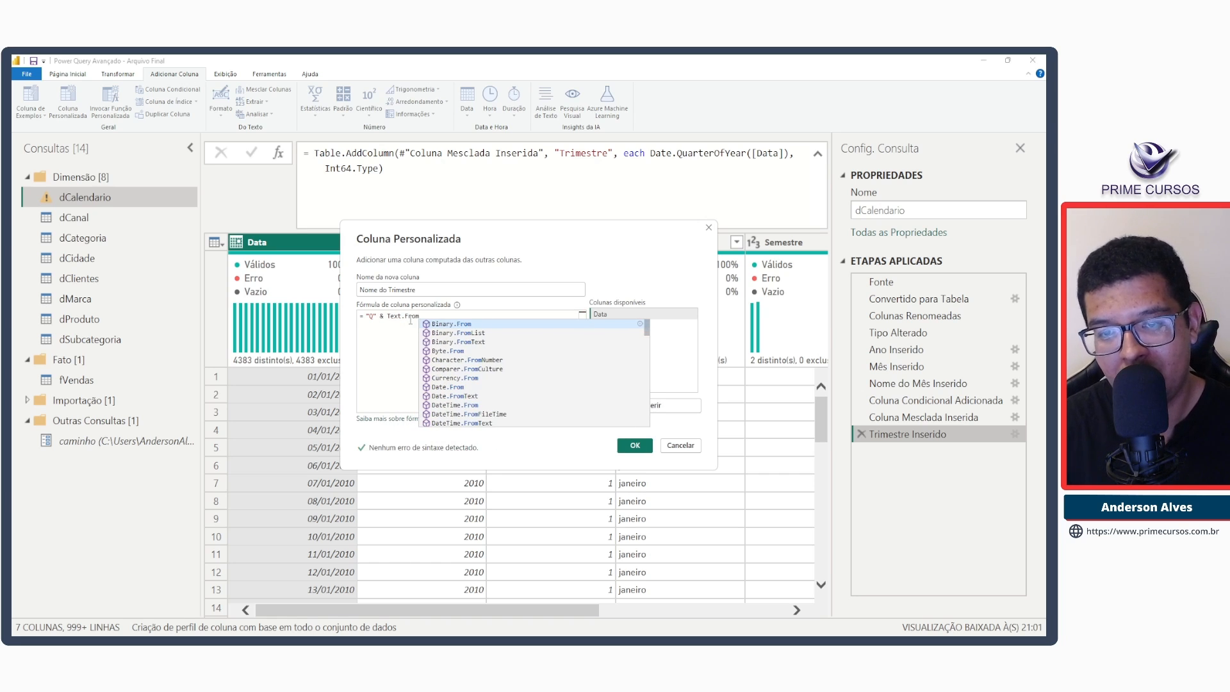
pyautogui.write('Nu')
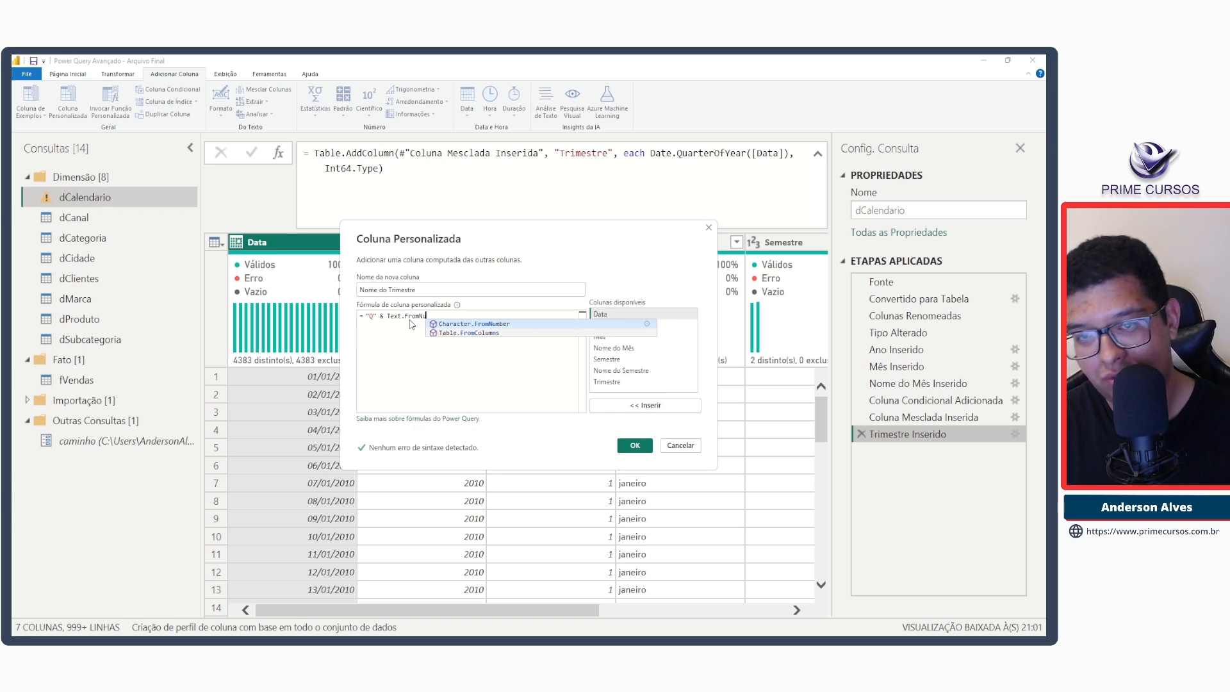
pyautogui.press('BackSpace')
pyautogui.press('BackSpace')
pyautogui.press('BackSpace')
pyautogui.press('BackSpace')
pyautogui.press('BackSpace')
pyautogui.press('BackSpace')
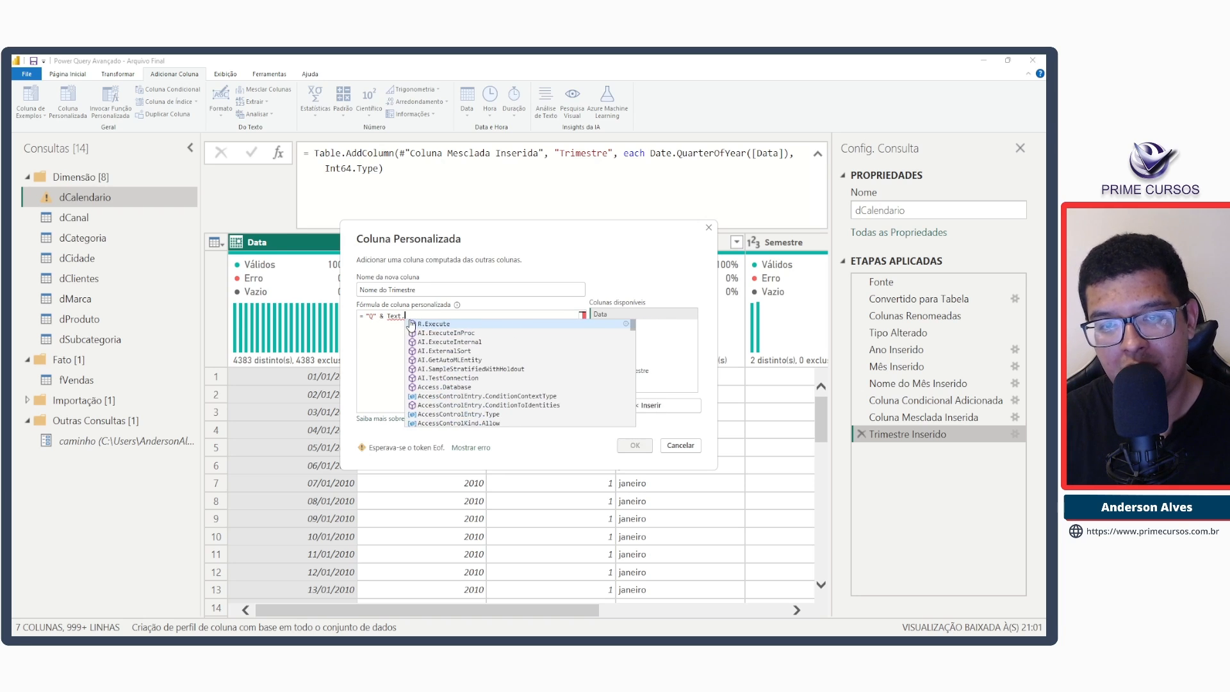
pyautogui.write('To')
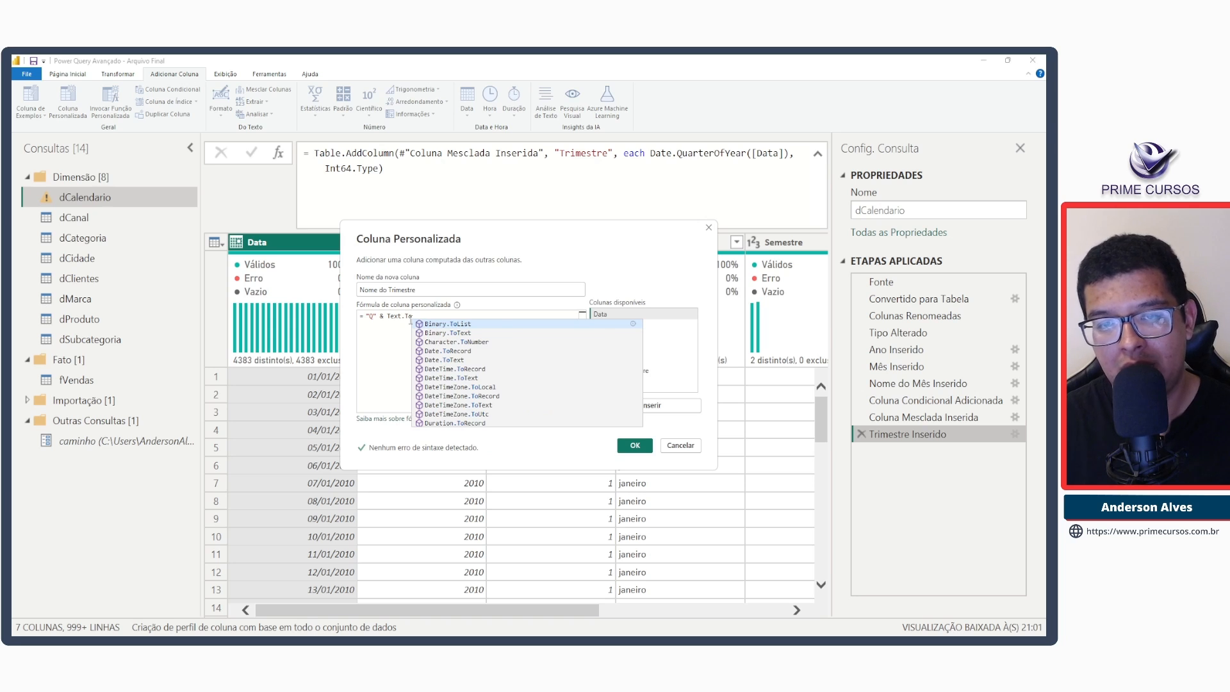
# Replace the unfinished Text function with Number.ToText([Trimestre]) after "Q" & and create the custom column.
pyautogui.hotkey('ctrl', 'shift', 'Left')
pyautogui.hotkey('ctrl', 'shift', 'Left')
pyautogui.hotkey('ctrl', 'shift', 'Left')
pyautogui.write('Num')
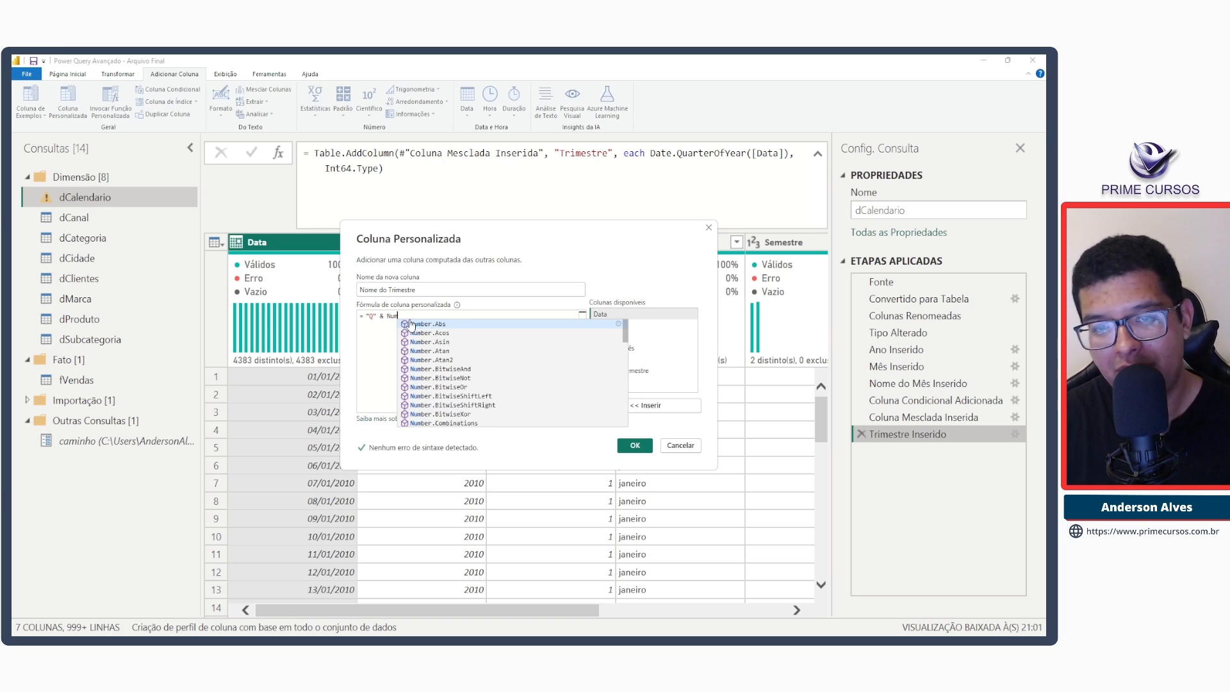
pyautogui.write('ber.ToT')
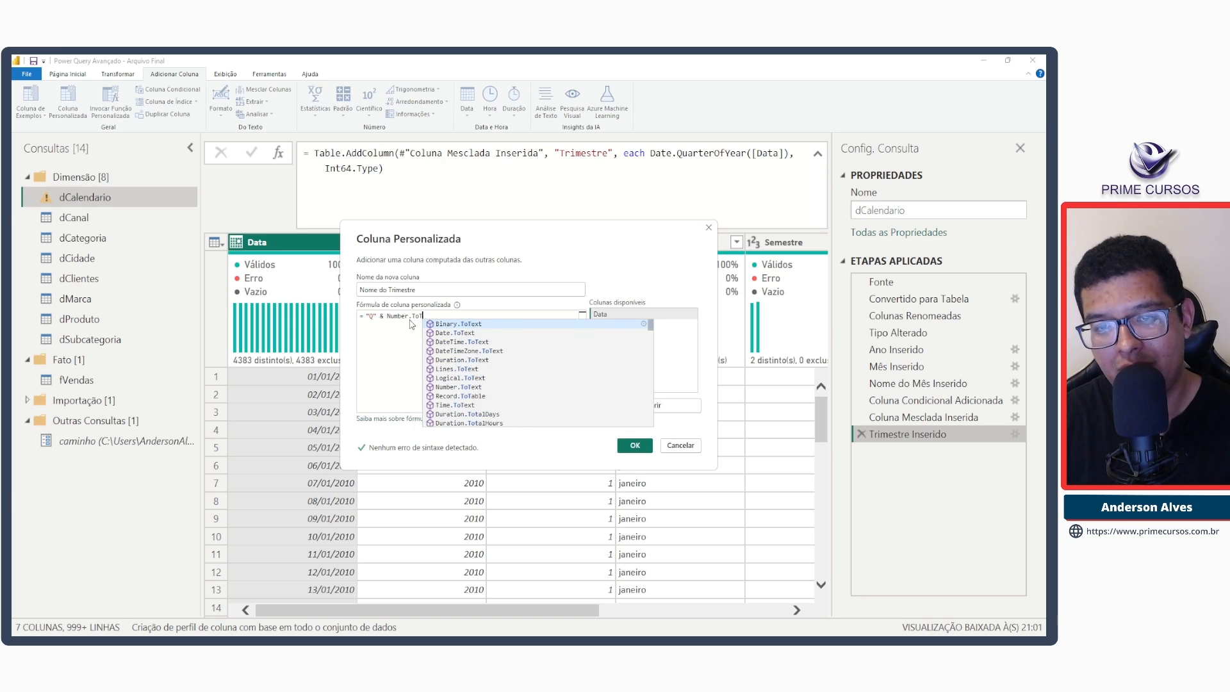
pyautogui.write('ext')
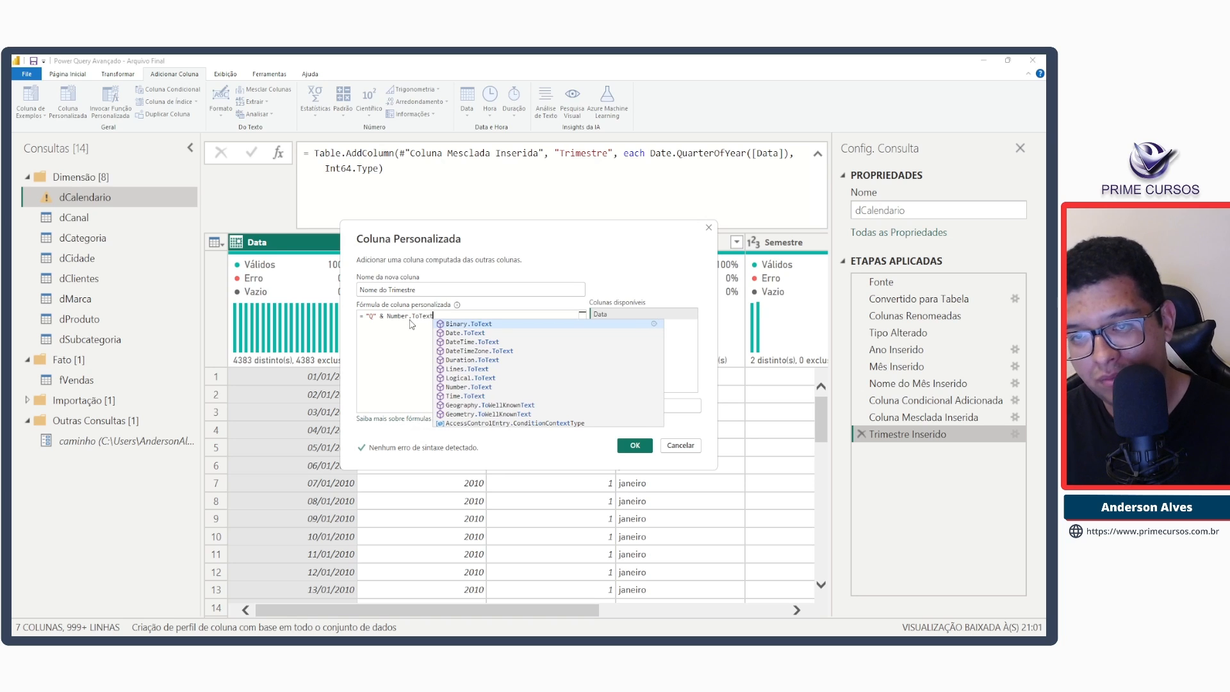
pyautogui.write('(')
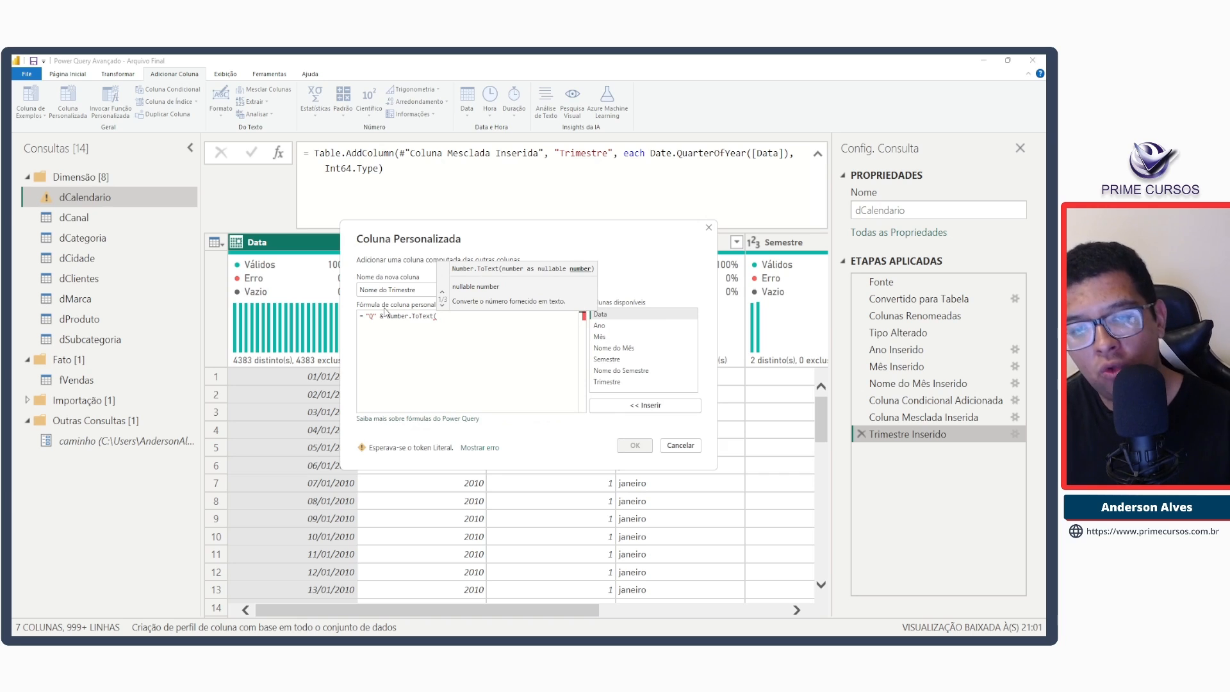
pyautogui.doubleClick(625, 383)
pyautogui.write(')')
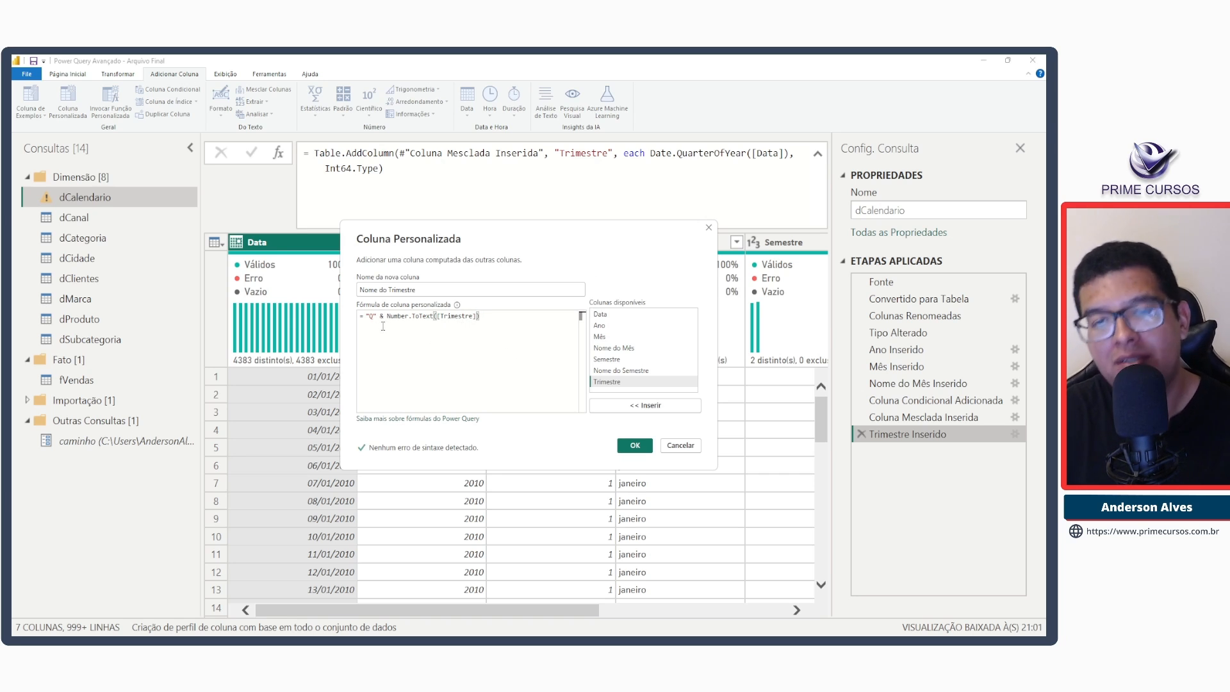
pyautogui.click(635, 445)
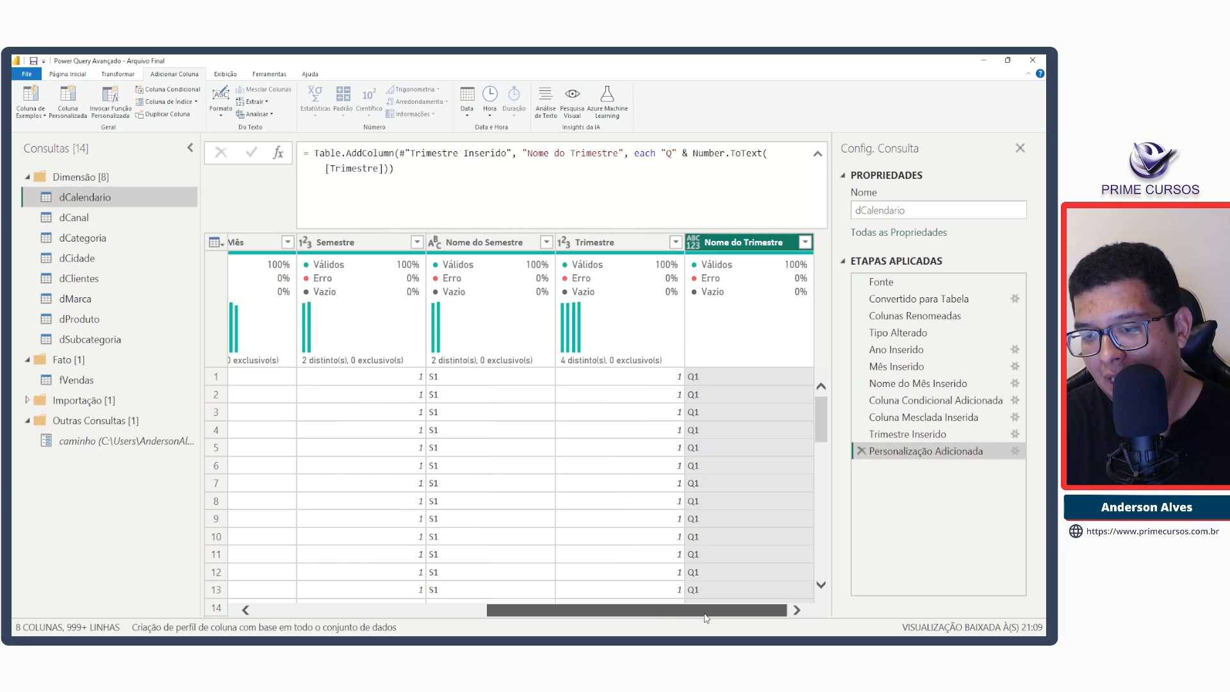
# Add type text as the final argument of the Nome do Trimestre column's Table.AddColumn formula and apply it.
pyautogui.click(394, 168)
pyautogui.write(', t')
pyautogui.write('ype tye')
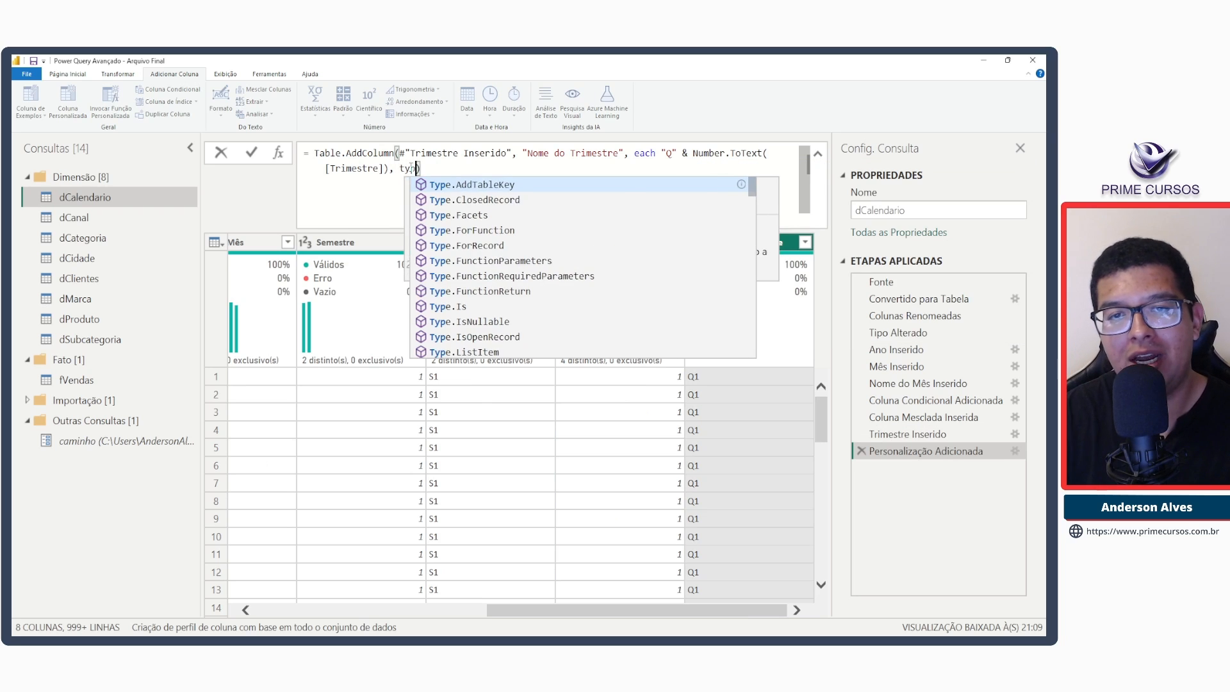
pyautogui.press('BackSpace')
pyautogui.press('BackSpace')
pyautogui.write('ext')
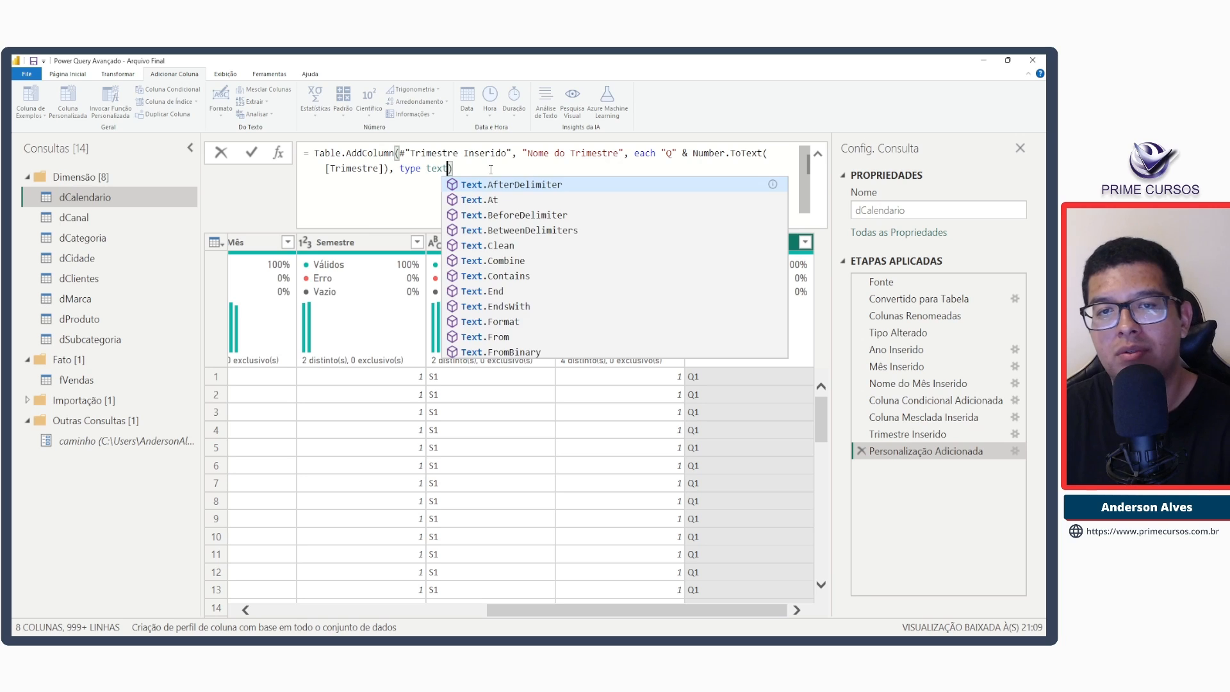
pyautogui.press('Return')
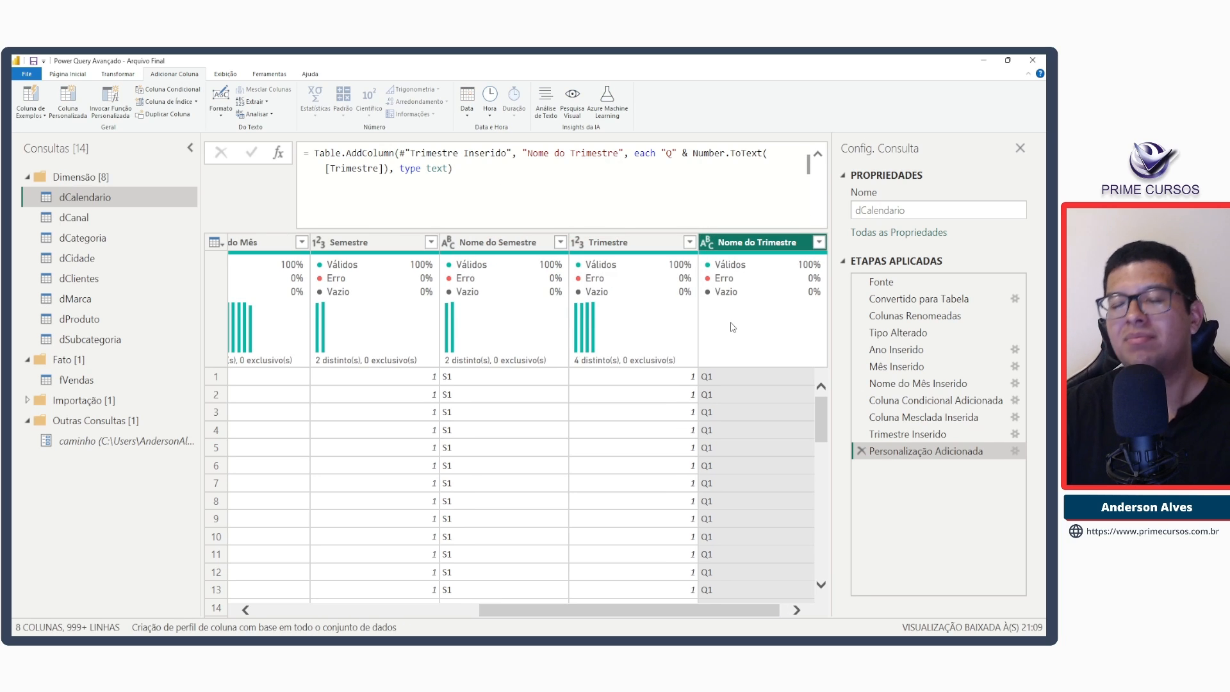
# Add a Semana do Ano column with the week-of-year number extracted from the Data column.
pyautogui.hscroll(-10, 746, 591)
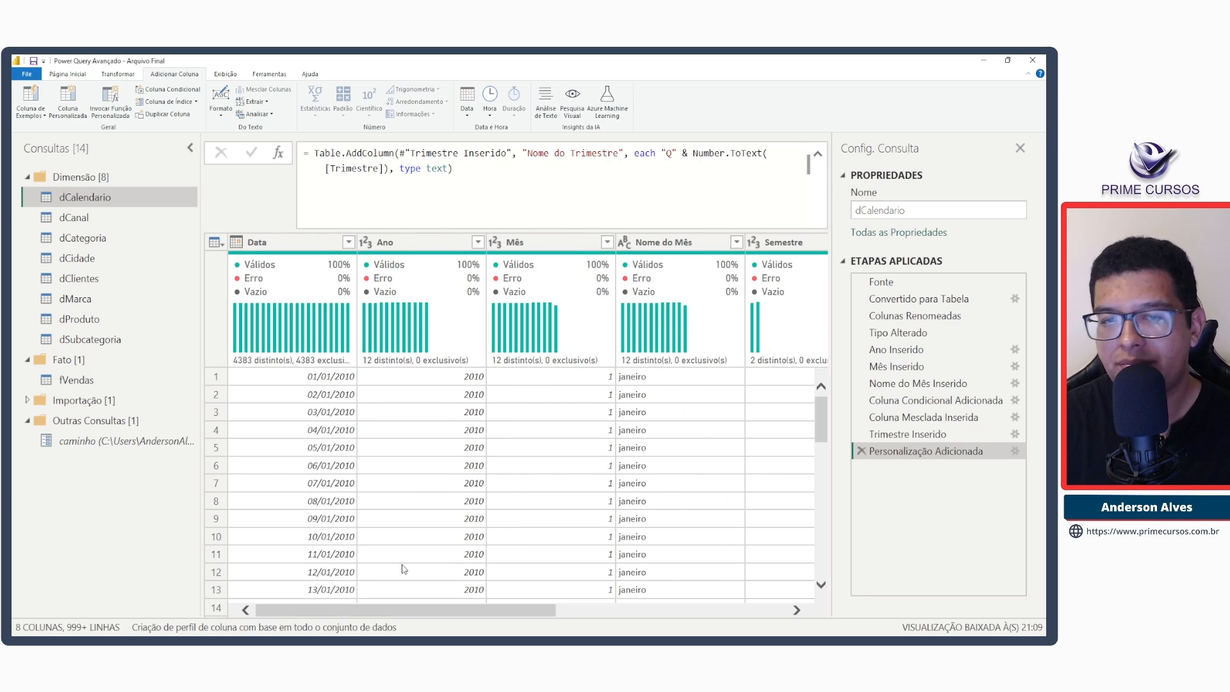
pyautogui.click(268, 243)
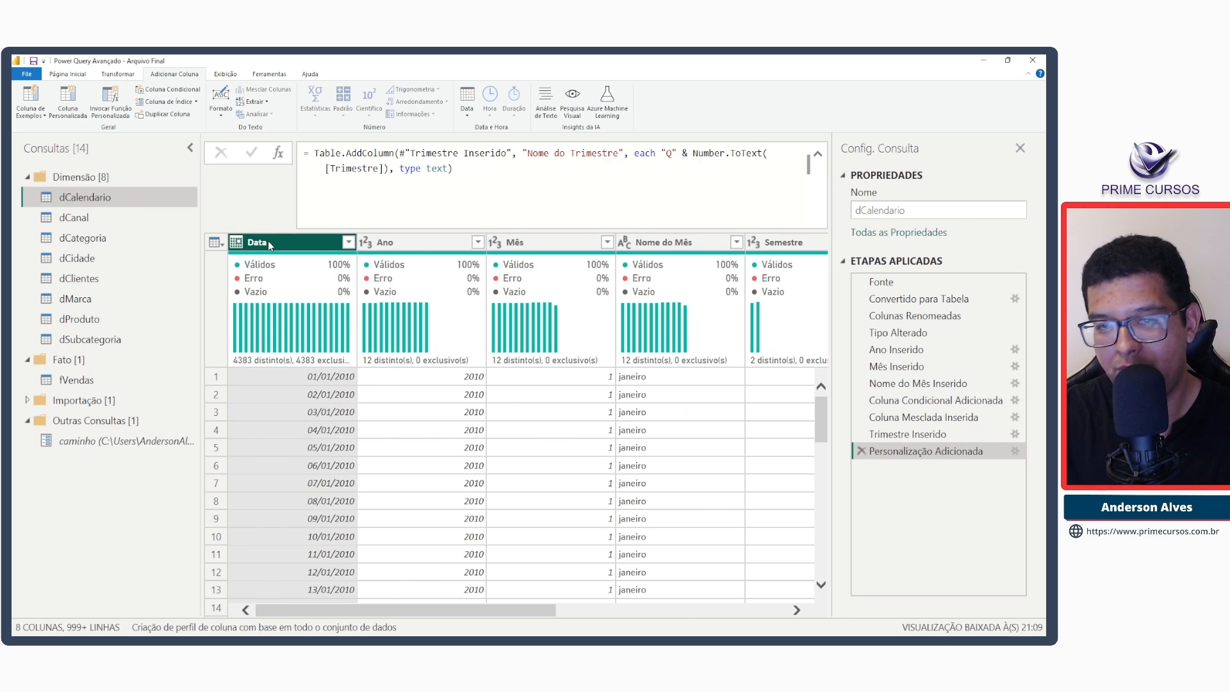
pyautogui.hotkey('ctrl', '-')
pyautogui.hotkey('ctrl', '-')
pyautogui.hotkey('ctrl', '-')
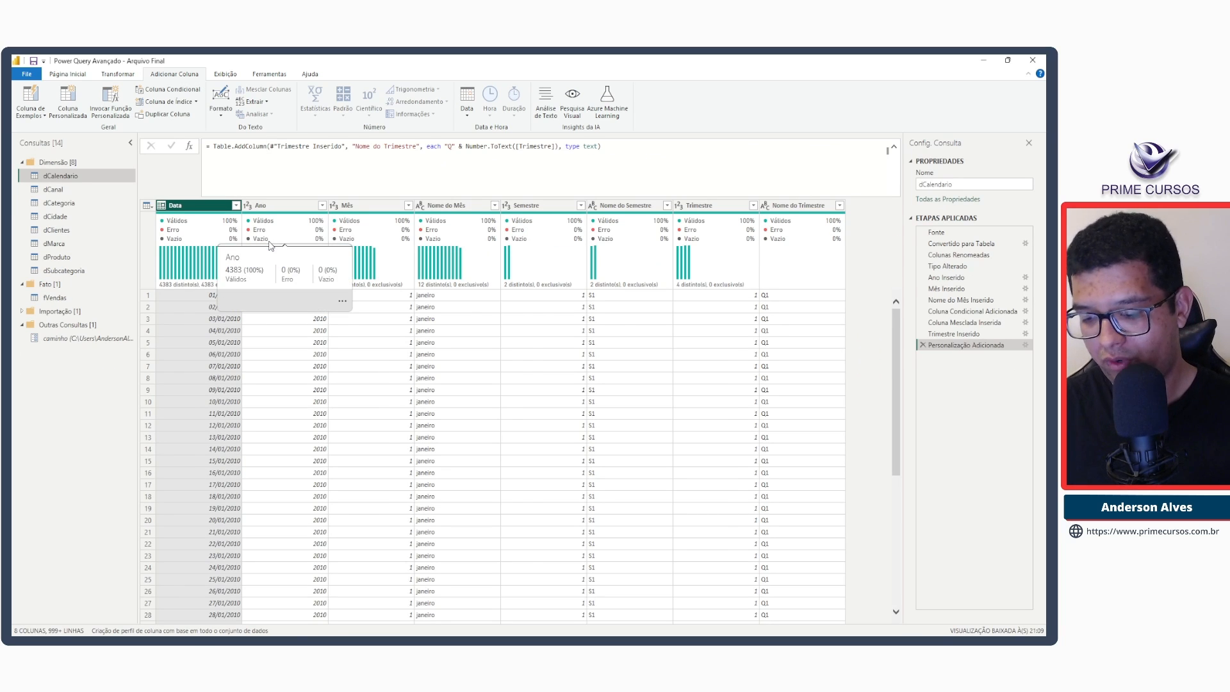
pyautogui.hotkey('ctrl', '0')
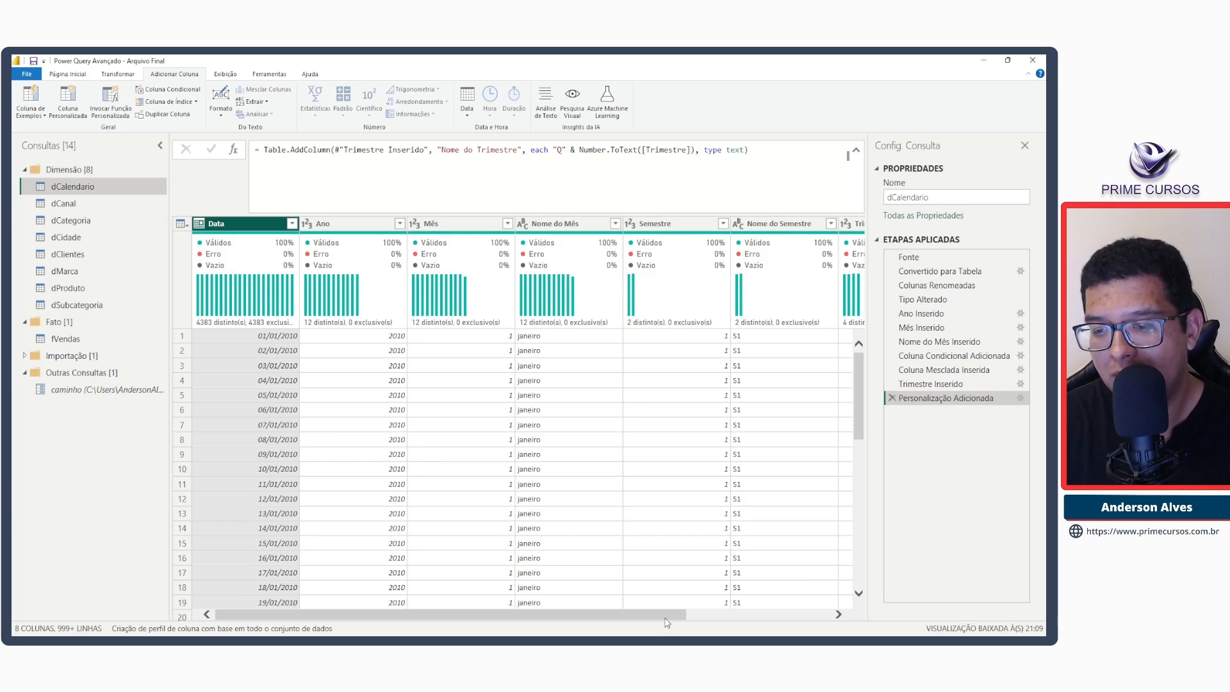
pyautogui.moveTo(665, 619); pyautogui.dragTo(815, 619)
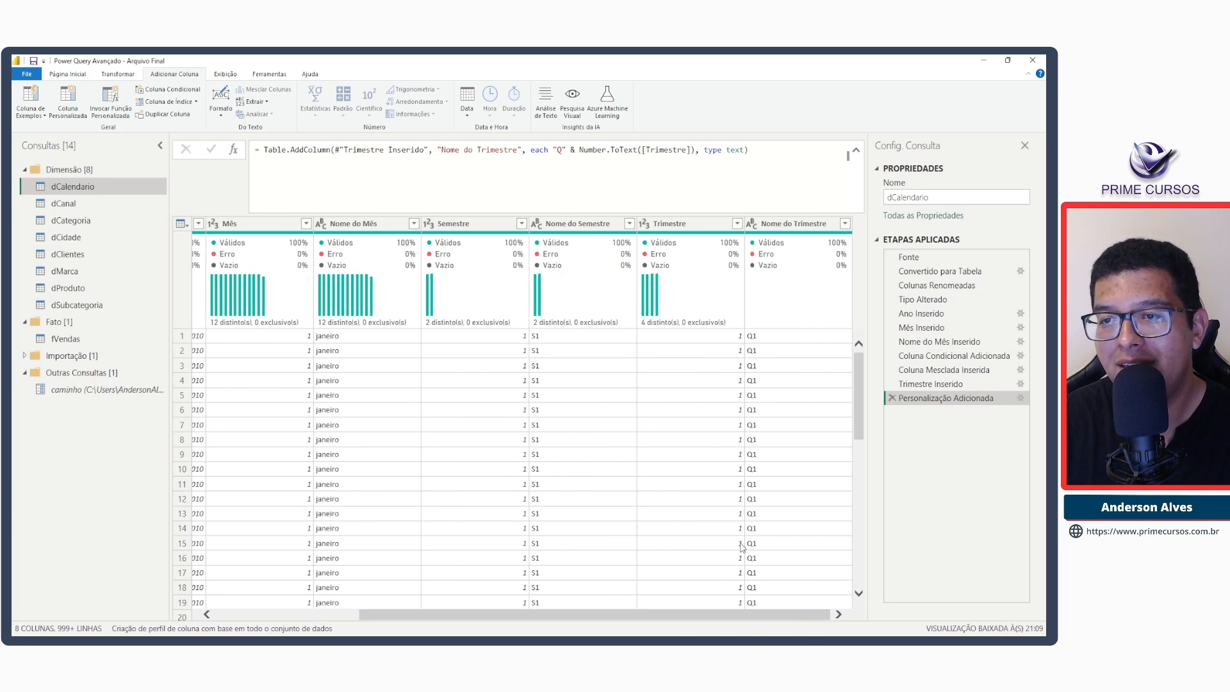
pyautogui.click(467, 103)
pyautogui.moveTo(509, 205)
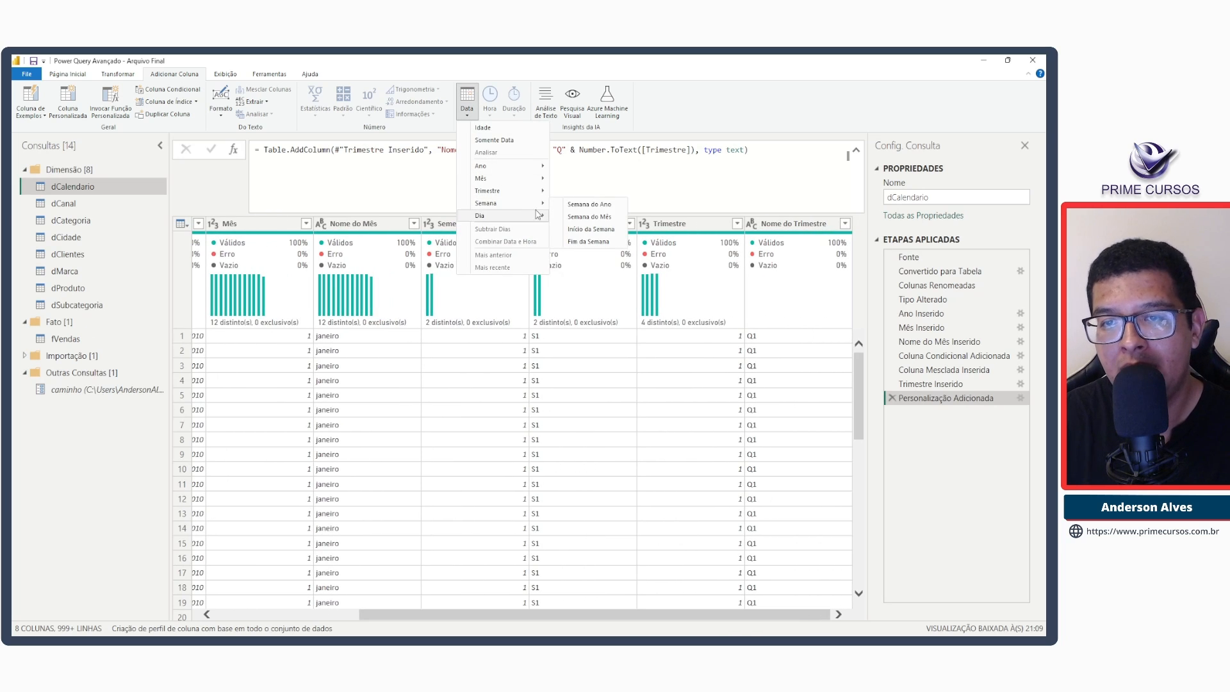
pyautogui.click(593, 205)
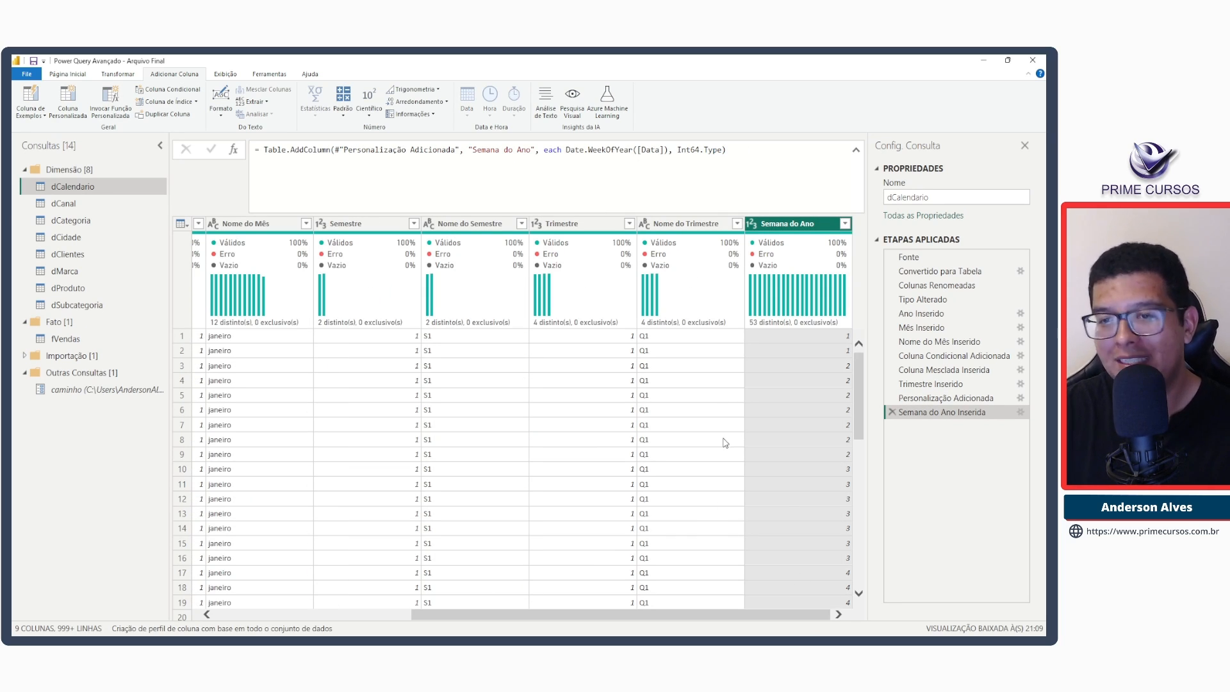
# Start a new custom column and name it Nome da Semana.
pyautogui.click(68, 99)
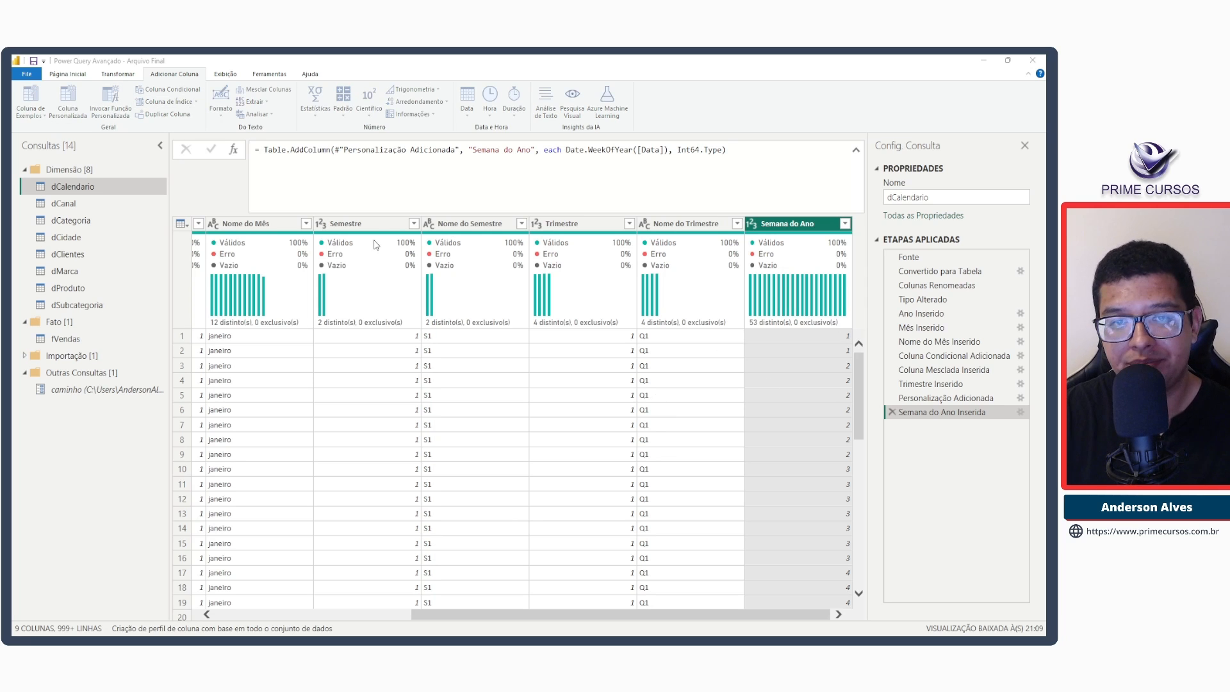
pyautogui.doubleClick(379, 294)
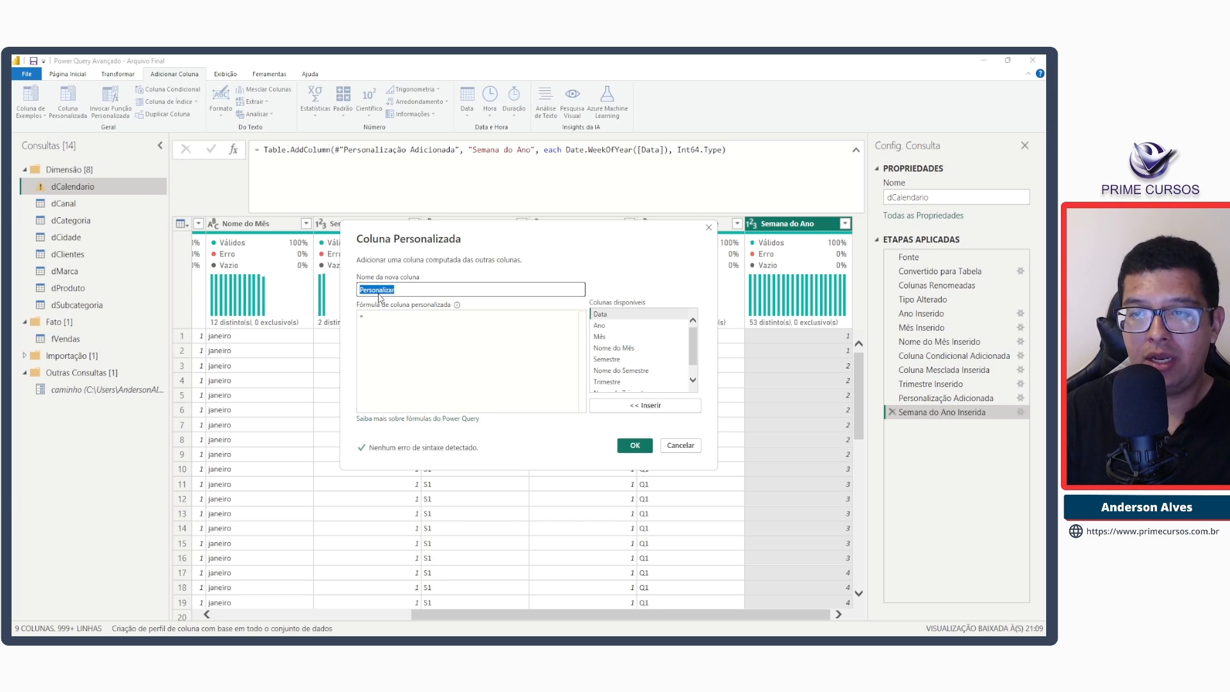
pyautogui.write('Nome da Sem')
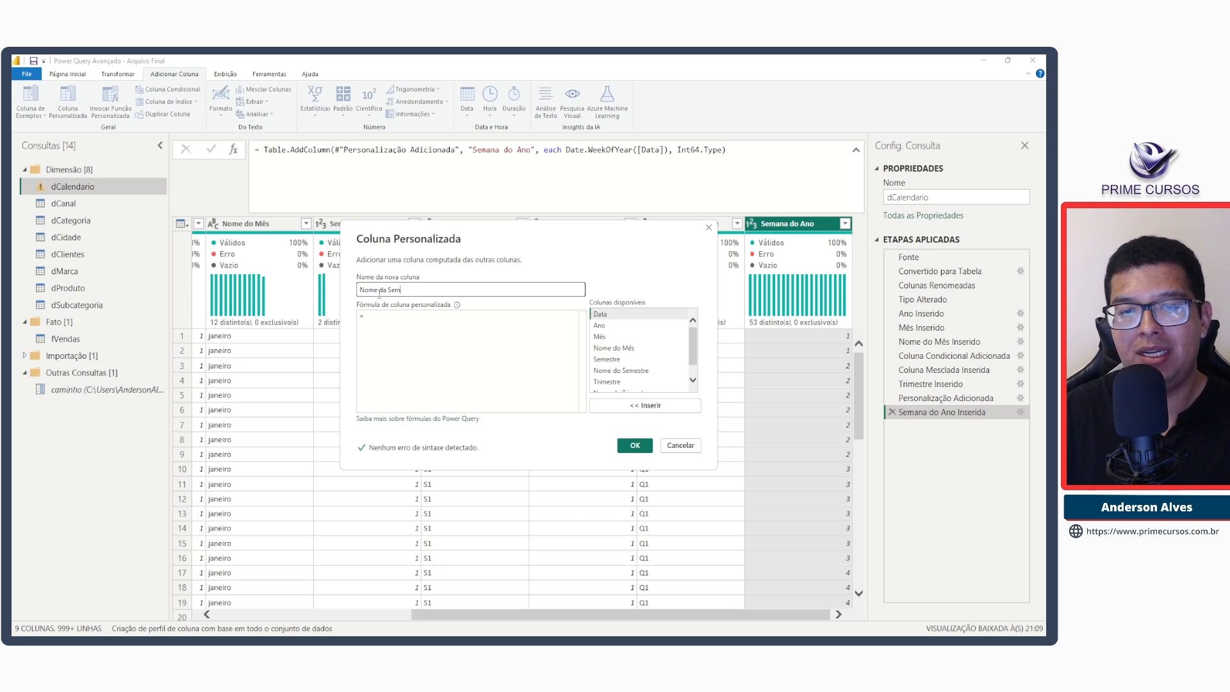
pyautogui.write('ana')
pyautogui.press('Tab')
# Enter the formula "W" & Number.ToText([Semana do Ano]) and create the custom column.
pyautogui.write('"')
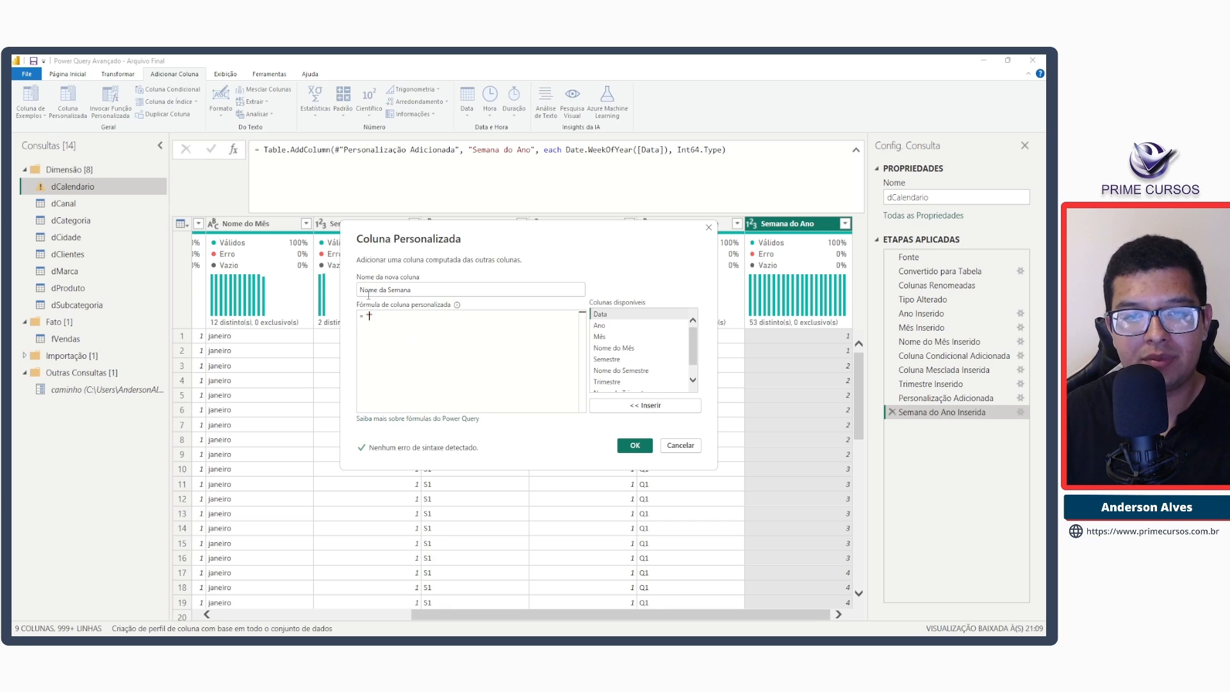
pyautogui.write('W" ')
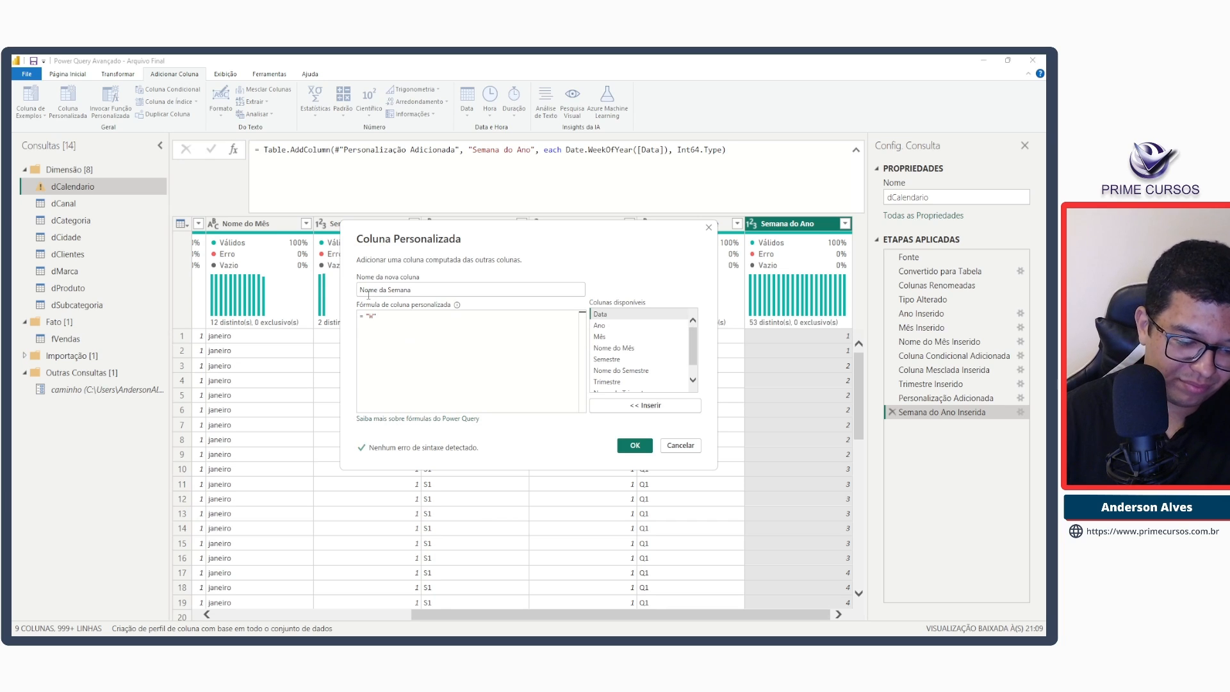
pyautogui.write('& Num')
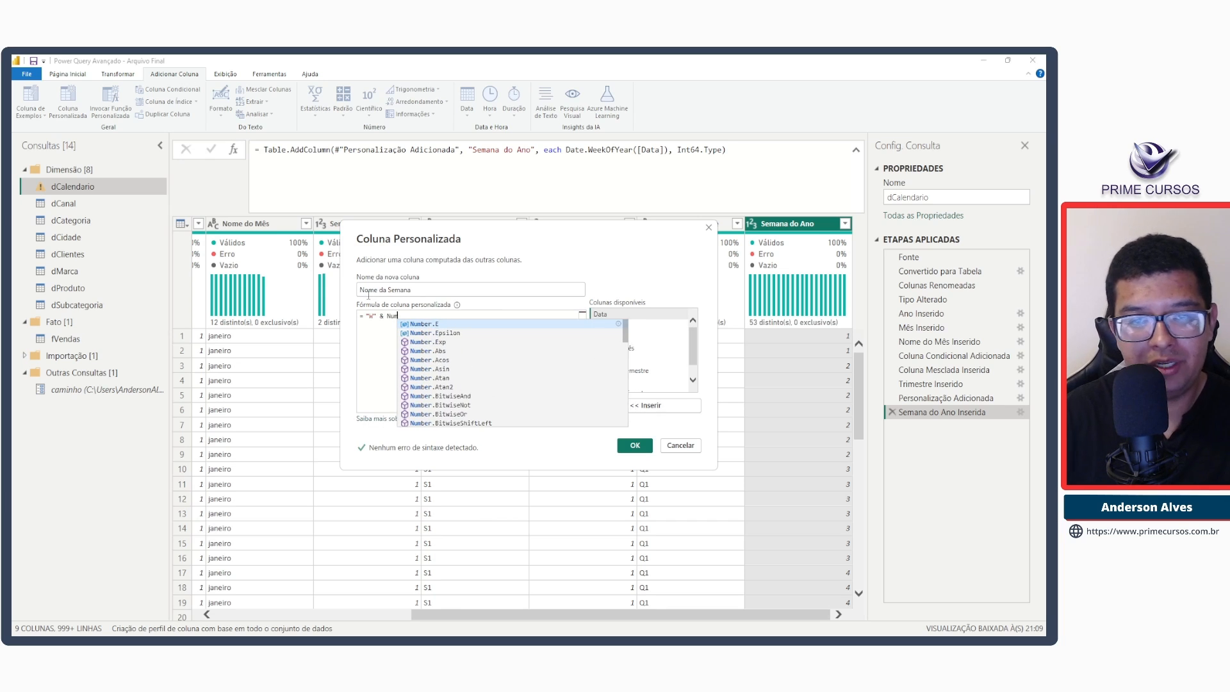
pyautogui.write('bet')
pyautogui.write('.ToTex')
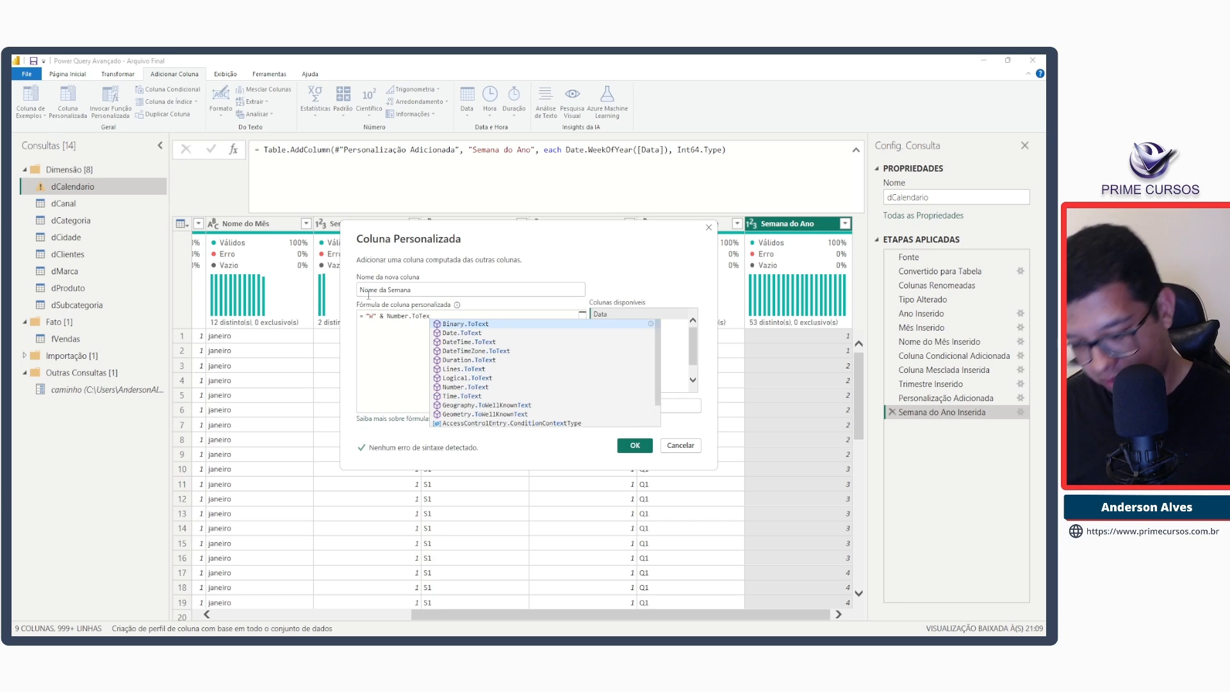
pyautogui.write('t(')
pyautogui.scroll(-2, 625, 378)
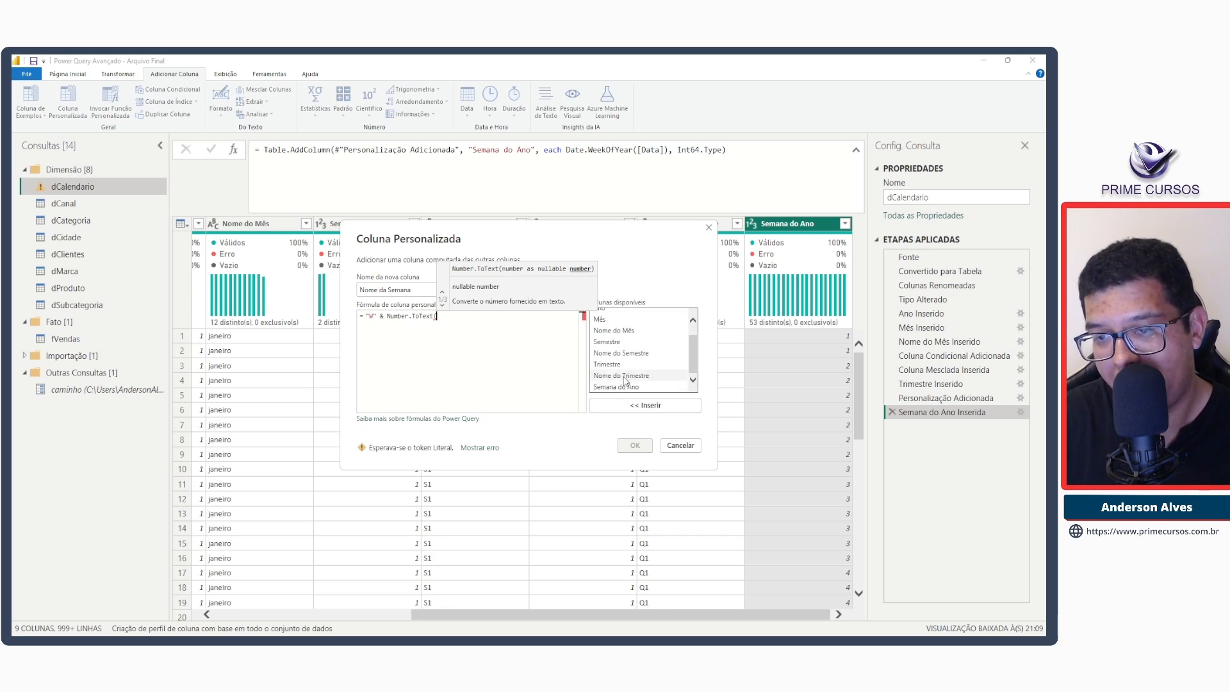
pyautogui.doubleClick(625, 387)
pyautogui.write(')')
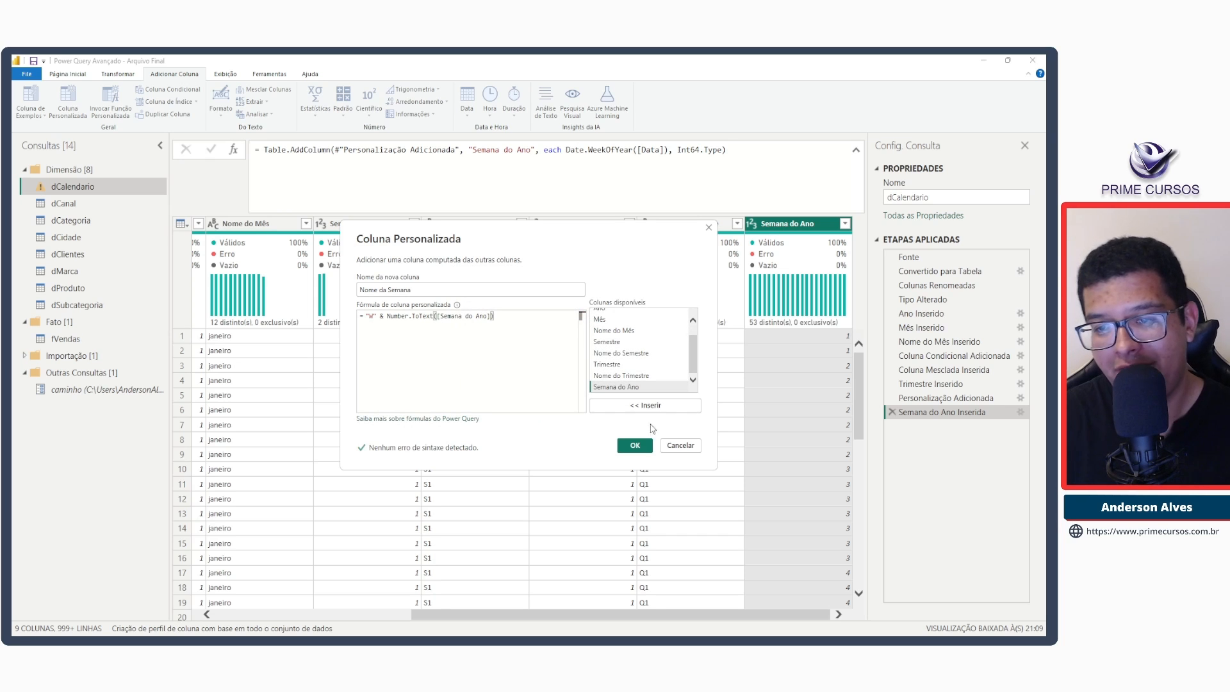
pyautogui.click(635, 445)
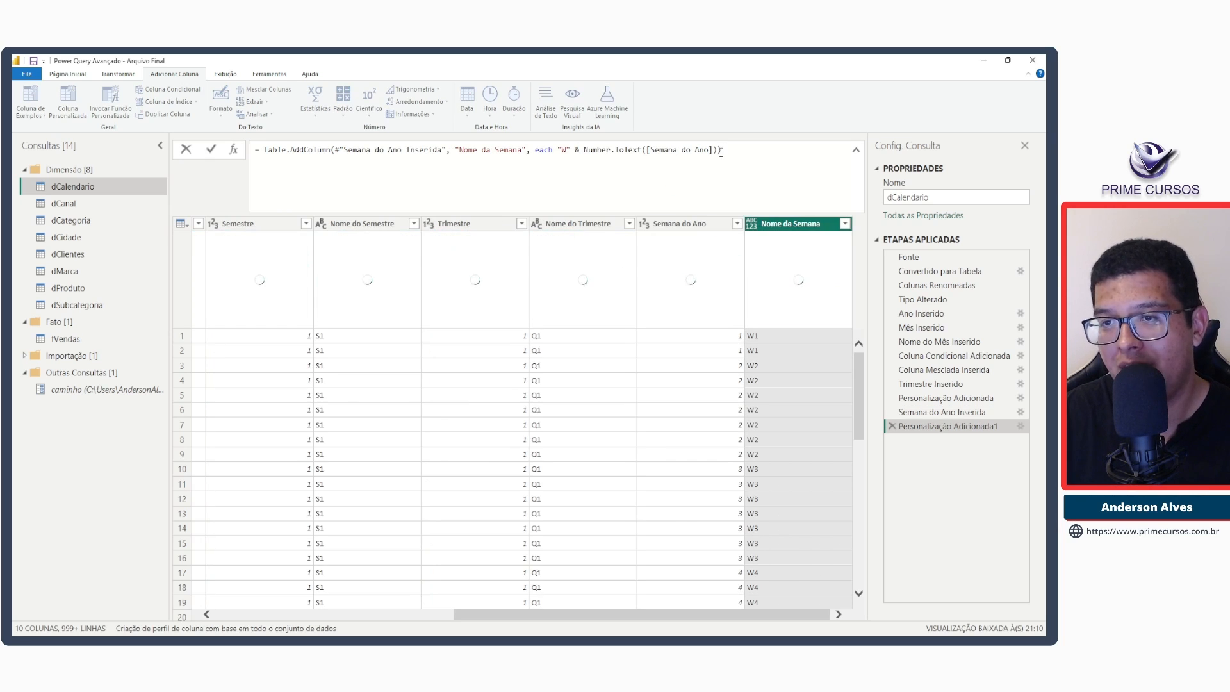
# Add type text as the final argument of the Nome da Semana column's Table.AddColumn formula and apply it.
pyautogui.click(719, 149)
pyautogui.write(', type t')
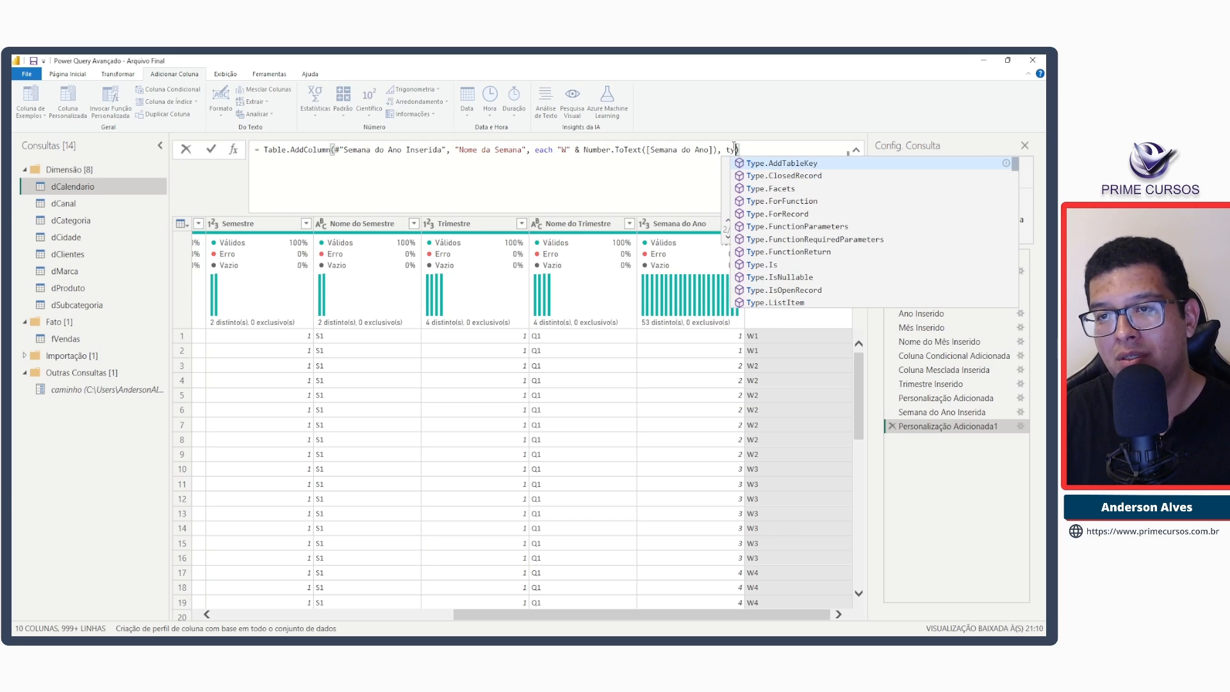
pyautogui.write('ext')
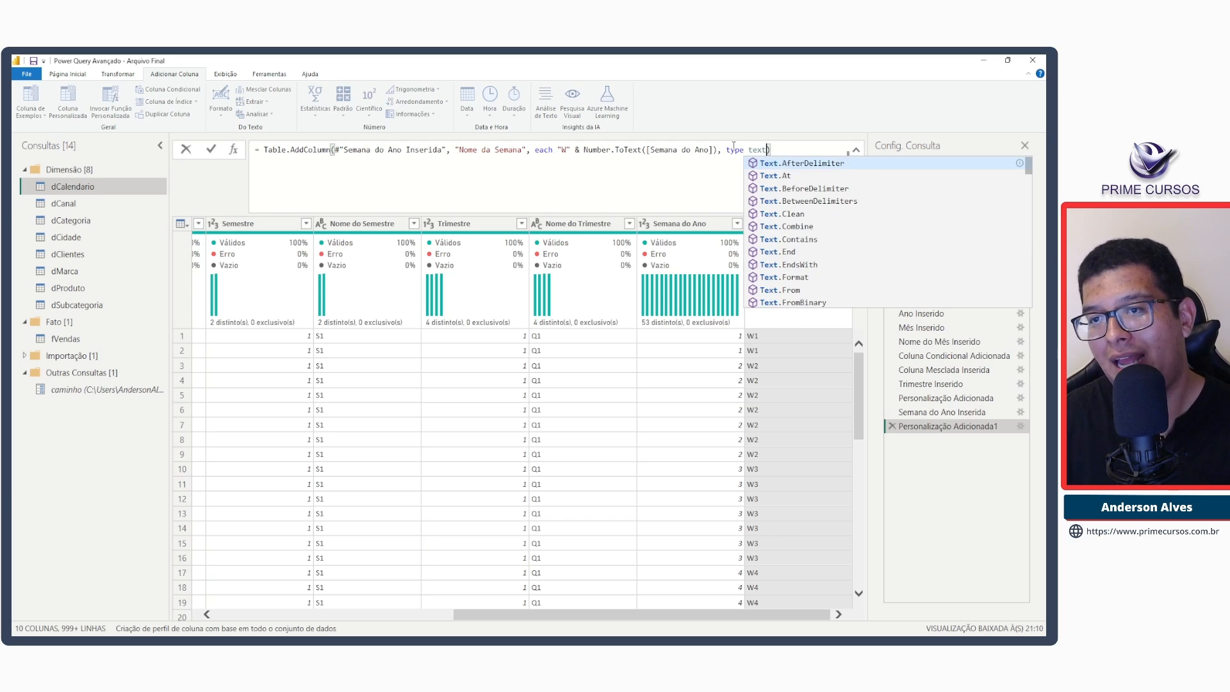
pyautogui.press('Return')
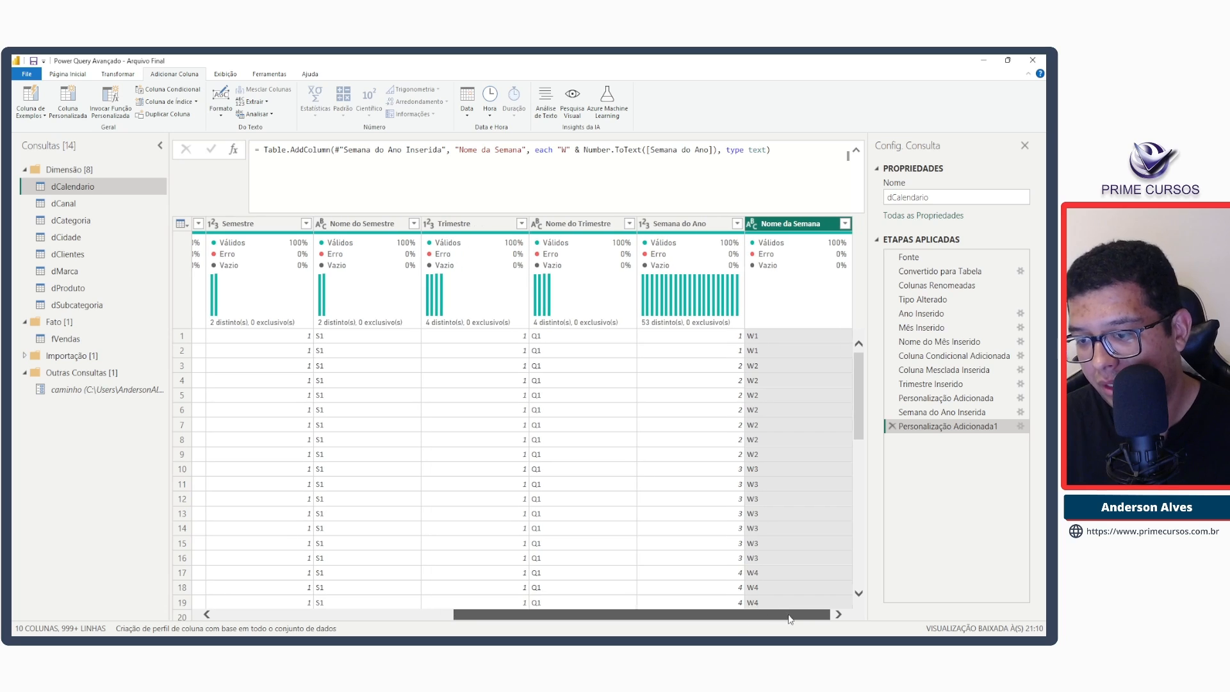
# Add a Dia column with the day number extracted from the Data column.
pyautogui.moveTo(525, 615); pyautogui.dragTo(259, 613)
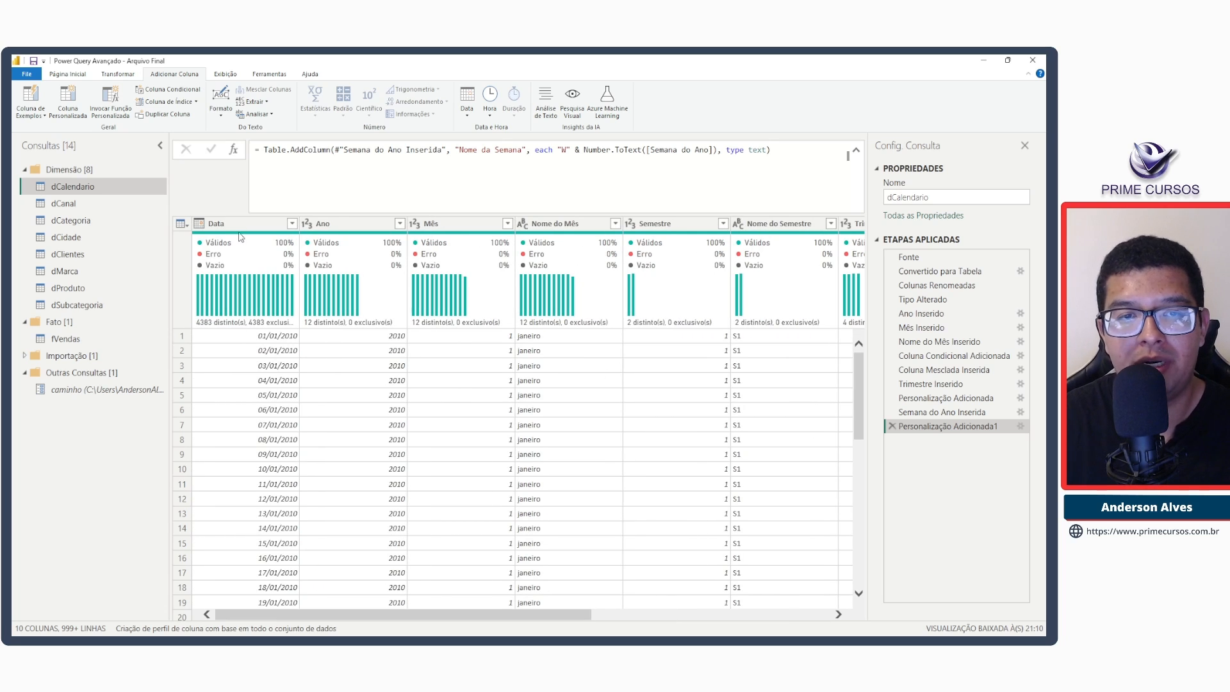
pyautogui.click(218, 224)
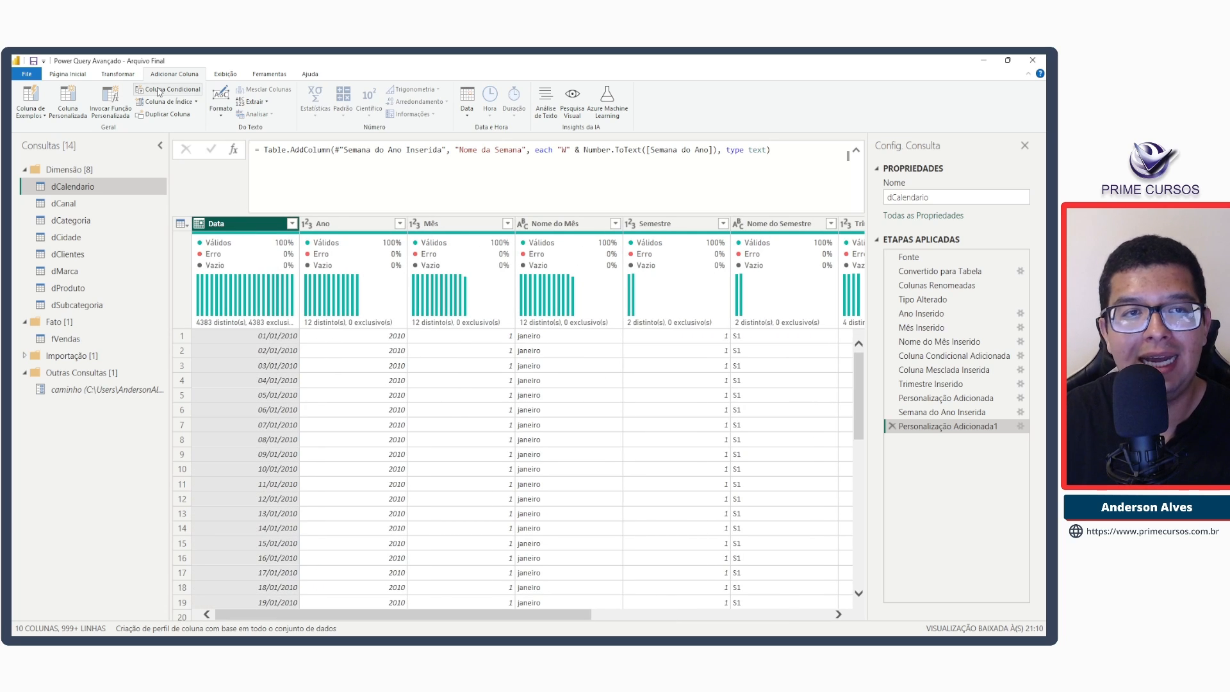
pyautogui.click(467, 102)
pyautogui.moveTo(508, 216)
pyautogui.click(572, 218)
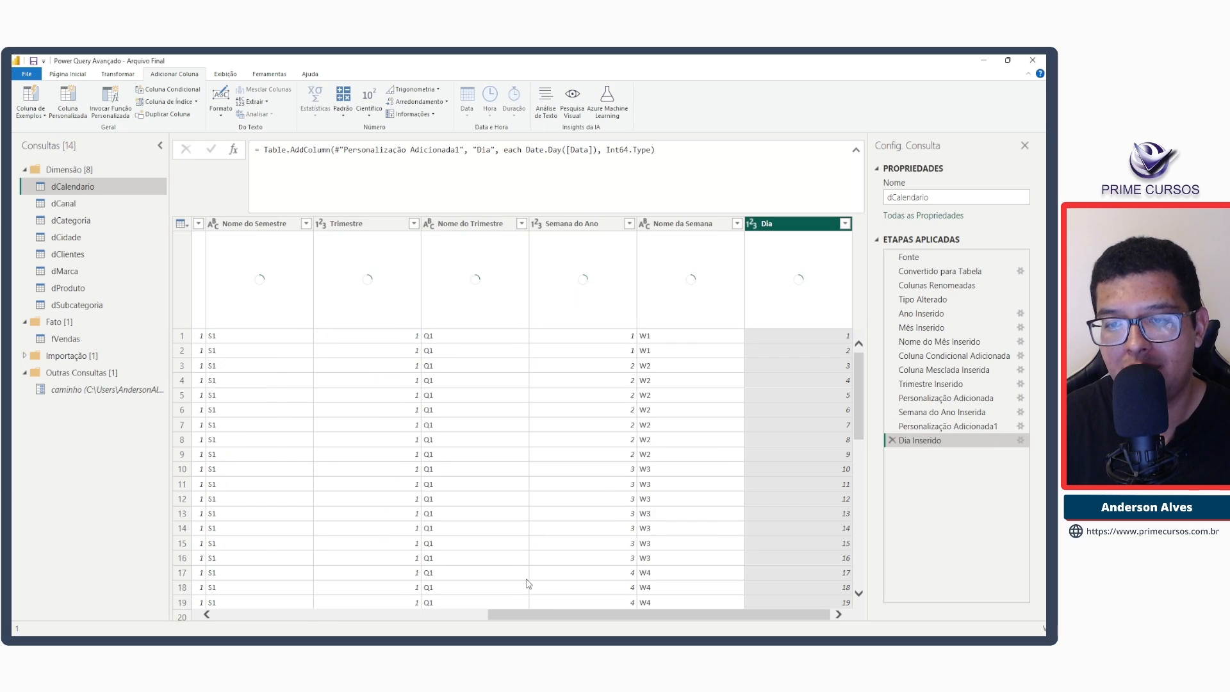
# Add a Nome do Dia column with the weekday name extracted from the Data column.
pyautogui.moveTo(558, 623); pyautogui.dragTo(285, 615)
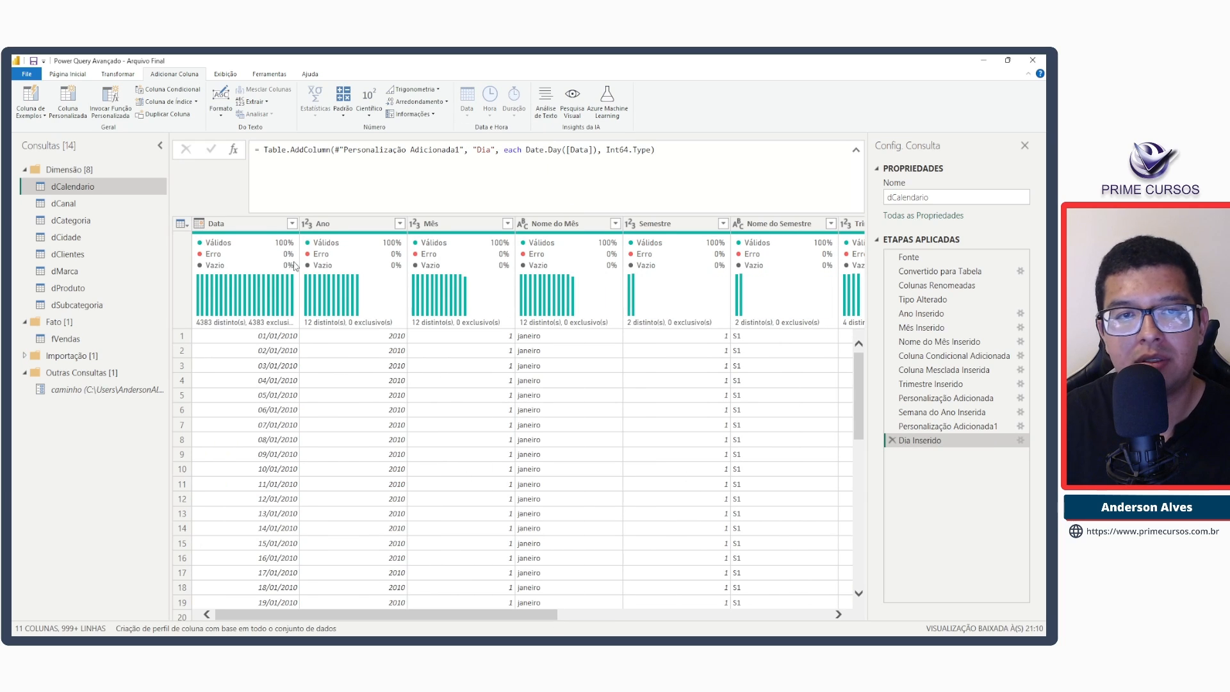
pyautogui.click(276, 223)
pyautogui.click(467, 103)
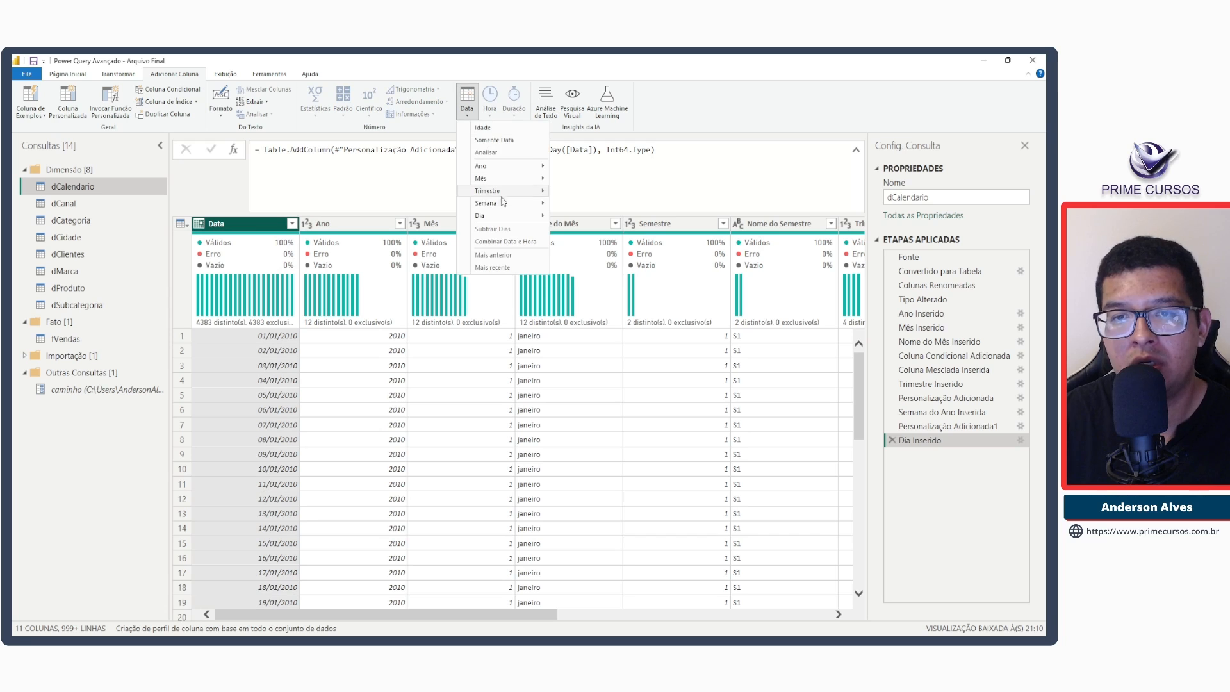
pyautogui.moveTo(506, 216)
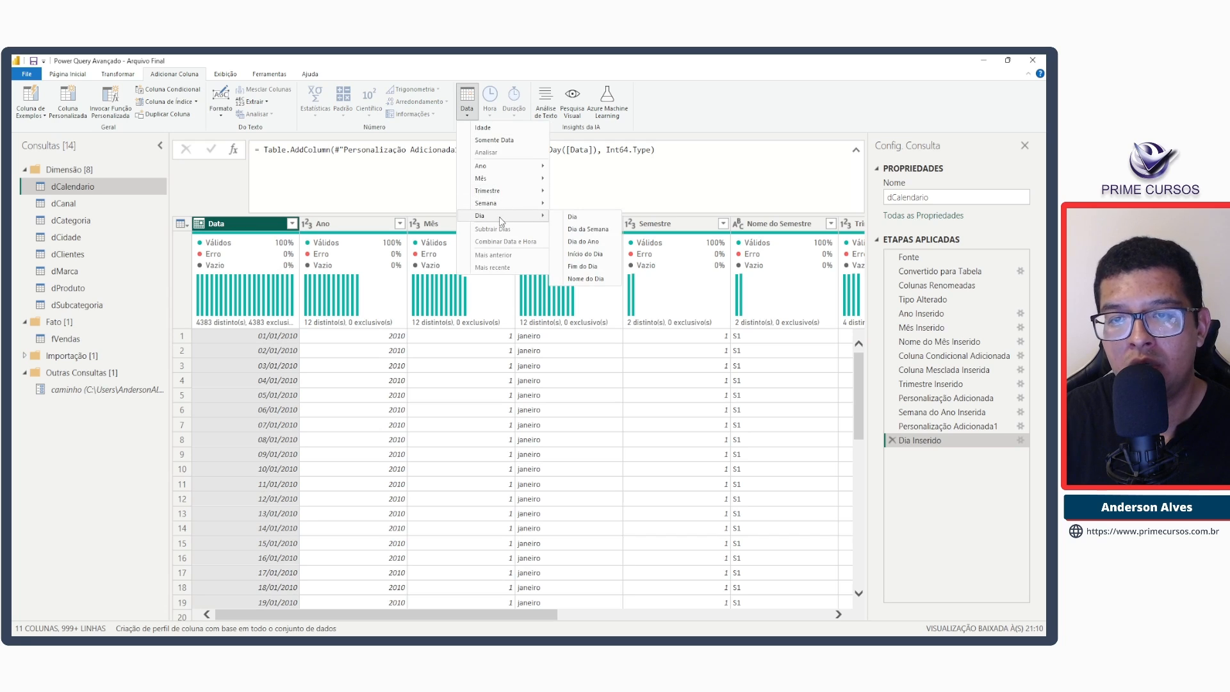
pyautogui.click(596, 280)
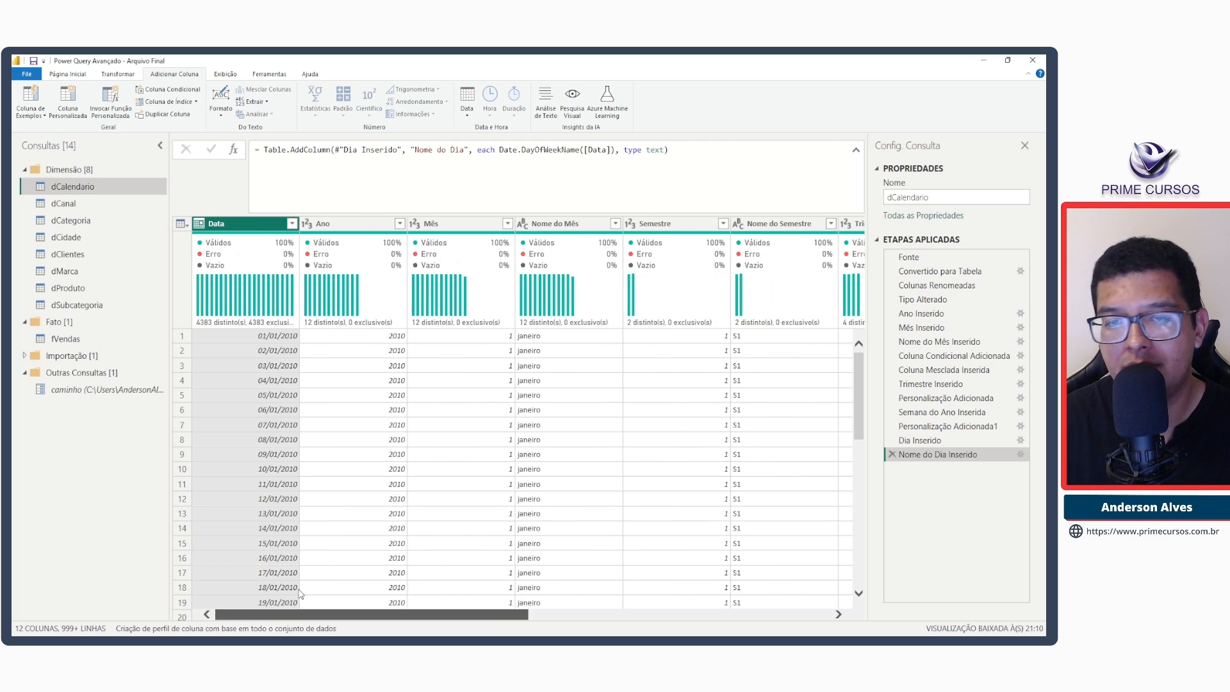
# Add a Dia da Semana column with the day-of-week number extracted from the Data column.
pyautogui.click(467, 106)
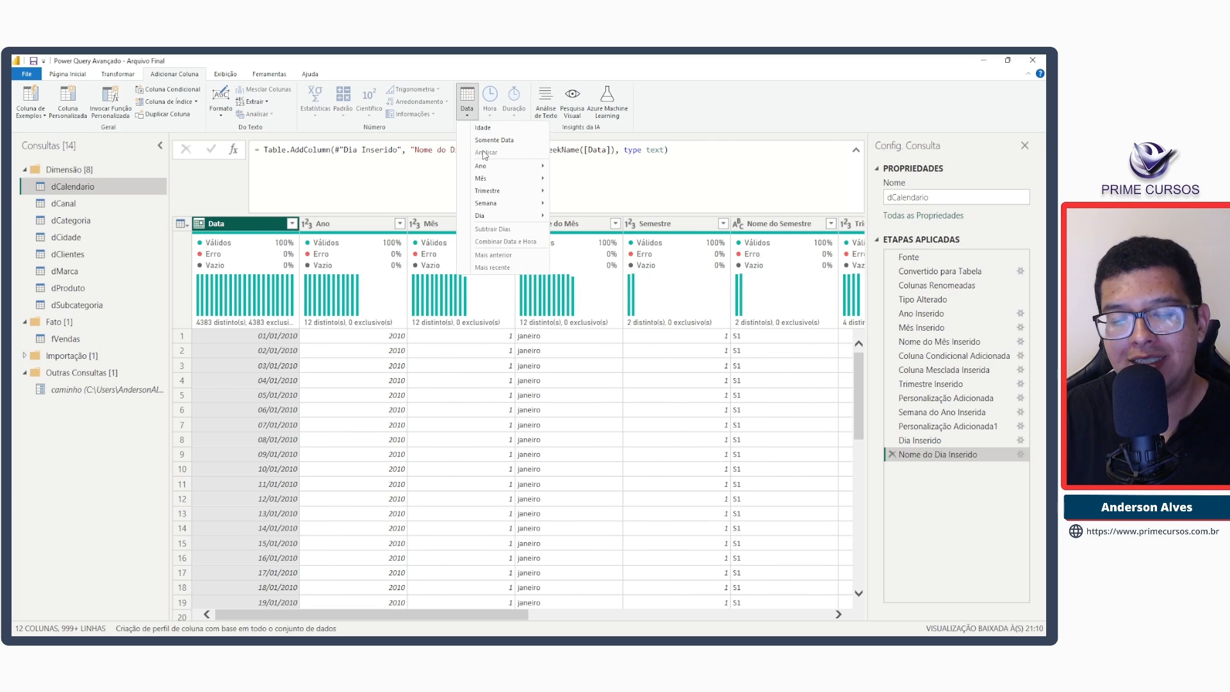
pyautogui.moveTo(500, 195)
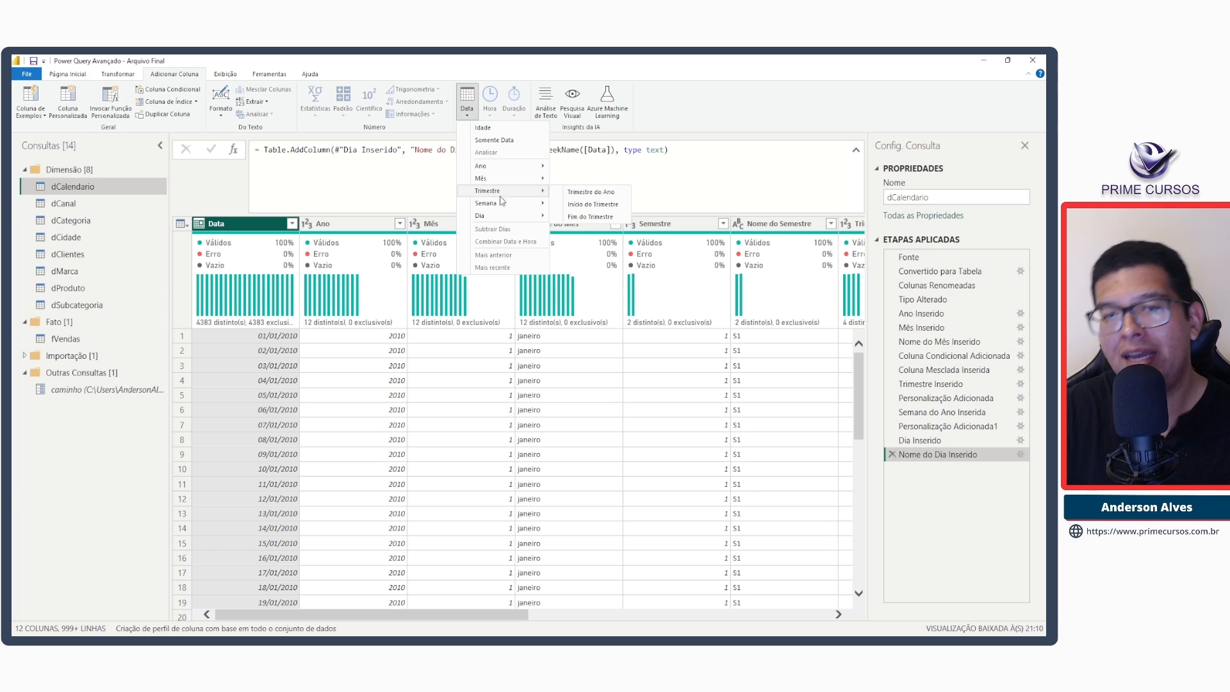
pyautogui.moveTo(499, 218)
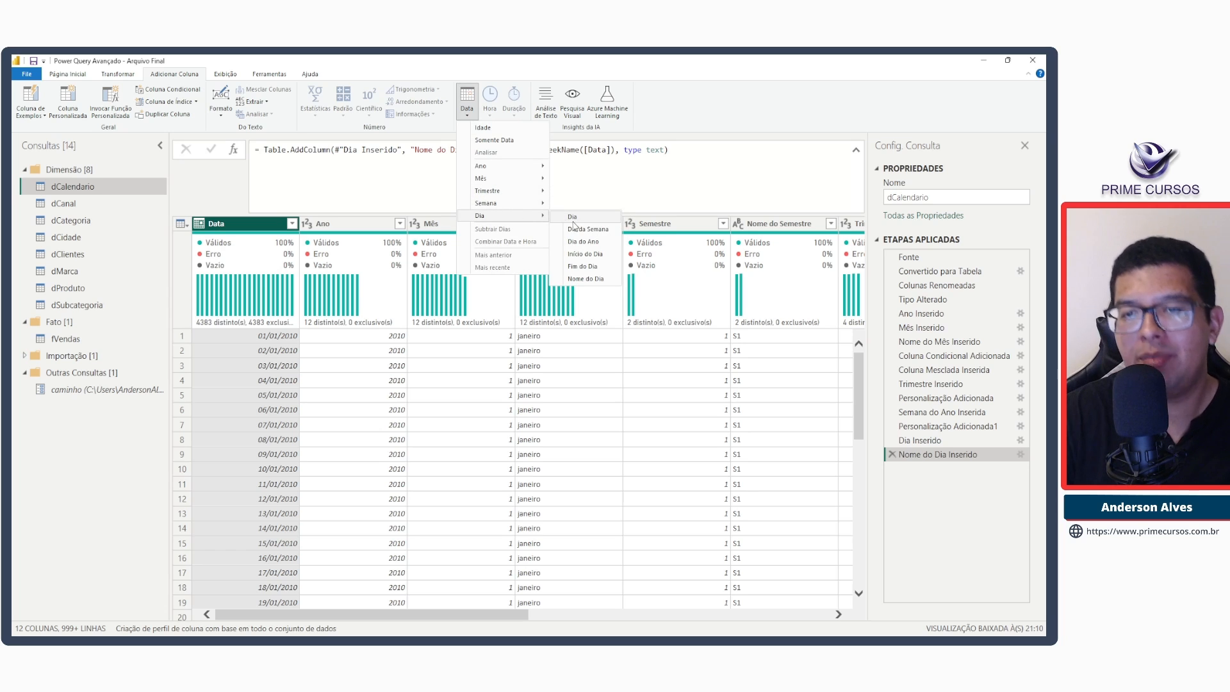
pyautogui.click(597, 229)
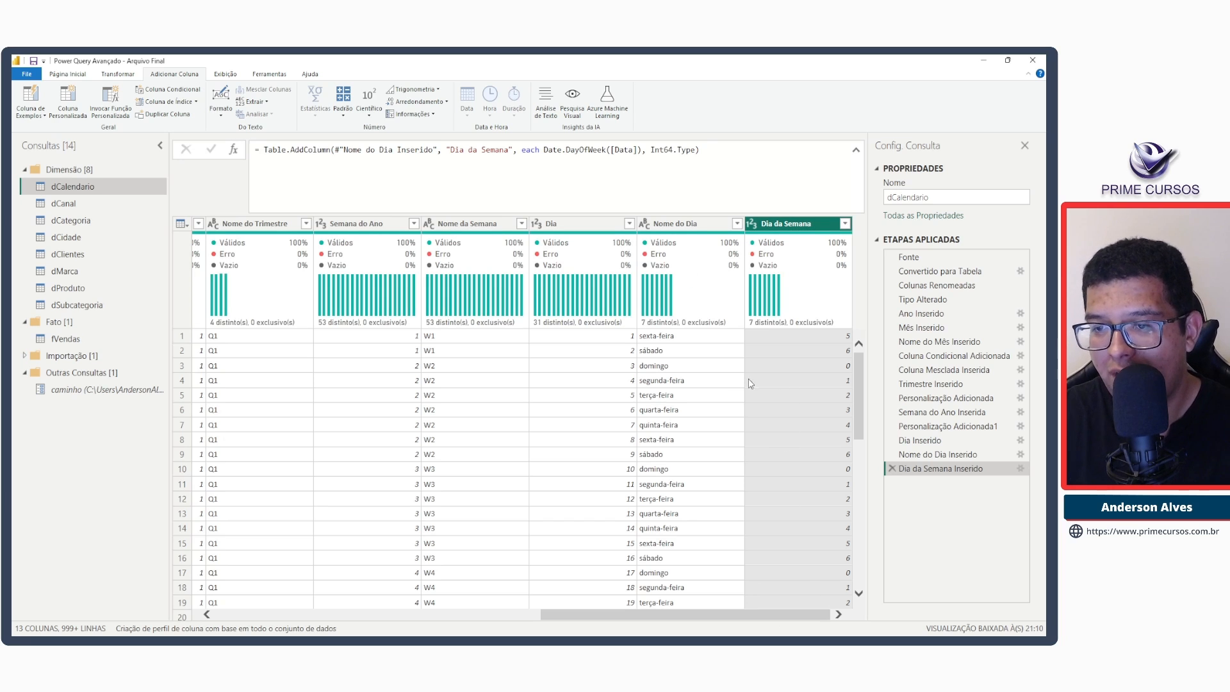
pyautogui.moveTo(635, 358); pyautogui.dragTo(853, 374)
pyautogui.moveTo(642, 374)
pyautogui.mouseDown()
pyautogui.moveTo(844, 386)
pyautogui.moveTo(833, 407)
pyautogui.moveTo(854, 404)
pyautogui.mouseUp()
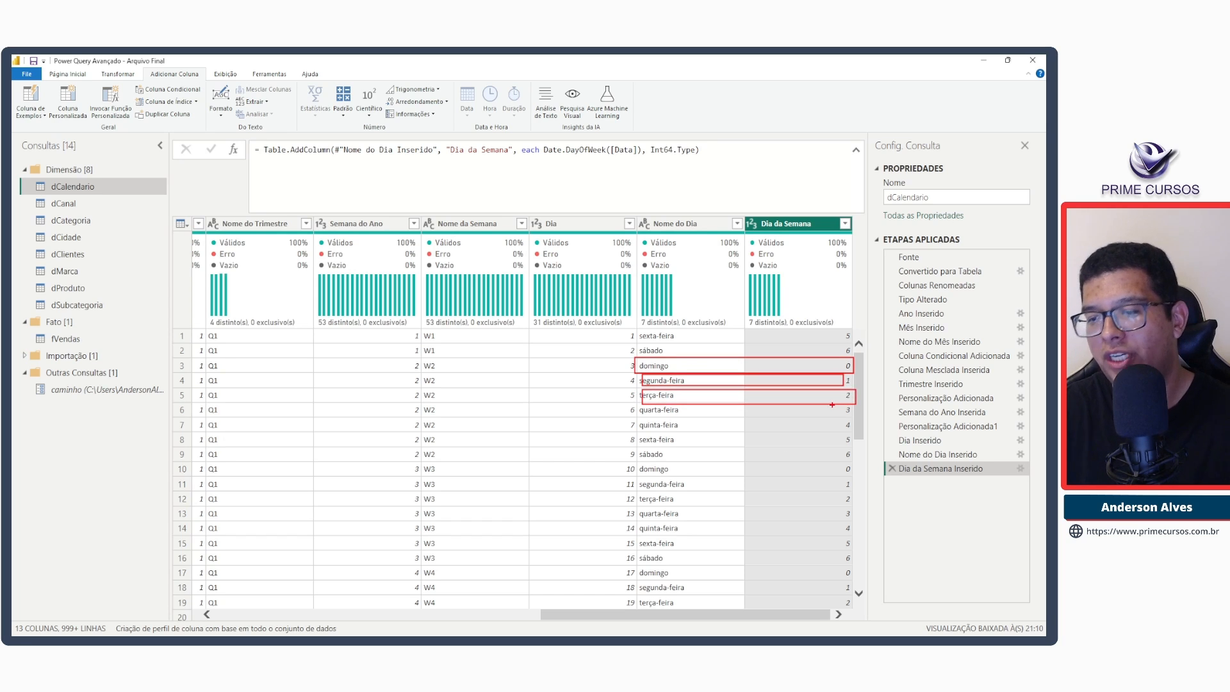
pyautogui.press('Escape')
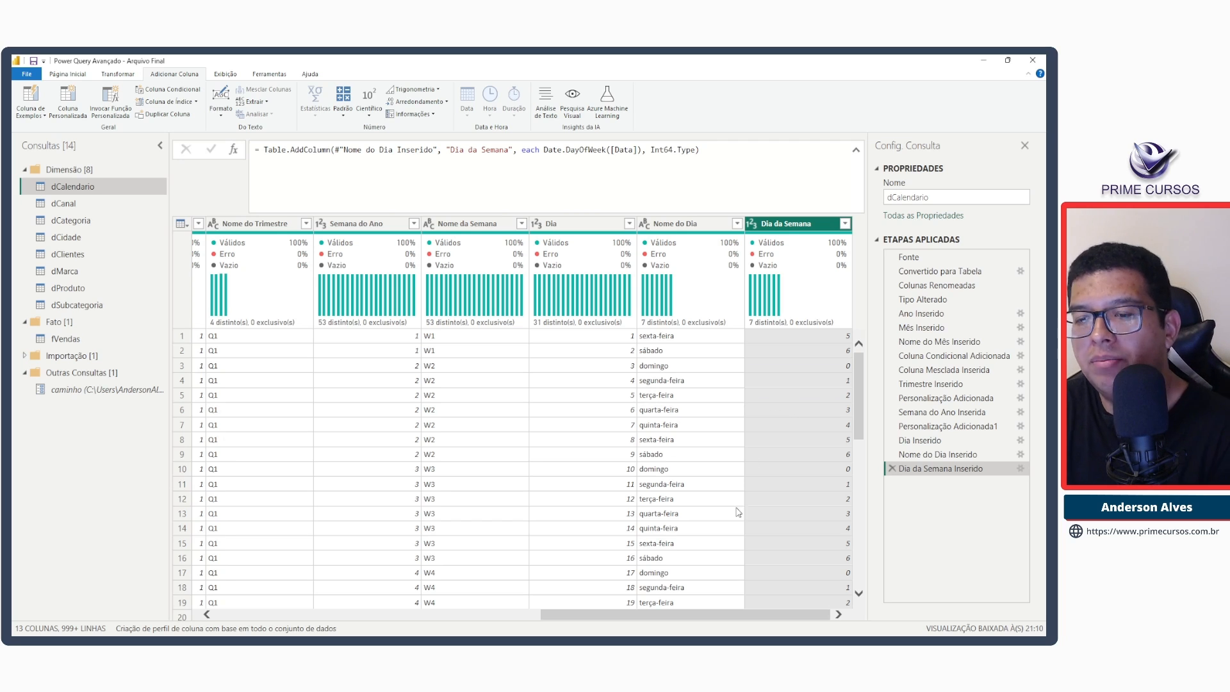
pyautogui.moveTo(720, 617); pyautogui.dragTo(402, 601)
pyautogui.click(507, 228)
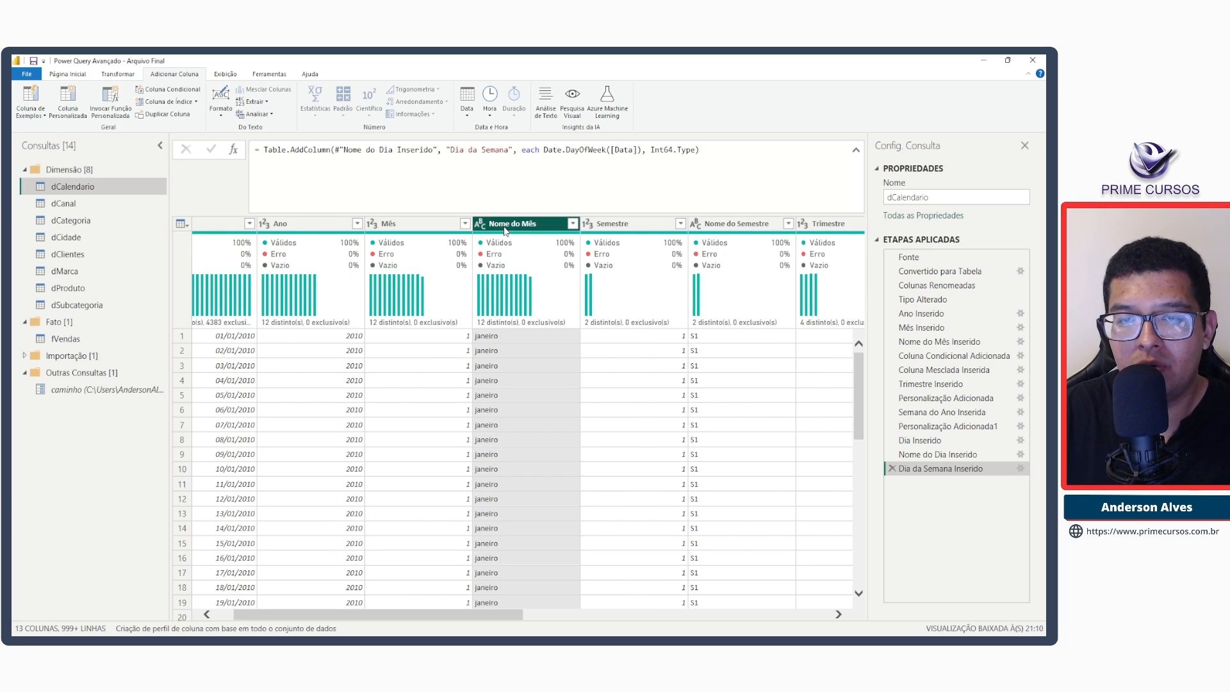
pyautogui.moveTo(487, 620); pyautogui.dragTo(794, 619)
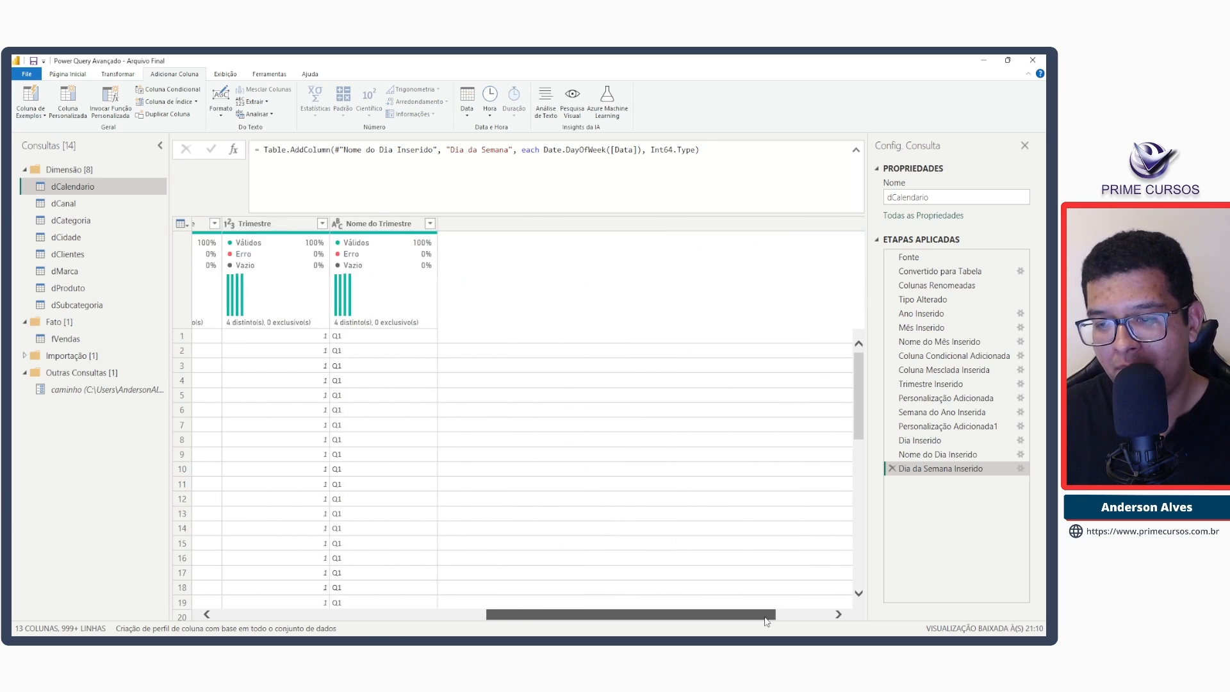
# Capitalize each word in the Nome do Mês and Nome do Dia columns with a single text format transformation.
pyautogui.click(683, 223)
pyautogui.click(684, 222)
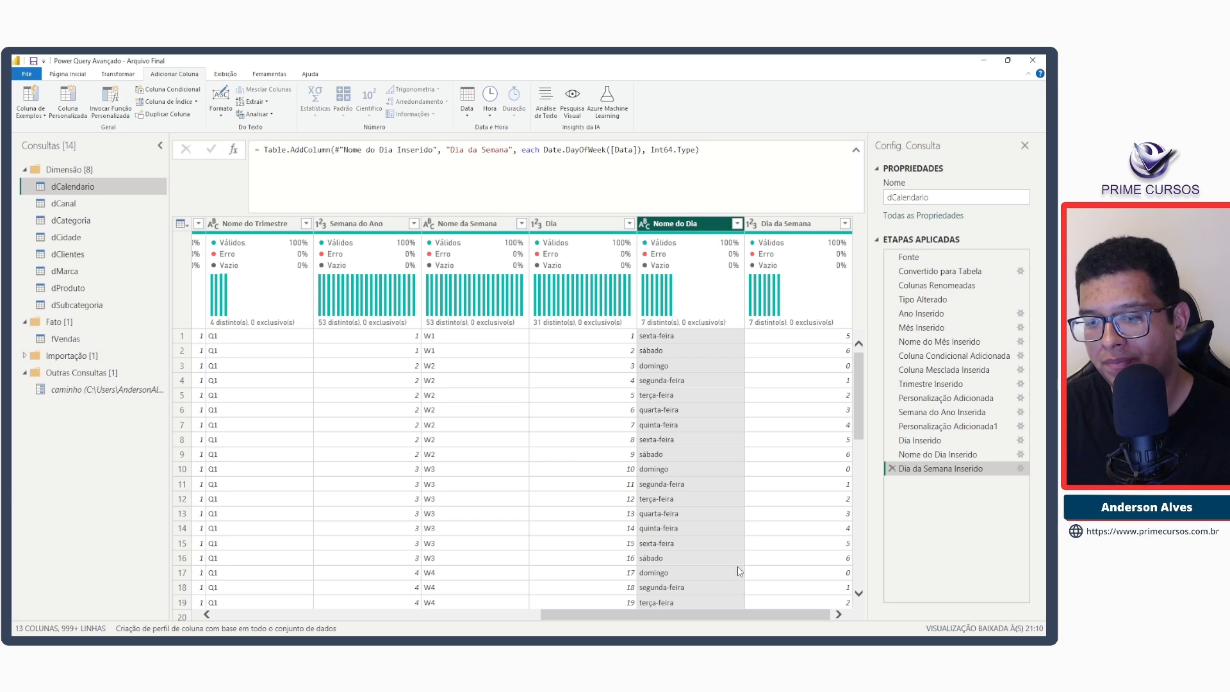
pyautogui.moveTo(710, 614); pyautogui.dragTo(351, 601)
pyautogui.click(572, 224)
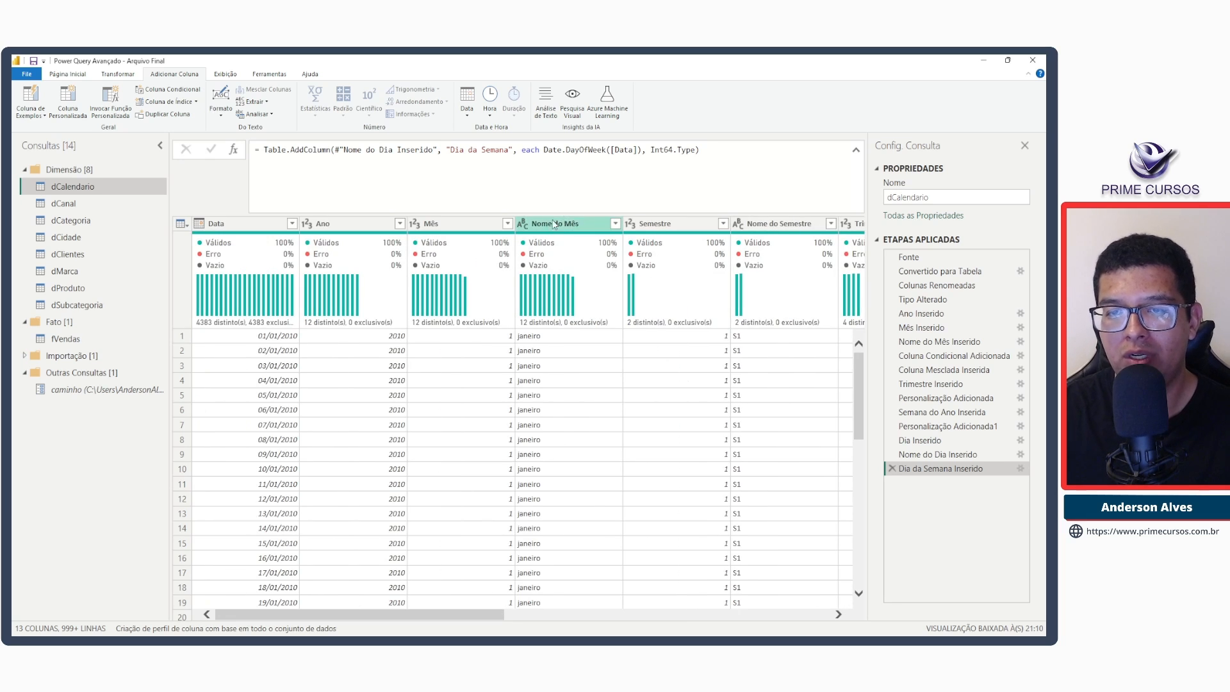
pyautogui.moveTo(471, 615); pyautogui.dragTo(794, 616)
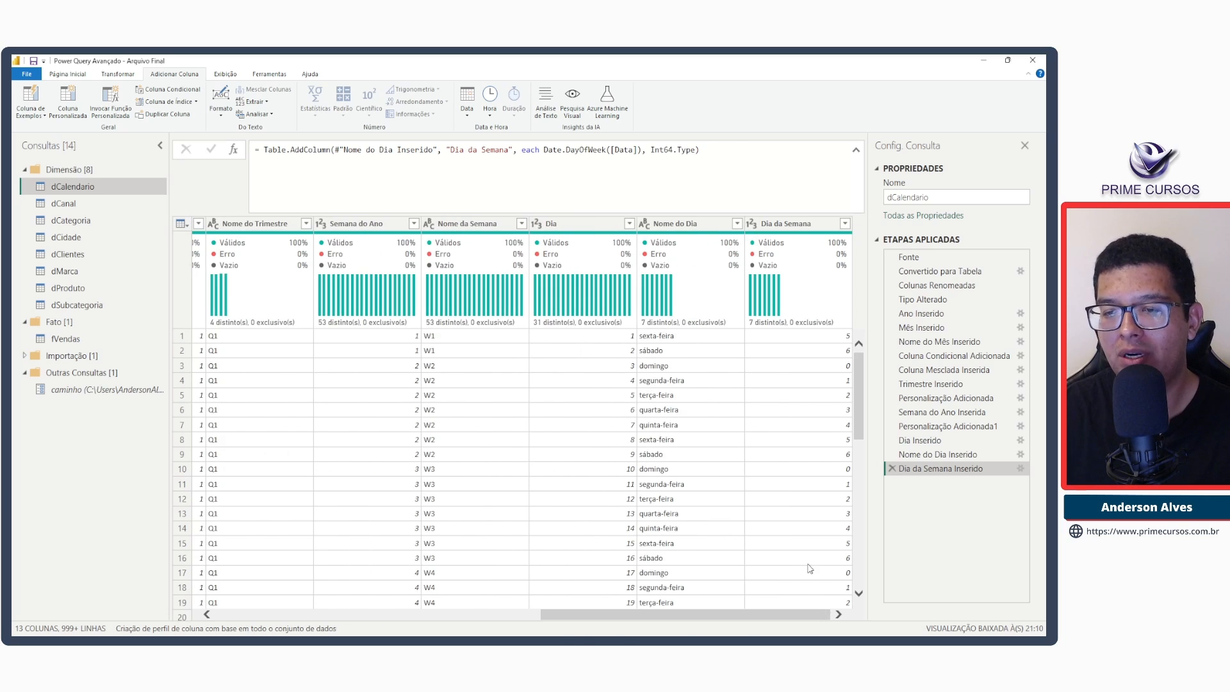
pyautogui.click(675, 225)
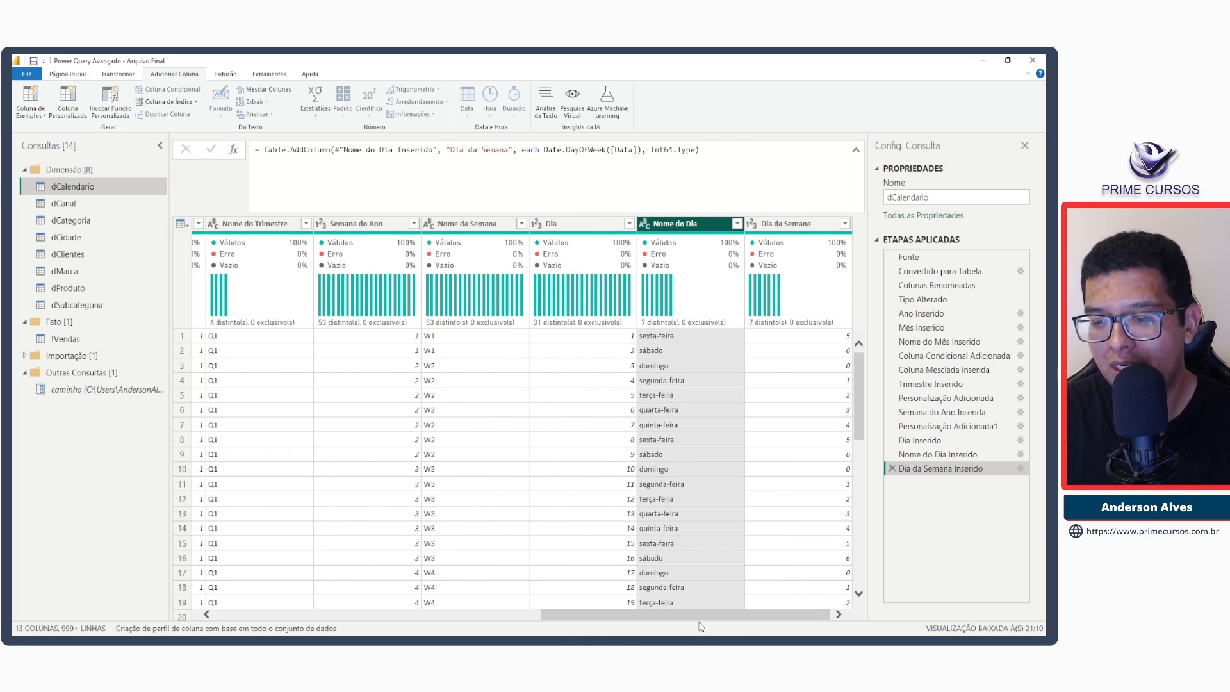
pyautogui.moveTo(701, 616); pyautogui.dragTo(476, 615)
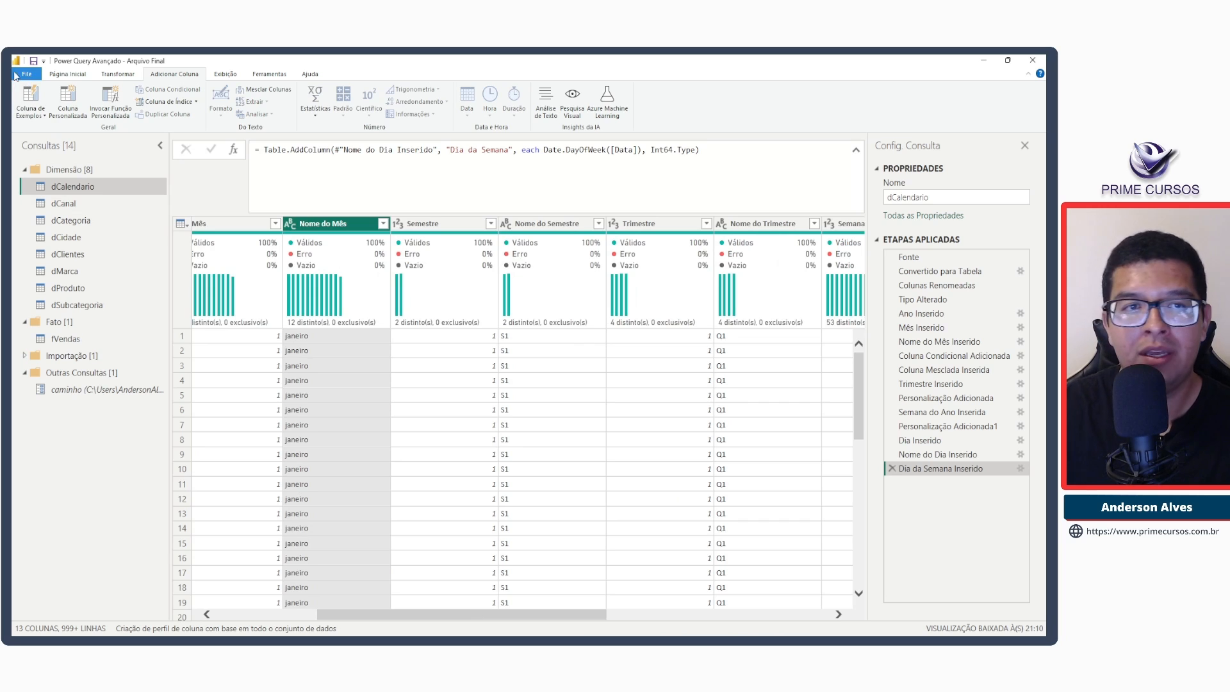
pyautogui.click(119, 75)
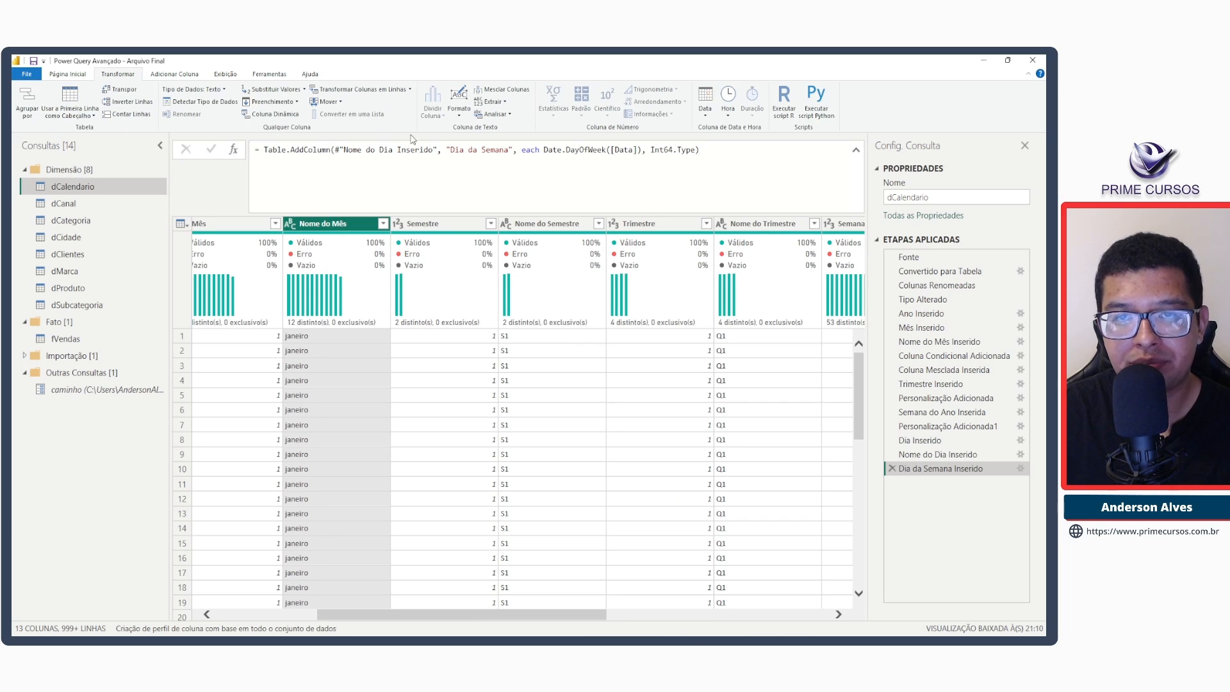
pyautogui.click(458, 115)
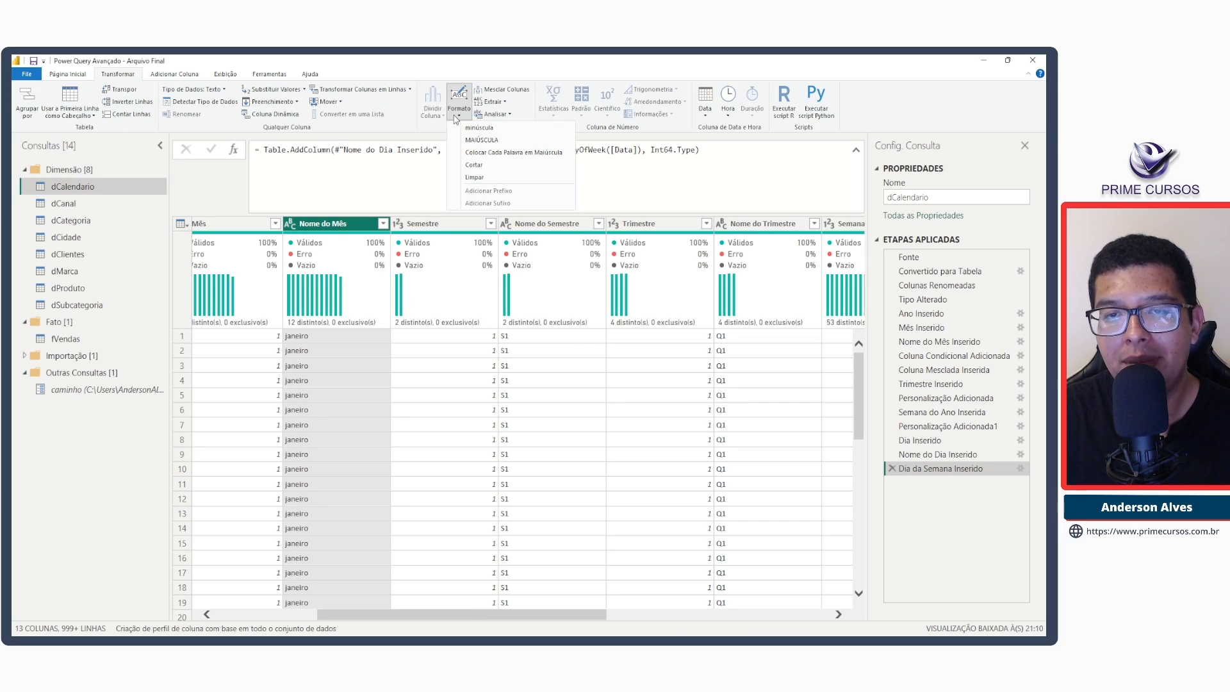
pyautogui.click(495, 153)
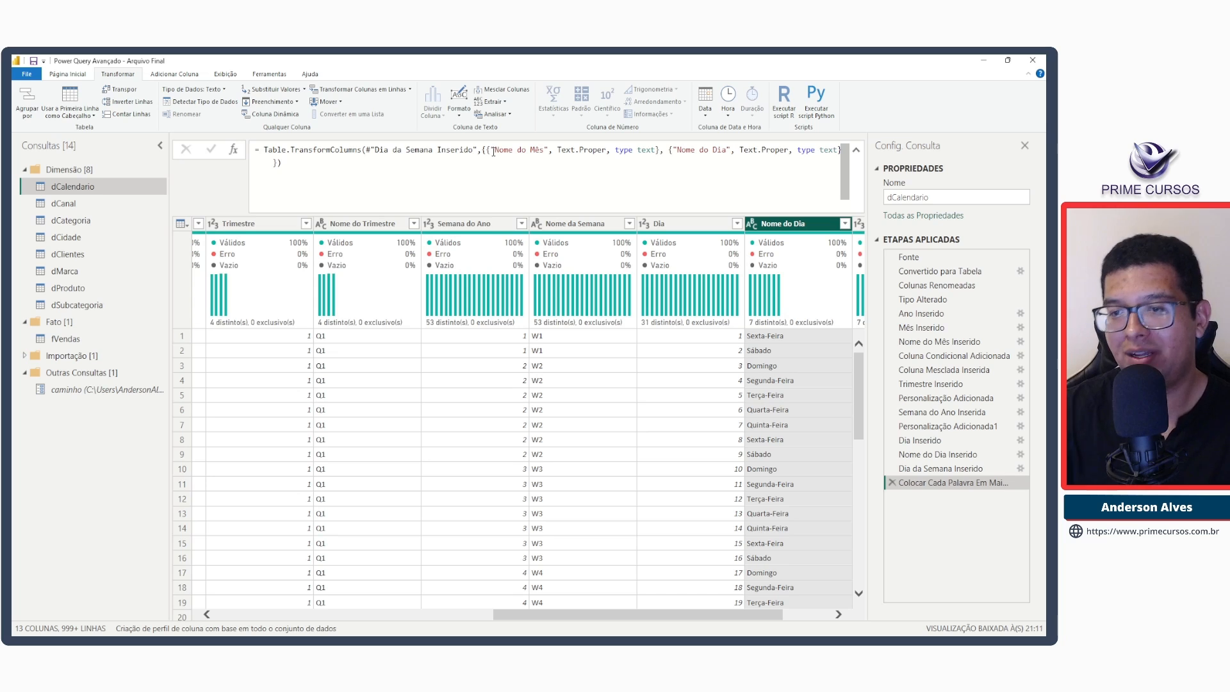
# Shorten the Nome do Mês and Nome do Dia columns to their first 3 characters and check the abbreviated values.
pyautogui.click(506, 103)
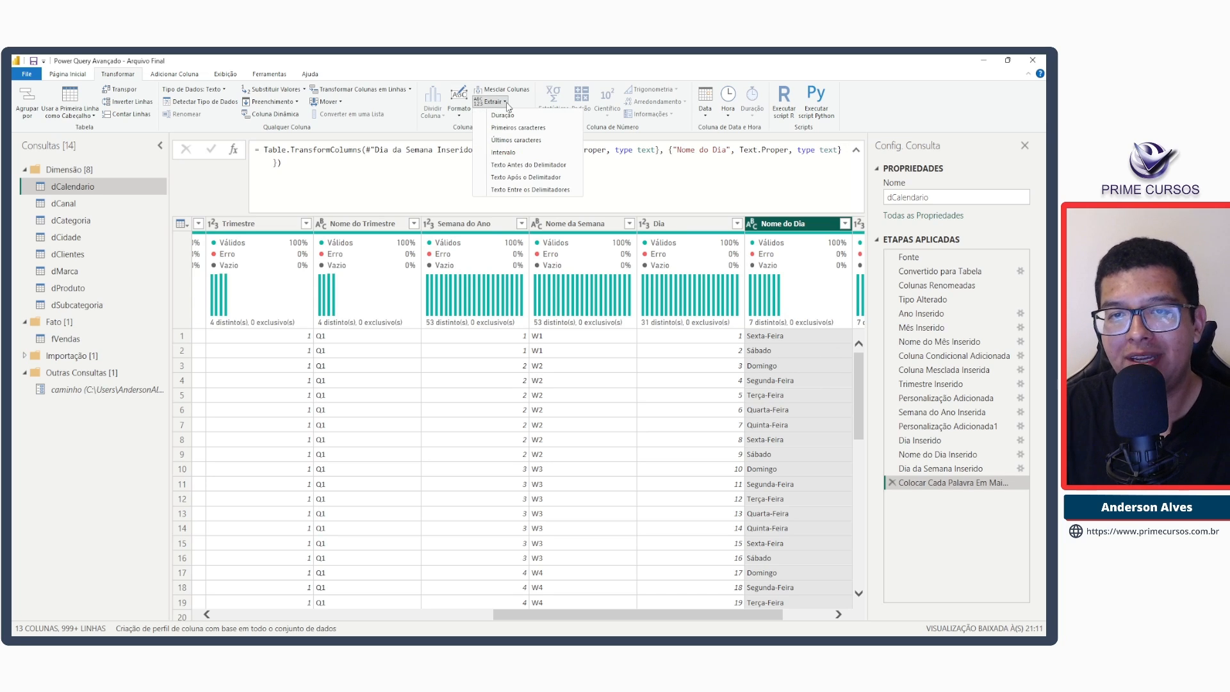
pyautogui.click(532, 128)
pyautogui.write('3')
pyautogui.click(635, 384)
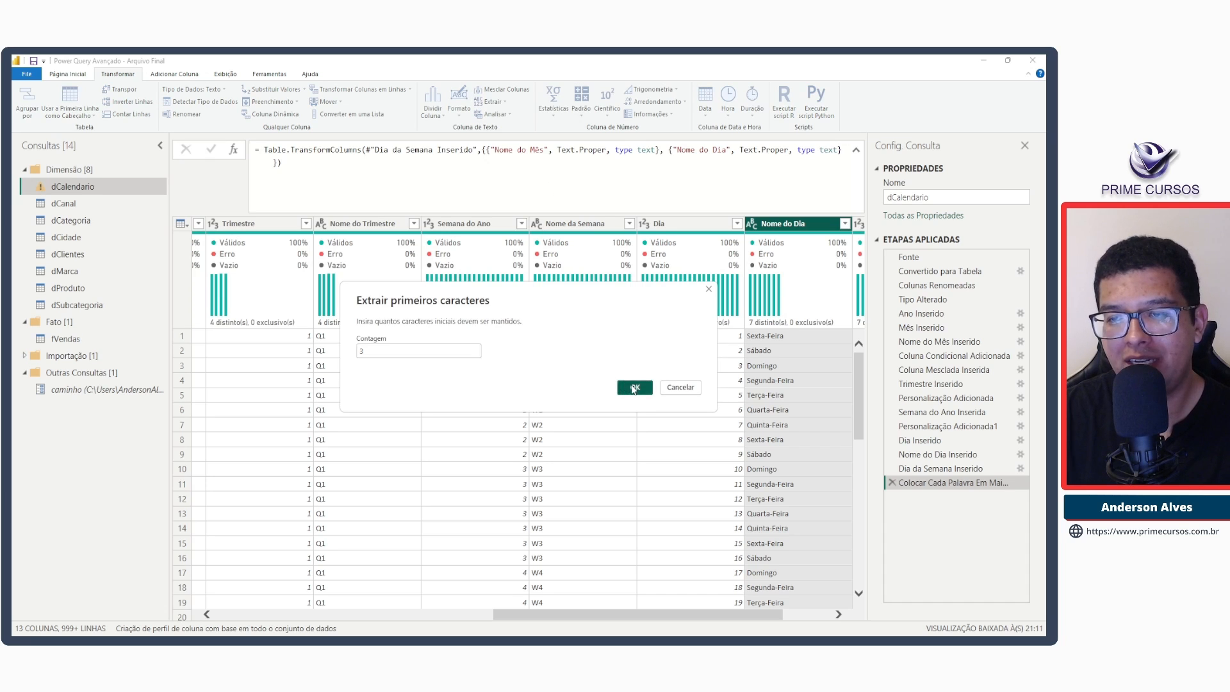
pyautogui.moveTo(740, 614); pyautogui.dragTo(807, 613)
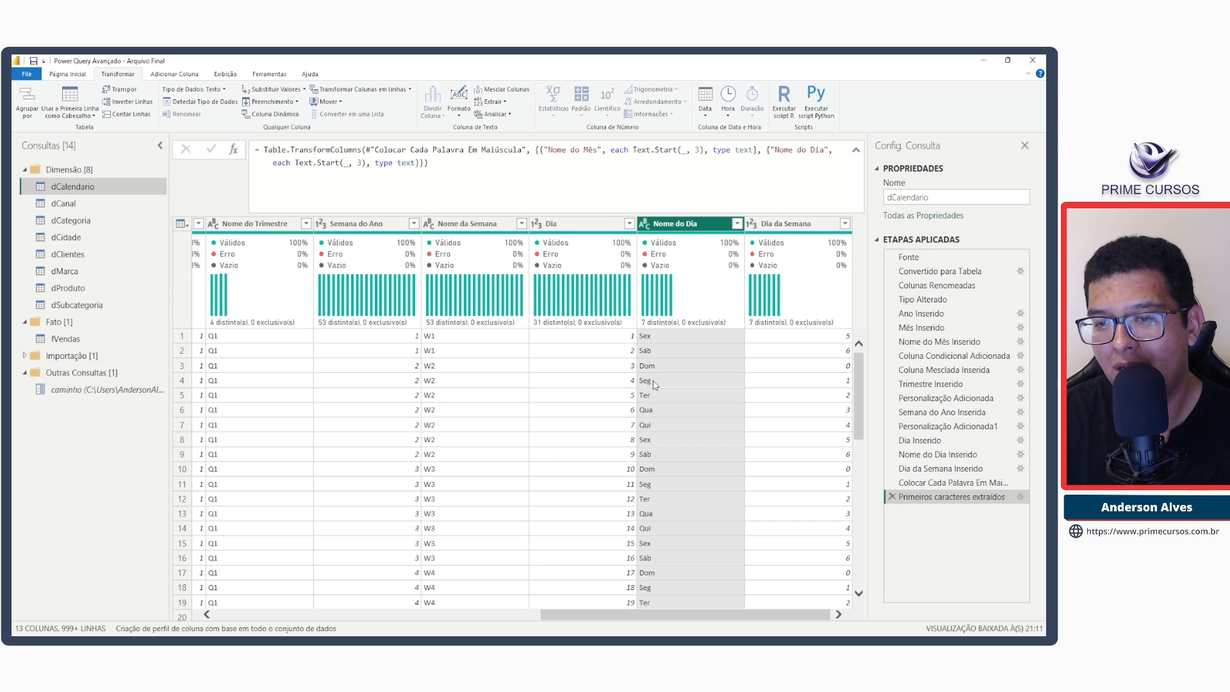
pyautogui.moveTo(693, 615); pyautogui.dragTo(366, 615)
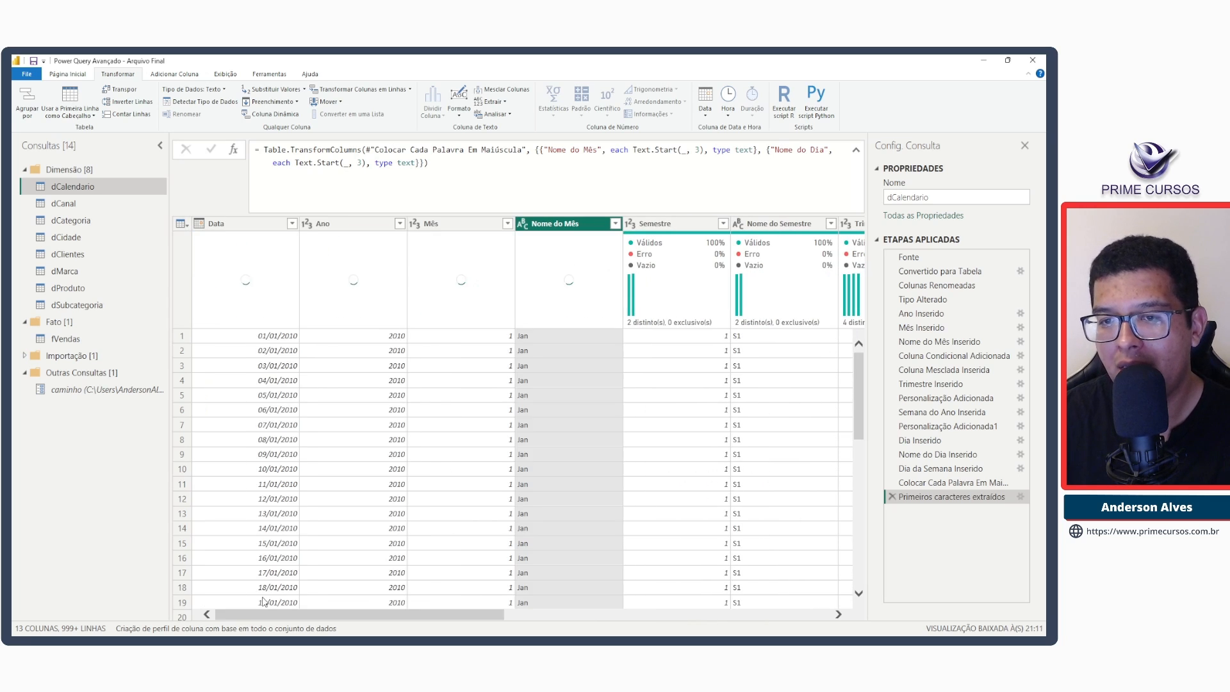
pyautogui.moveTo(365, 317)
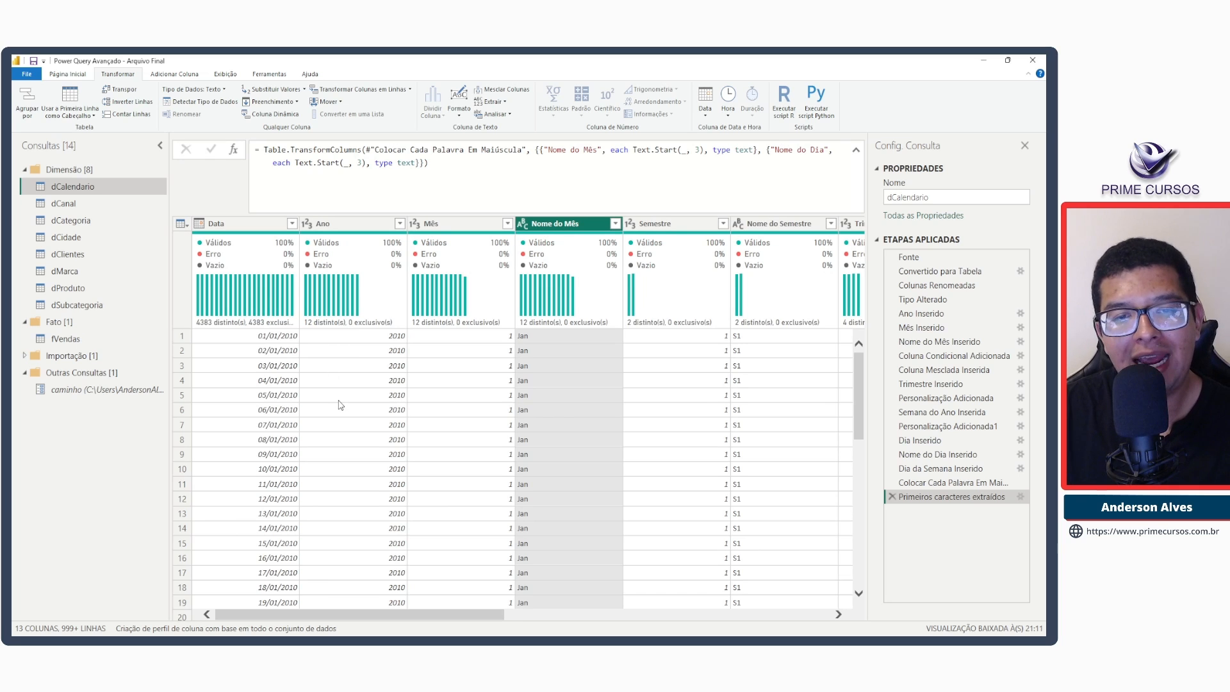
pyautogui.scroll(-10, 336, 404)
pyautogui.scroll(-20, 306, 394)
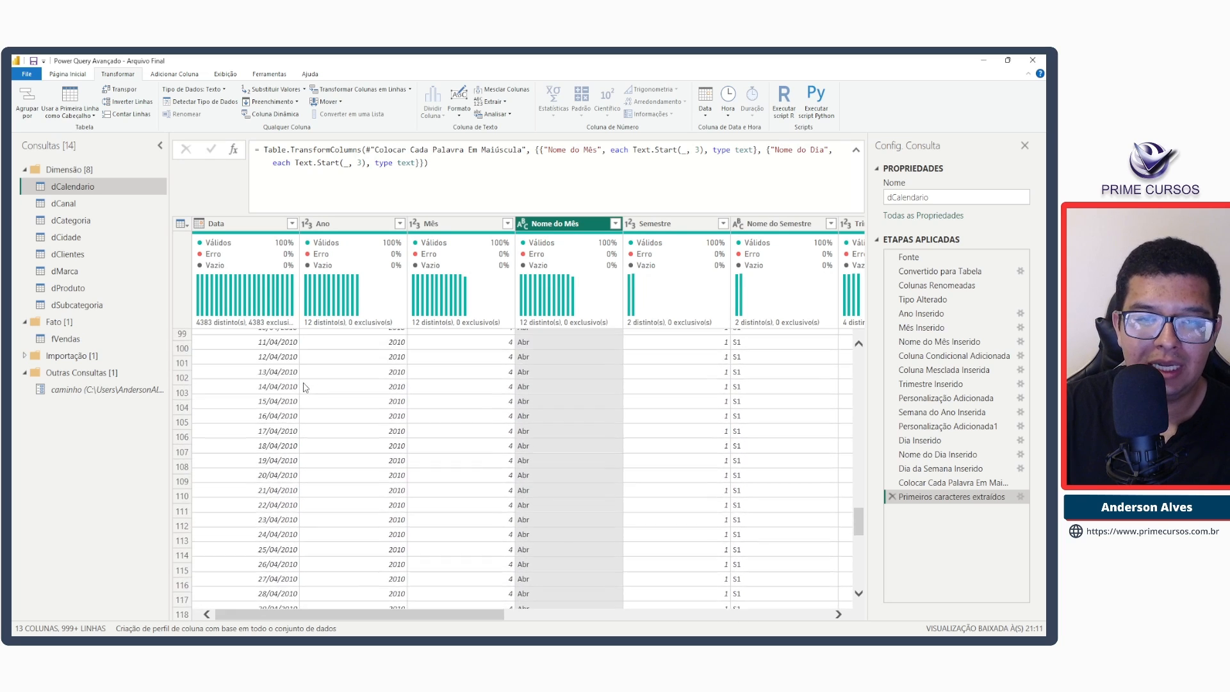
pyautogui.scroll(-4, 306, 387)
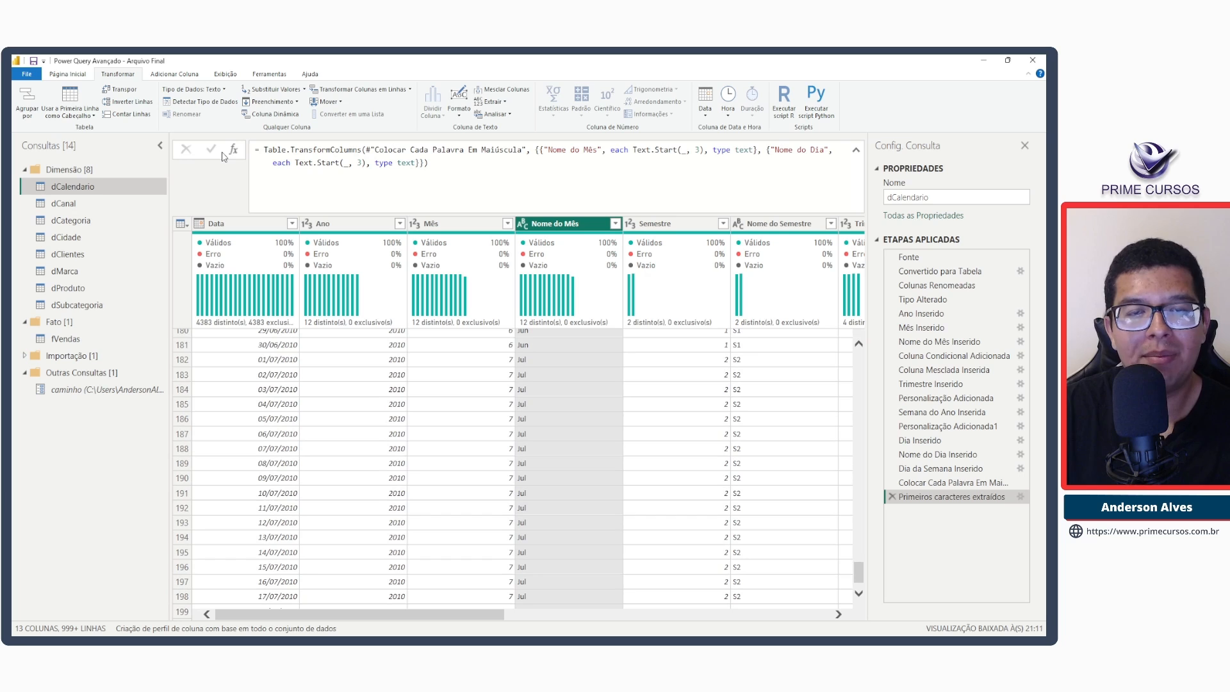
# Examine the start date and day count in the Fonte line of dCalendario's code in the Advanced Editor, and close it.
pyautogui.click(75, 73)
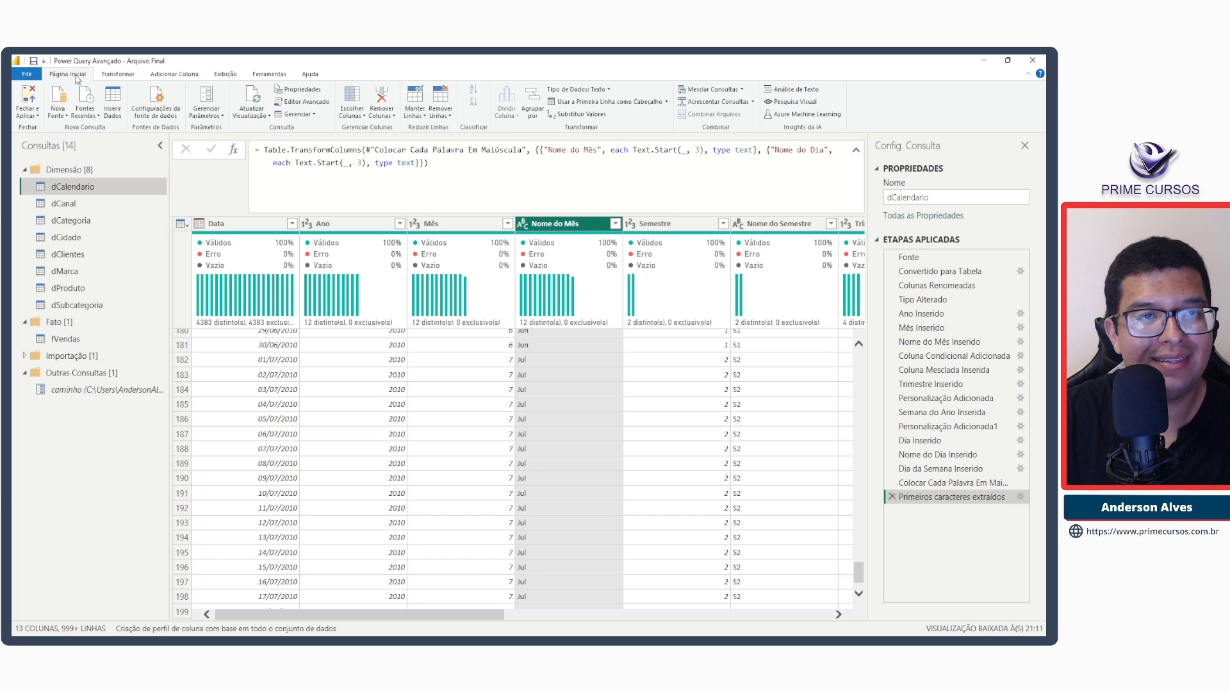
pyautogui.click(324, 106)
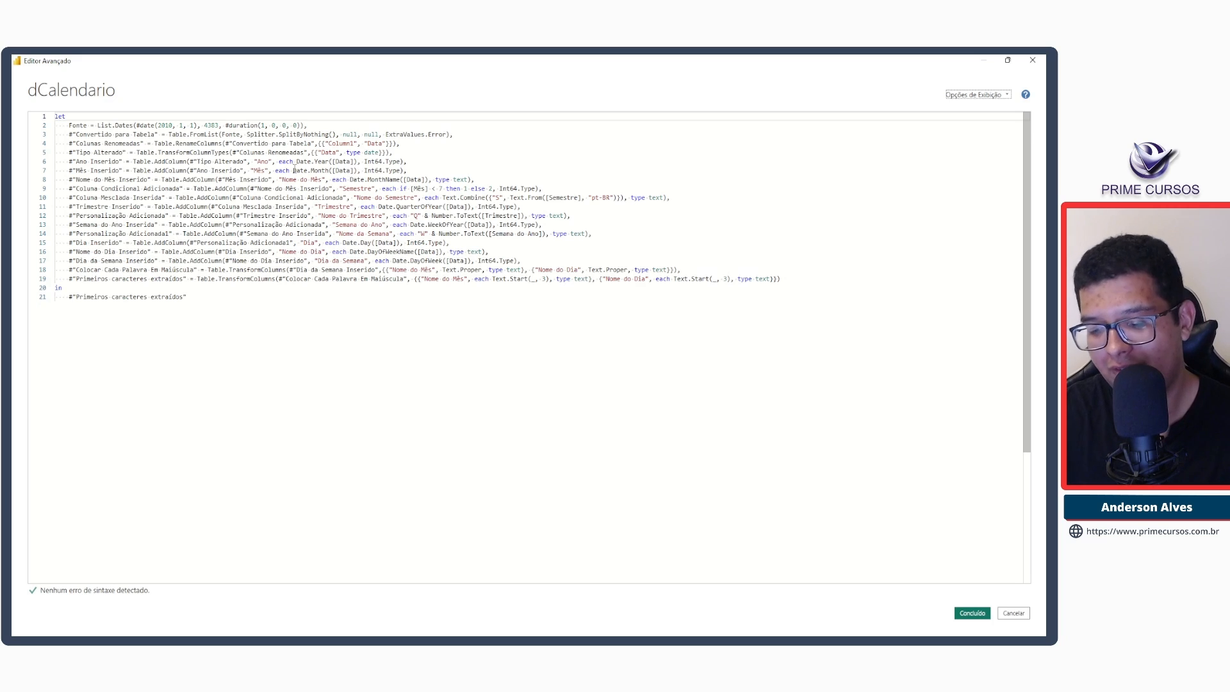
pyautogui.hotkey('ctrl', 'shift', '+')
pyautogui.hotkey('ctrl', 'shift', '+')
pyautogui.hotkey('ctrl', 'shift', '+')
pyautogui.hotkey('ctrl', 'shift', '+')
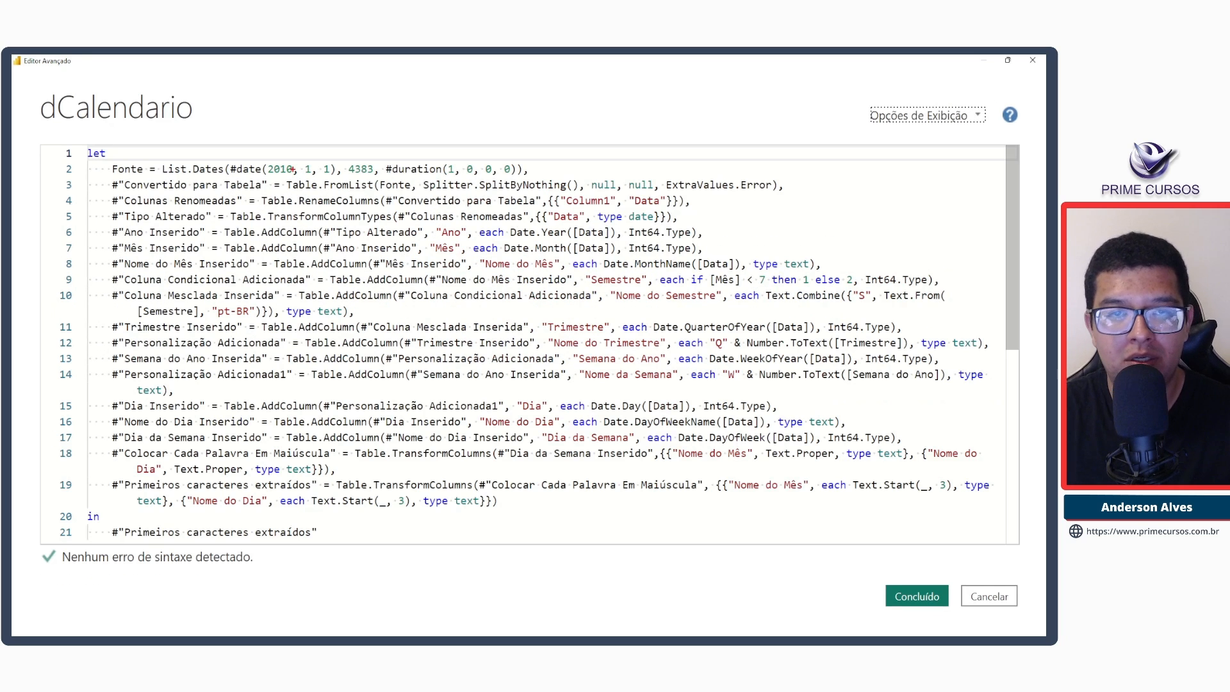
pyautogui.moveTo(222, 163); pyautogui.dragTo(338, 176)
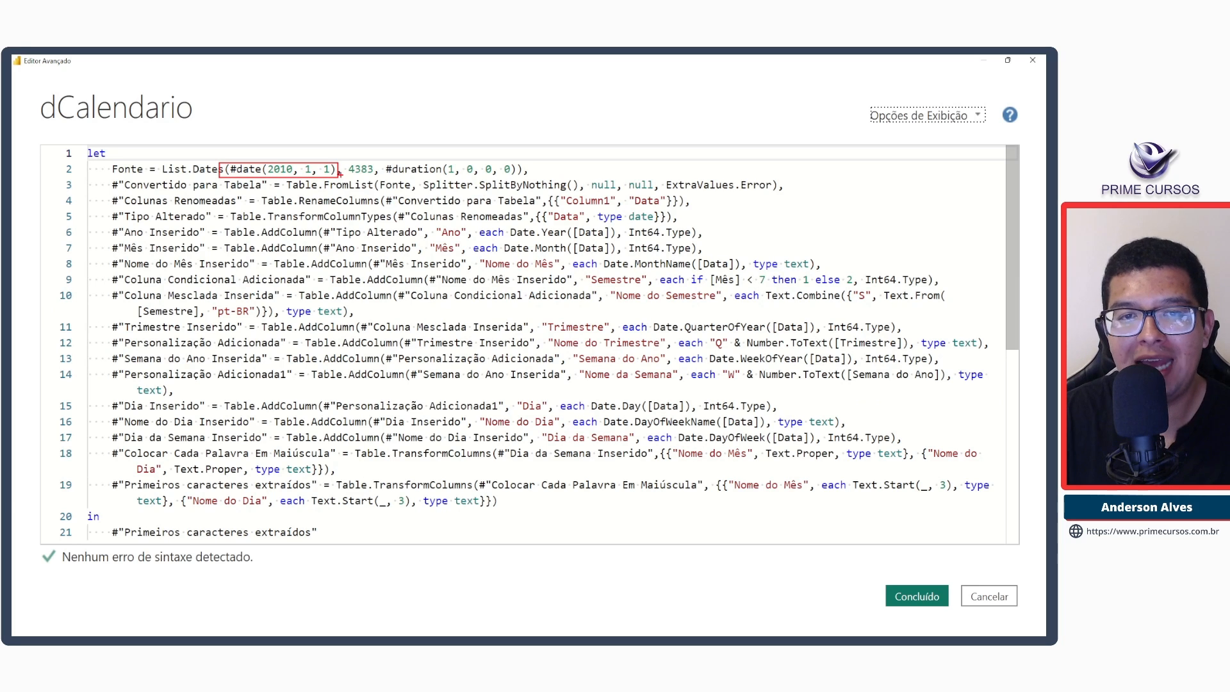
pyautogui.moveTo(346, 164); pyautogui.dragTo(376, 176)
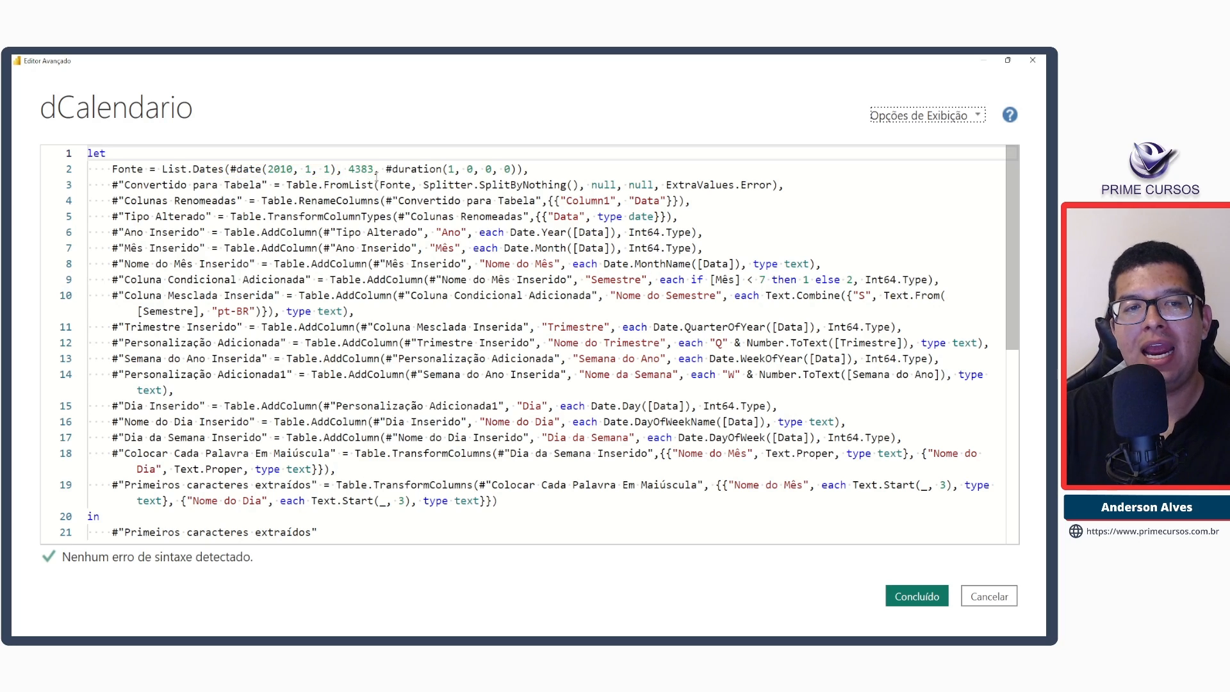
pyautogui.click(1032, 60)
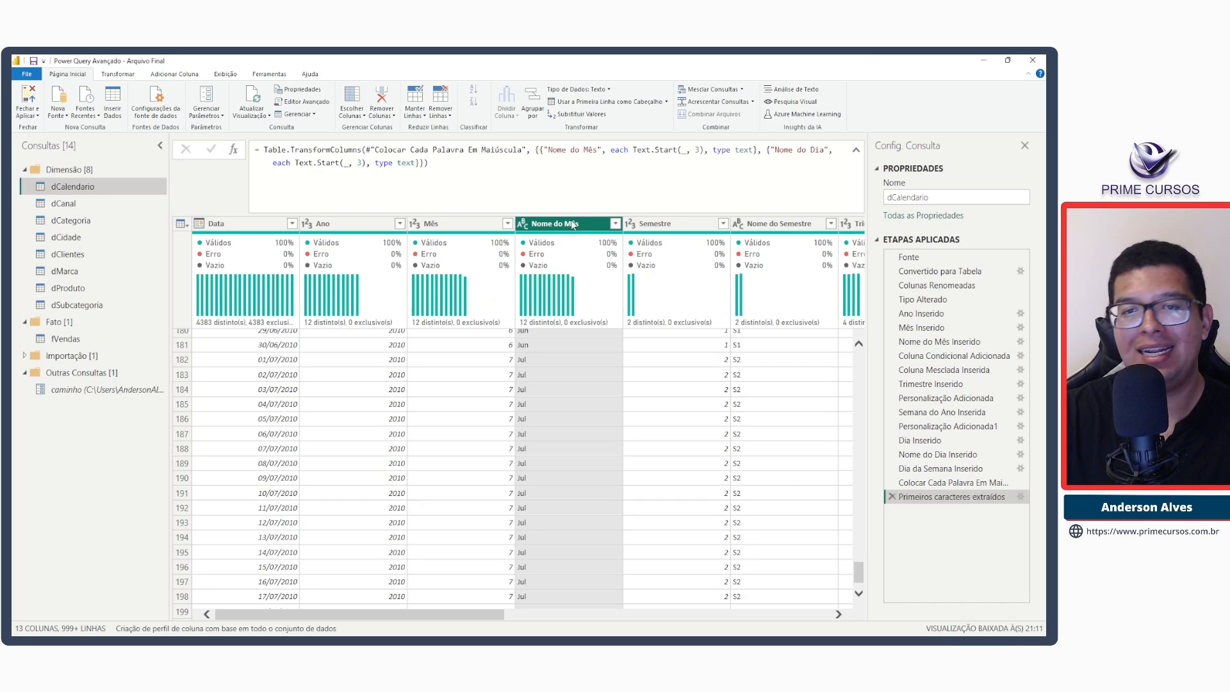
# Examine the sale dates in the Data_Venda column of the fVendas query, starting from the first row.
pyautogui.moveTo(503, 258)
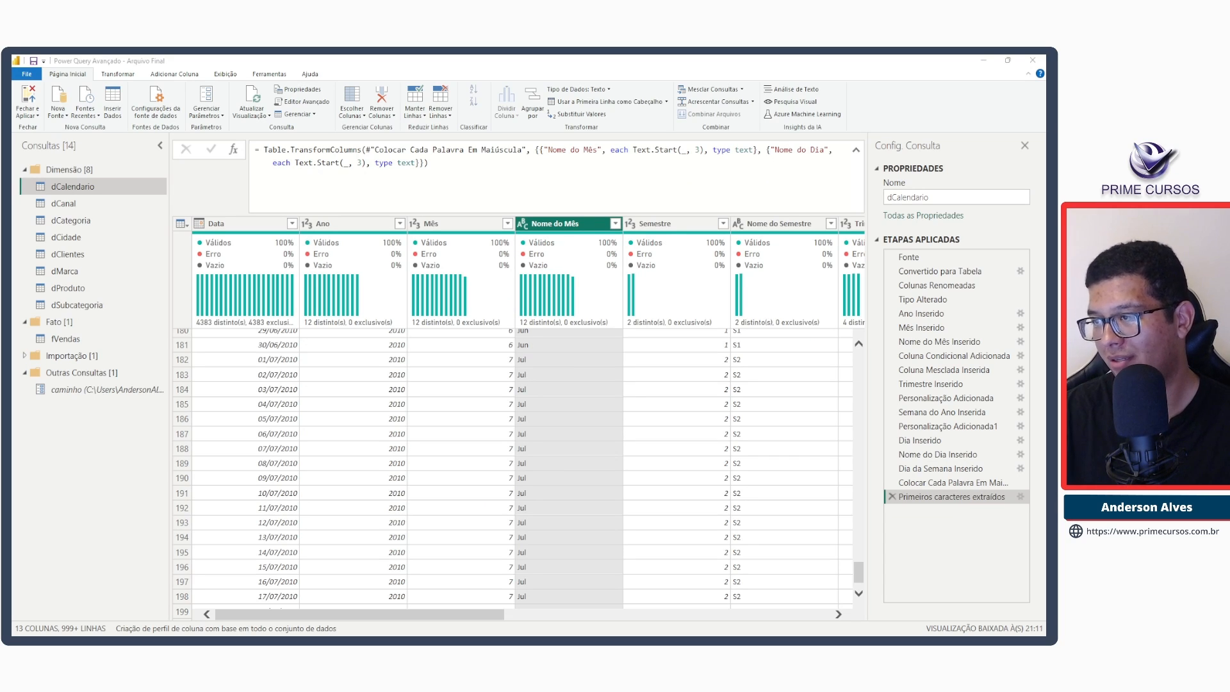
pyautogui.moveTo(329, 252)
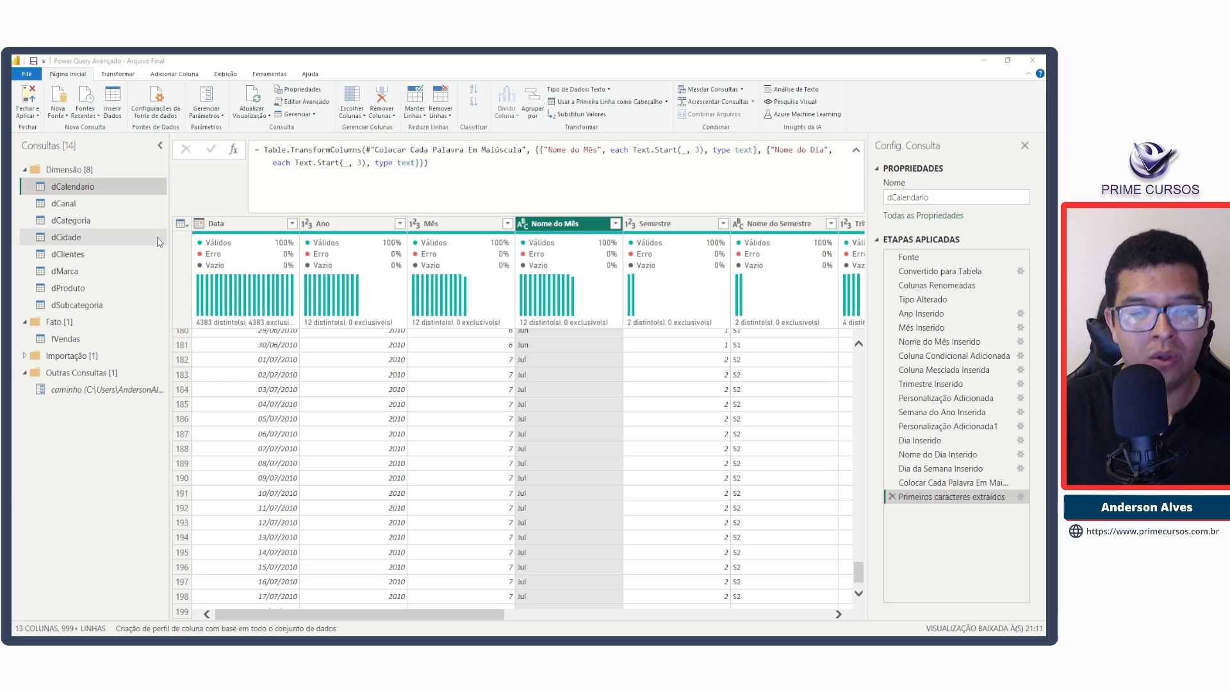
pyautogui.moveTo(263, 291)
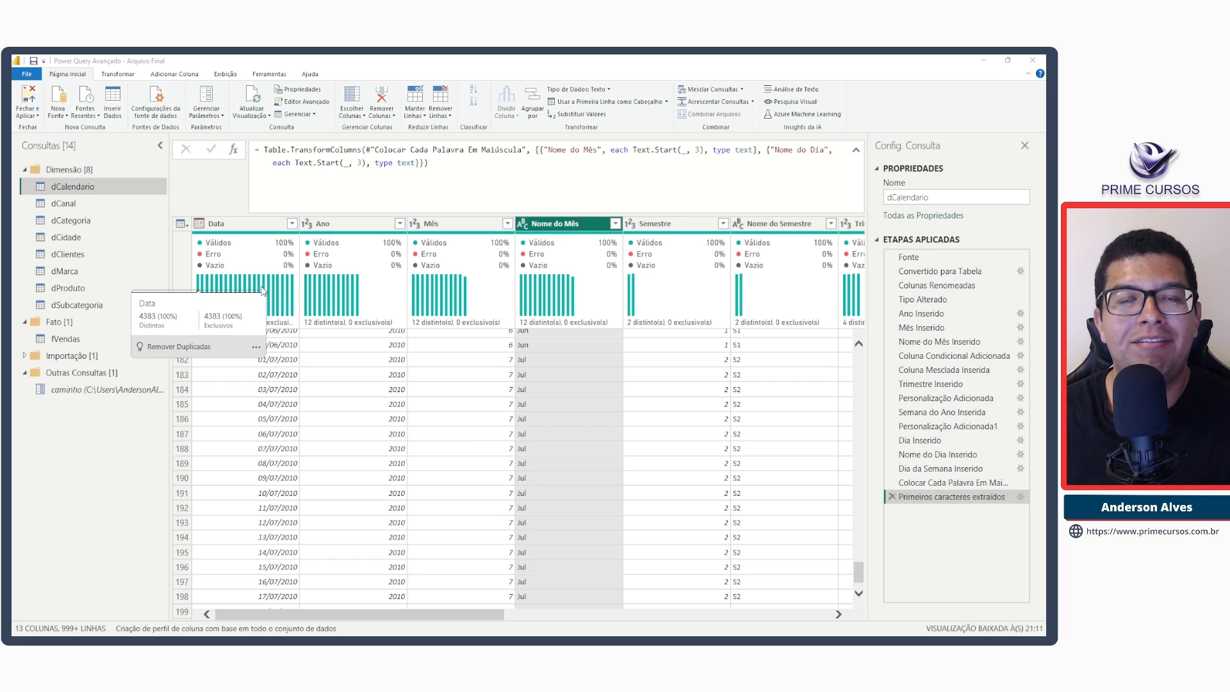
pyautogui.click(96, 338)
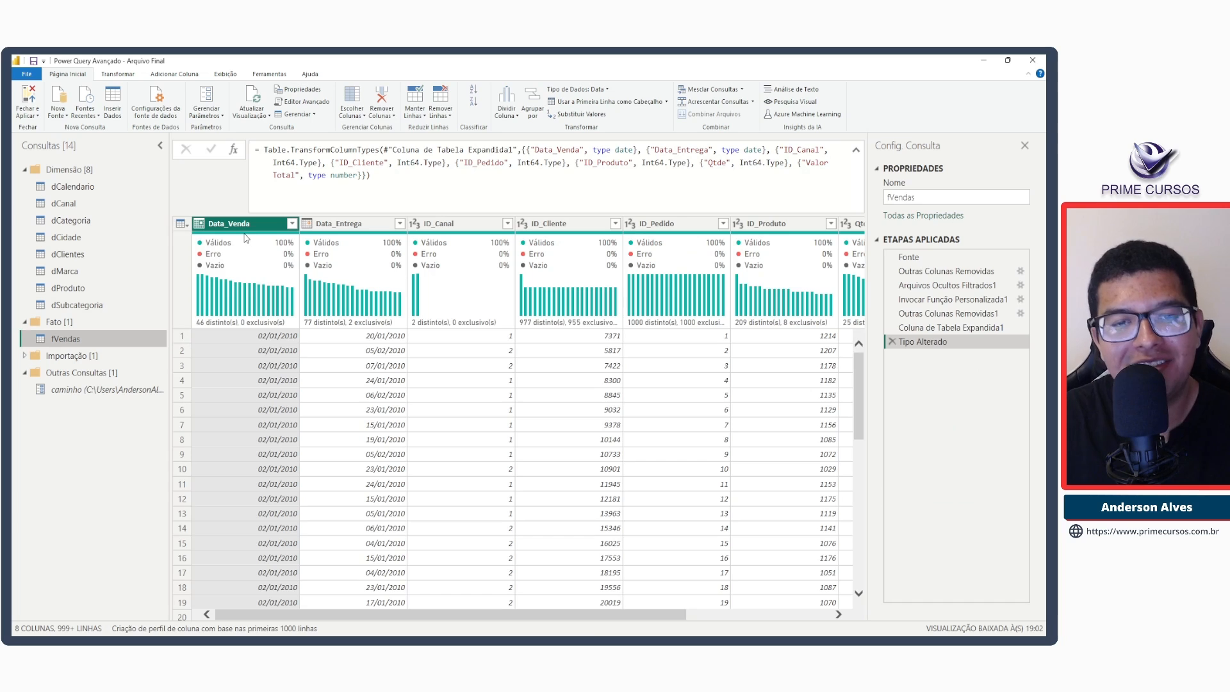
pyautogui.moveTo(248, 239)
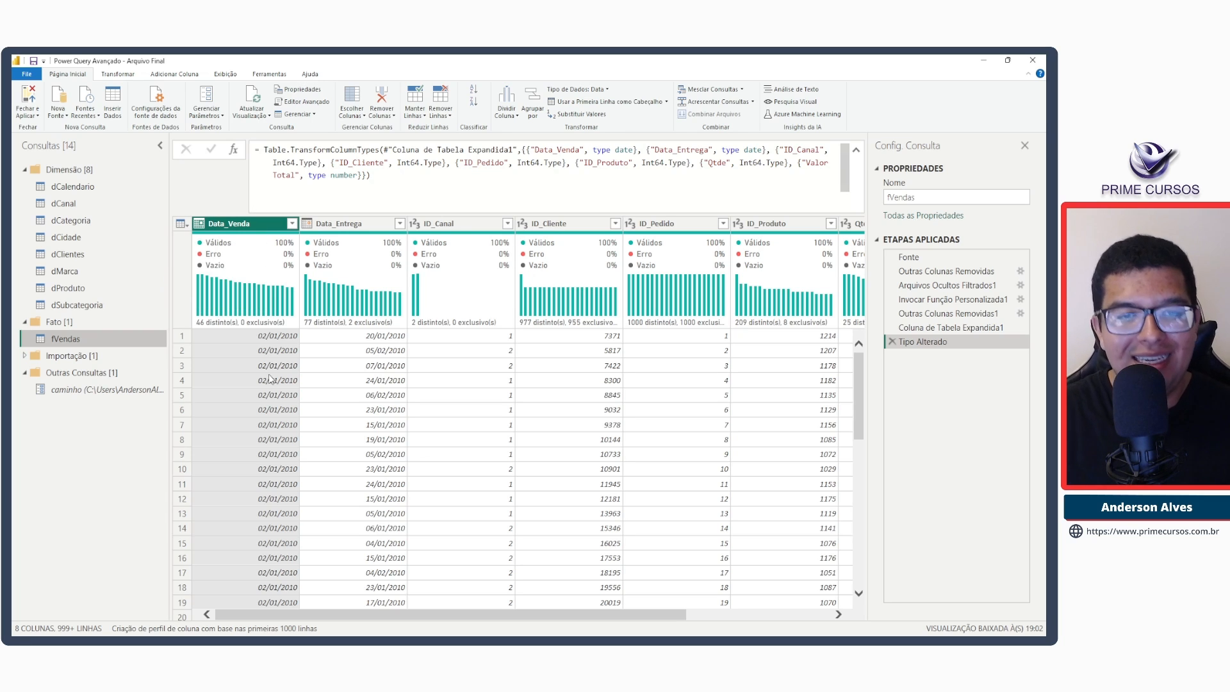
pyautogui.click(182, 335)
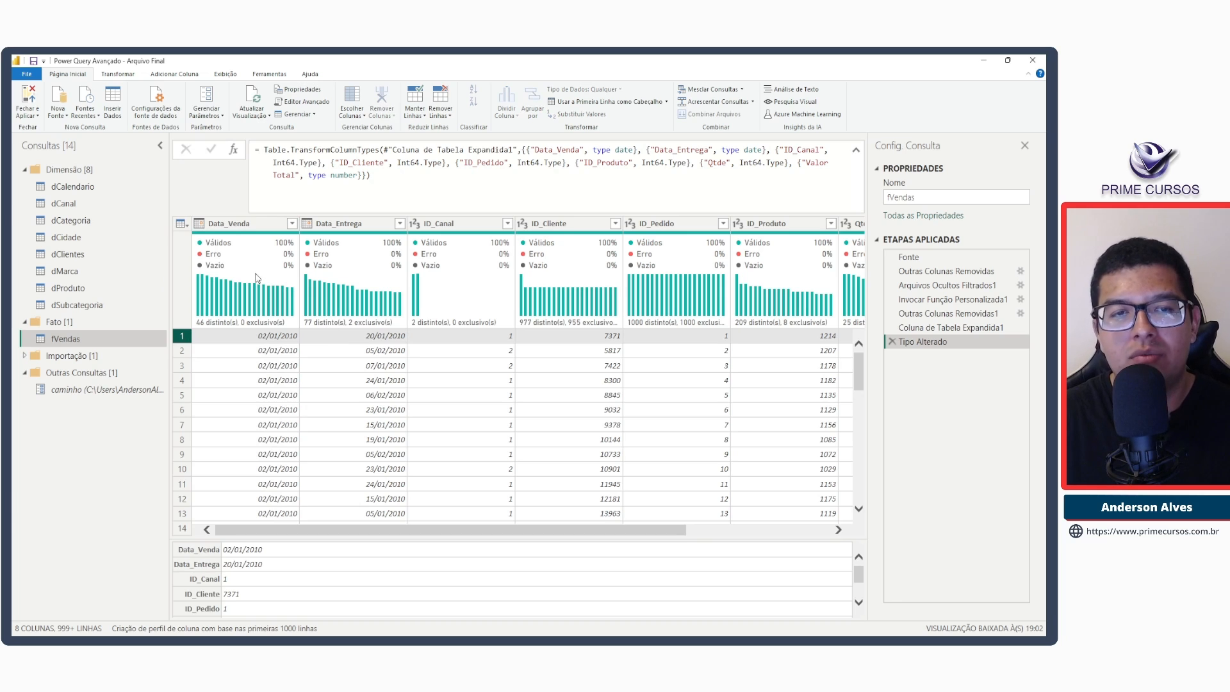
pyautogui.click(244, 231)
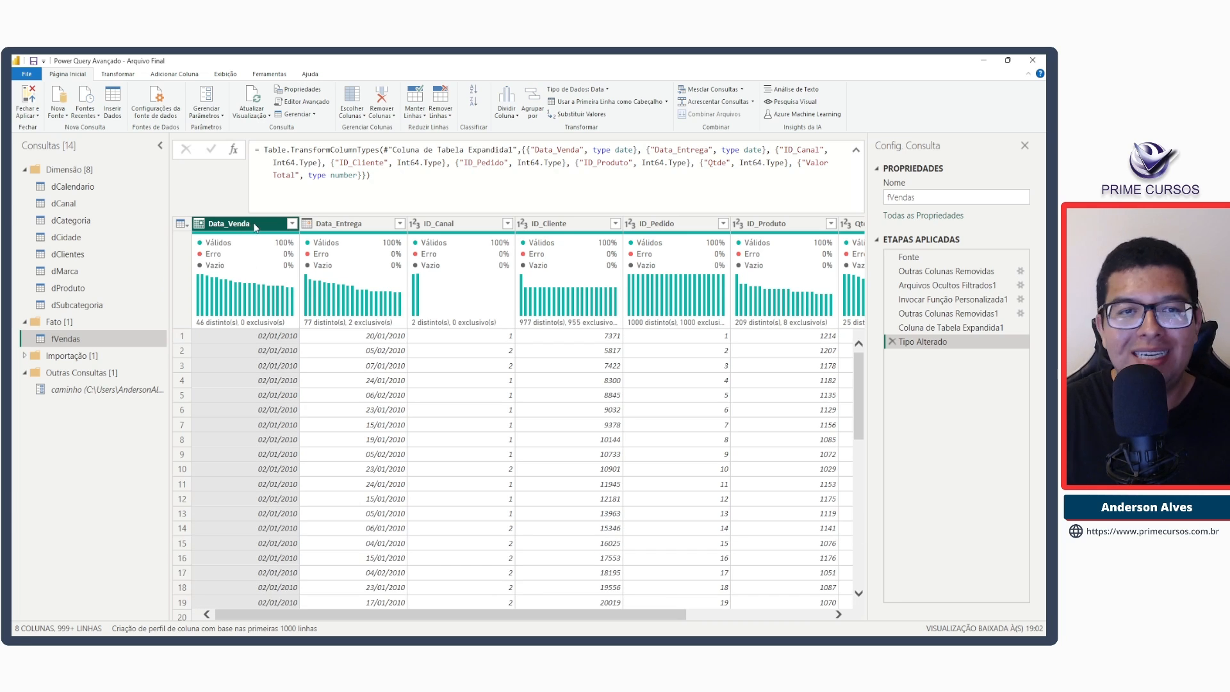
pyautogui.click(182, 335)
pyautogui.click(228, 225)
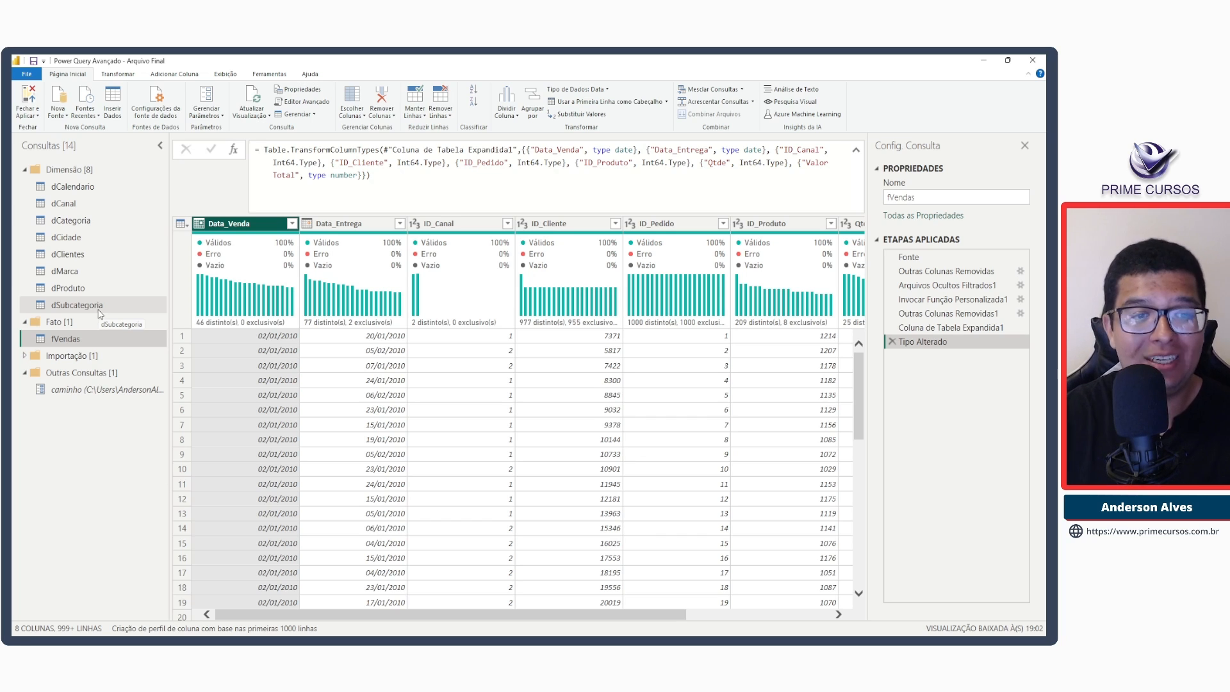
# Open dCalendario's code in the Advanced Editor and enlarge the text for reading.
pyautogui.click(81, 187)
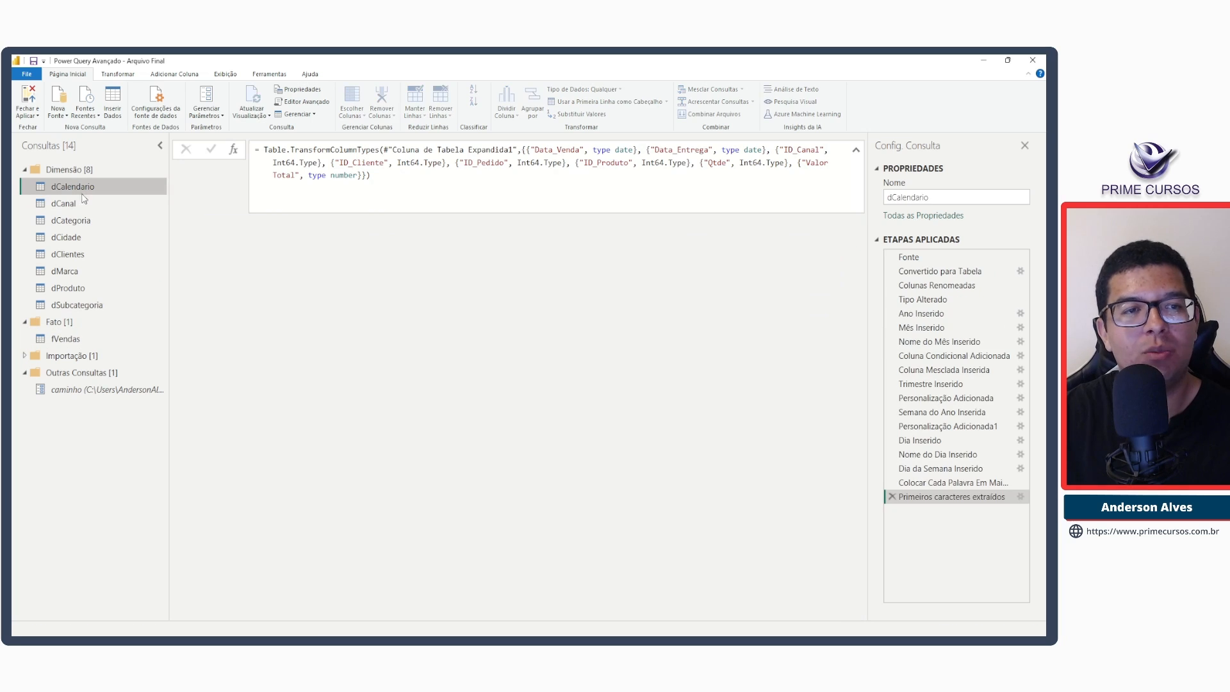
pyautogui.click(298, 102)
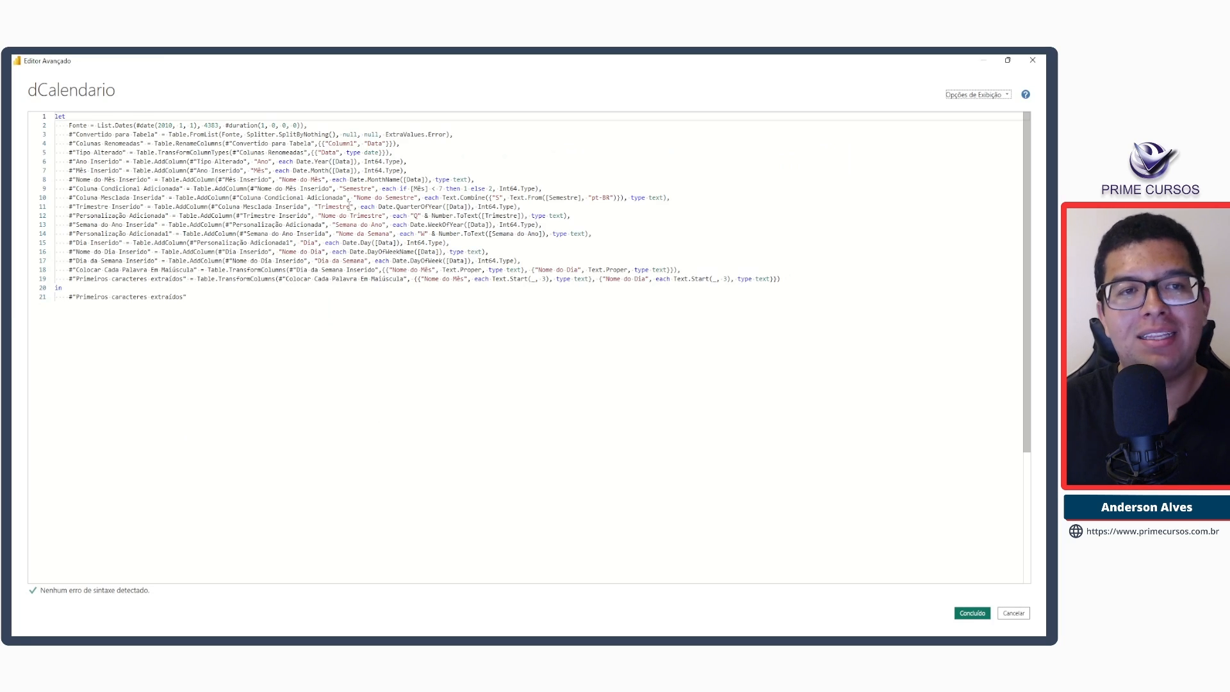
pyautogui.hotkey('ctrl', 'shift', '+')
pyautogui.hotkey('ctrl', 'shift', '+')
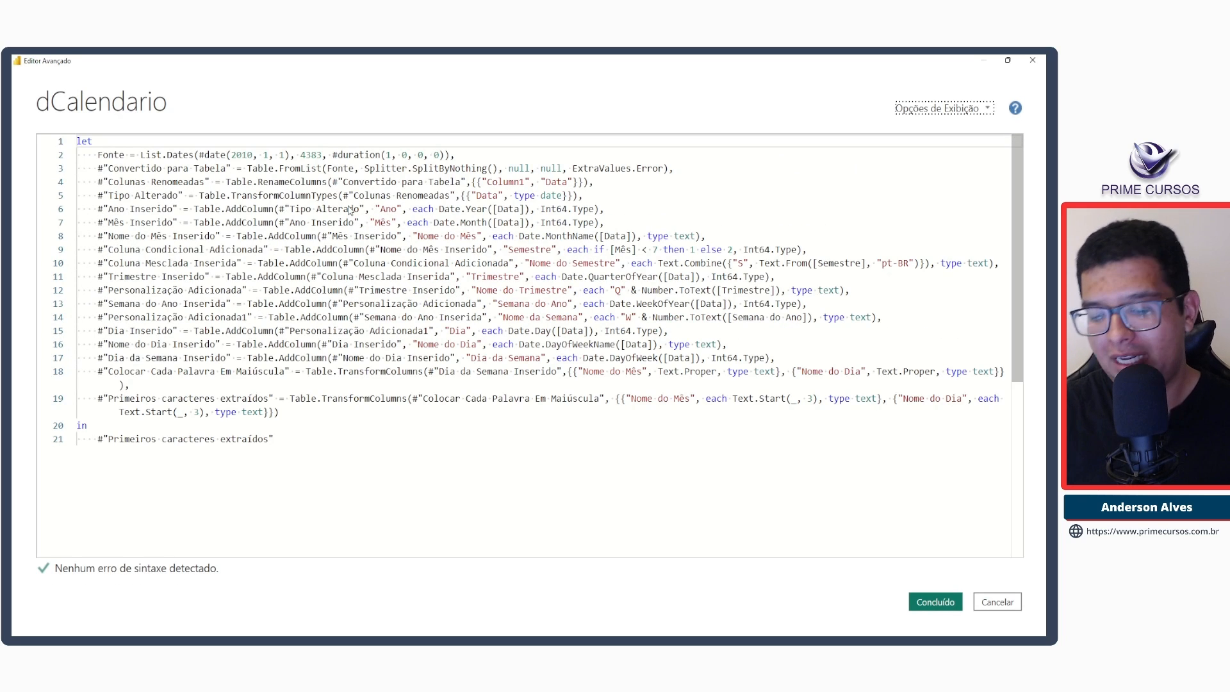
pyautogui.hotkey('ctrl', 'shift', '-')
pyautogui.hotkey('ctrl', 'shift', '-')
pyautogui.hotkey('ctrl', 'shift', '+')
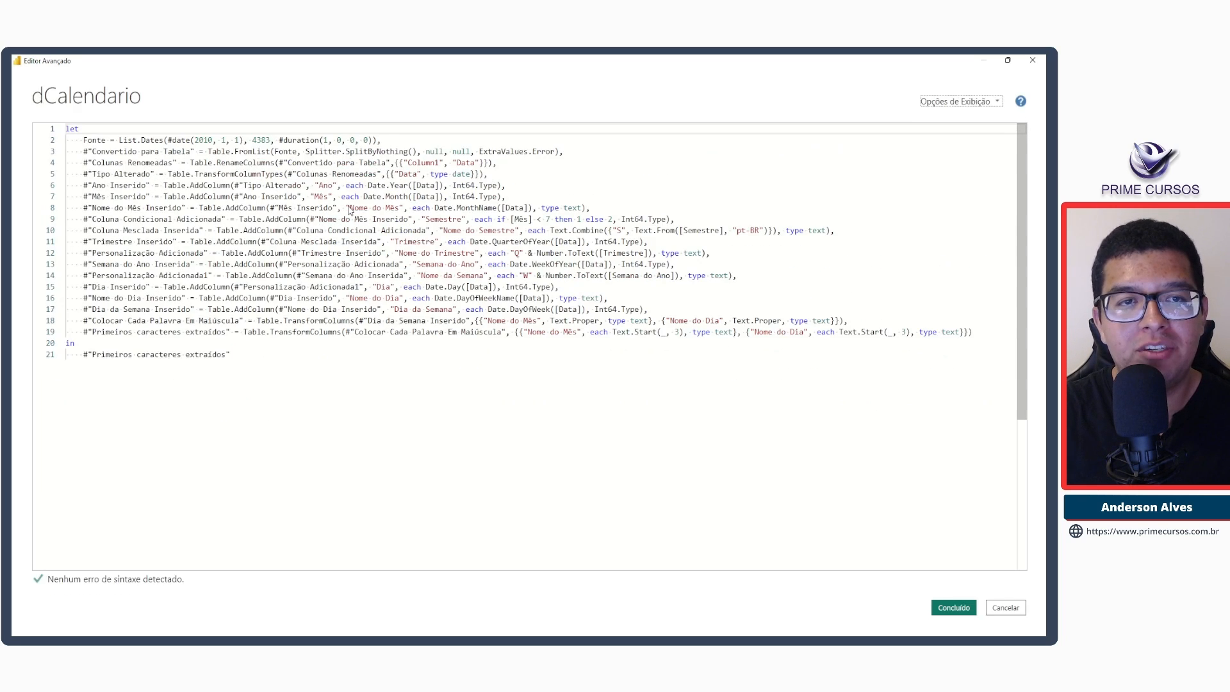
pyautogui.hotkey('ctrl', 'shift', '+')
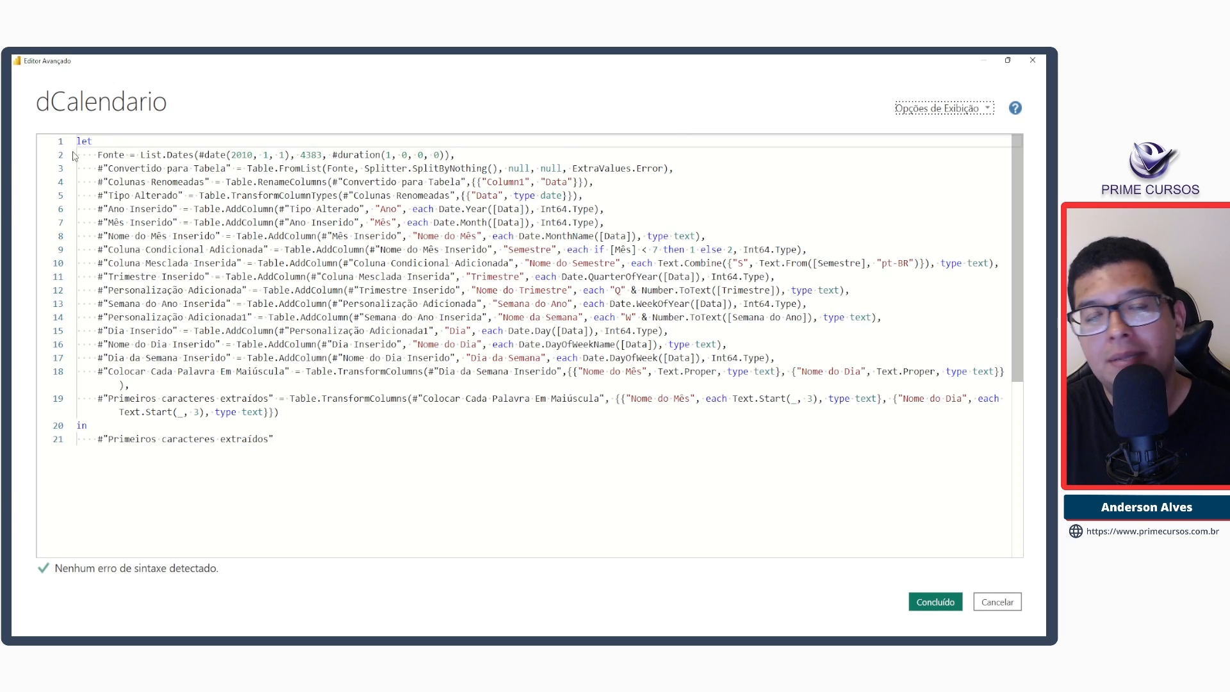
pyautogui.click(62, 145)
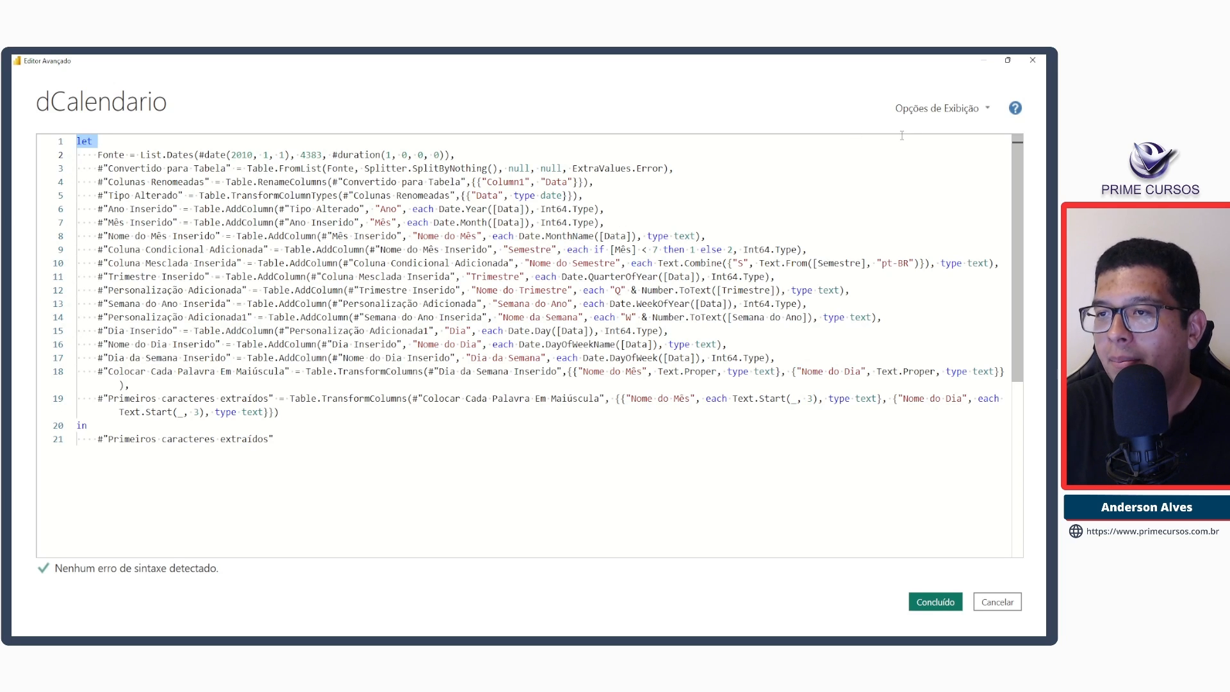
# Show the minimap of the dCalendario code and hide it again.
pyautogui.click(921, 110)
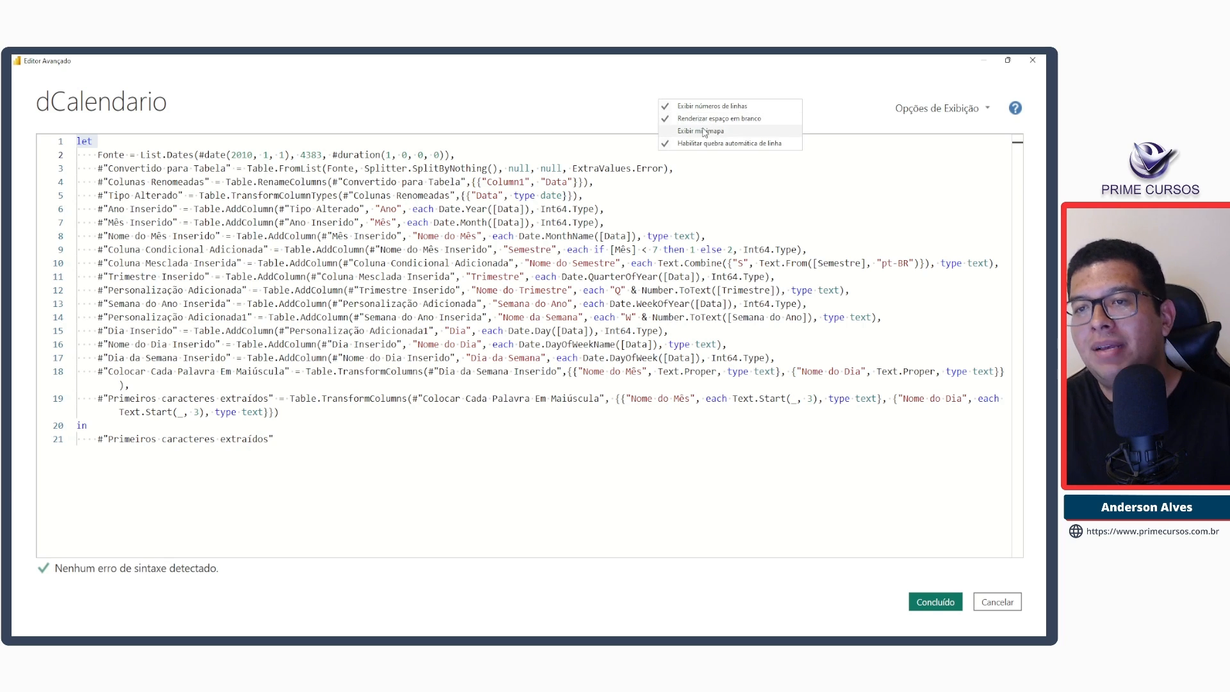
pyautogui.click(702, 131)
pyautogui.scroll(-5, 971, 152)
pyautogui.scroll(5, 984, 277)
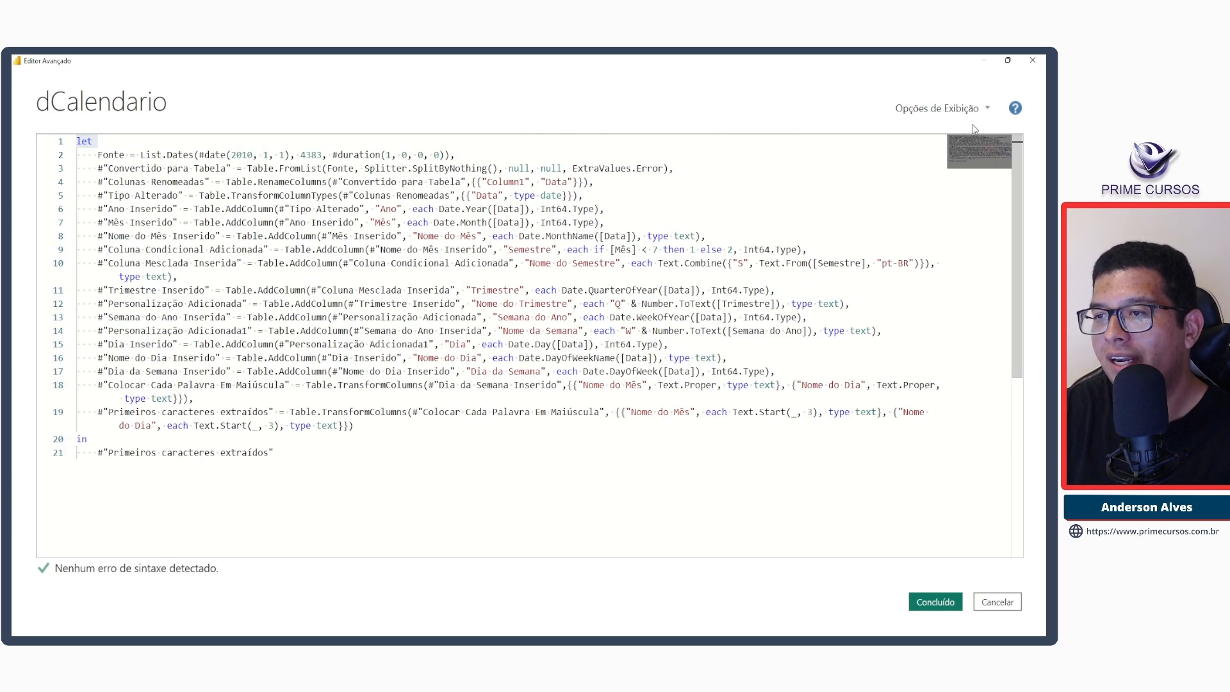
pyautogui.click(938, 109)
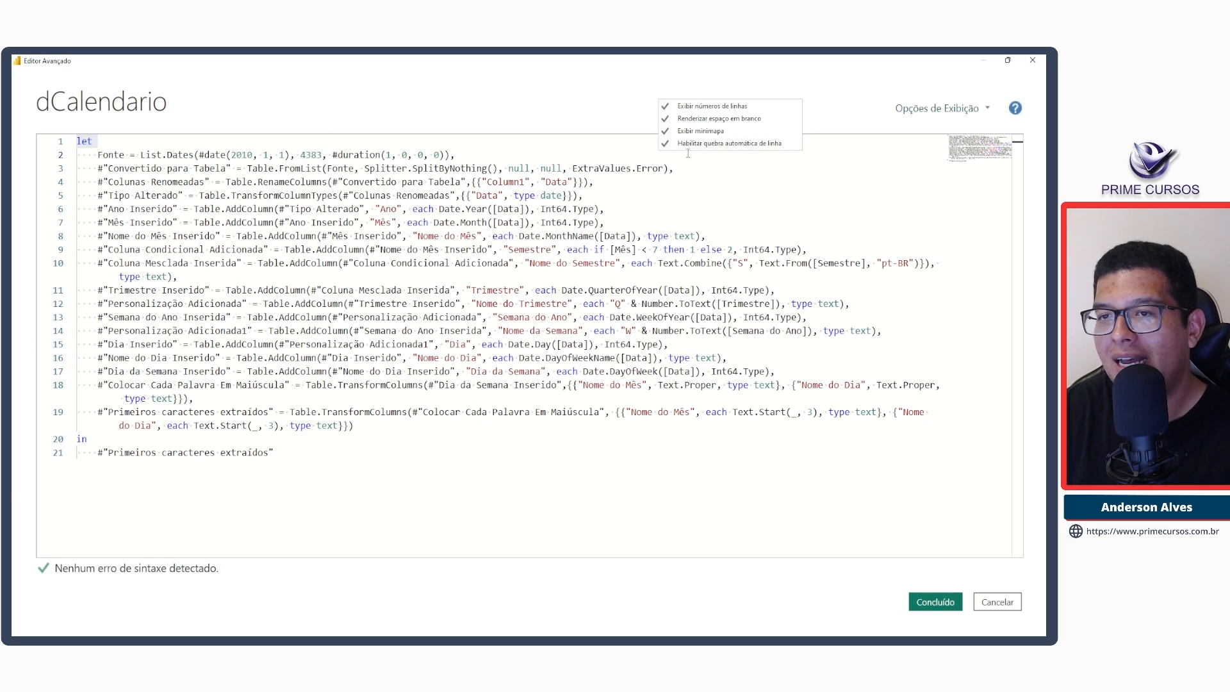
pyautogui.click(717, 131)
# Turn automatic line wrapping and line numbers off and back on in the code display.
pyautogui.click(937, 109)
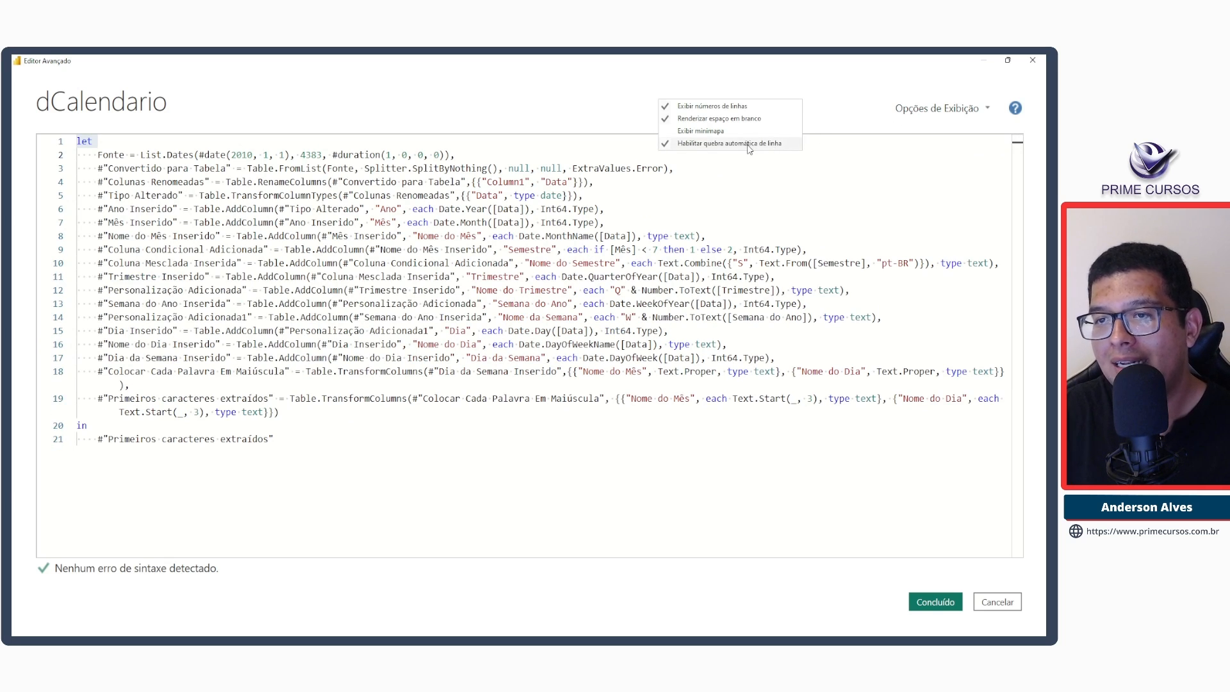
pyautogui.click(751, 145)
pyautogui.moveTo(731, 557)
pyautogui.mouseDown()
pyautogui.moveTo(863, 557)
pyautogui.moveTo(717, 557)
pyautogui.mouseUp()
pyautogui.click(936, 108)
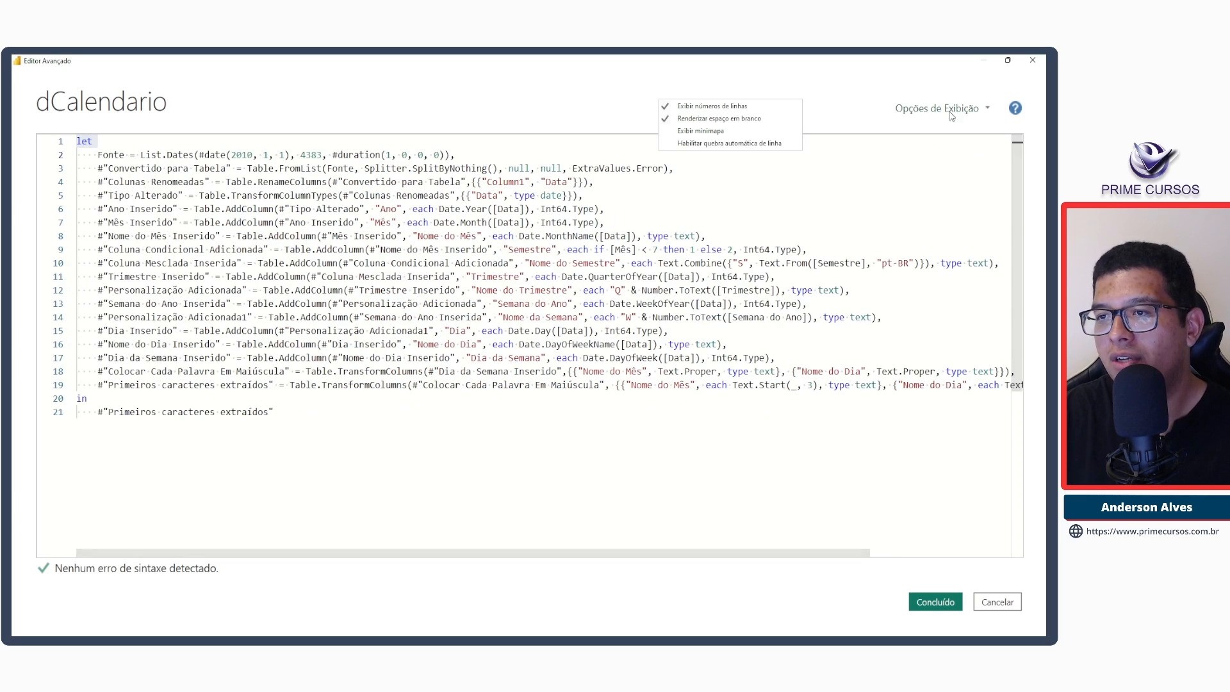
pyautogui.click(730, 143)
pyautogui.click(937, 108)
pyautogui.click(713, 106)
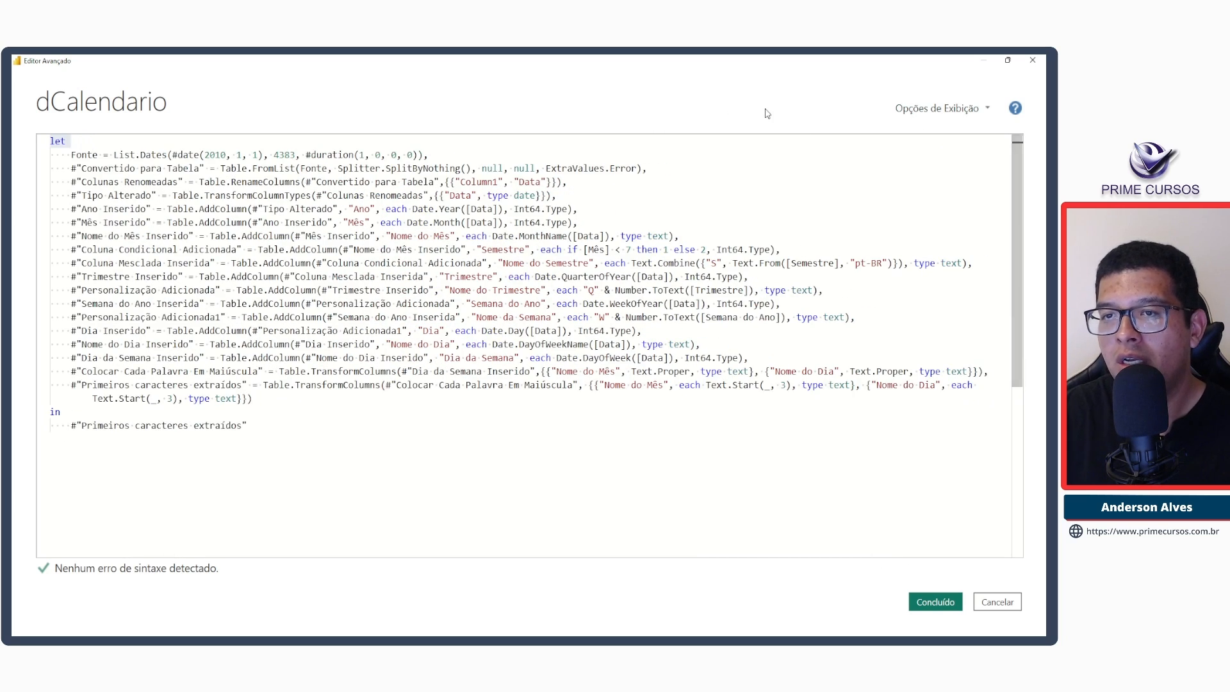
pyautogui.click(937, 108)
pyautogui.click(713, 105)
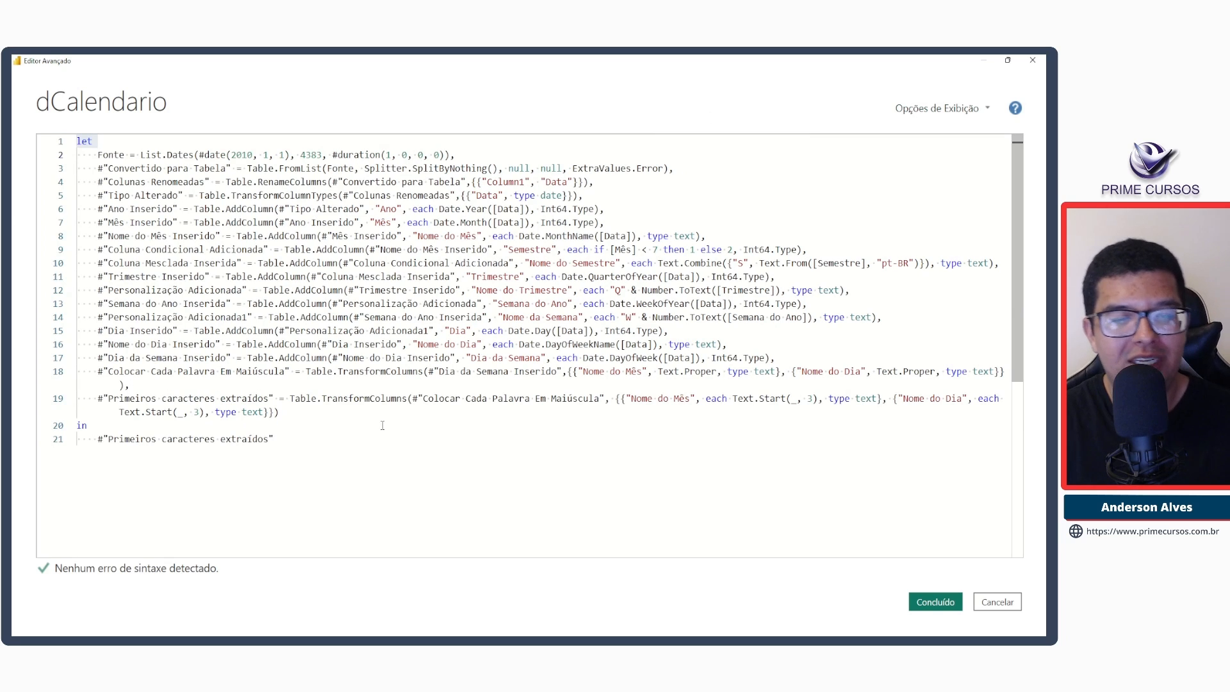
# Insert two blank lines between let and the Fonte line, and place the cursor on the first one.
pyautogui.click(348, 426)
pyautogui.click(319, 437)
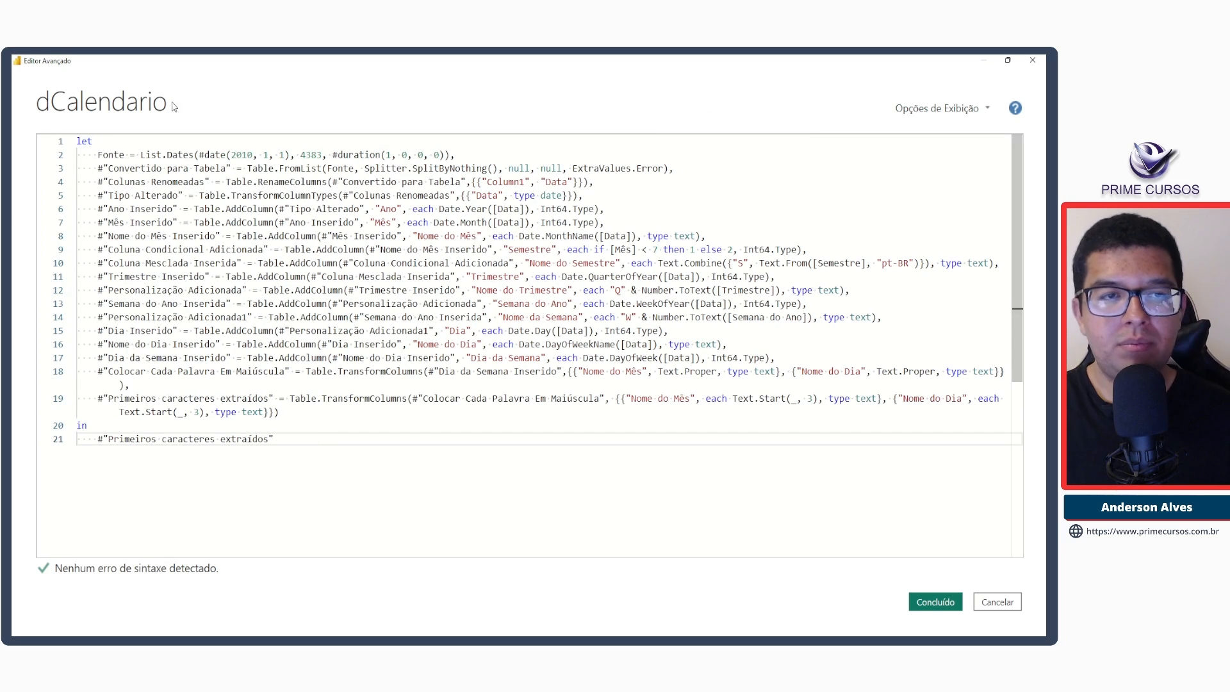
pyautogui.click(99, 155)
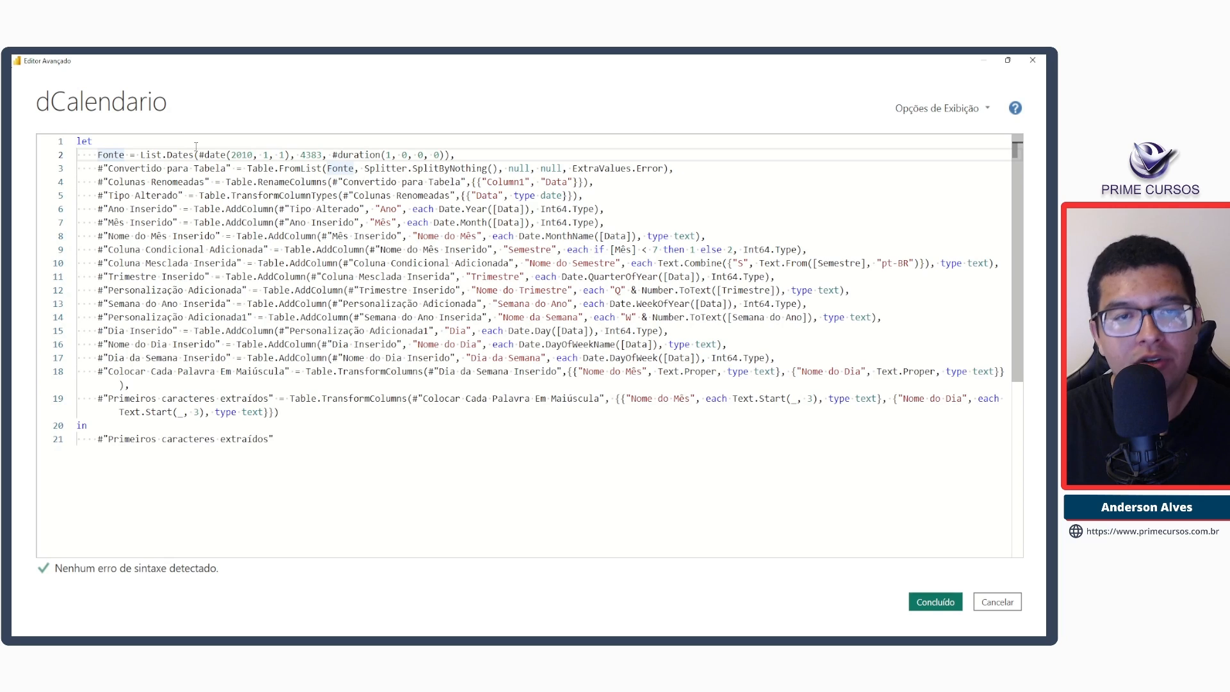
pyautogui.press('Return')
pyautogui.press('Return')
pyautogui.press('Up')
pyautogui.press('Up')
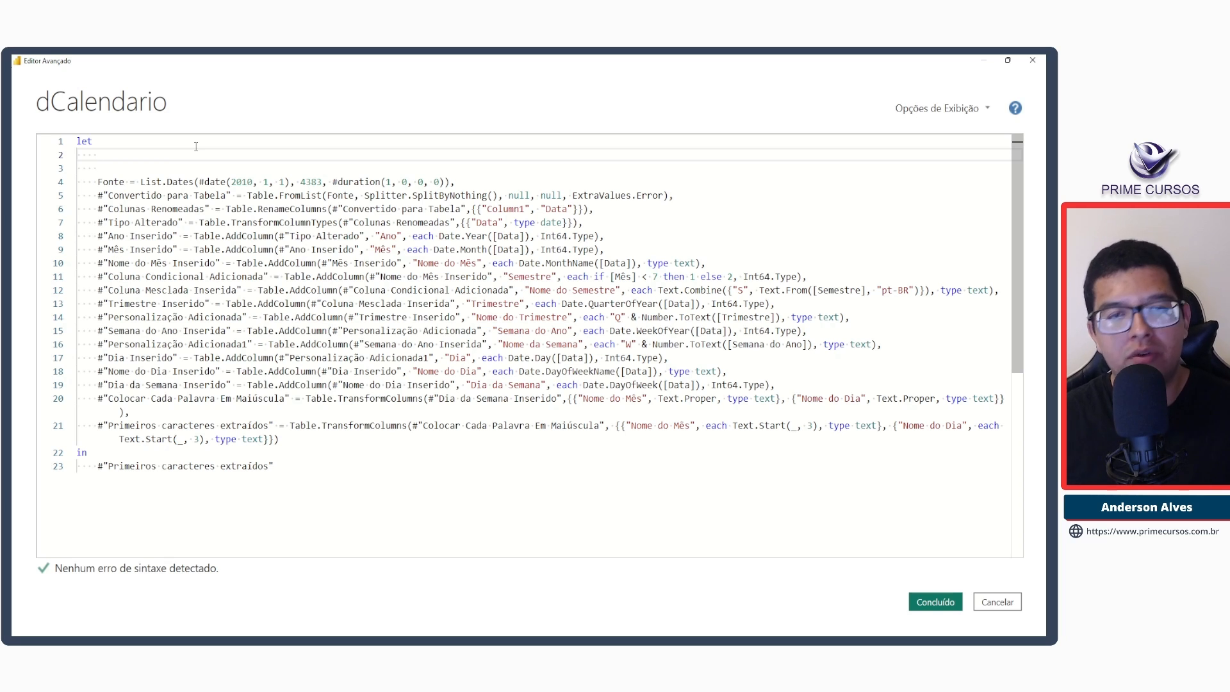
# Start a MenorDataVenda variable on the blank line after let, using the List.Min function.
pyautogui.write('M')
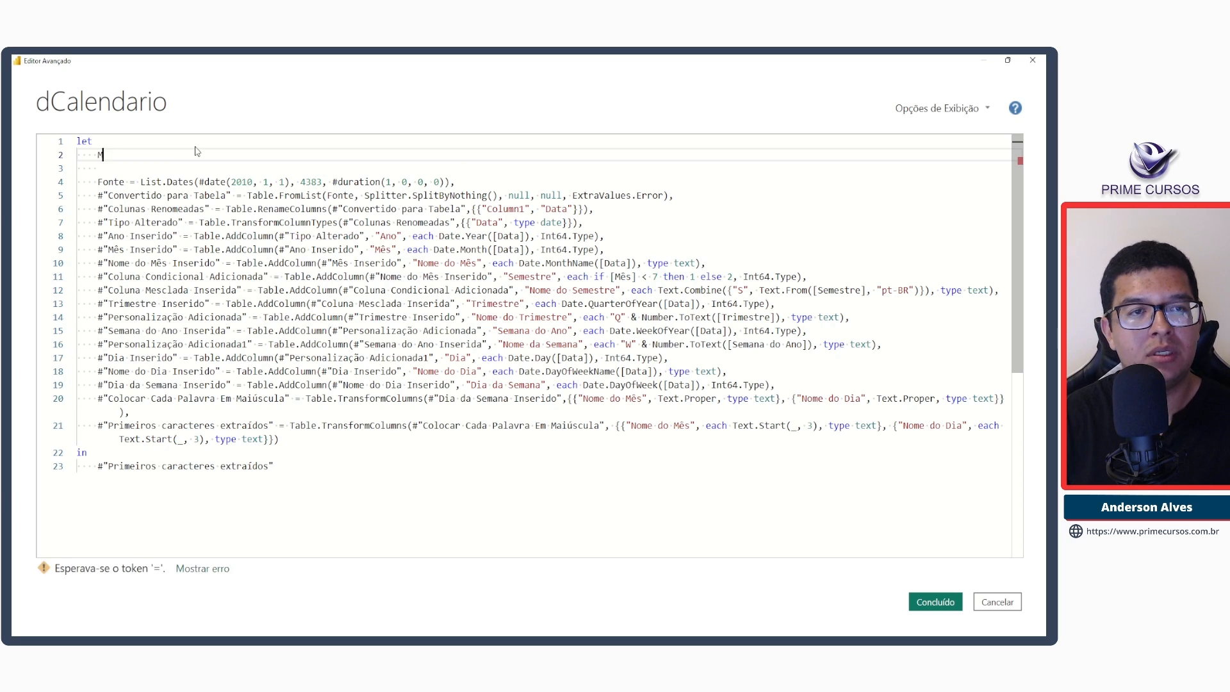
pyautogui.write('enorDa')
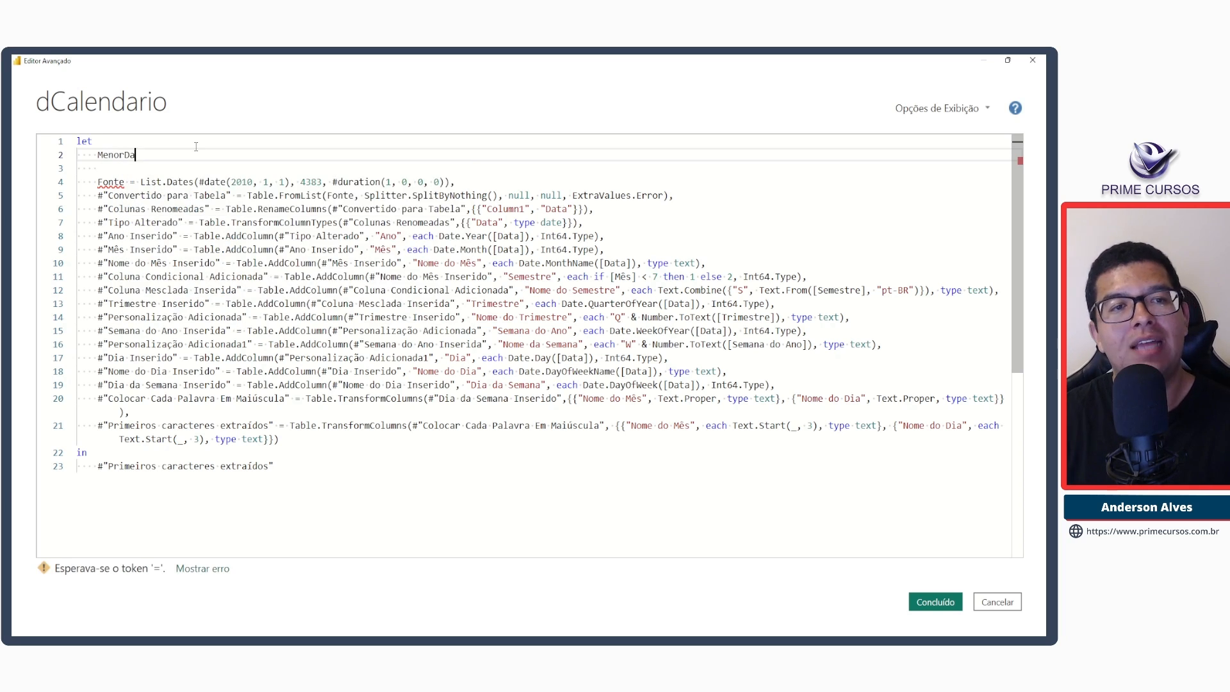
pyautogui.write('taVenda =')
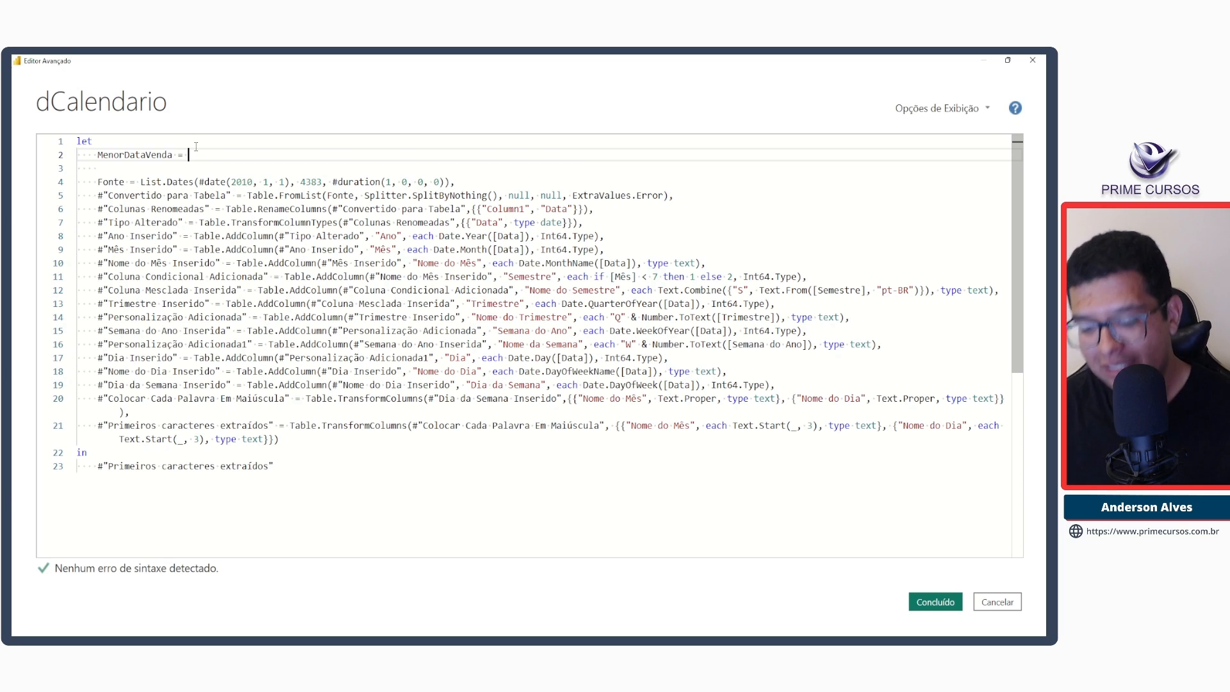
pyautogui.write('List')
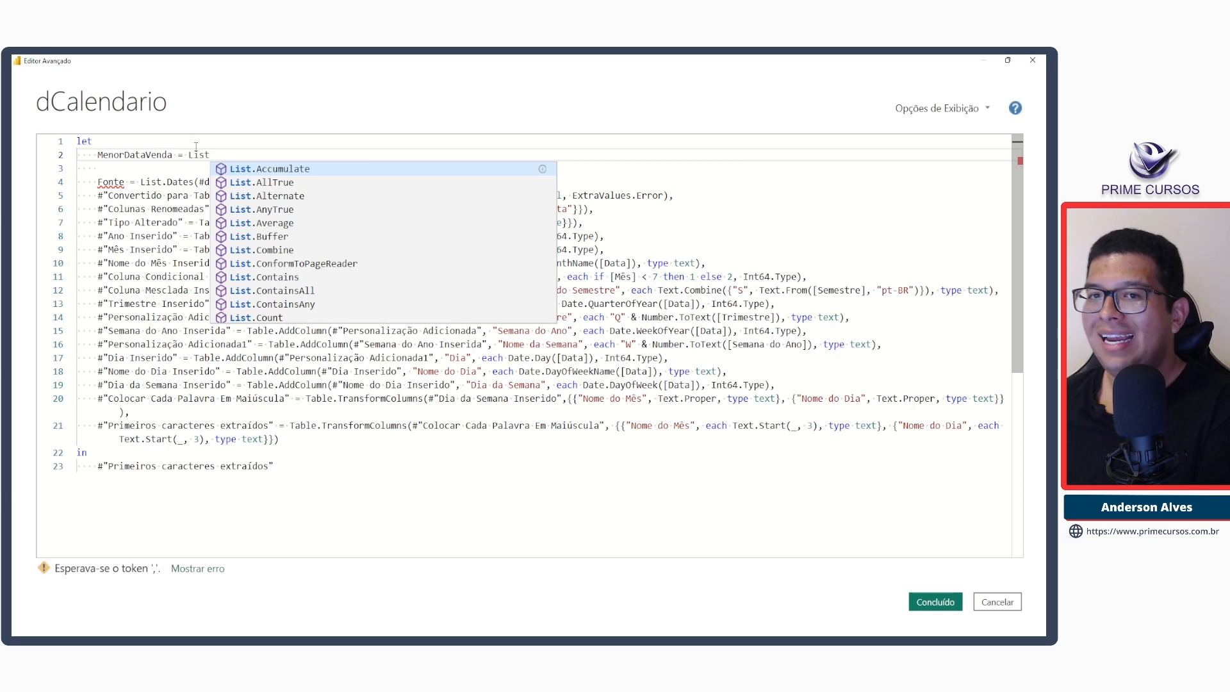
pyautogui.write('.')
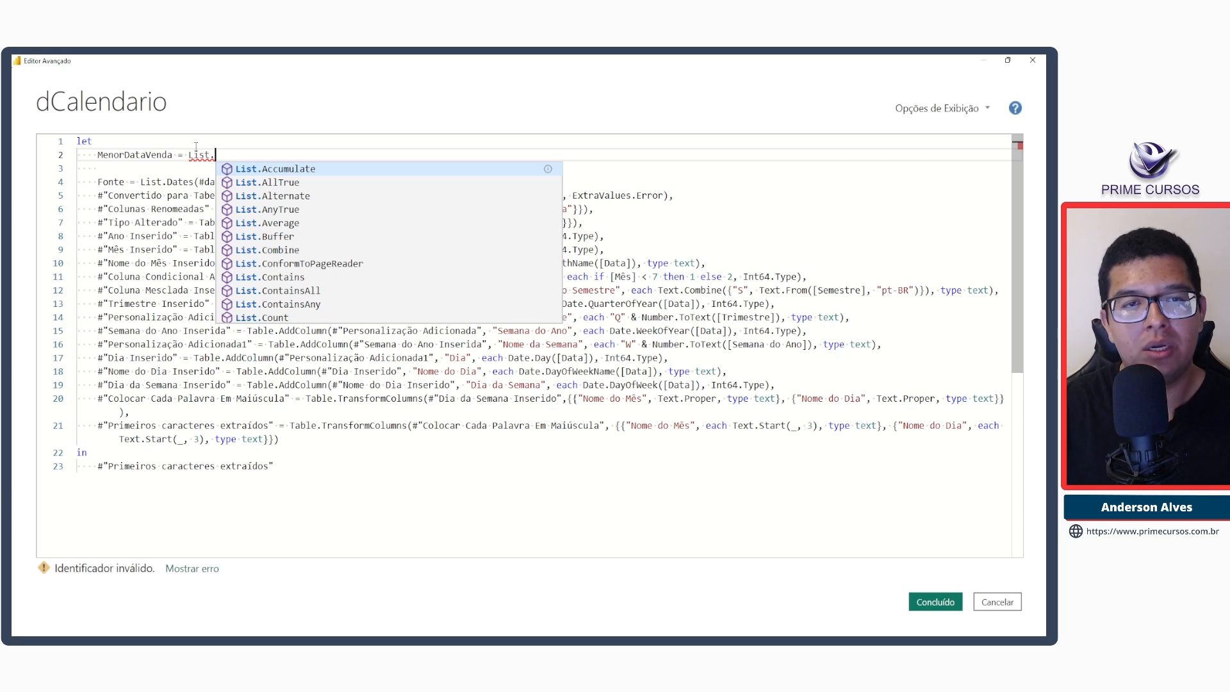
pyautogui.write('Min')
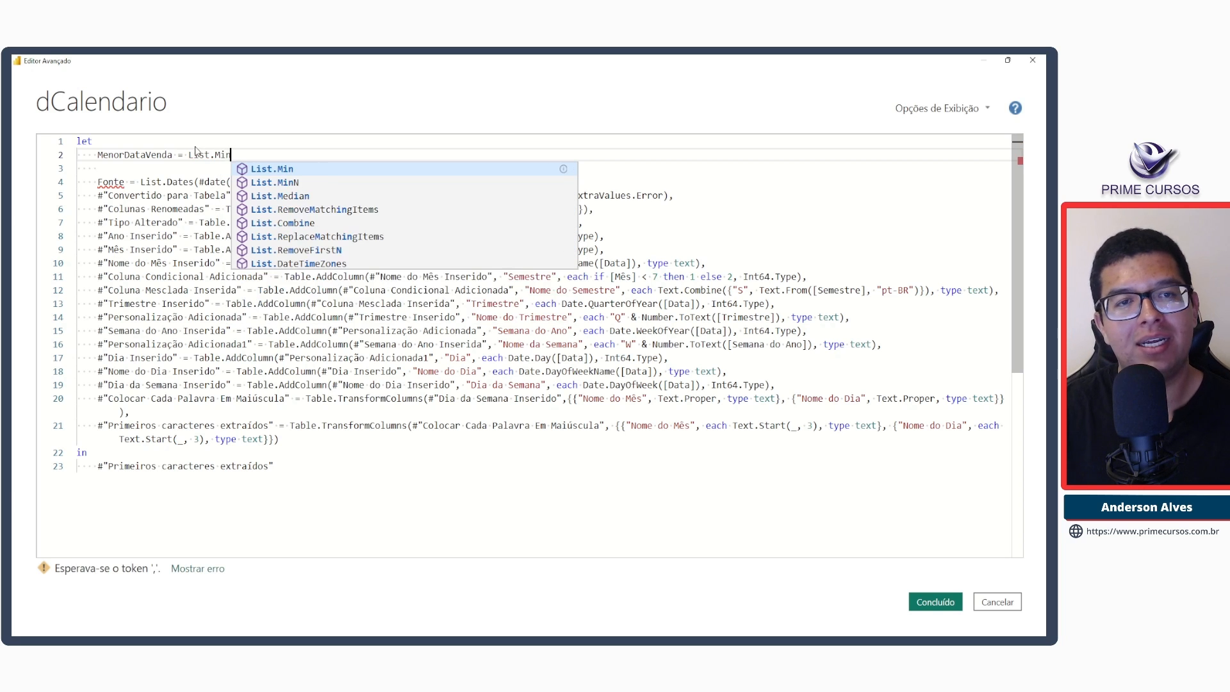
pyautogui.write('(')
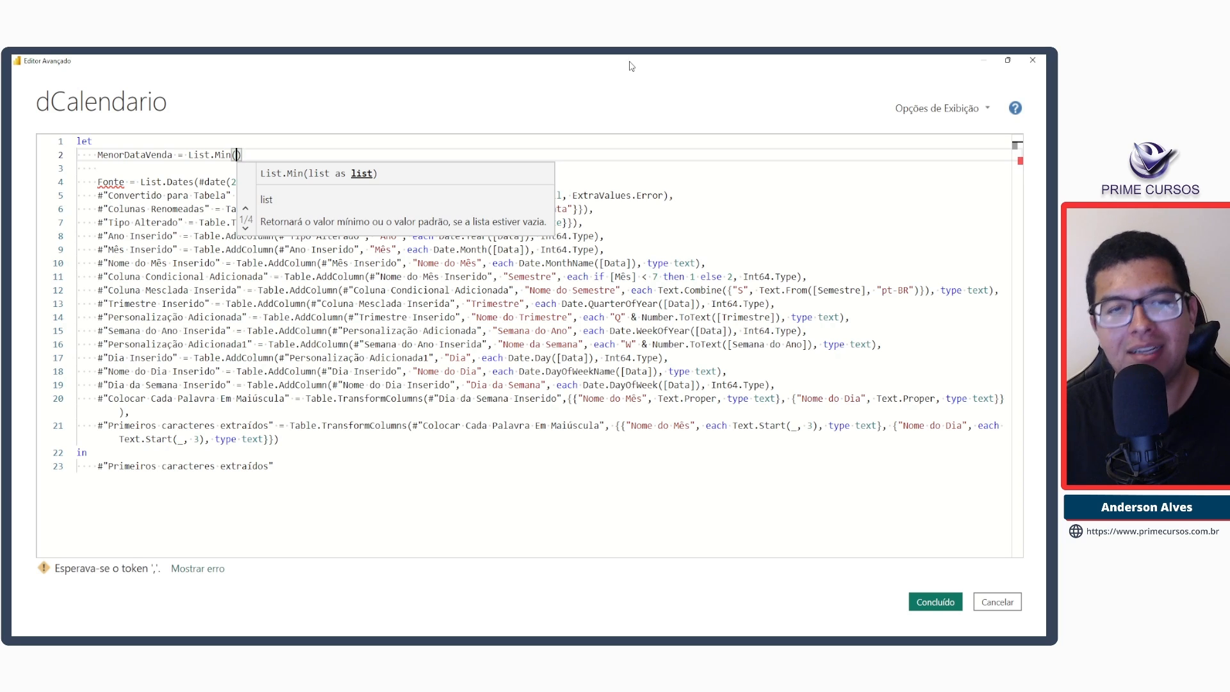
# Complete the List.Min call with fVendas[Data_Venda], end the line with a comma, and apply the code.
pyautogui.write('fVenda')
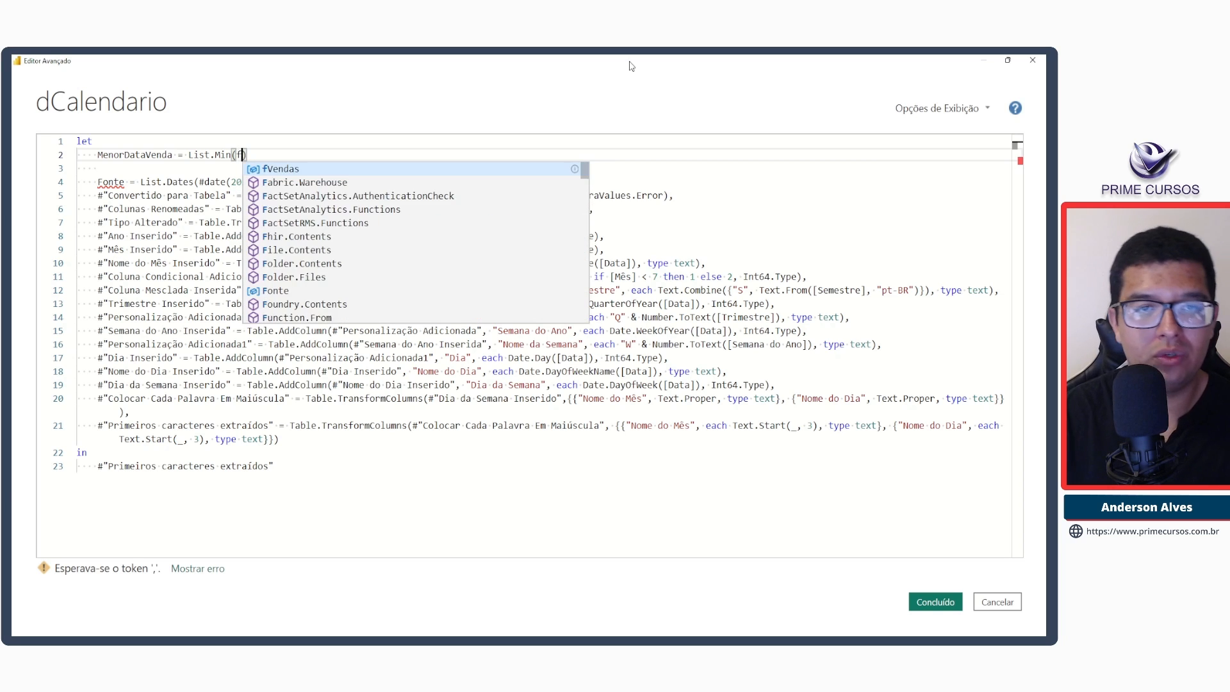
pyautogui.write('s')
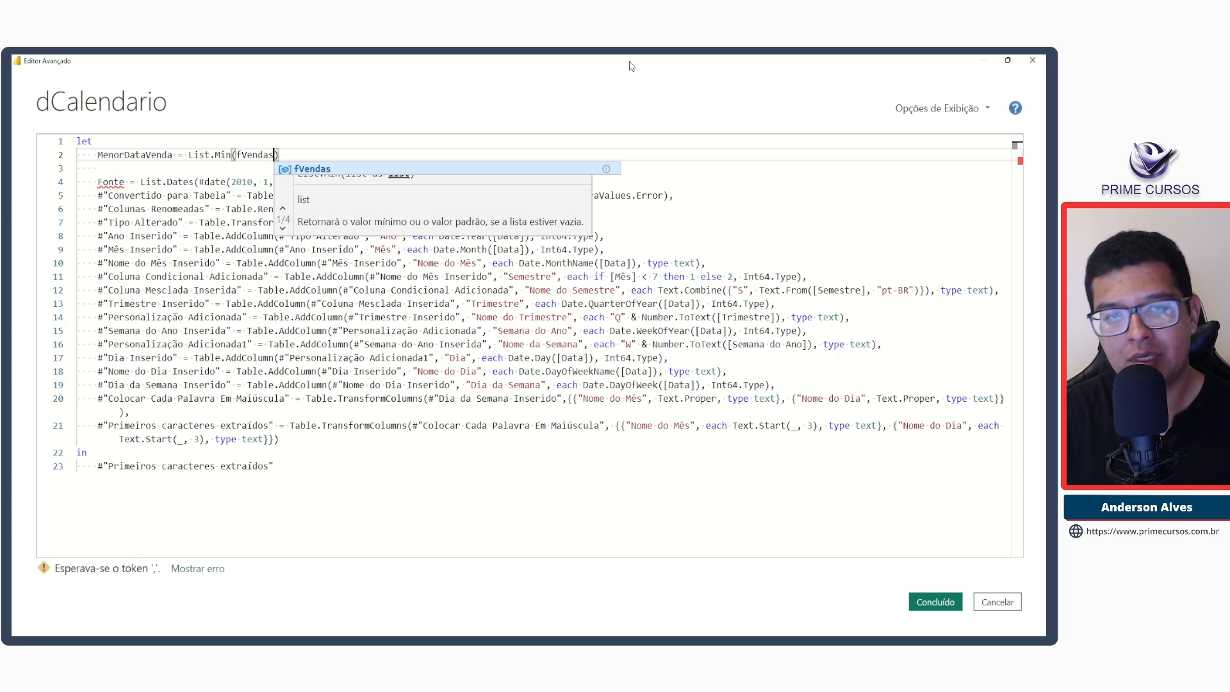
pyautogui.write('[')
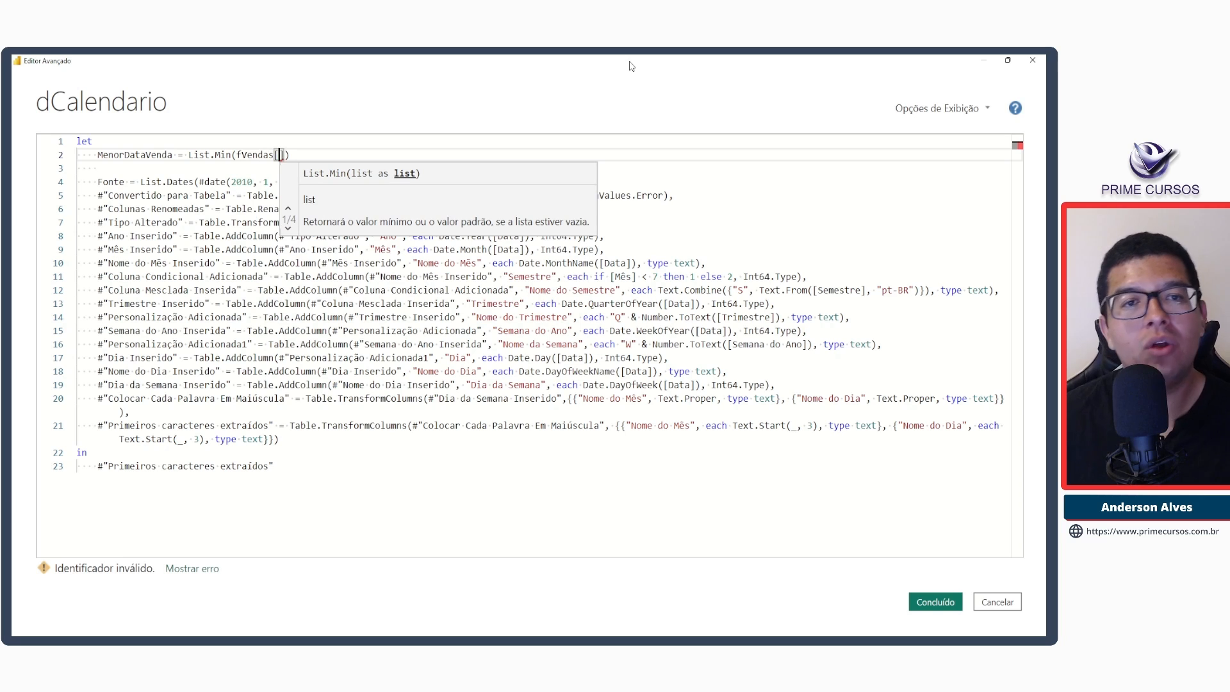
pyautogui.write('Data')
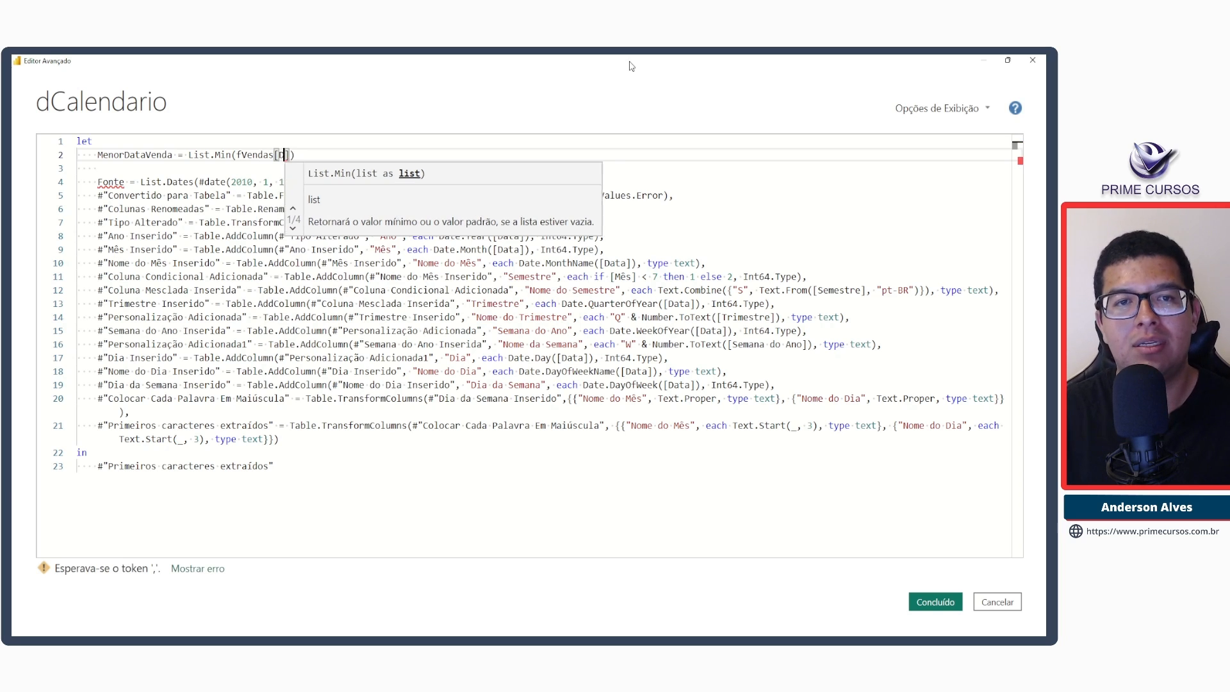
pyautogui.write('_Venda')
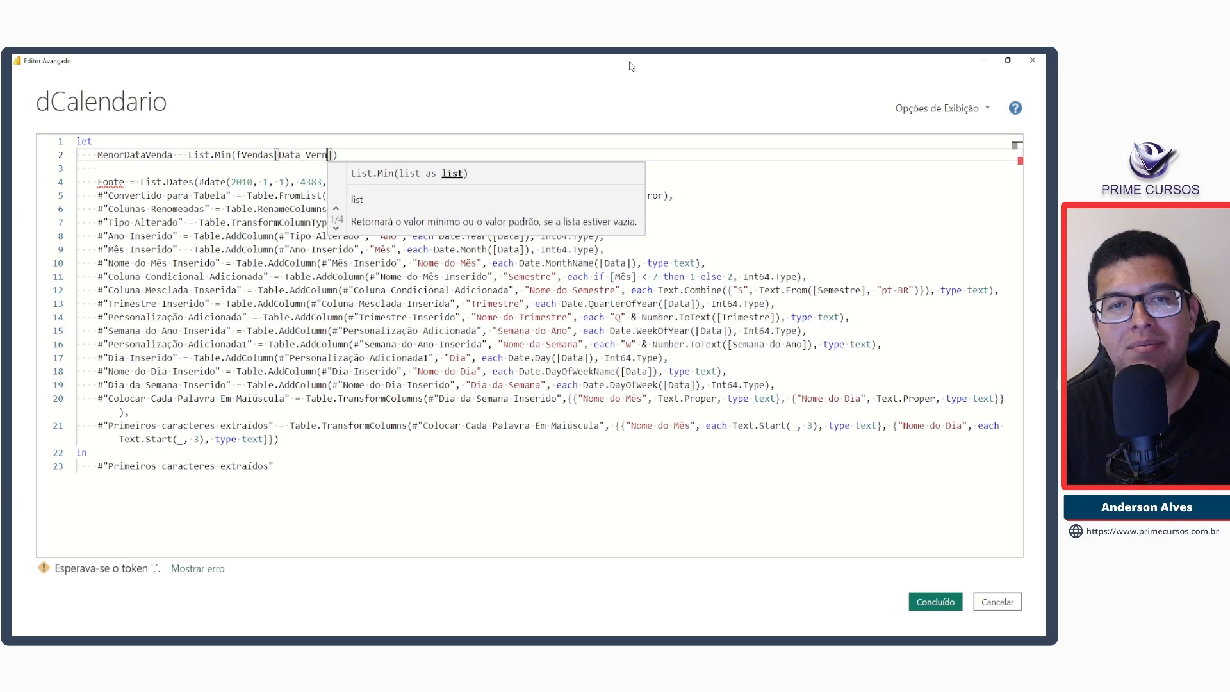
pyautogui.press('End')
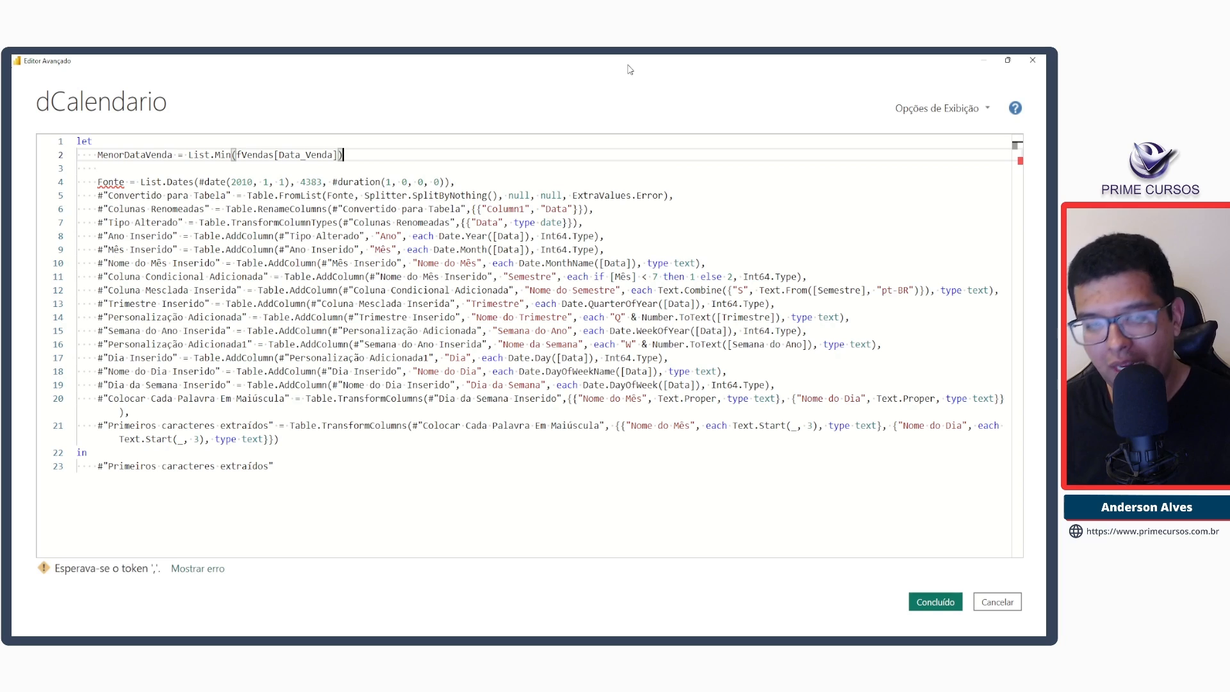
pyautogui.write(',')
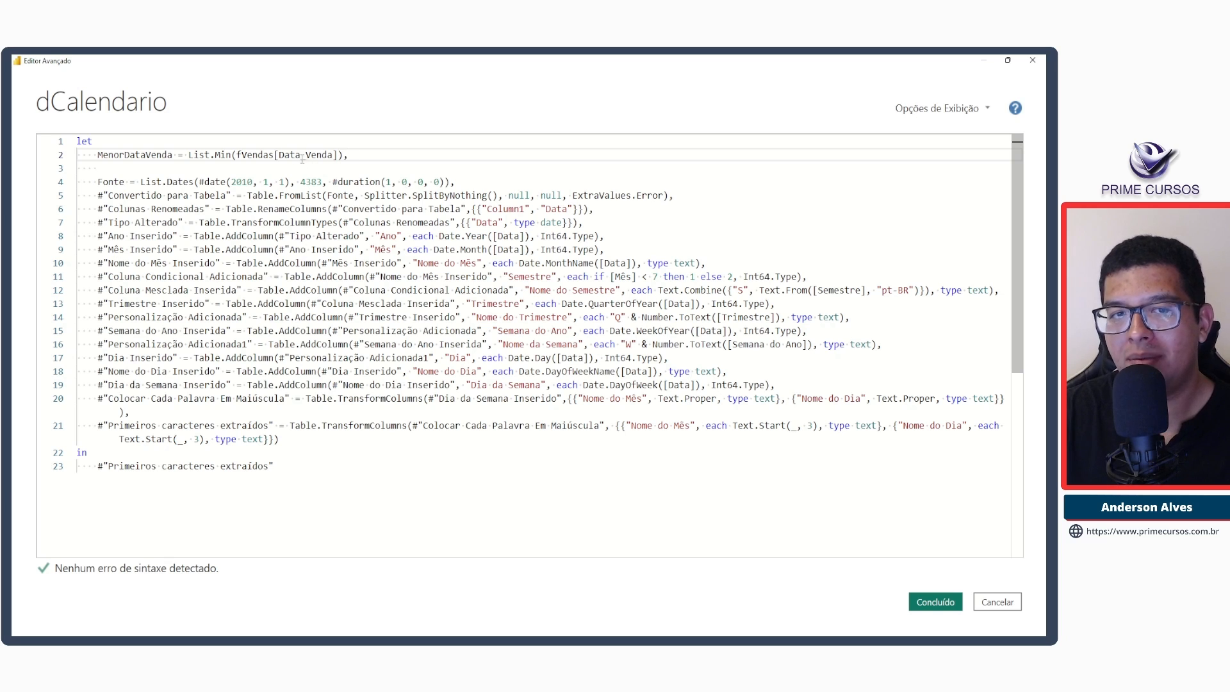
pyautogui.click(935, 602)
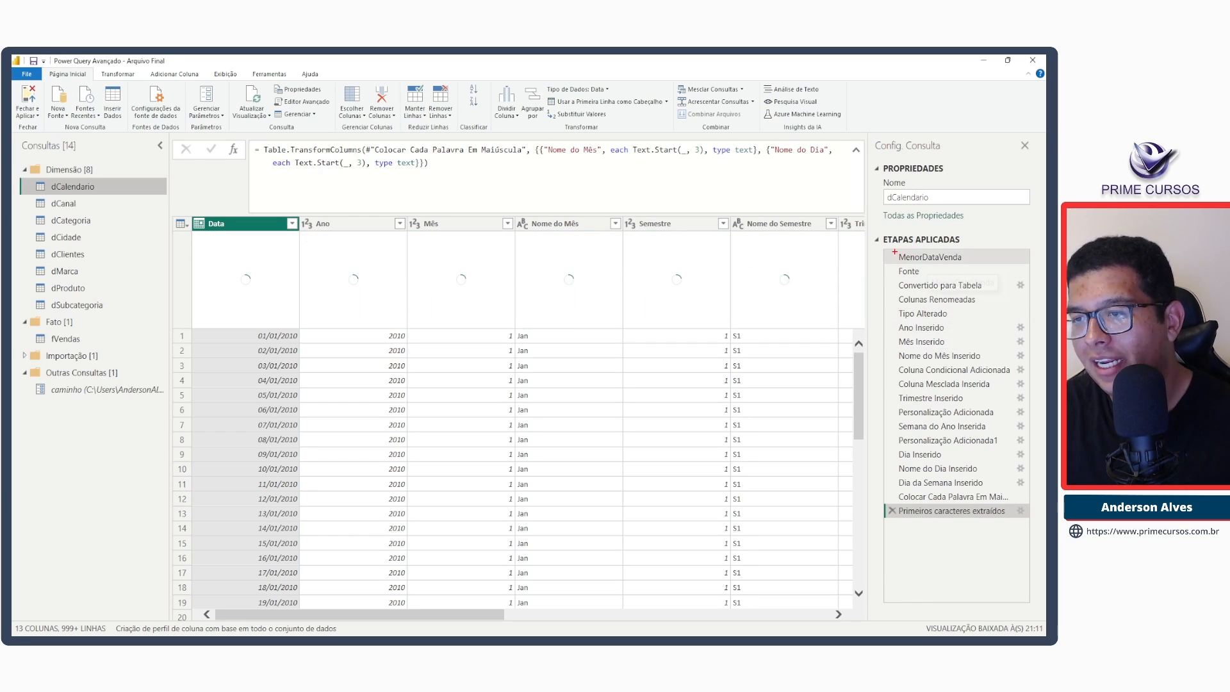
# Open the MenorDataVenda applied step and check the earliest sale date it returns.
pyautogui.moveTo(884, 249); pyautogui.dragTo(985, 265)
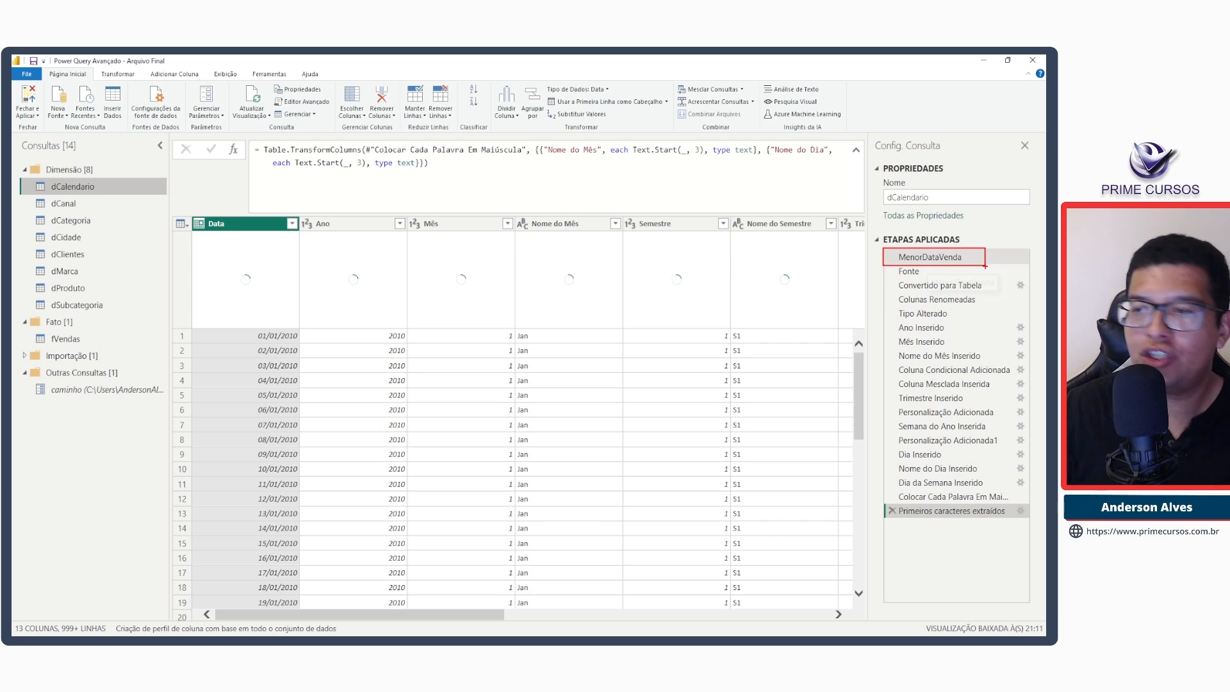
pyautogui.click(949, 256)
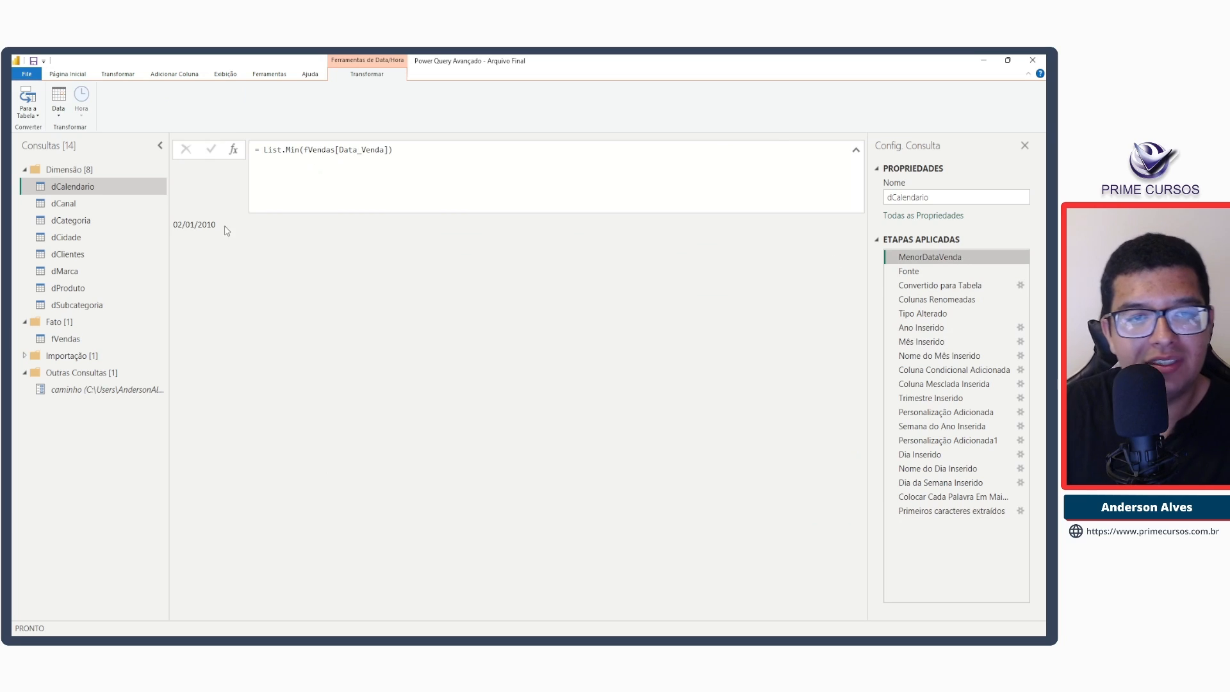
pyautogui.moveTo(218, 224); pyautogui.dragTo(168, 225)
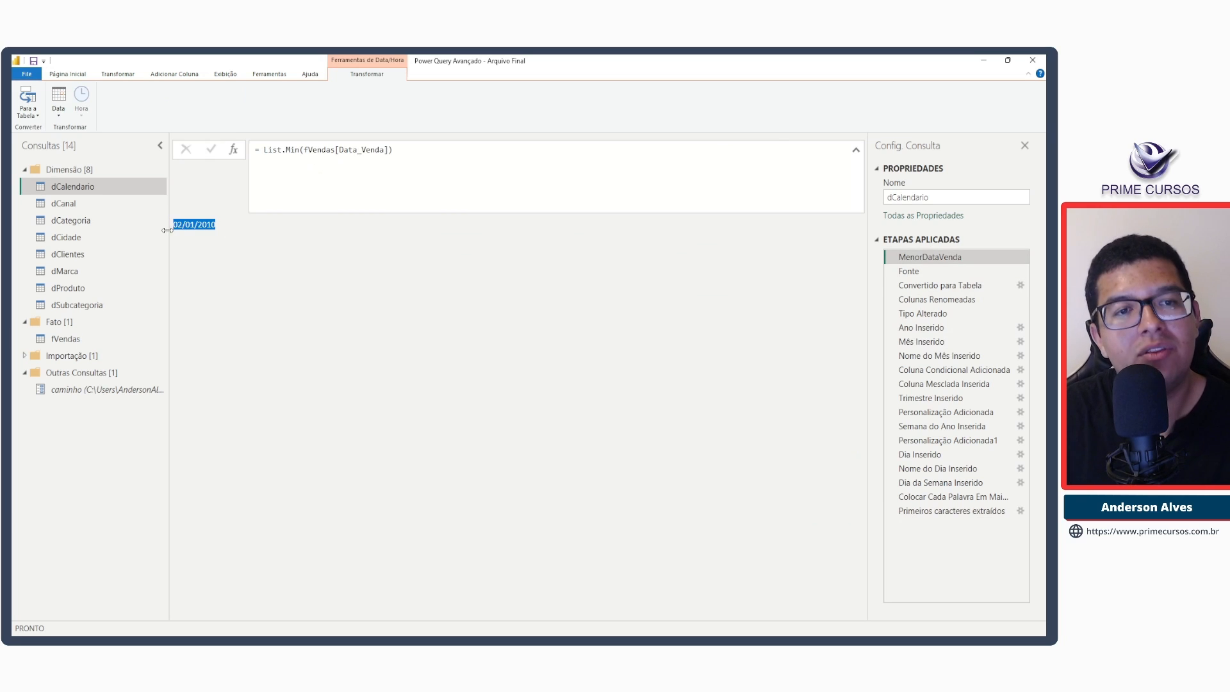
pyautogui.click(225, 295)
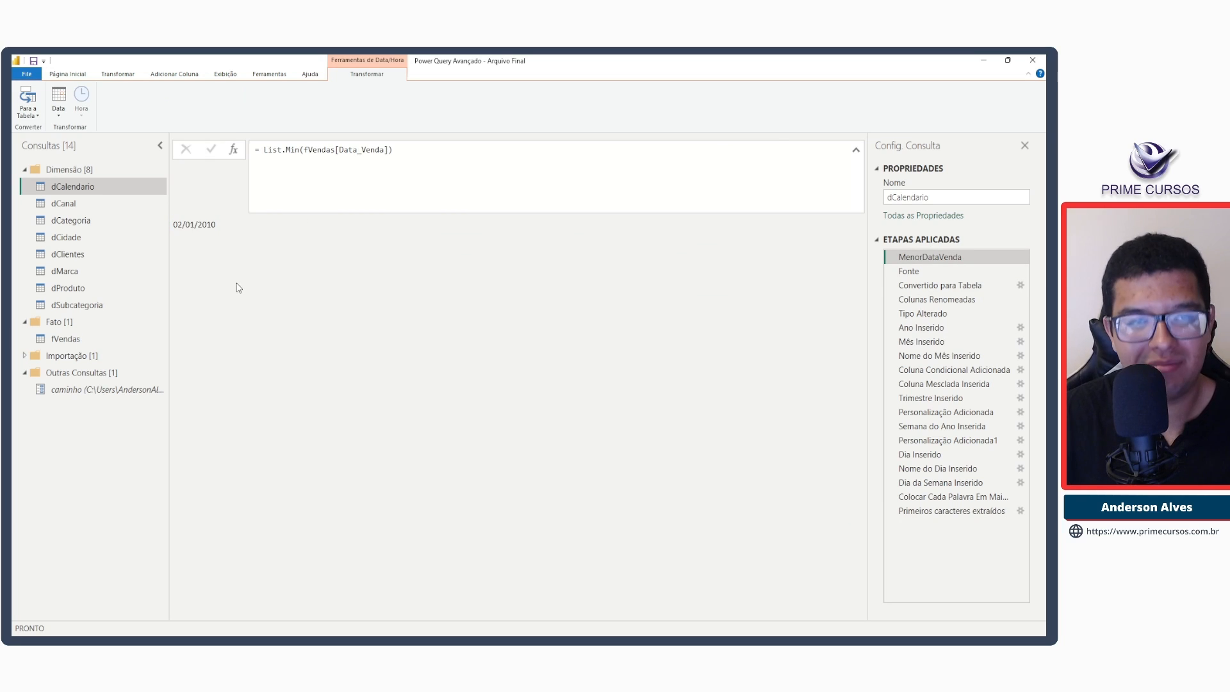
# Open the fVendas query and examine the dates in its Data_Venda column.
pyautogui.click(97, 340)
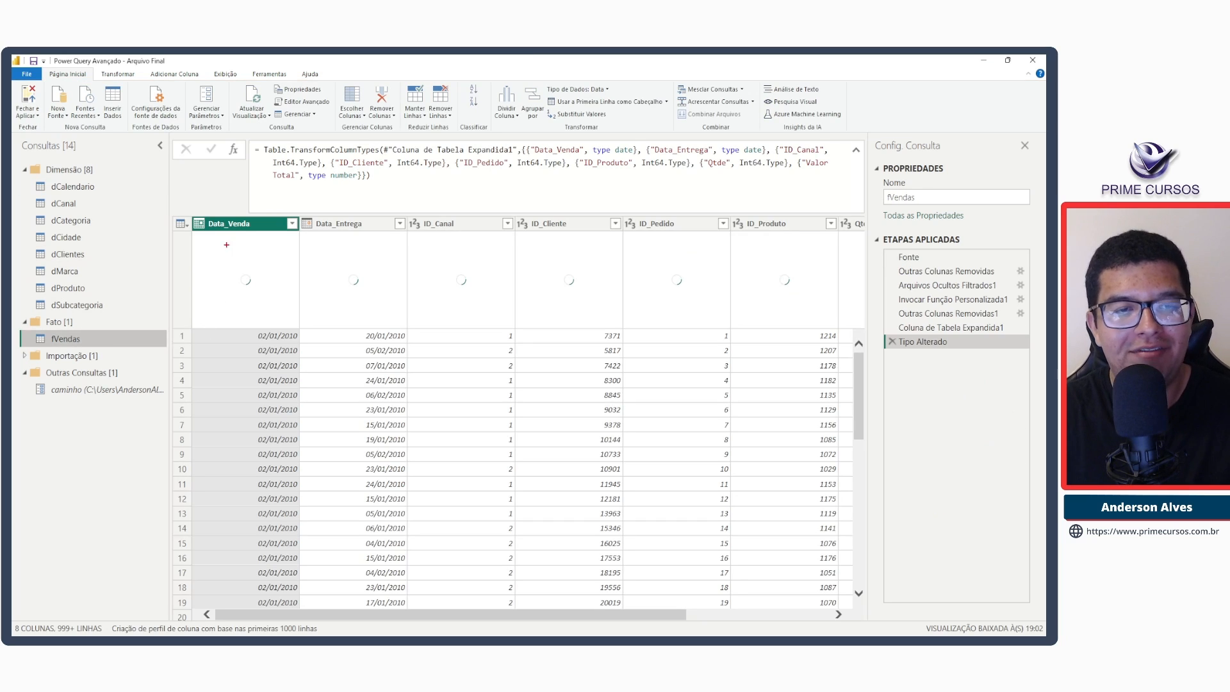
pyautogui.moveTo(188, 219); pyautogui.dragTo(299, 606)
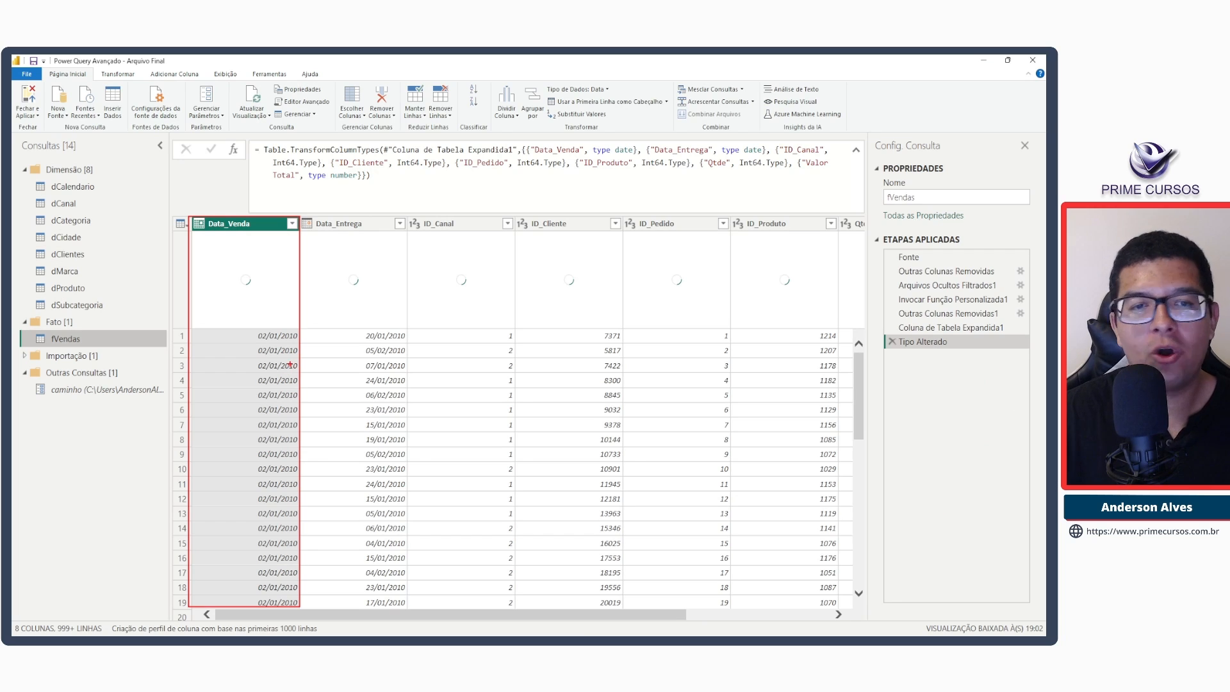
pyautogui.moveTo(251, 339); pyautogui.dragTo(231, 346)
pyautogui.press('Escape')
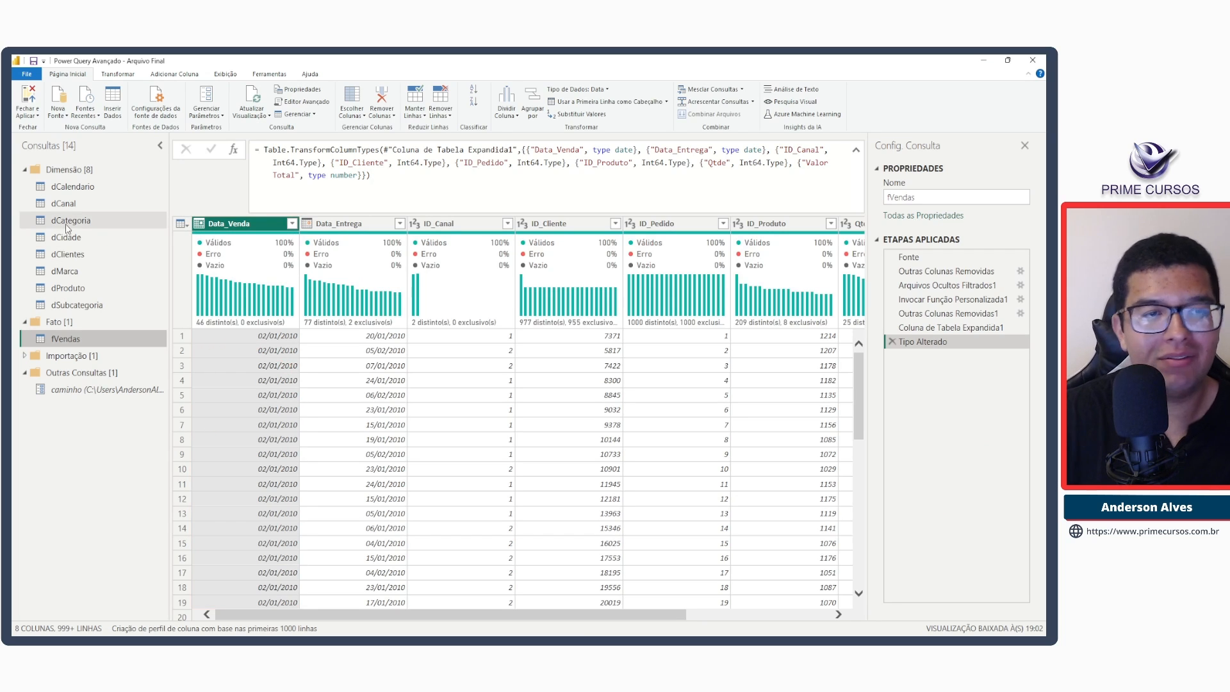
# Return to the dCalendario query, review its MenorDataVenda and Fonte steps, and select the Primeiros caracteres extraídos step.
pyautogui.click(112, 187)
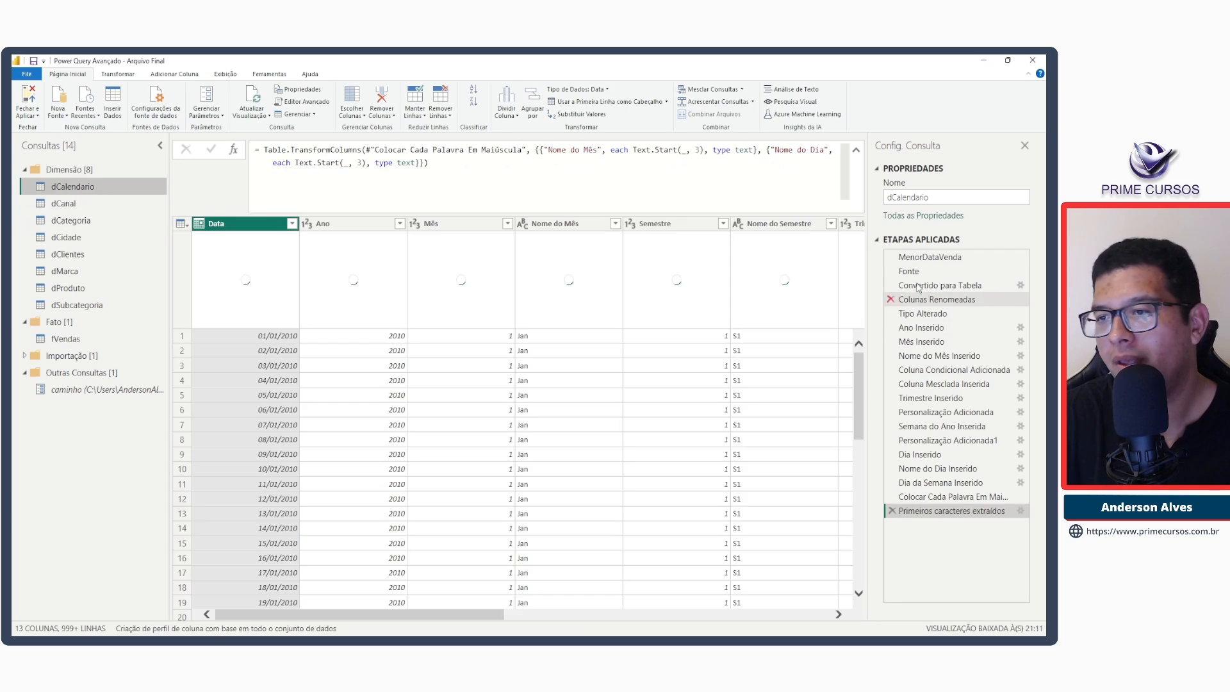
pyautogui.click(915, 260)
pyautogui.click(915, 268)
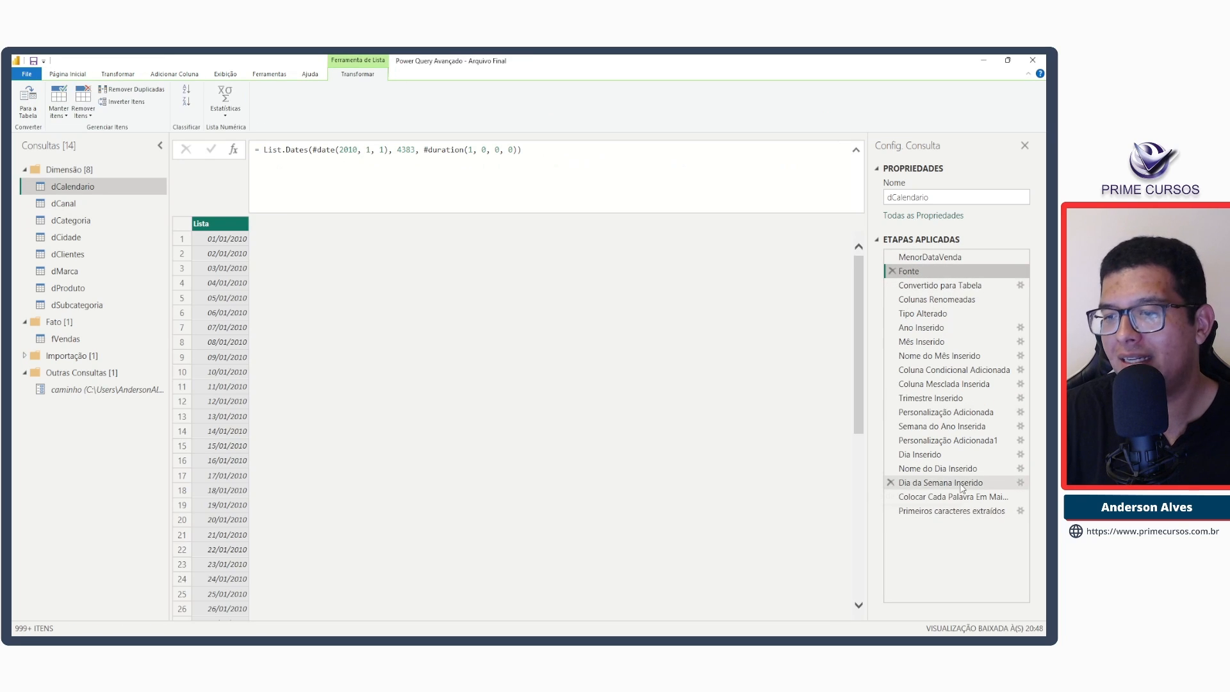
pyautogui.click(942, 511)
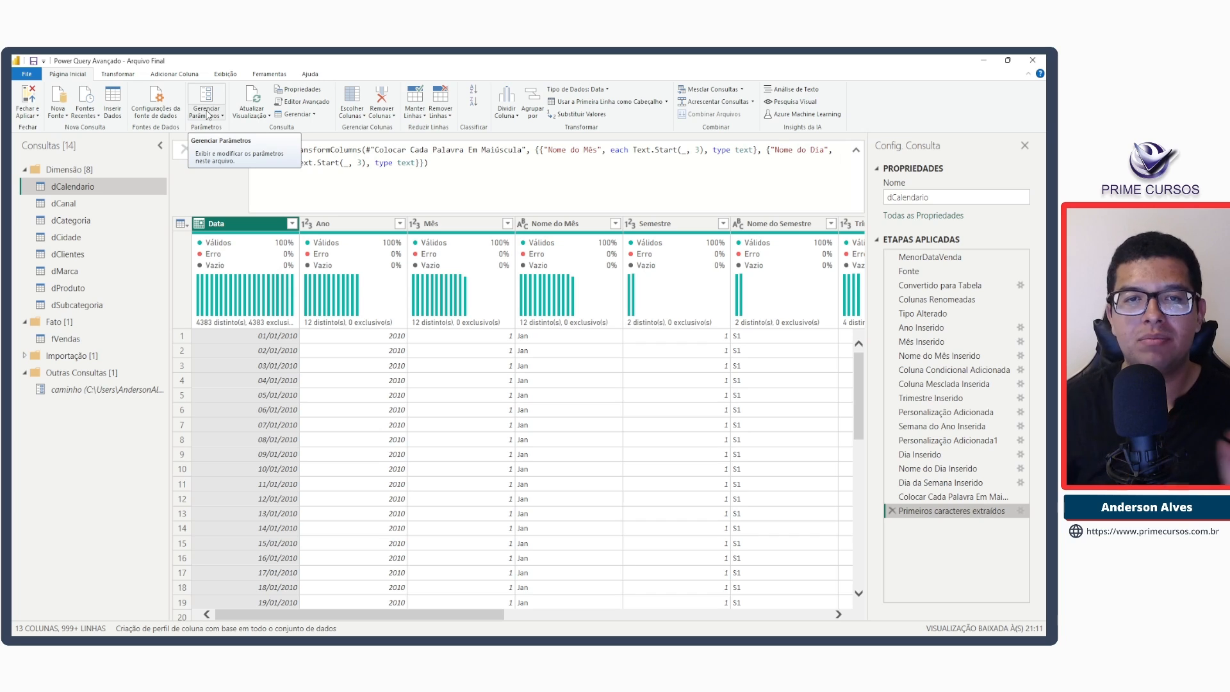
# Open the dCalendario code in the Advanced Editor and start a MaiorDataVenda variable on a new line below MenorDataVenda.
pyautogui.click(305, 103)
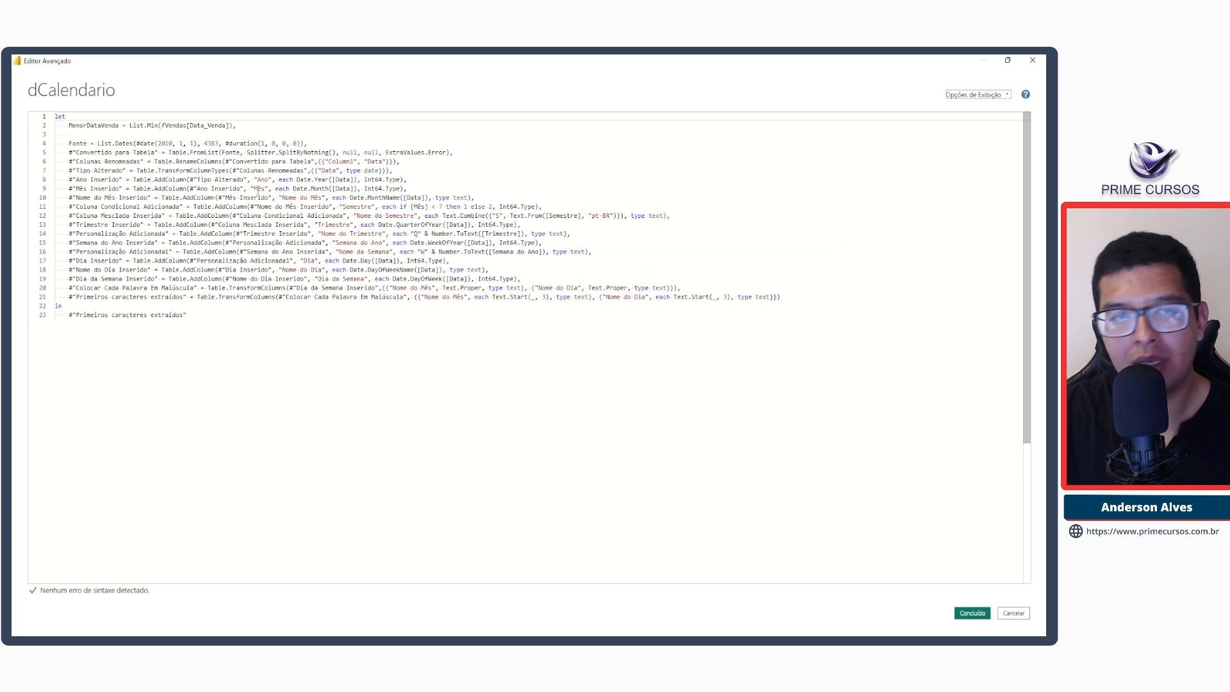
pyautogui.scroll(2, 258, 194)
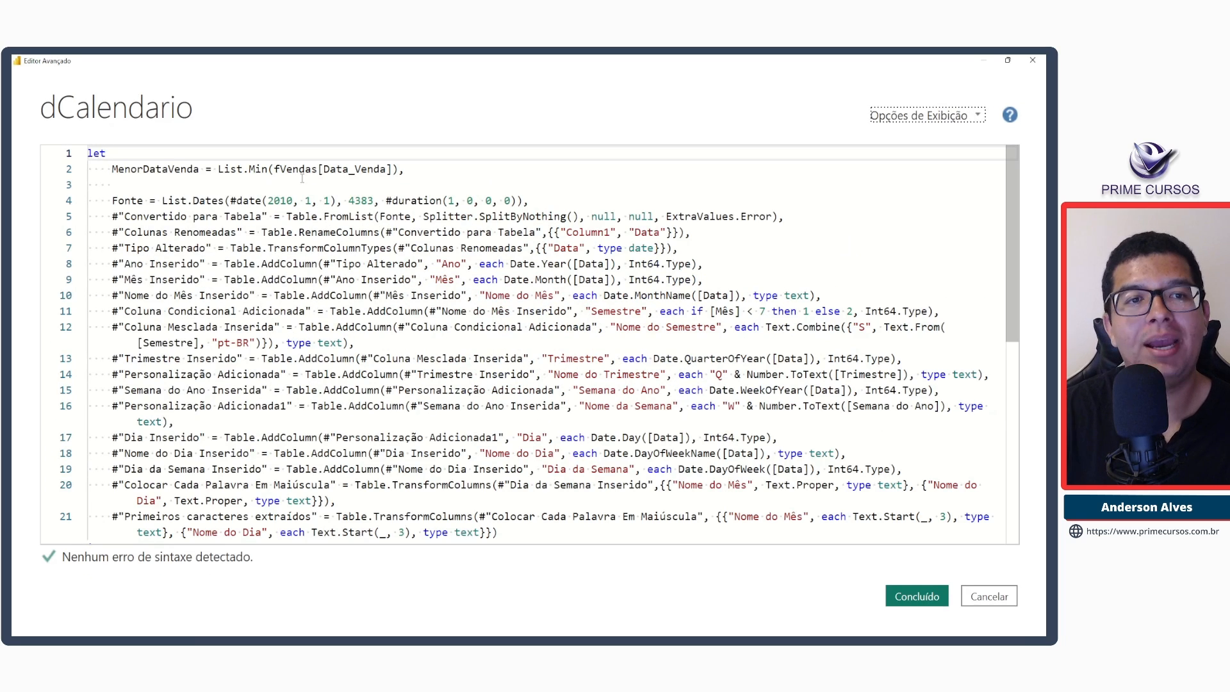
pyautogui.click(426, 170)
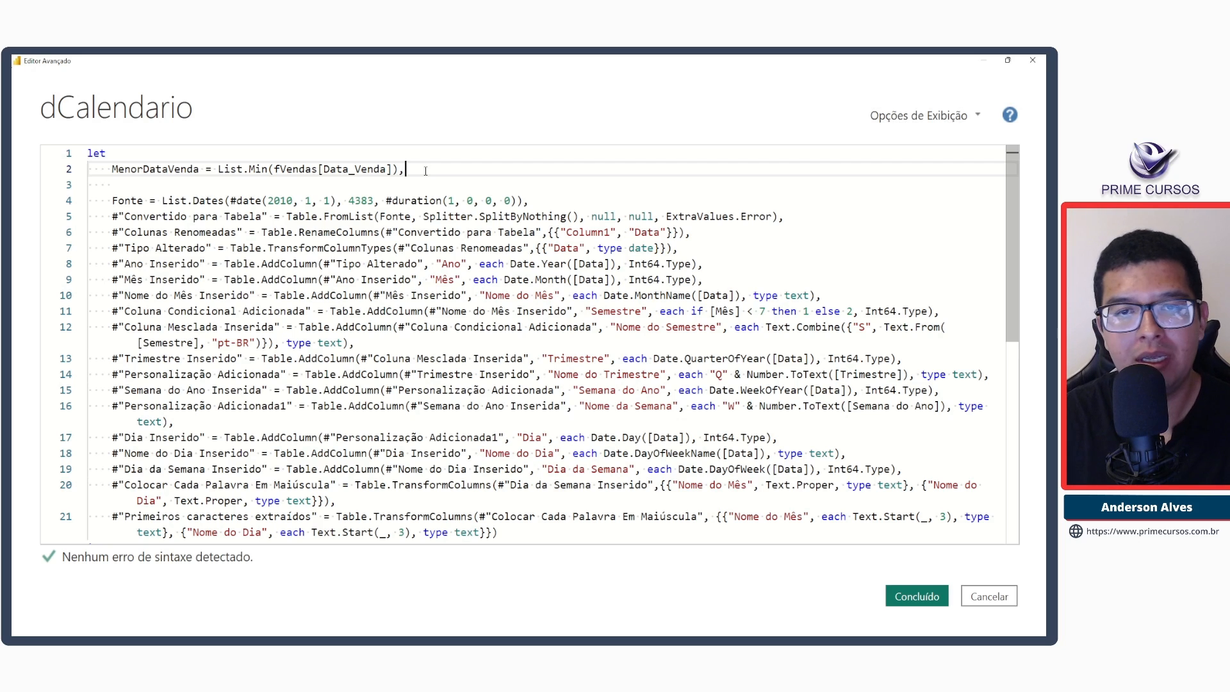
pyautogui.press('Return')
pyautogui.write('Maior')
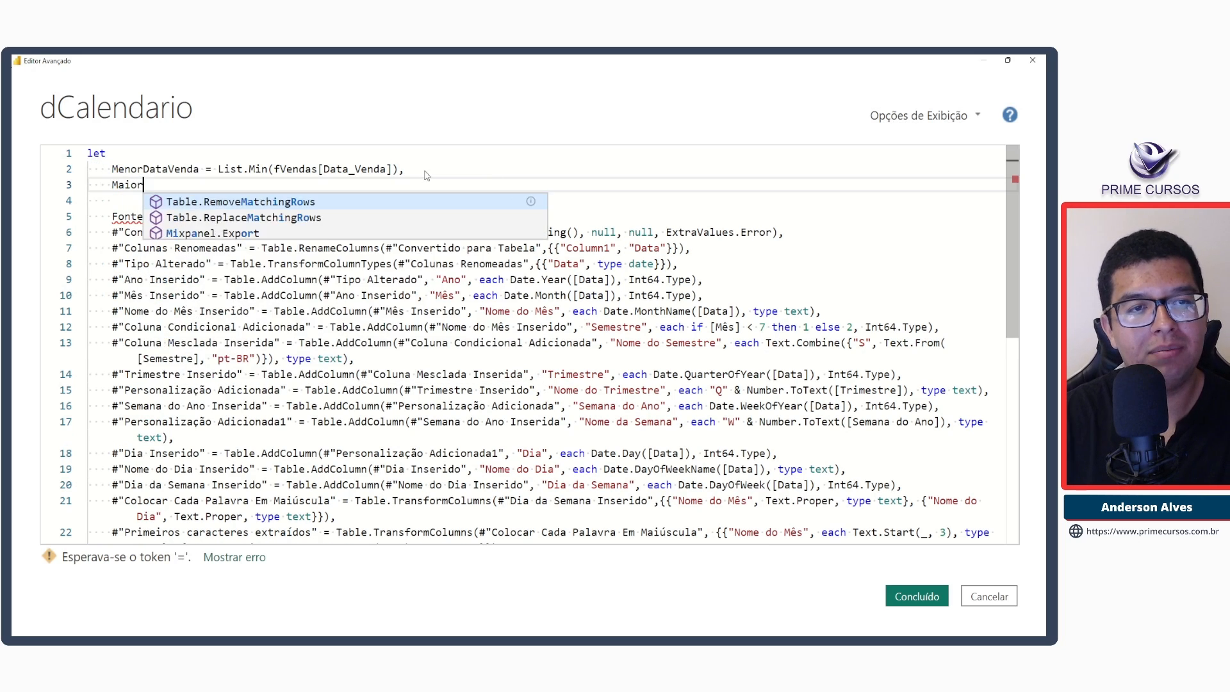
pyautogui.write('DataVenda')
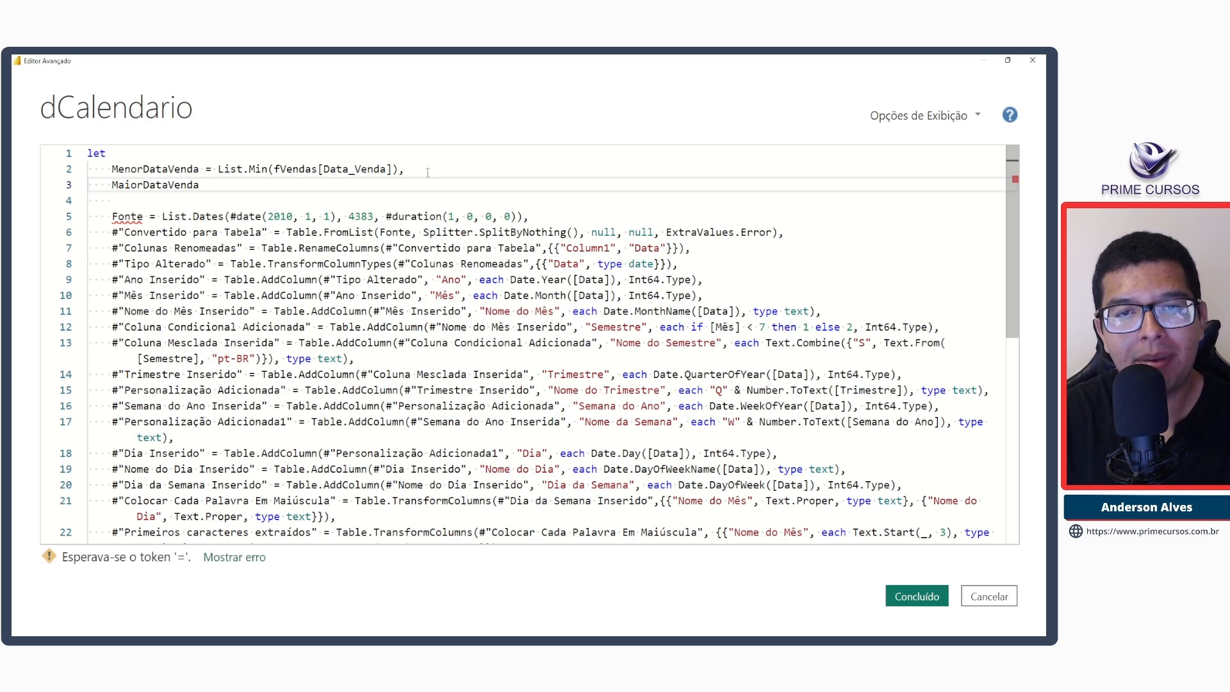
# Copy the = List.Min(fVendas[Data_Venda]), expression from MenorDataVenda to the MaiorDataVenda line.
pyautogui.moveTo(427, 171); pyautogui.dragTo(206, 172)
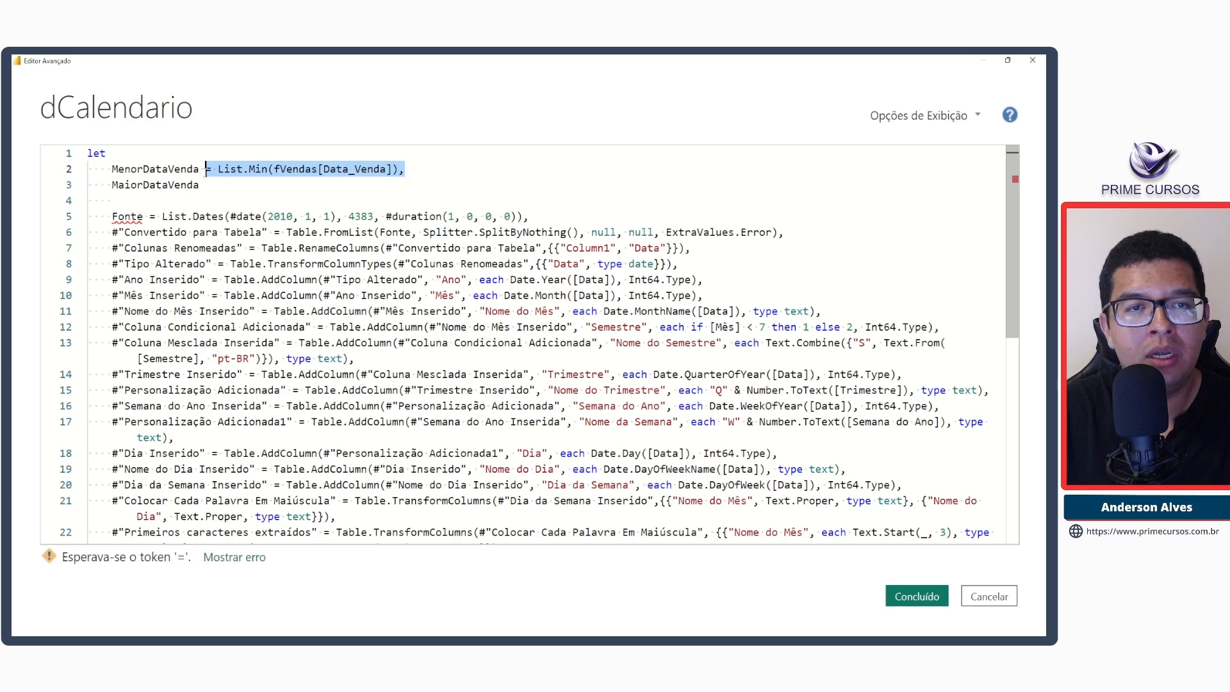
pyautogui.hotkey('ctrl', 'c')
pyautogui.click(216, 185)
pyautogui.hotkey('ctrl', 'v')
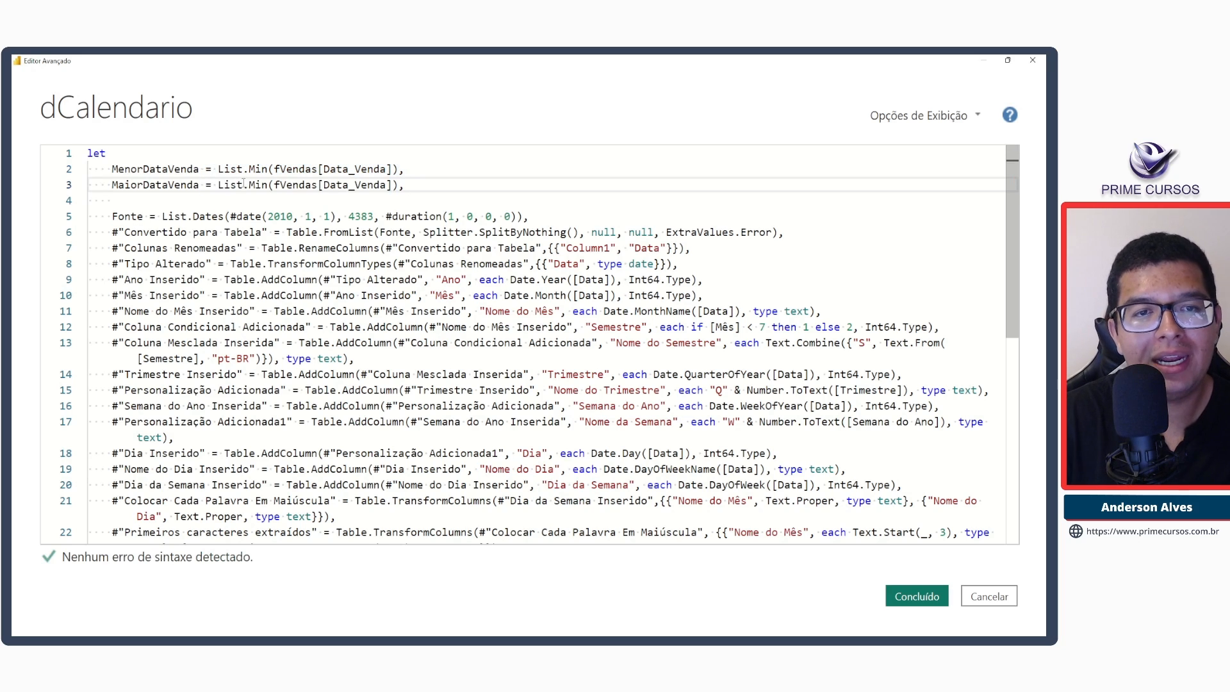
# Change the MaiorDataVenda function to List.Max and apply the code.
pyautogui.click(267, 184)
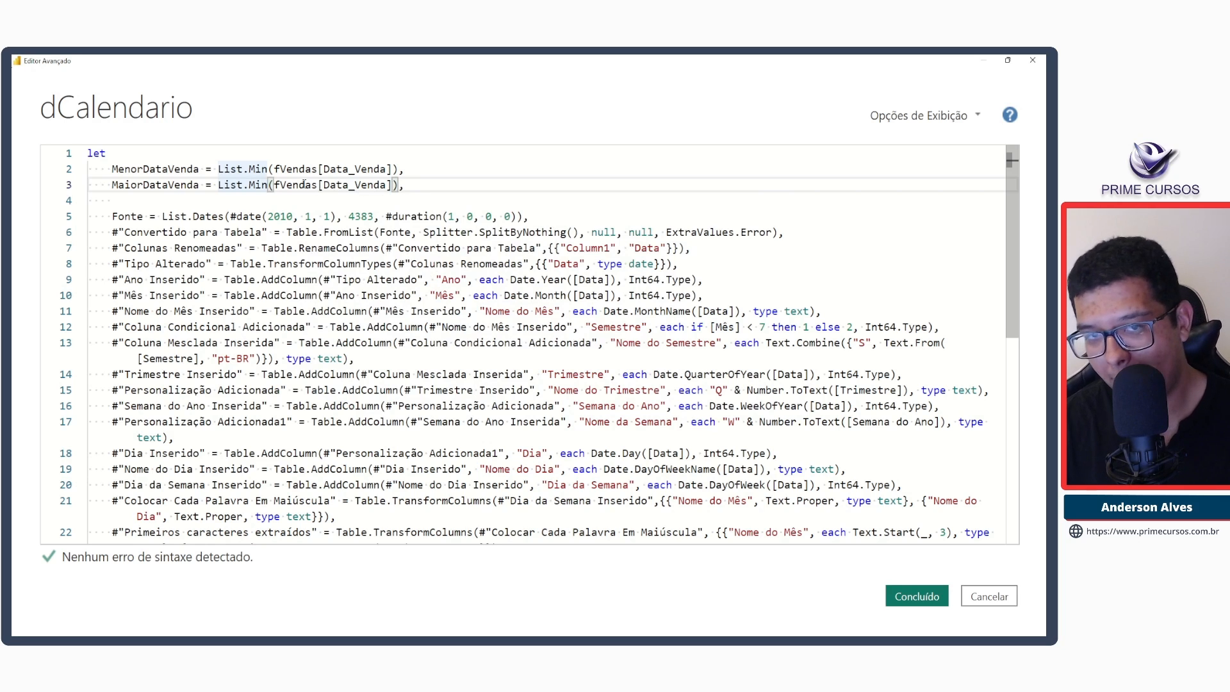
pyautogui.press('BackSpace')
pyautogui.press('BackSpace')
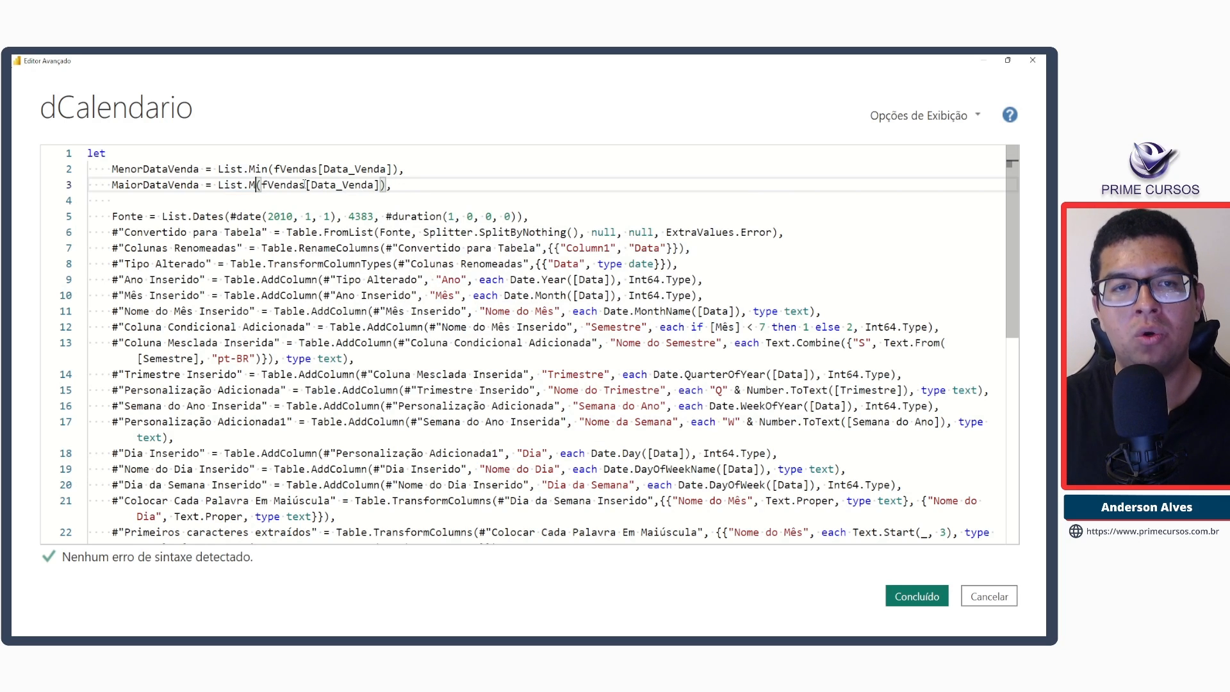
pyautogui.write('ax')
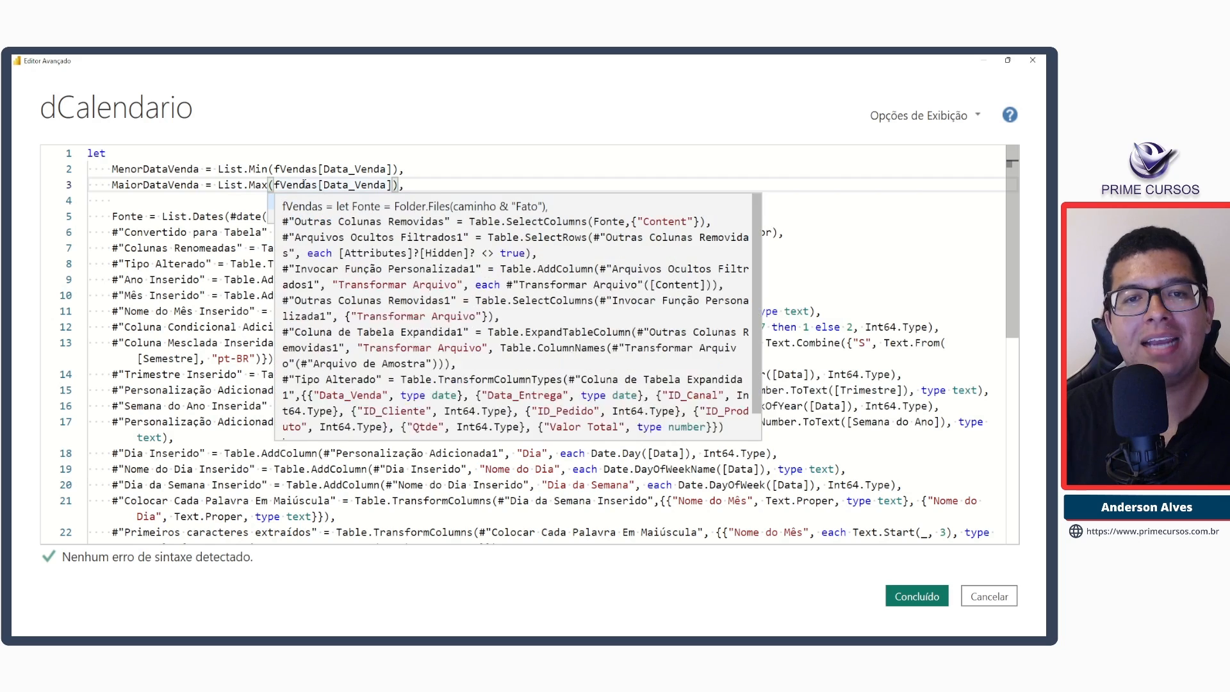
pyautogui.click(426, 187)
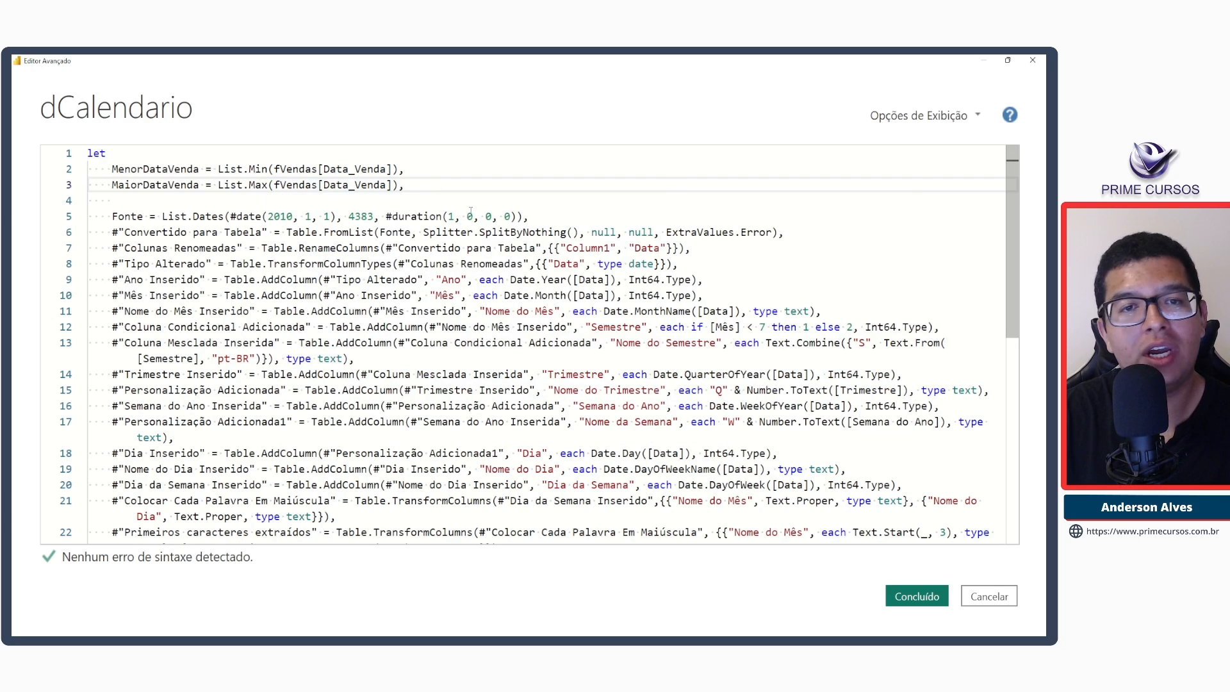
pyautogui.click(917, 596)
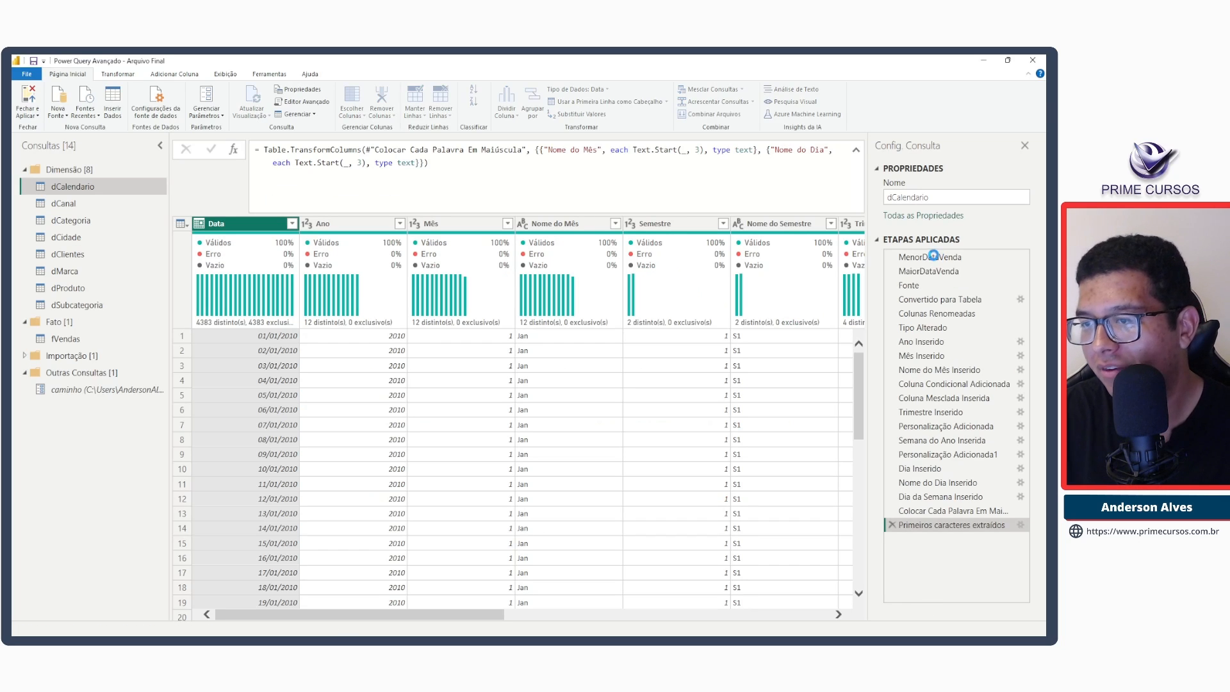
# Compare the dates returned by the MenorDataVenda and MaiorDataVenda applied steps.
pyautogui.click(925, 257)
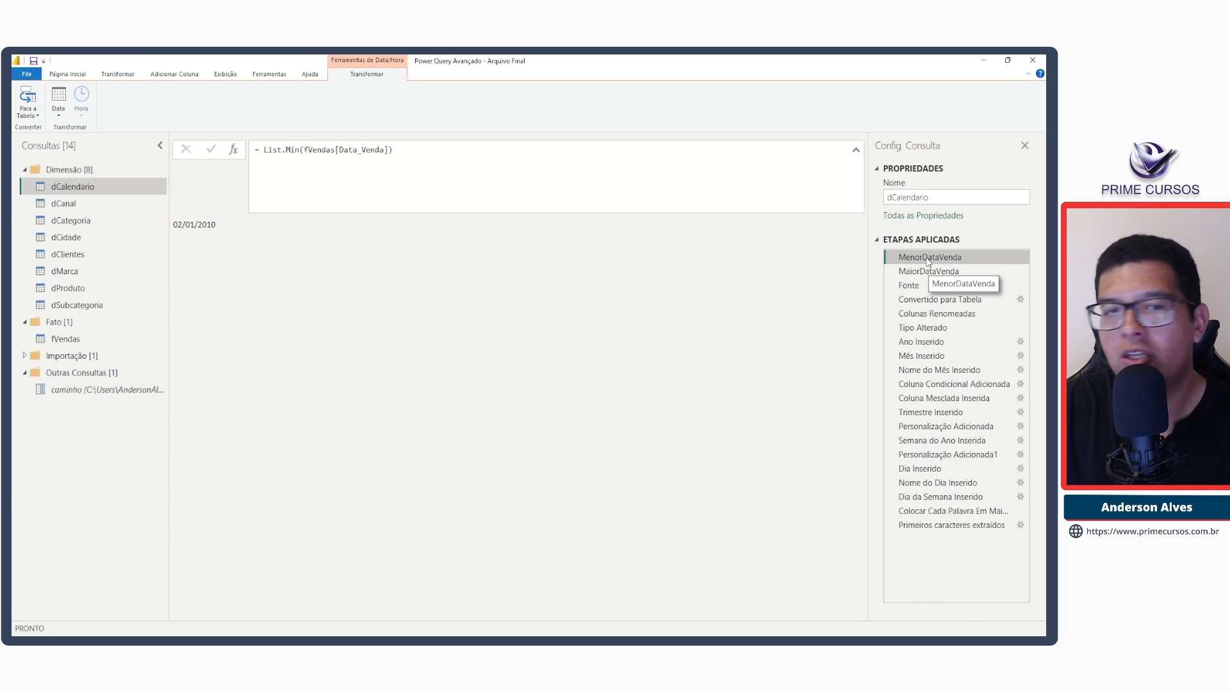
pyautogui.click(929, 271)
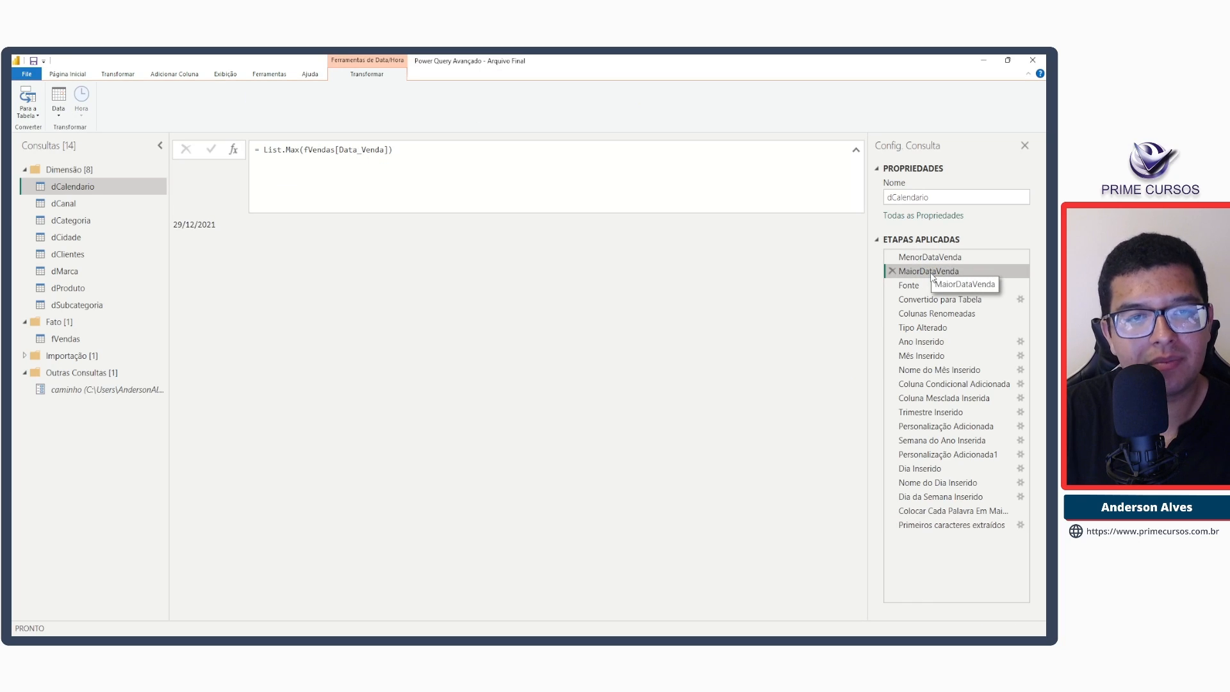
pyautogui.click(931, 257)
pyautogui.click(932, 272)
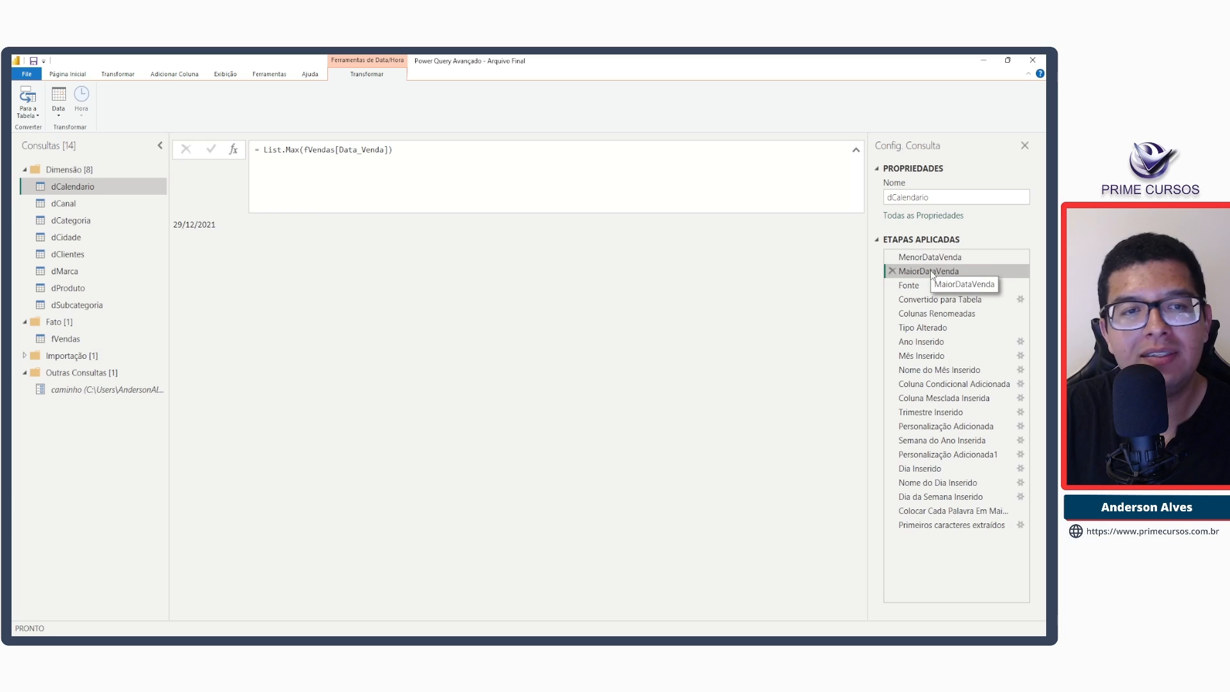
pyautogui.click(931, 257)
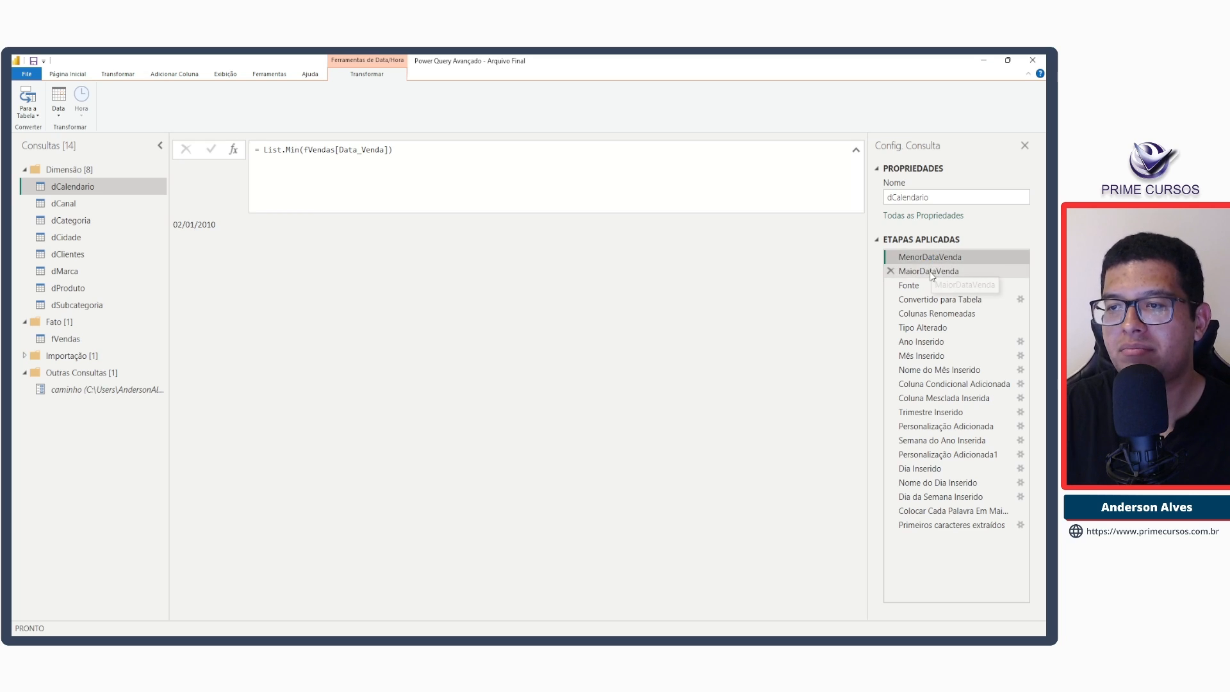
pyautogui.click(931, 273)
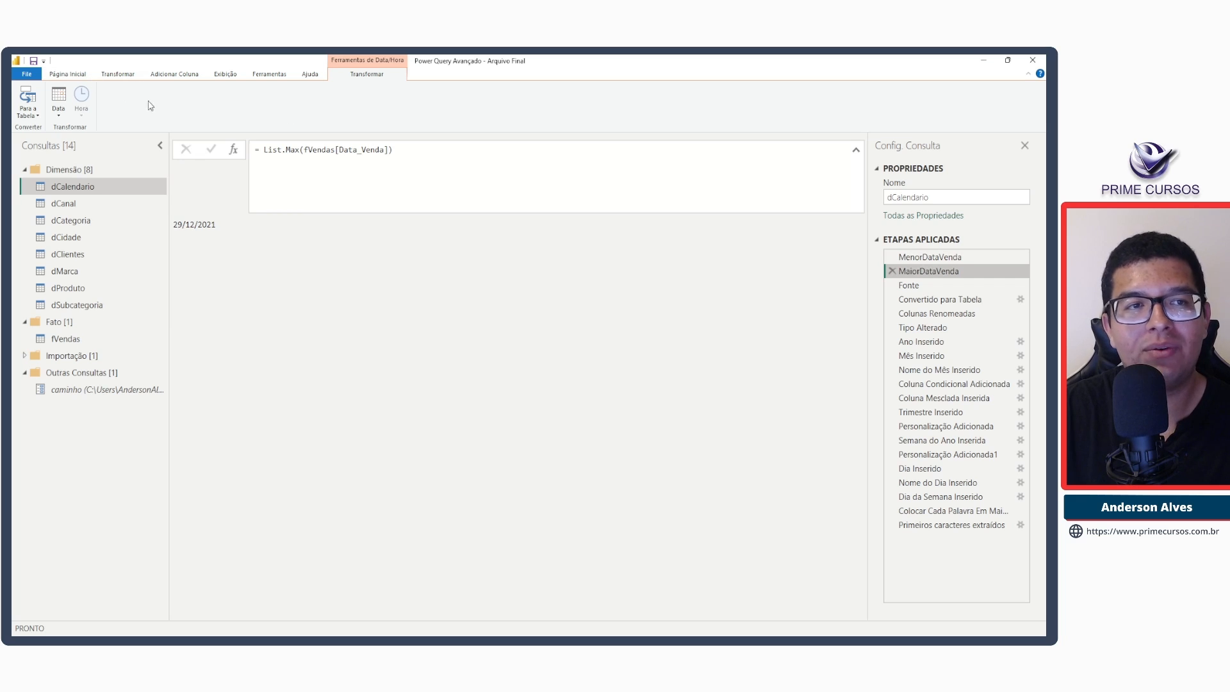
# Reopen the dCalendario code and insert four blank lines after MaiorDataVenda, leaving the cursor on the second line below it.
pyautogui.click(91, 74)
pyautogui.click(292, 103)
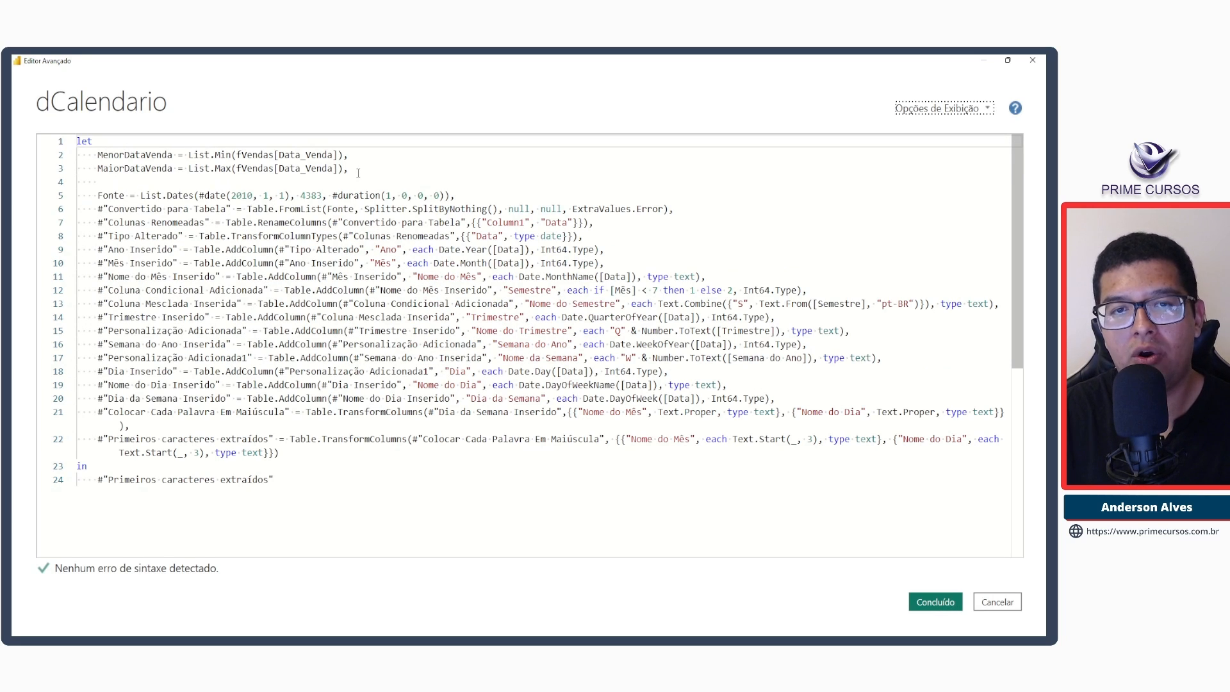
pyautogui.click(359, 171)
pyautogui.press('Return')
pyautogui.press('Return')
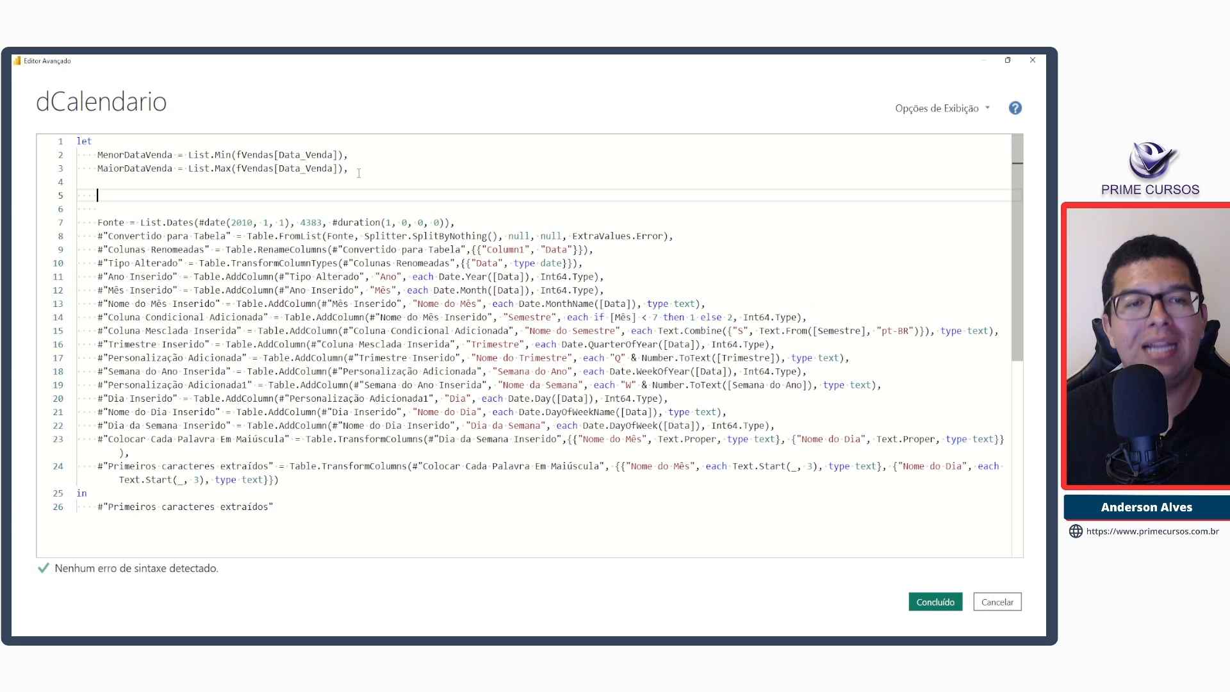
pyautogui.click(323, 222)
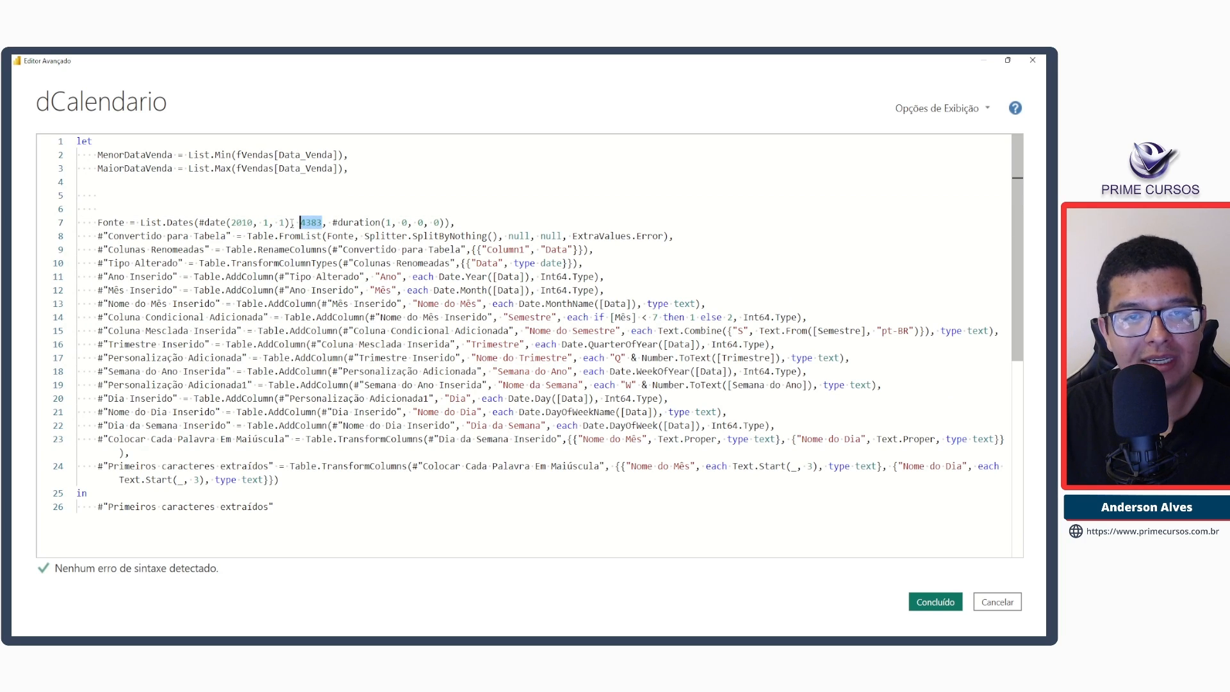
pyautogui.moveTo(289, 222); pyautogui.dragTo(199, 223)
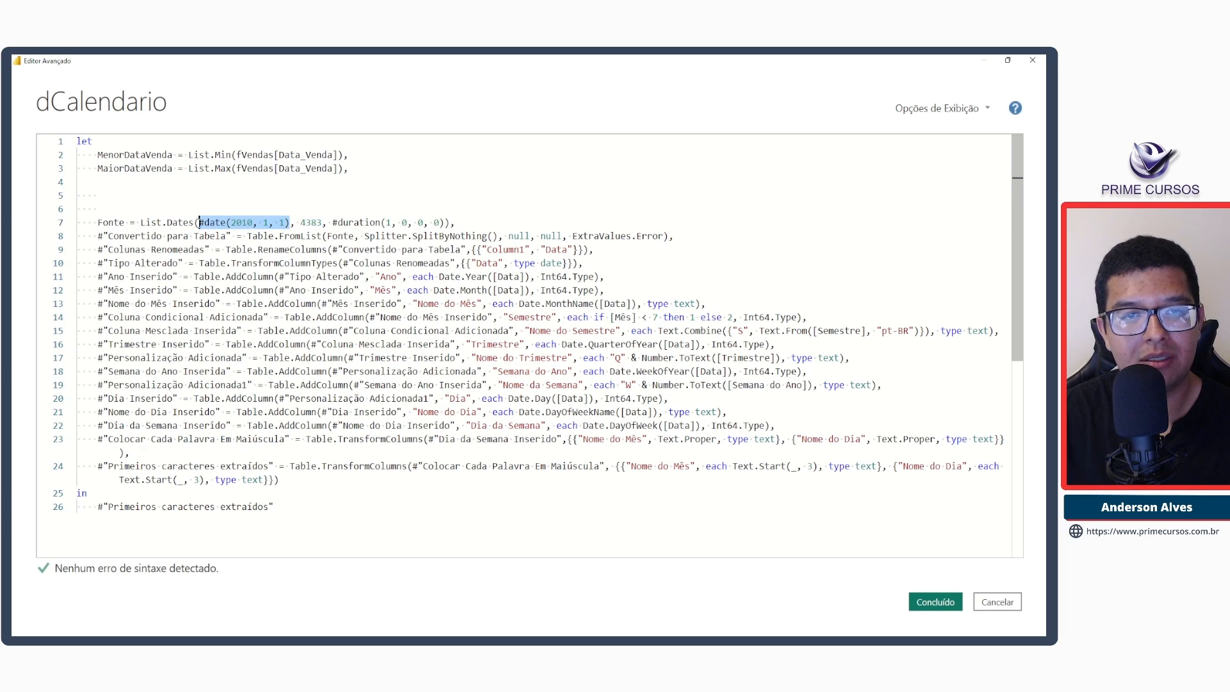
pyautogui.click(362, 170)
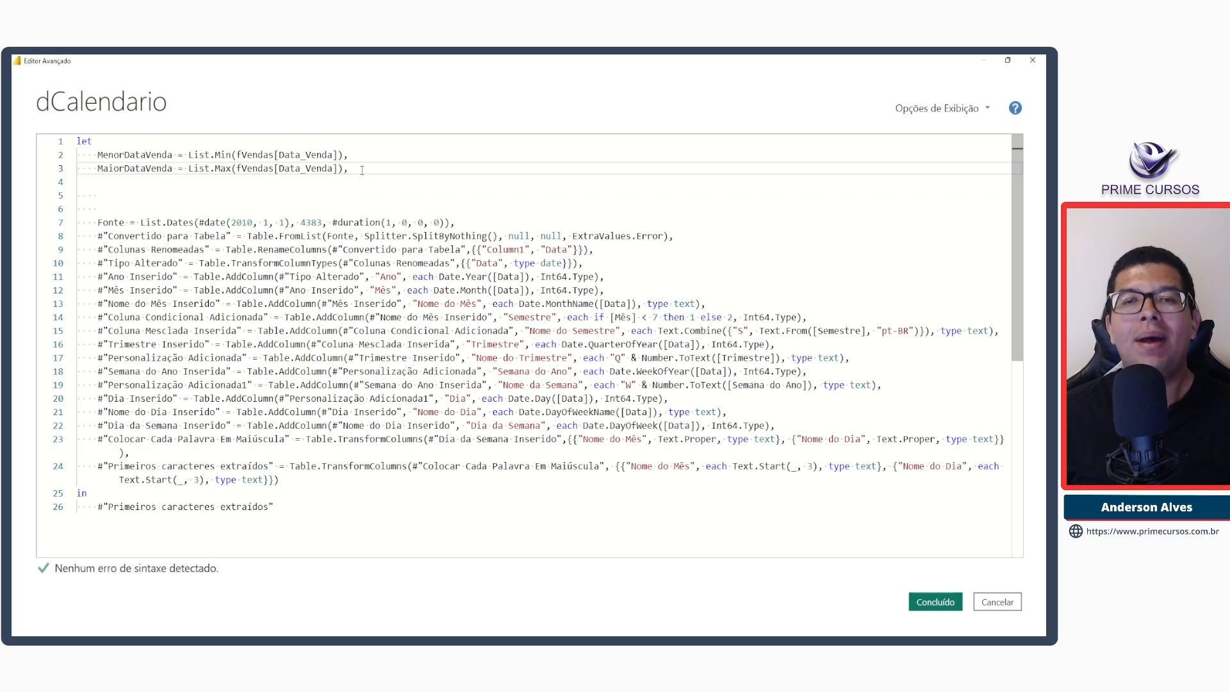
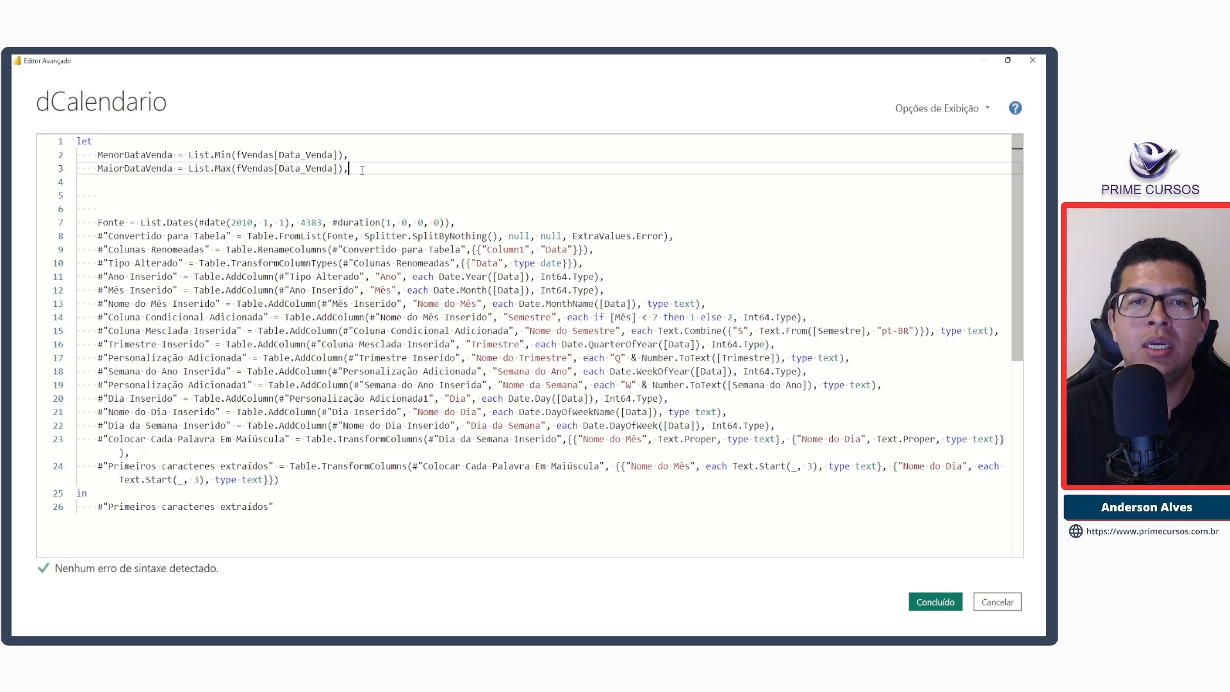
pyautogui.press('Return')
pyautogui.press('Return')
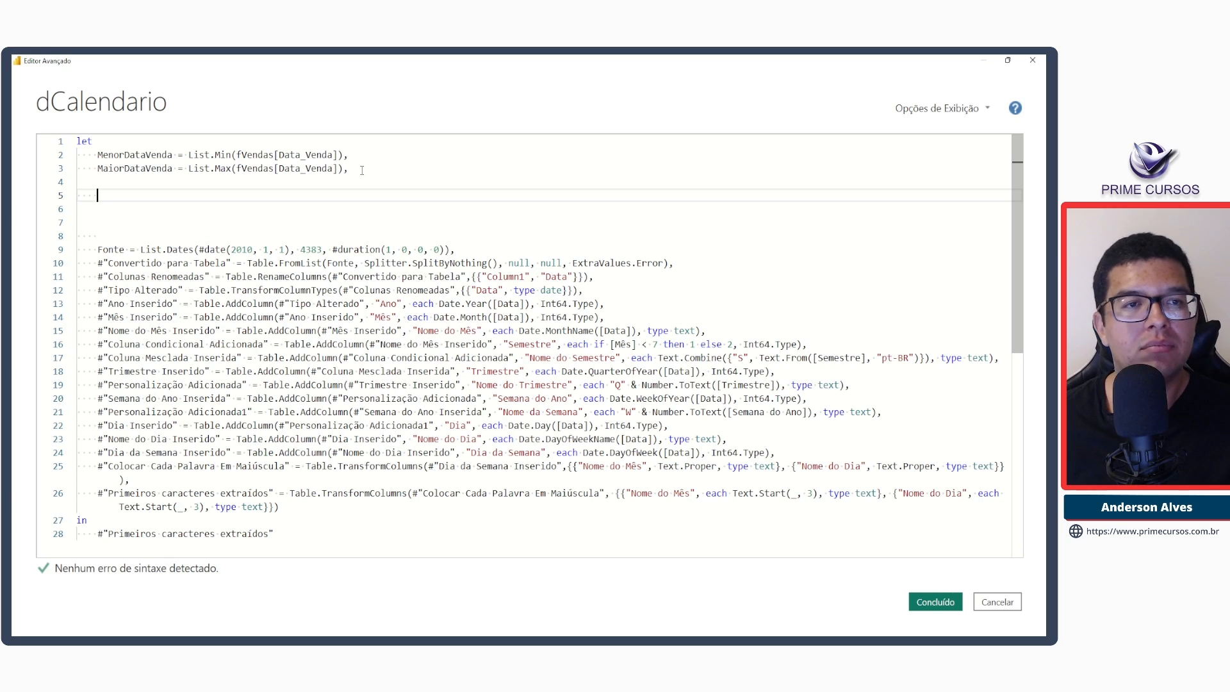
pyautogui.write('U')
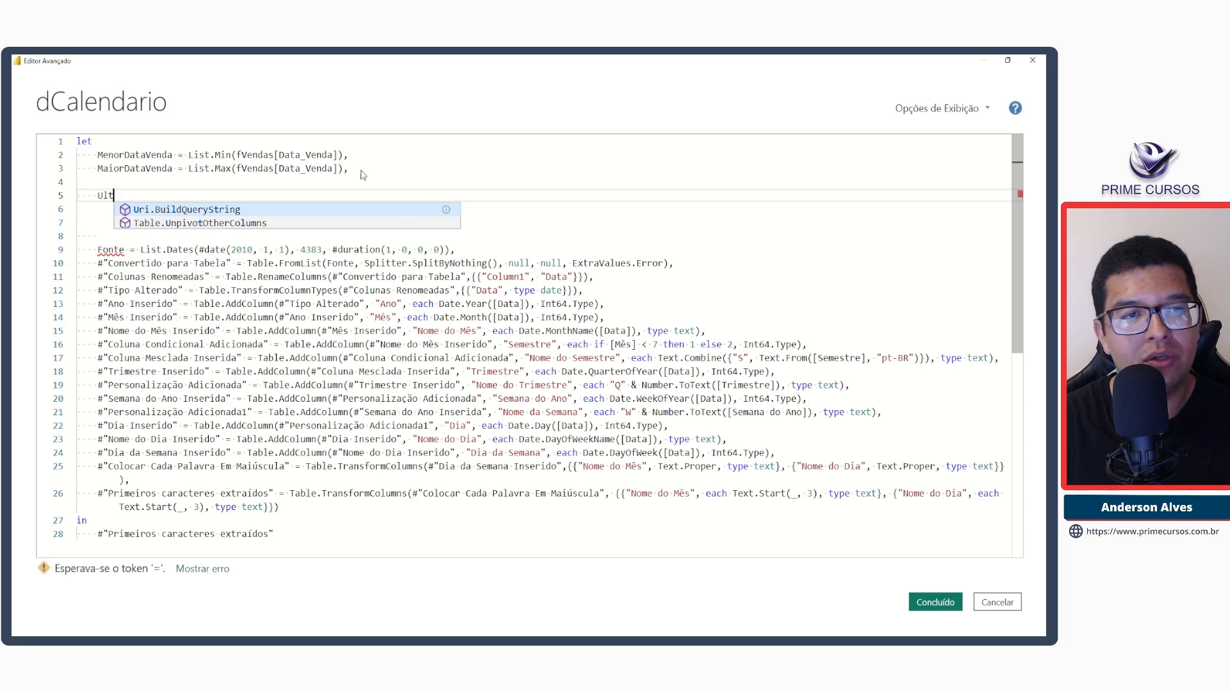
pyautogui.press('BackSpace')
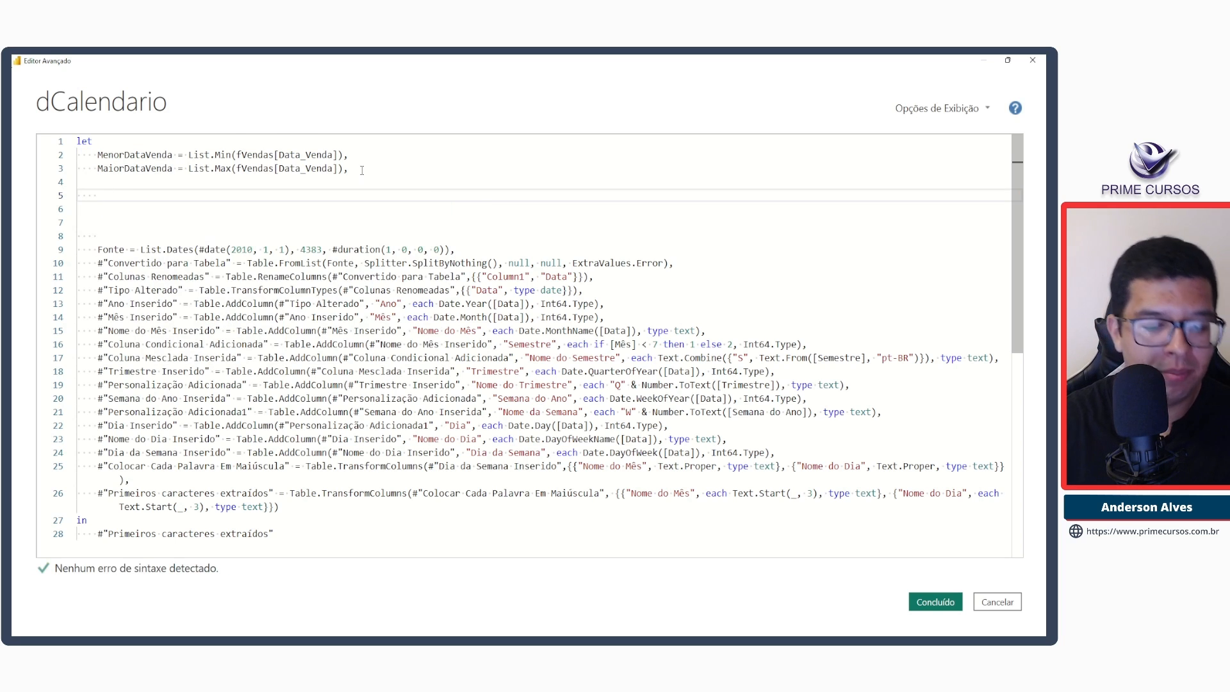
pyautogui.write('O')
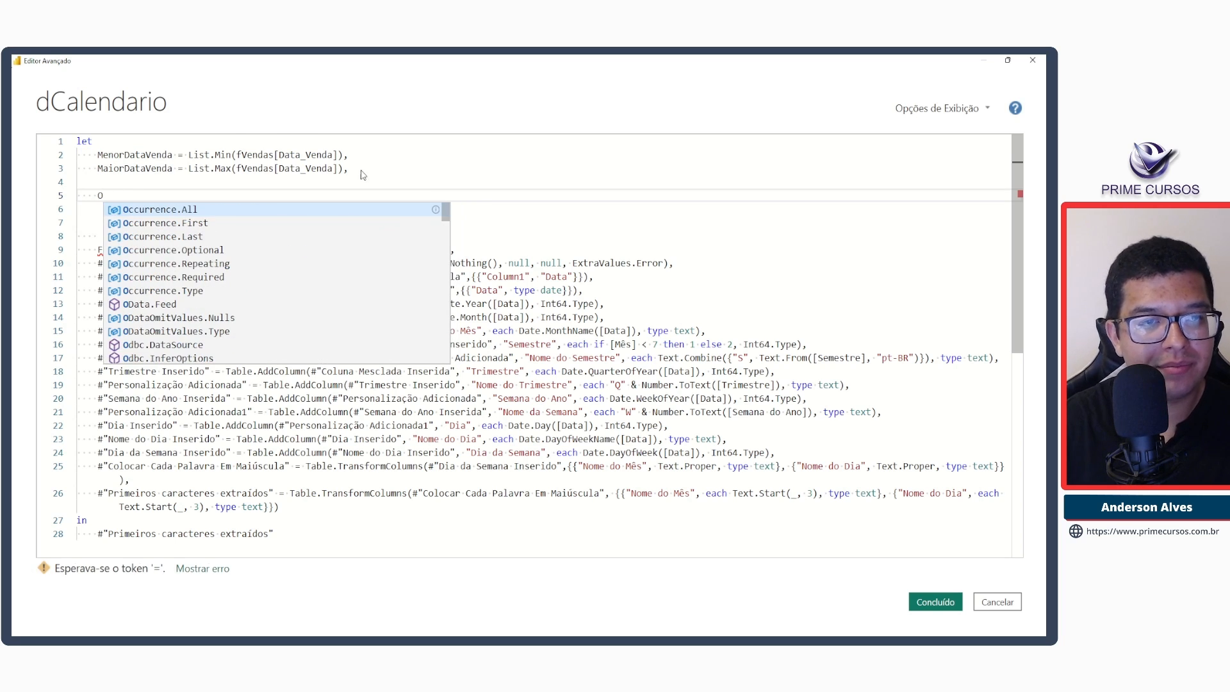
pyautogui.press('BackSpace')
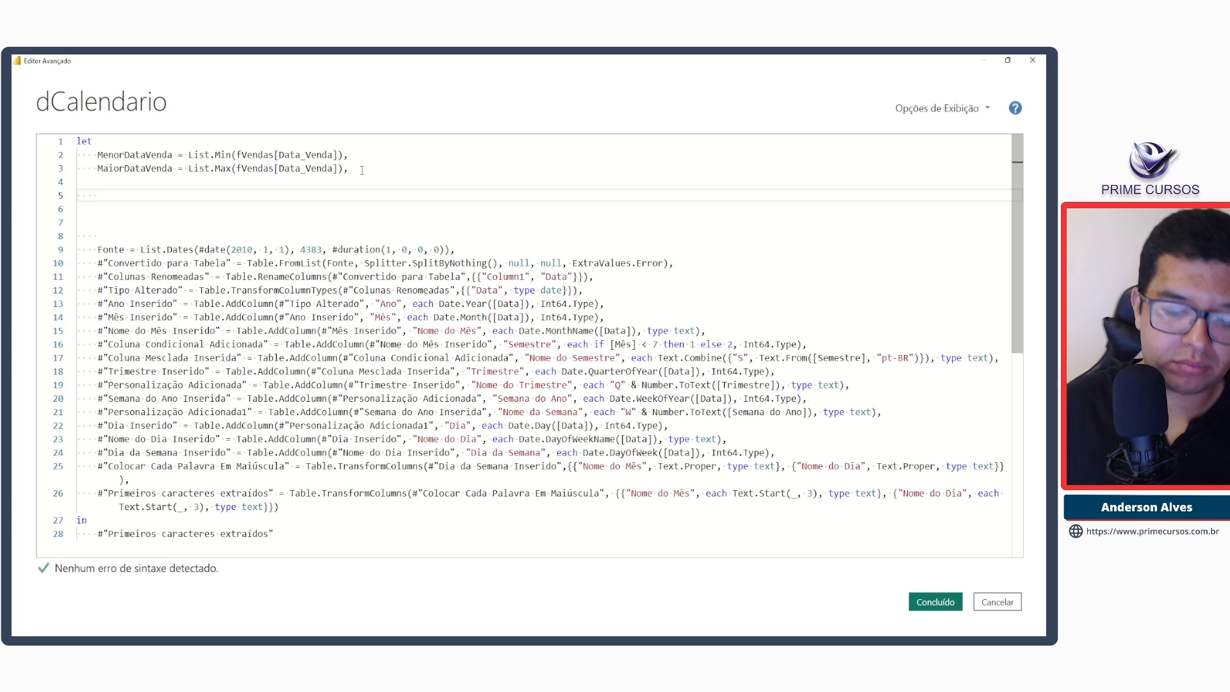
# Start a DataInicial variable in the dCalendario code using the Date.StartOfYear function with empty parentheses.
pyautogui.write('Data')
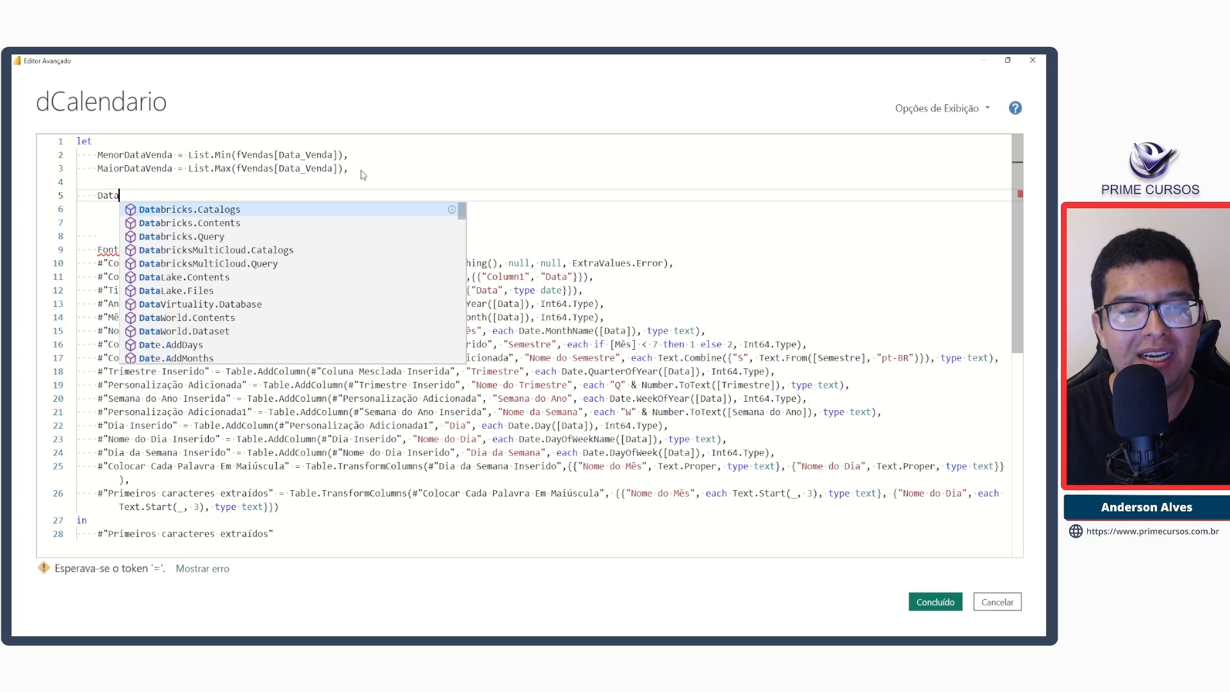
pyautogui.write('Inicial = ')
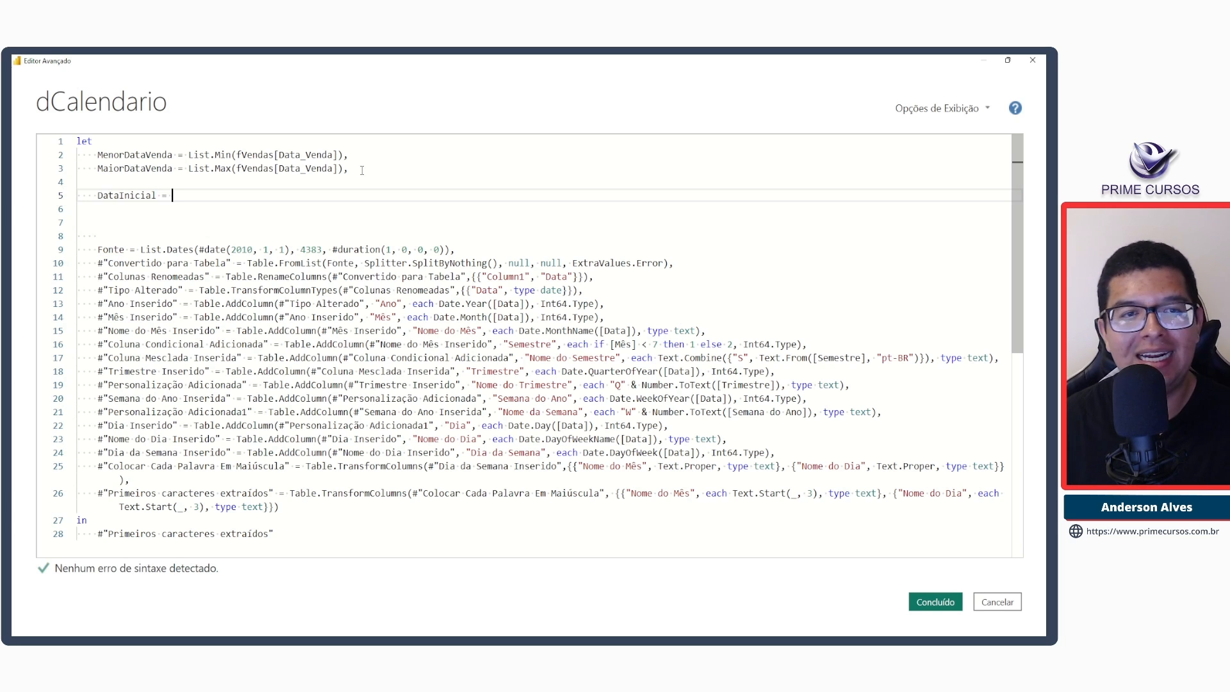
pyautogui.write('Date')
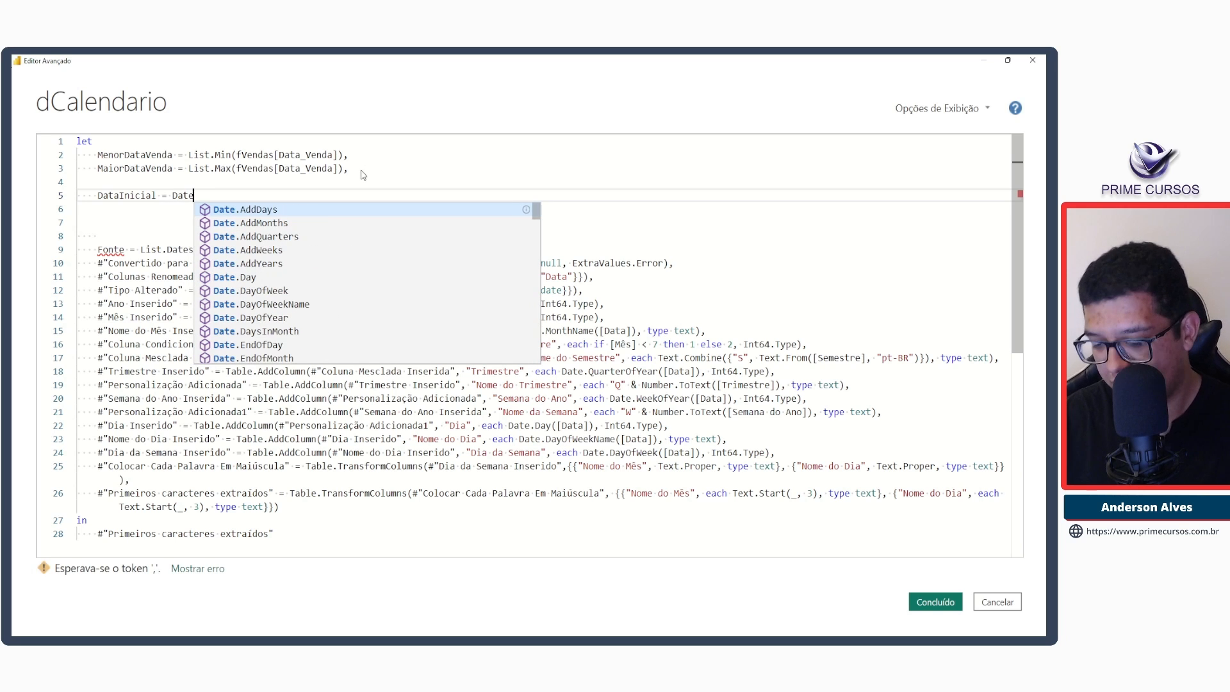
pyautogui.write('.')
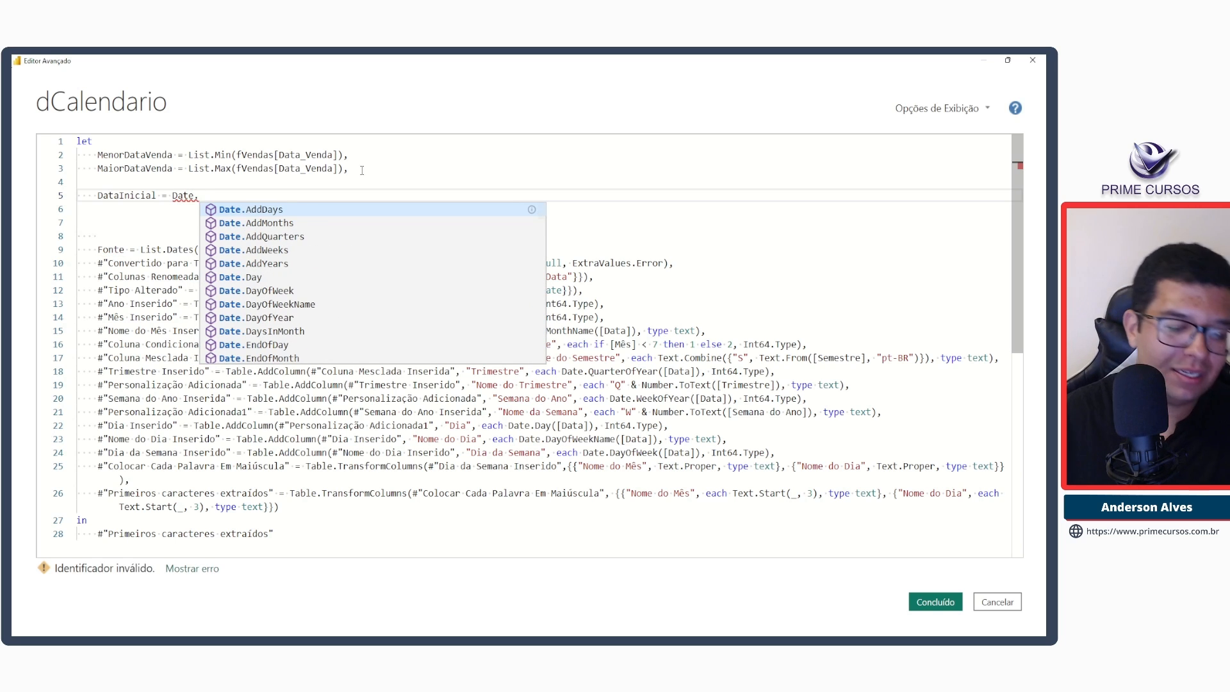
pyautogui.write('Star')
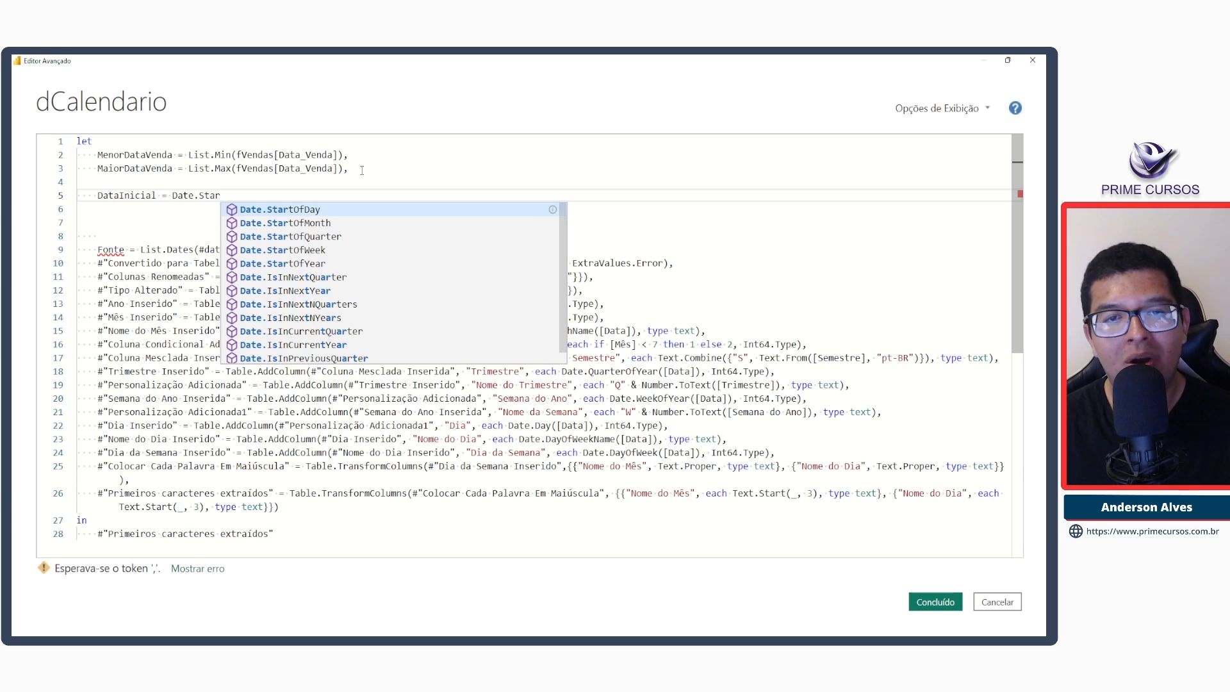
pyautogui.press('Down')
pyautogui.press('Down')
pyautogui.press('Down')
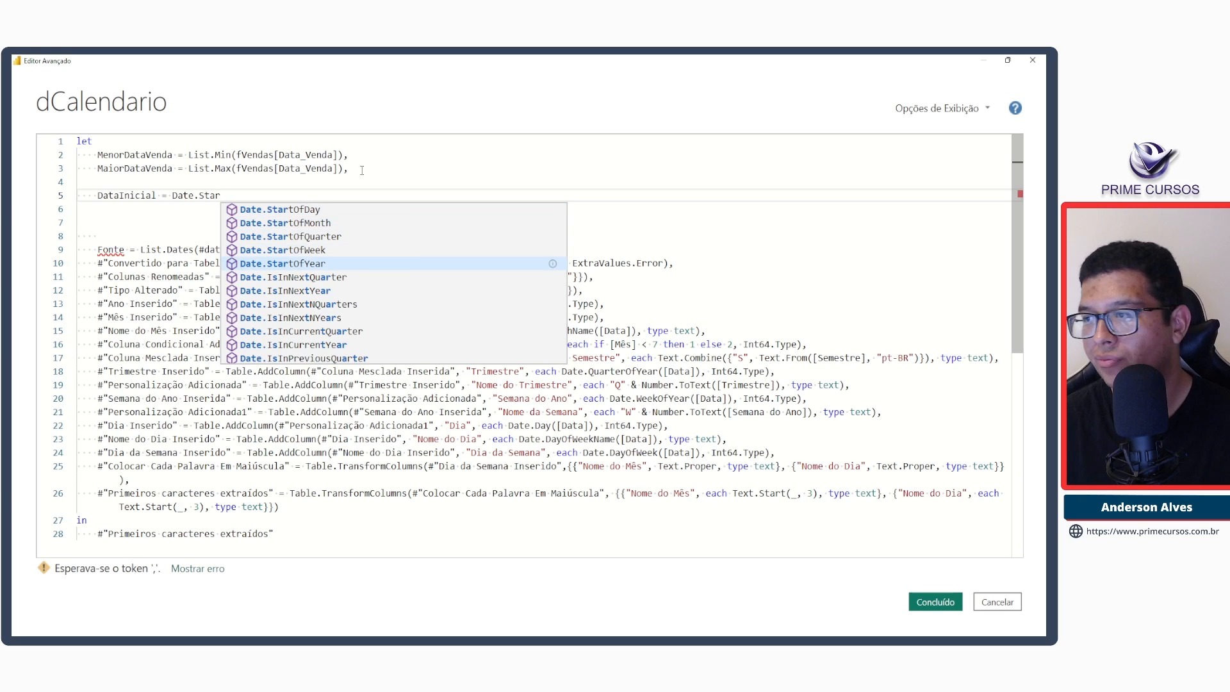
pyautogui.press('Tab')
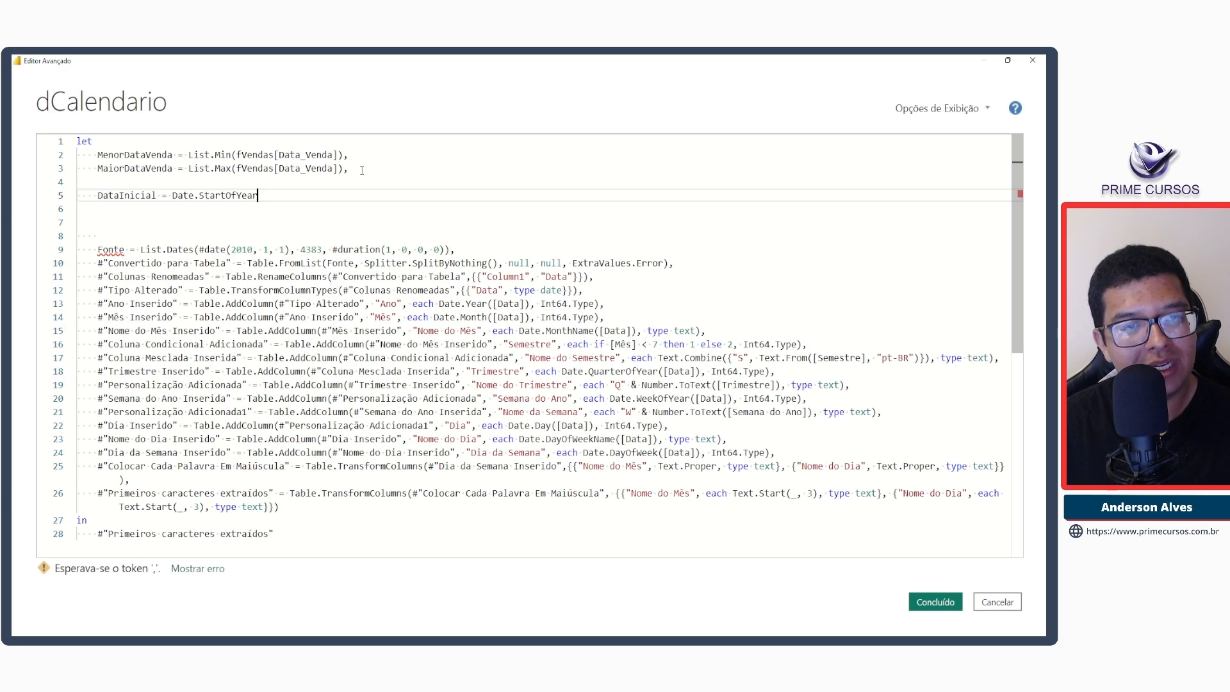
pyautogui.write('(')
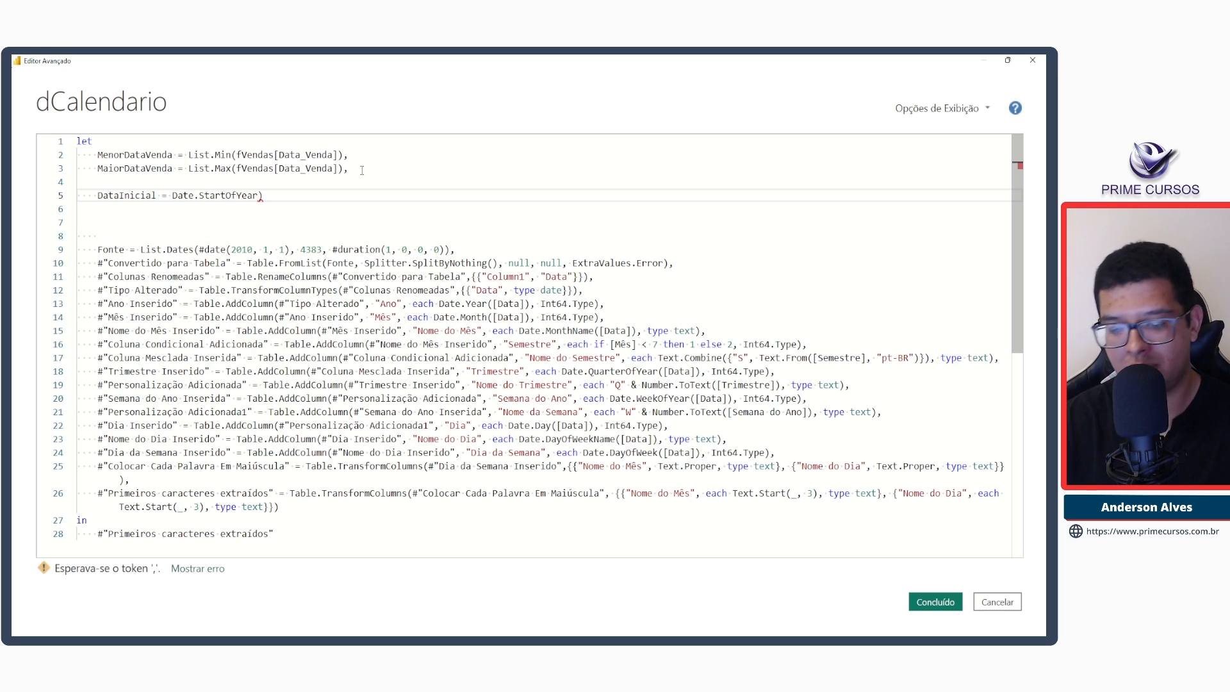
pyautogui.press('BackSpace')
pyautogui.write('(')
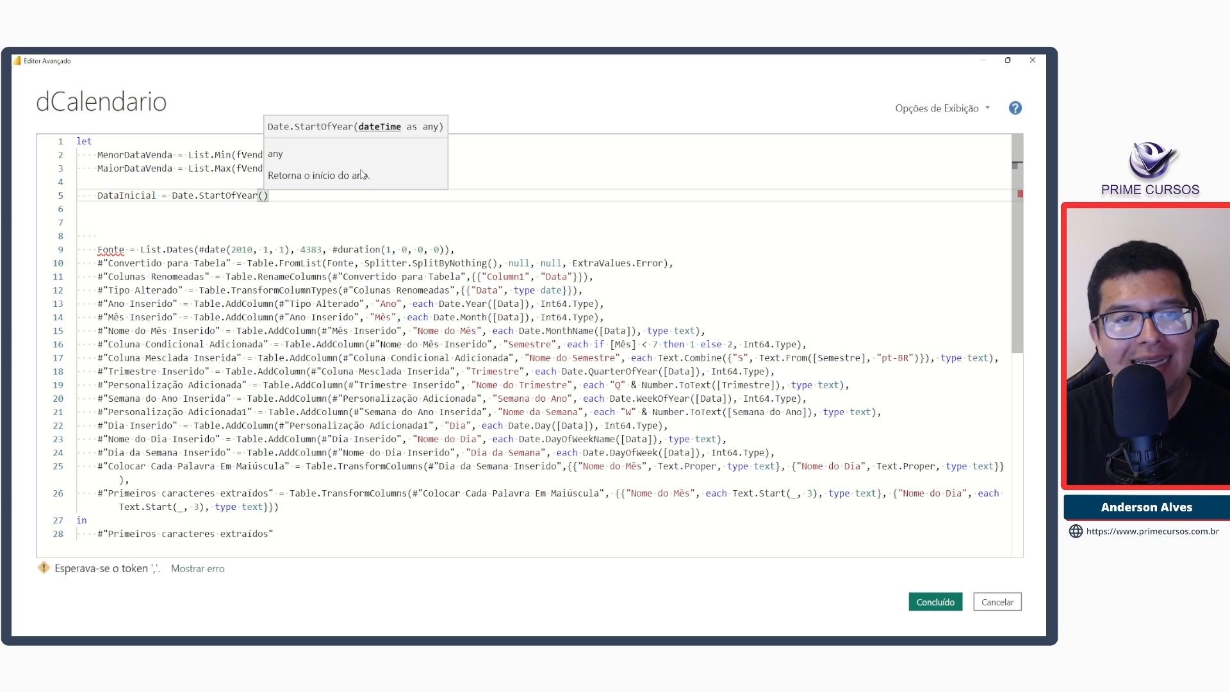
# Insert MenorDataVenda as the argument of Date.StartOfYear and end the DataInicial line with a comma.
pyautogui.doubleClick(144, 154)
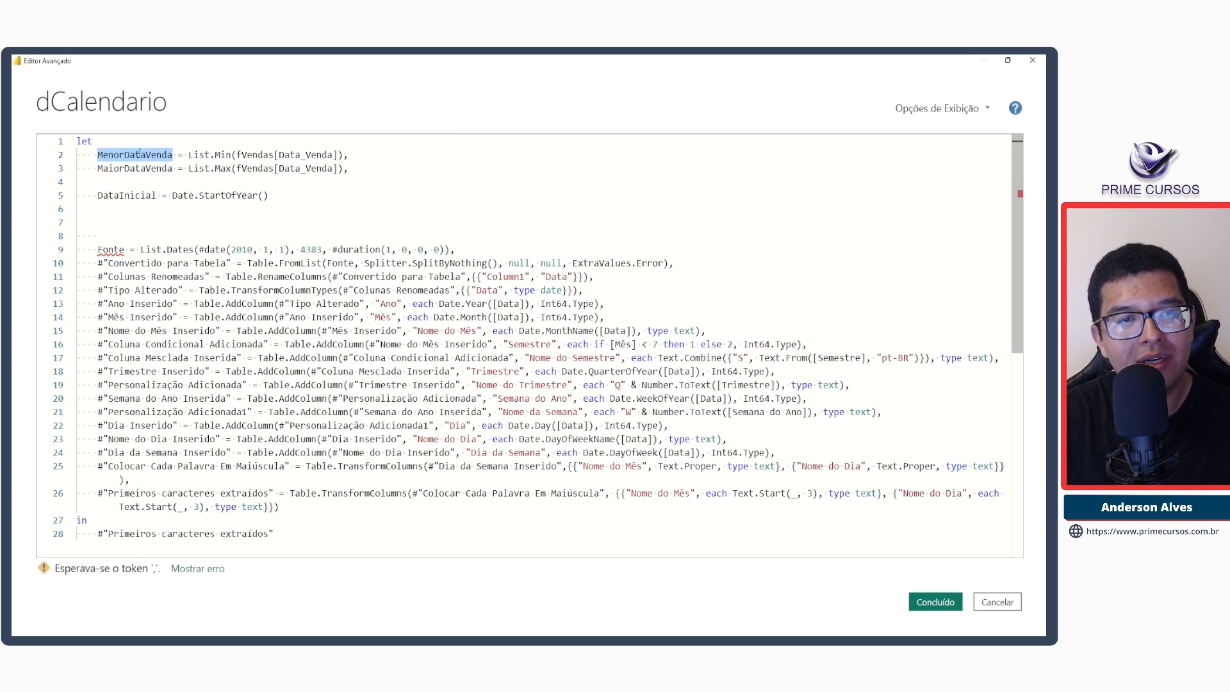
pyautogui.hotkey('ctrl', 'c')
pyautogui.click(261, 195)
pyautogui.hotkey('ctrl', 'v')
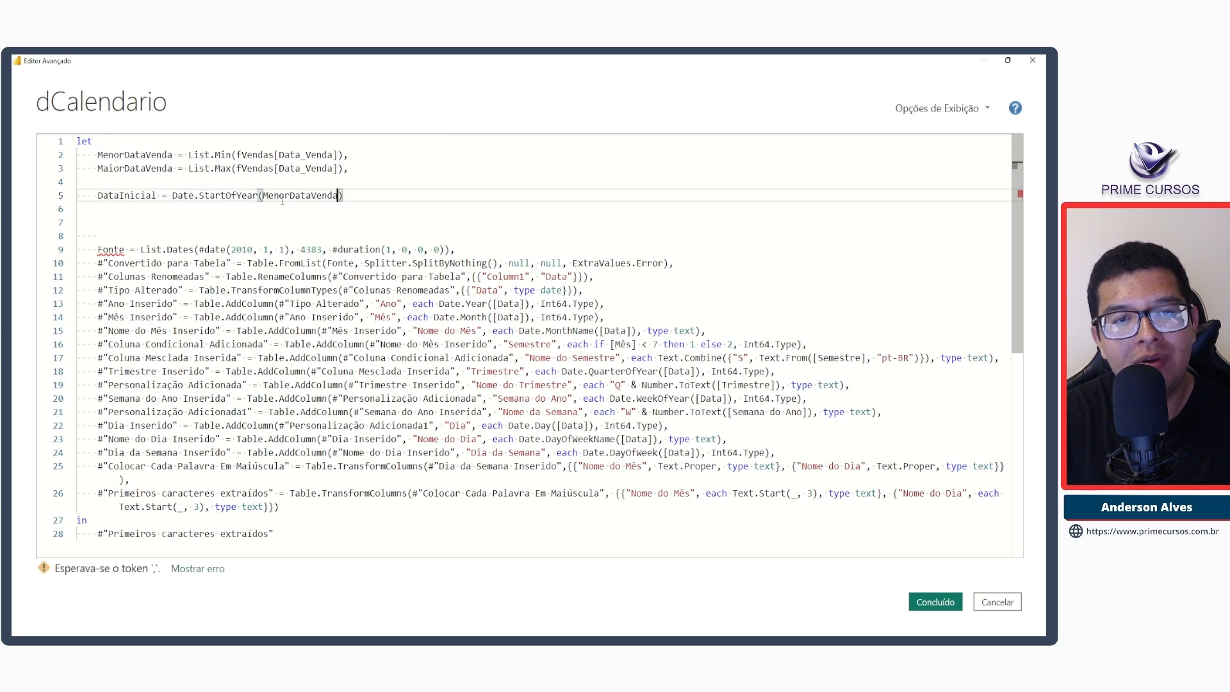
pyautogui.click(347, 195)
pyautogui.write(',')
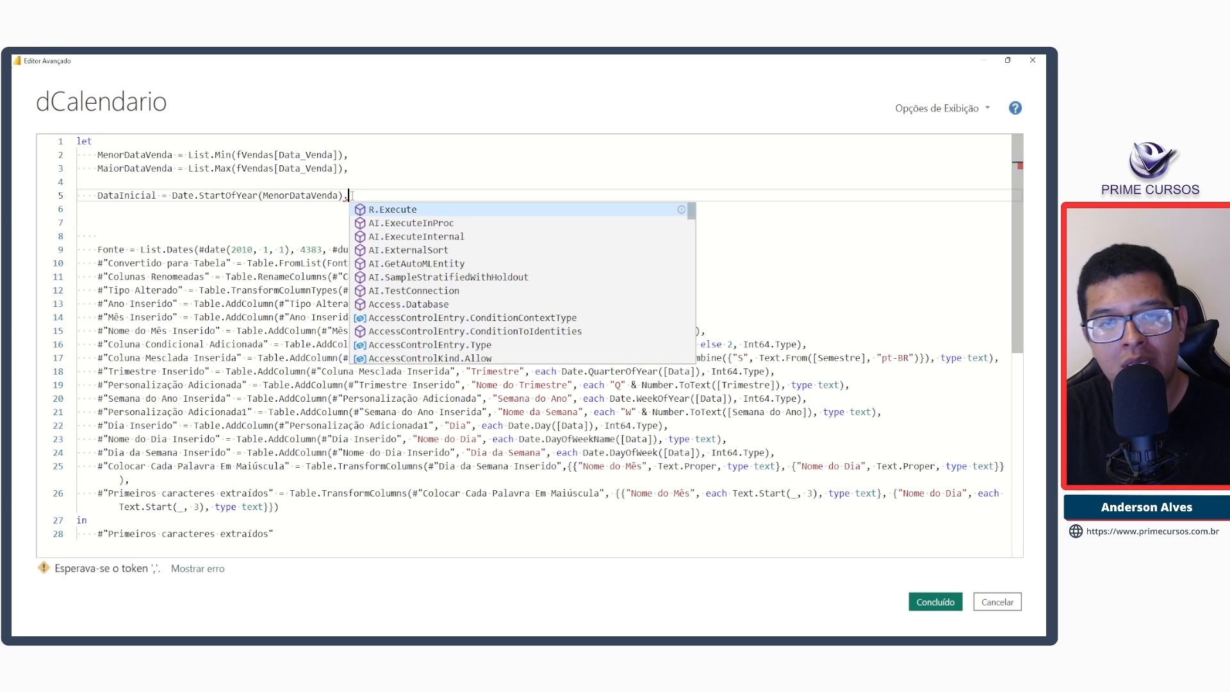
pyautogui.press('Escape')
# Duplicate the DataInicial line directly below itself.
pyautogui.moveTo(351, 195); pyautogui.dragTo(97, 195)
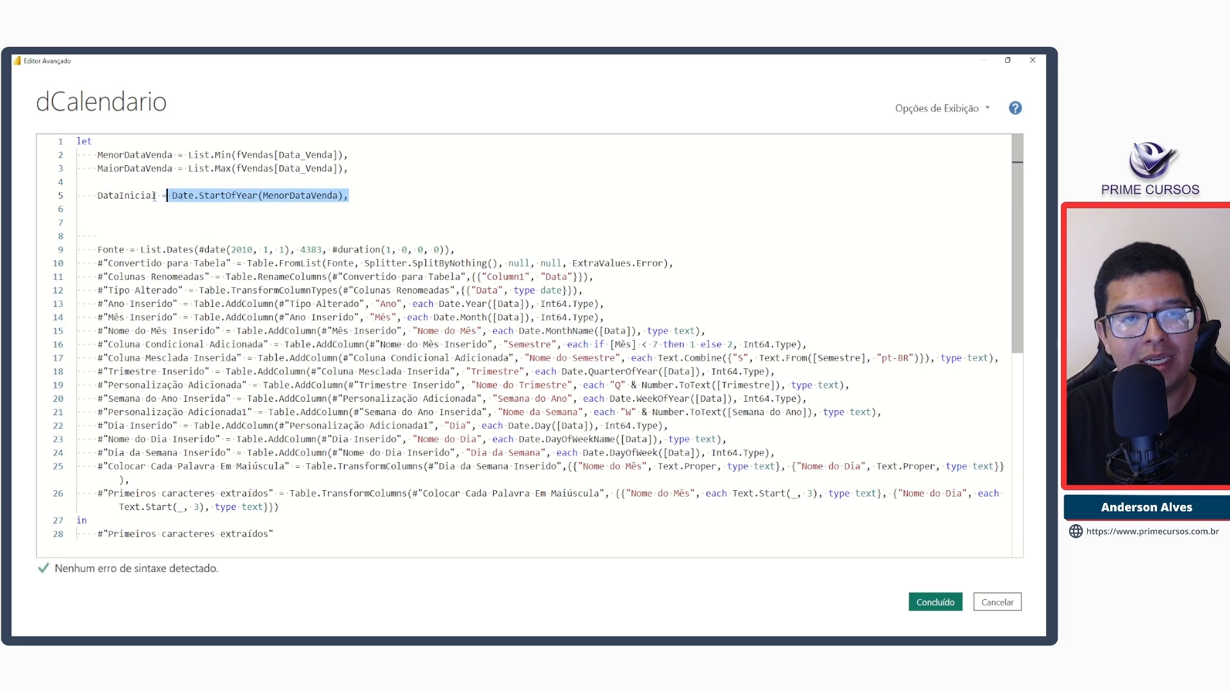
pyautogui.hotkey('ctrl', 'c')
pyautogui.press('End')
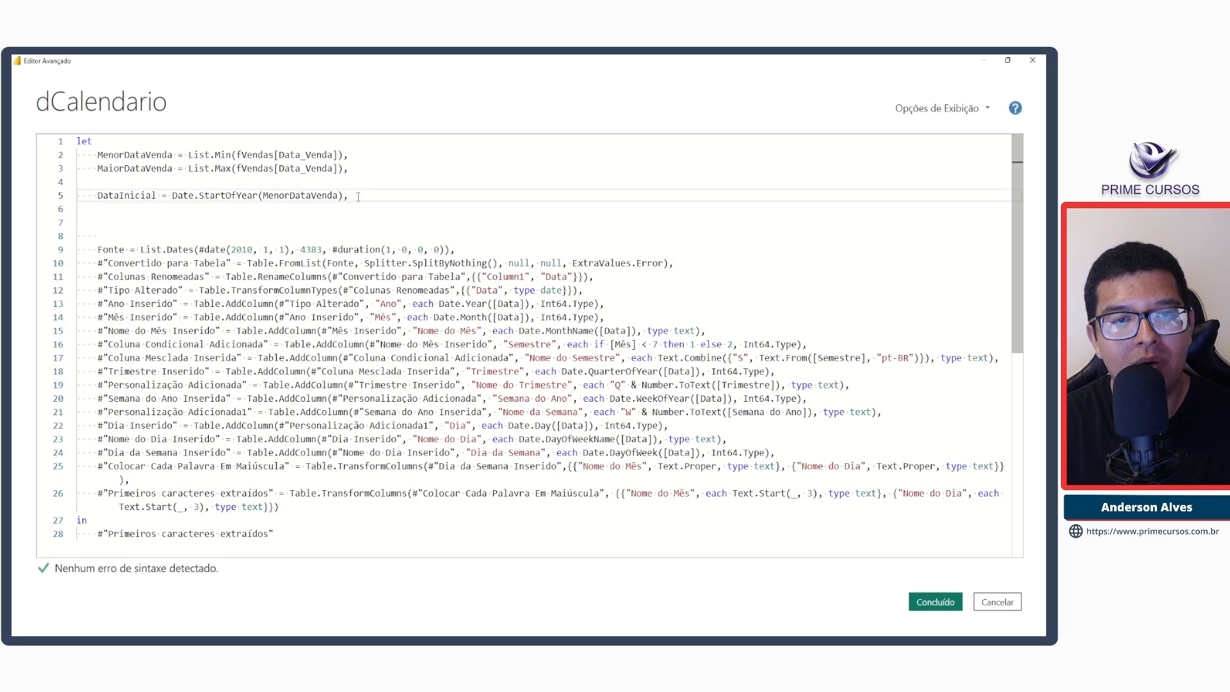
pyautogui.press('Return')
pyautogui.hotkey('ctrl', 'v')
# Rename the variable in the duplicated line to DataFinal.
pyautogui.click(125, 209)
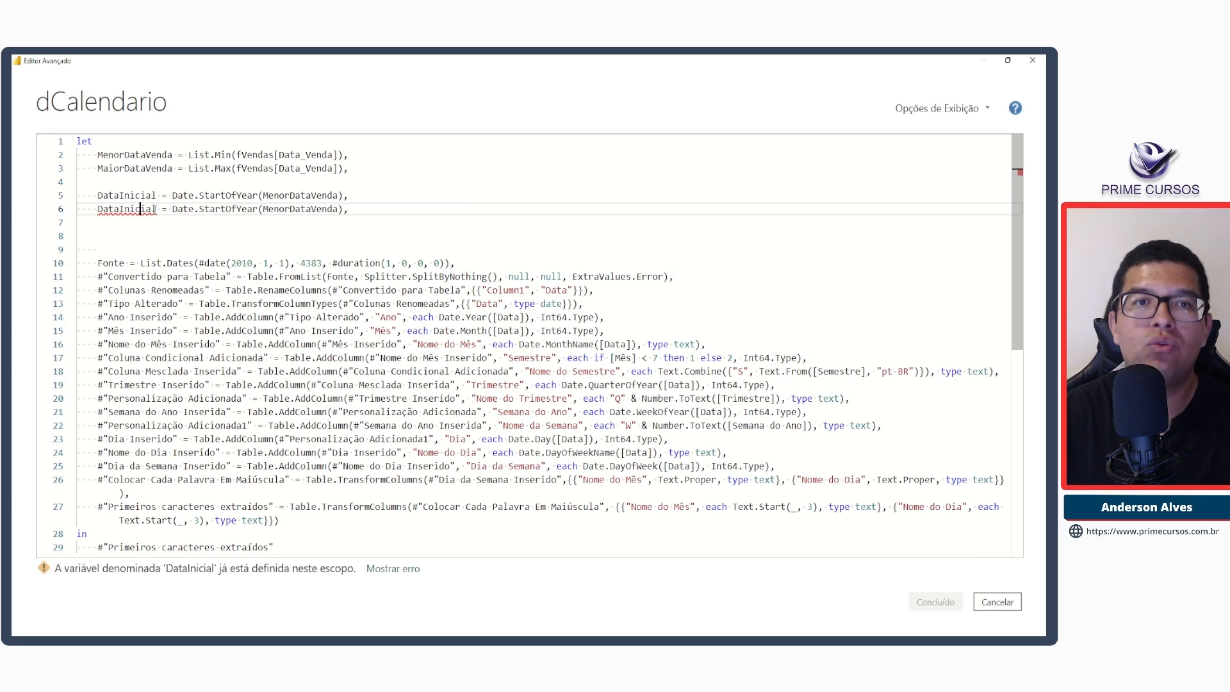
pyautogui.doubleClick(120, 209)
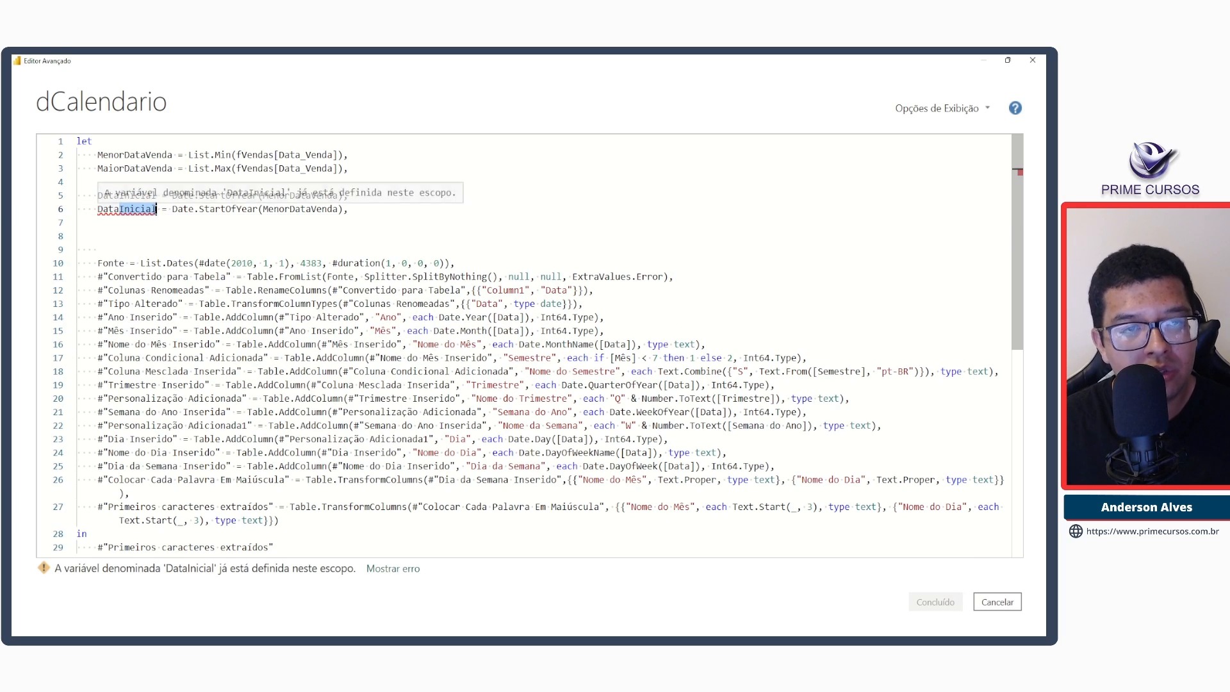
pyautogui.write('DataFian')
pyautogui.press('BackSpace')
pyautogui.press('BackSpace')
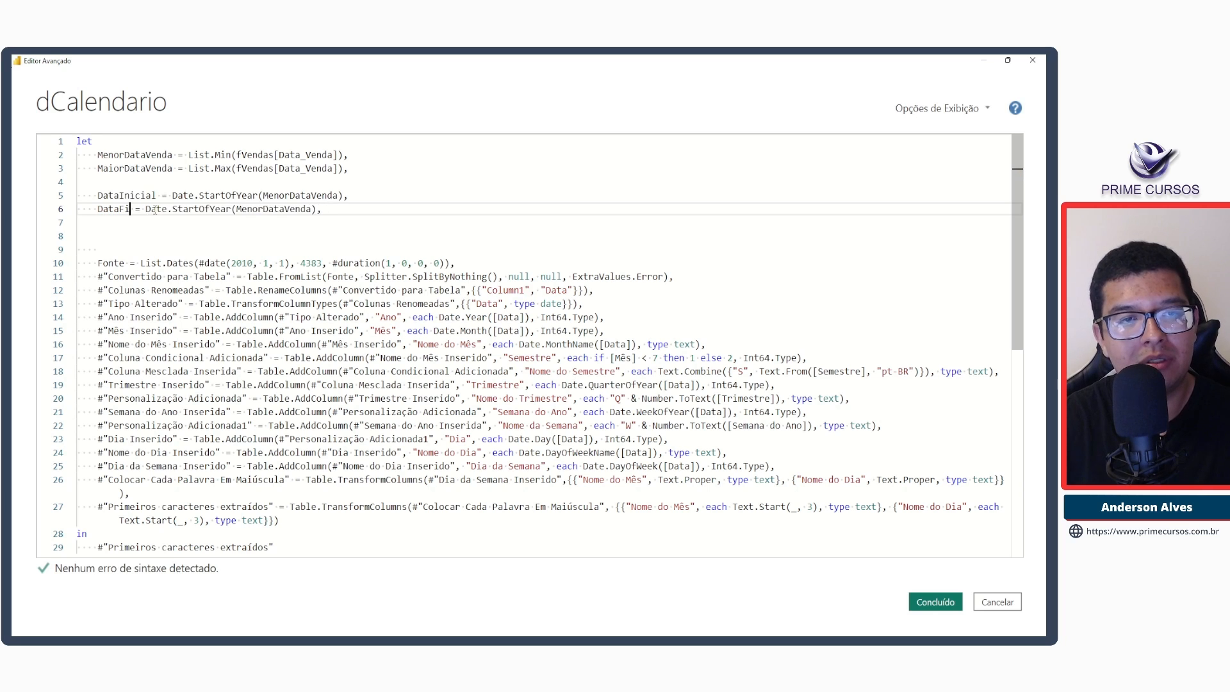
pyautogui.write('nal')
# Replace the argument in the DataFinal line with MaiorDataVenda and apply the code.
pyautogui.click(140, 168)
pyautogui.doubleClick(140, 168)
pyautogui.hotkey('ctrl', 'c')
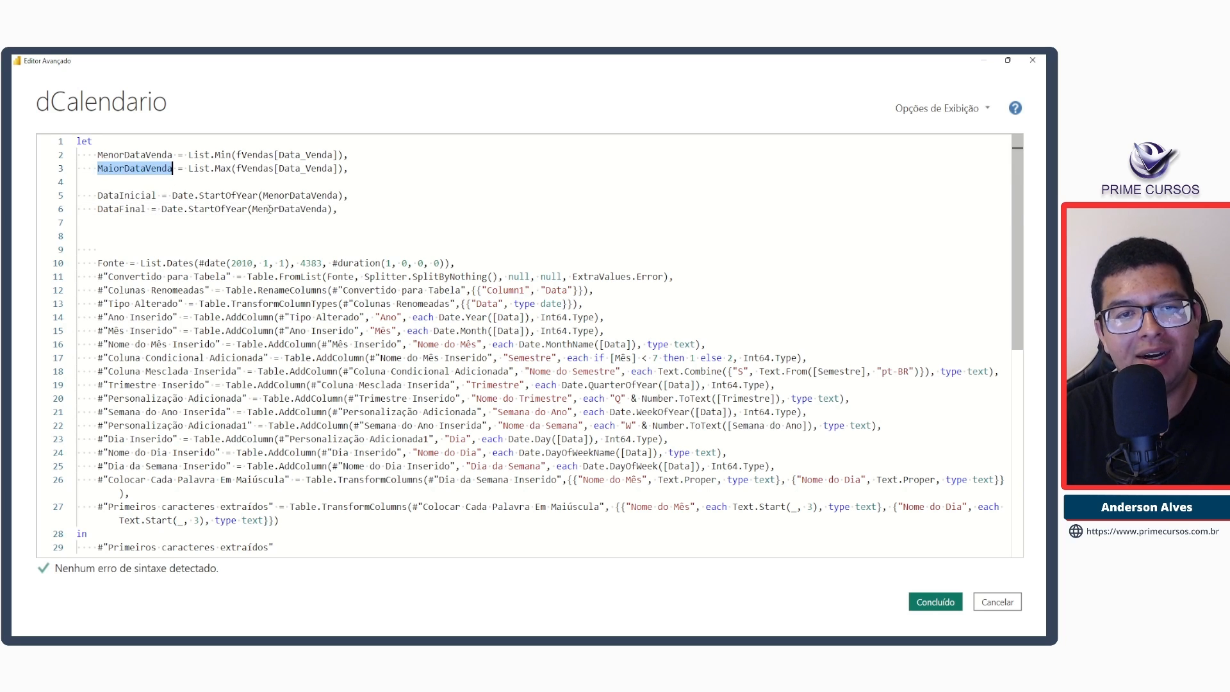
pyautogui.doubleClick(264, 209)
pyautogui.hotkey('ctrl', 'v')
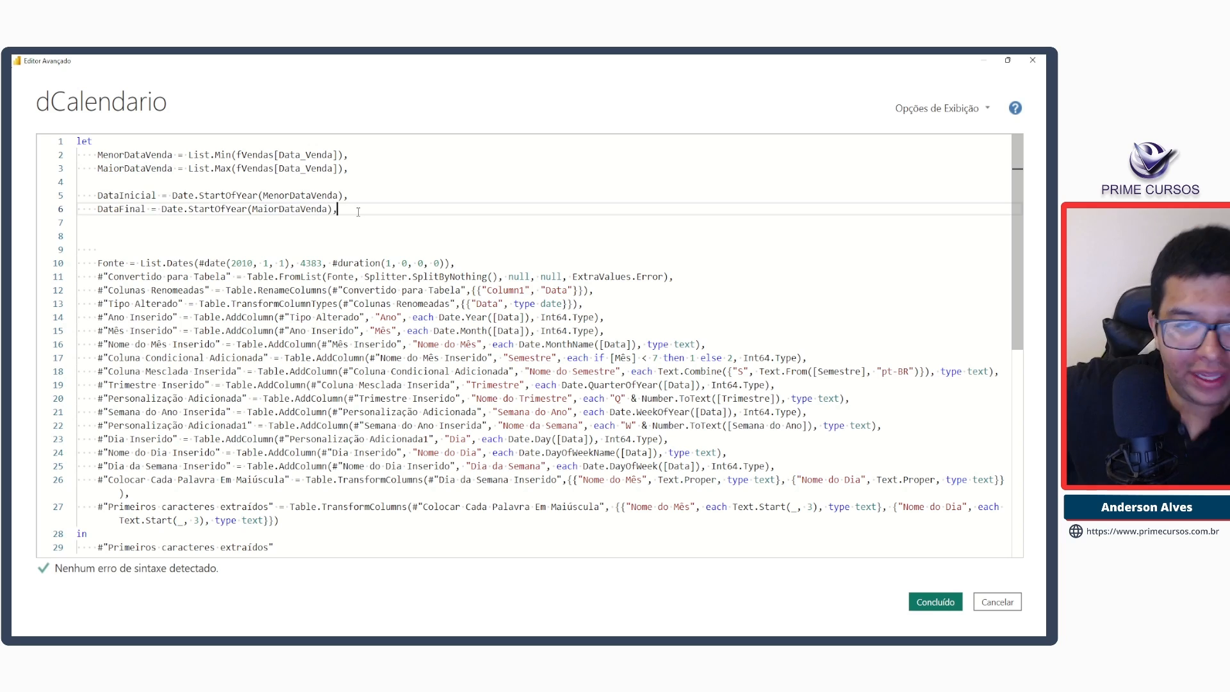
pyautogui.click(931, 600)
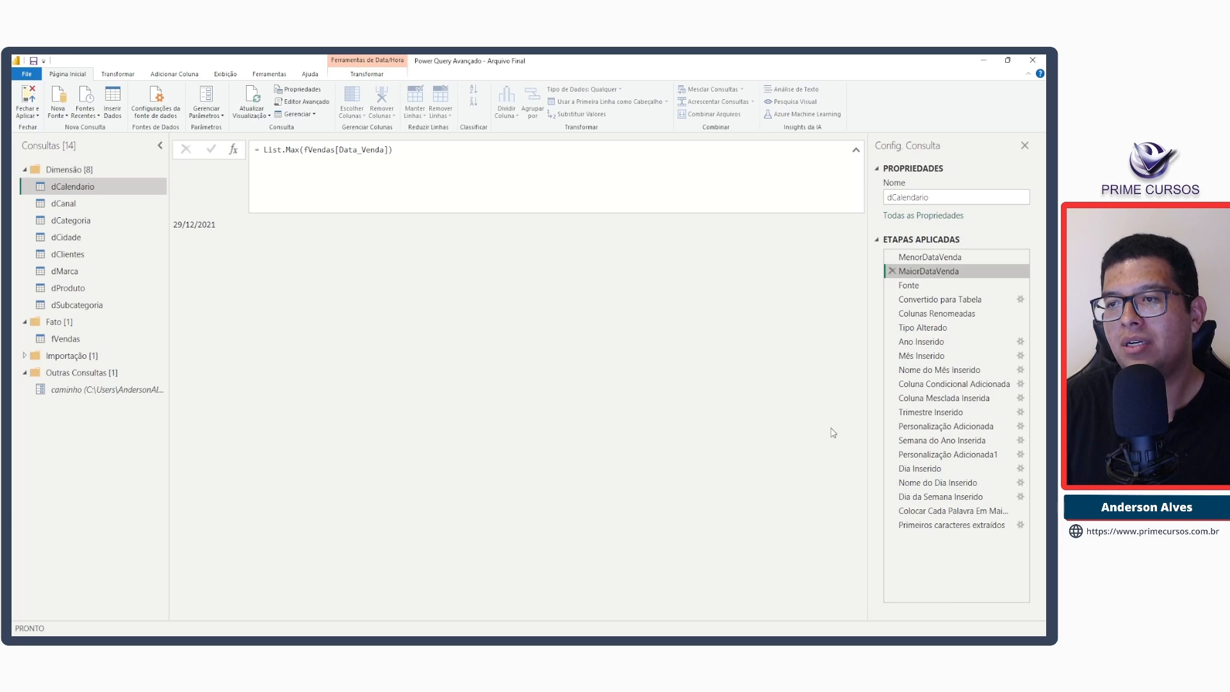
# Compare the dates returned by the MenorDataVenda, DataInicial, MaiorDataVenda and DataFinal applied steps.
pyautogui.click(931, 259)
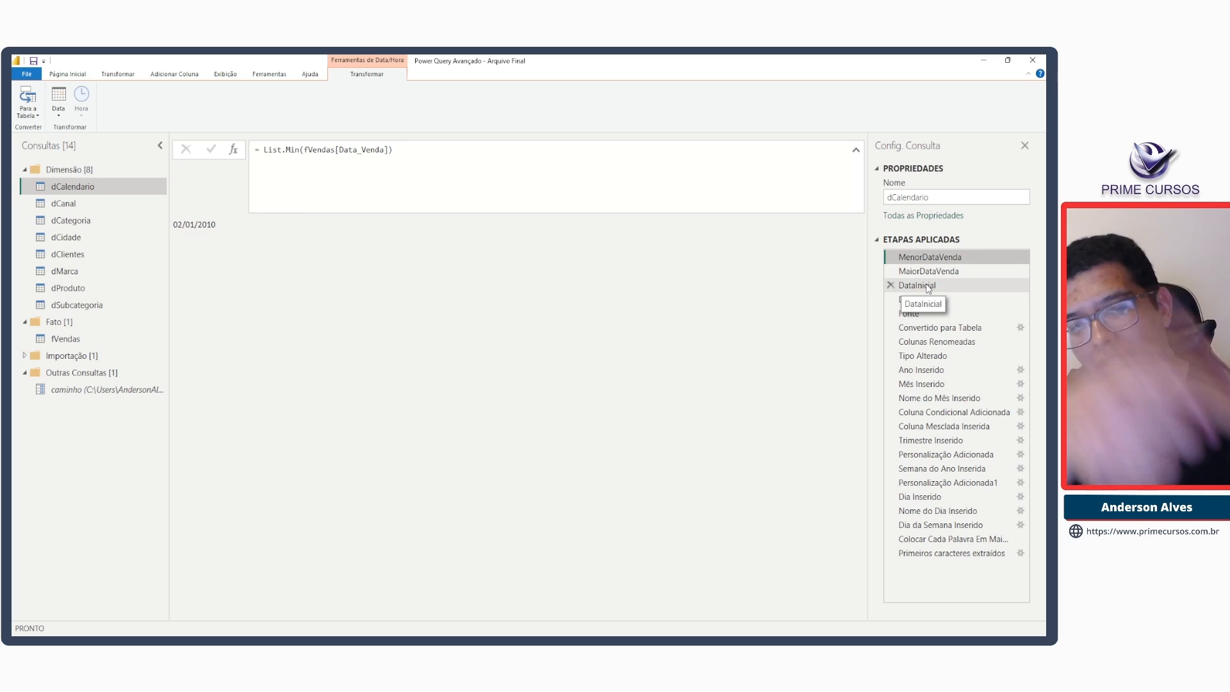
pyautogui.click(927, 287)
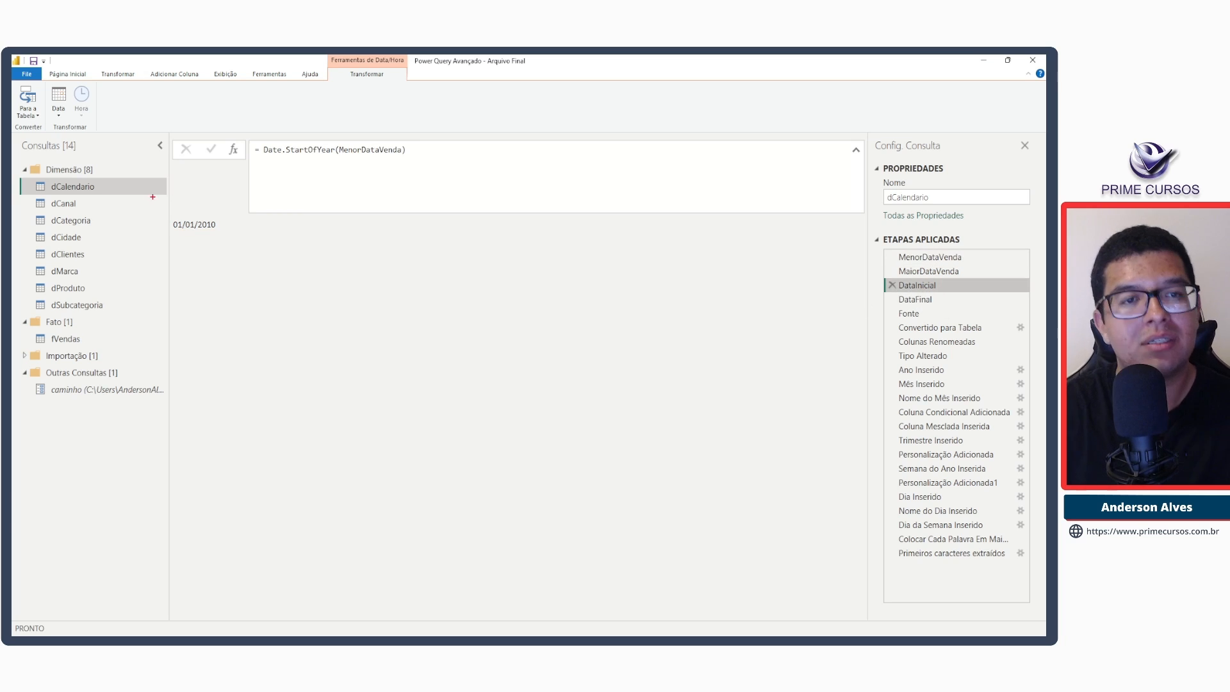
pyautogui.moveTo(166, 218); pyautogui.dragTo(232, 233)
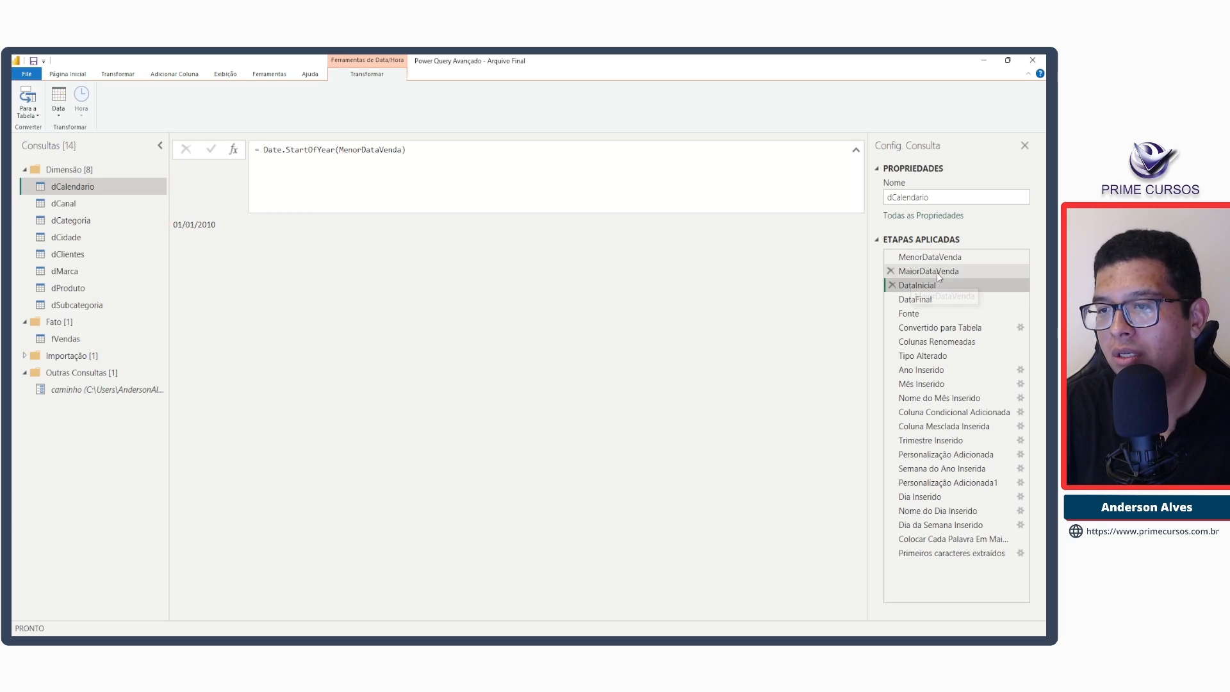
pyautogui.click(929, 271)
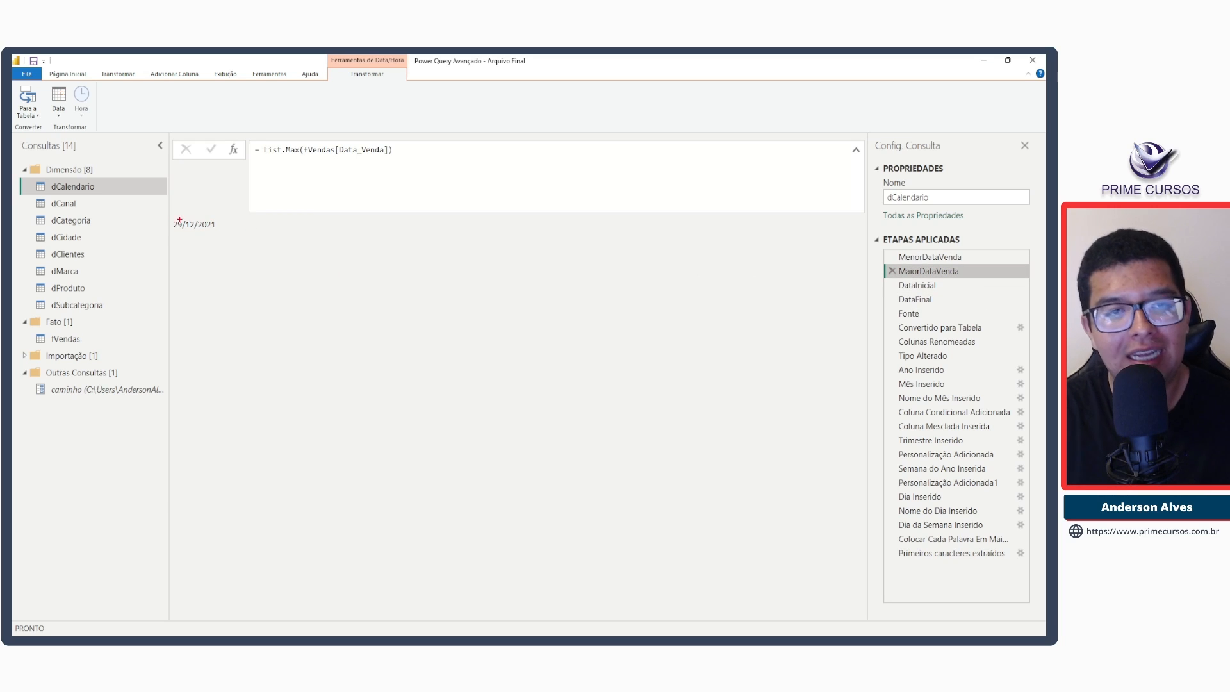
pyautogui.moveTo(170, 218); pyautogui.dragTo(228, 234)
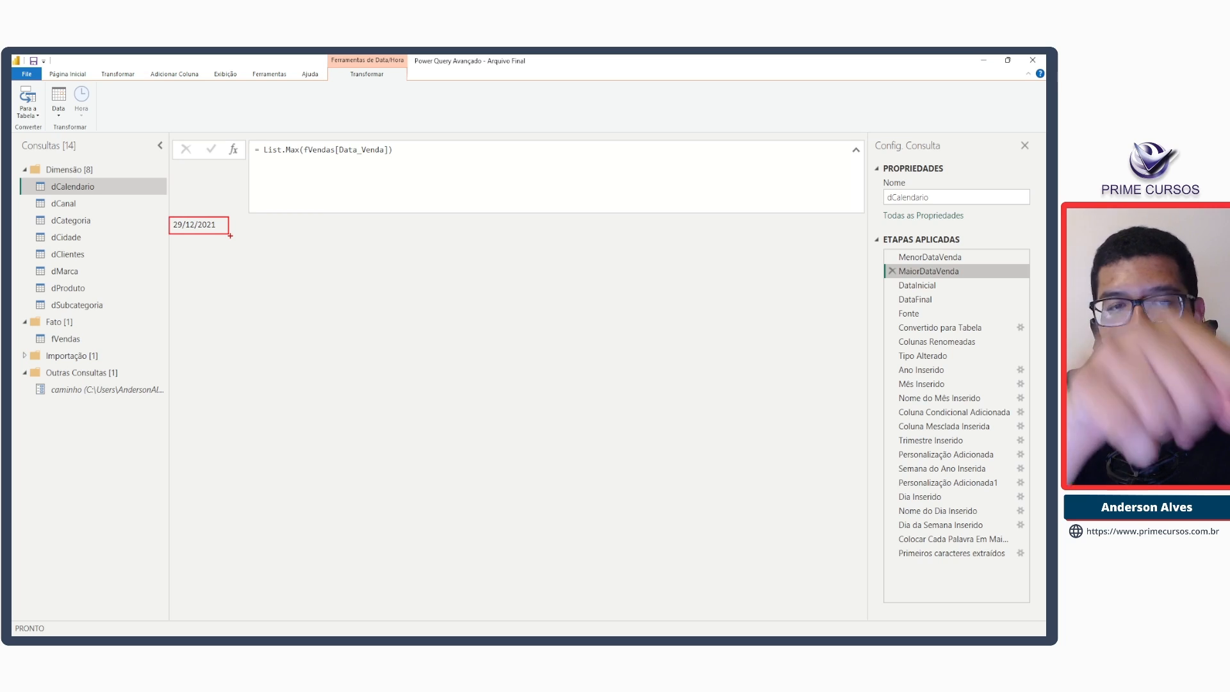
pyautogui.press('Escape')
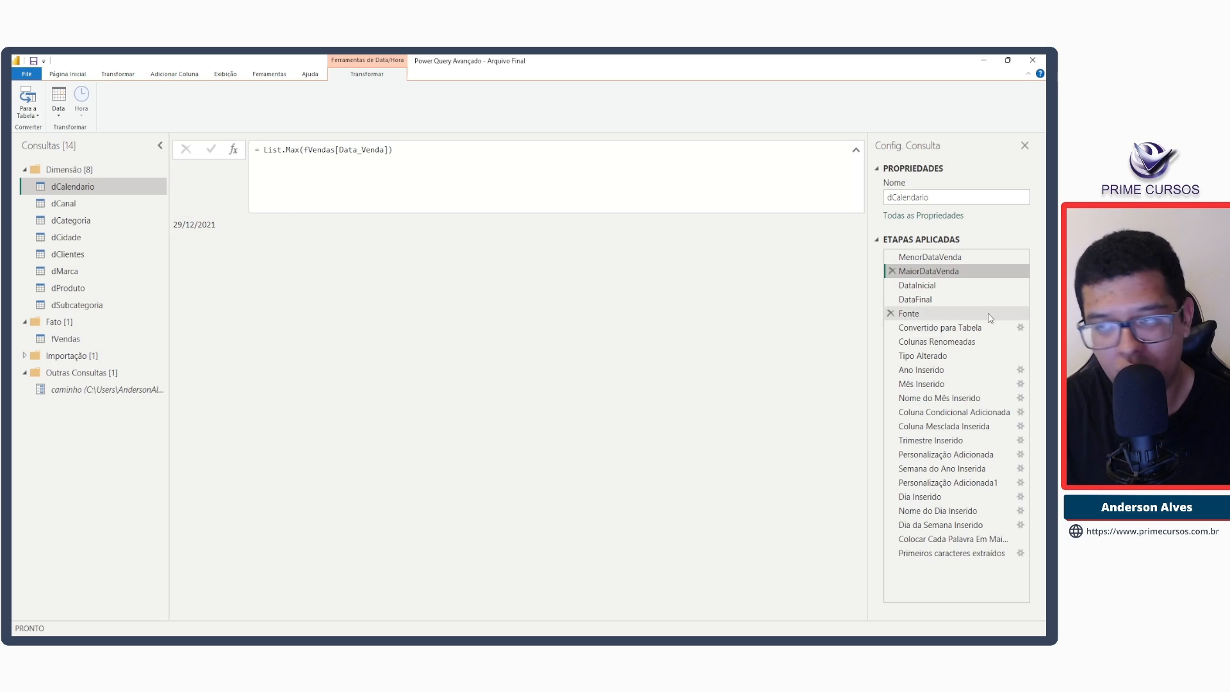
pyautogui.click(916, 300)
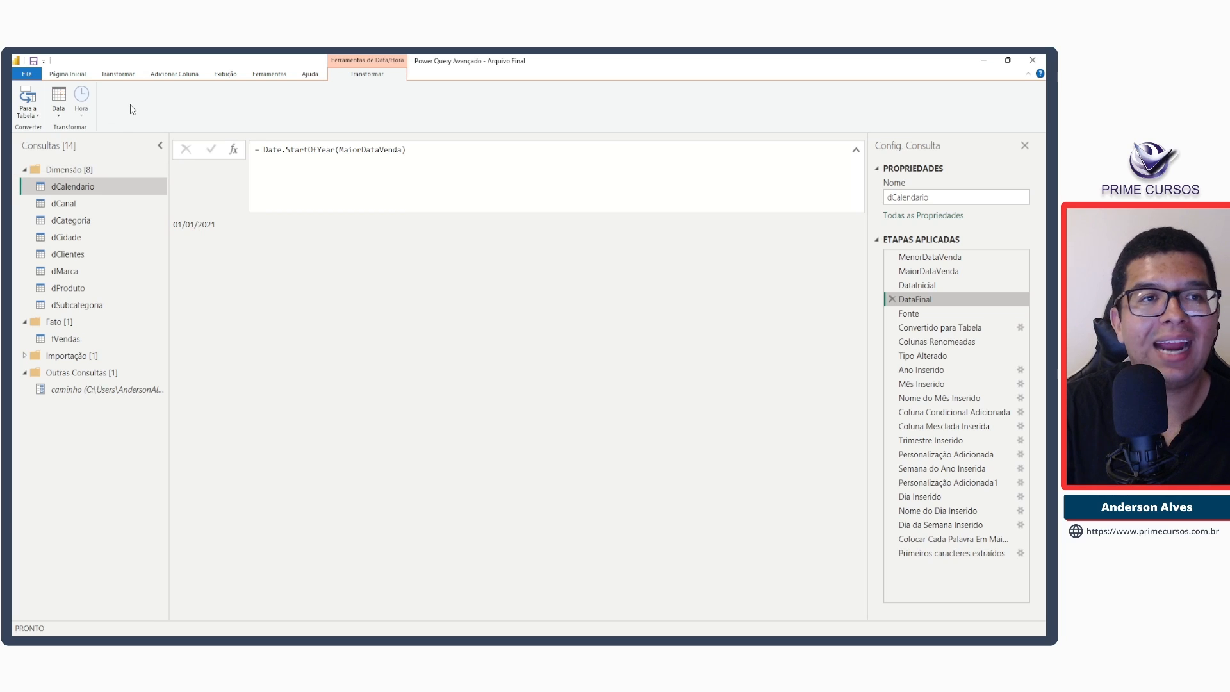
# Reopen the dCalendario code, change the DataFinal function to Date.EndOfYear and apply it.
pyautogui.click(80, 75)
pyautogui.click(311, 106)
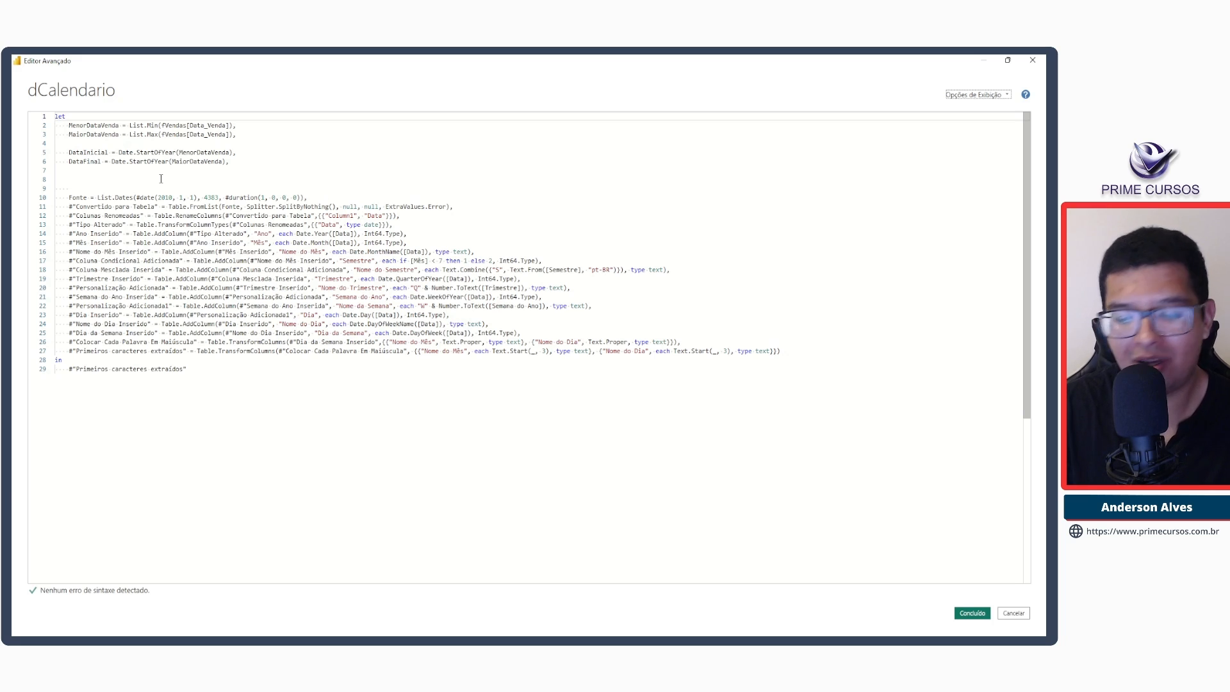
pyautogui.keyDown('ctrl'); pyautogui.scroll(4, 161, 179); pyautogui.keyUp('ctrl')
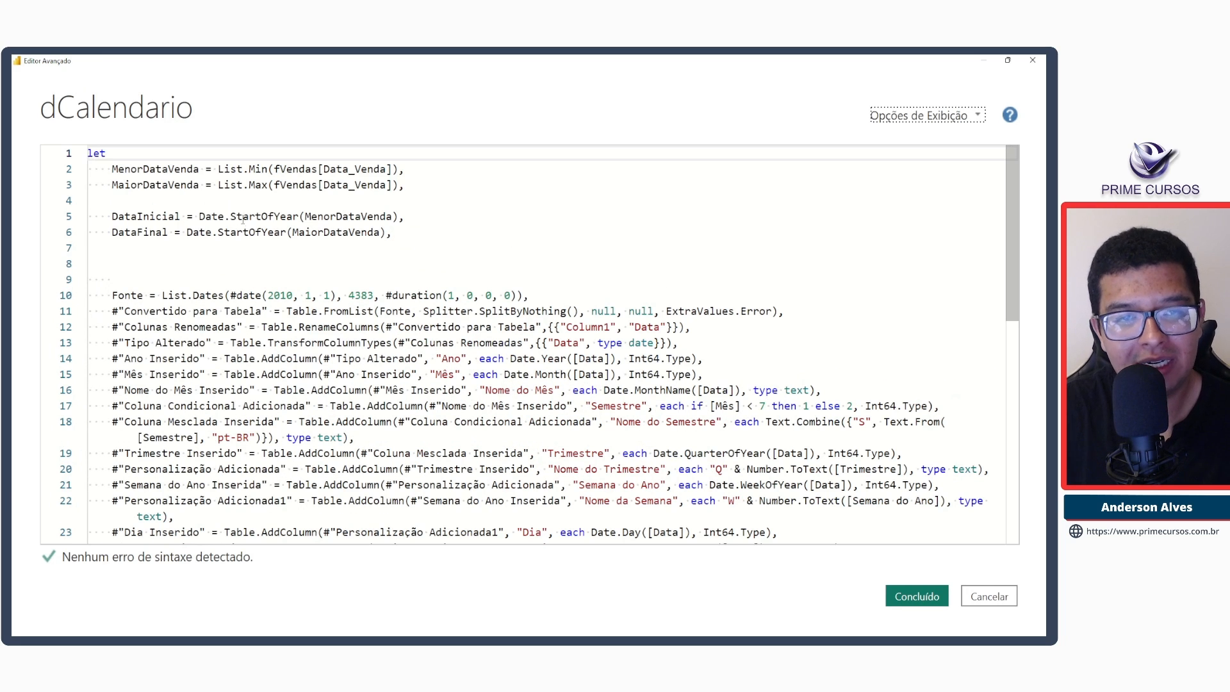
pyautogui.moveTo(251, 233); pyautogui.dragTo(218, 233)
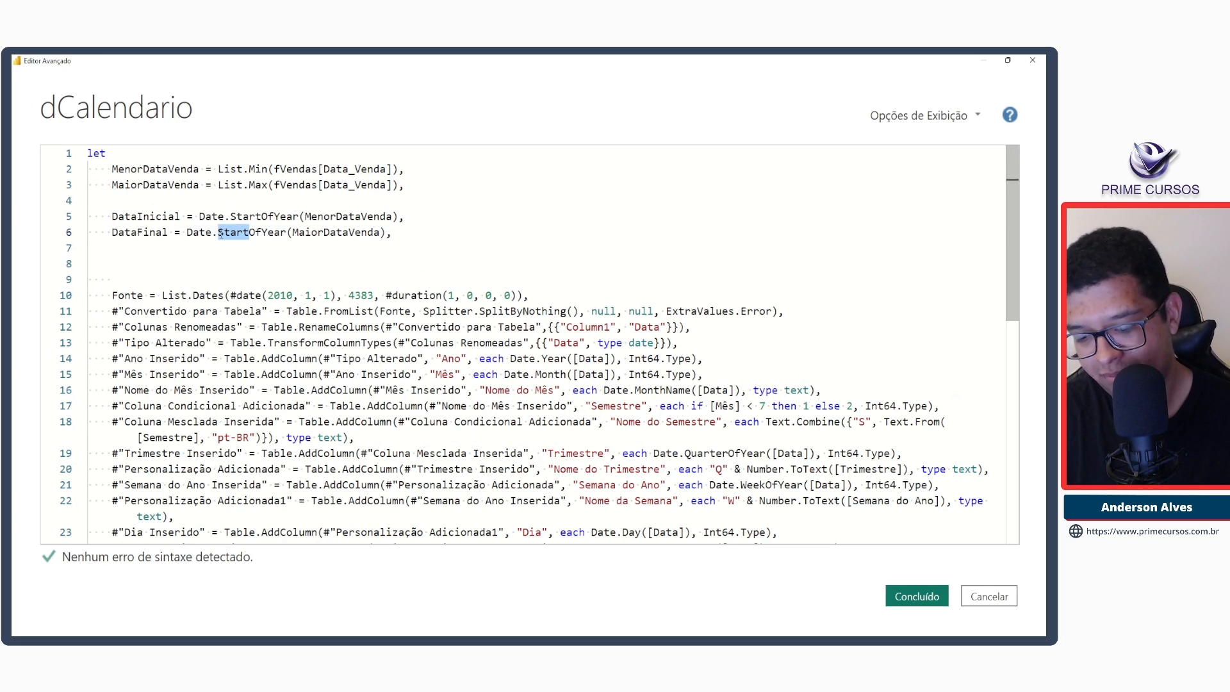
pyautogui.write('End')
pyautogui.click(930, 600)
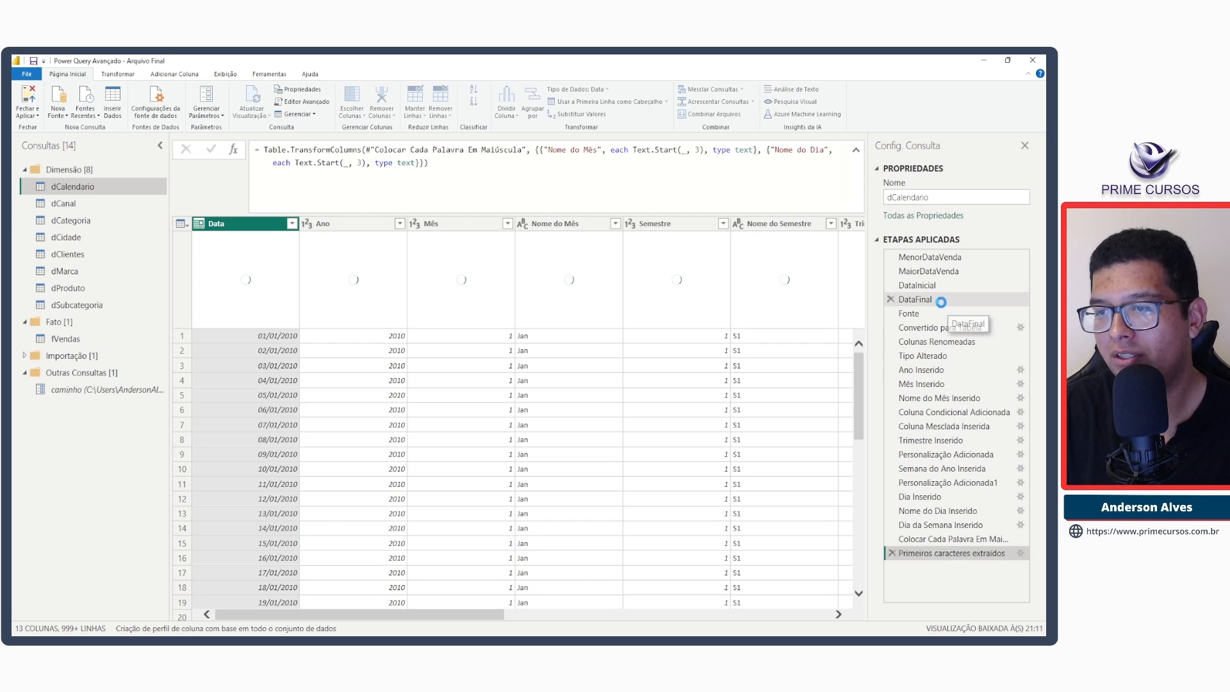
# Check the date returned by the DataFinal applied step.
pyautogui.click(940, 301)
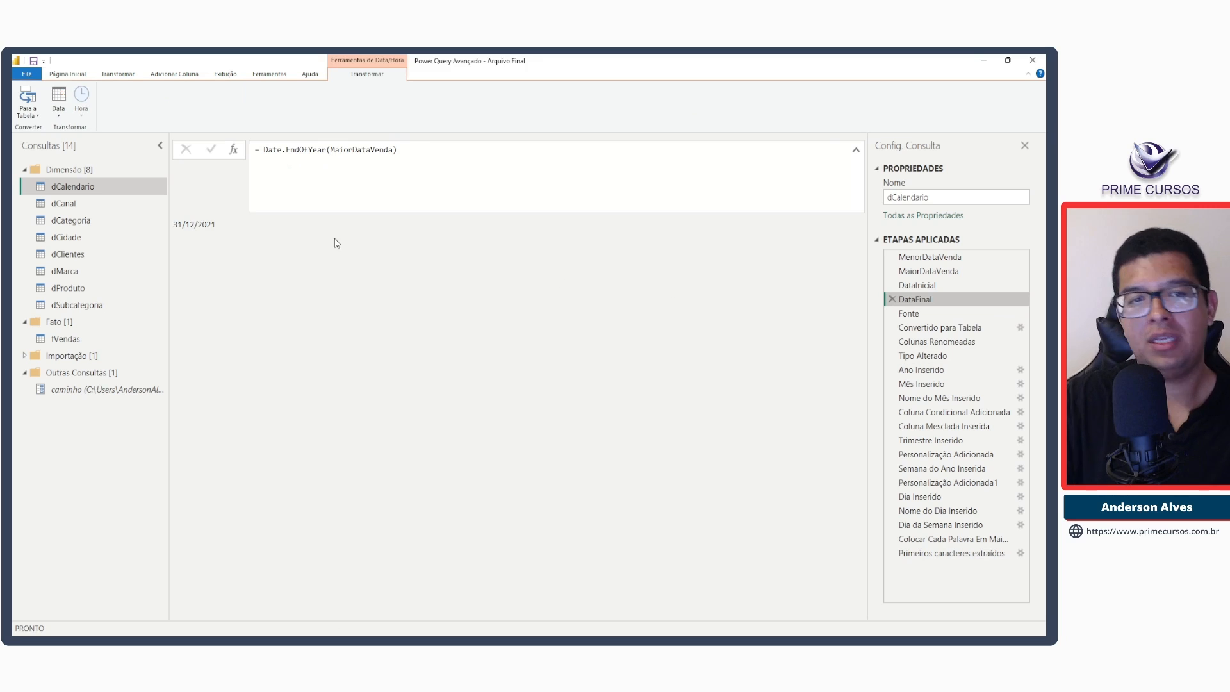
pyautogui.moveTo(231, 227); pyautogui.dragTo(177, 225)
pyautogui.click(250, 232)
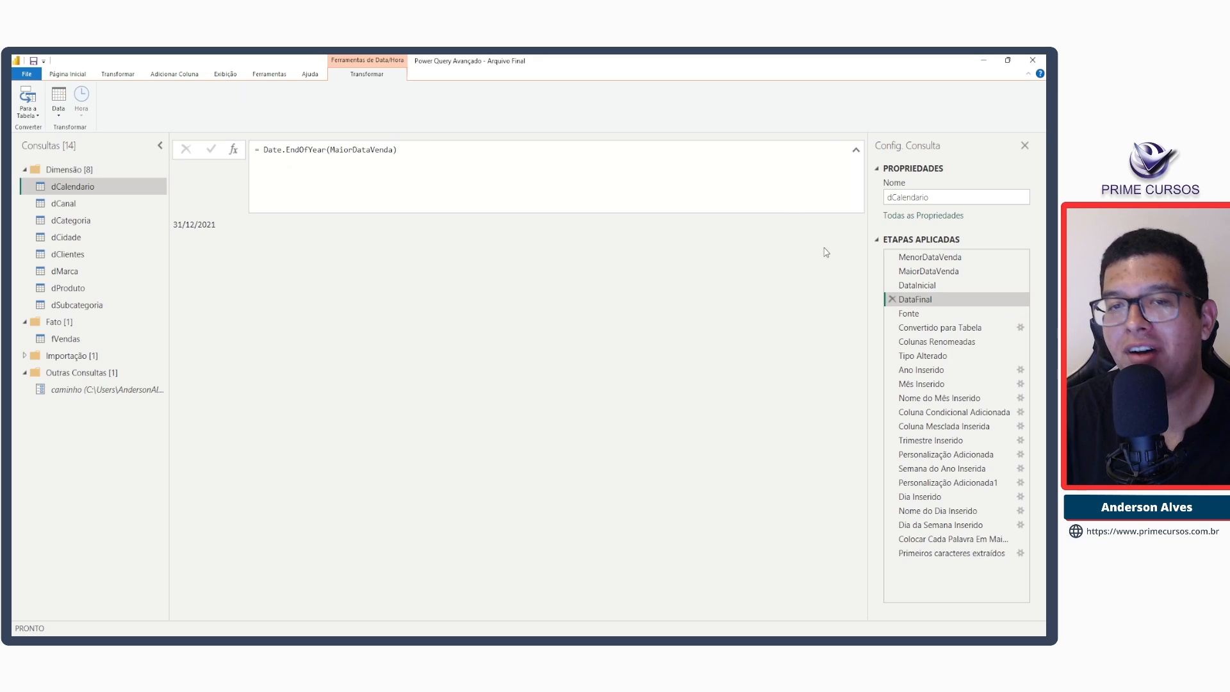
# Open the dCalendario code and compare the fixed start date and day count in Fonte with the DataInicial and DataFinal variables.
pyautogui.click(69, 75)
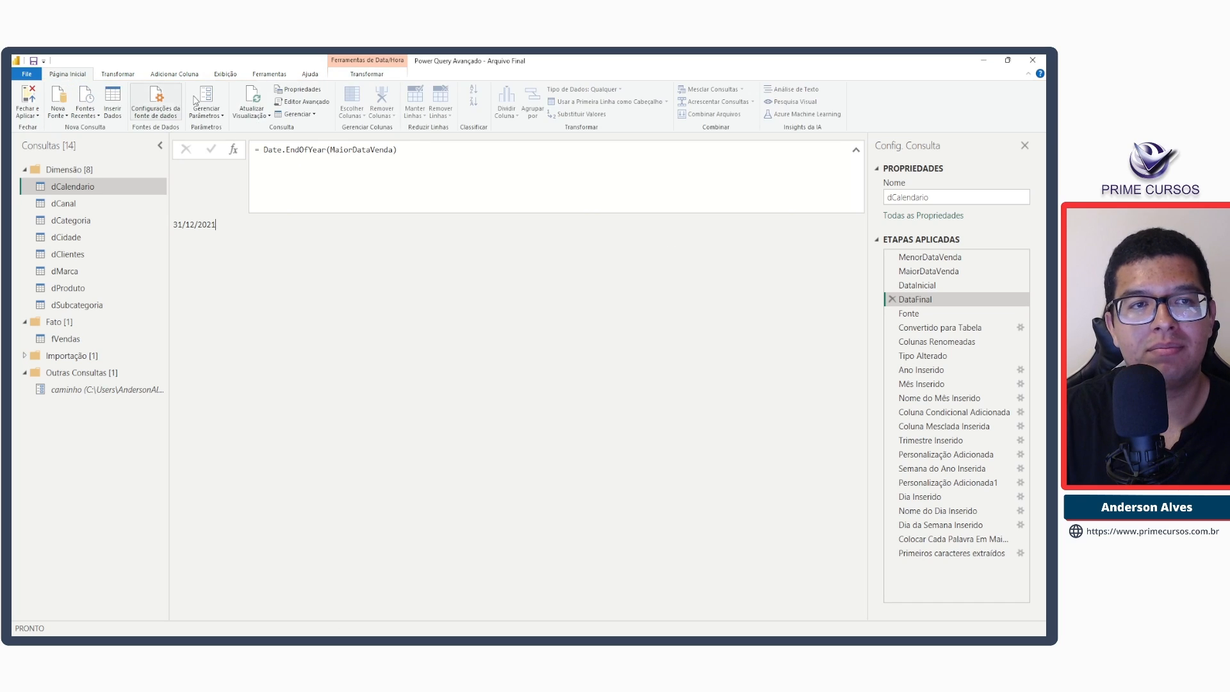
pyautogui.click(313, 107)
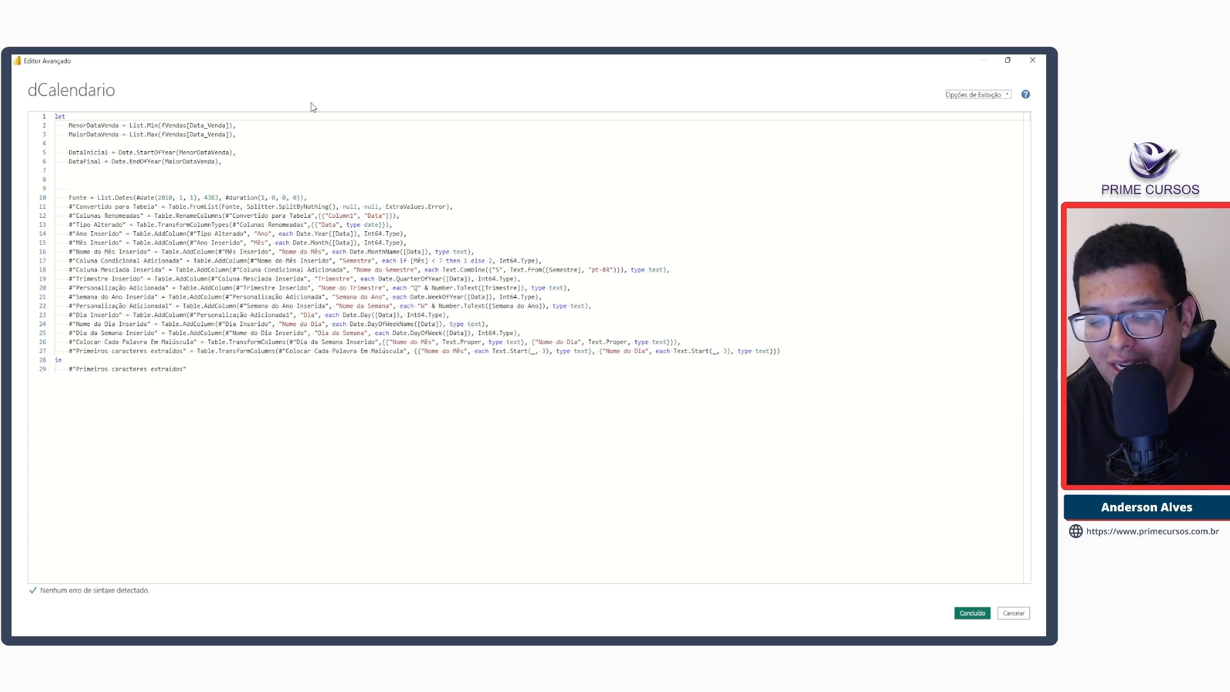
pyautogui.scroll(4, 313, 108)
pyautogui.moveTo(344, 290); pyautogui.dragTo(373, 301)
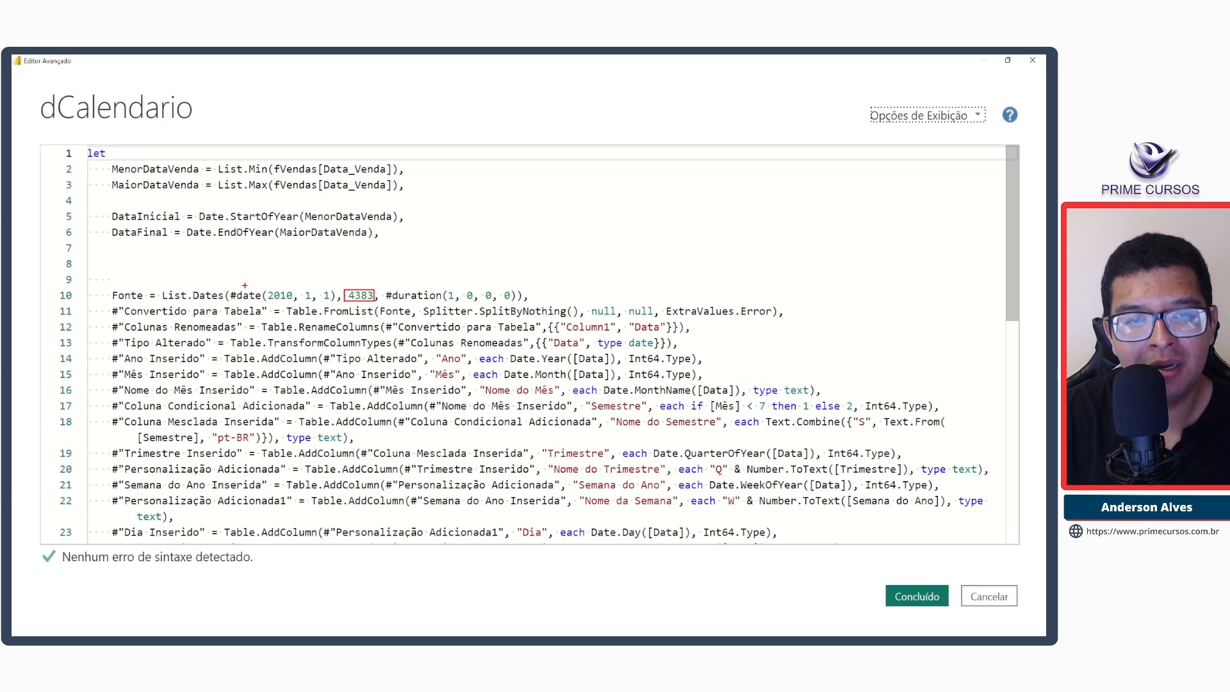
pyautogui.moveTo(231, 288); pyautogui.dragTo(335, 304)
pyautogui.moveTo(108, 218); pyautogui.dragTo(182, 223)
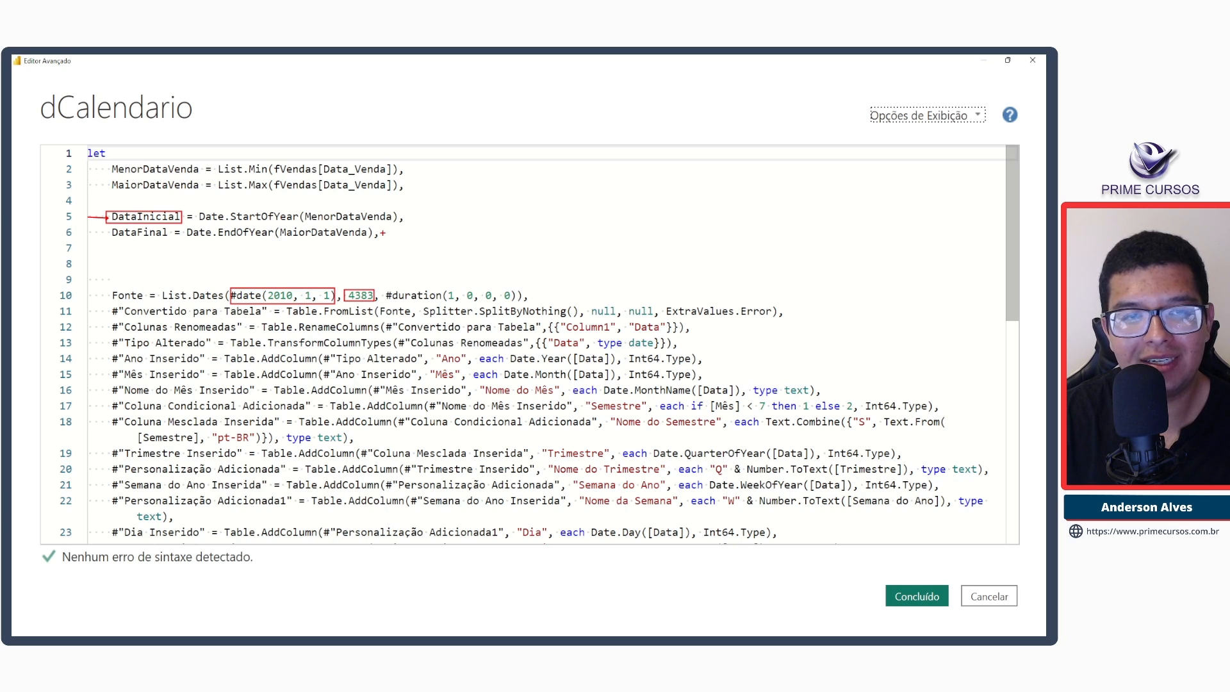
pyautogui.moveTo(108, 228)
pyautogui.mouseDown()
pyautogui.moveTo(173, 241)
pyautogui.moveTo(188, 200)
pyautogui.mouseUp()
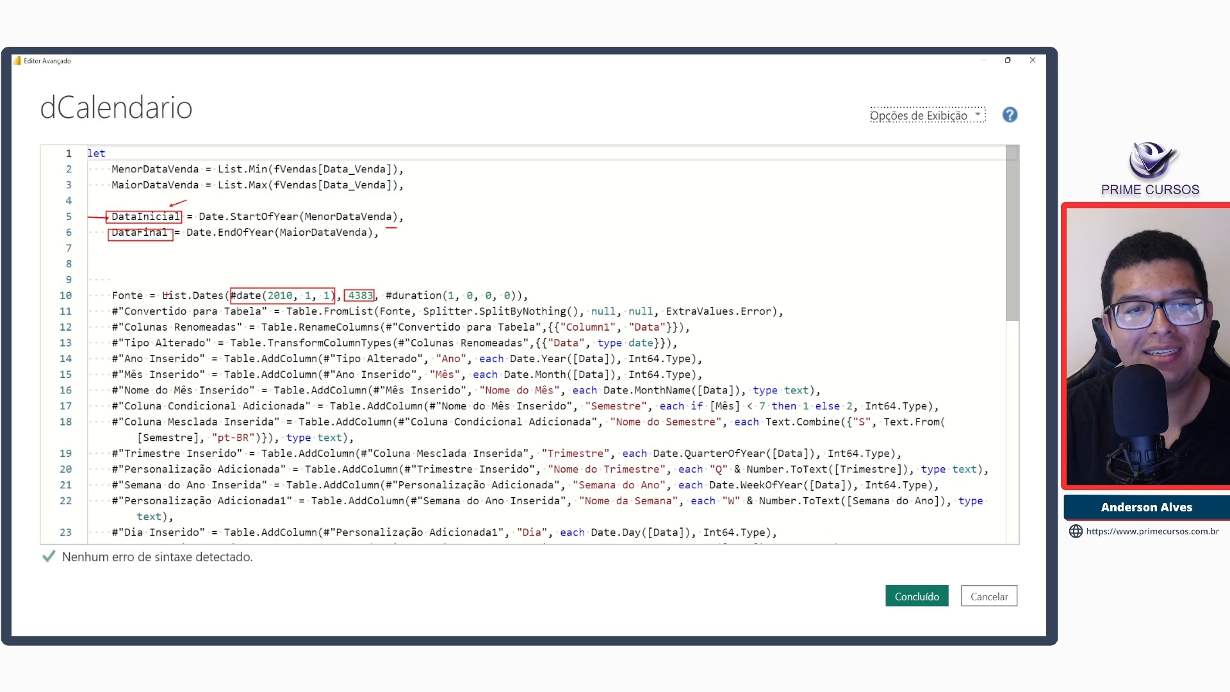
pyautogui.press('Escape')
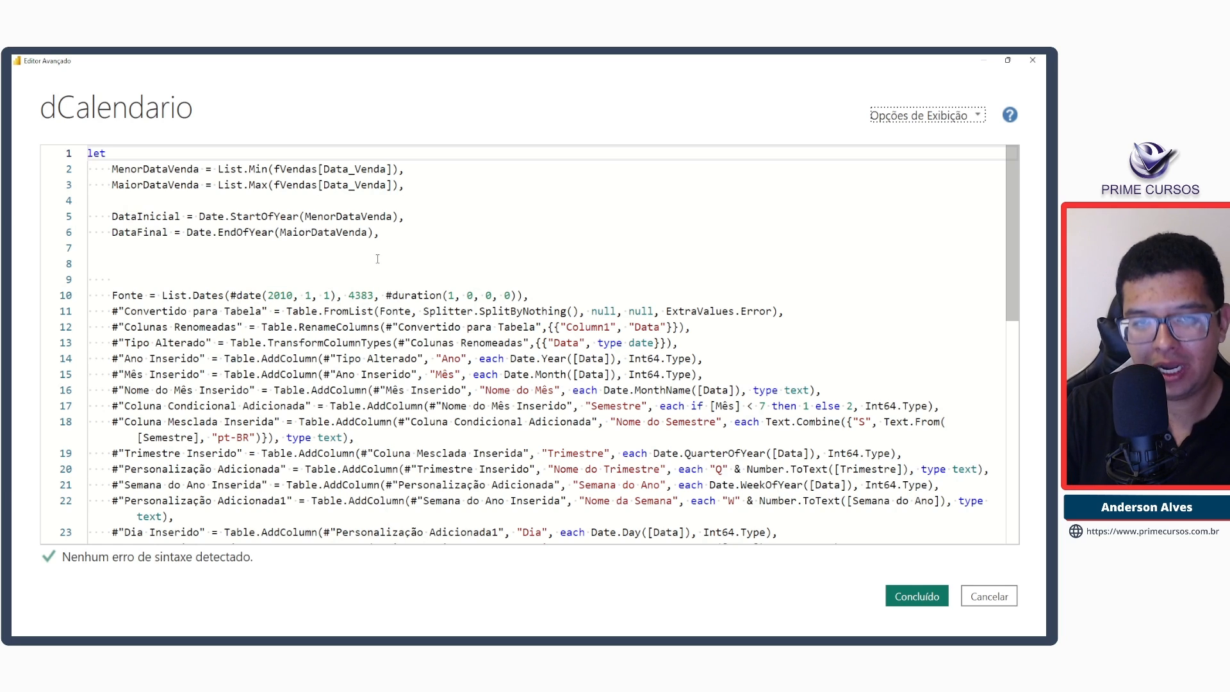
# Begin a Duracao variable below the DataFinal line using the Duration.Days function.
pyautogui.click(386, 235)
pyautogui.press('Return')
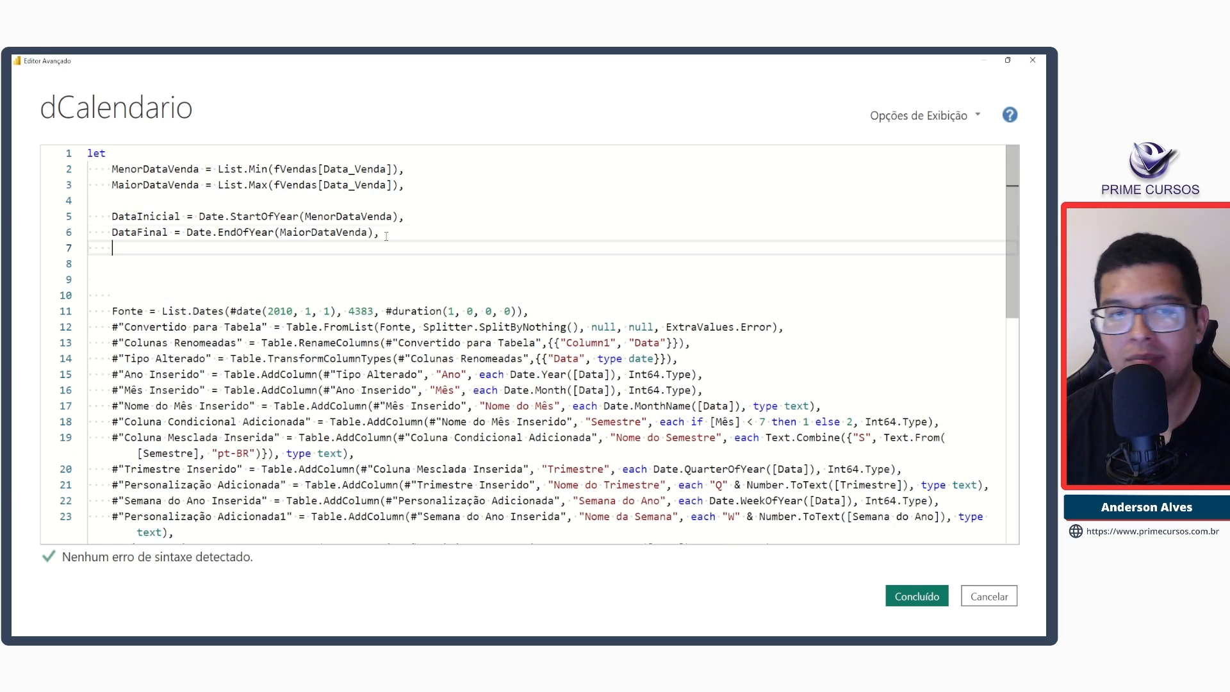
pyautogui.press('Return')
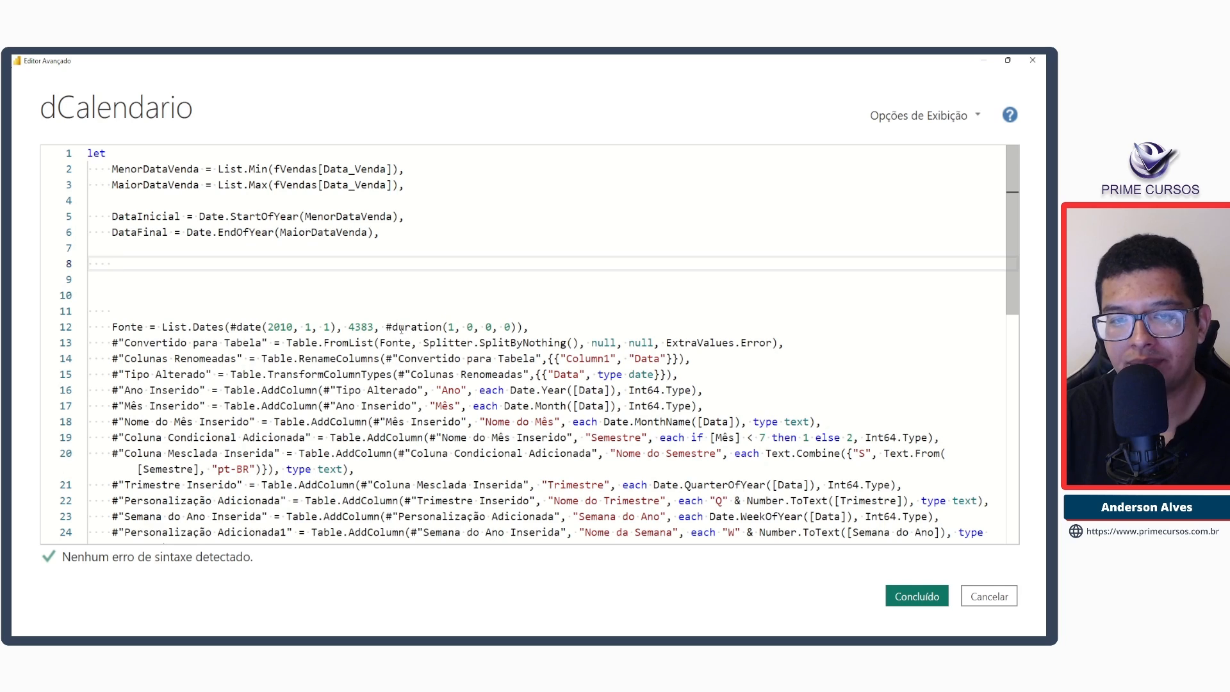
pyautogui.moveTo(376, 328); pyautogui.dragTo(348, 327)
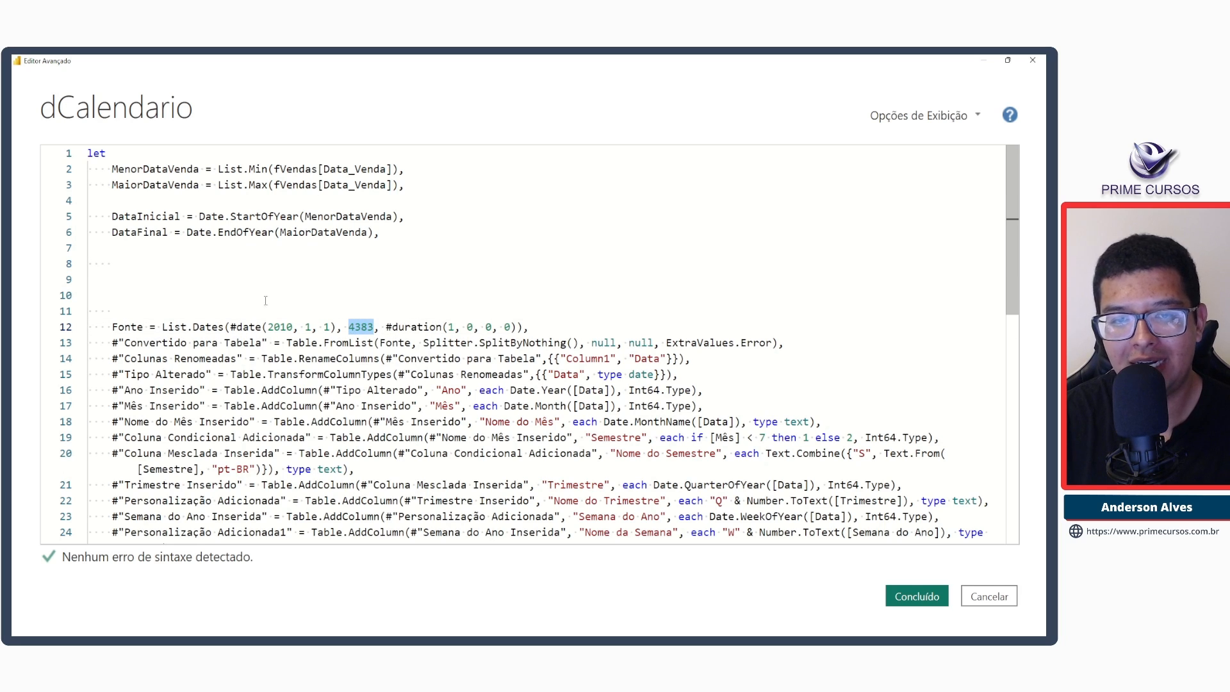
pyautogui.click(163, 254)
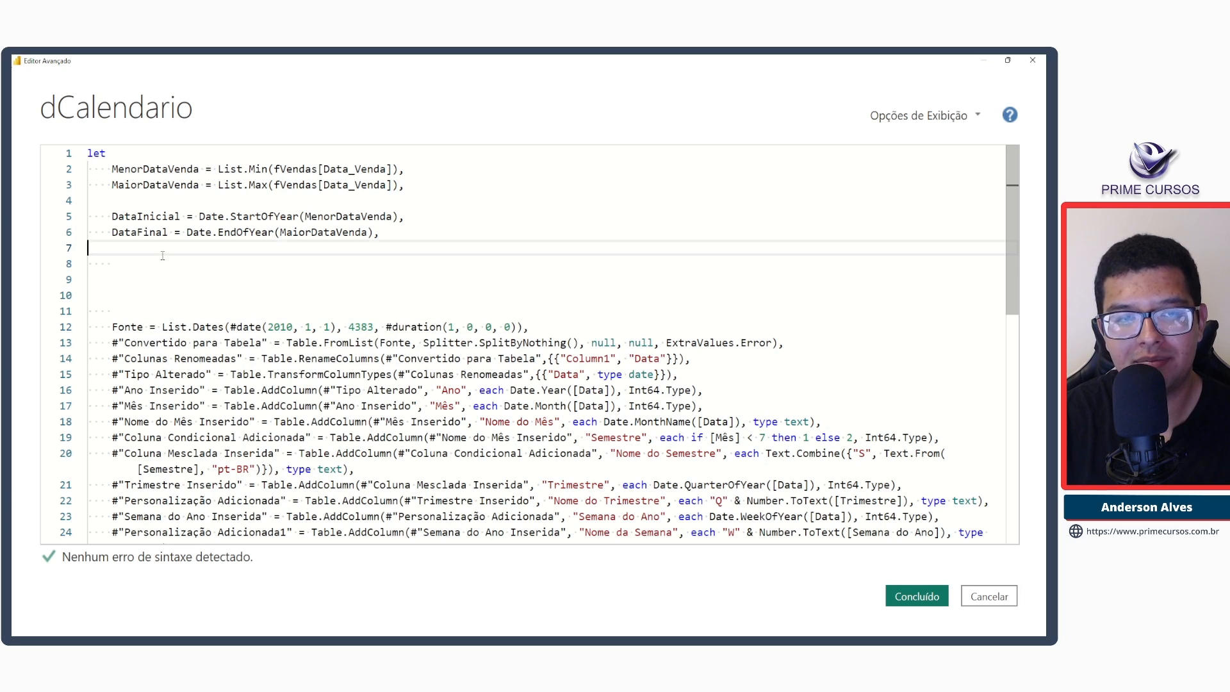
pyautogui.click(121, 257)
pyautogui.write('Dur')
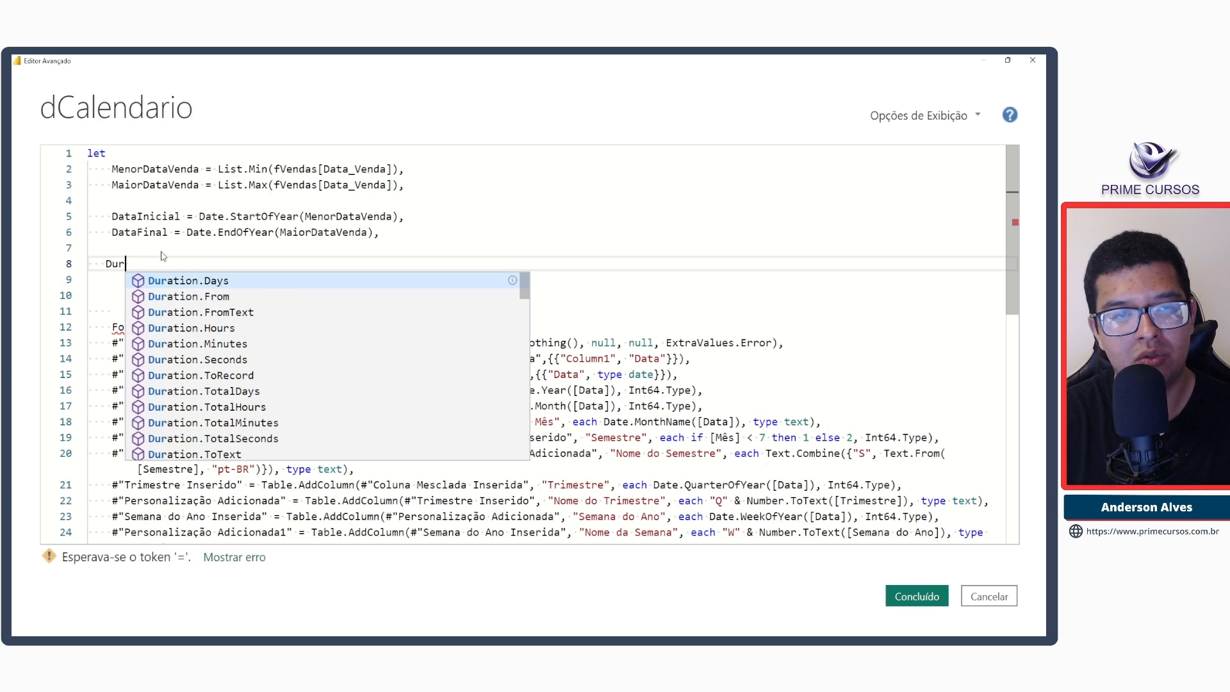
pyautogui.write('acao =')
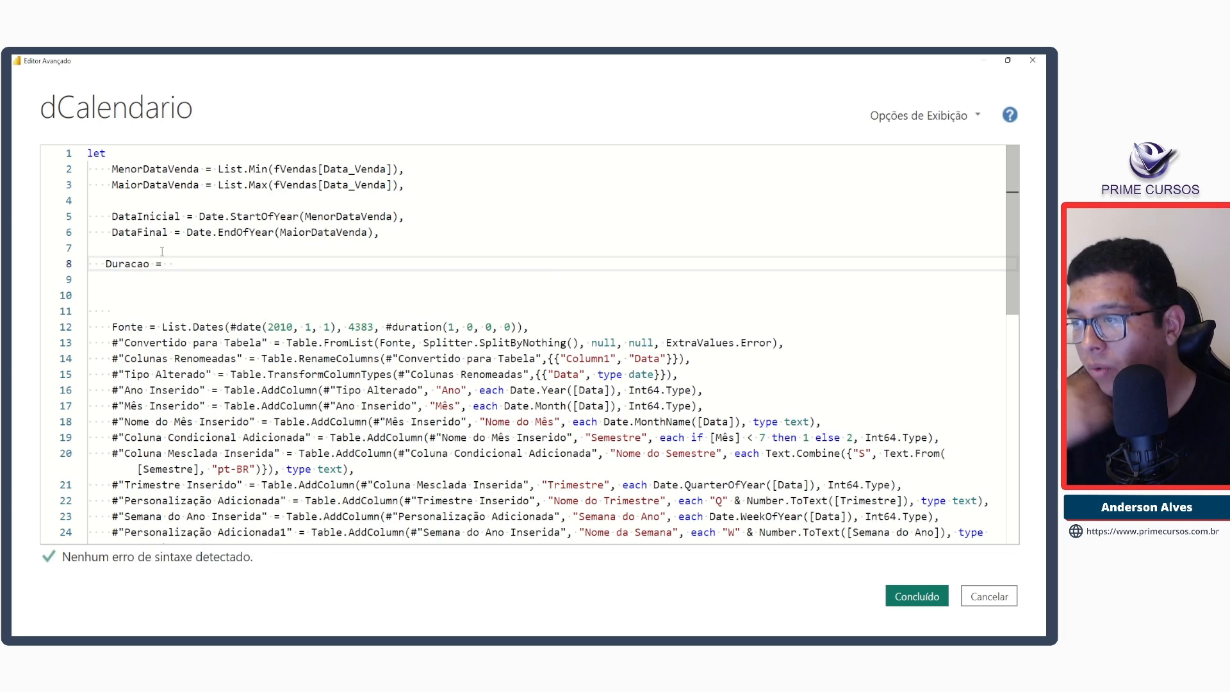
pyautogui.write(' Duration')
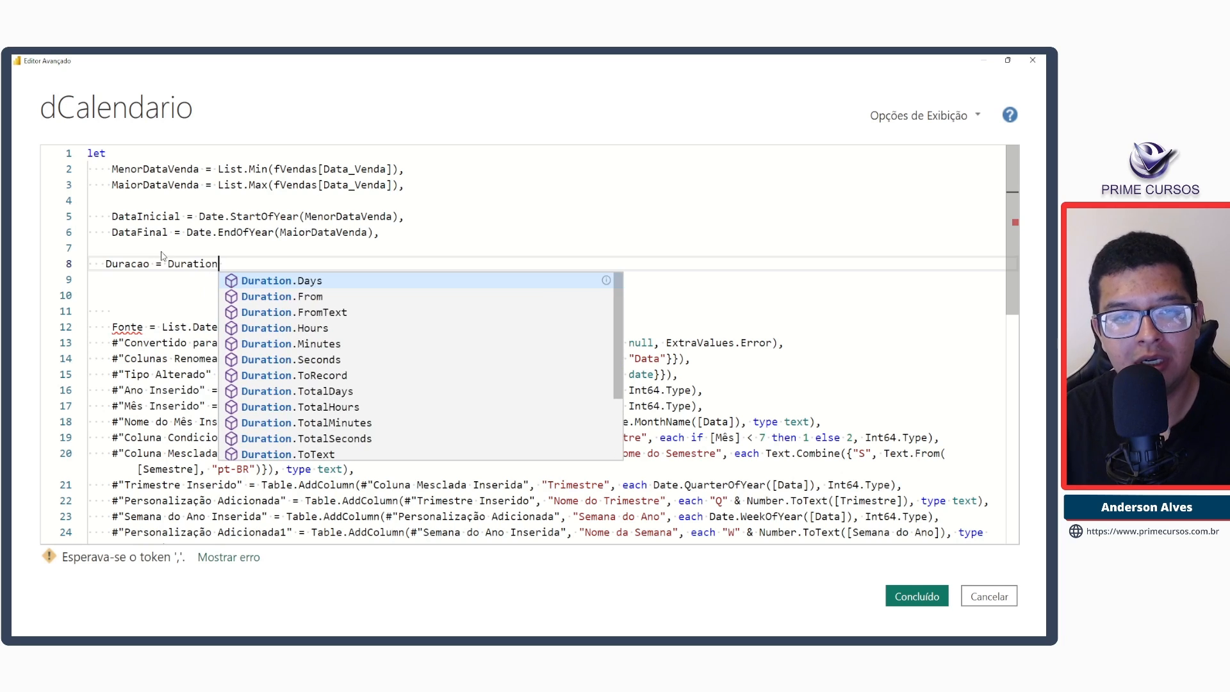
pyautogui.press('Tab')
pyautogui.write('(')
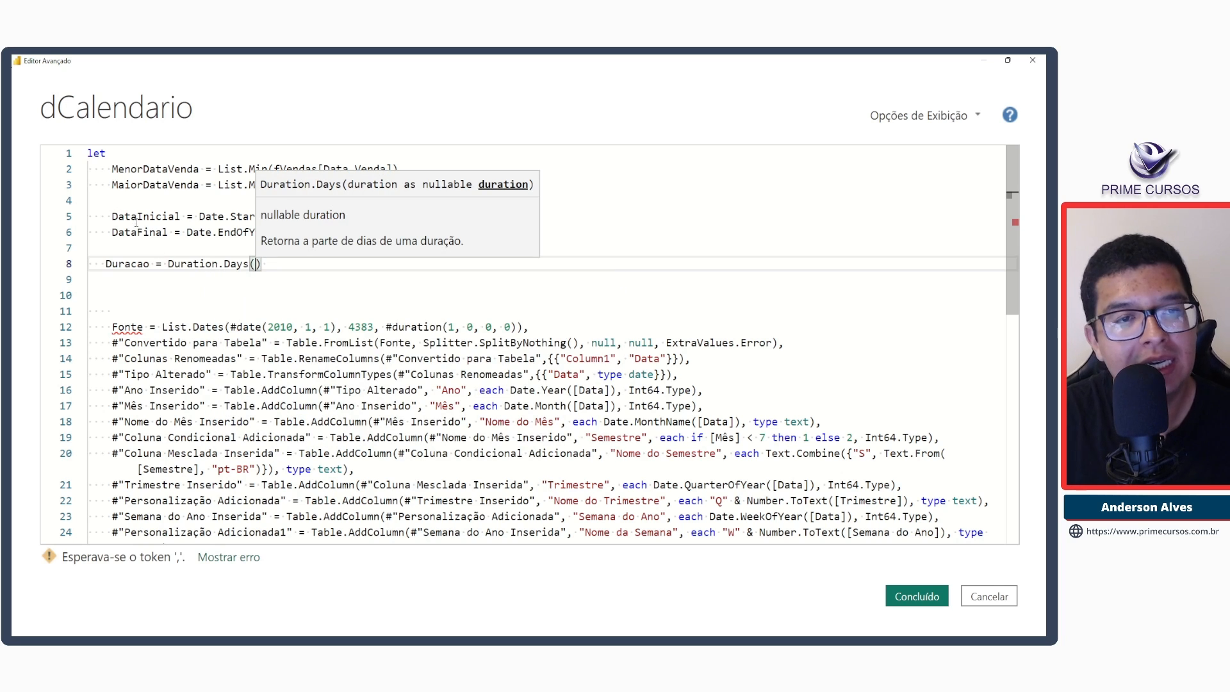
# Complete the Duracao expression with DataFinal - DataInicial as the argument, followed by + 1 and a closing comma.
pyautogui.doubleClick(140, 232)
pyautogui.hotkey('ctrl', 'c')
pyautogui.click(257, 264)
pyautogui.hotkey('ctrl', 'v')
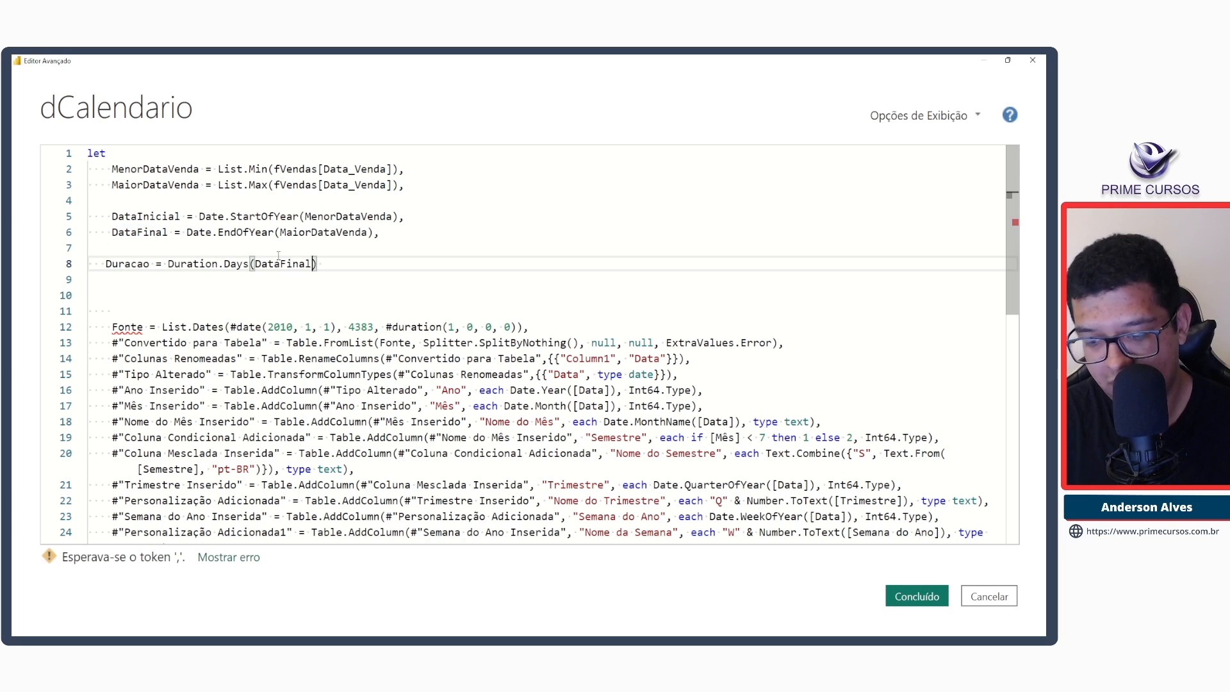
pyautogui.write('-')
pyautogui.doubleClick(160, 216)
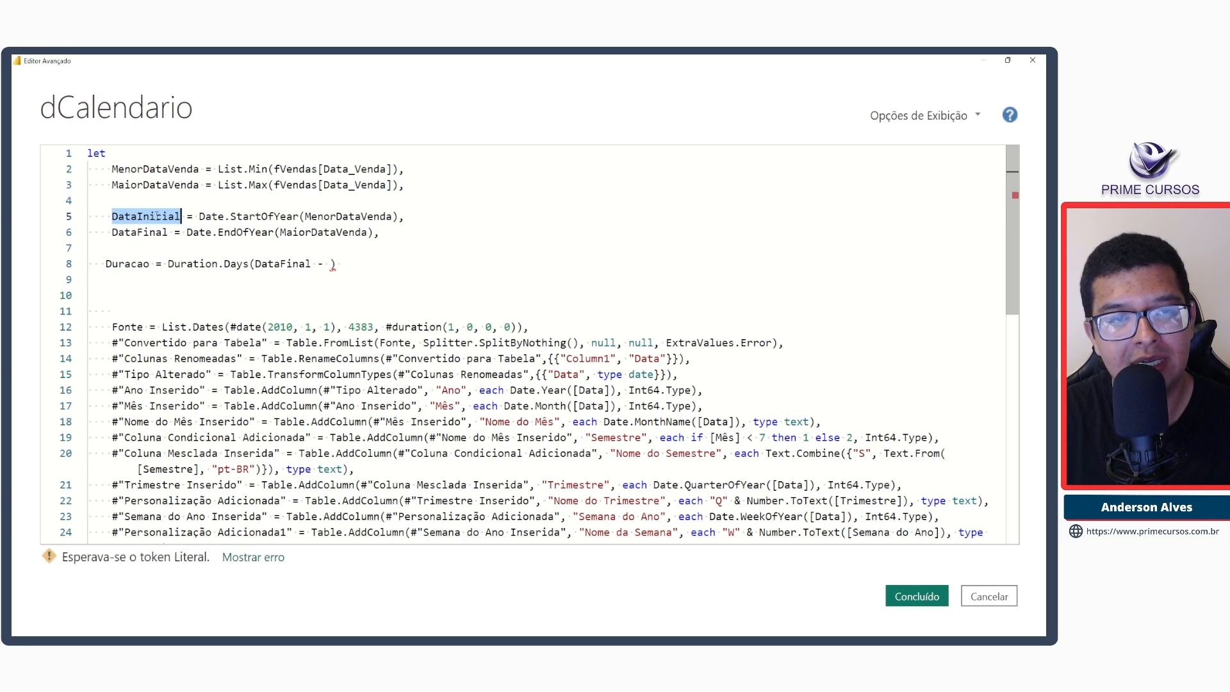
pyautogui.click(331, 264)
pyautogui.write('DataInicial')
pyautogui.click(417, 263)
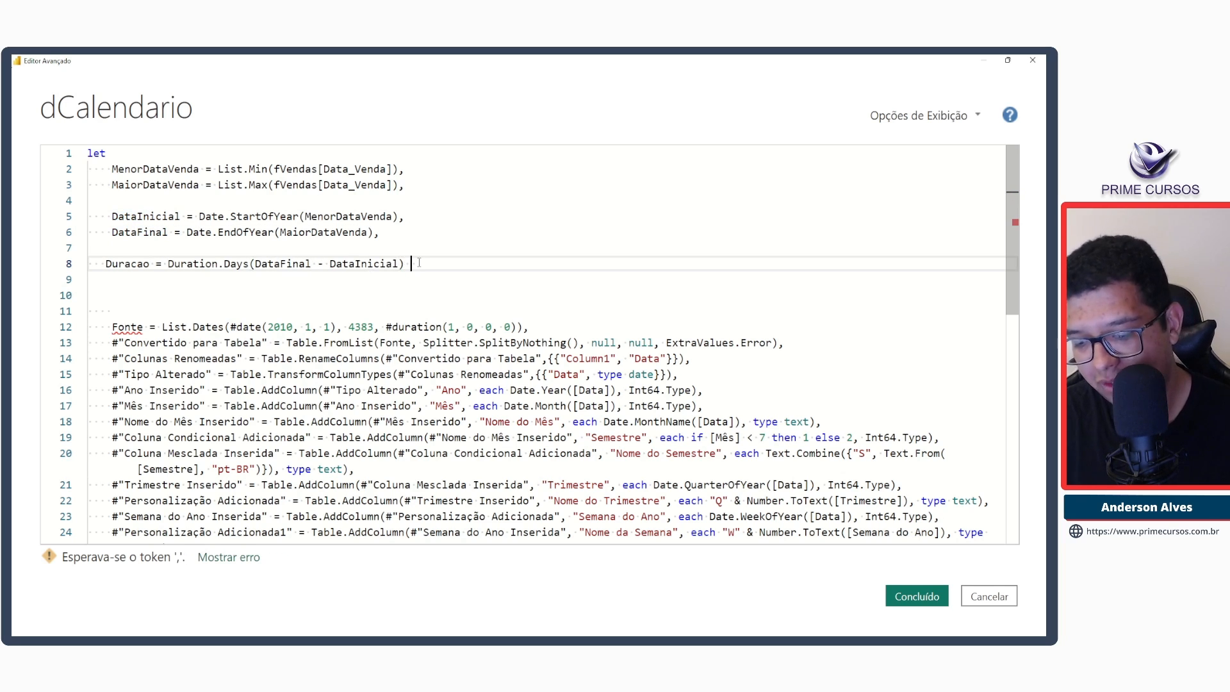
pyautogui.write('+ 1')
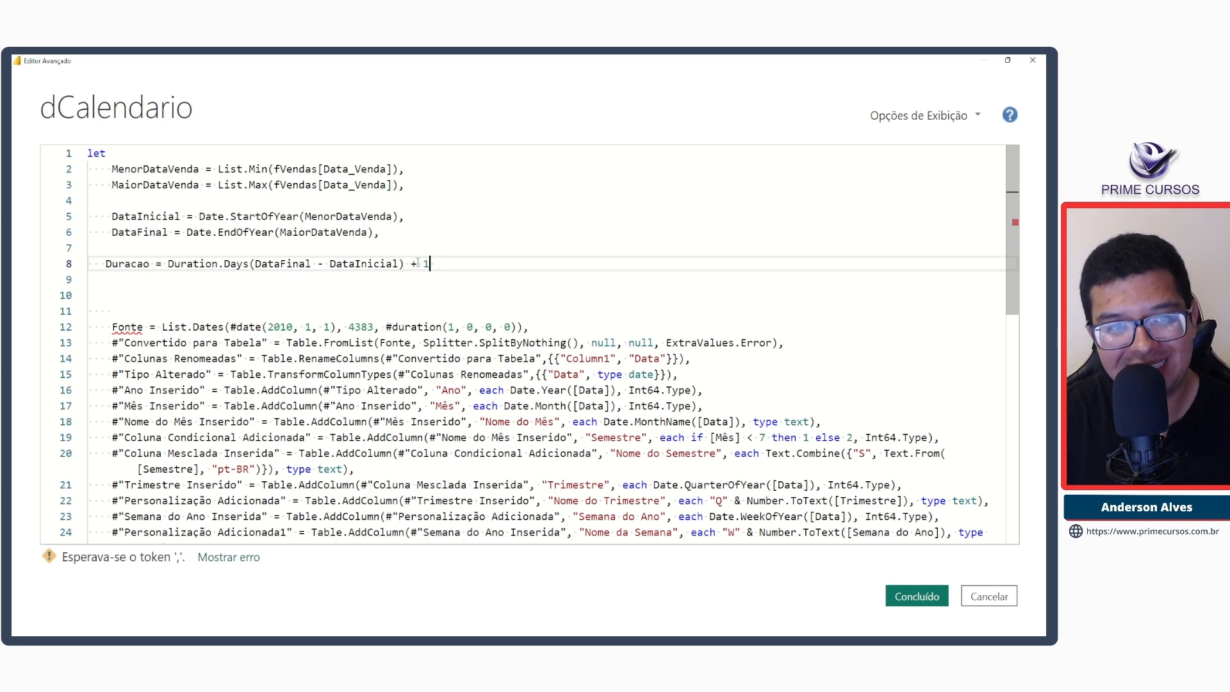
pyautogui.write(',')
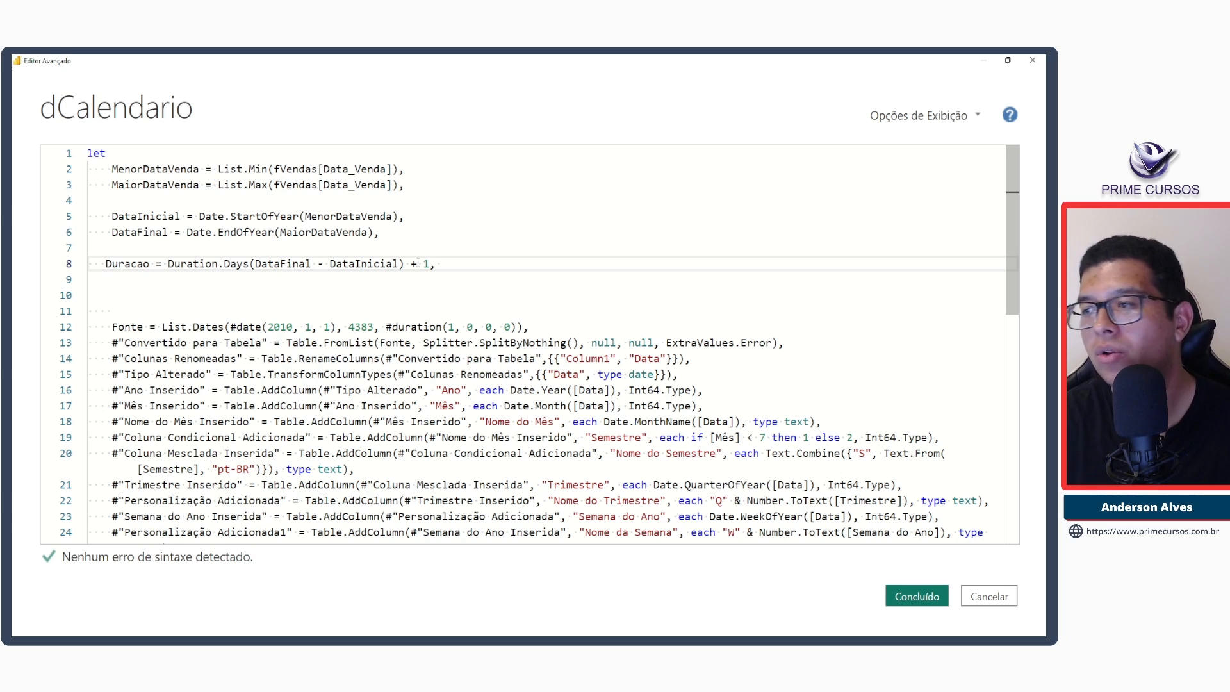
# Remove the extra blank lines above Fonte and align the Duracao line's indentation with the other variables.
pyautogui.press('Delete')
pyautogui.press('Delete')
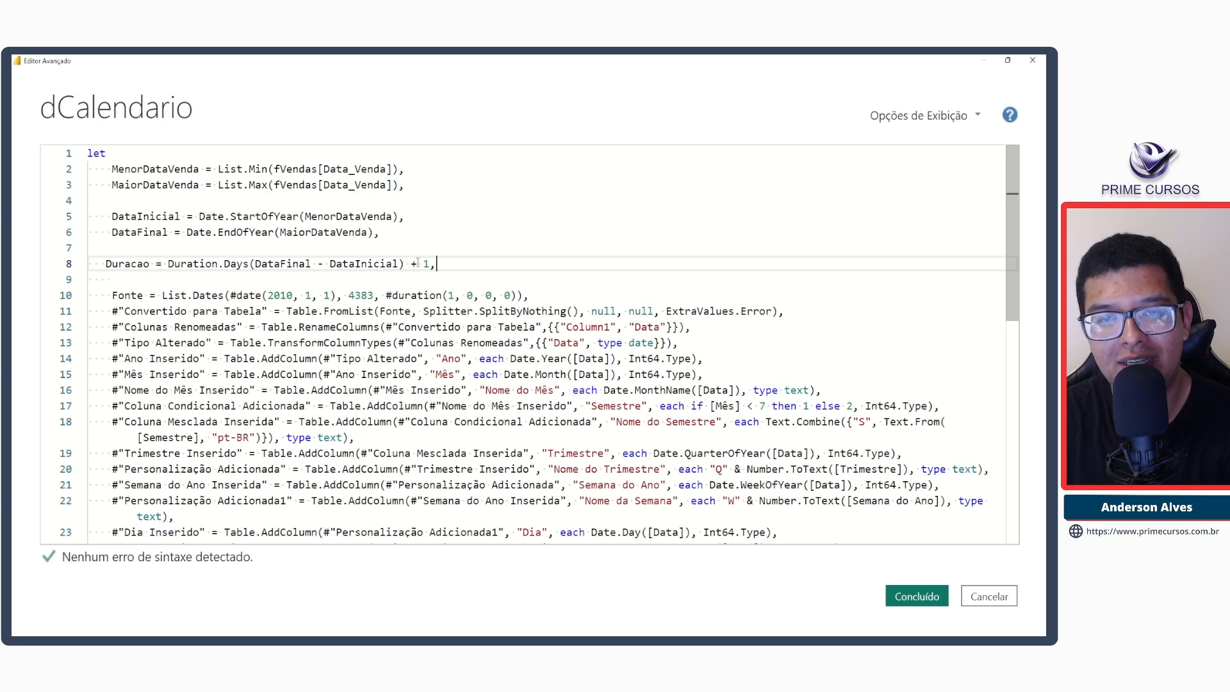
pyautogui.click(104, 264)
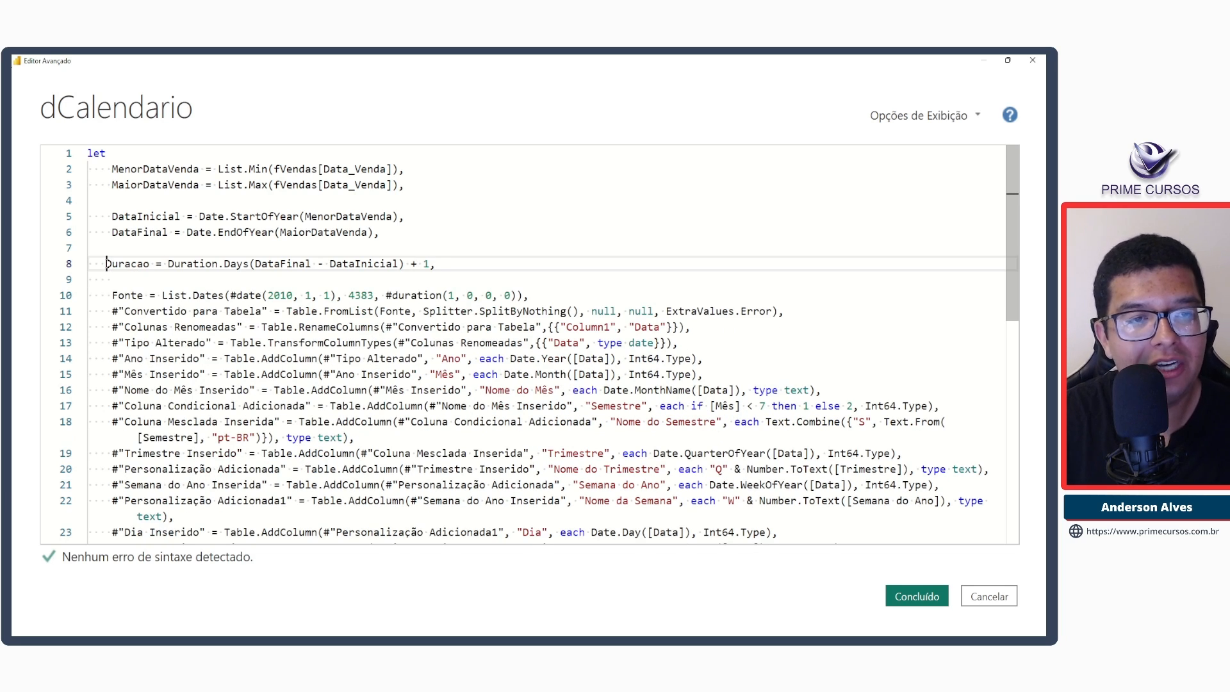
# Replace the fixed #date(2010, 1, 1) start date in Fonte's List.Dates with DataInicial.
pyautogui.doubleClick(131, 264)
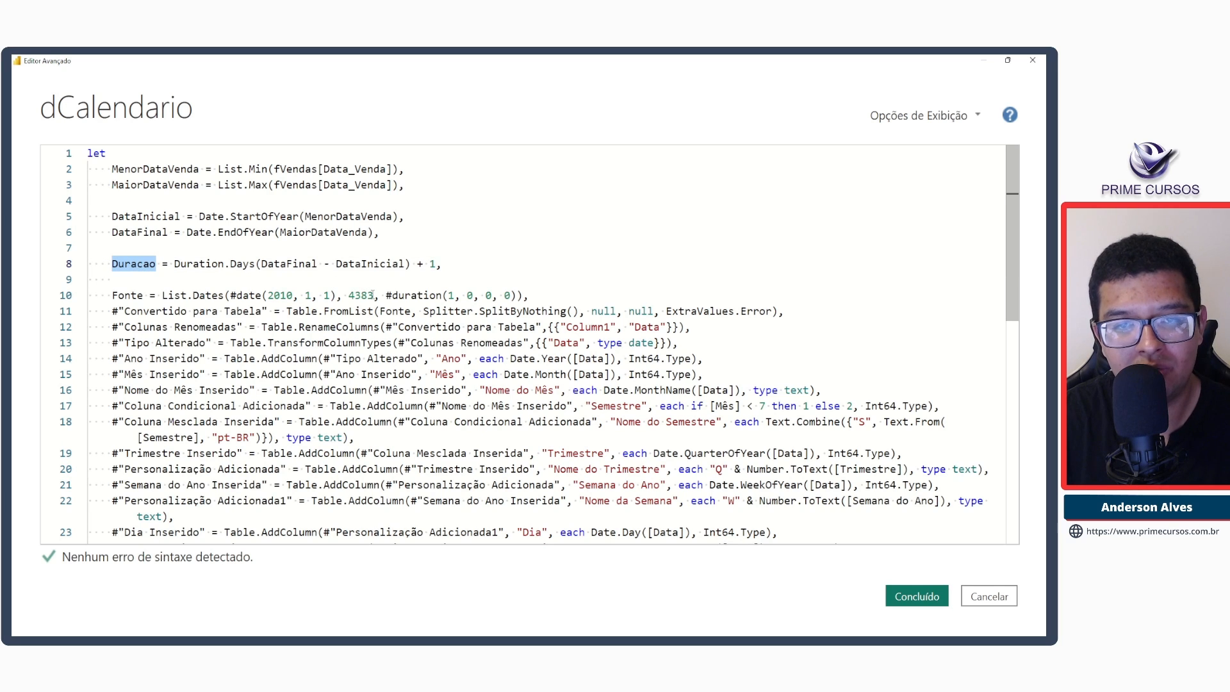
pyautogui.moveTo(374, 295); pyautogui.dragTo(349, 295)
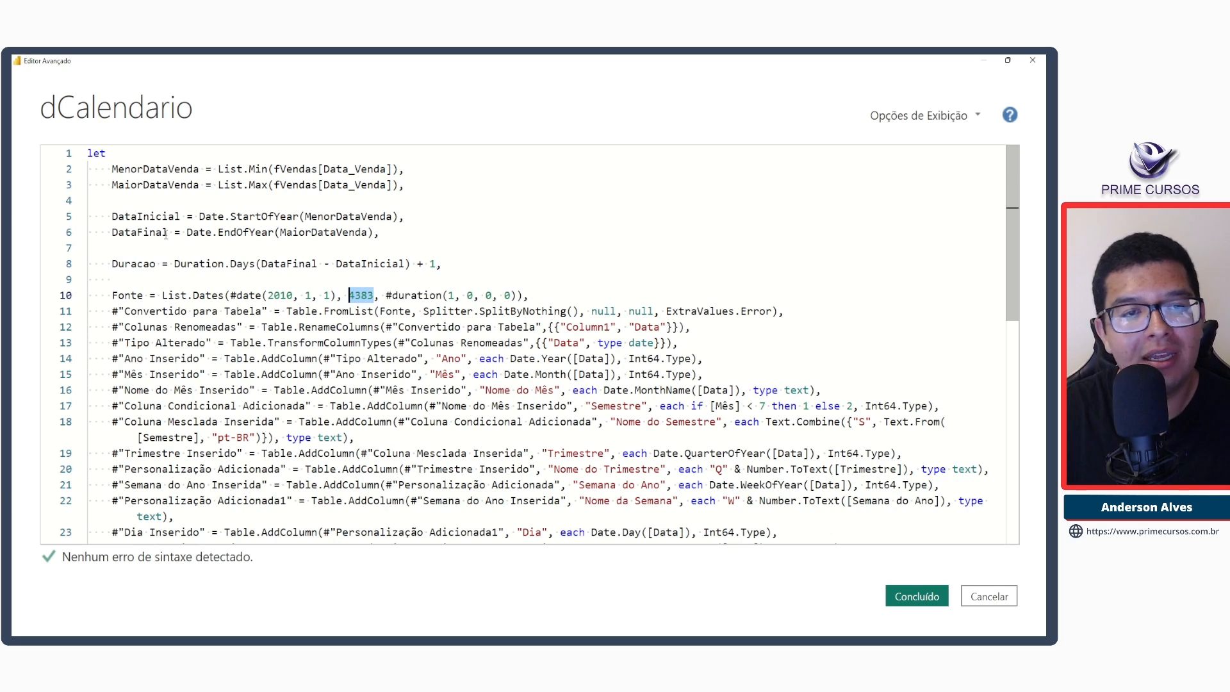
pyautogui.doubleClick(145, 216)
pyautogui.moveTo(335, 295); pyautogui.dragTo(232, 296)
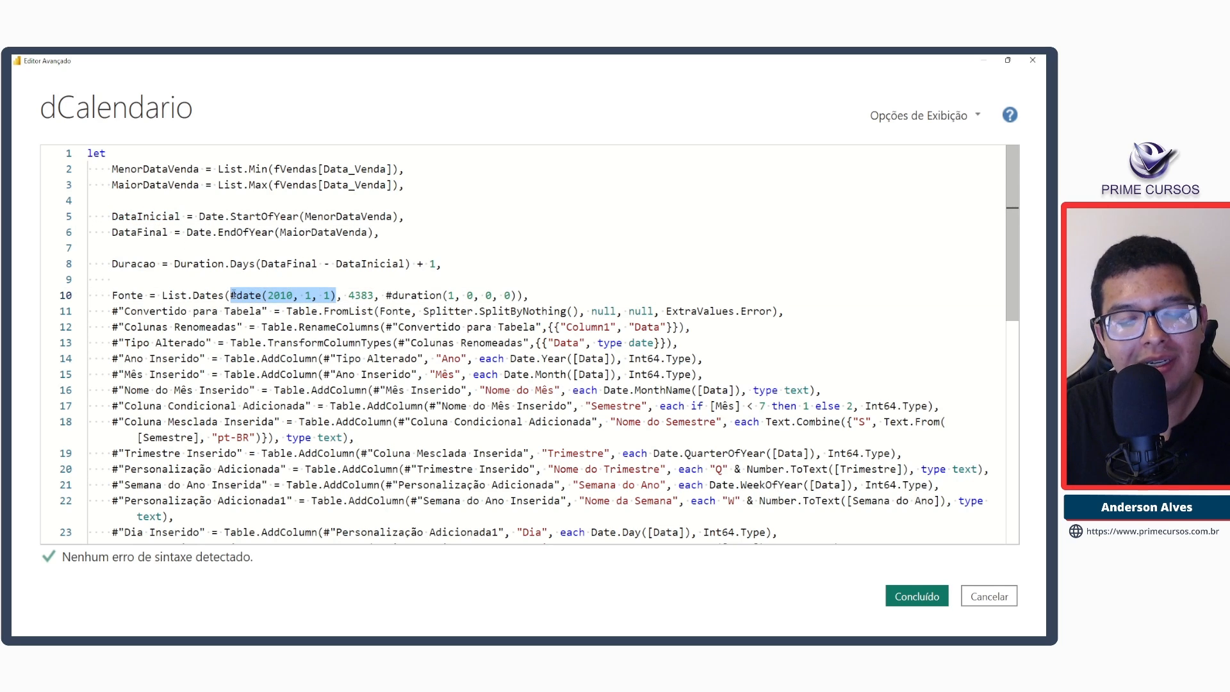
pyautogui.click(127, 217)
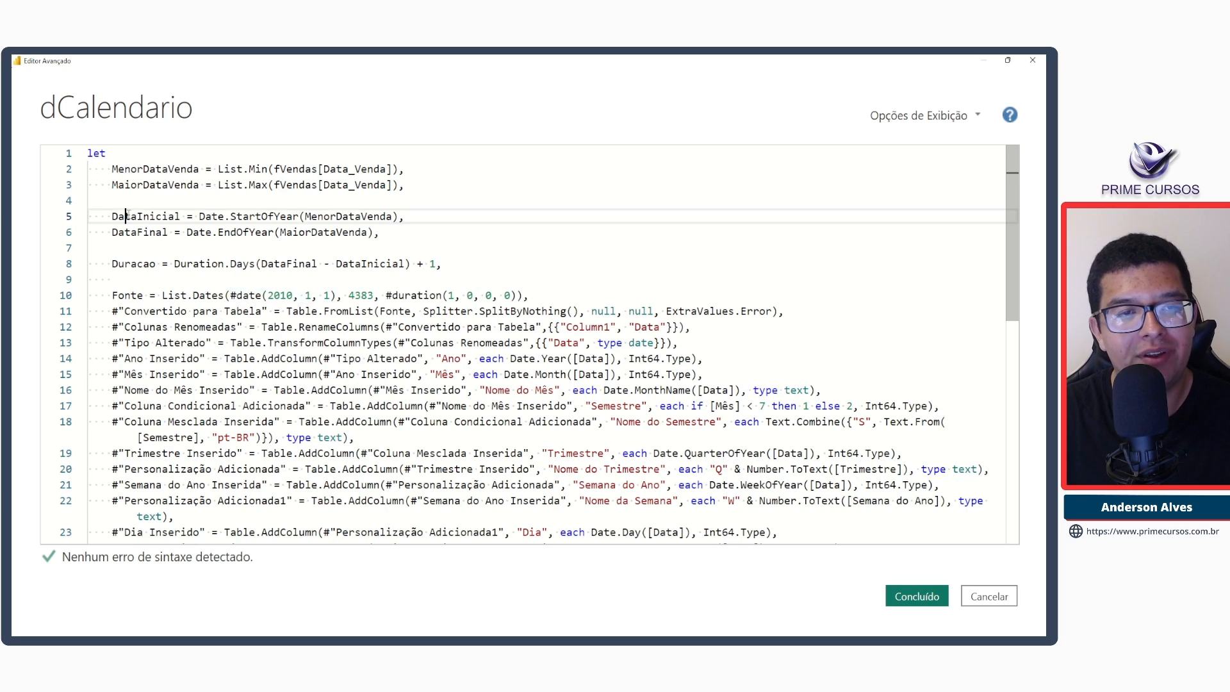
pyautogui.doubleClick(127, 217)
pyautogui.hotkey('ctrl', 'c')
pyautogui.moveTo(334, 295); pyautogui.dragTo(228, 296)
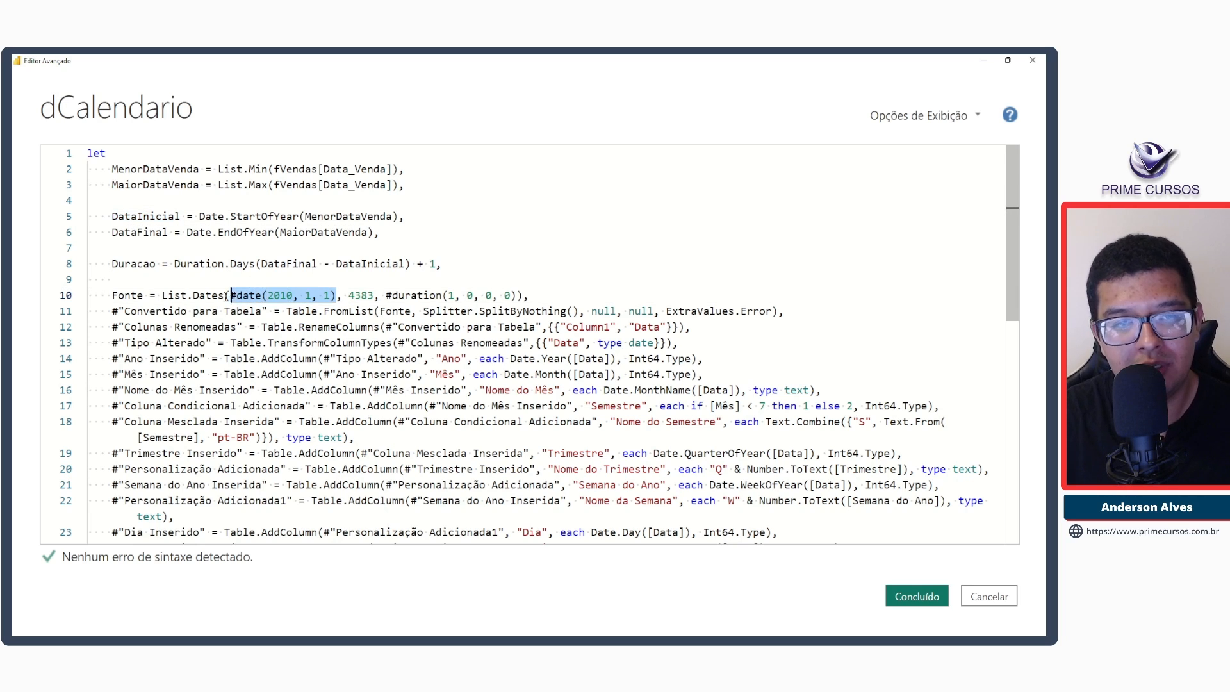
pyautogui.hotkey('ctrl', 'v')
# Replace the fixed day count in Fonte's List.Dates with Duracao and apply the code.
pyautogui.doubleClick(129, 266)
pyautogui.hotkey('ctrl', 'c')
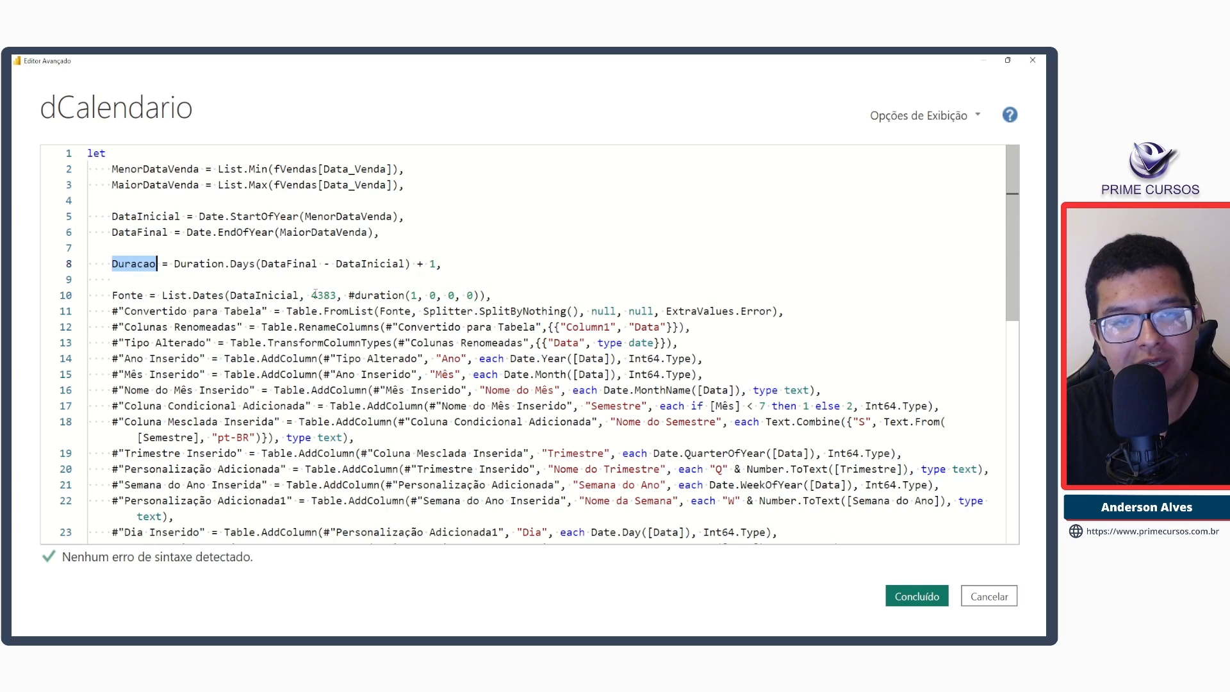
pyautogui.click(317, 295)
pyautogui.hotkey('ctrl', 'v')
pyautogui.hotkey('ctrl', 'z')
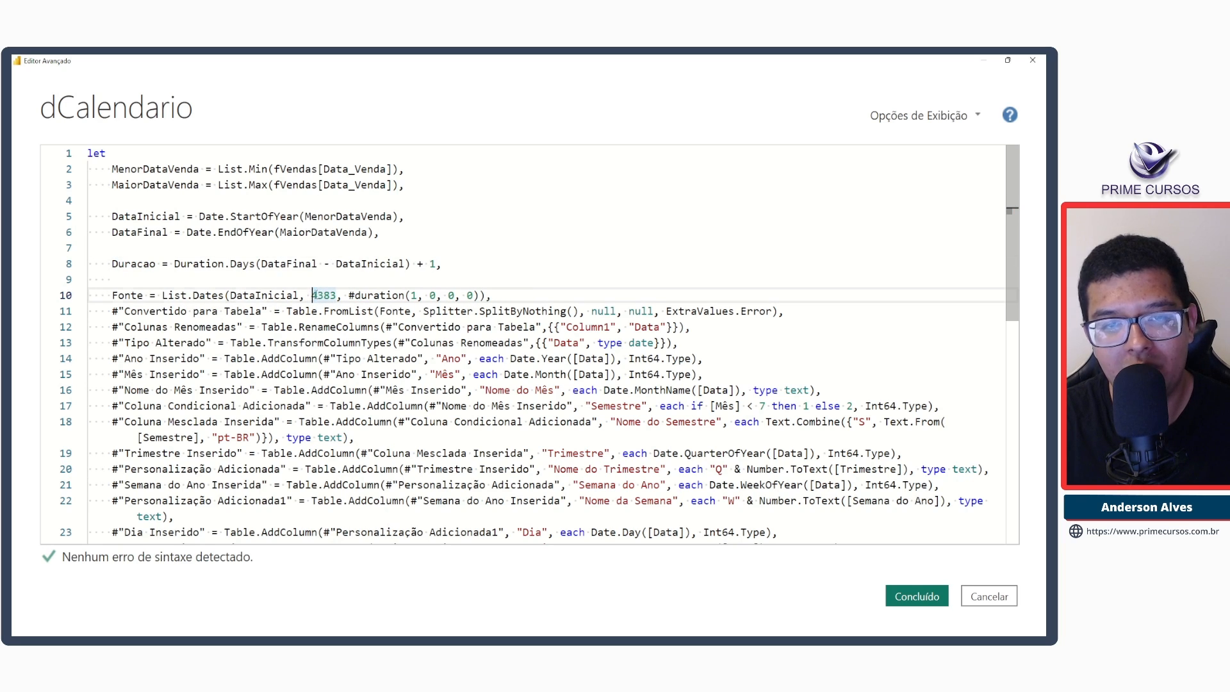
pyautogui.doubleClick(323, 295)
pyautogui.hotkey('ctrl', 'v')
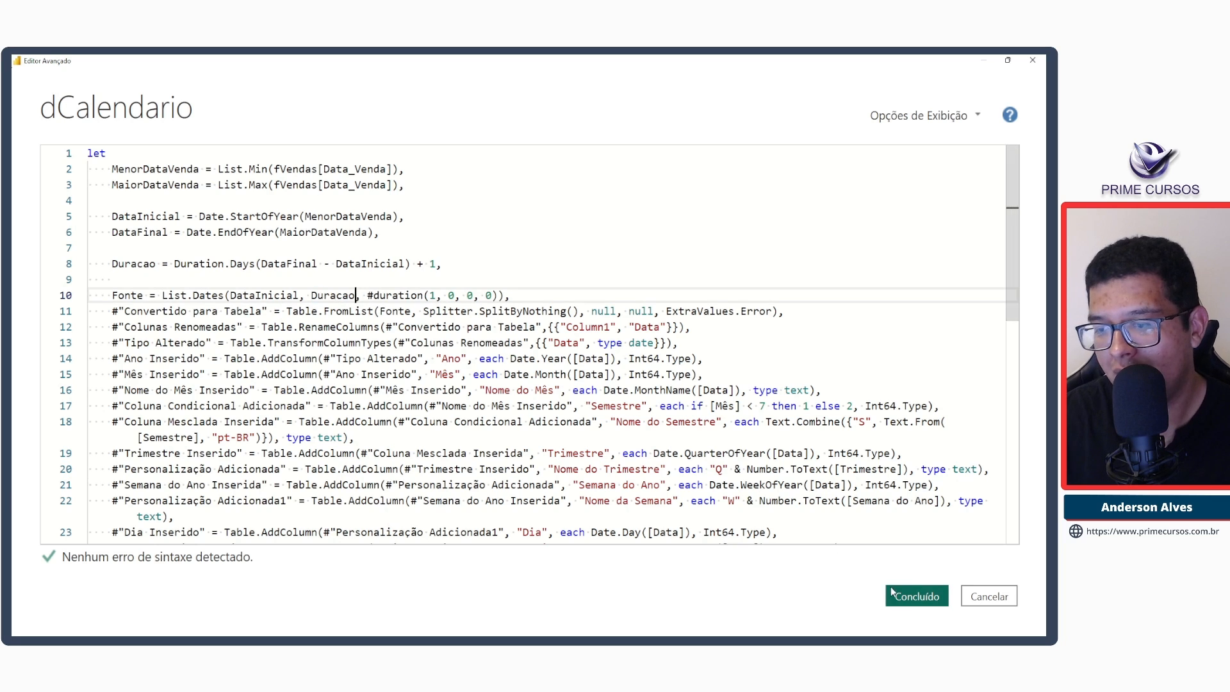
pyautogui.click(908, 599)
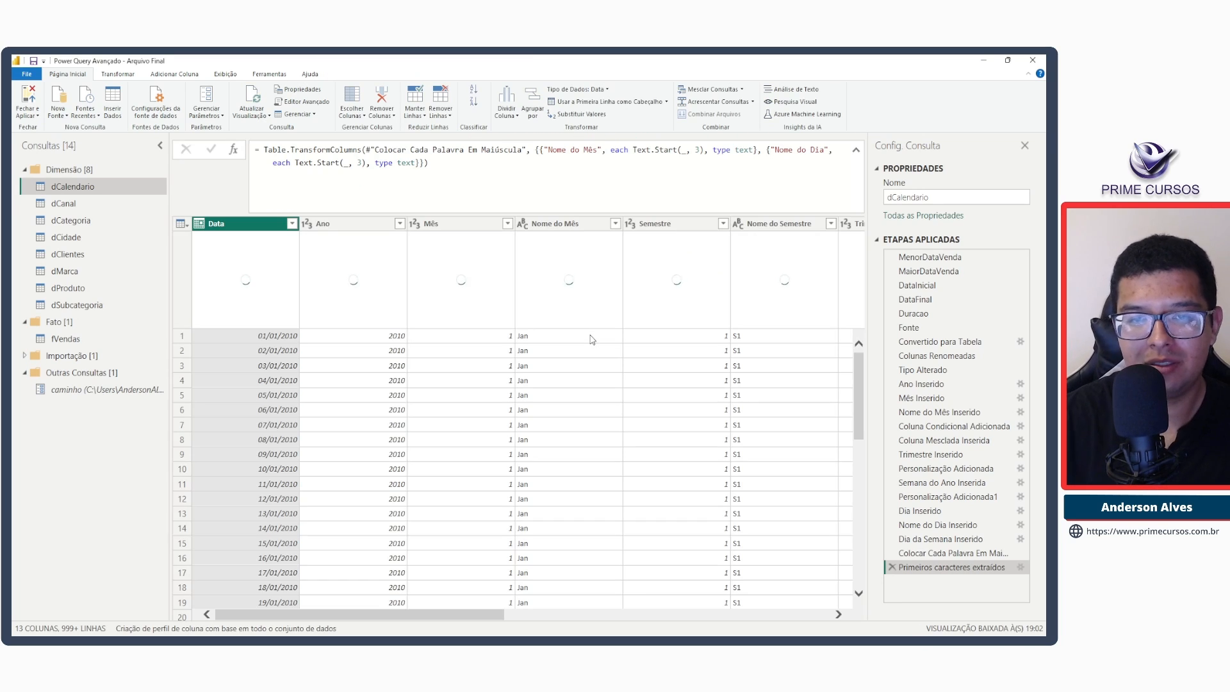
# Check the number of days returned by the Duracao applied step.
pyautogui.click(927, 314)
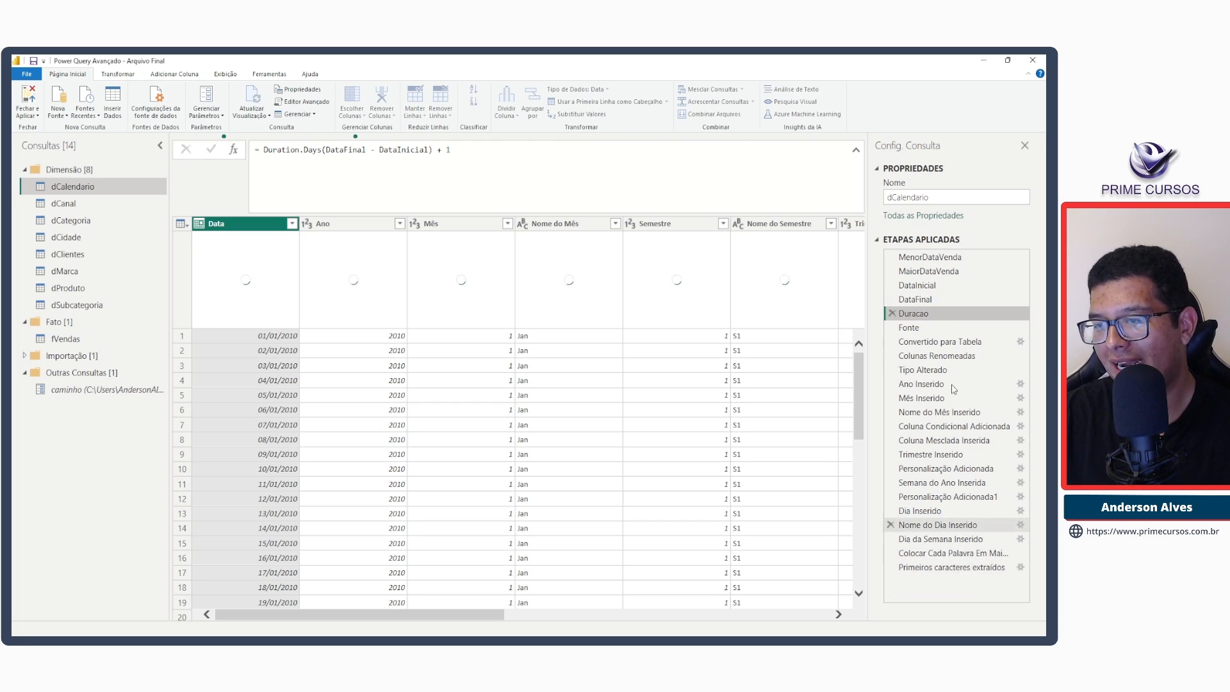
pyautogui.click(916, 300)
pyautogui.click(917, 314)
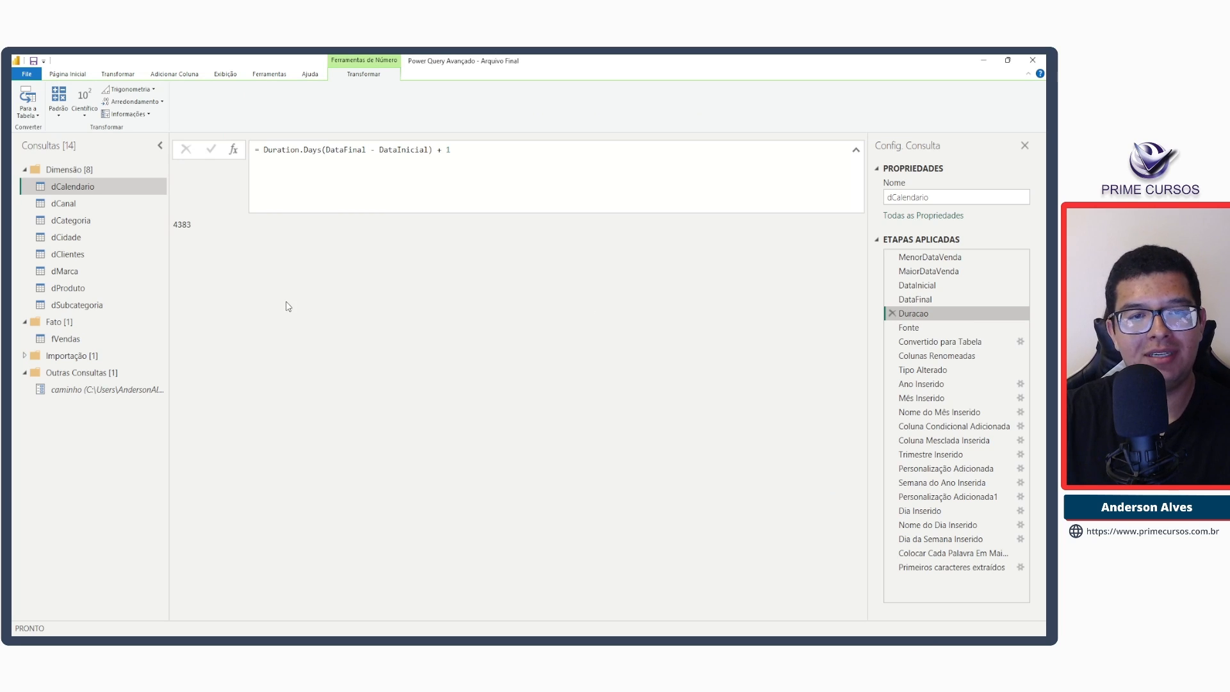
pyautogui.moveTo(170, 220); pyautogui.dragTo(196, 230)
pyautogui.press('Escape')
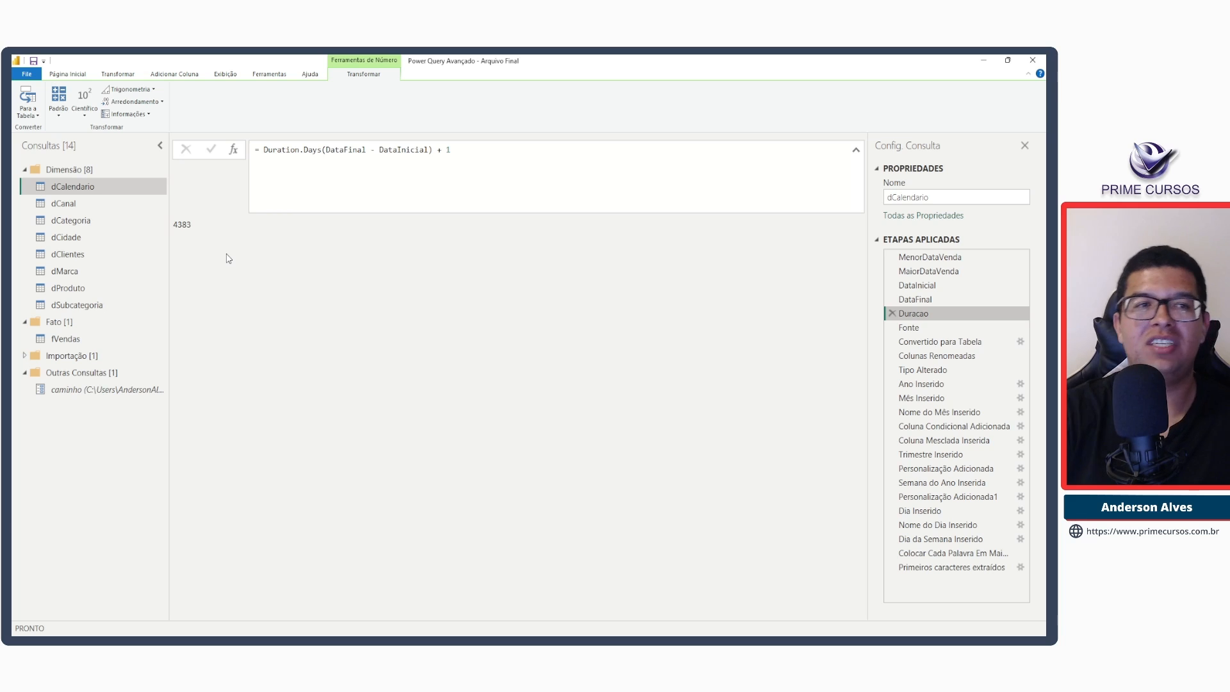
# Return to the final applied step of dCalendario and collapse the formula bar to a single line.
pyautogui.click(955, 568)
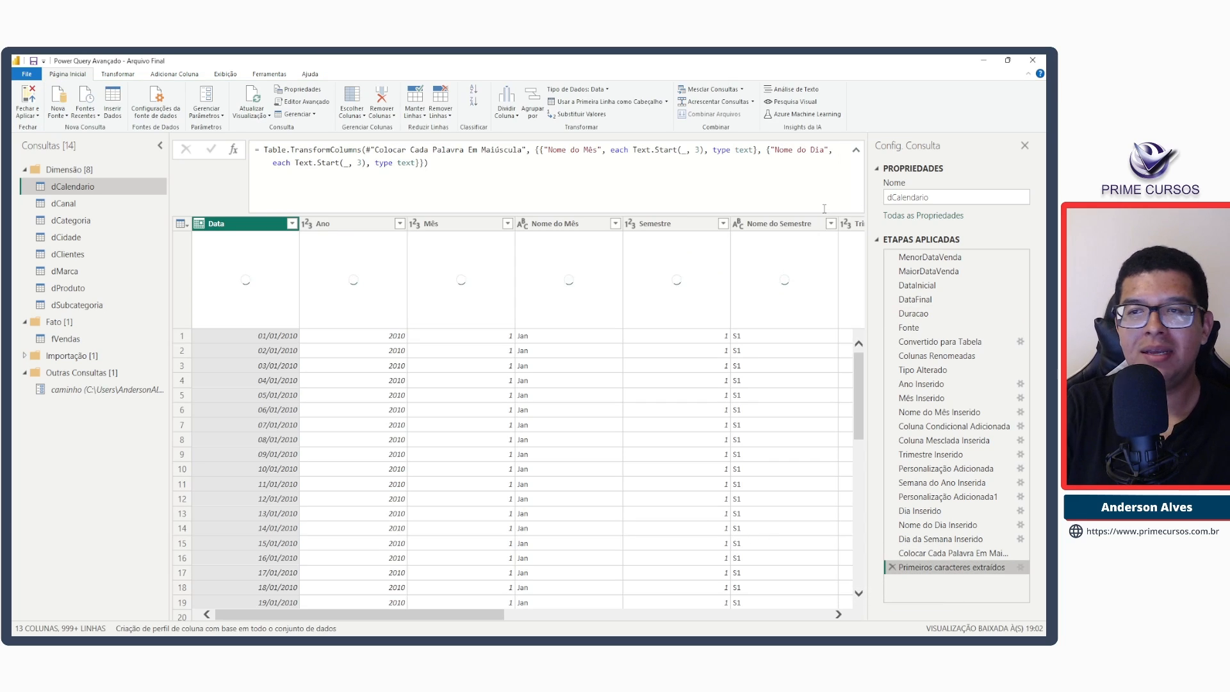
pyautogui.click(857, 150)
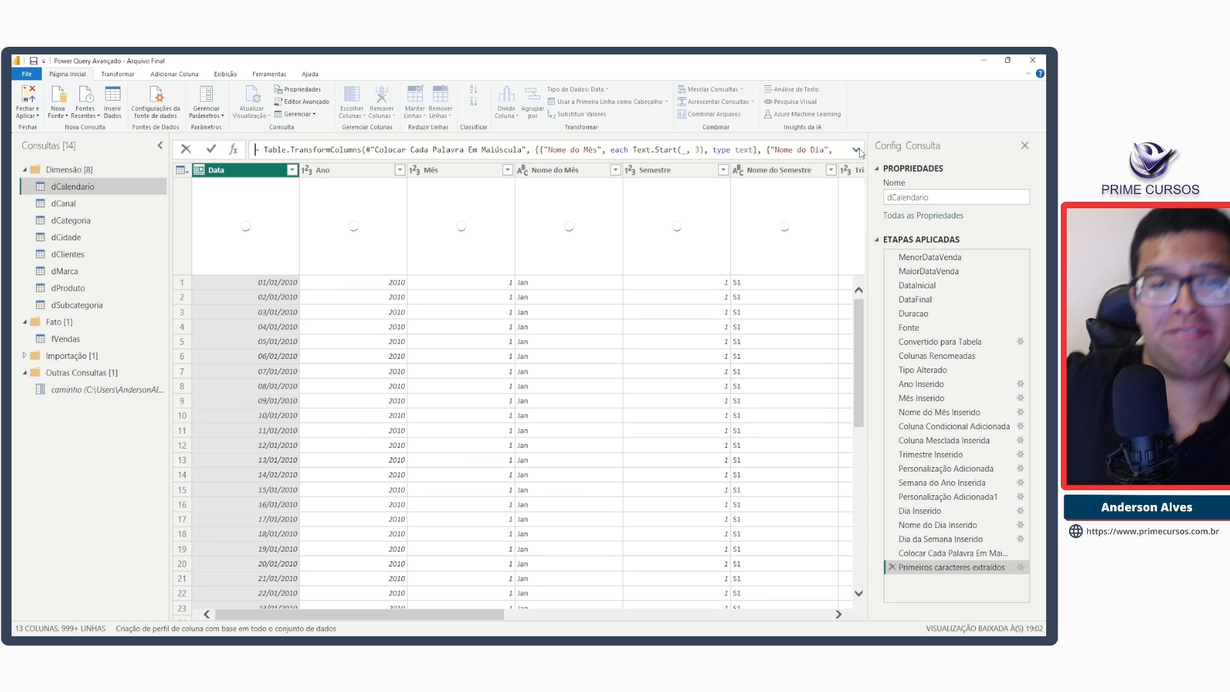